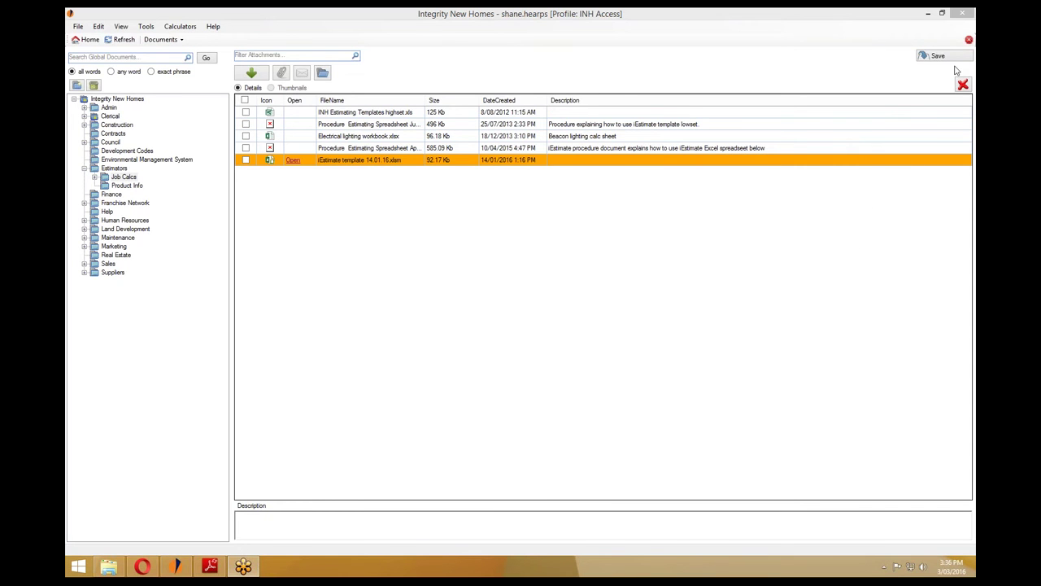
click(118, 558)
click(504, 285)
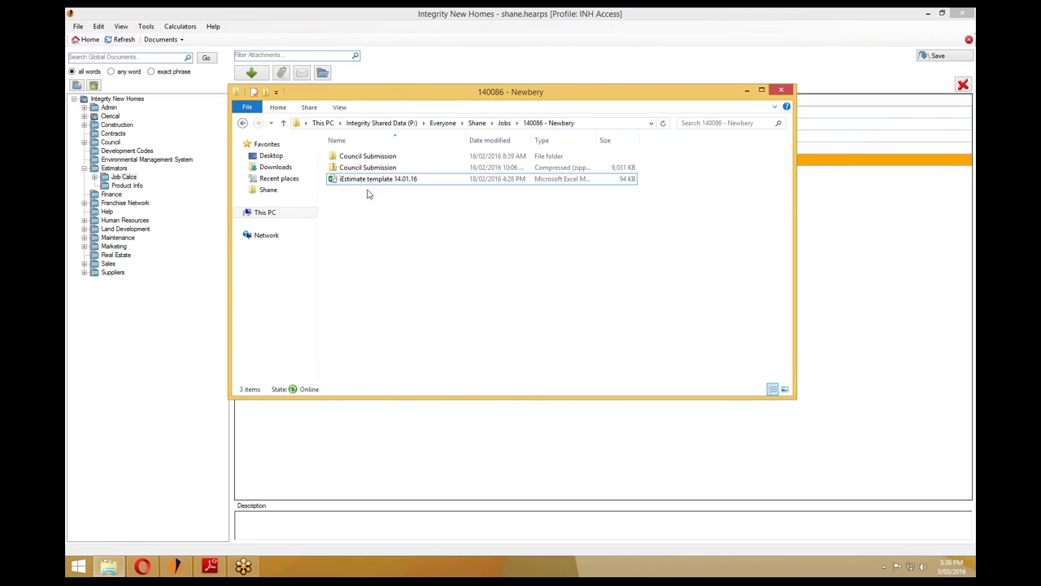
click(173, 567)
click(162, 39)
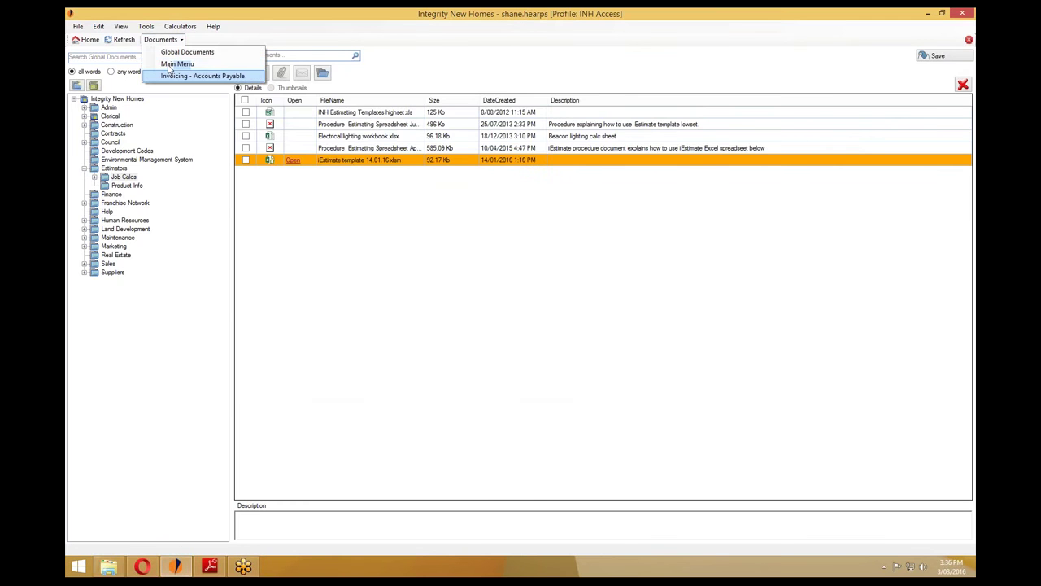
Go to the Integrity New Homes database and search for job 140086.
click(171, 65)
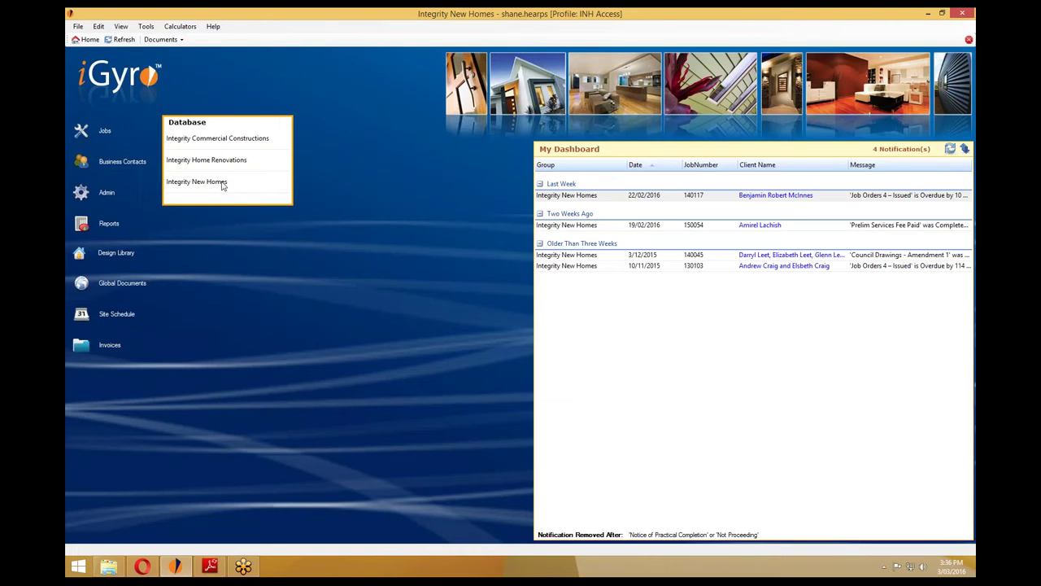
click(223, 183)
double_click(232, 183)
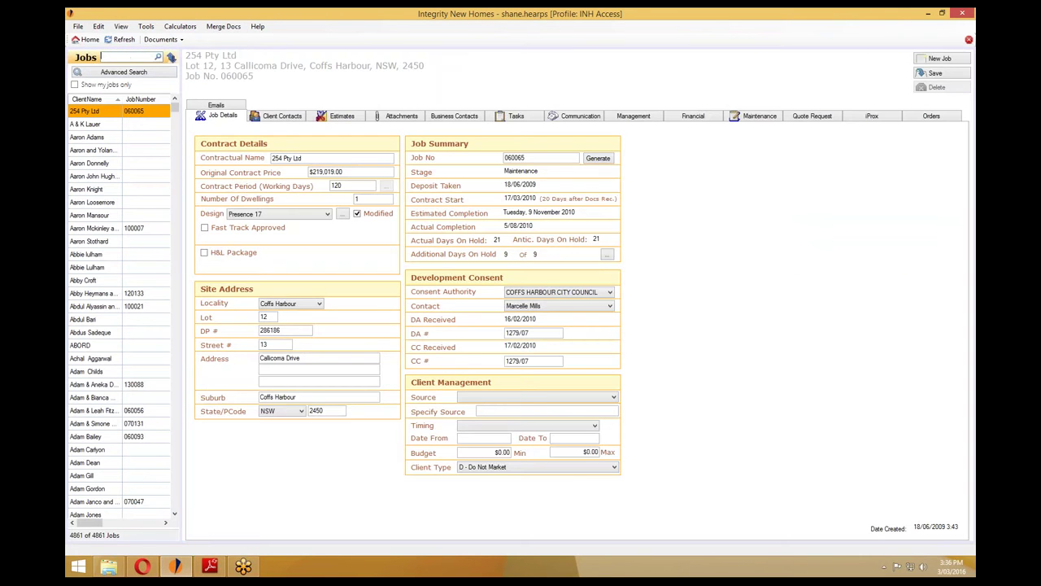
text(140086)
key(Return)
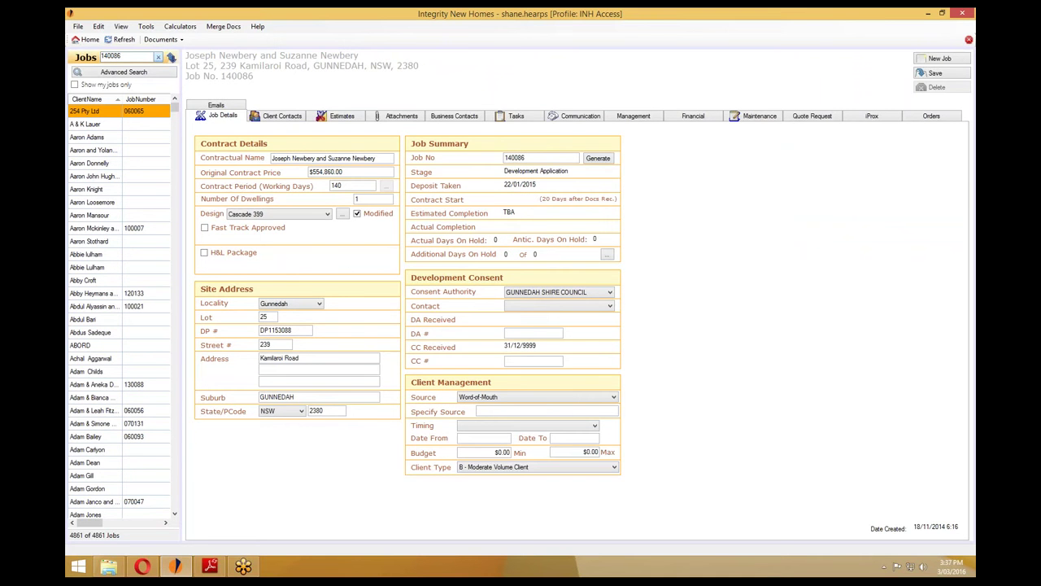
Open the Council Drawings Amendment 2 PDF from the job's Drawings attachments.
click(399, 115)
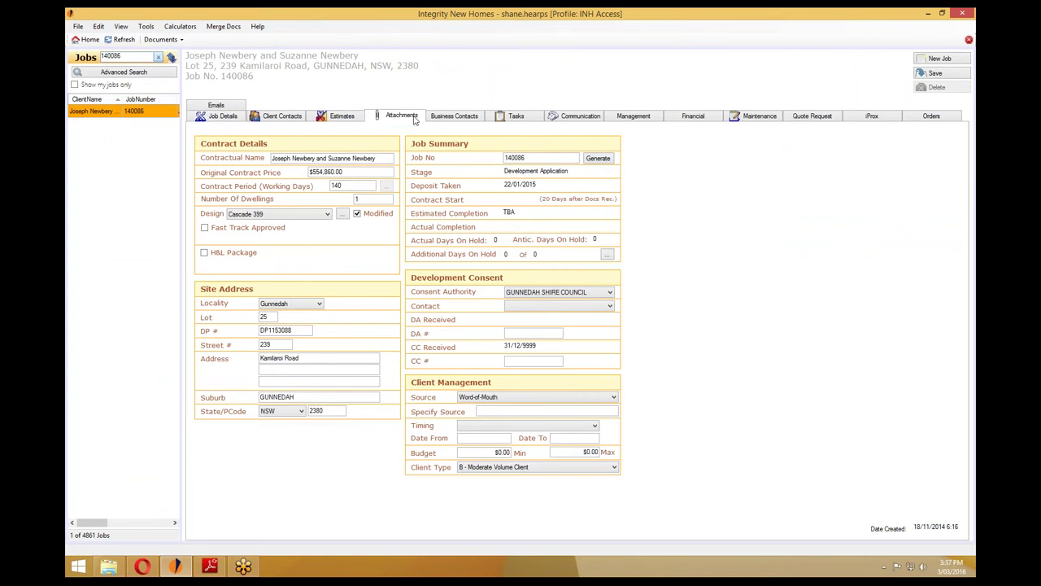
click(238, 181)
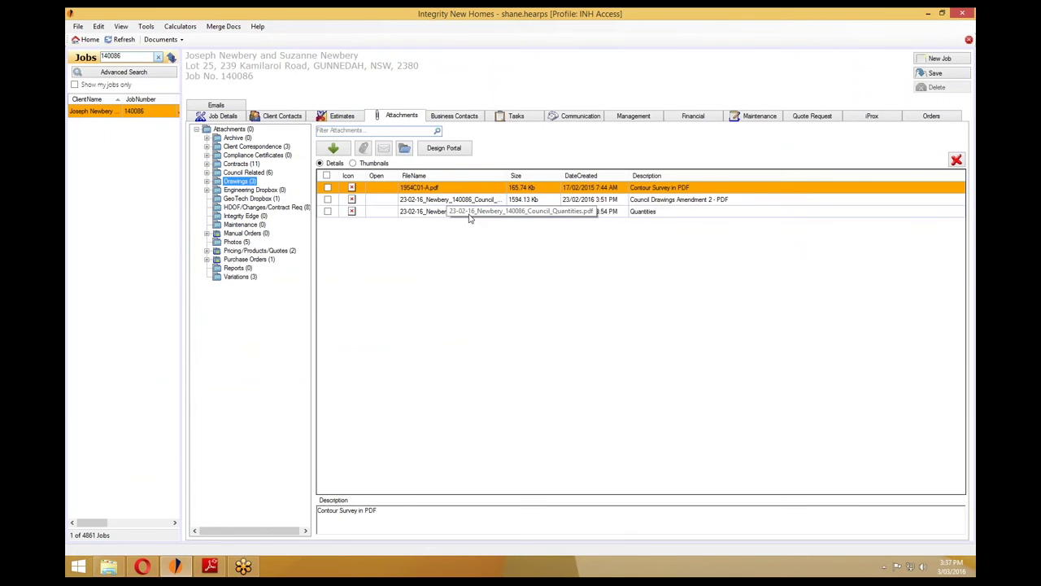
double_click(476, 200)
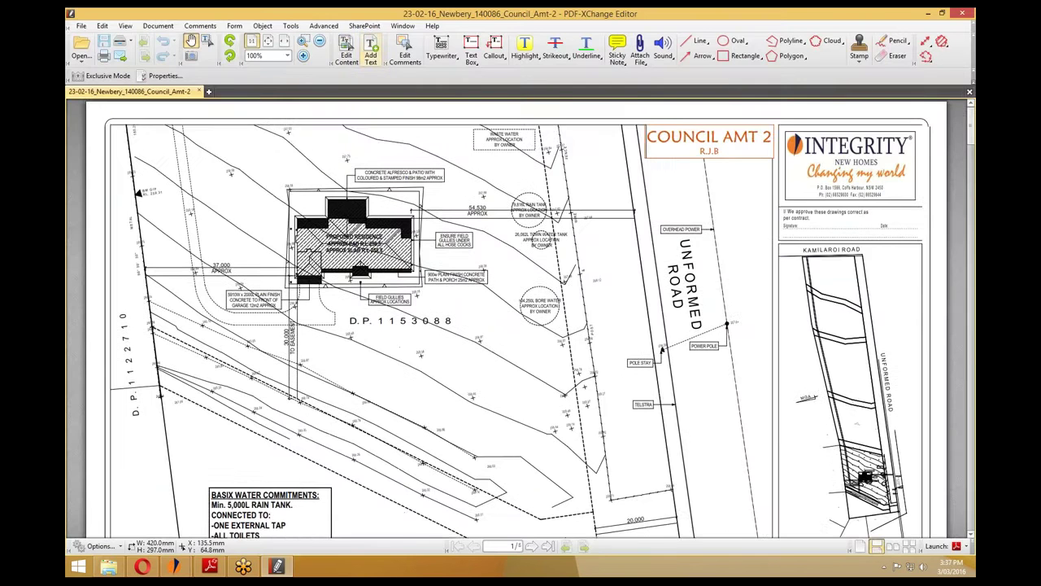
Scroll through the council drawings to the page 2 floor plan.
scroll(378, 232, down, 4)
scroll(378, 232, down, 10)
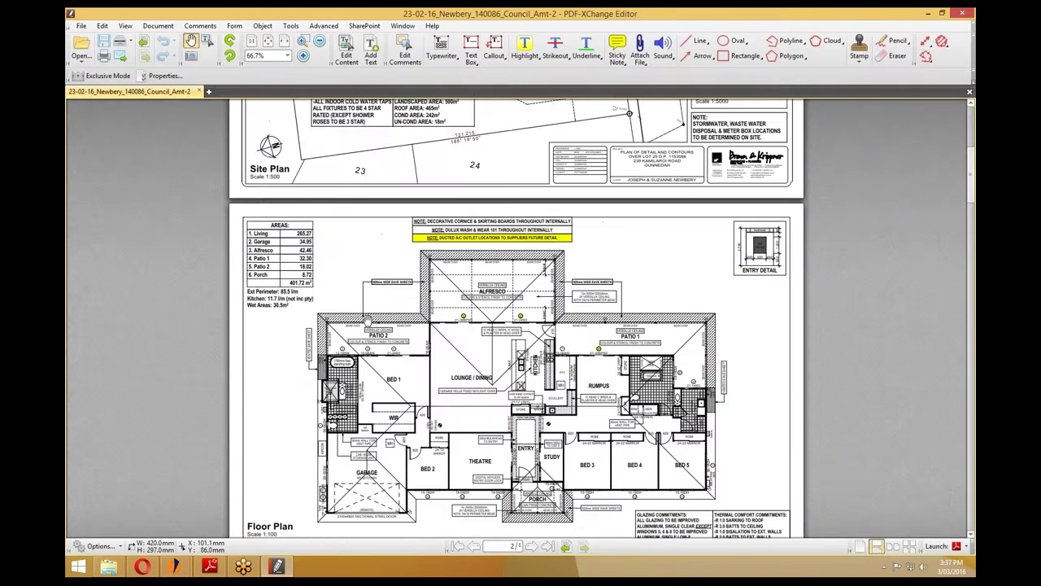
scroll(457, 193, up, 3)
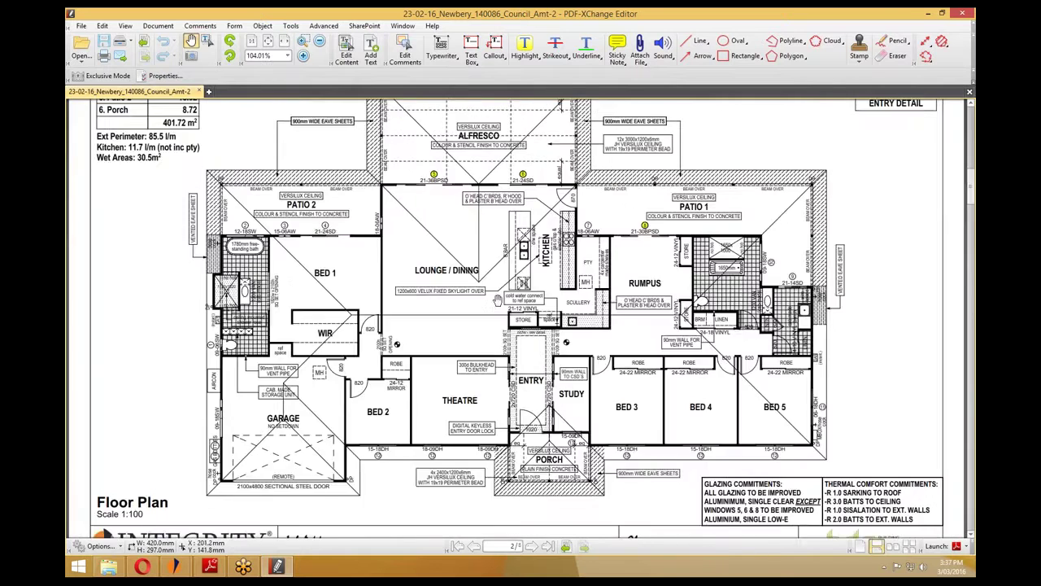
scroll(516, 326, down, 1)
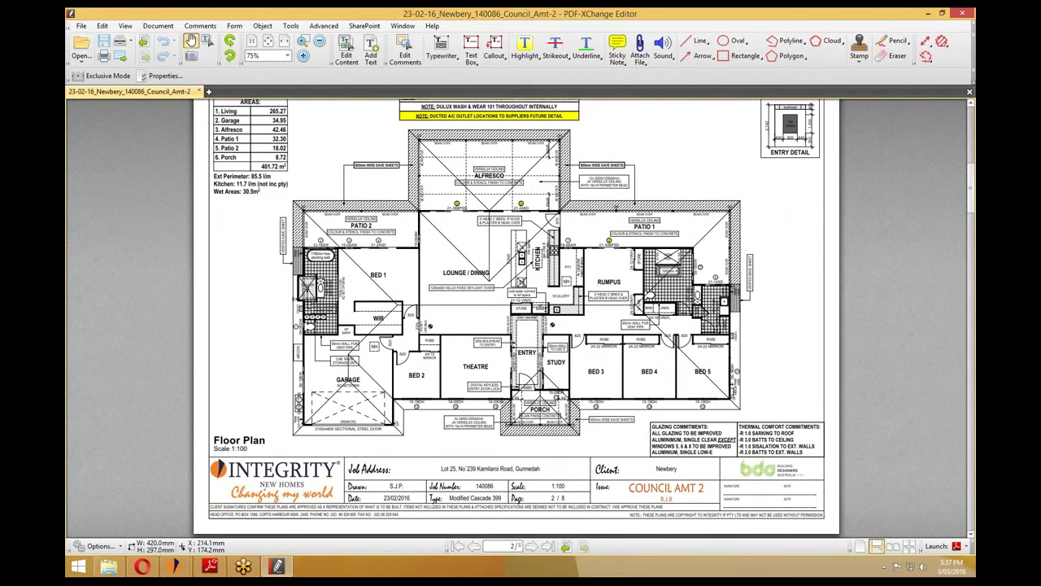
scroll(483, 307, up, 1)
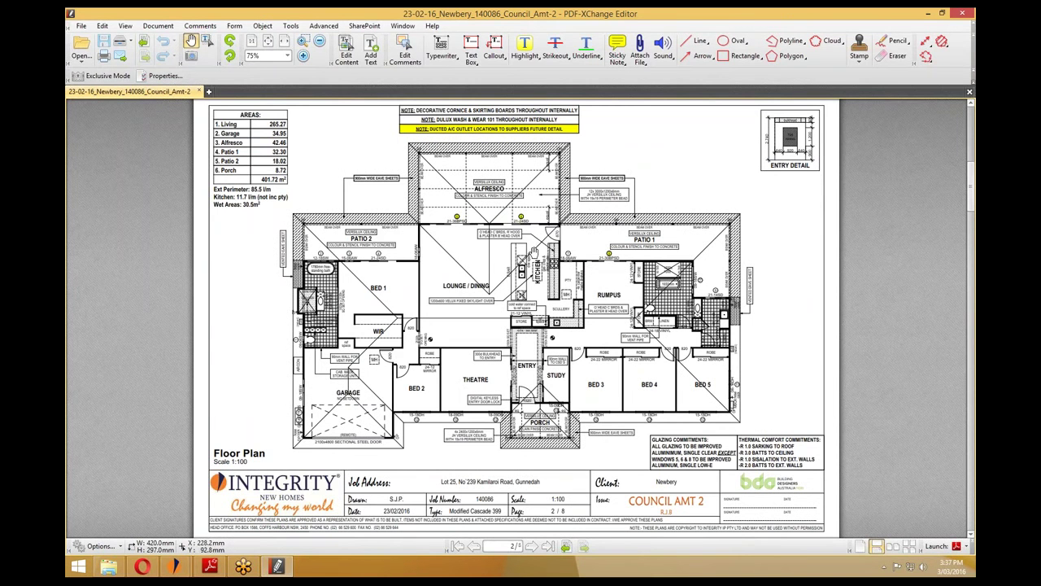
scroll(543, 244, up, 3)
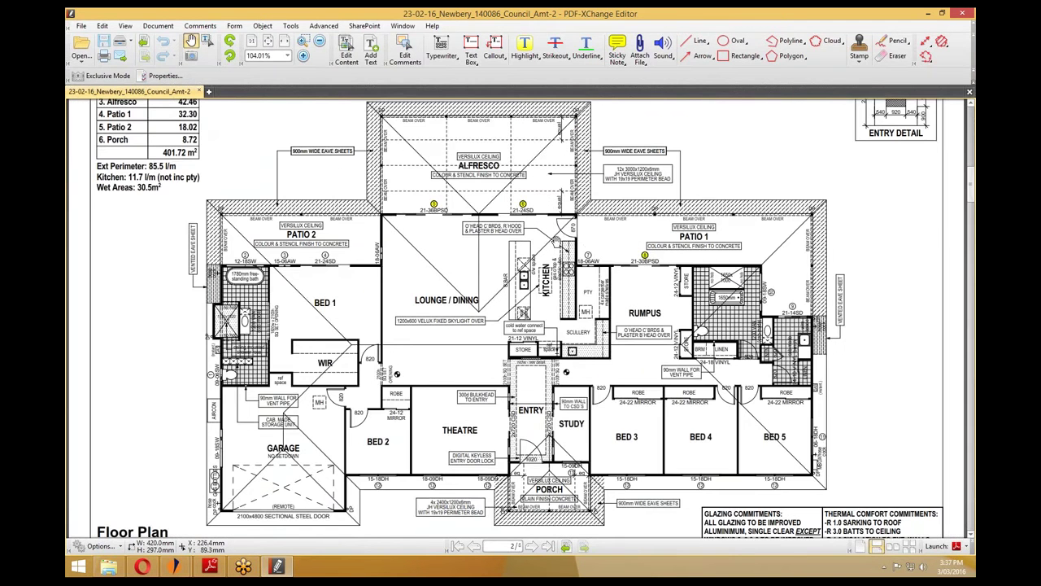
scroll(456, 223, down, 3)
scroll(446, 330, down, 5)
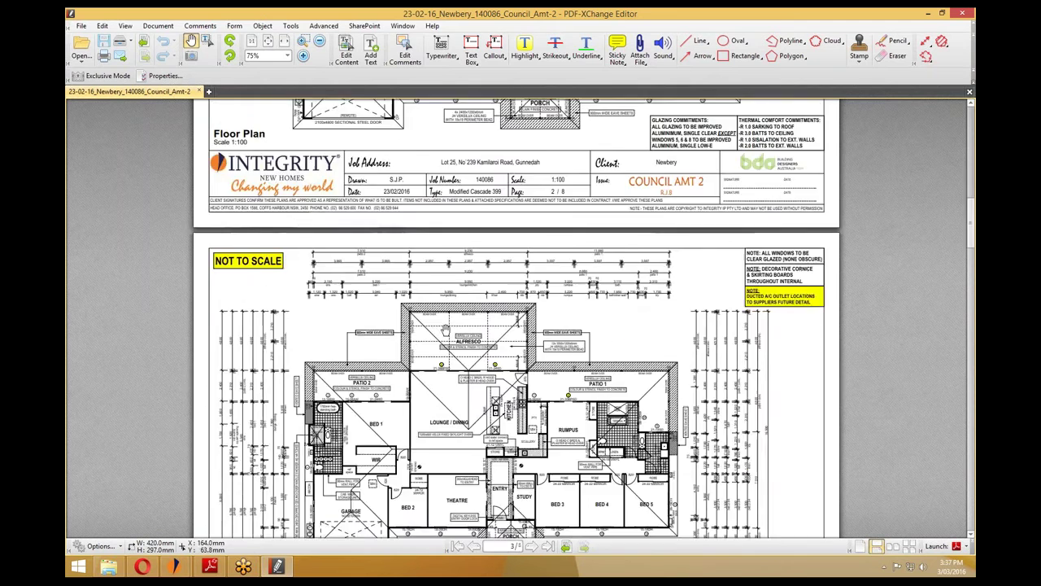
scroll(446, 329, up, 5)
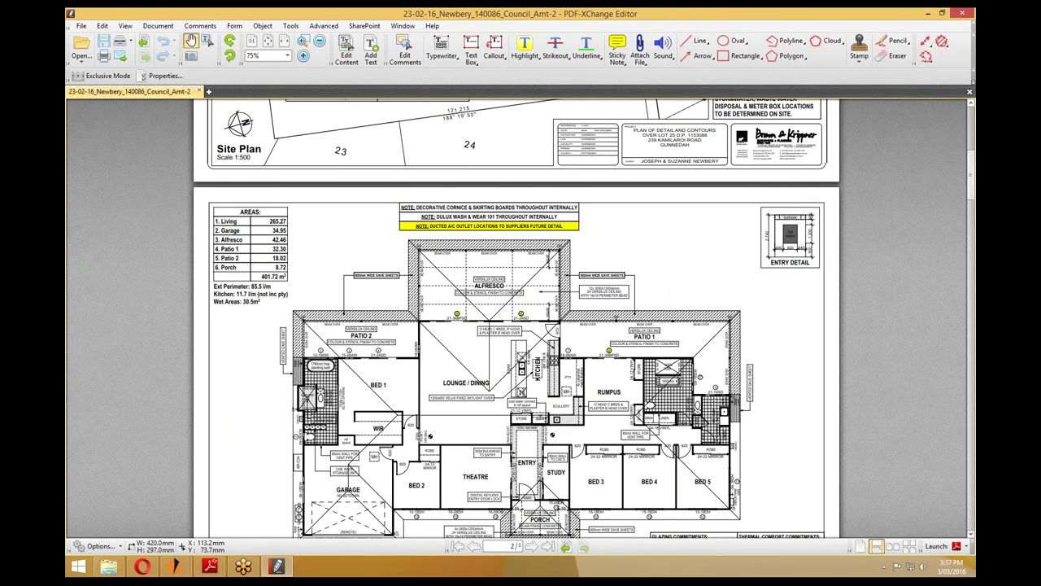
scroll(366, 299, down, 1)
scroll(366, 312, down, 1)
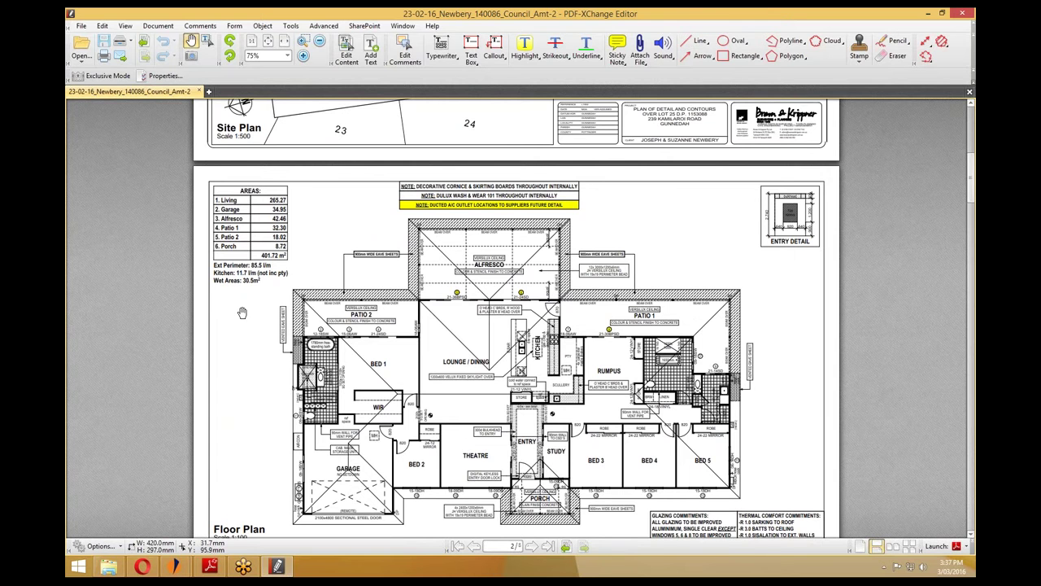
Inspect the floor plan's title block, then open the iEstimate template 14.01.16 workbook.
drag(521, 330, 522, 266)
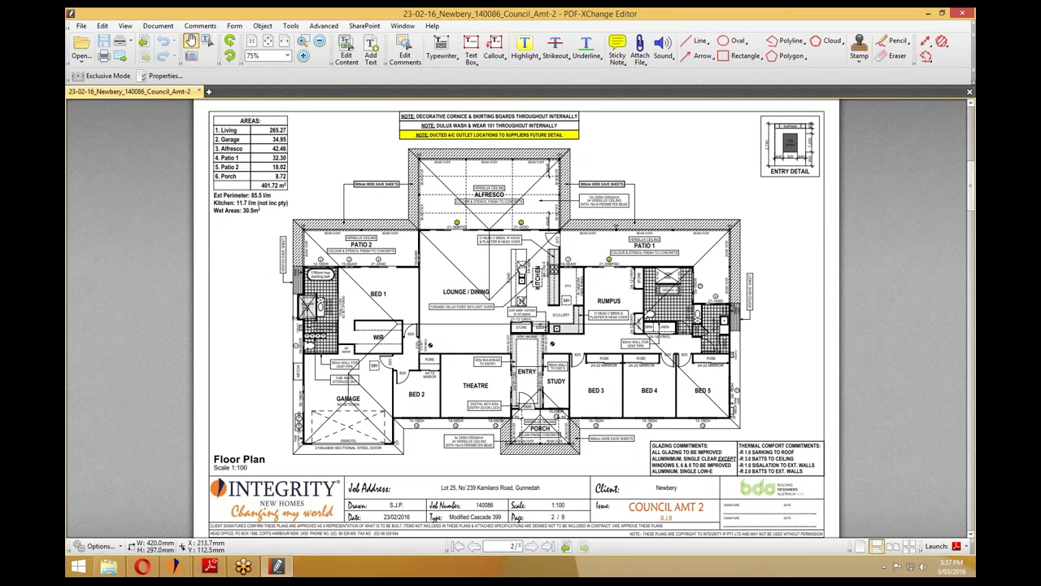
drag(431, 280, 478, 266)
scroll(433, 281, down, 1)
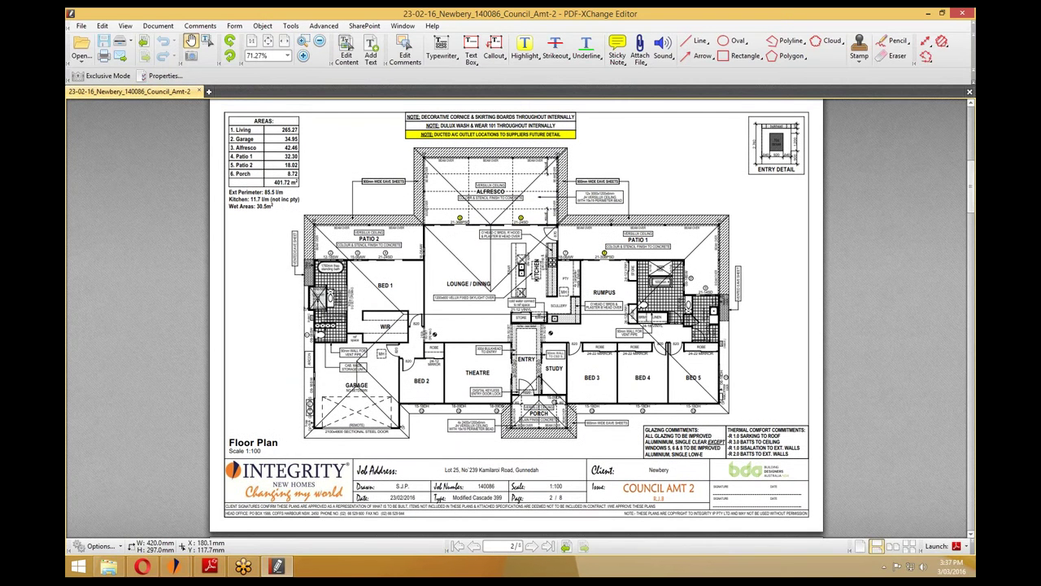
drag(472, 270, 477, 270)
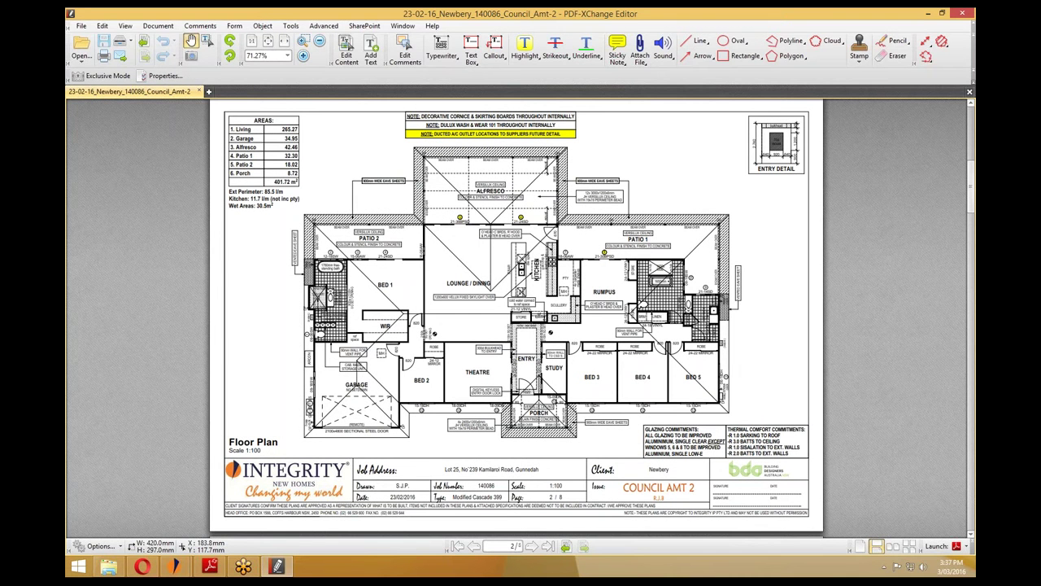
drag(487, 277, 489, 277)
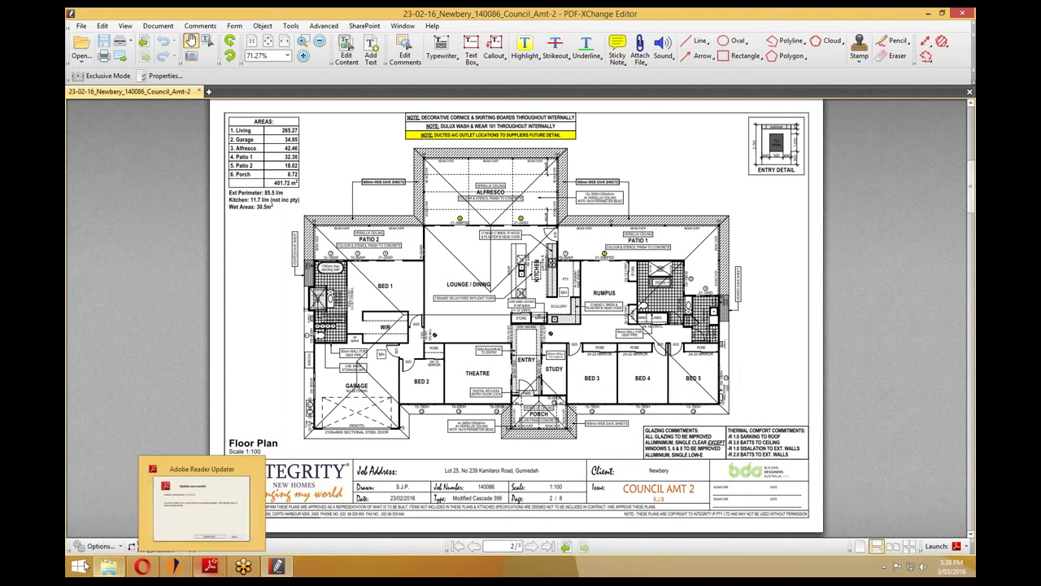
click(109, 567)
double_click(409, 179)
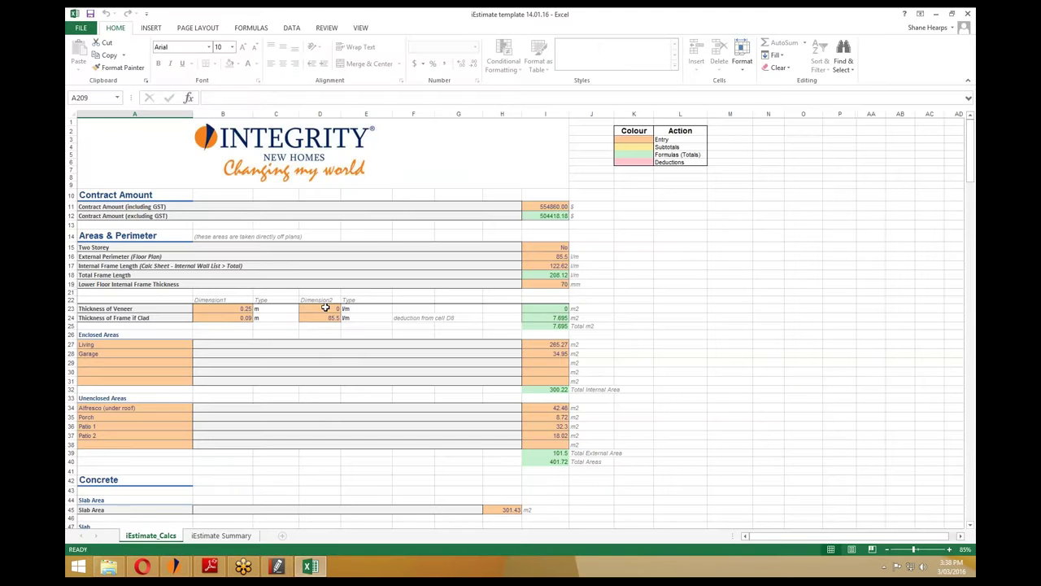
Check the contract amount including GST in the estimate sheet.
drag(973, 140, 973, 135)
click(543, 207)
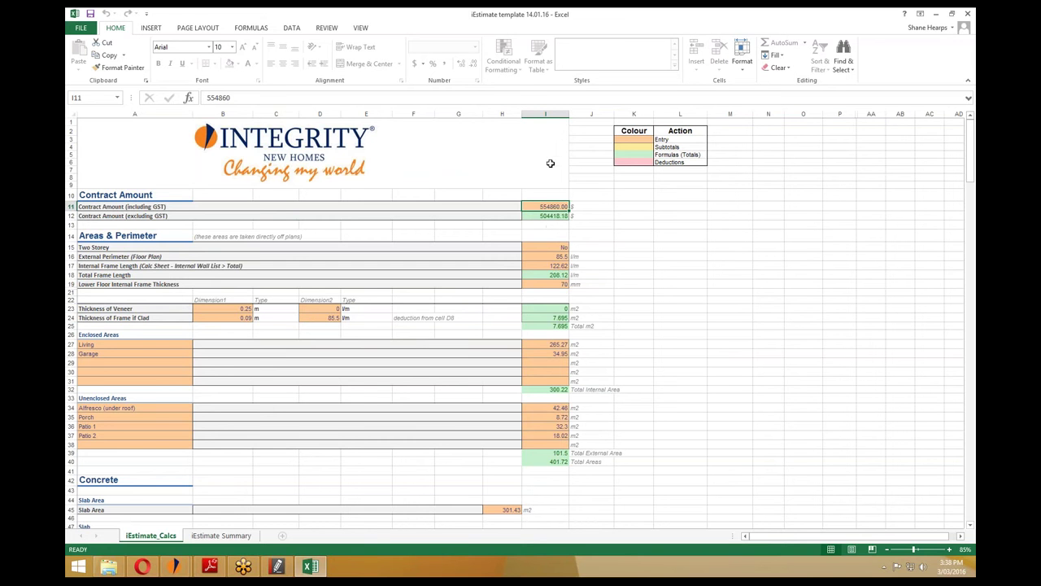
click(561, 16)
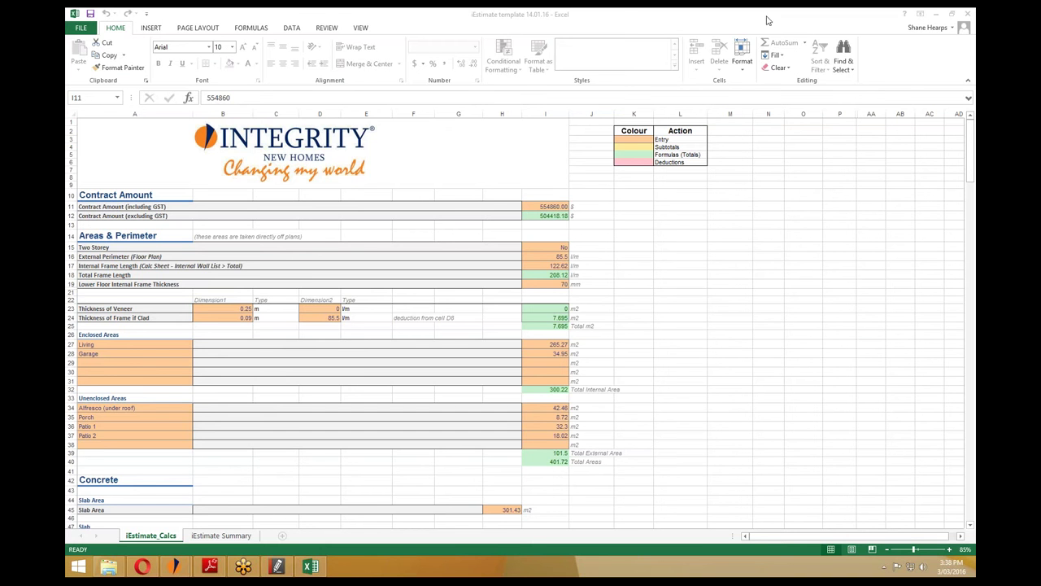
click(556, 259)
Compare the 85.5 external perimeter value against the floor plan drawing.
click(550, 256)
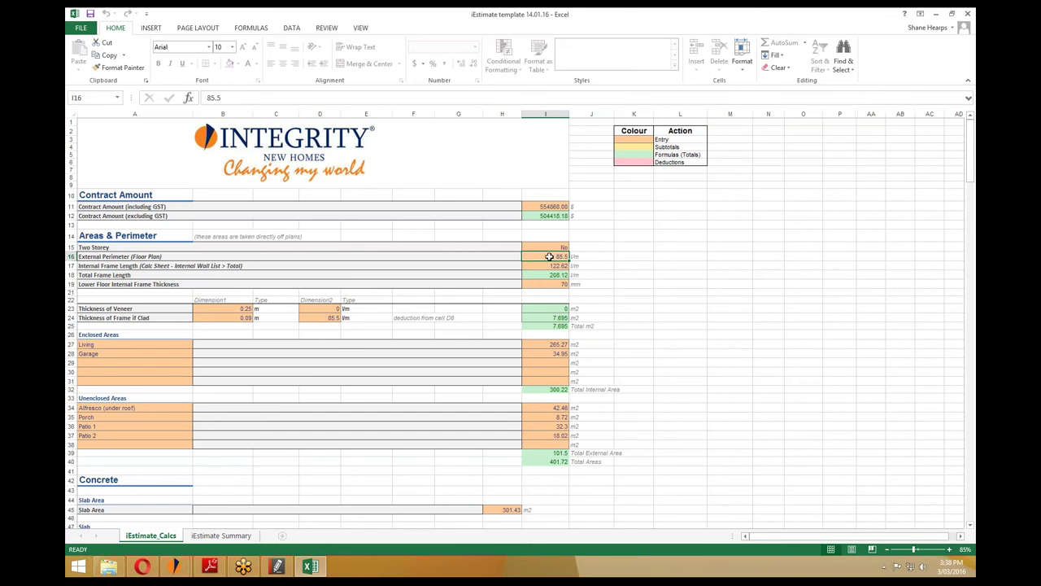
click(275, 570)
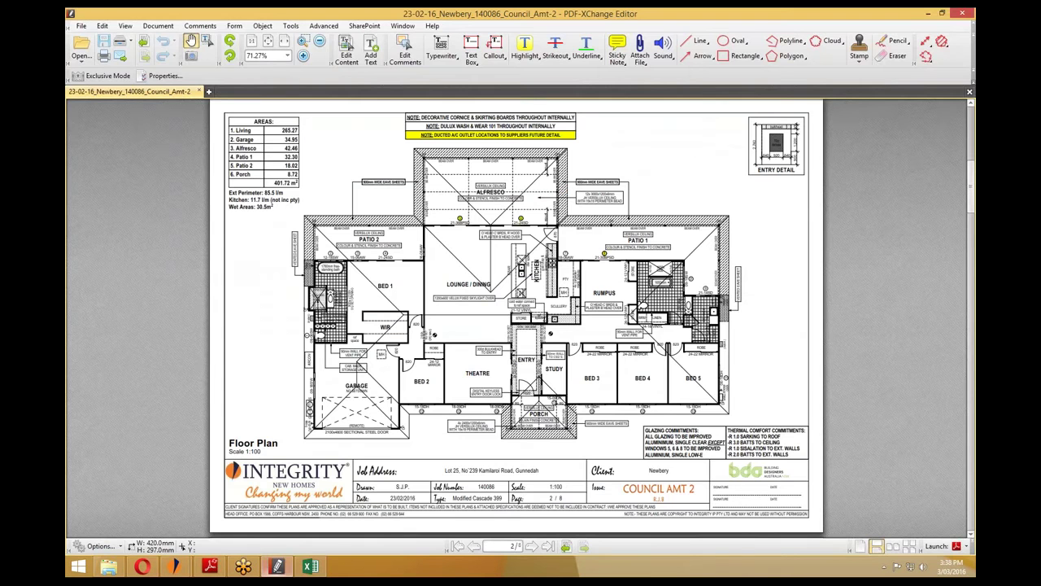
click(929, 13)
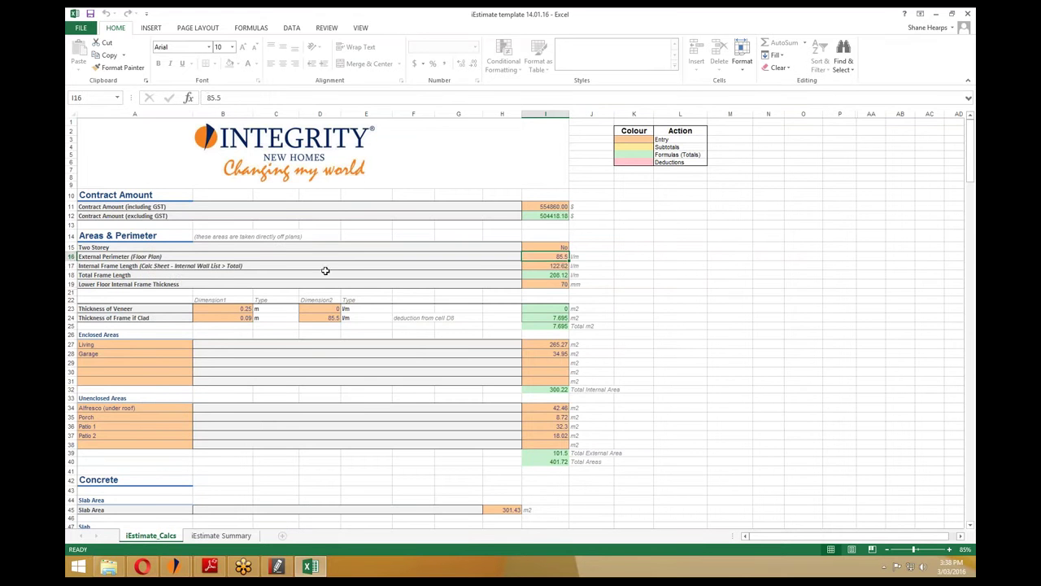
key(Down)
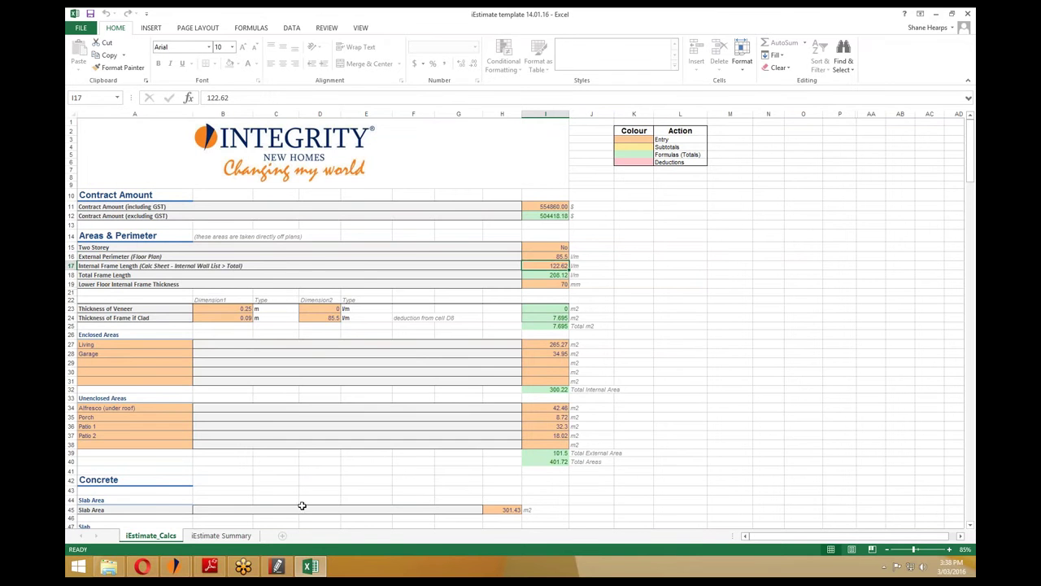
click(554, 256)
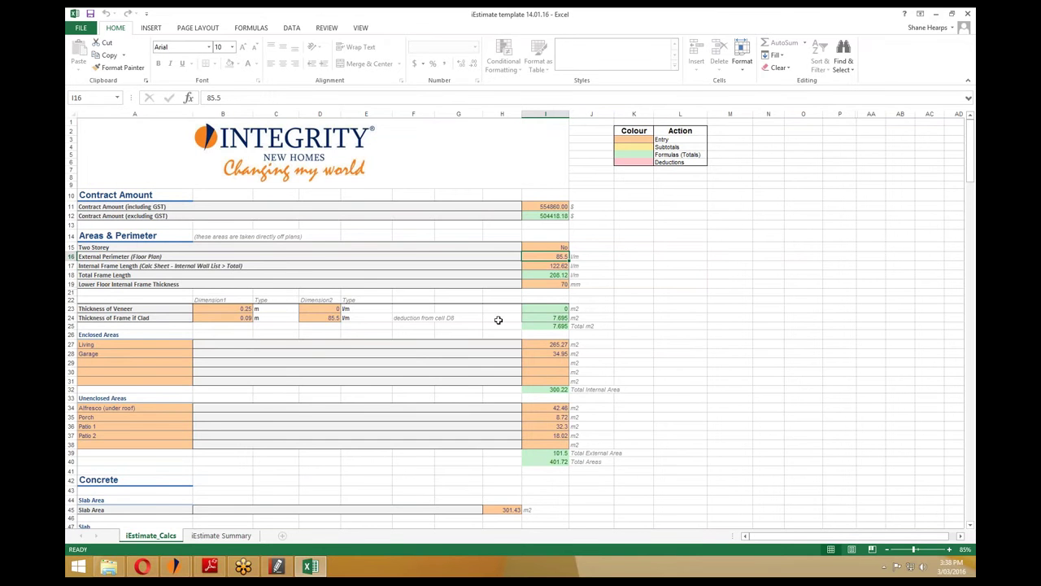
click(108, 567)
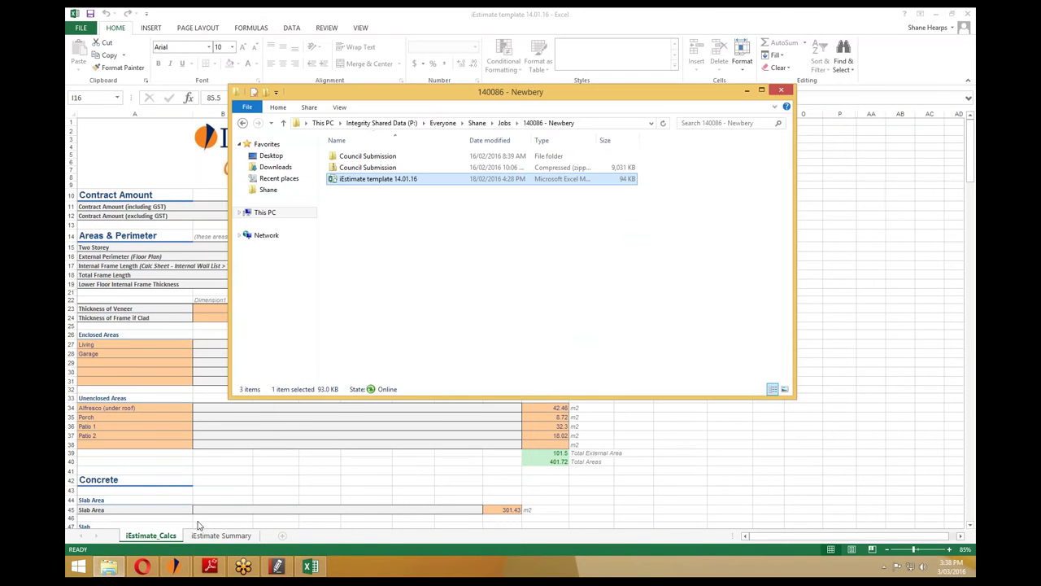
Open the job's Quantities PDF and review the council quantities tables.
mouse_move(181, 567)
click(142, 497)
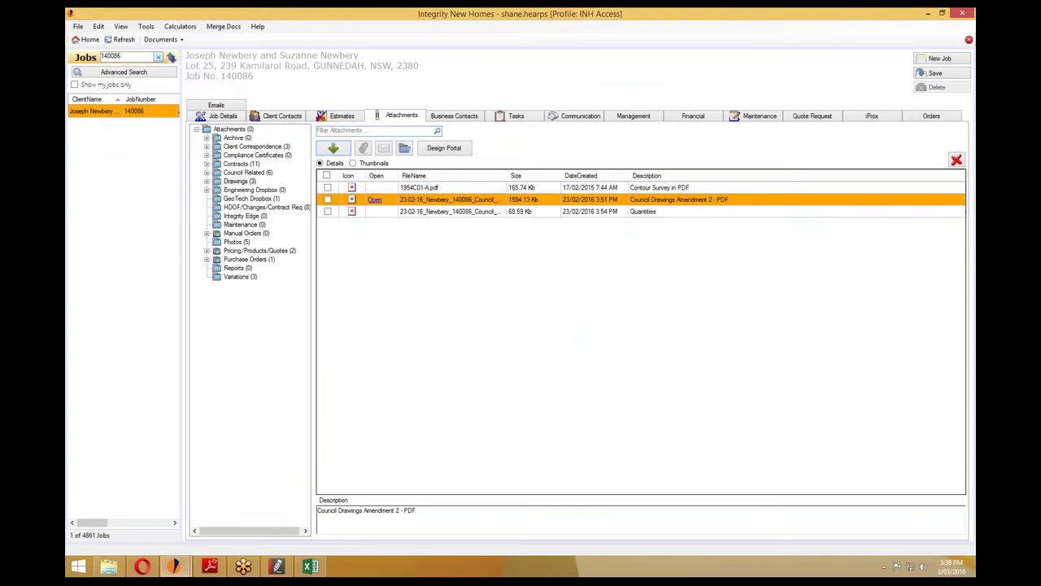
double_click(414, 212)
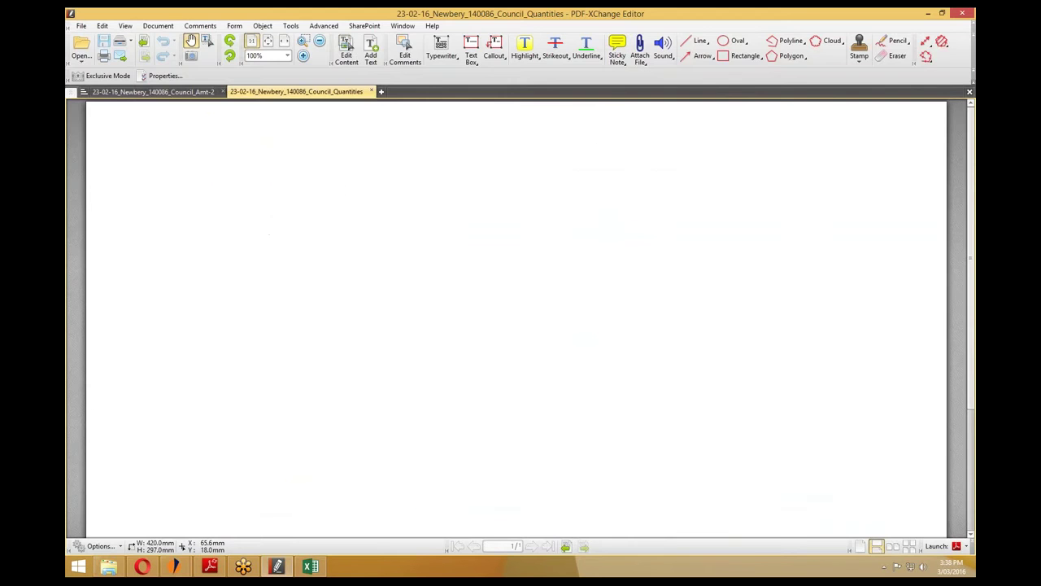
scroll(377, 228, down, 5)
scroll(377, 228, up, 5)
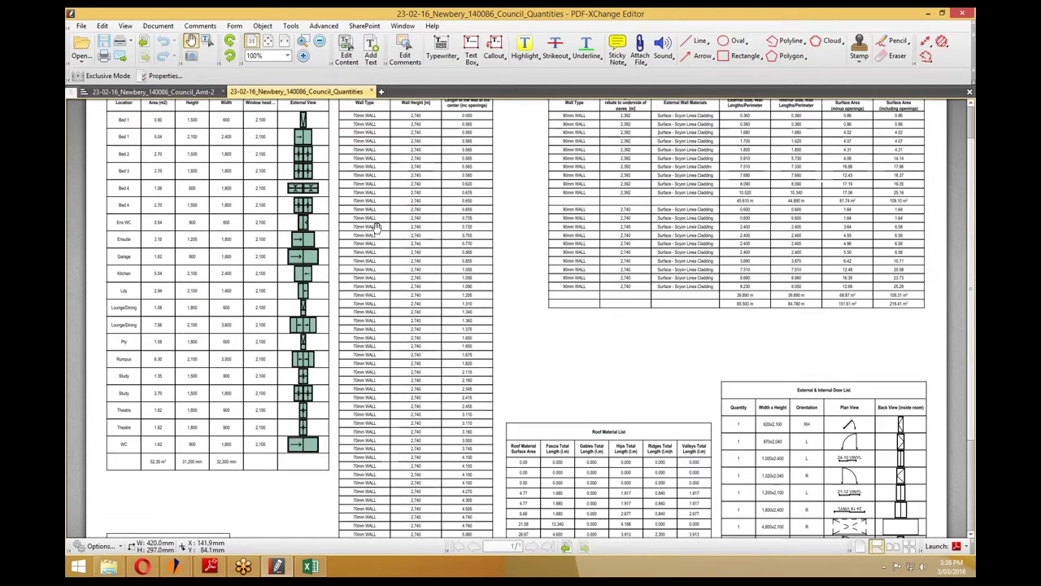
scroll(376, 228, down, 4)
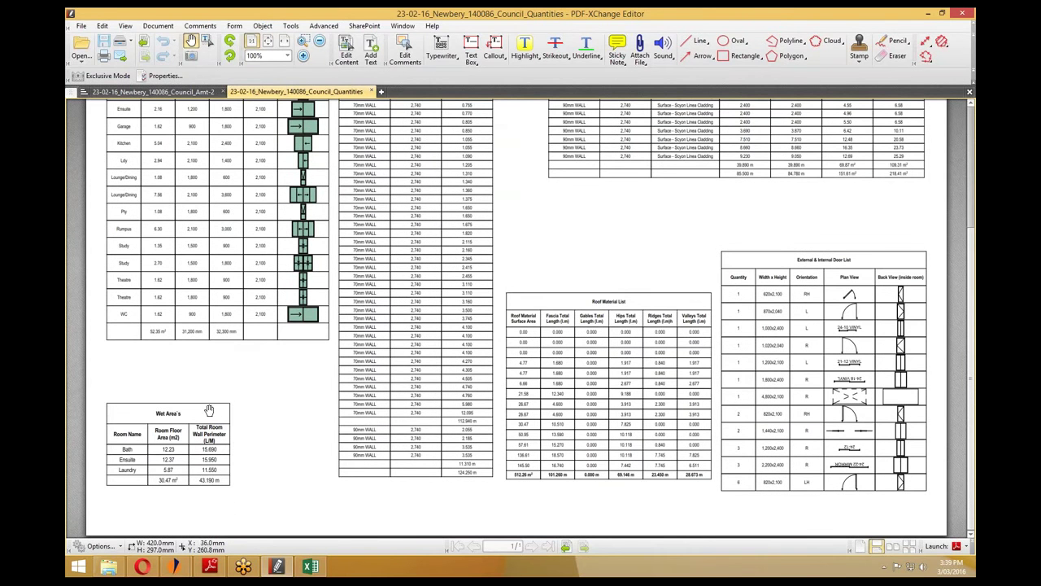
scroll(440, 259, up, 2)
scroll(460, 130, up, 2)
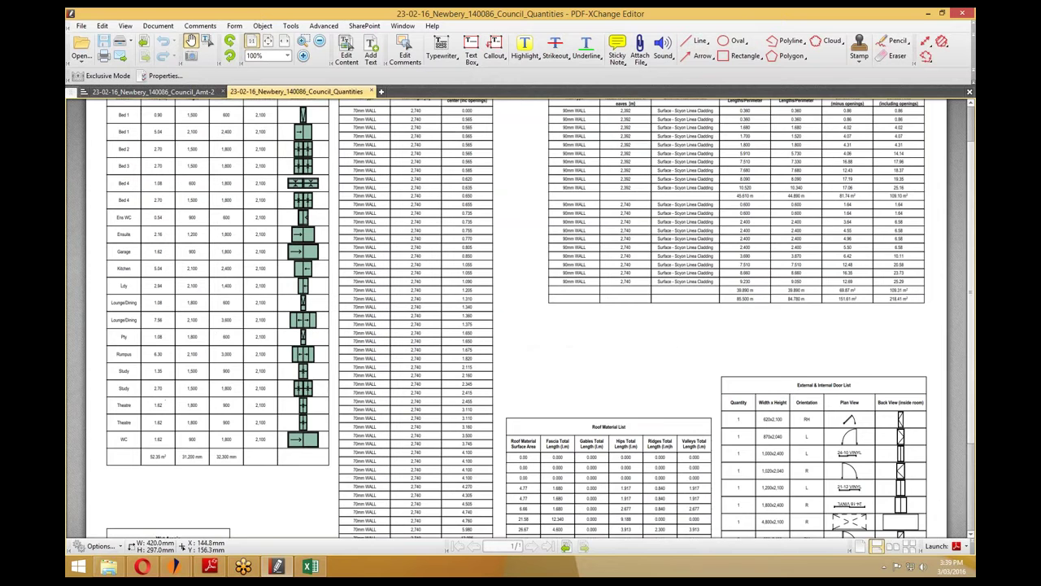
scroll(399, 303, down, 4)
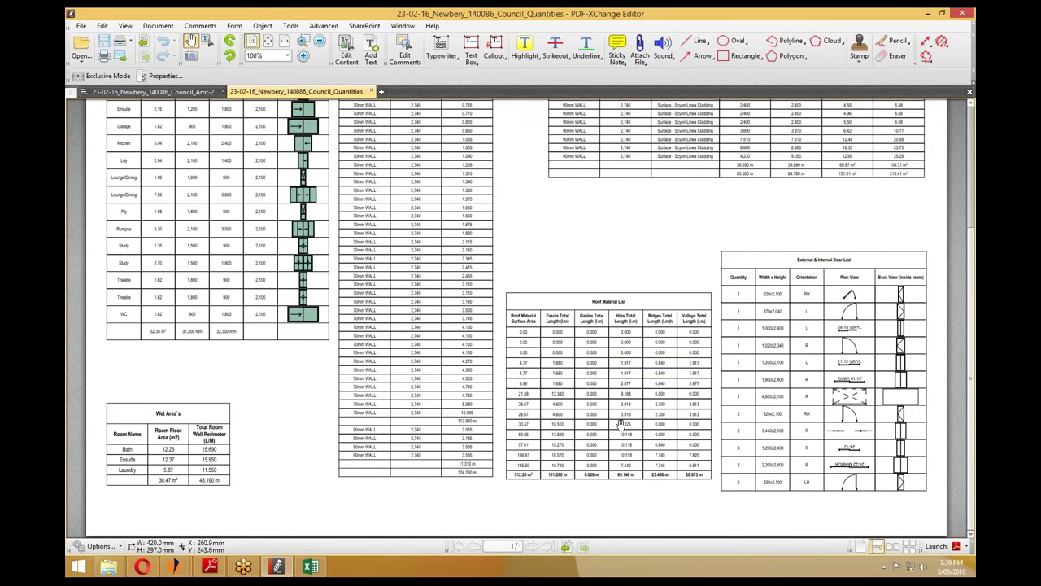
scroll(755, 129, up, 5)
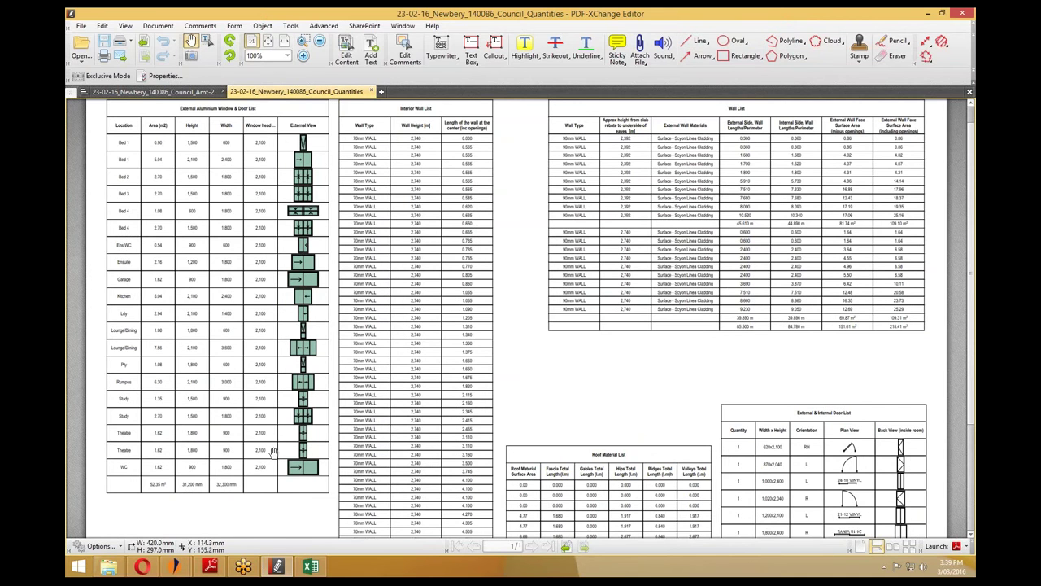
Review the Council_Amt-2 floor plan and front elevation at fit width, then check D24 in the workbook.
click(163, 92)
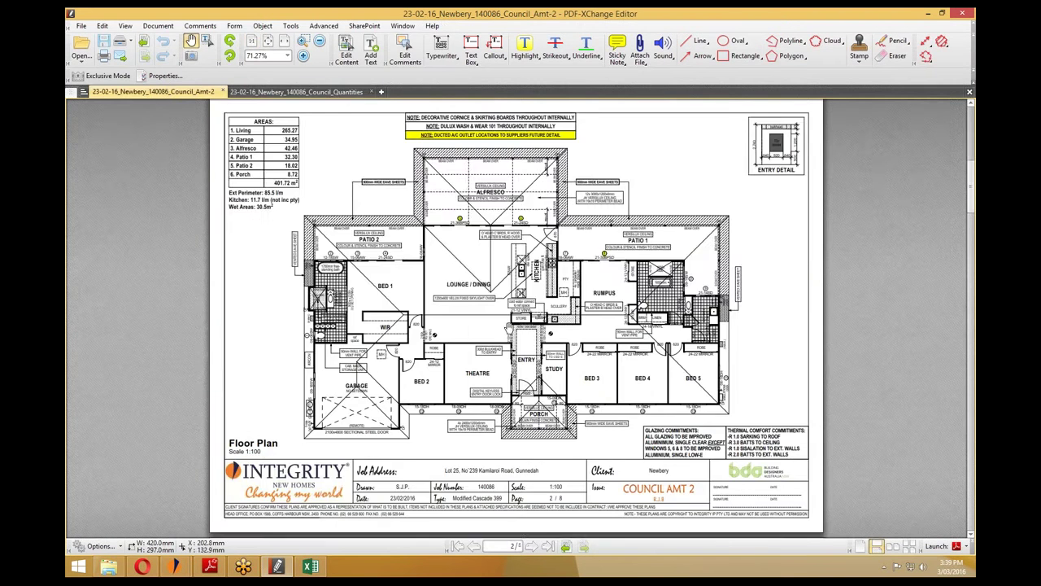
scroll(510, 346, down, 5)
scroll(510, 346, up, 5)
scroll(510, 346, down, 4)
scroll(511, 347, down, 2)
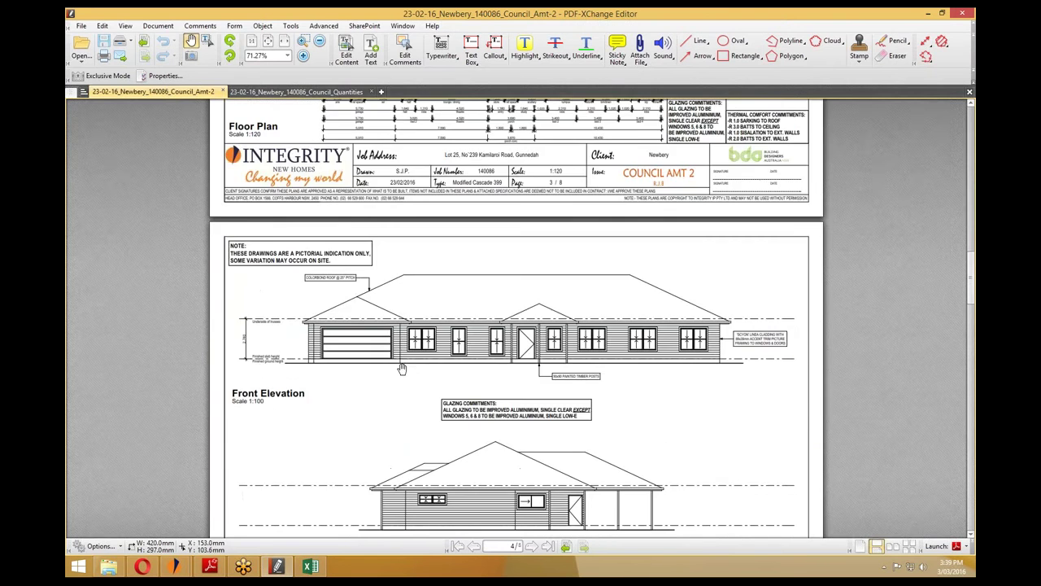
scroll(285, 353, up, 2)
key(ctrl+2)
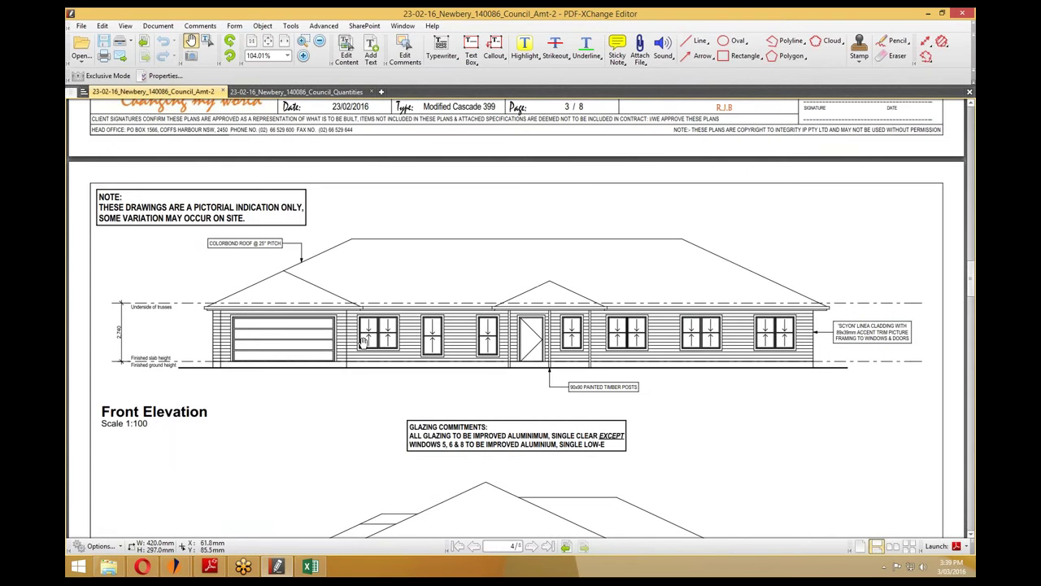
click(928, 15)
click(312, 566)
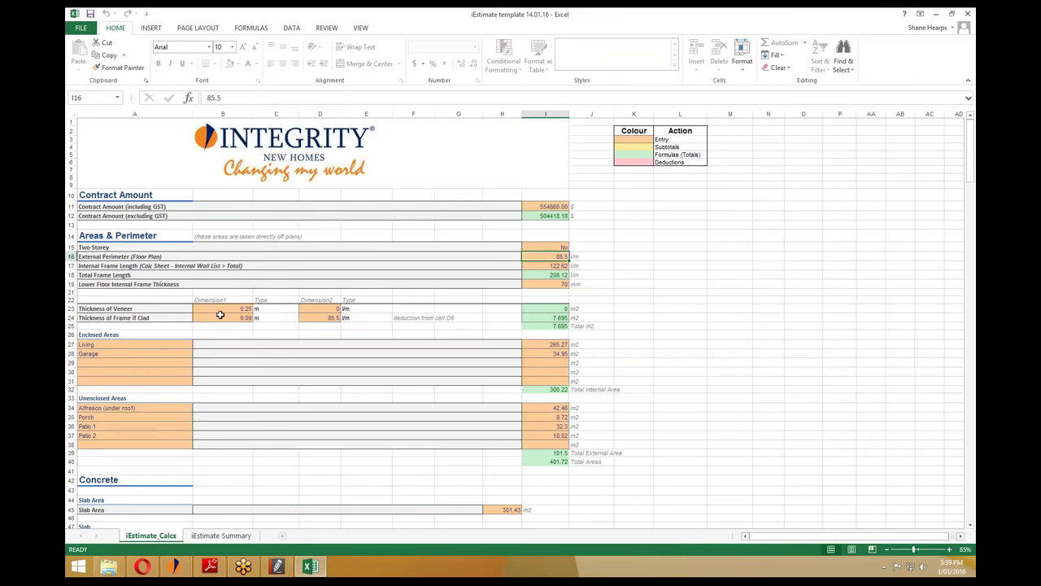
click(320, 317)
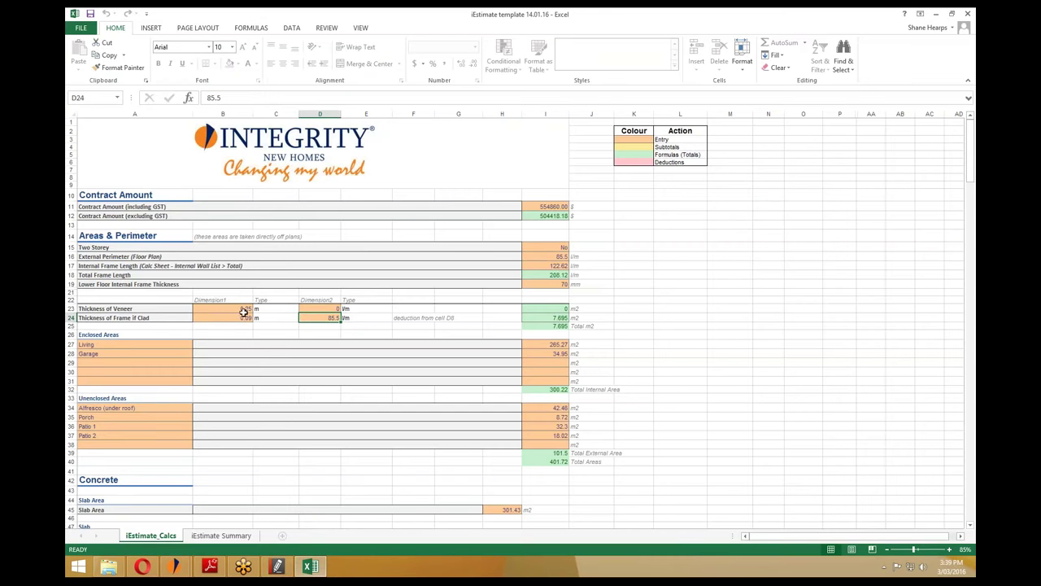
click(561, 256)
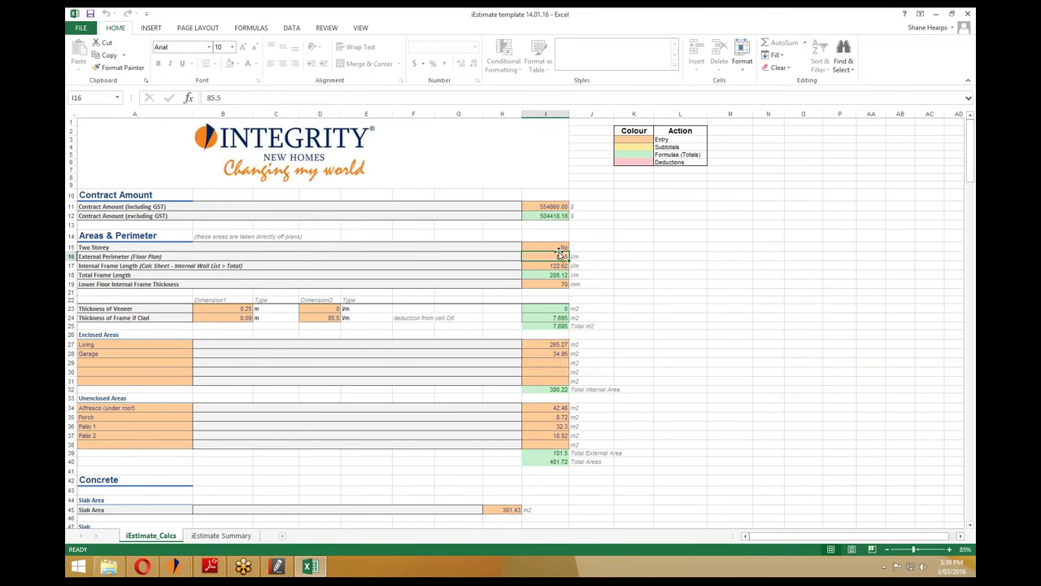
click(277, 567)
scroll(160, 297, up, 15)
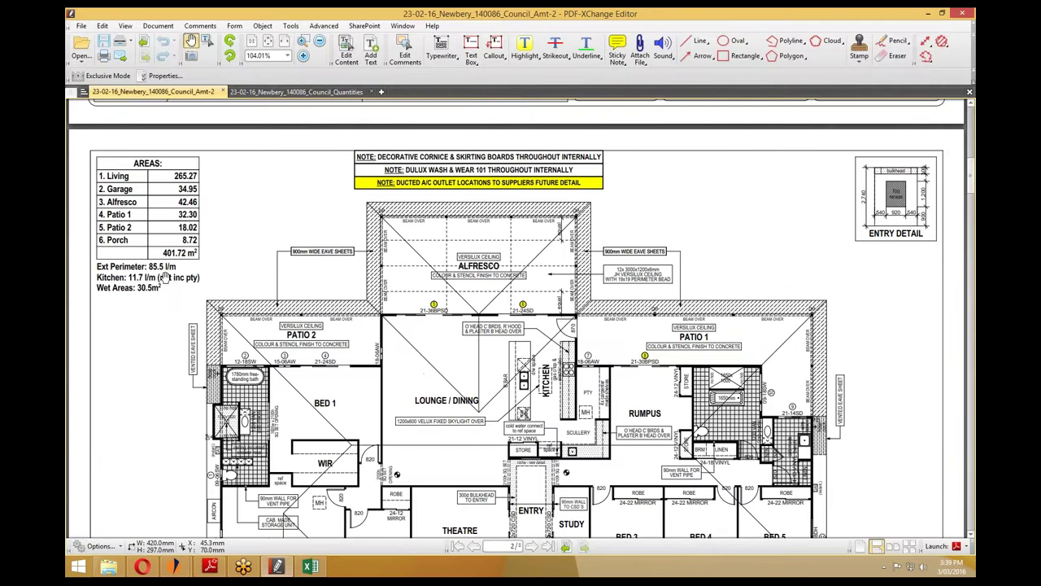
scroll(436, 250, down, 2)
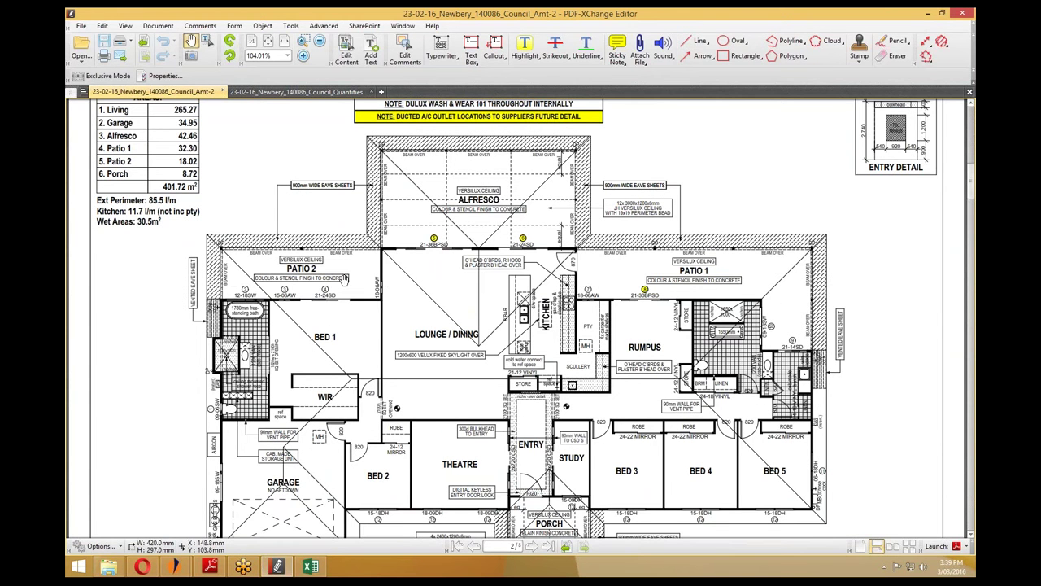
scroll(419, 297, down, 1)
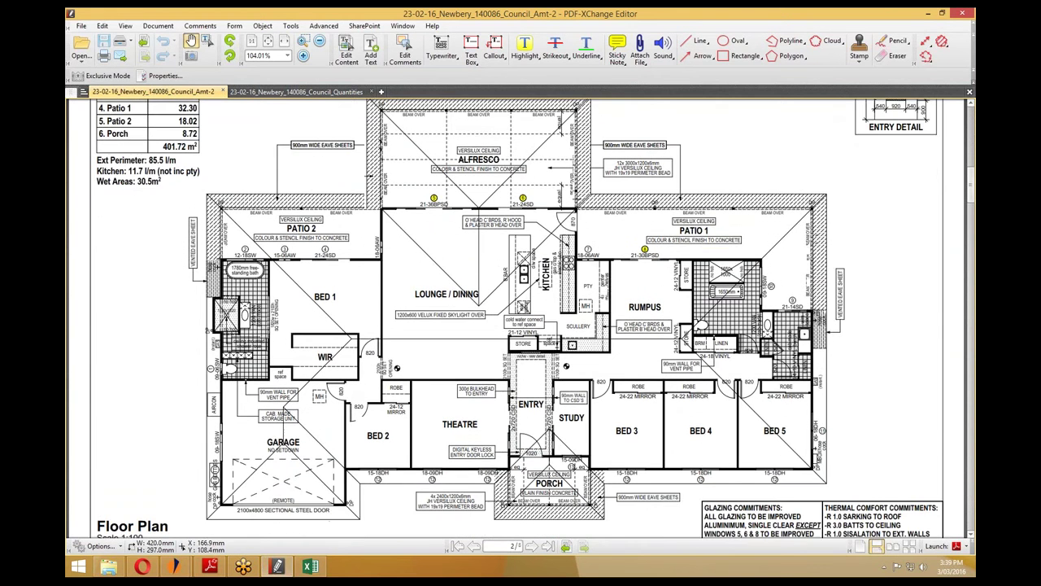
click(928, 13)
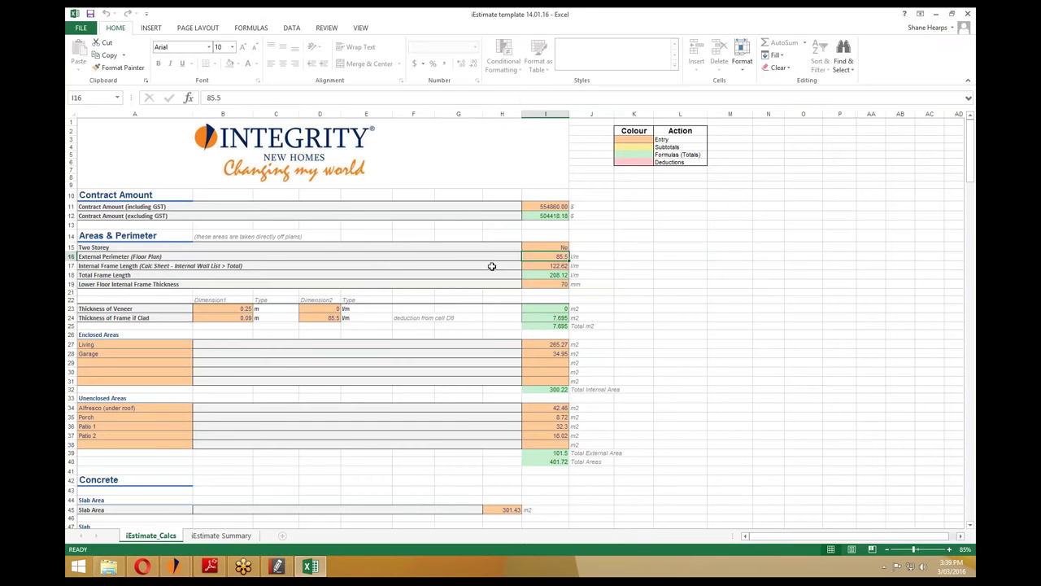
Read the wall list total in the Council_Quantities PDF for the Internal Frame Length.
click(545, 265)
click(277, 566)
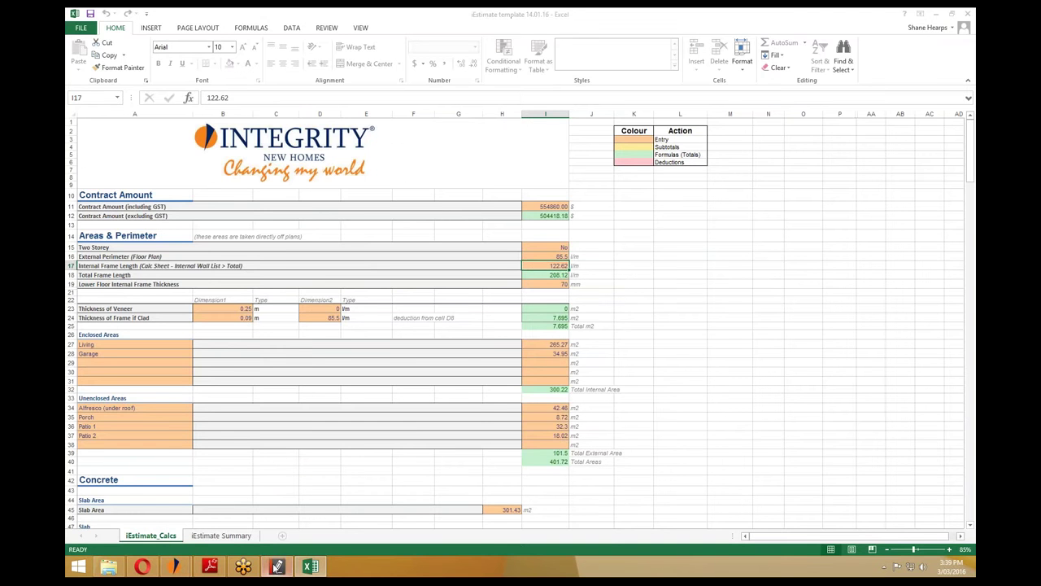
click(294, 93)
scroll(465, 478, down, 3)
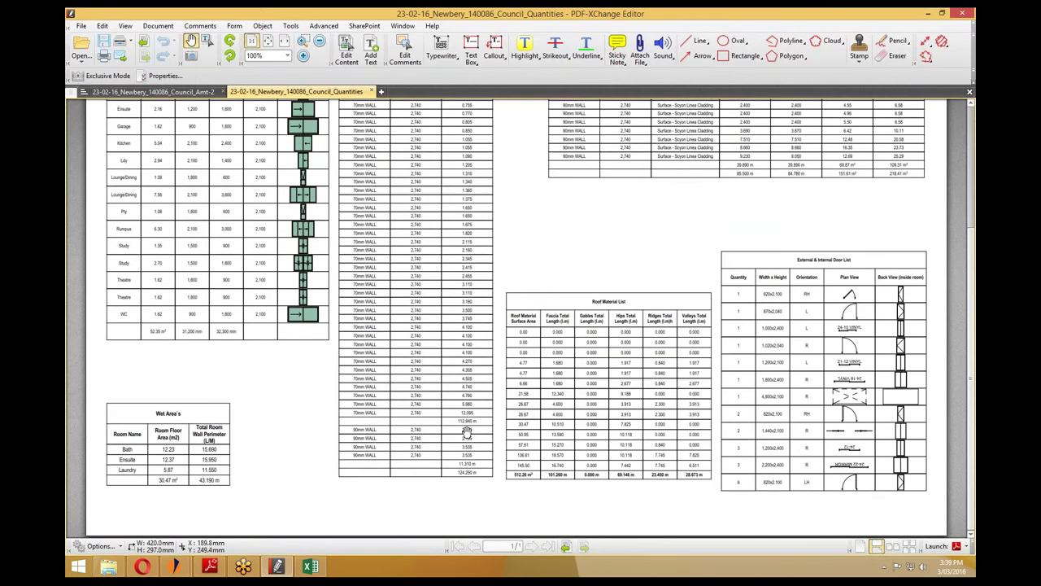
click(930, 14)
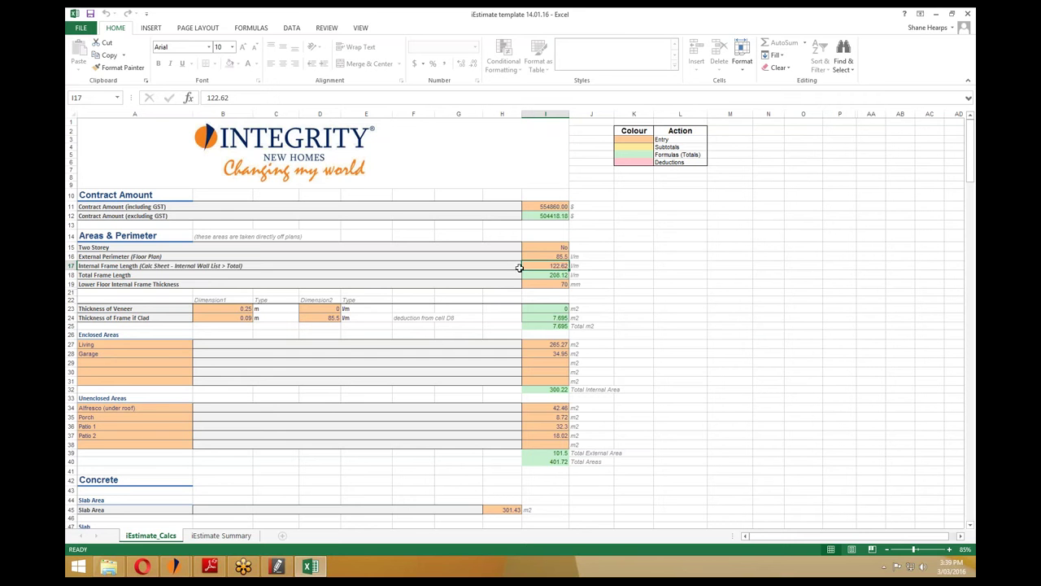
mouse_move(281, 568)
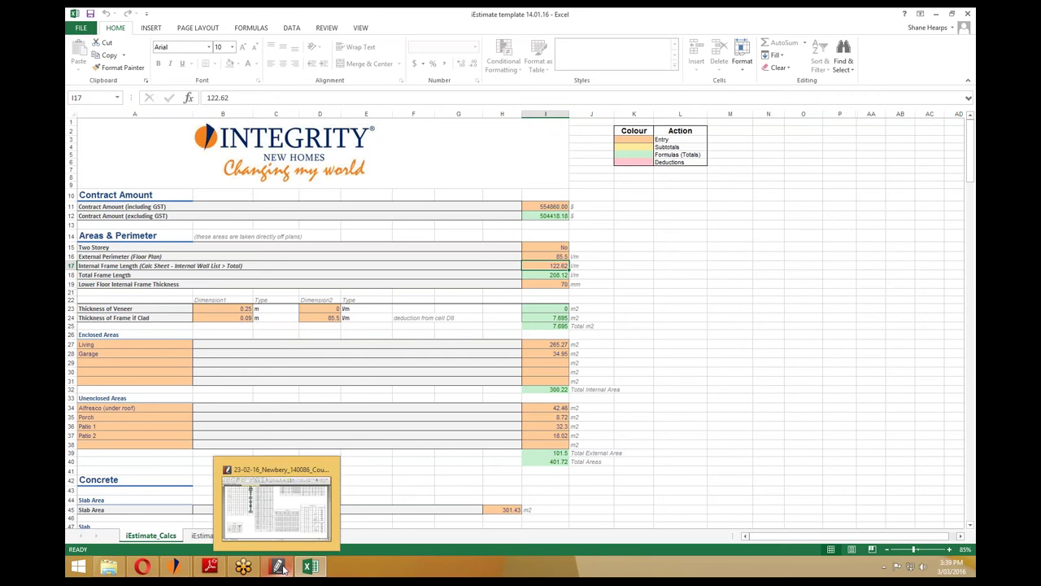
click(281, 568)
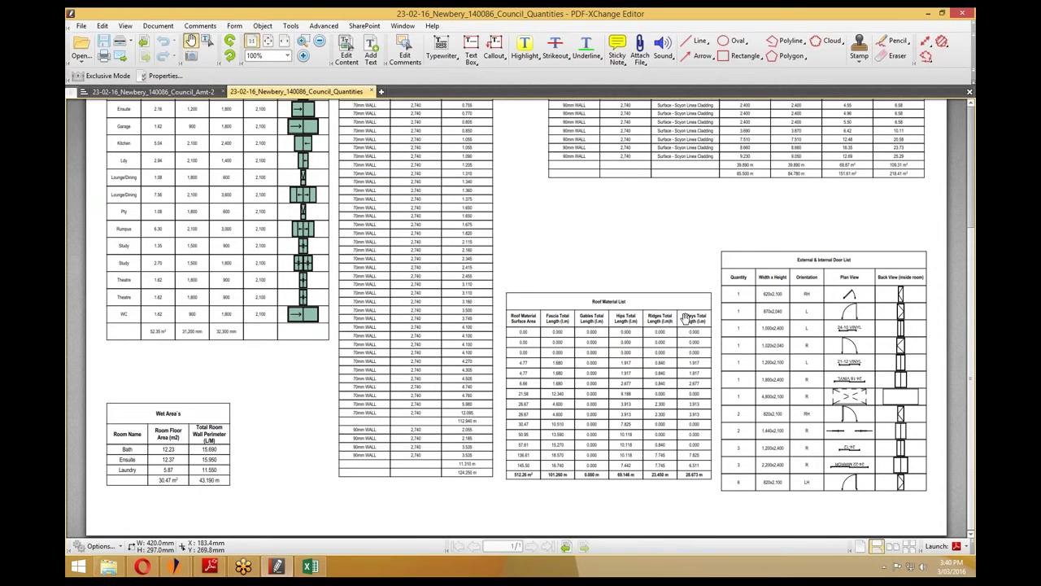
click(929, 13)
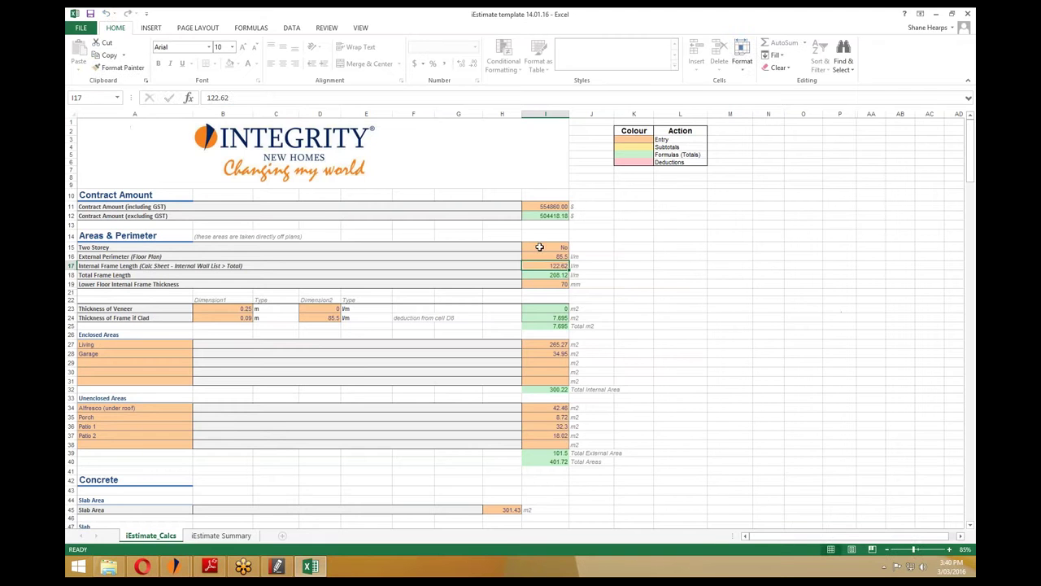
Enter 124.25 in I17 and recheck it against the quantities PDF.
click(545, 266)
text(124.25)
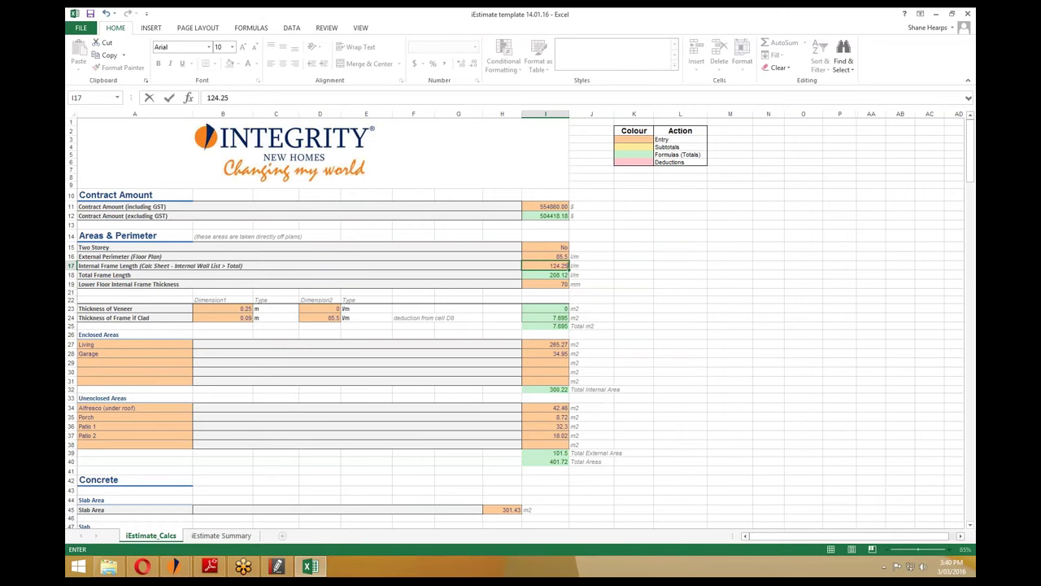
key(Return)
key(Return)
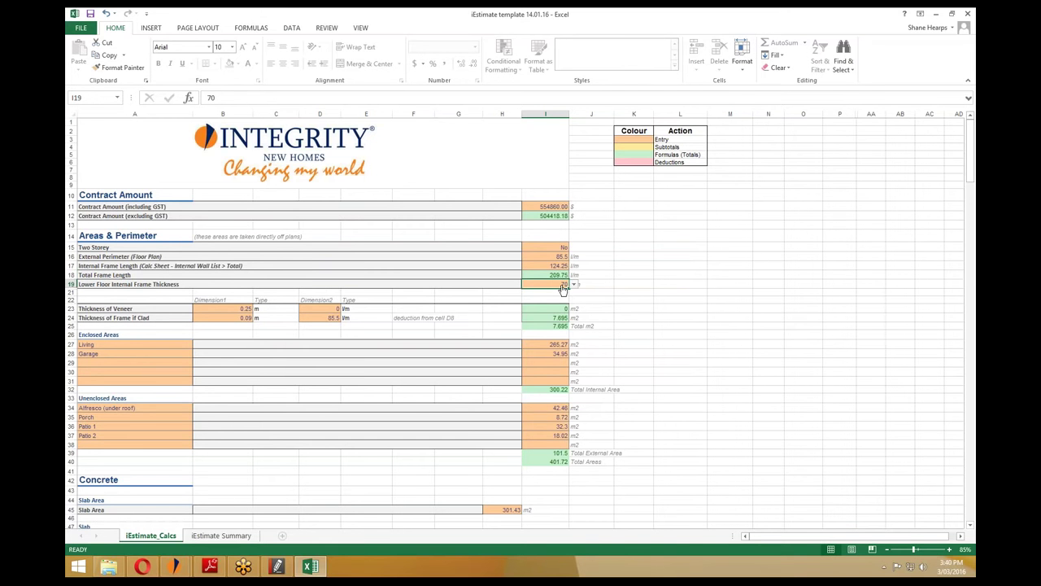
click(276, 566)
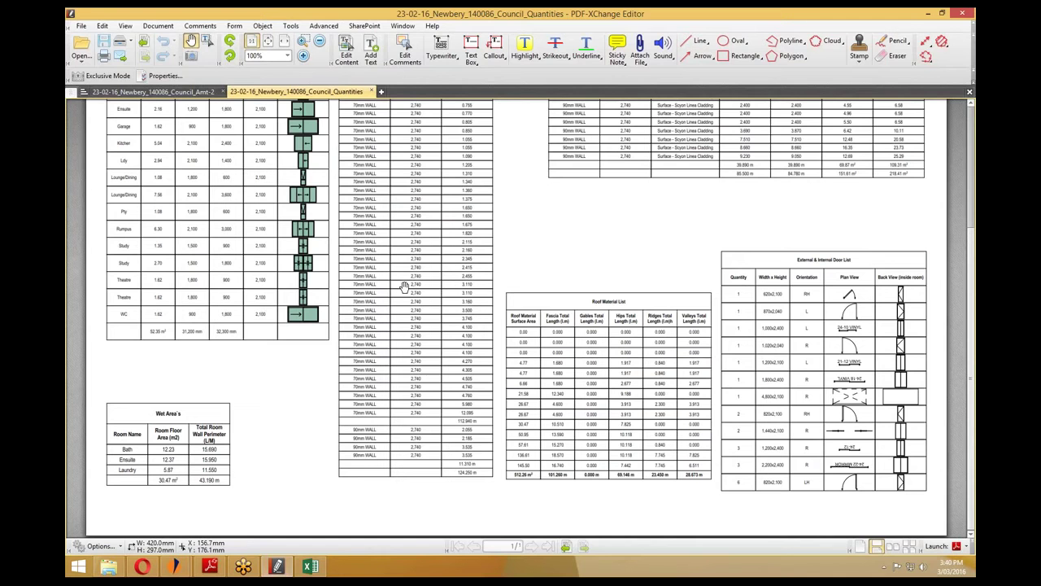
scroll(405, 287, up, 5)
scroll(374, 268, down, 5)
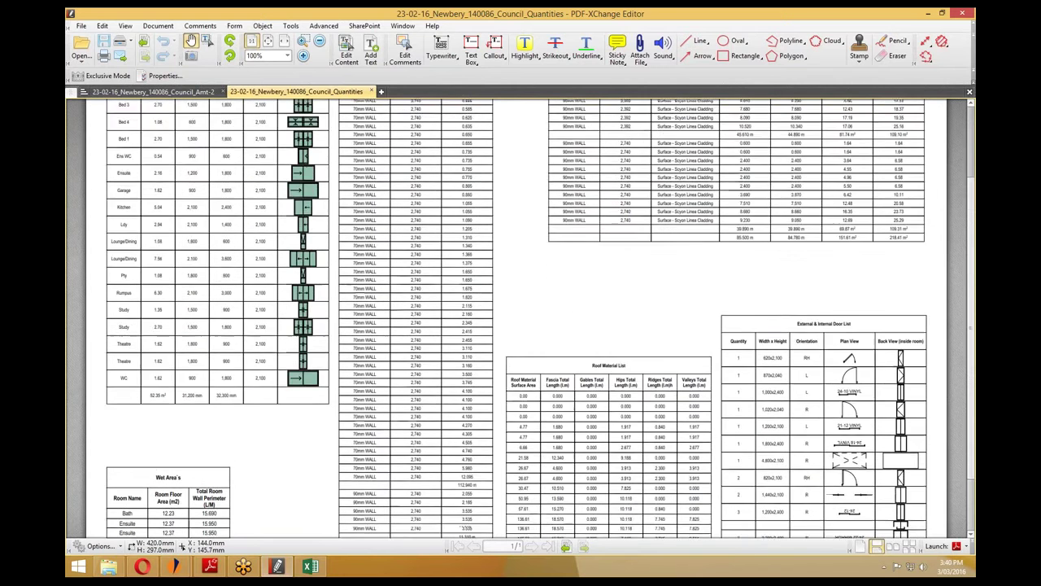
click(928, 13)
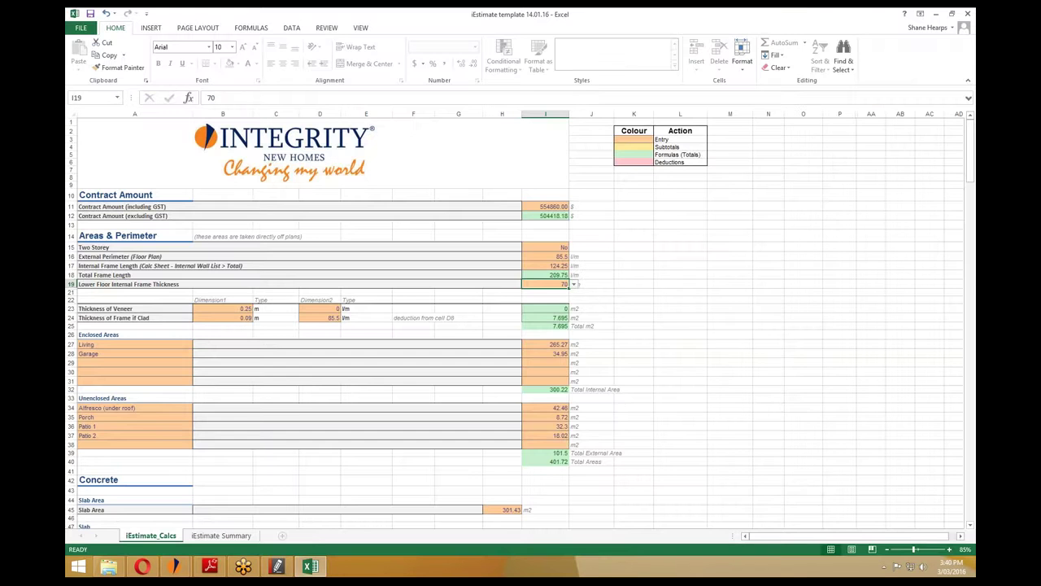
click(319, 307)
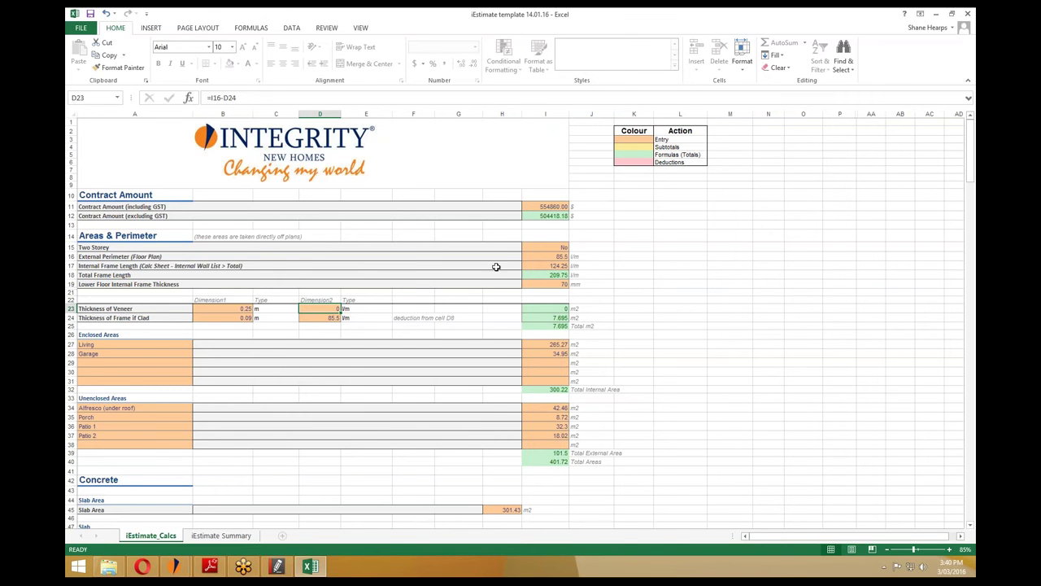
click(539, 255)
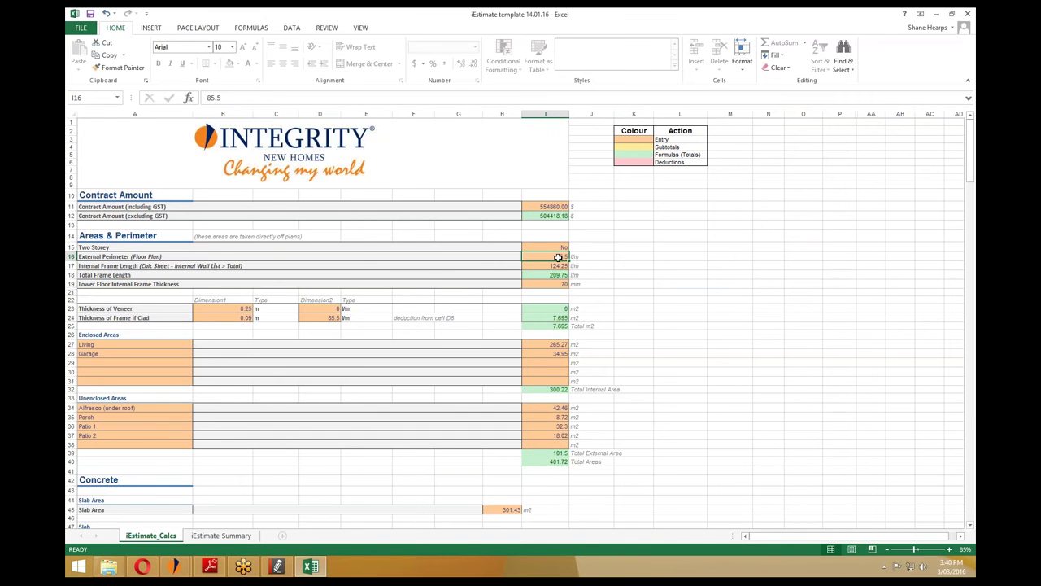
click(324, 308)
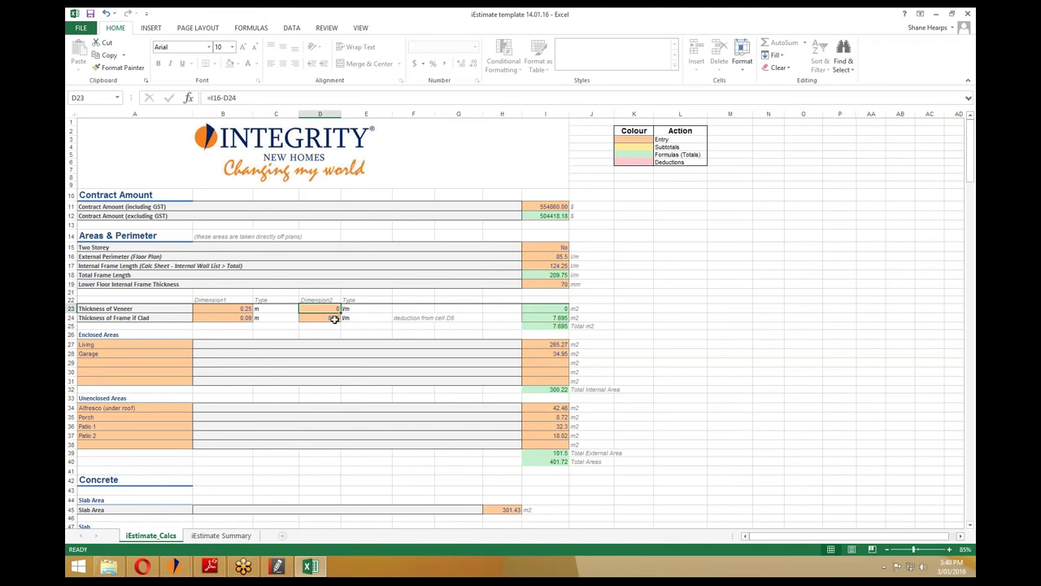
key(F2)
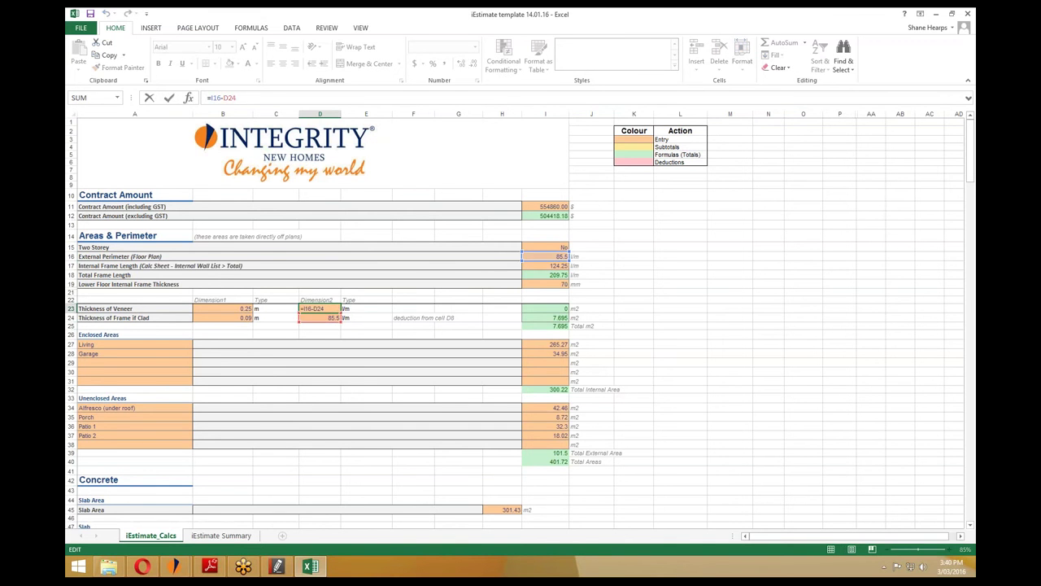
click(328, 318)
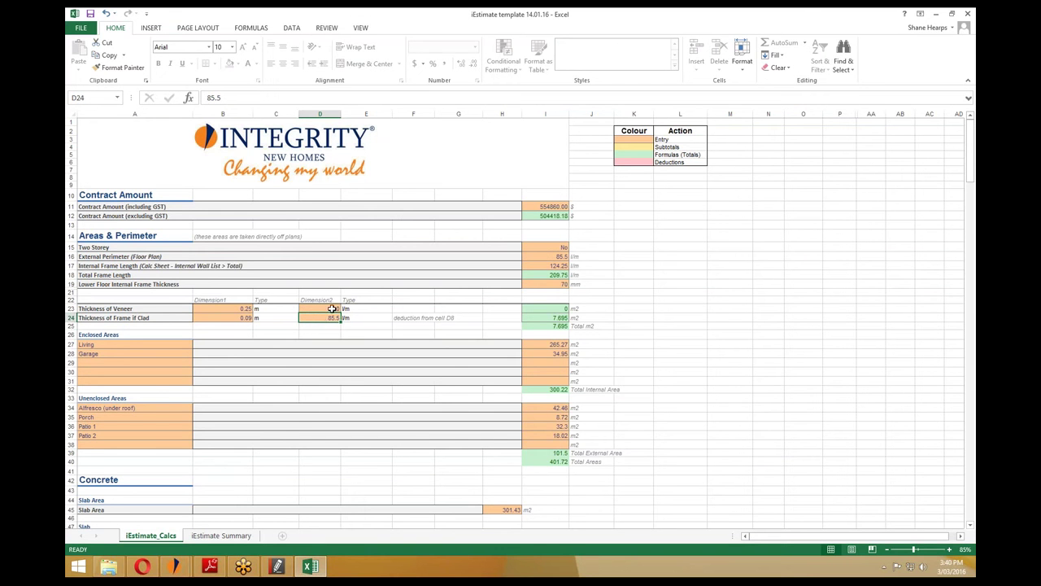
click(333, 309)
click(336, 320)
click(563, 257)
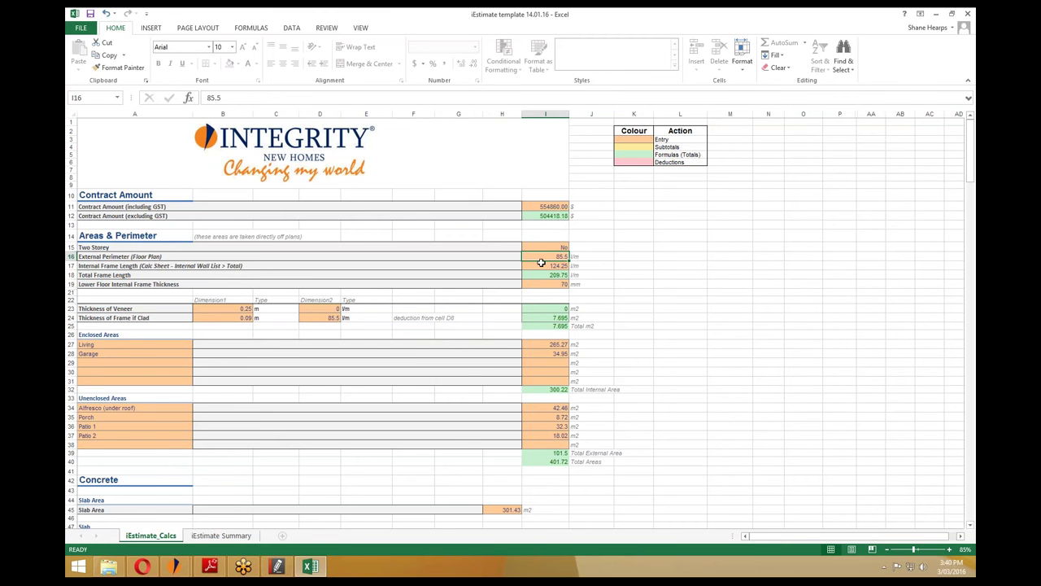
click(322, 309)
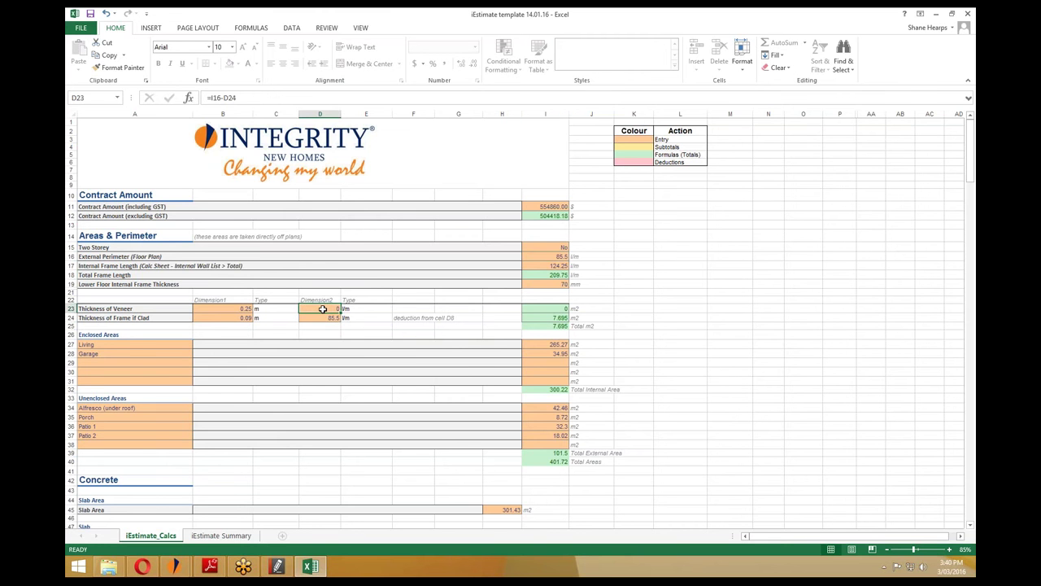
click(234, 319)
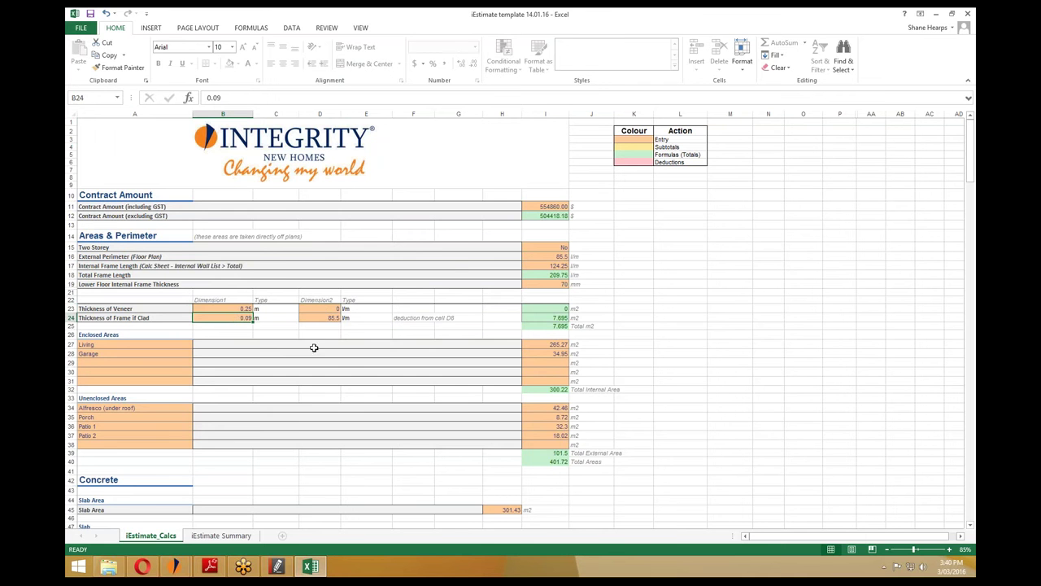
click(277, 567)
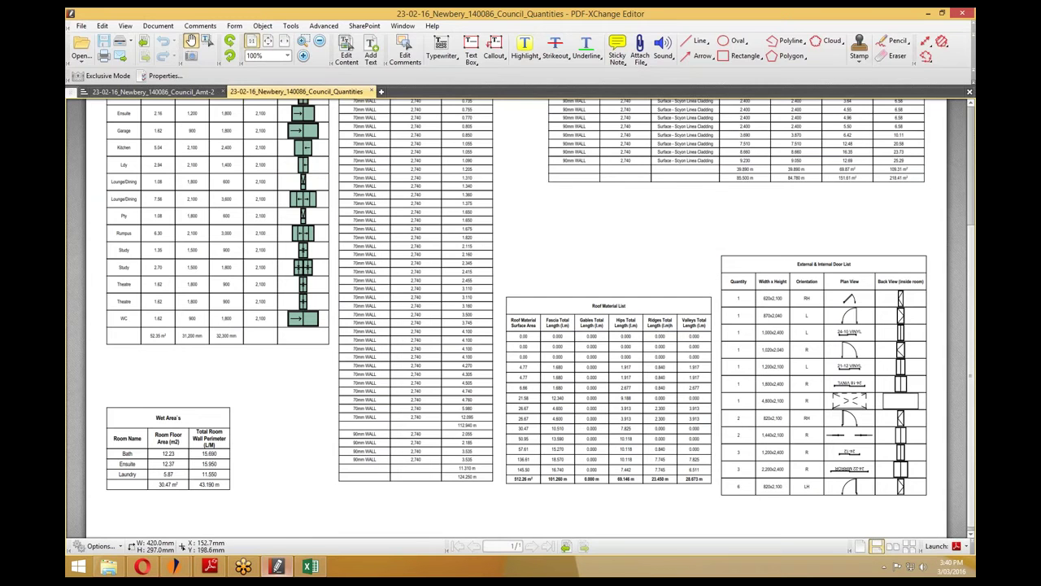
click(931, 12)
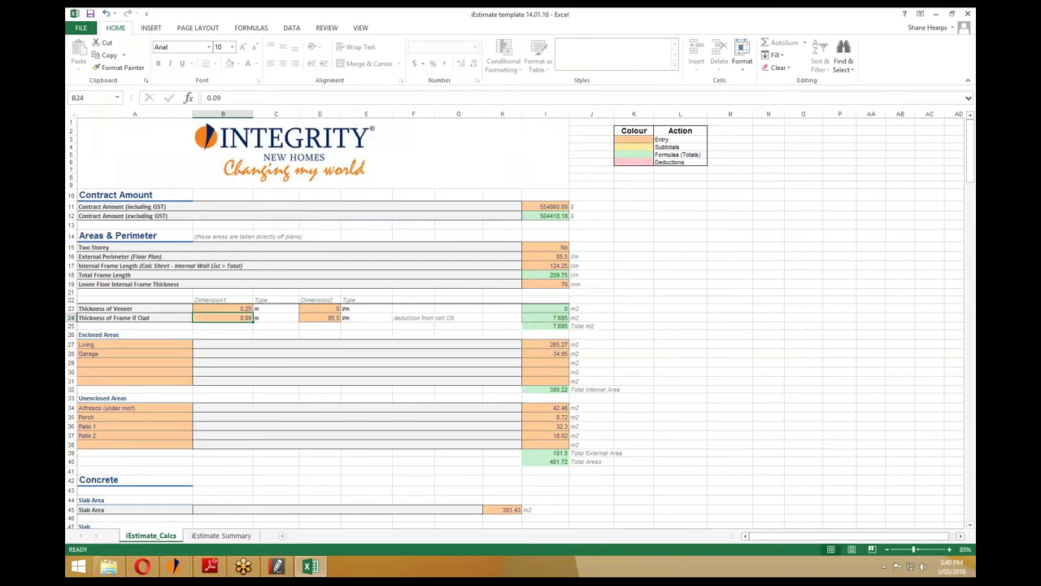
Cycle through the open windows and dismiss the Adobe Reader update notice.
click(143, 567)
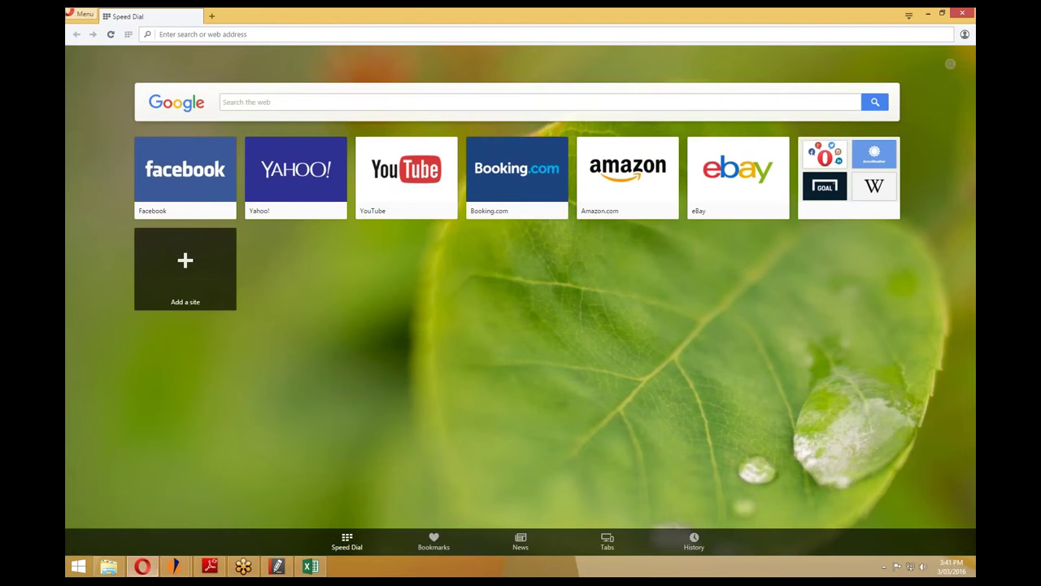
mouse_move(173, 567)
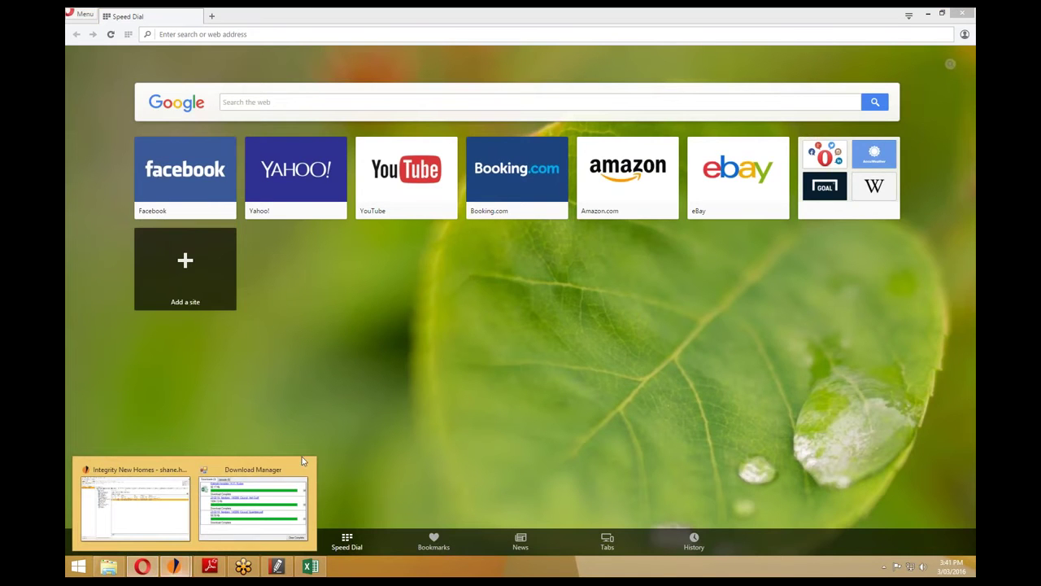
click(244, 487)
click(176, 565)
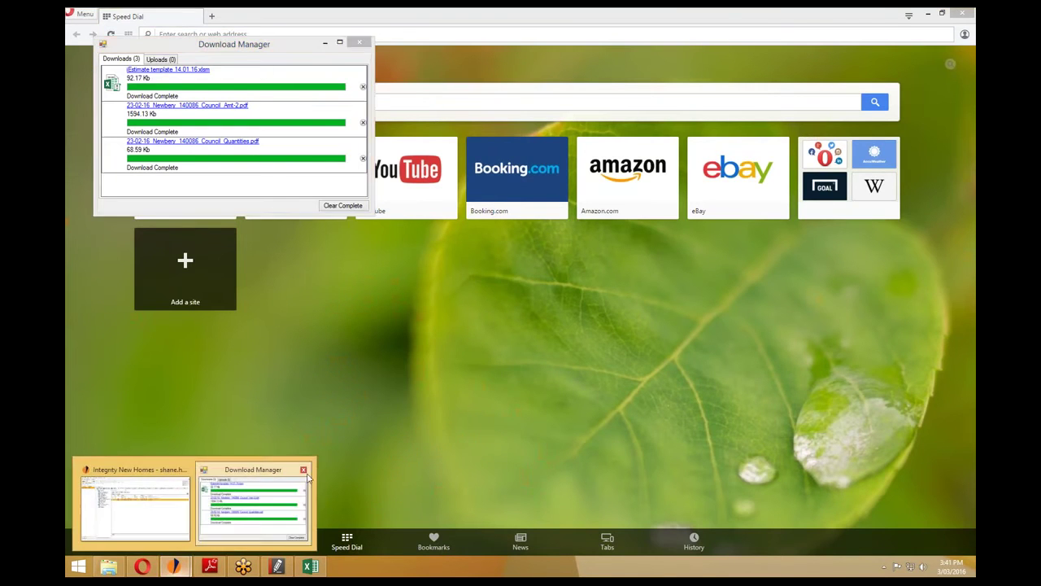
click(304, 470)
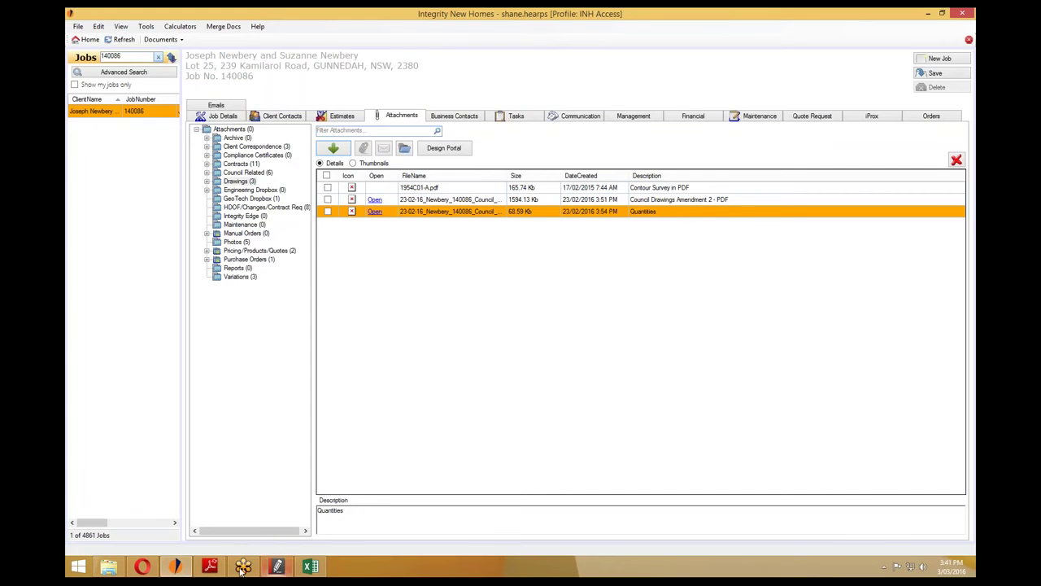
click(216, 566)
click(619, 367)
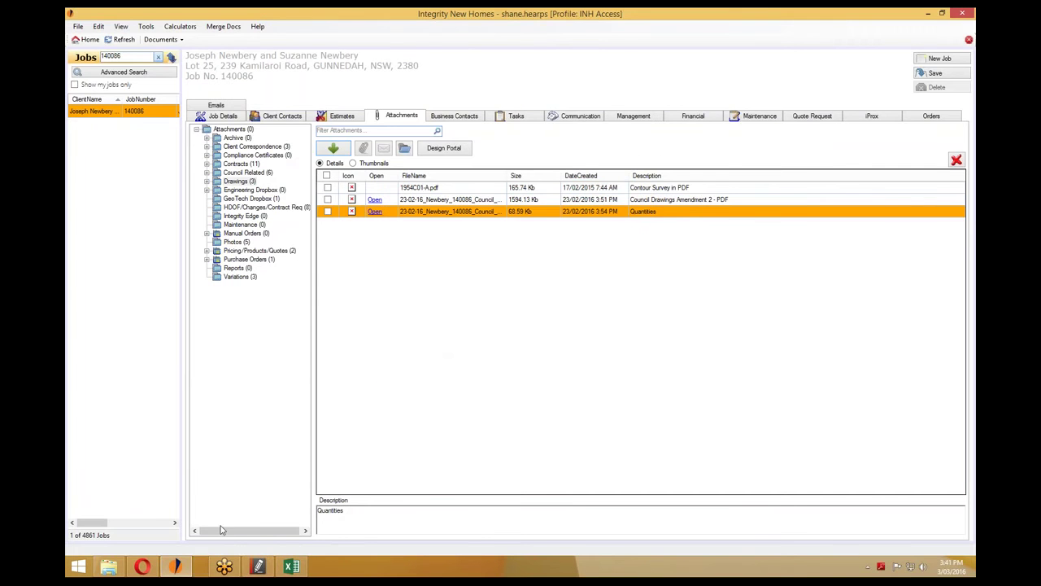
Scroll the Council_Amt-2 drawings to the page 4 front elevation's Scyon Linea note.
click(145, 565)
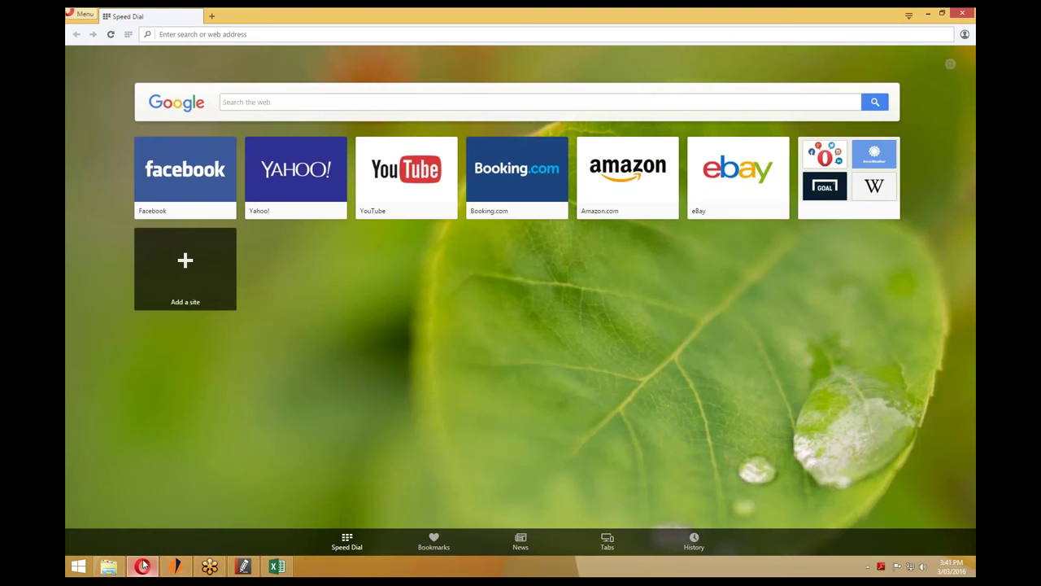
click(244, 566)
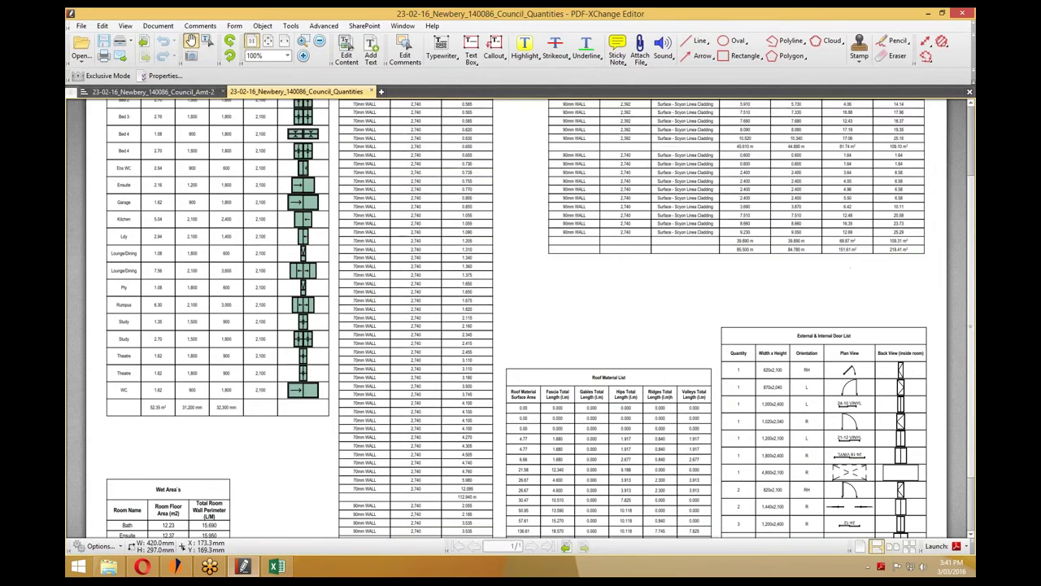
click(186, 95)
scroll(448, 362, down, 12)
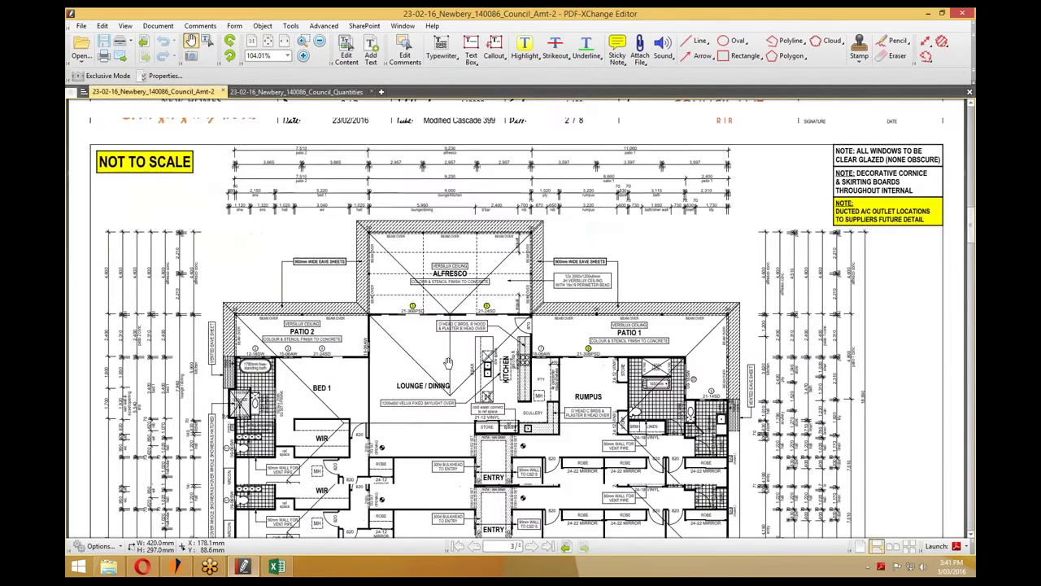
scroll(448, 363, down, 8)
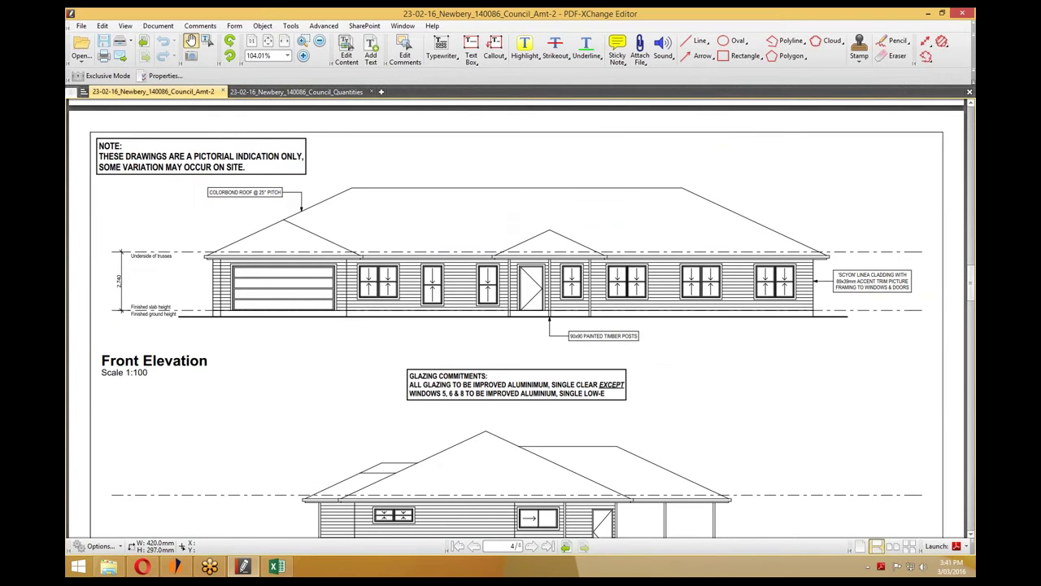
click(144, 567)
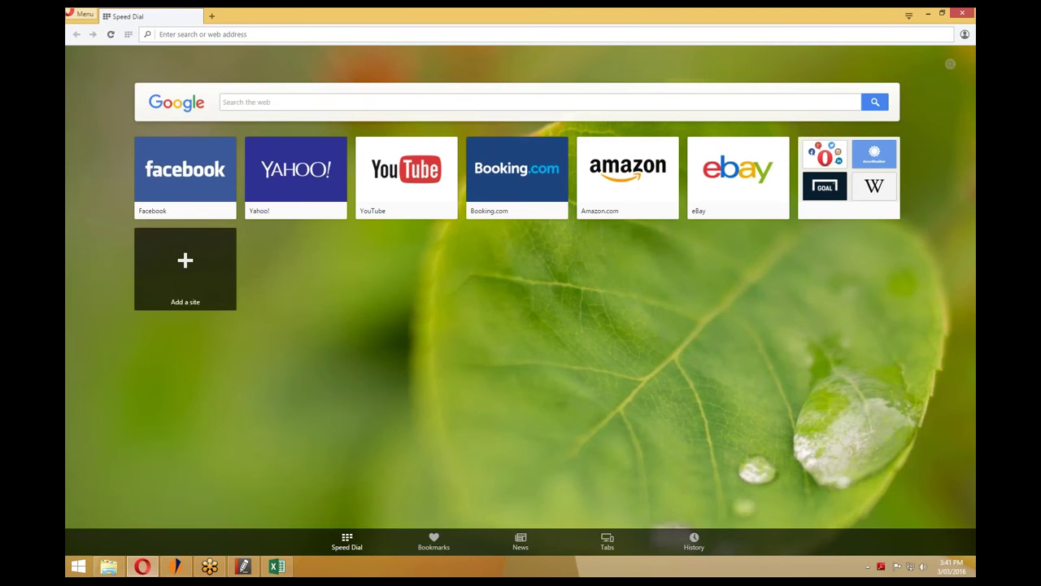
Search 'scyon linea cladding thickness' and open the Scyon Linea weatherboard product page.
text(scyon li)
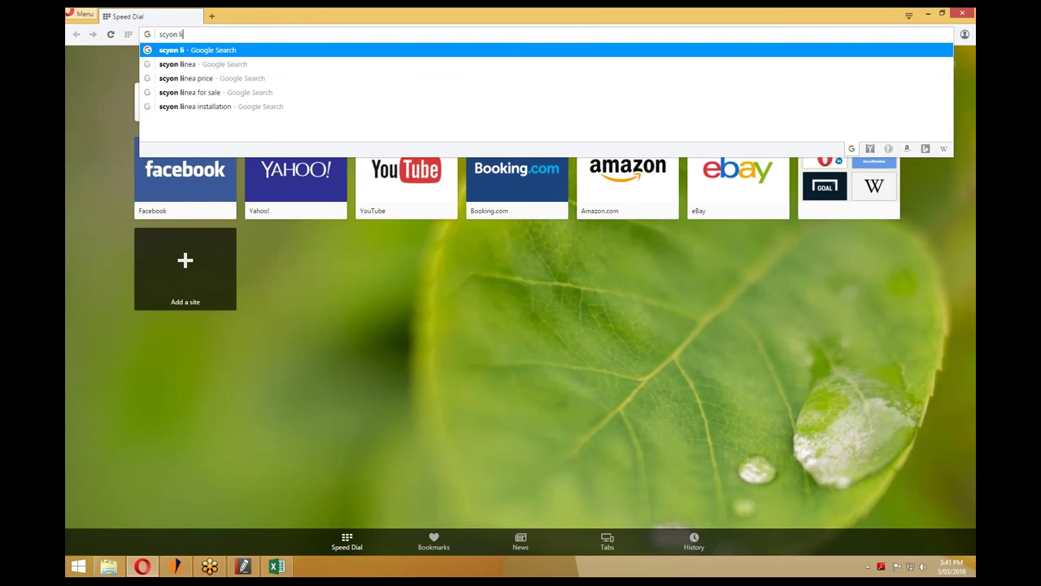
text(nea cladding t)
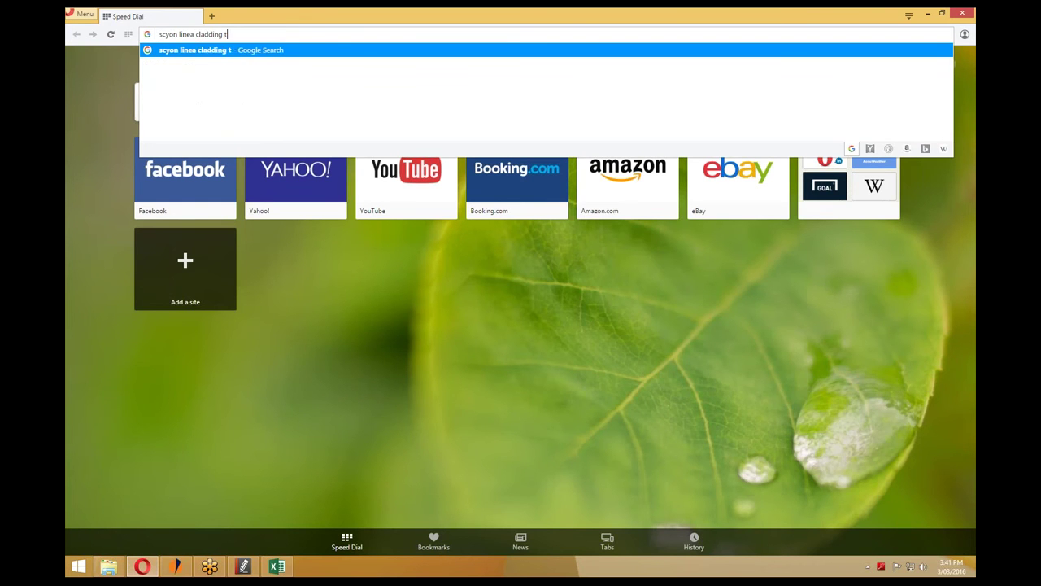
text(hickness)
key(Return)
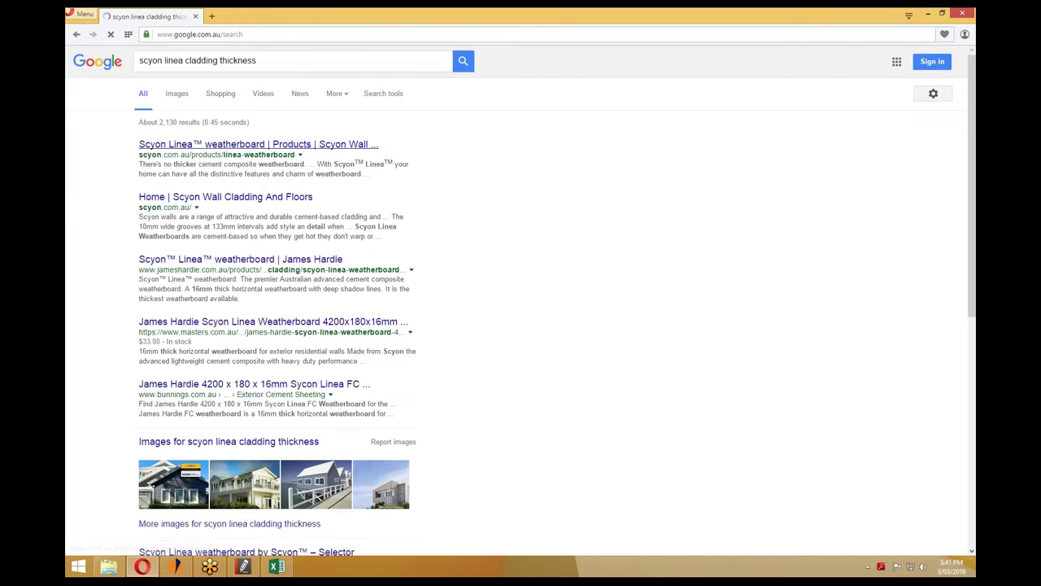
click(258, 144)
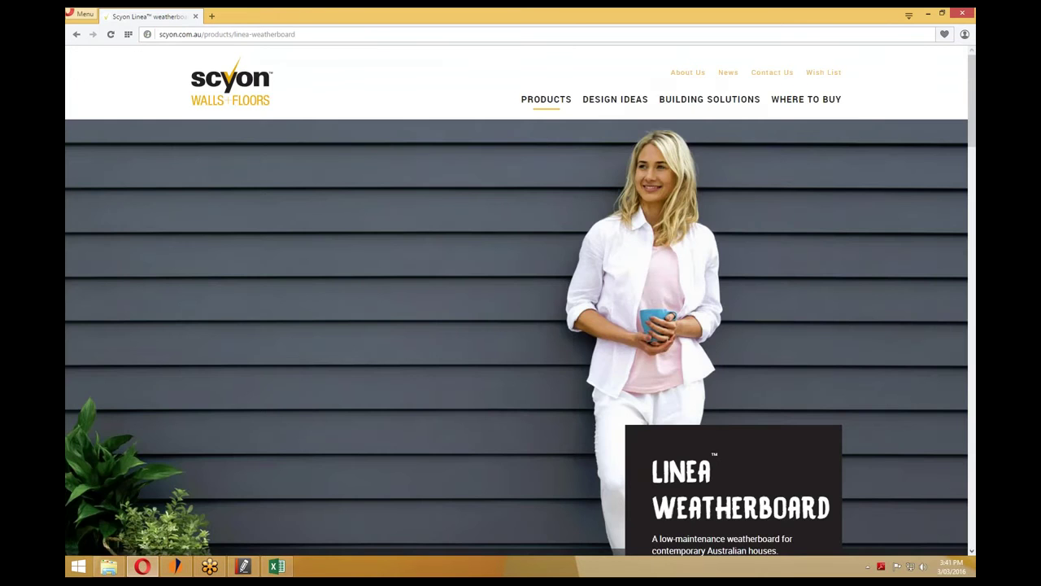
scroll(500, 302, down, 5)
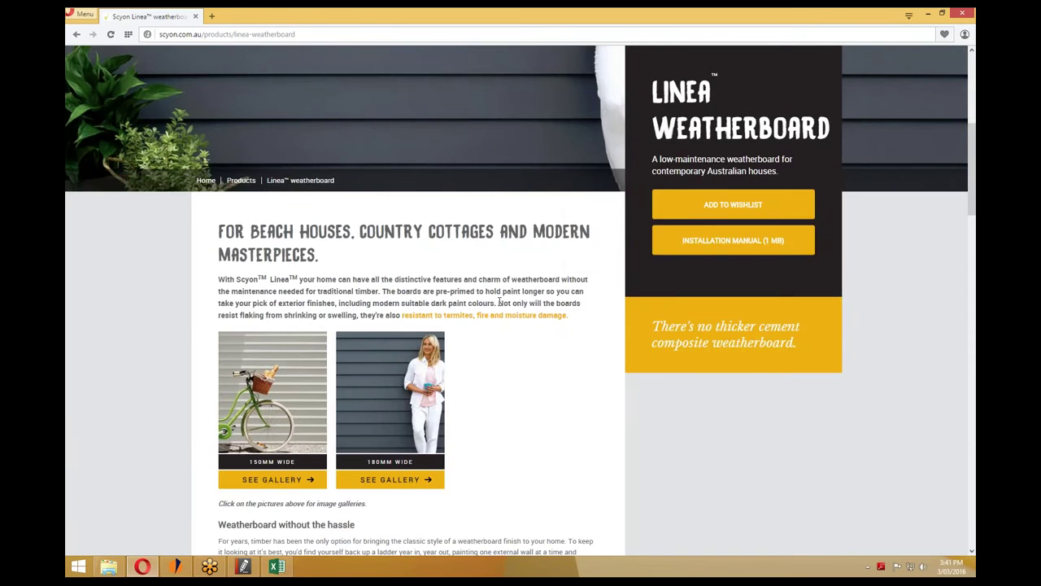
scroll(499, 302, down, 10)
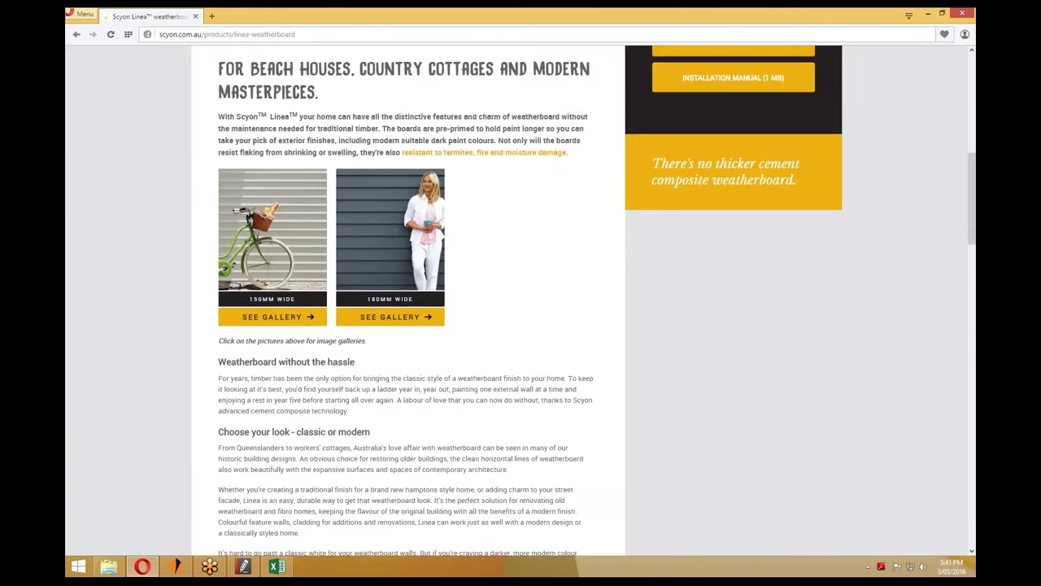
scroll(407, 301, down, 1)
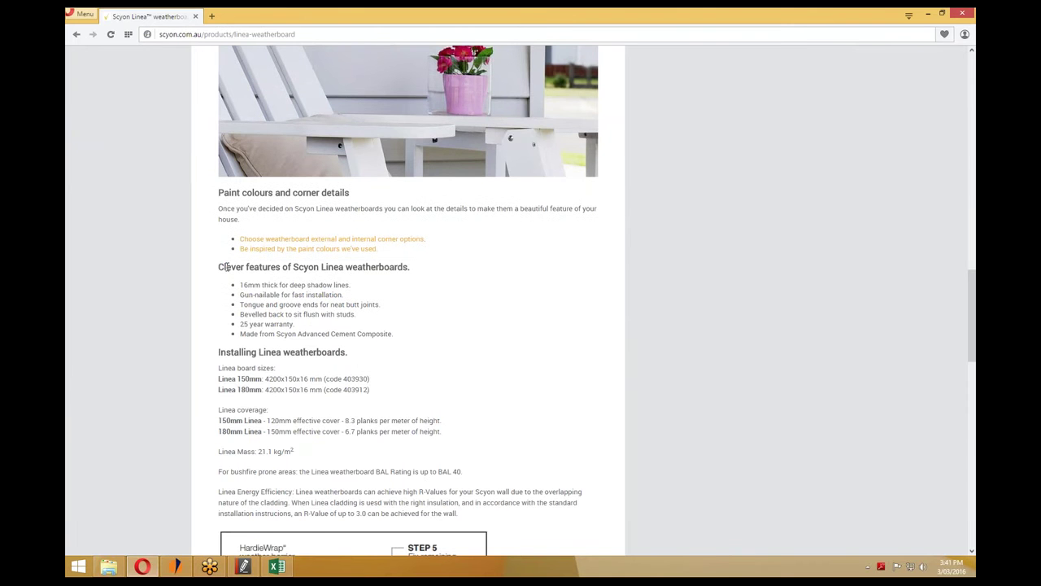
Highlight the 16mm thickness and the 150mm Linea board size in the specifications.
drag(226, 266, 381, 281)
click(361, 293)
drag(219, 378, 300, 379)
click(336, 394)
click(282, 380)
scroll(282, 379, down, 3)
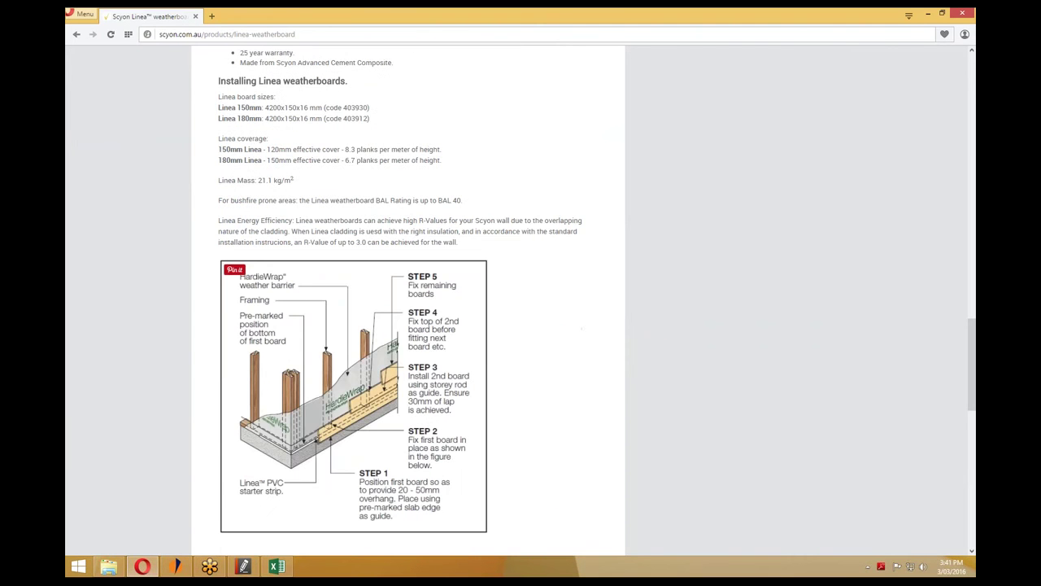
scroll(288, 353, down, 6)
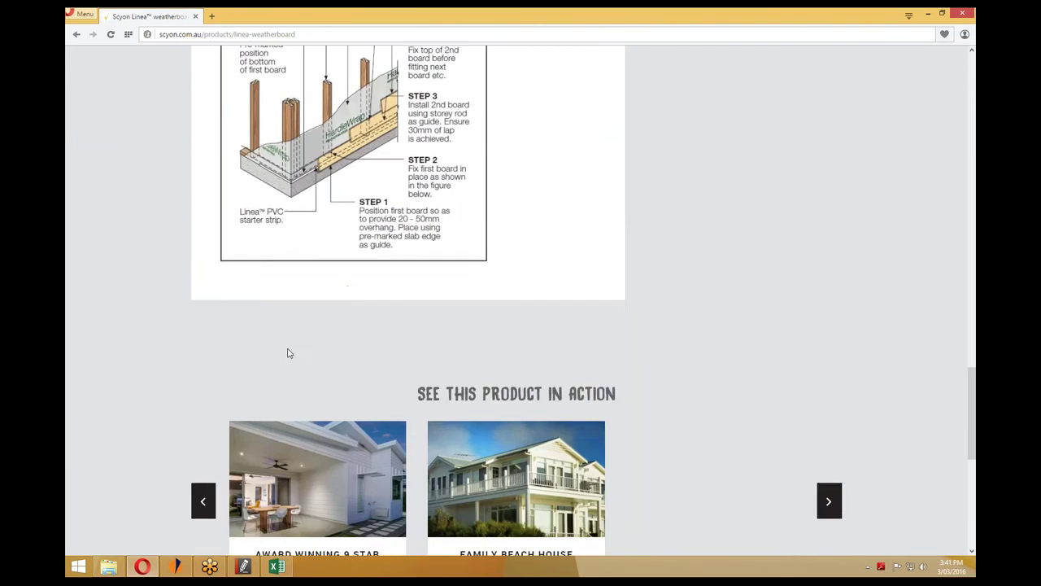
click(934, 14)
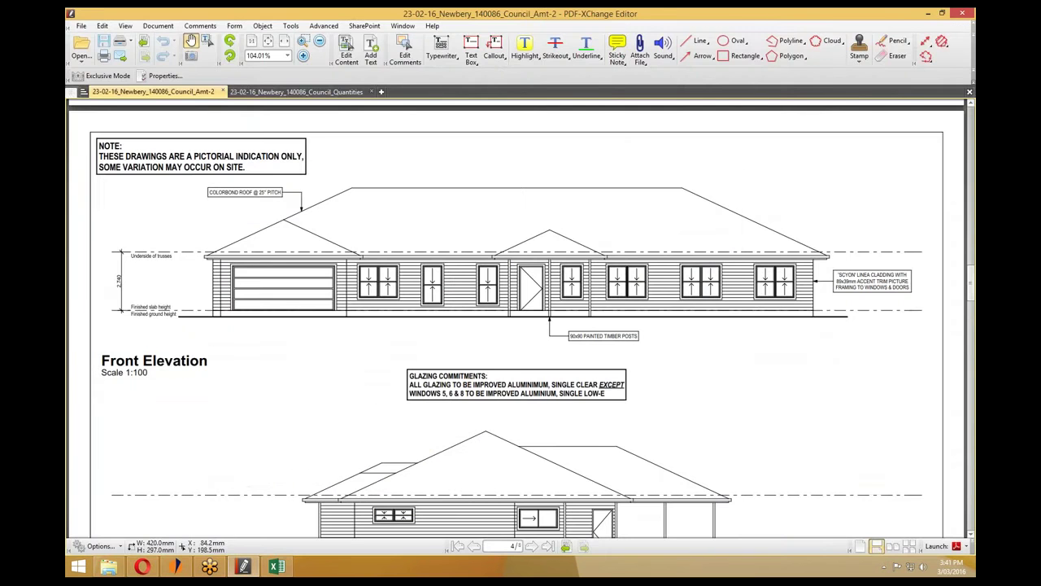
Add the 0.016 board thickness to the frame-if-clad value in B24.
click(277, 566)
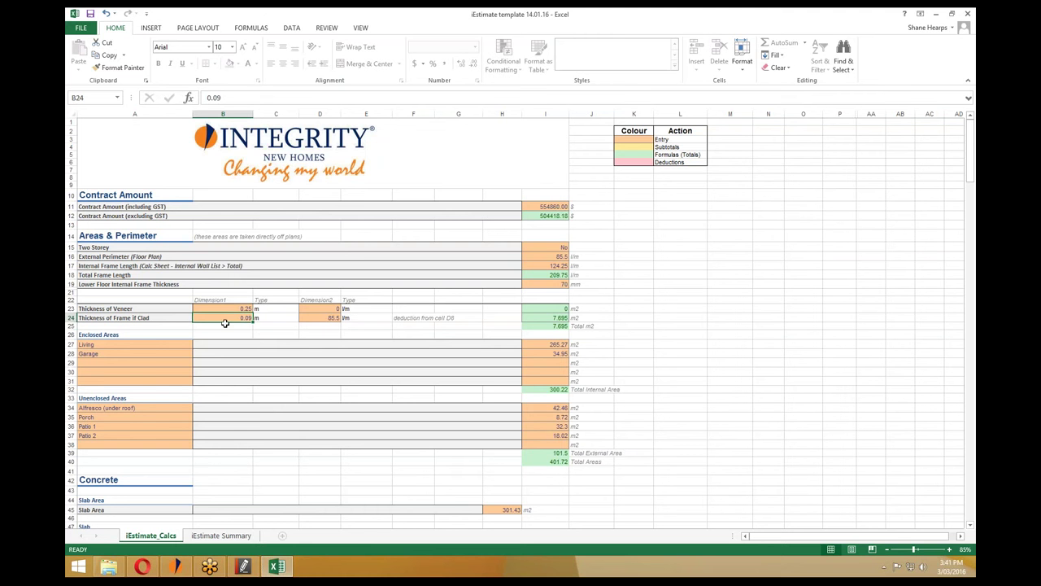
click(232, 98)
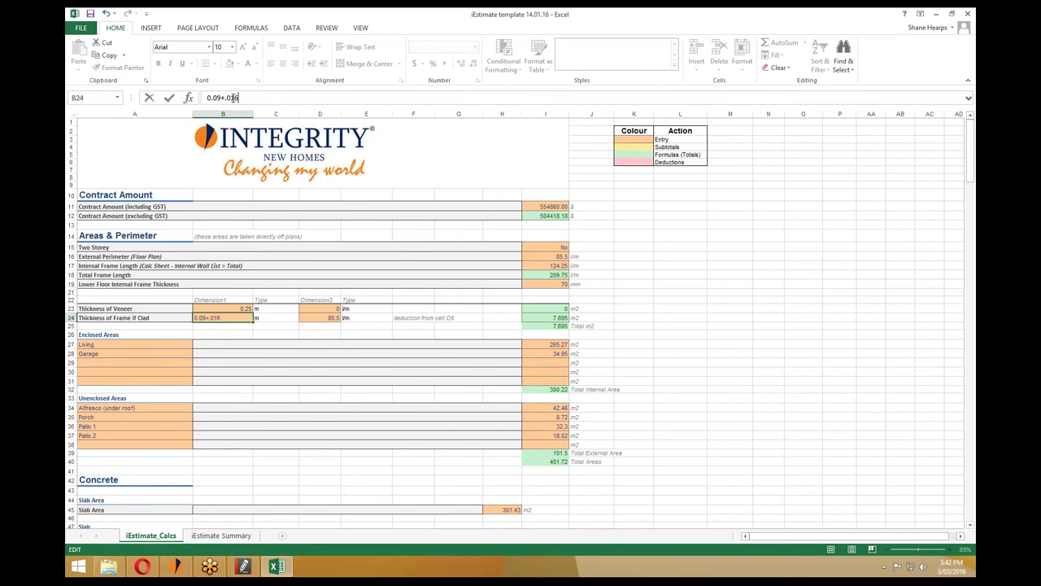
key(Return)
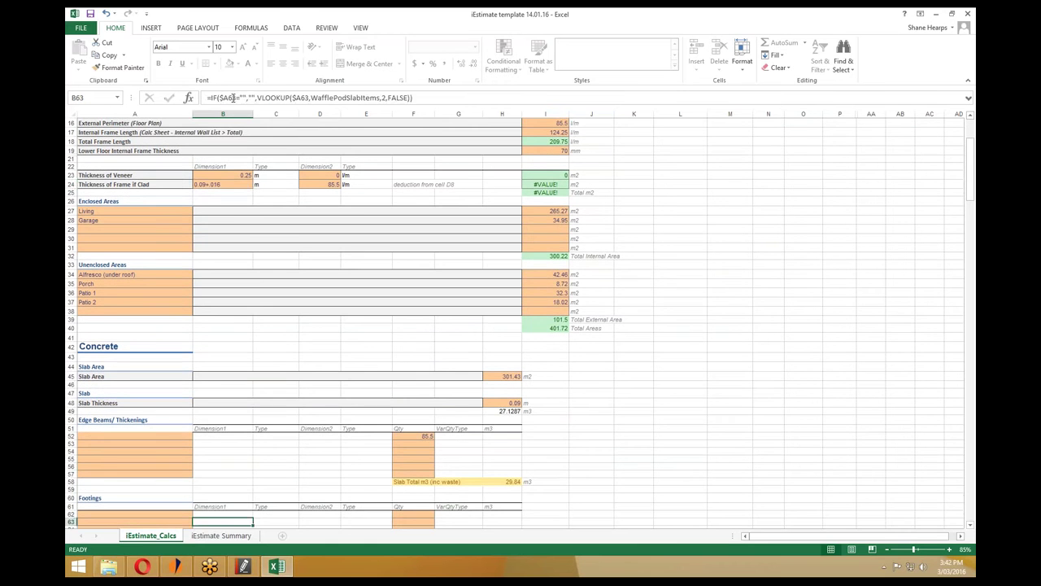
click(221, 184)
Rewrite B24 as =SUM(0.09+0.016), then check the Living area value 265.27.
click(209, 98)
text(=SUM()
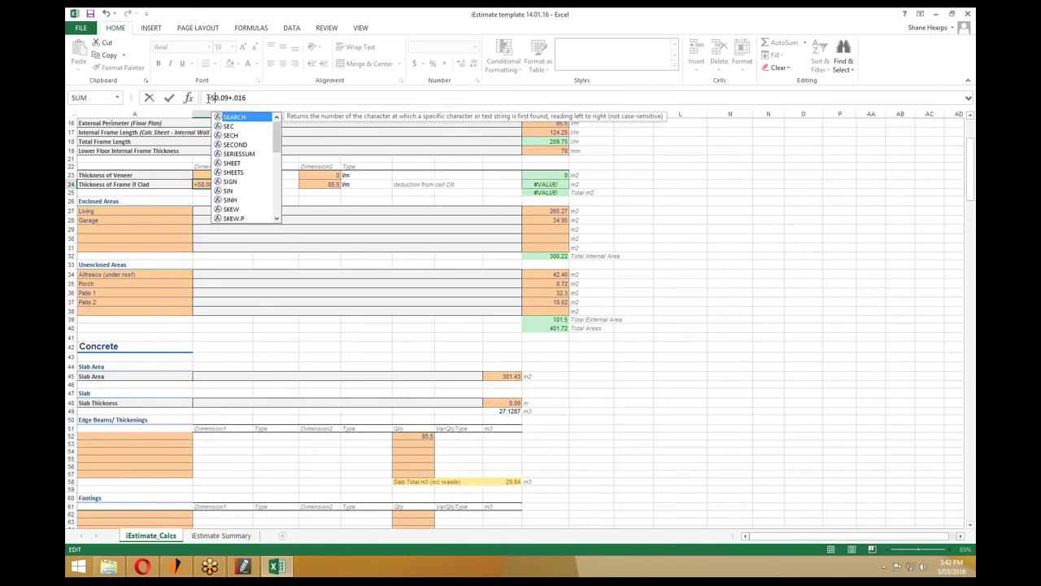
key(BackSpace)
text(()
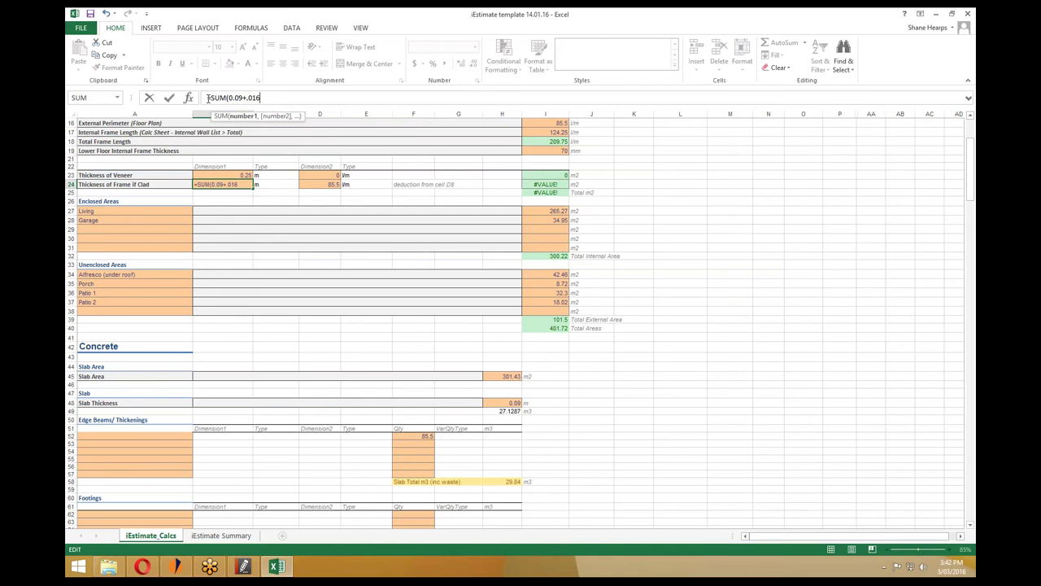
key(Return)
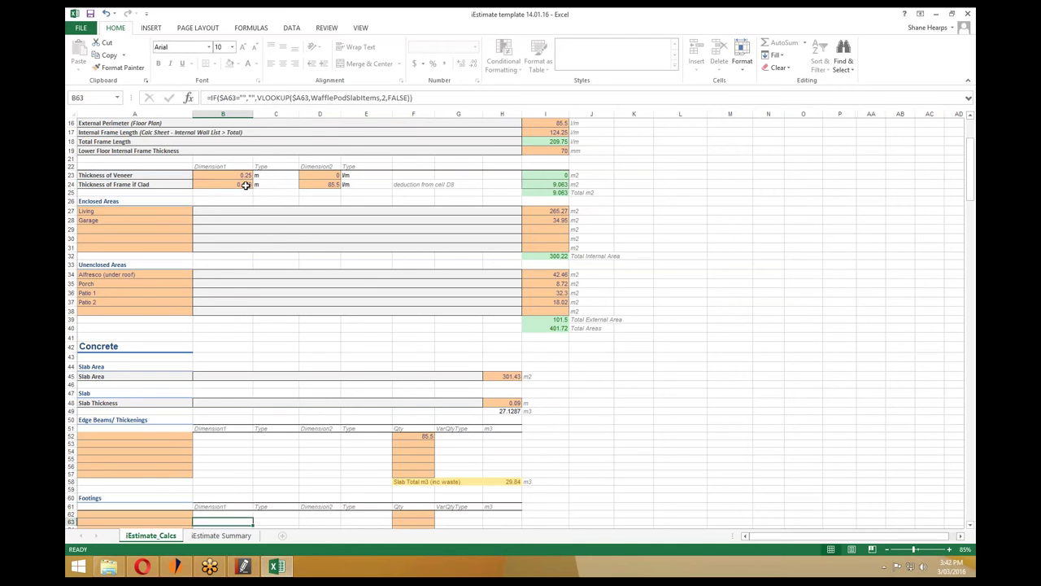
click(241, 185)
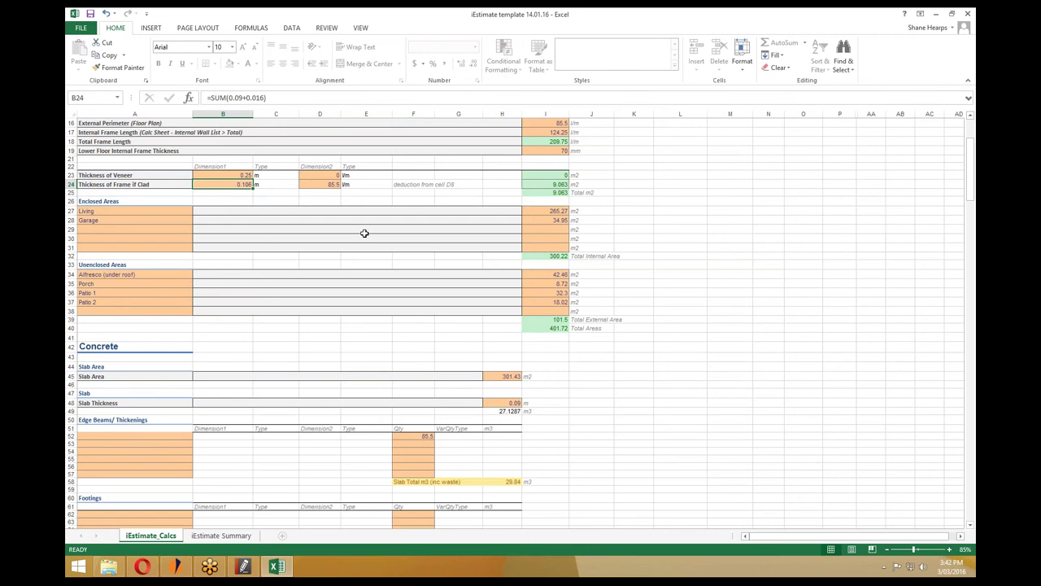
click(153, 215)
click(537, 211)
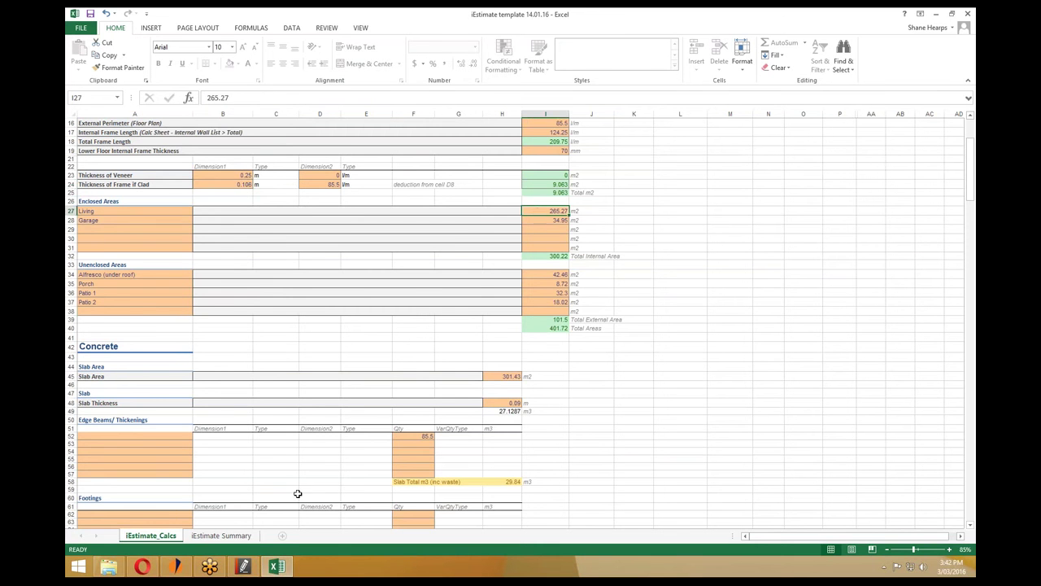
Compare the plan's AREAS table and slab plan against the estimate.
click(249, 566)
scroll(315, 423, up, 6)
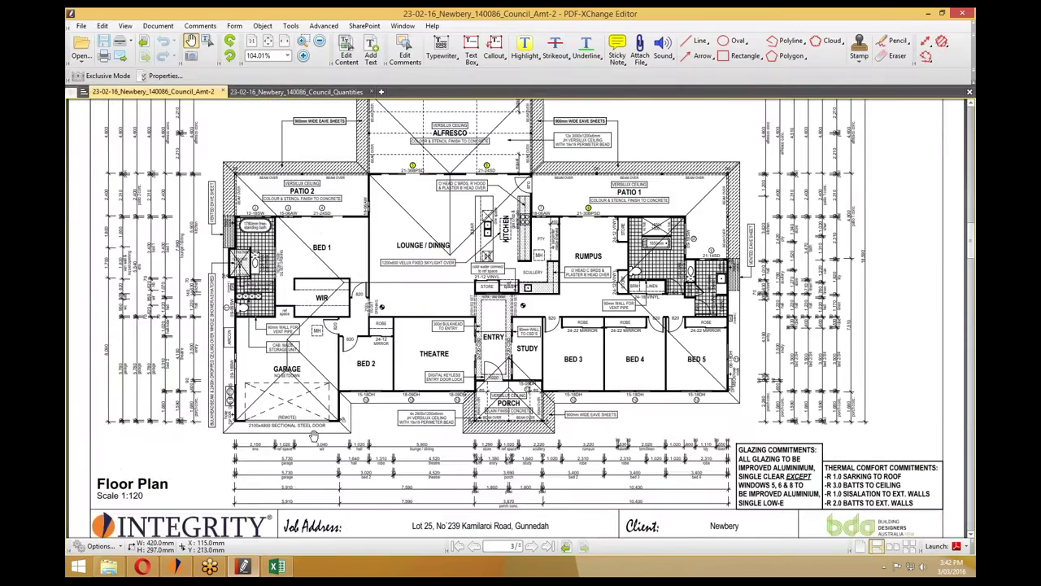
scroll(316, 423, up, 8)
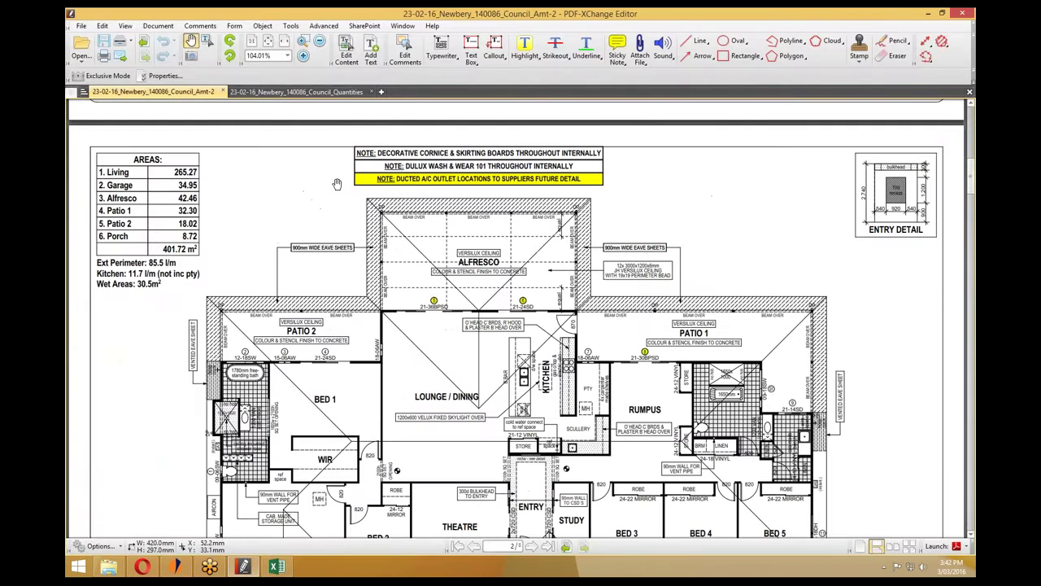
click(928, 12)
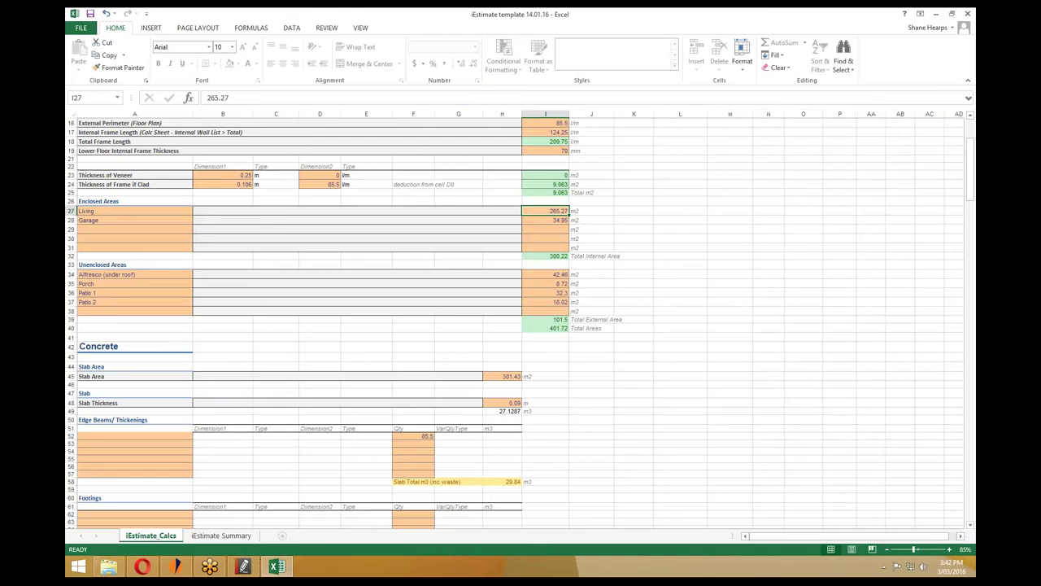
click(243, 565)
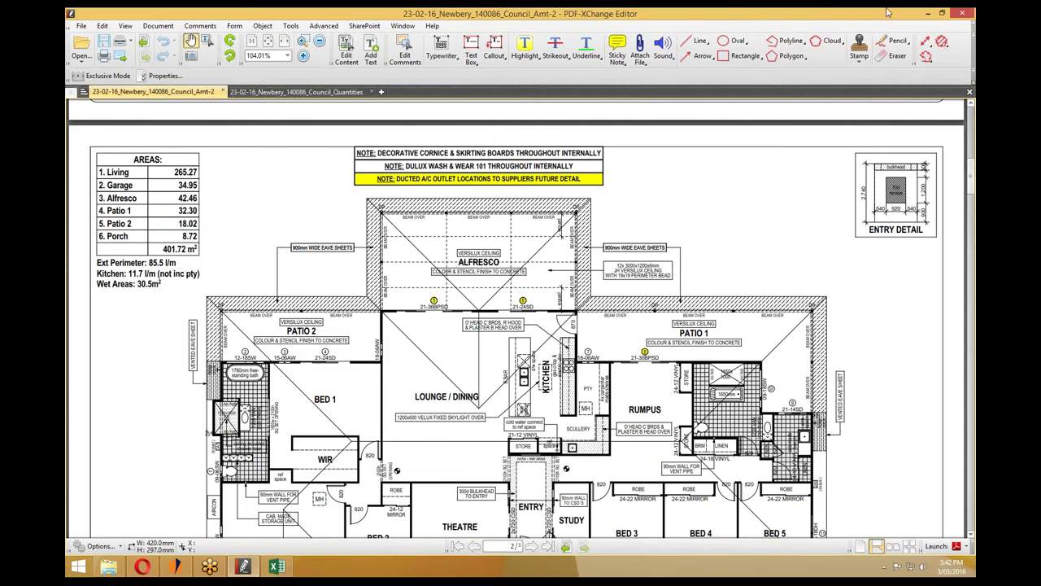
click(929, 12)
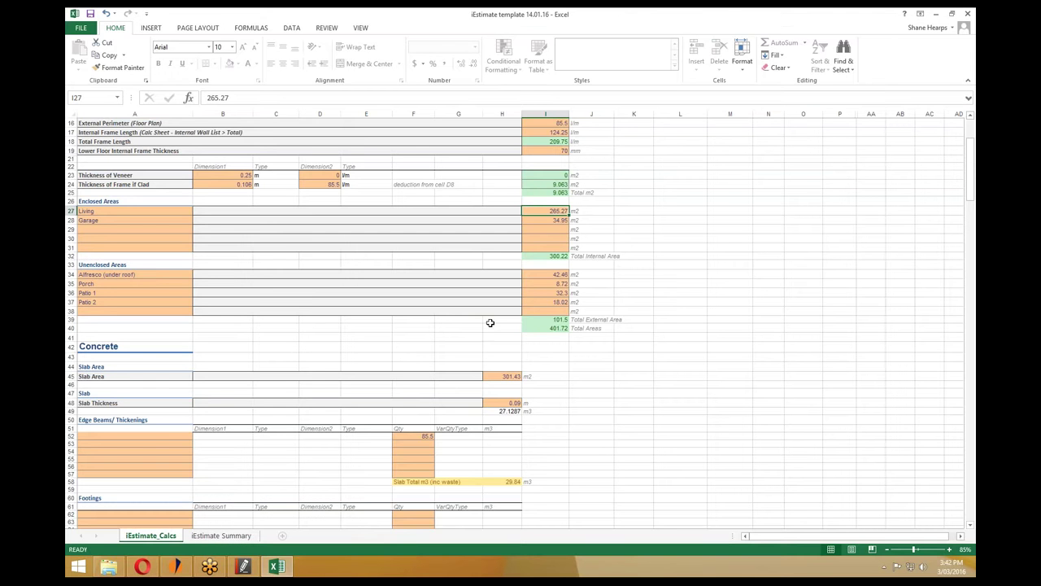
scroll(356, 370, down, 6)
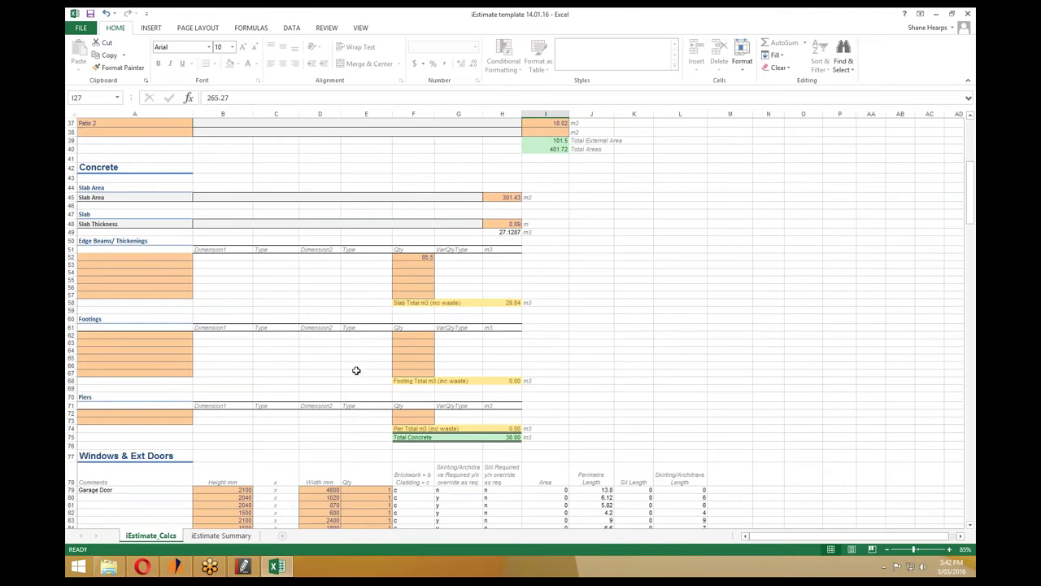
click(243, 566)
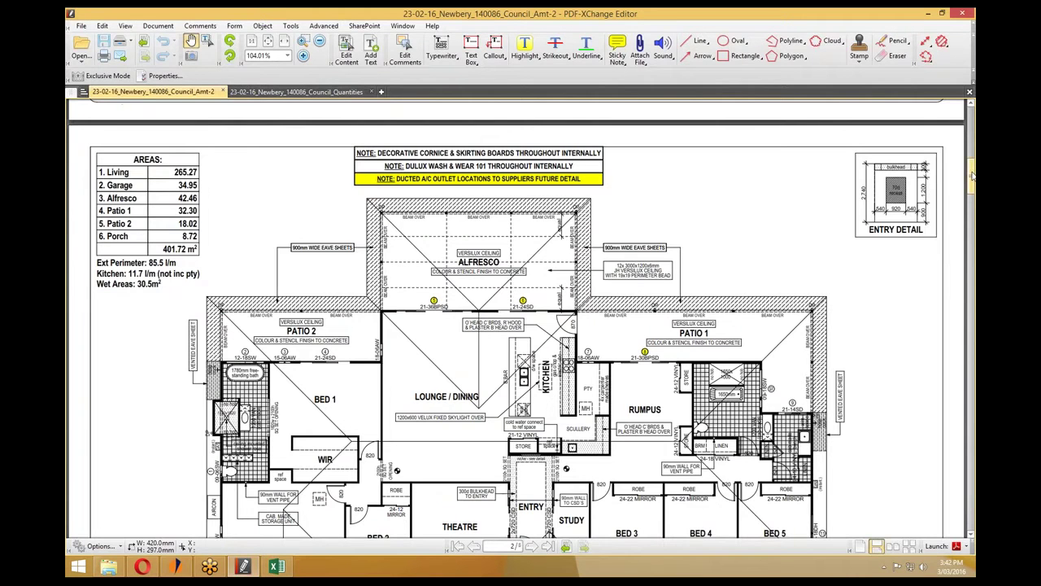
scroll(938, 361, down, 15)
scroll(937, 361, down, 10)
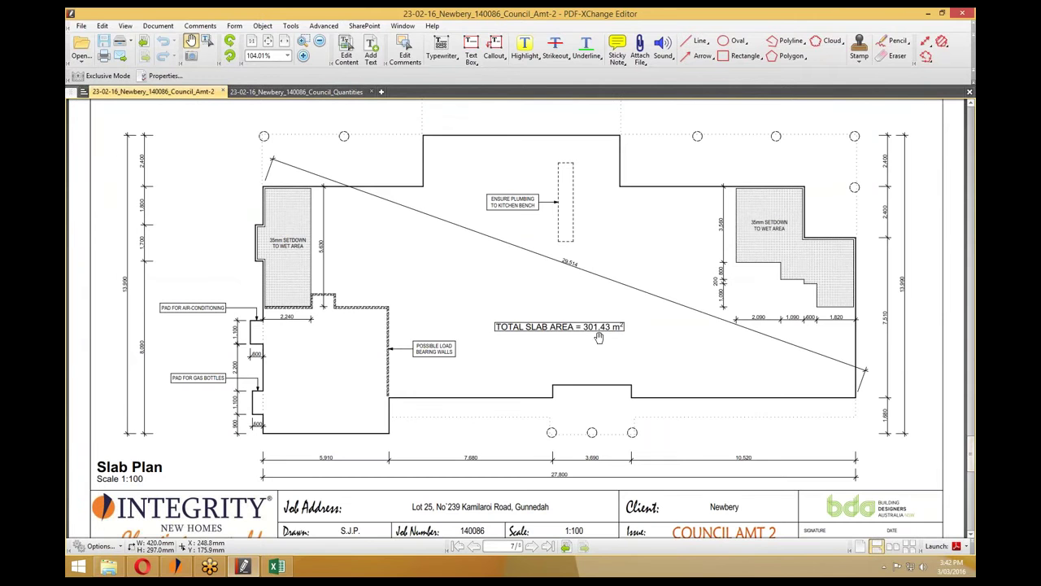
click(925, 14)
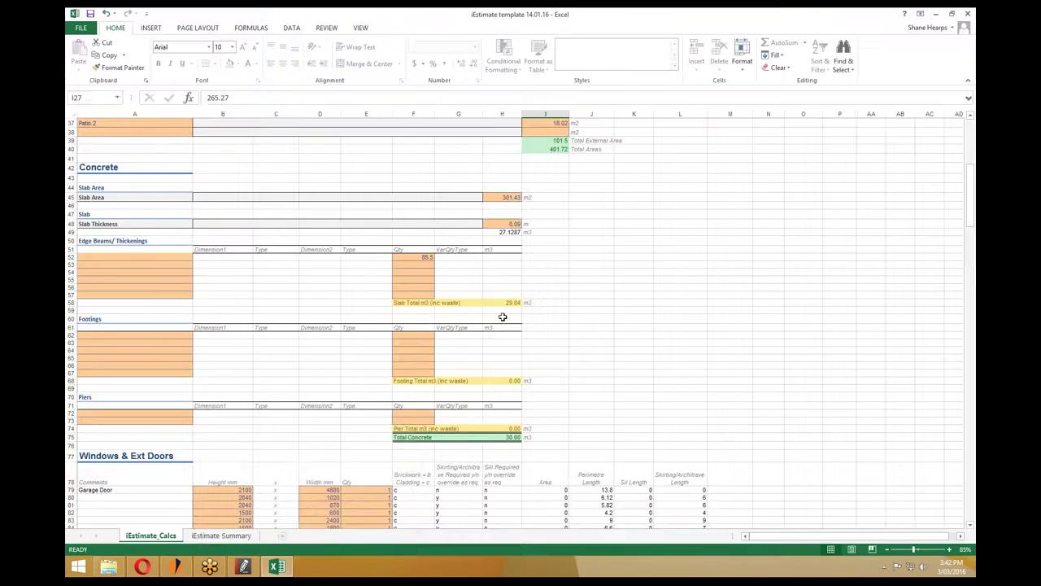
Select the 301.43 slab area in H45 and unprotect the sheet.
click(508, 200)
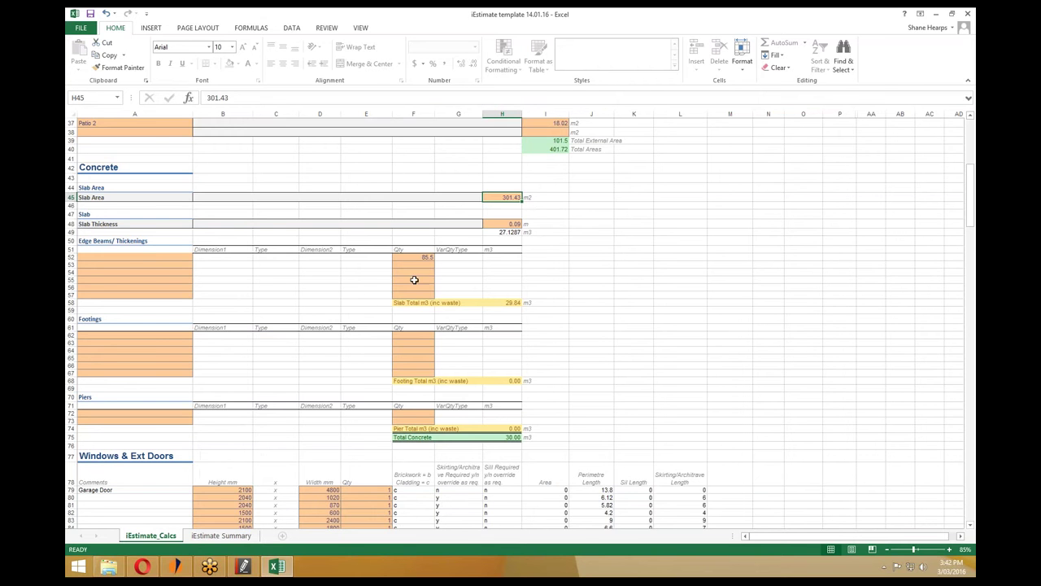
click(303, 31)
click(327, 29)
click(395, 58)
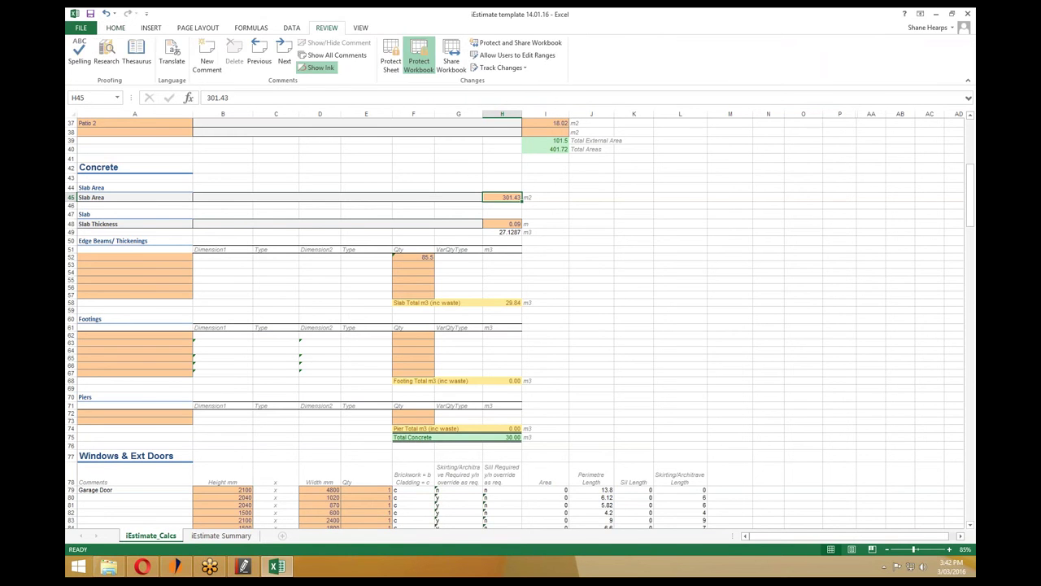
drag(562, 437, 101, 185)
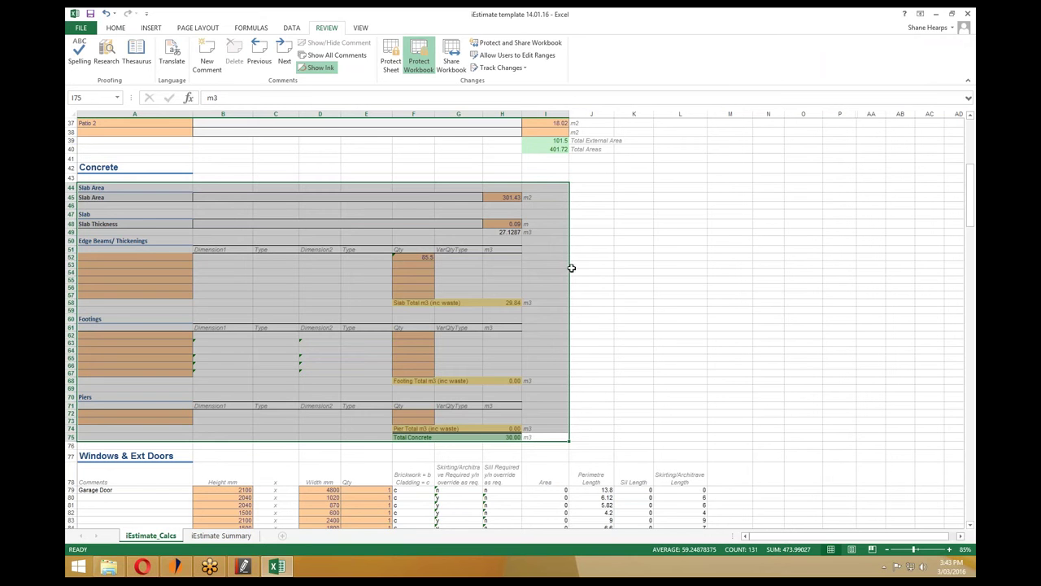
click(598, 286)
click(561, 439)
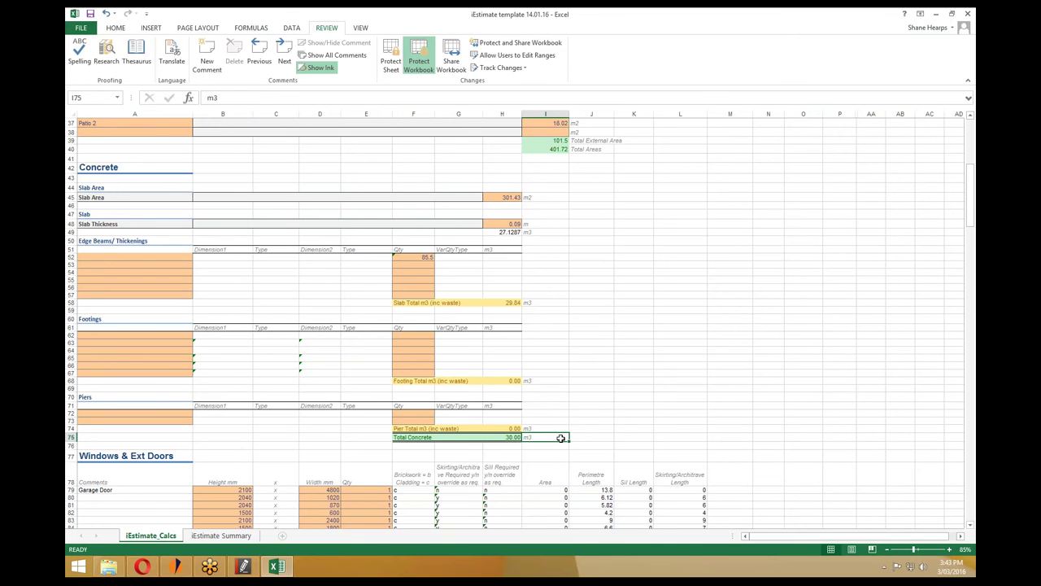
scroll(560, 438, down, 20)
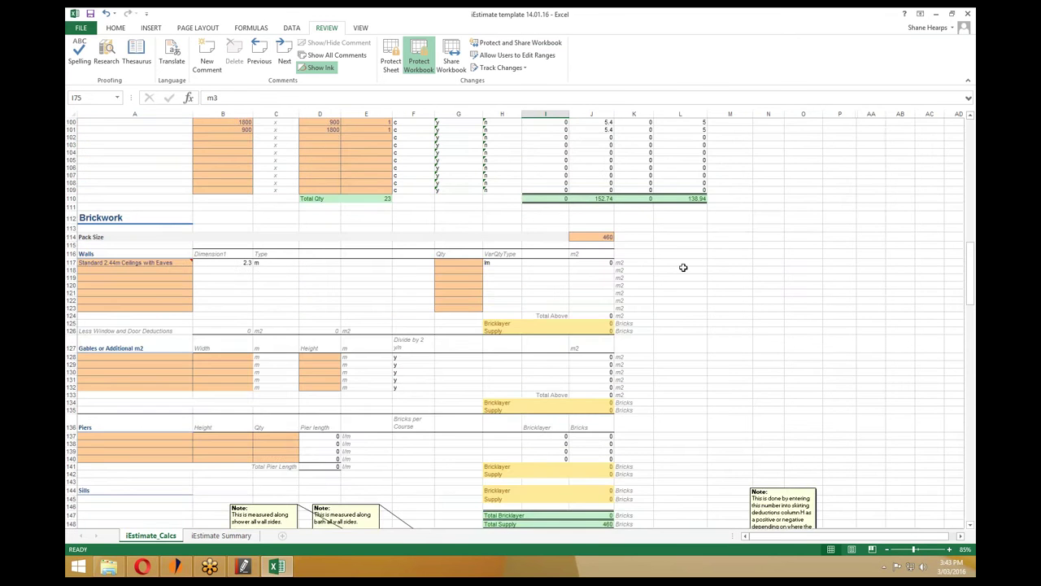
Select tiling cell B154, then look over the enlarged house floor plan PDF.
scroll(683, 267, down, 18)
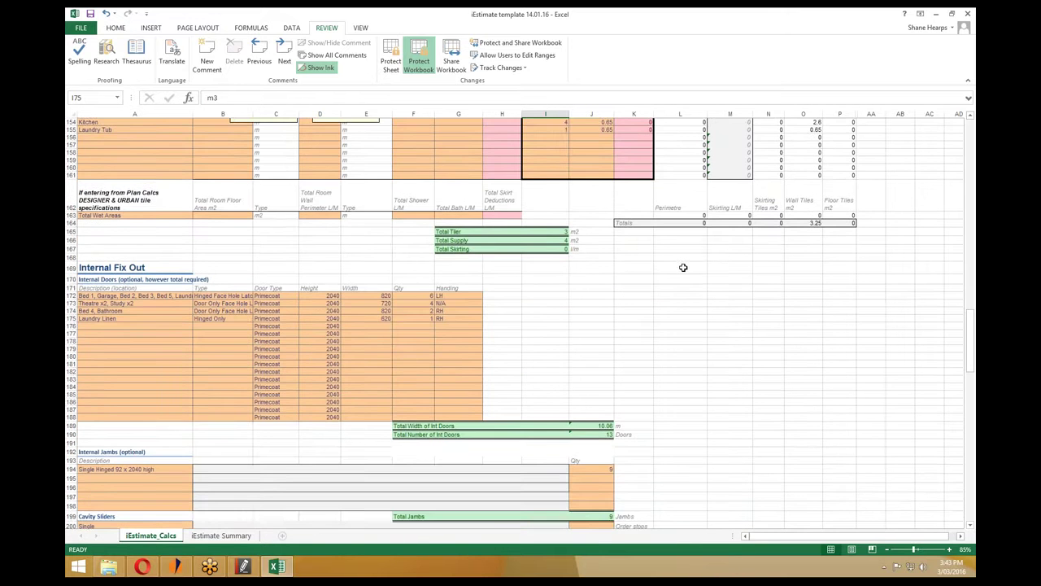
scroll(683, 267, up, 3)
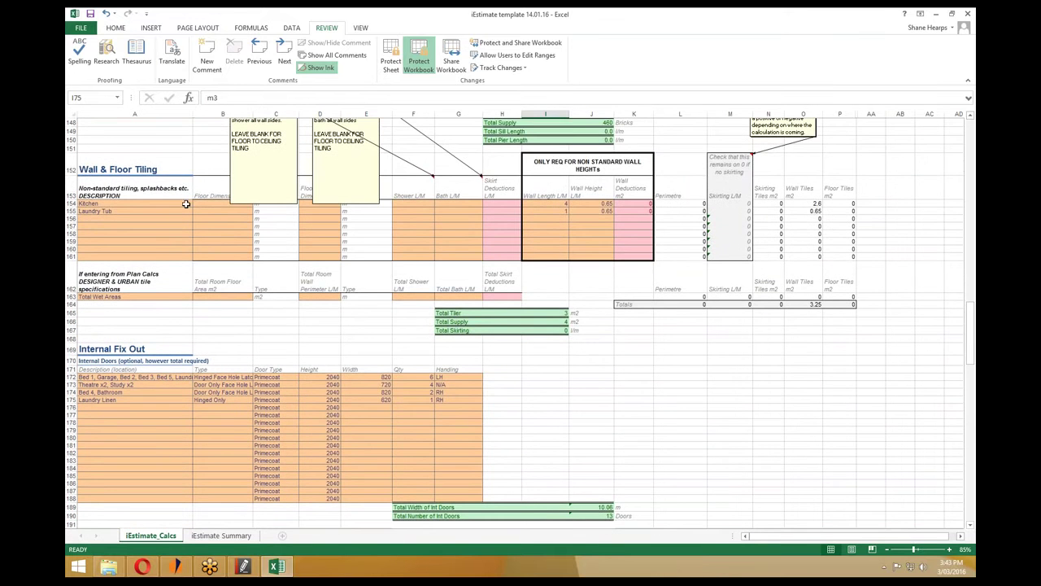
click(207, 203)
click(242, 566)
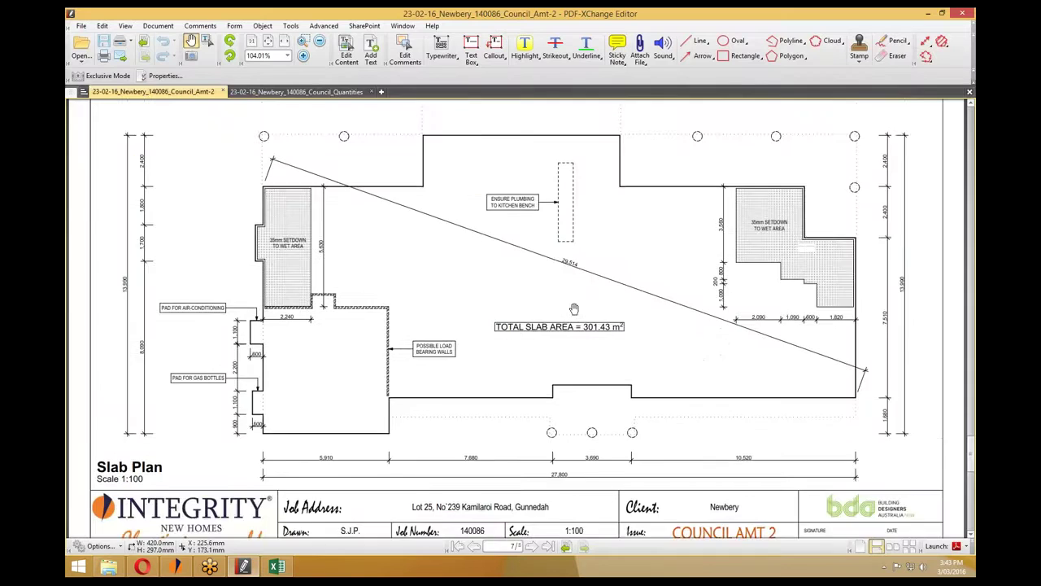
scroll(973, 384, down, 8)
drag(973, 384, 971, 254)
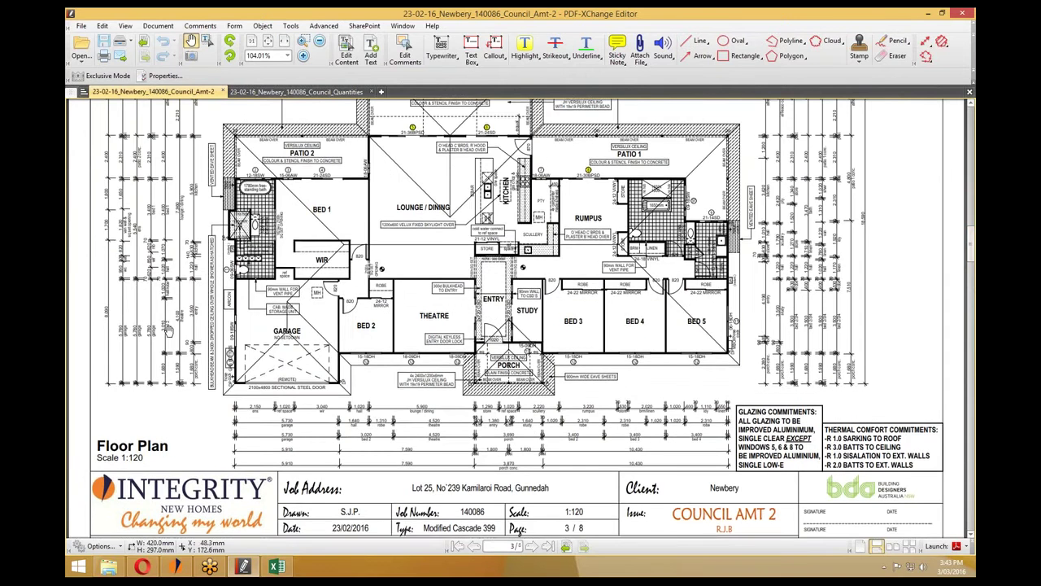
scroll(213, 347, up, 2)
drag(328, 218, 332, 282)
scroll(355, 295, down, 2)
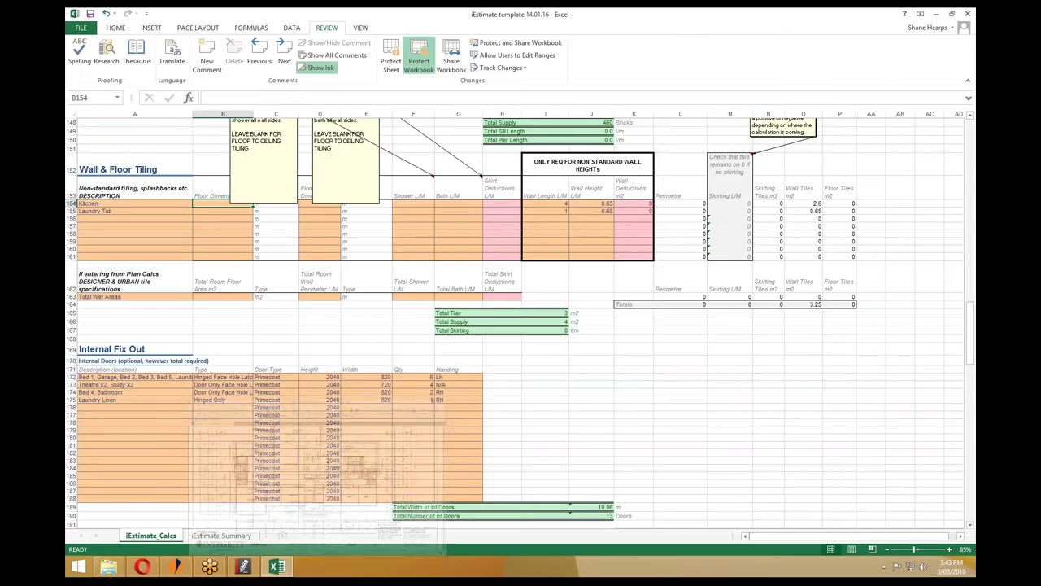
Back in the estimate, review internal door locations in A172 and the first Shelving Lower Floor row.
click(929, 14)
click(344, 326)
scroll(344, 326, down, 3)
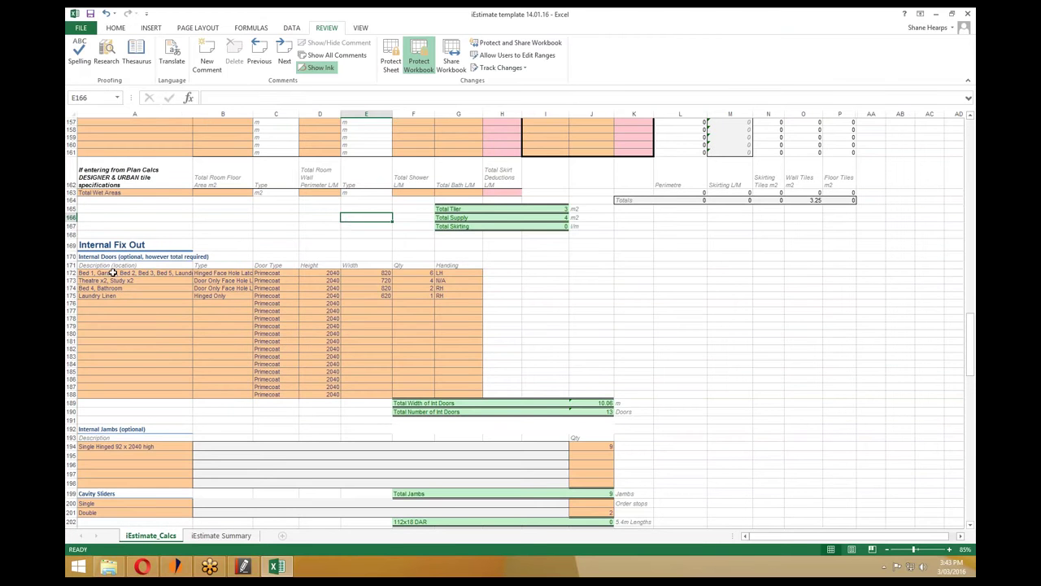
click(114, 273)
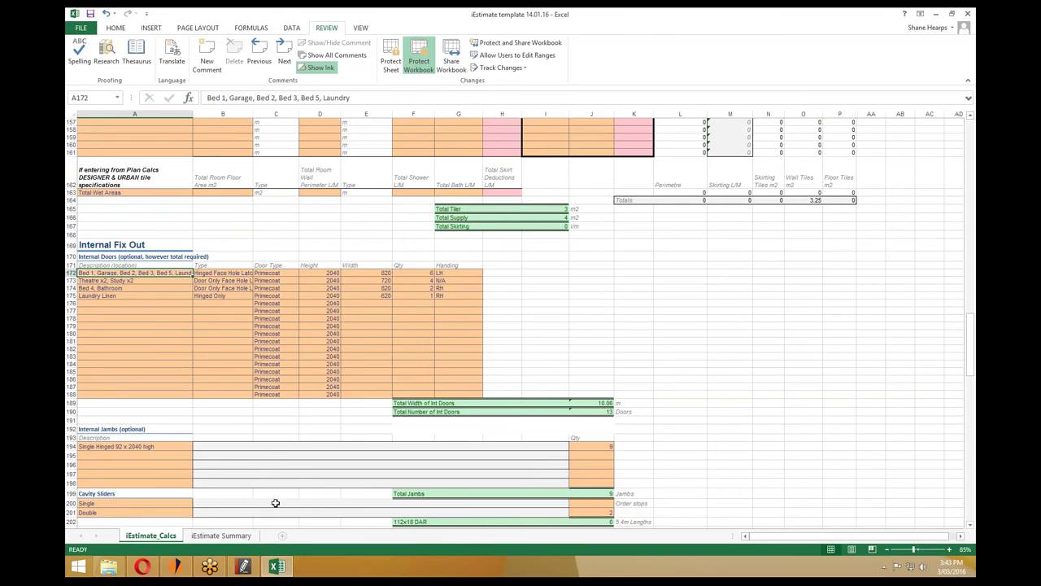
scroll(354, 412, down, 6)
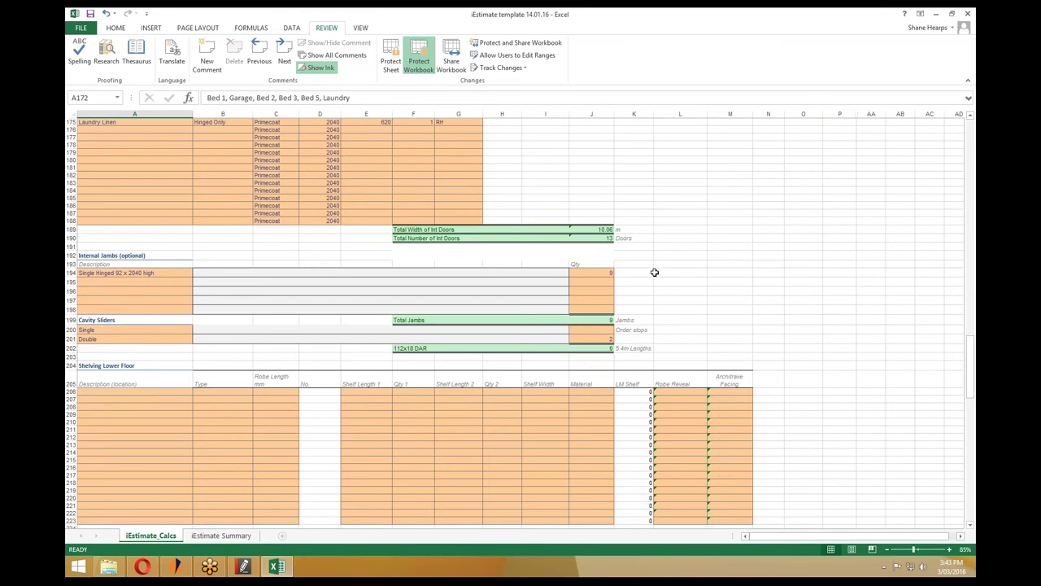
scroll(537, 301, down, 3)
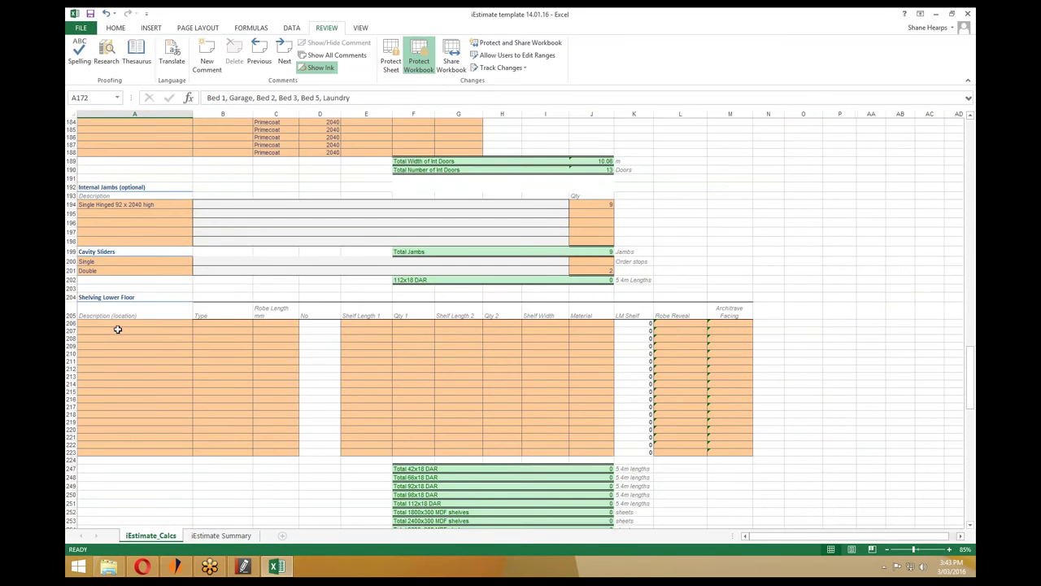
click(117, 328)
scroll(117, 329, down, 14)
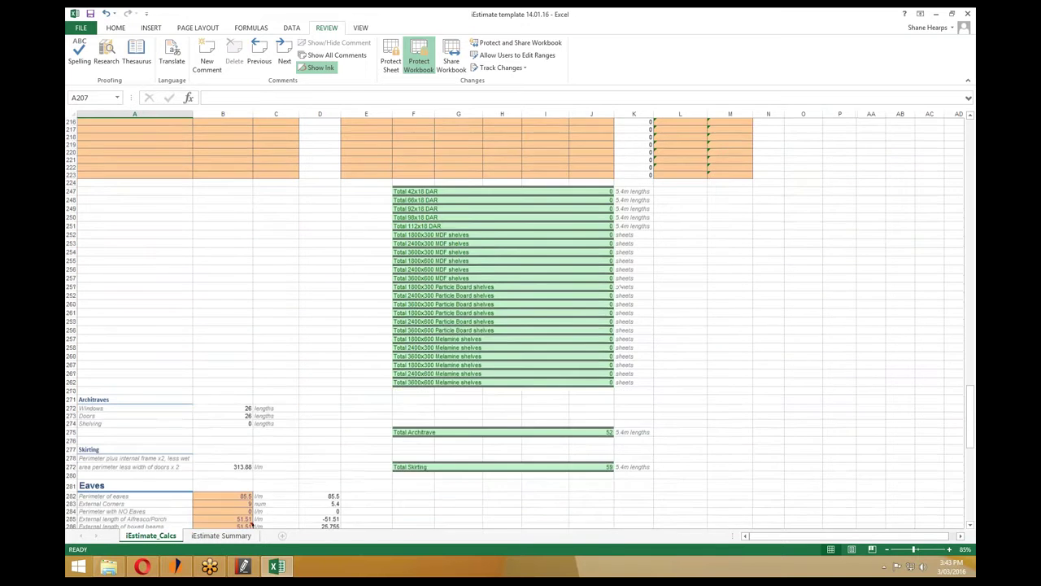
scroll(219, 423, down, 4)
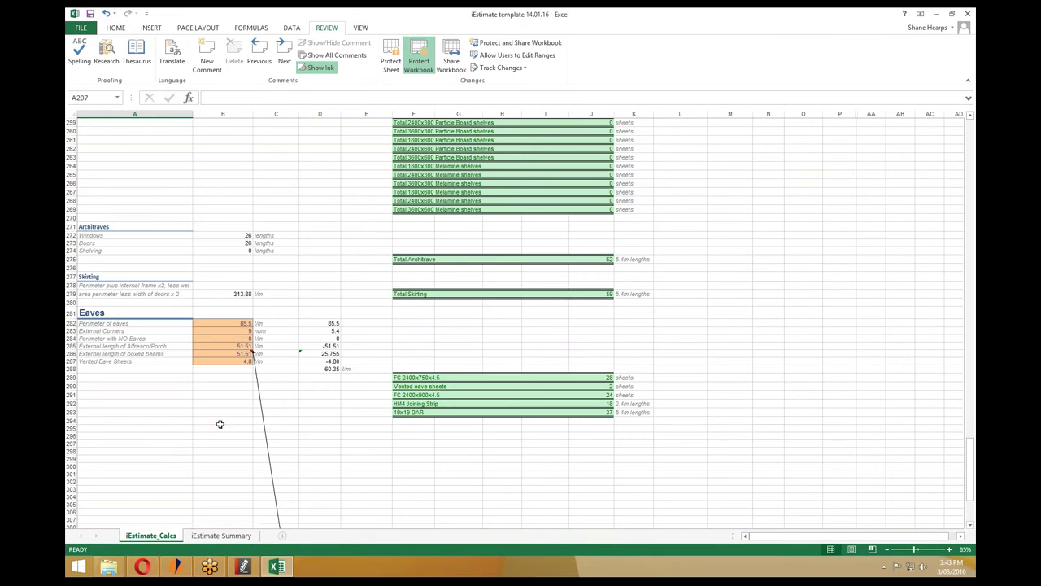
Check eaves cells B282–B285, including the 85.5 eaves perimeter, then return to the floor plan.
click(218, 346)
click(236, 353)
click(242, 345)
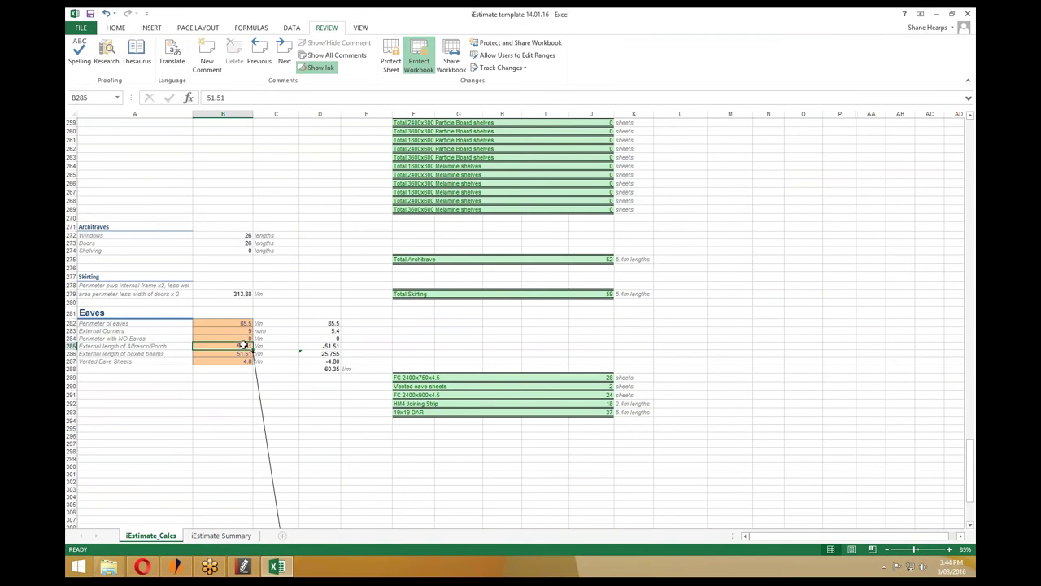
click(243, 338)
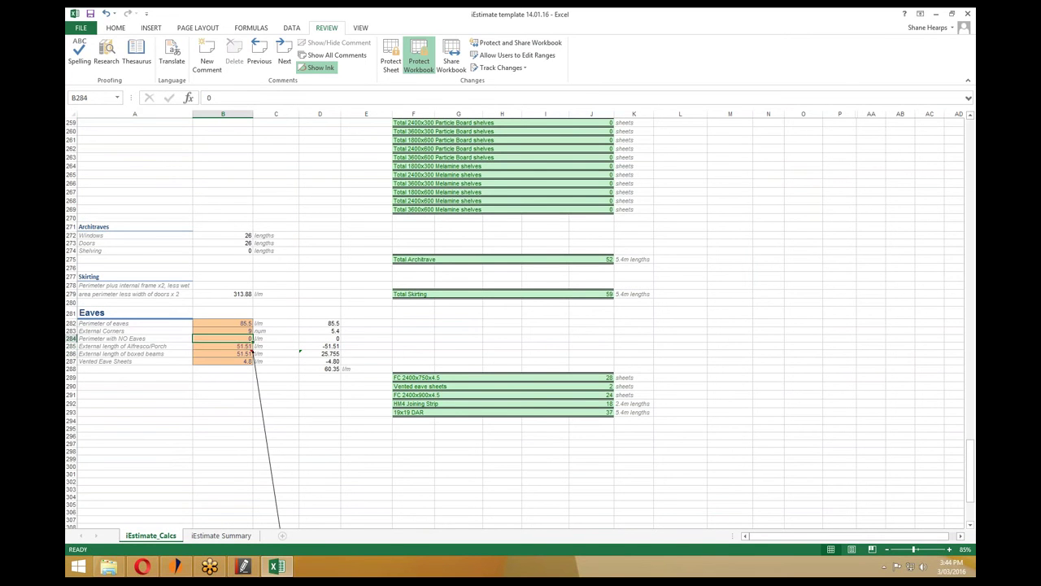
click(244, 330)
click(218, 345)
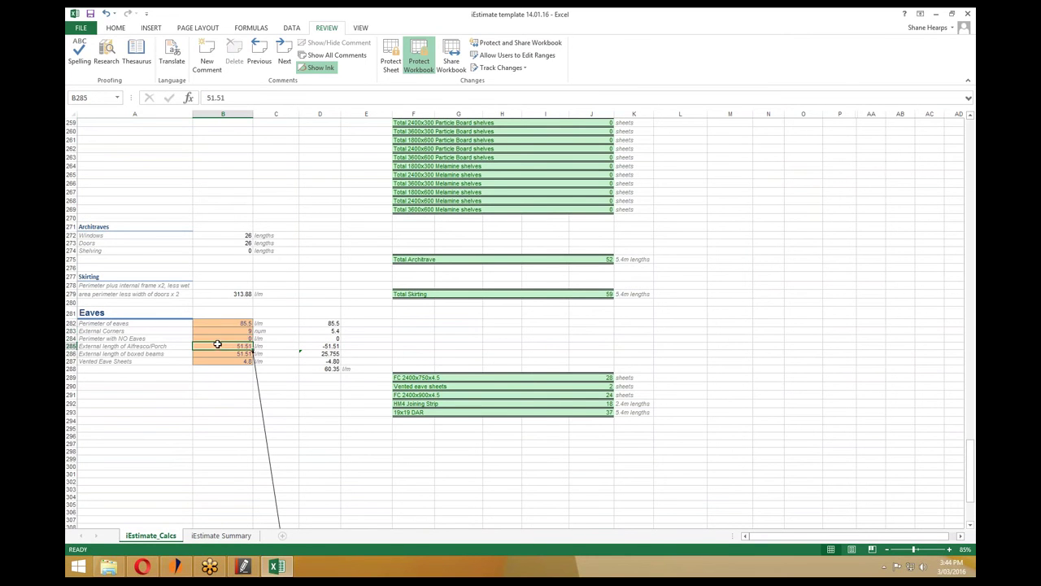
click(239, 323)
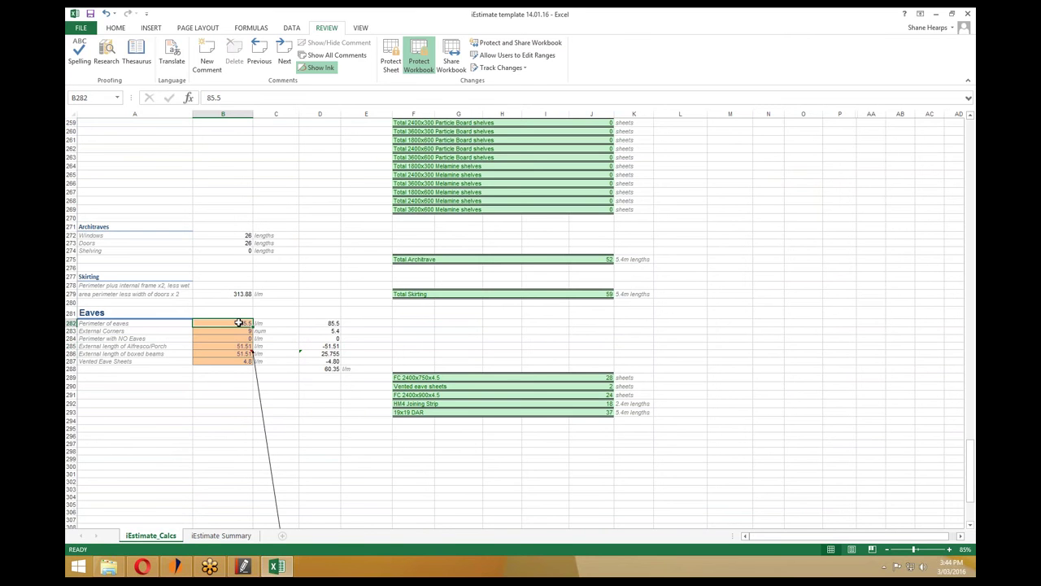
click(244, 567)
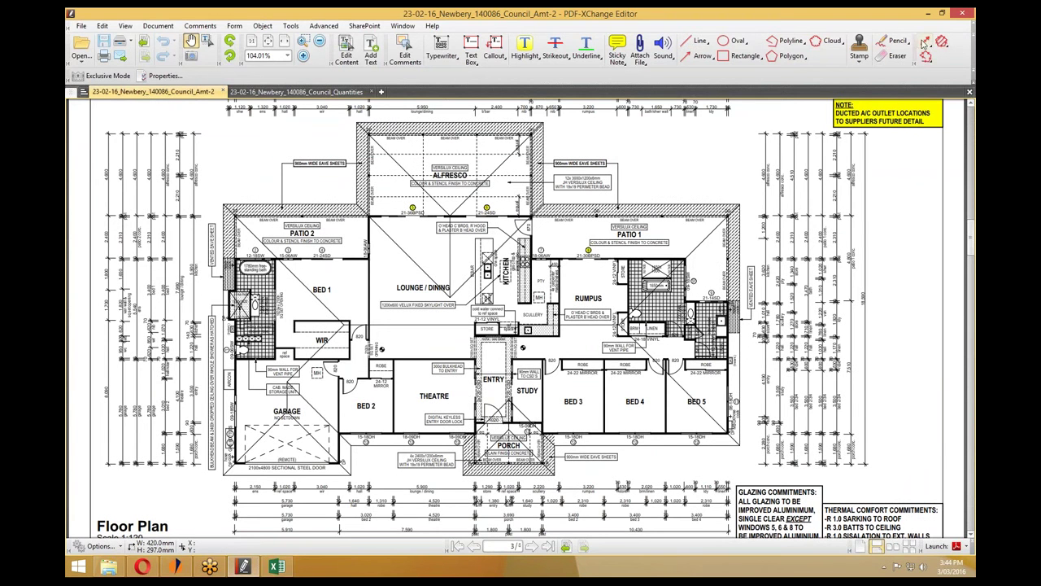
Set a 0.1 m scale on the distance, perimeter and area measuring tools.
click(926, 42)
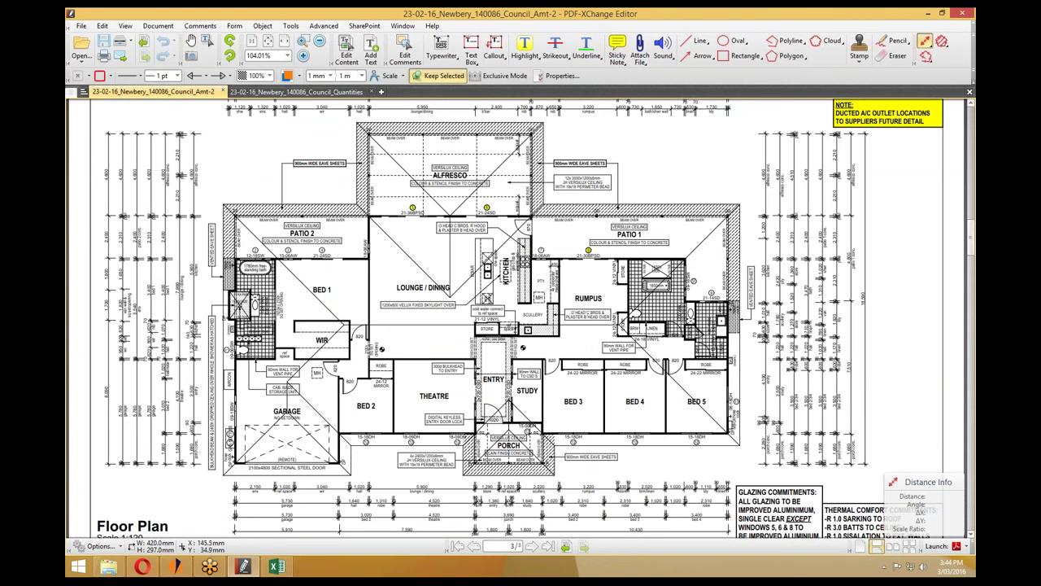
click(341, 76)
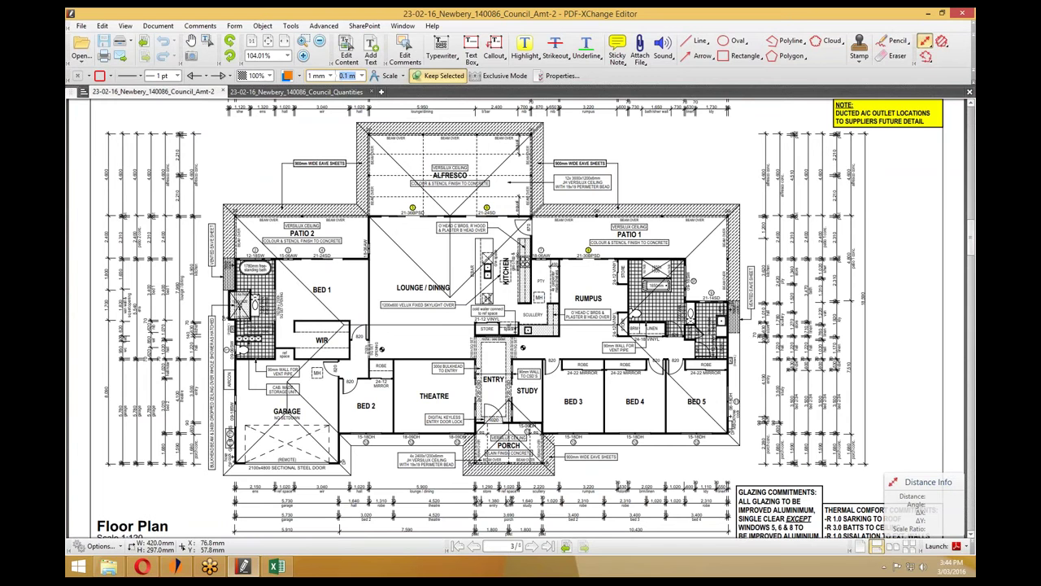
scroll(225, 363, up, 3)
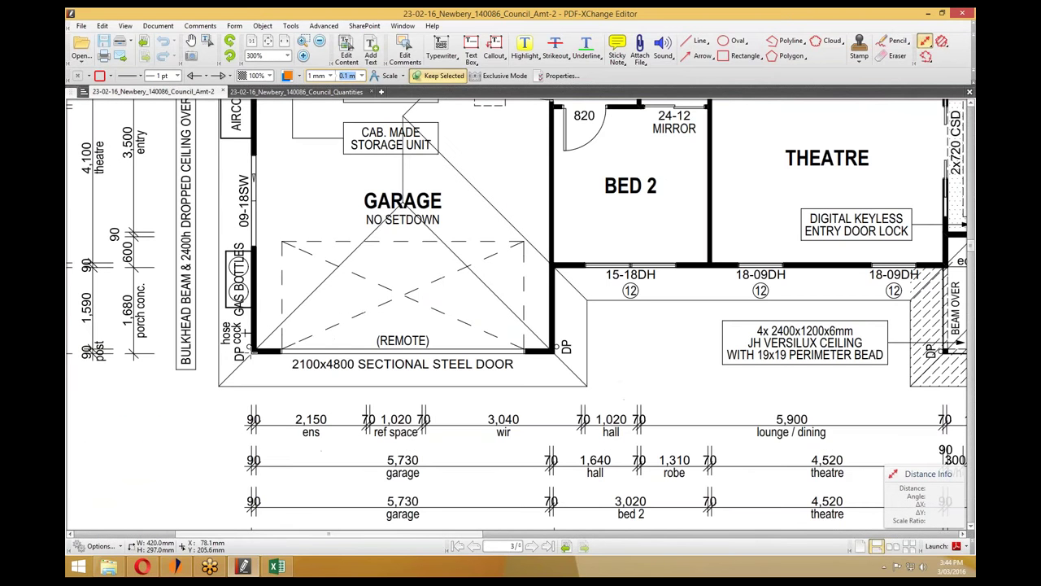
click(928, 55)
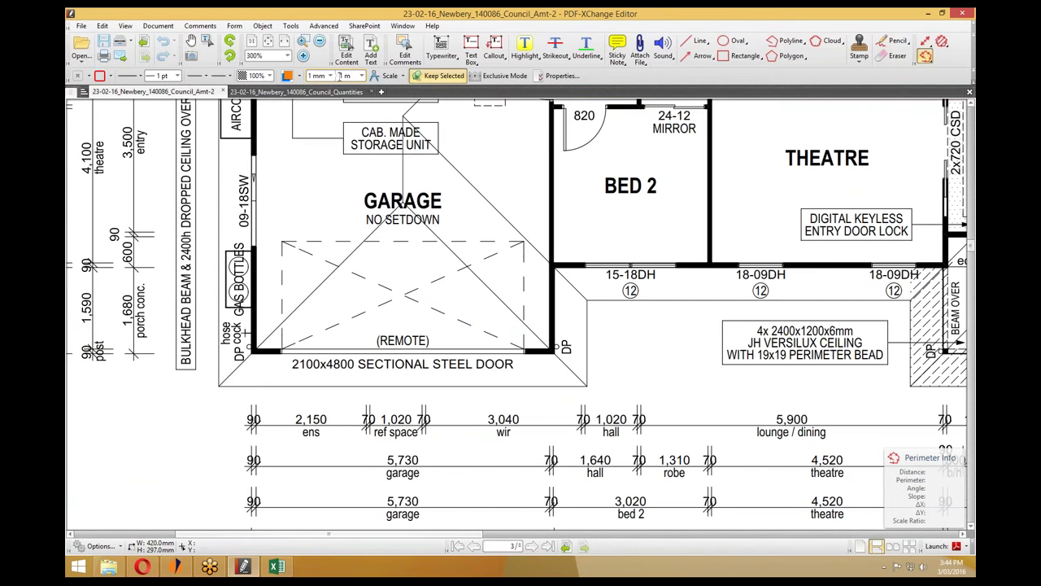
click(340, 76)
click(942, 41)
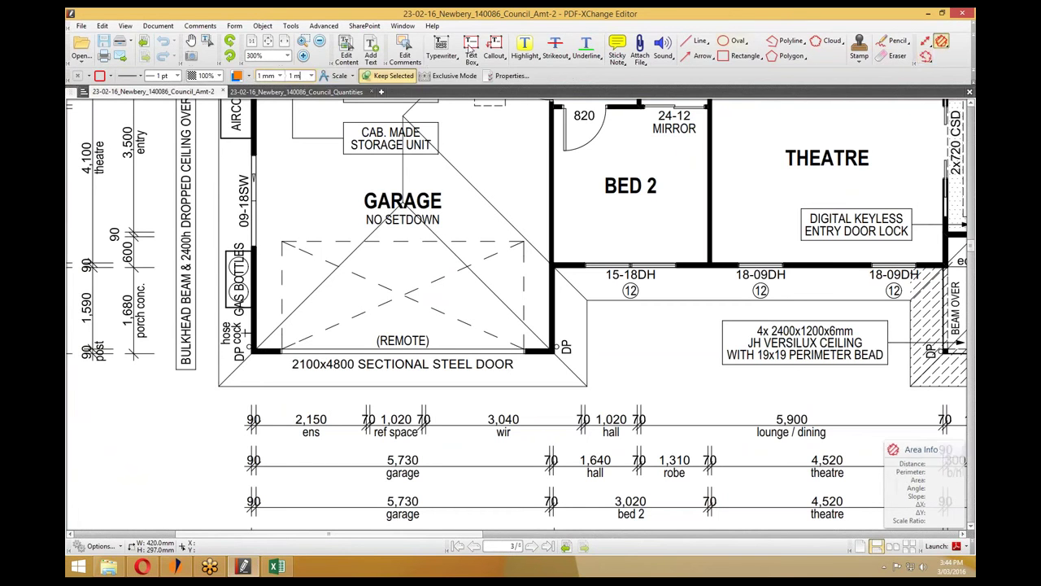
click(291, 75)
Start the area outline along the Patio 2, Alfresco and Patio 1 corners.
click(255, 277)
scroll(255, 277, up, 5)
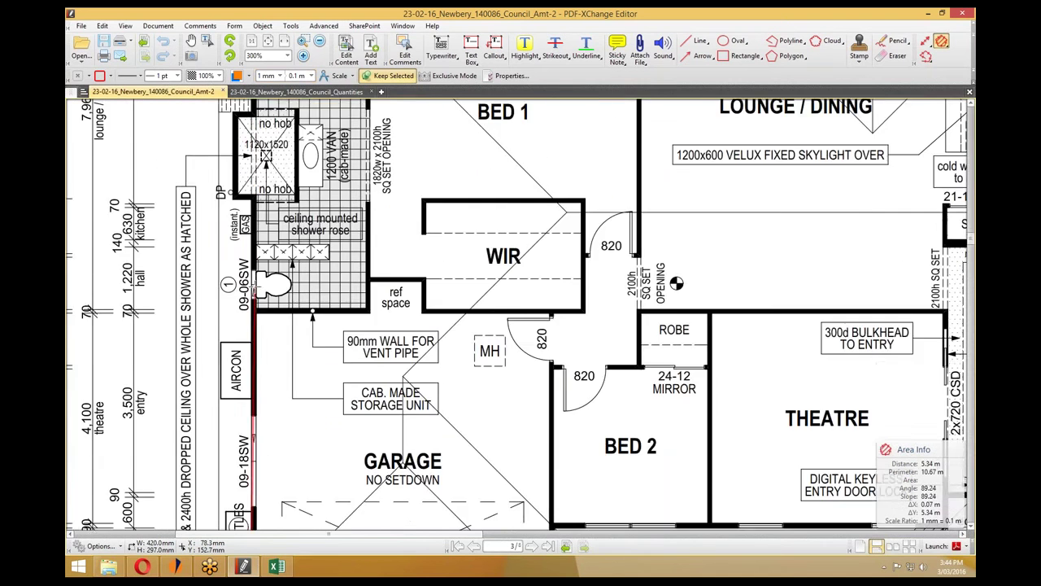
scroll(254, 181, up, 2)
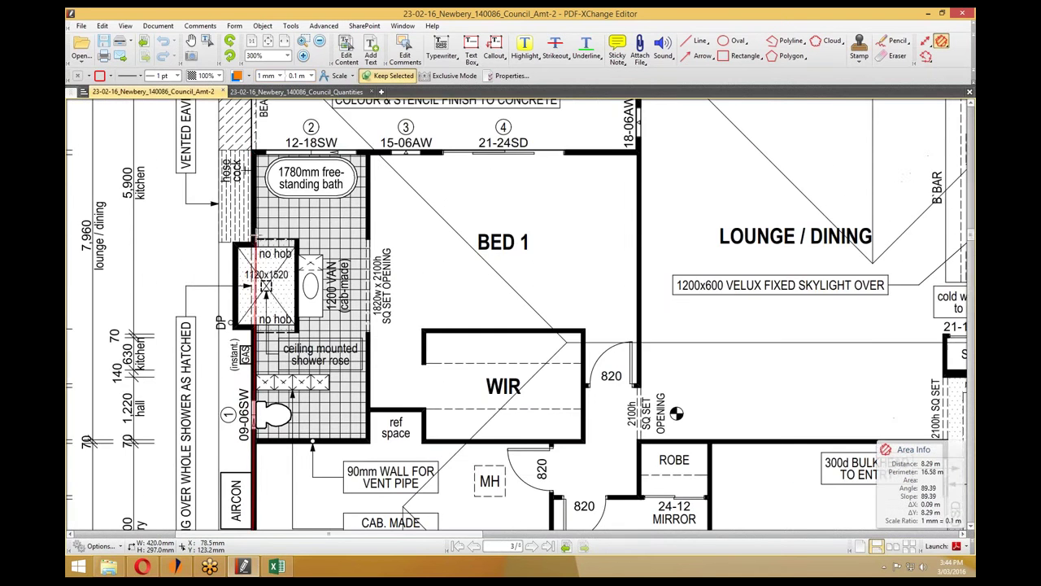
scroll(253, 106, up, 1)
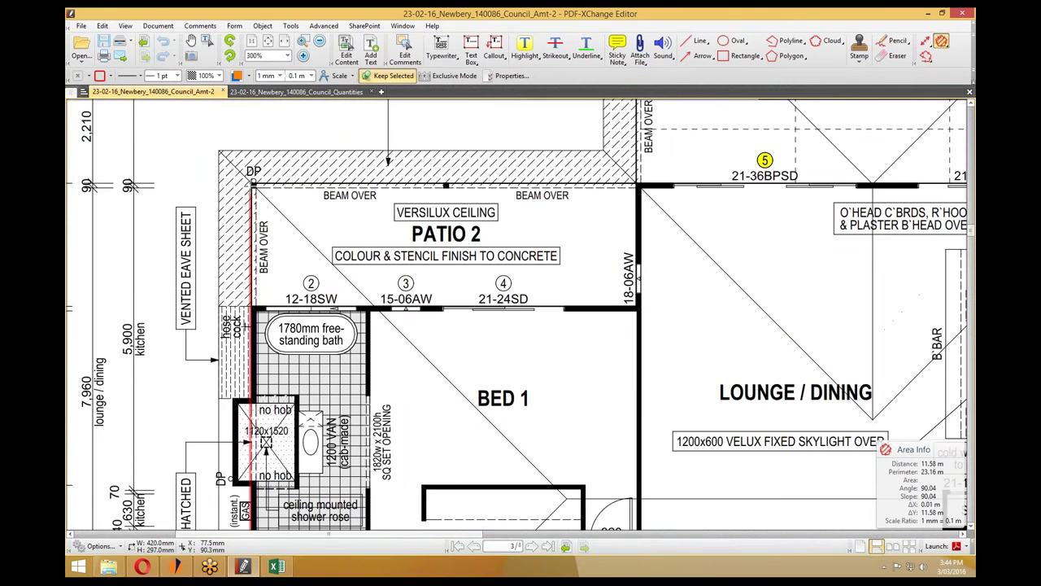
click(254, 186)
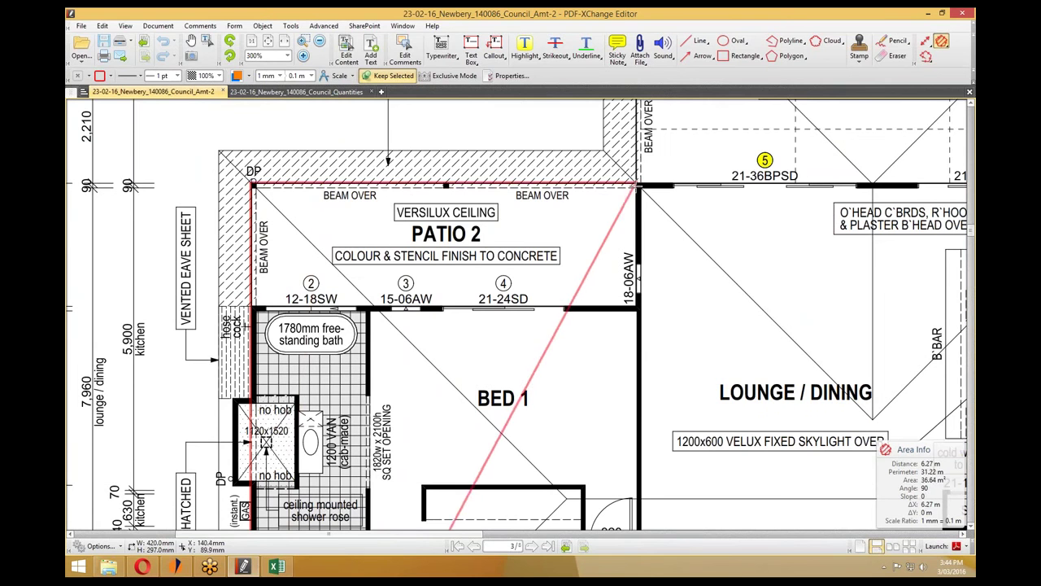
click(636, 186)
scroll(657, 221, up, 2)
scroll(657, 221, down, 3)
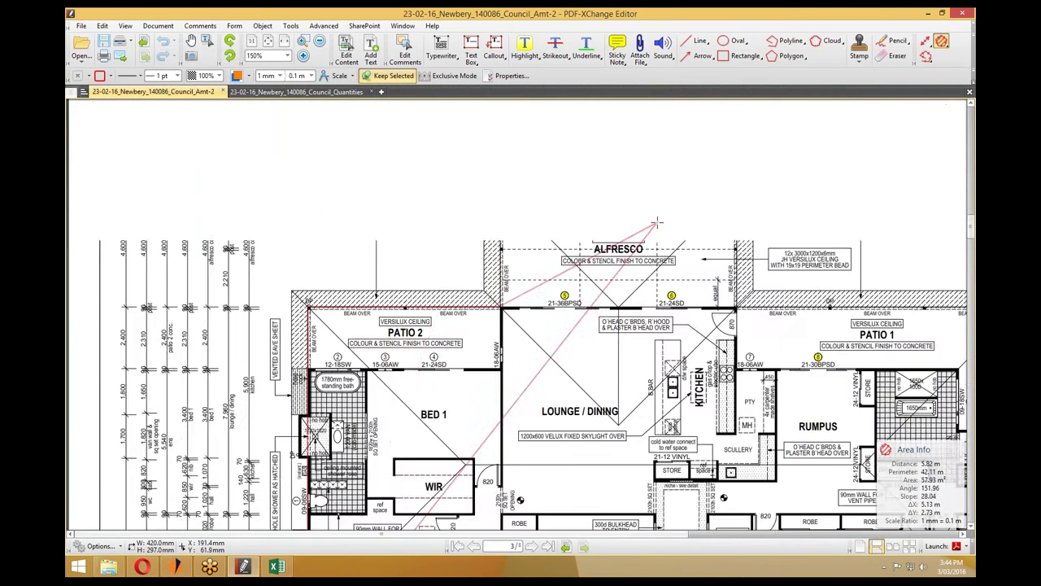
scroll(569, 285, up, 1)
scroll(457, 271, up, 3)
click(457, 271)
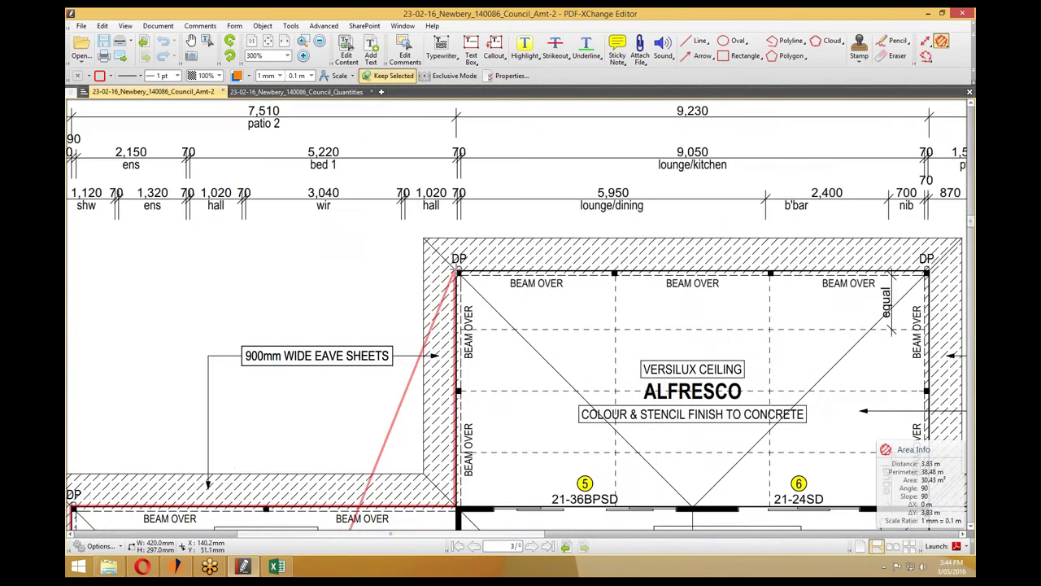
scroll(569, 277, down, 2)
scroll(727, 279, up, 2)
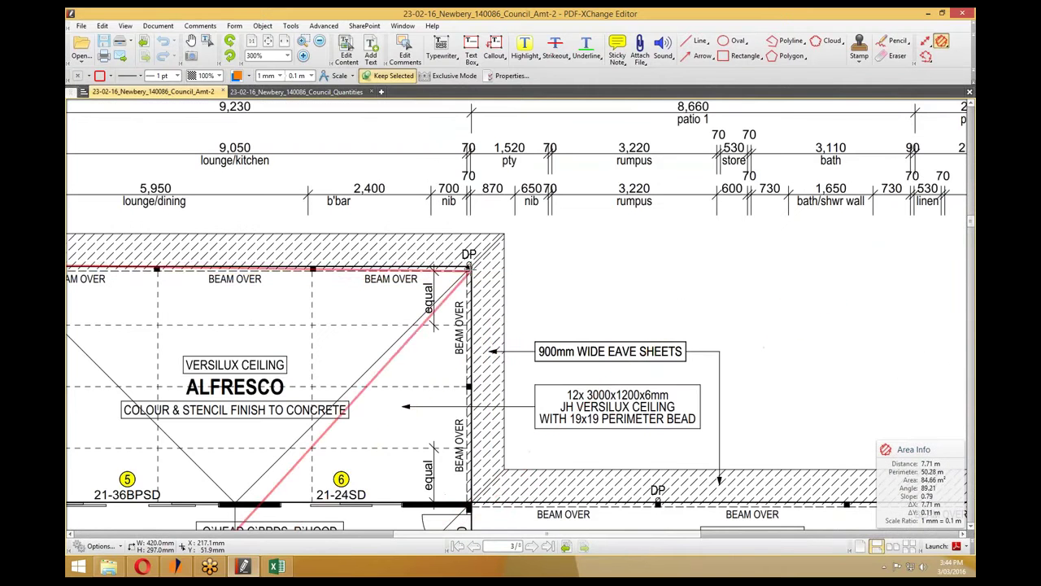
click(469, 269)
click(469, 508)
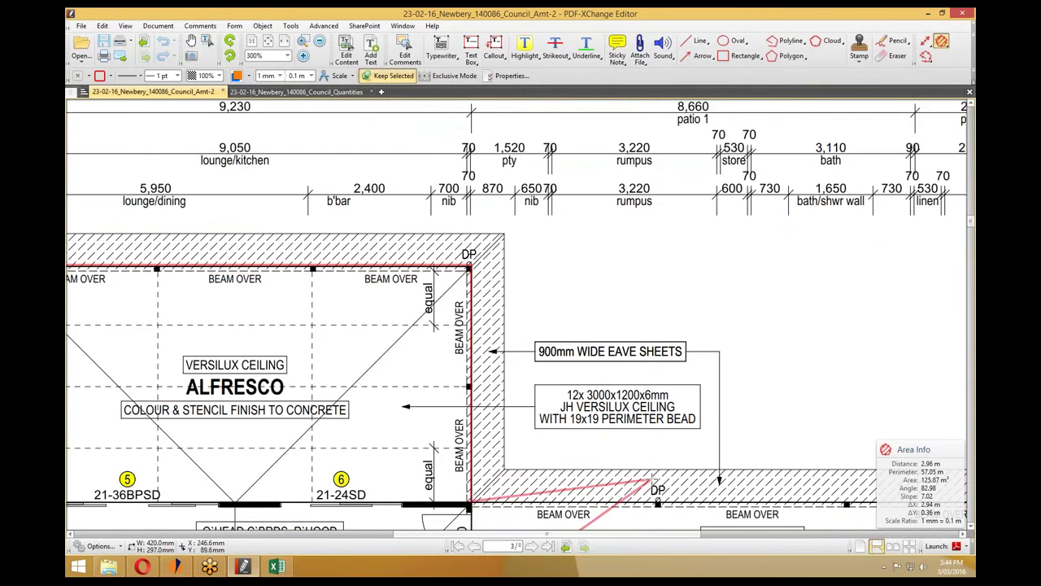
scroll(635, 488, down, 4)
scroll(669, 446, up, 6)
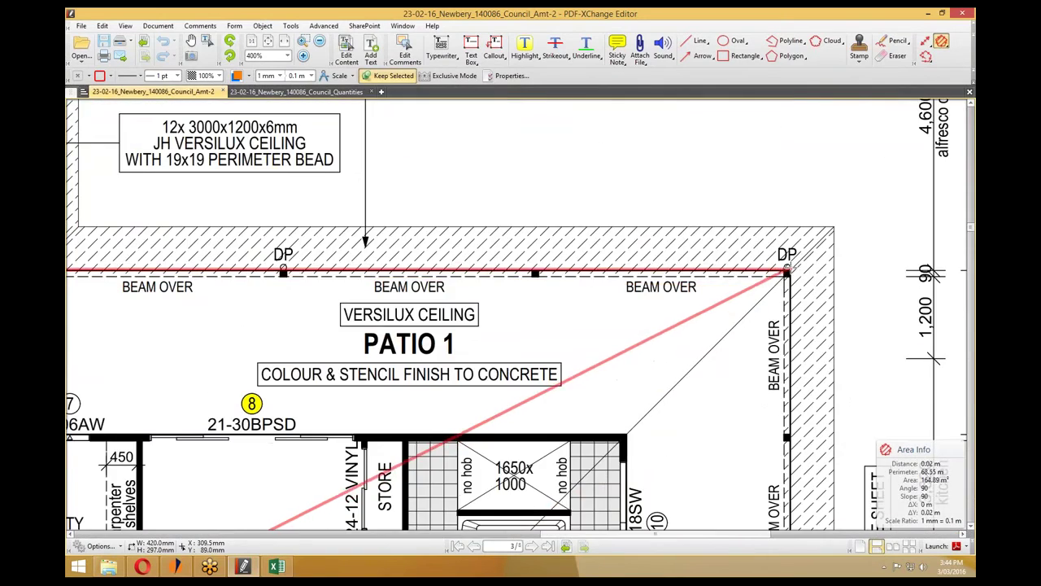
click(787, 273)
Complete the outline around the porch and bedroom wall corners, closing it at 279.33 m².
scroll(780, 355, down, 5)
scroll(780, 356, up, 5)
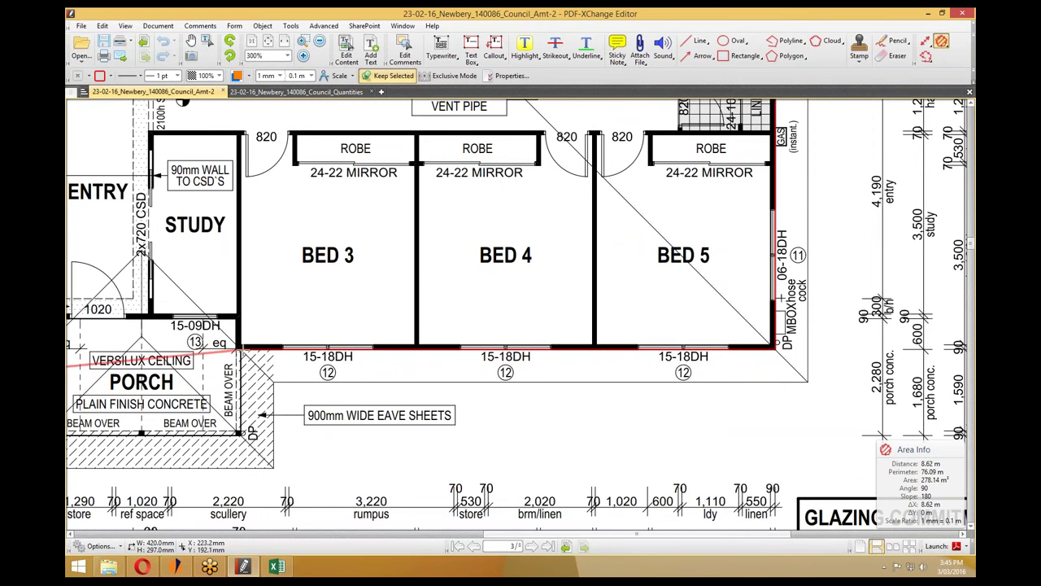
click(237, 352)
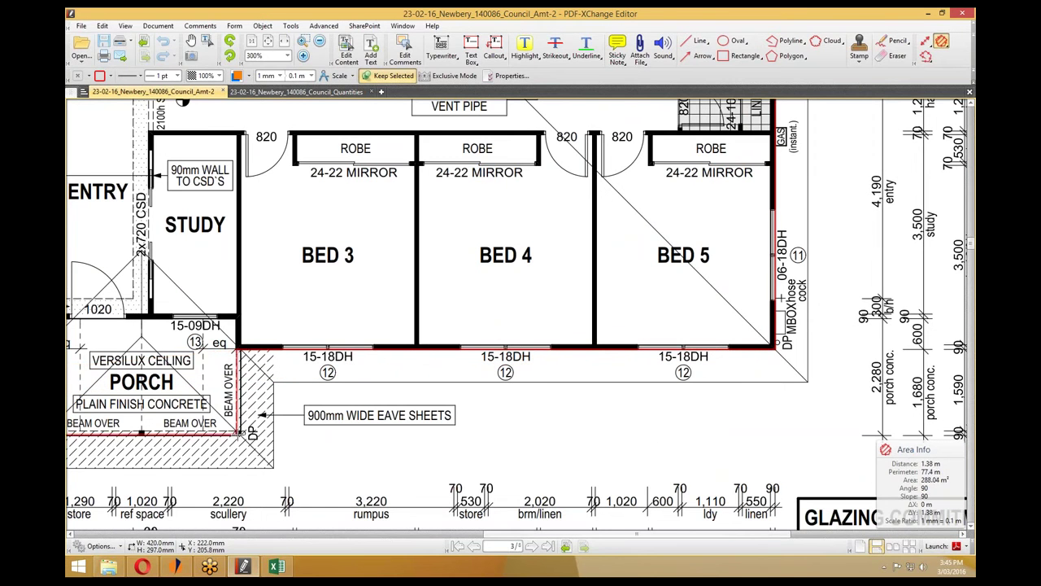
scroll(241, 433, down, 3)
scroll(533, 439, up, 4)
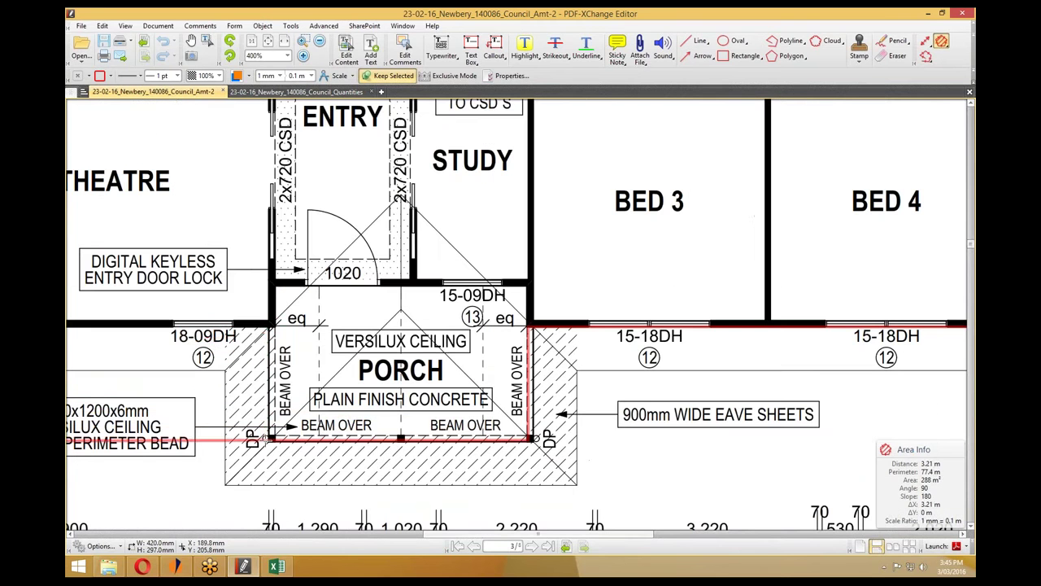
click(269, 440)
click(269, 326)
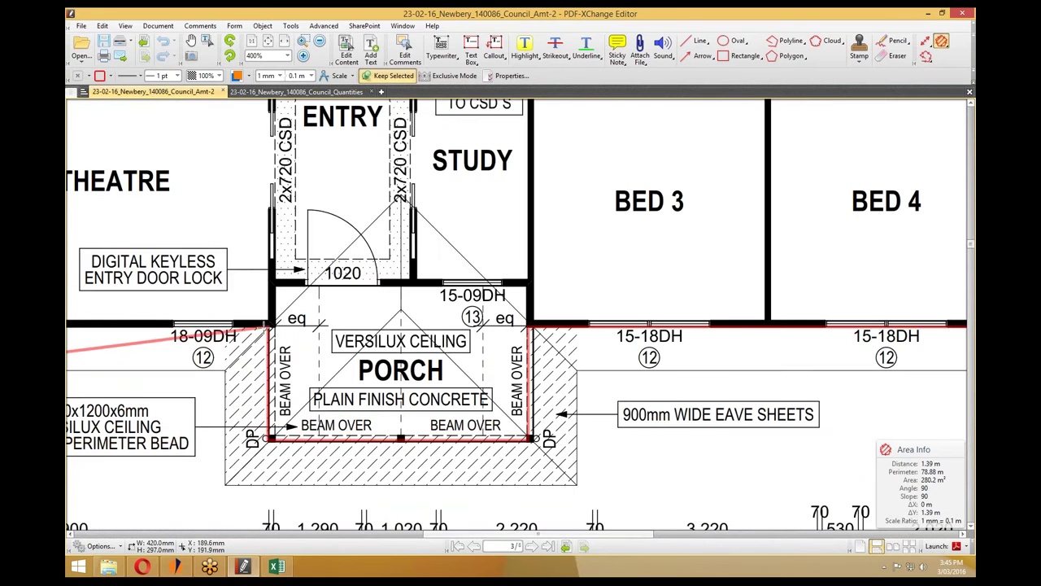
scroll(265, 325, down, 3)
scroll(225, 315, up, 3)
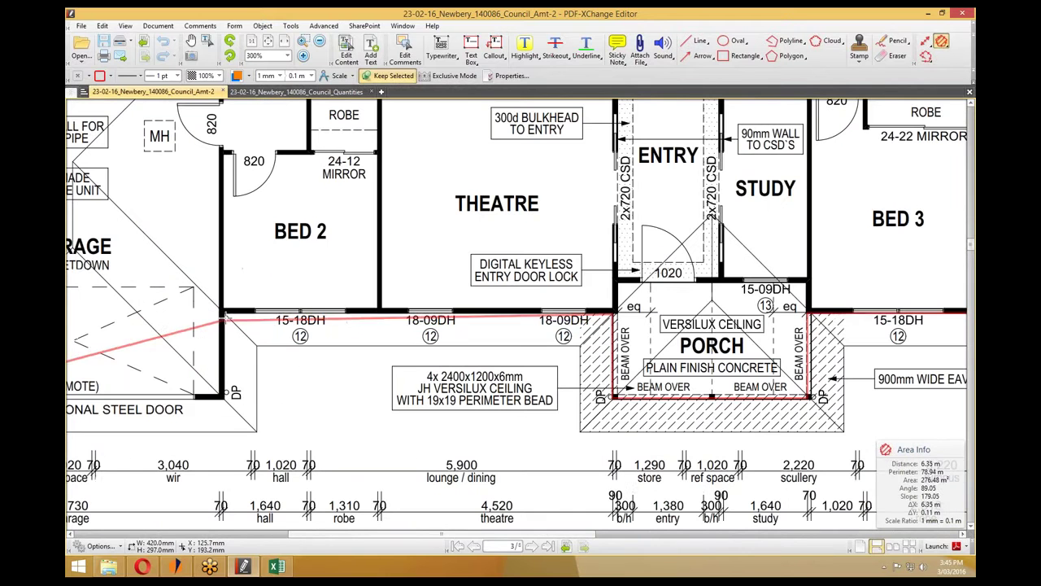
click(225, 313)
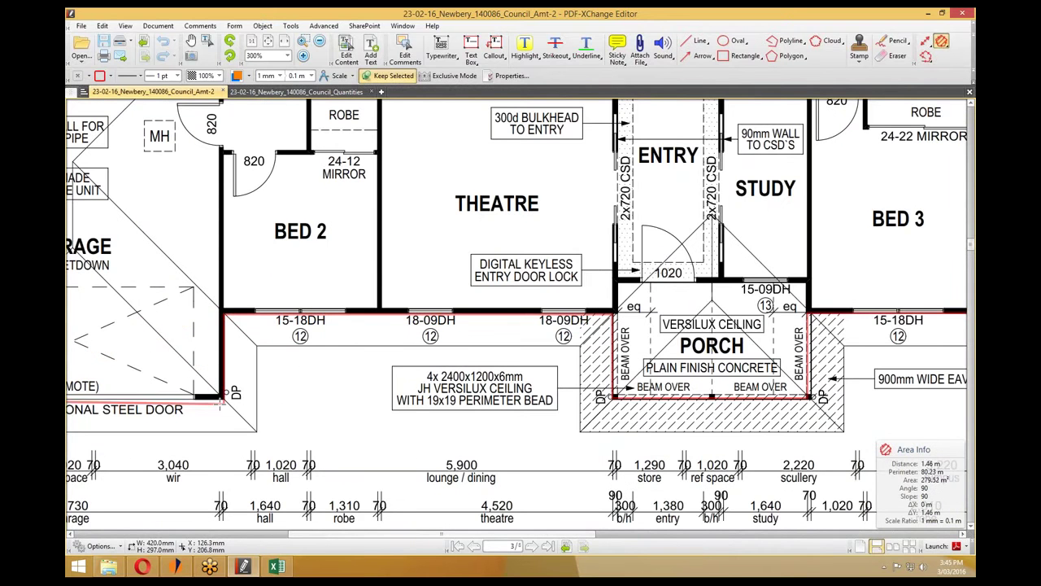
click(222, 399)
double_click(223, 397)
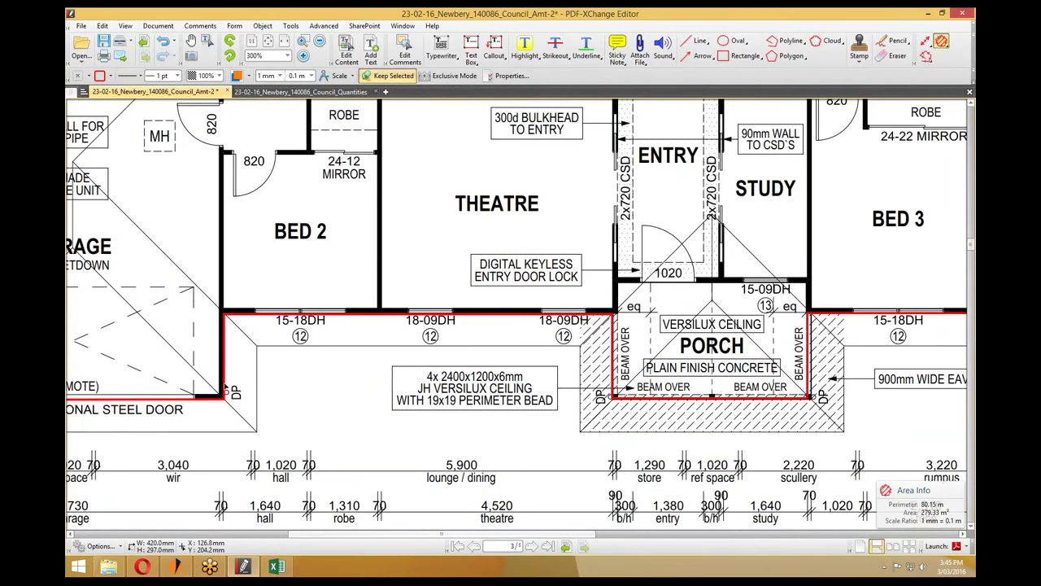
scroll(224, 389, down, 4)
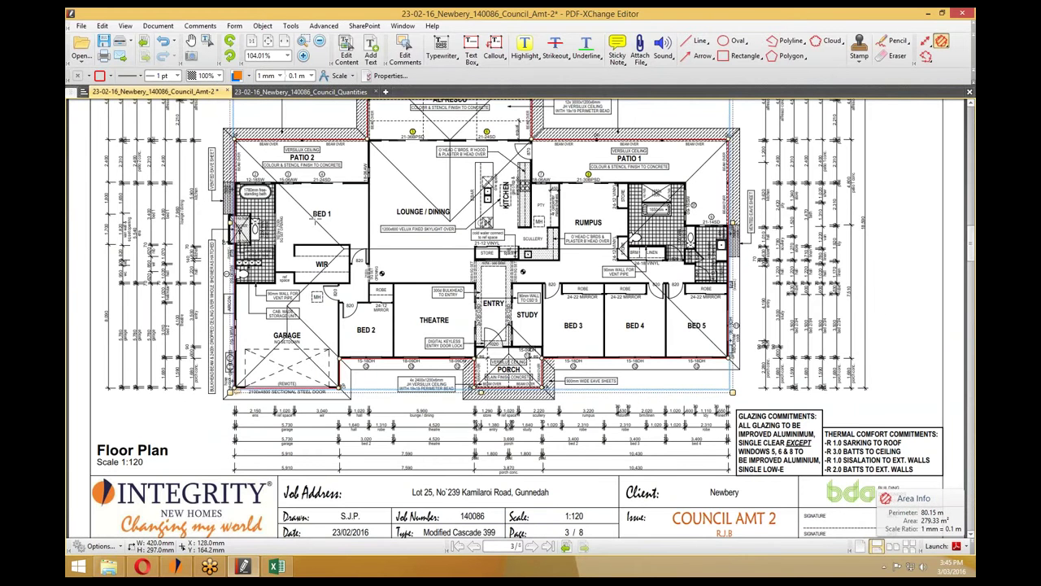
Open the area measurement's comment showing 279.33 m².
scroll(316, 218, up, 1)
click(332, 168)
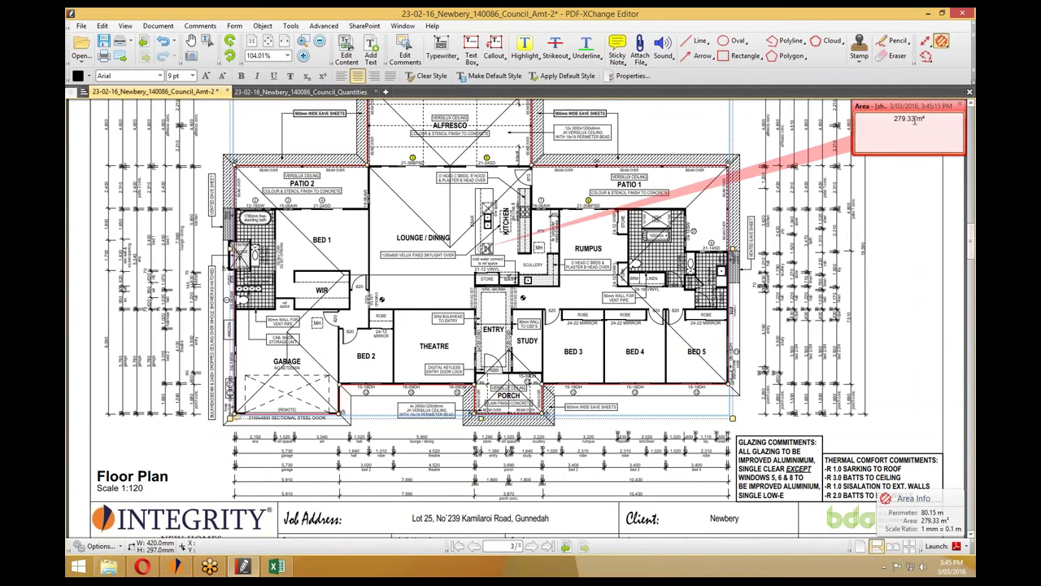
scroll(915, 120, up, 2)
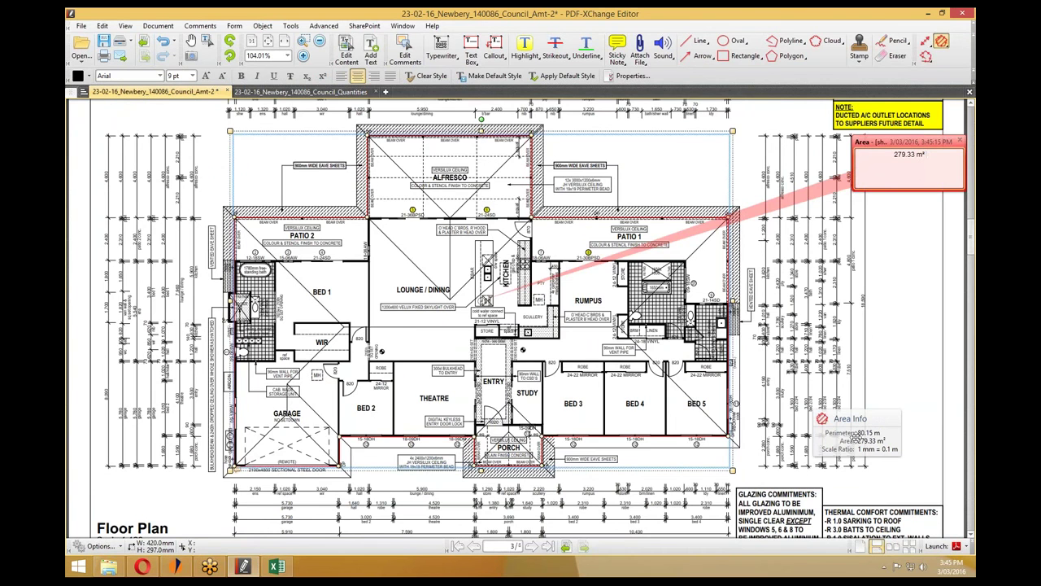
scroll(855, 437, down, 4)
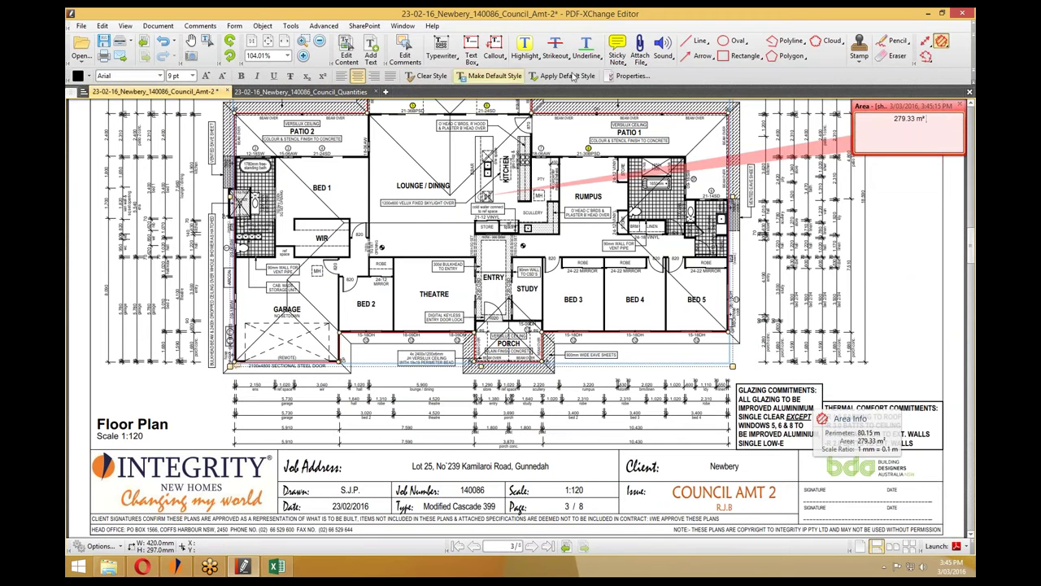
Rescale the area measurement to 0.12 m, giving 96.18 m and 402.23 m², and go back to Excel.
click(926, 42)
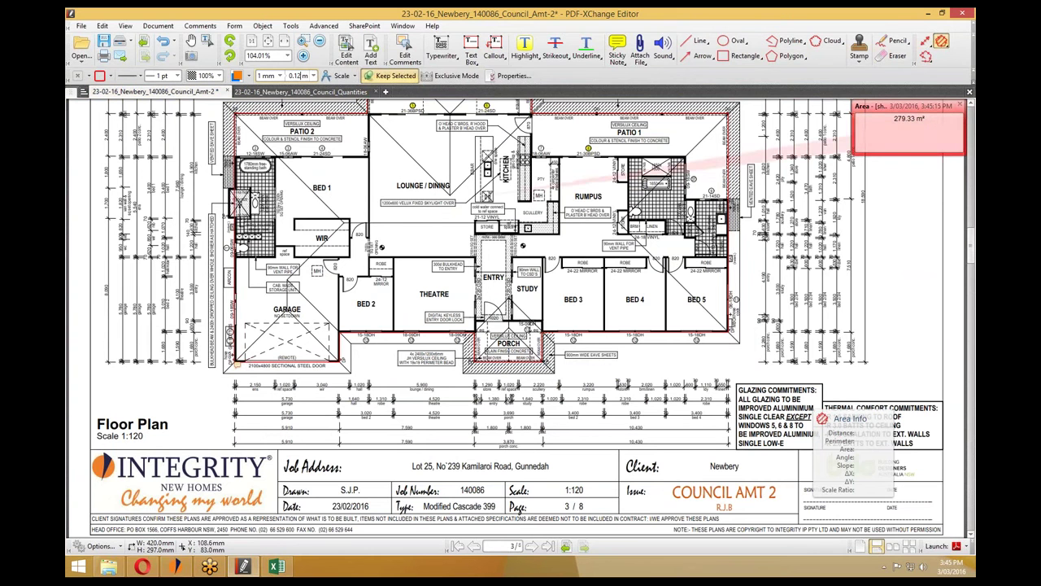
click(296, 362)
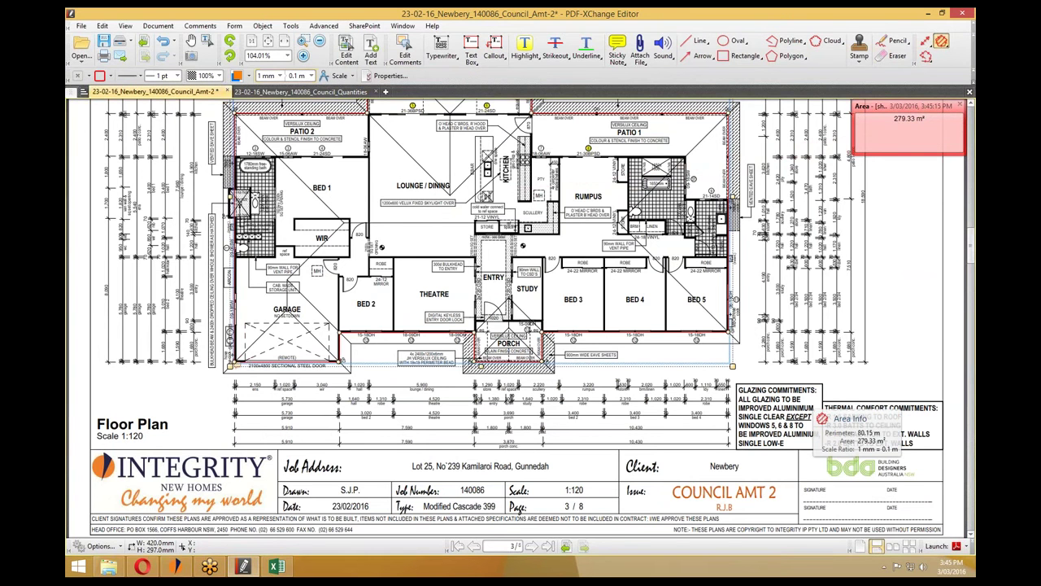
click(298, 75)
text(2)
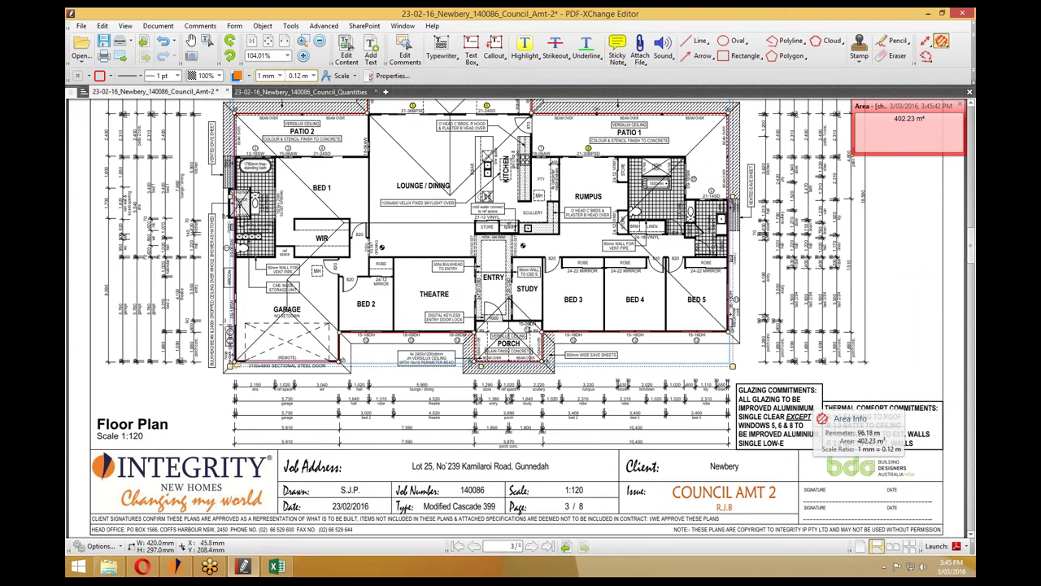
scroll(226, 326, up, 3)
scroll(232, 326, down, 4)
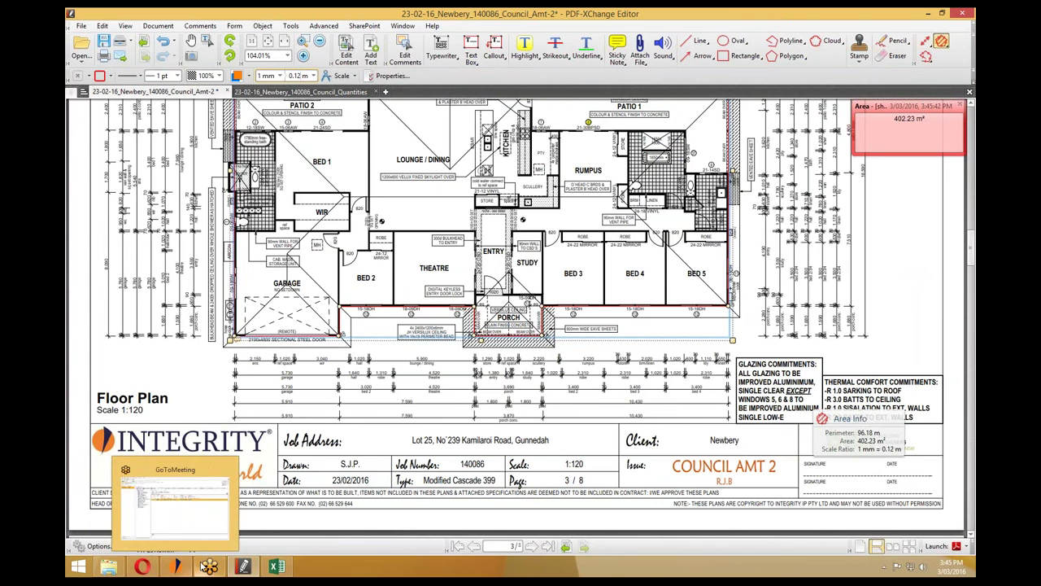
click(278, 568)
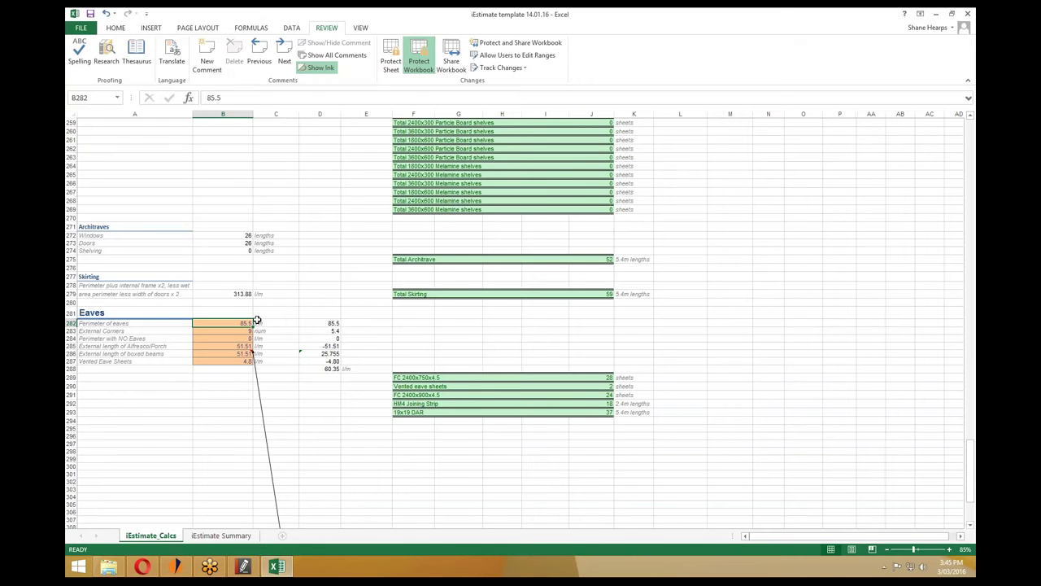
Enter 96.18 as the eaves perimeter in B282 and glance at the floor plan.
text(96.18)
key(Return)
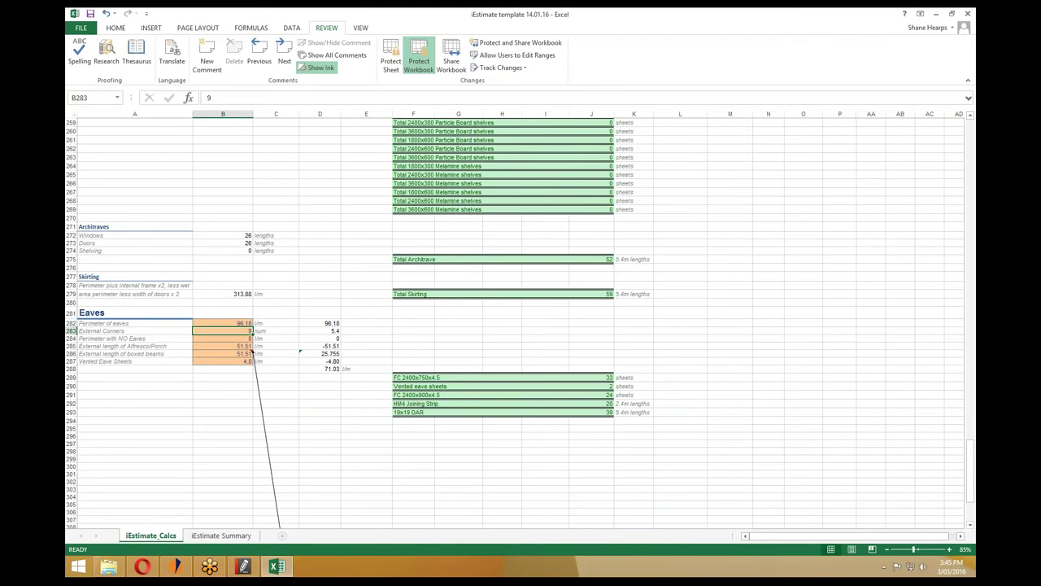
click(243, 568)
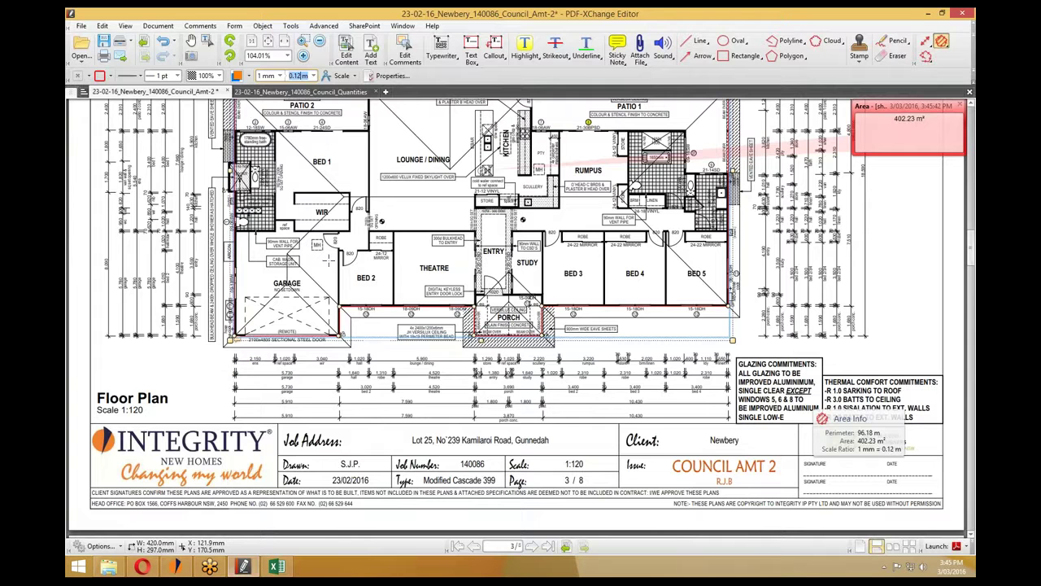
scroll(517, 261, down, 2)
scroll(517, 317, up, 2)
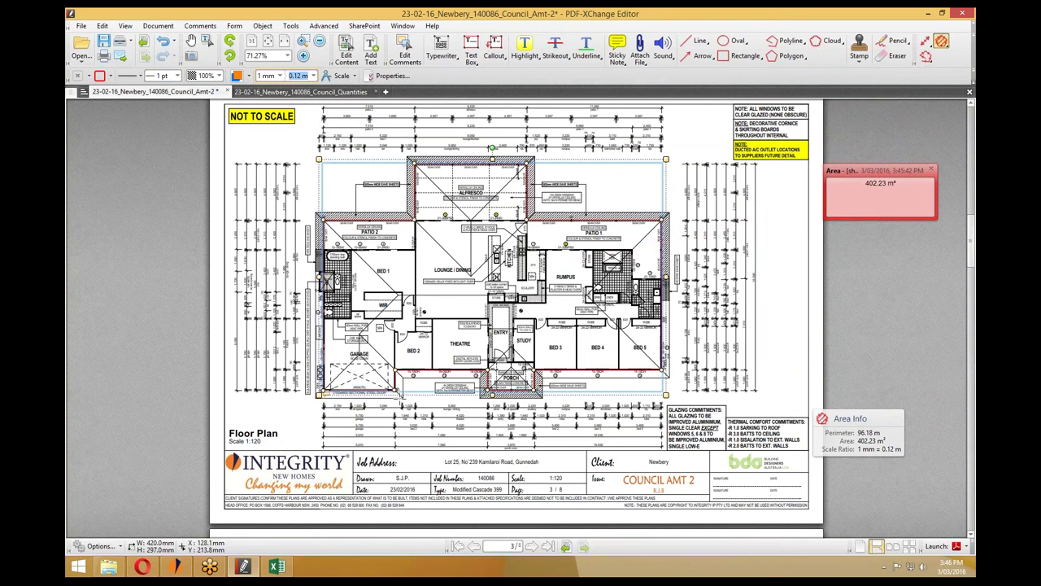
Check the no-eaves perimeter, Alfresco/Porch length and FC 2400x900x4.5 sheet formula against the plan.
click(927, 13)
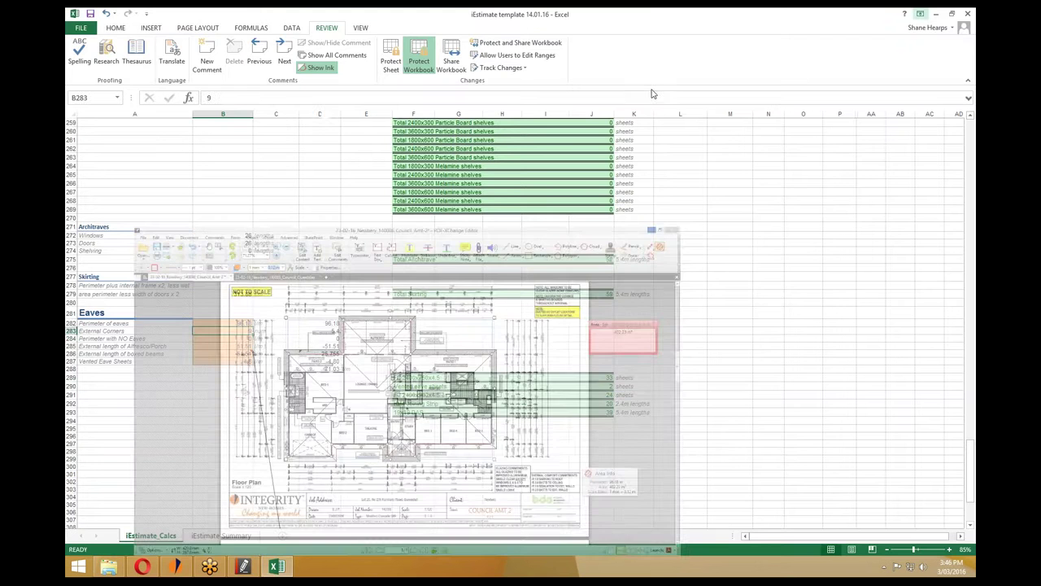
click(228, 338)
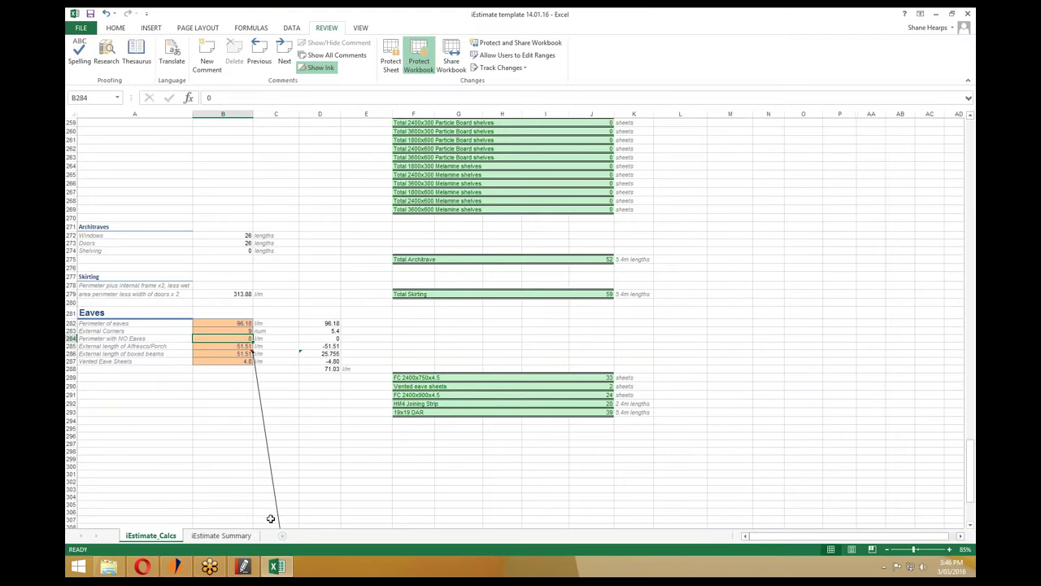
click(244, 567)
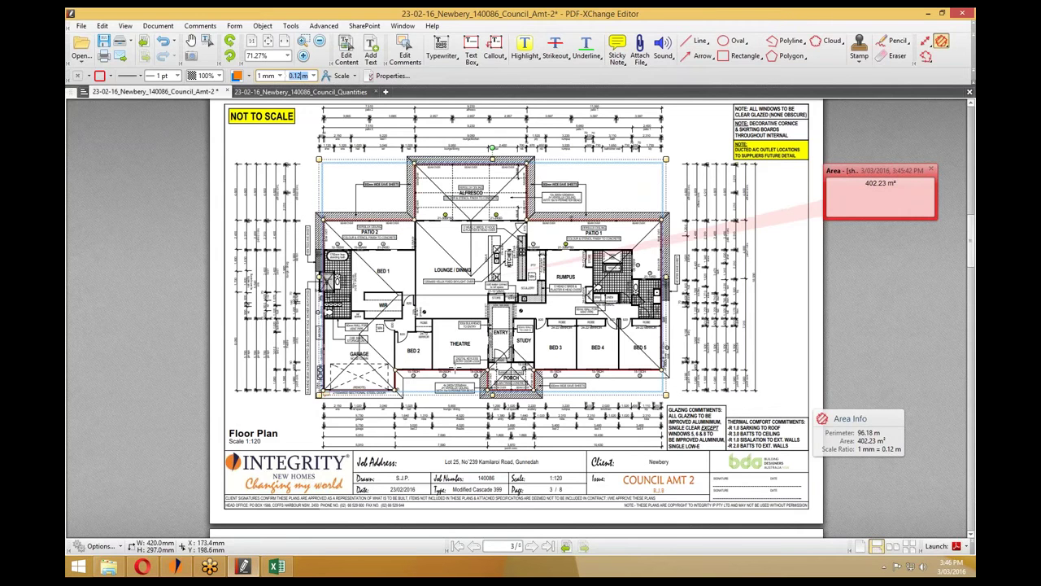
click(928, 14)
click(212, 348)
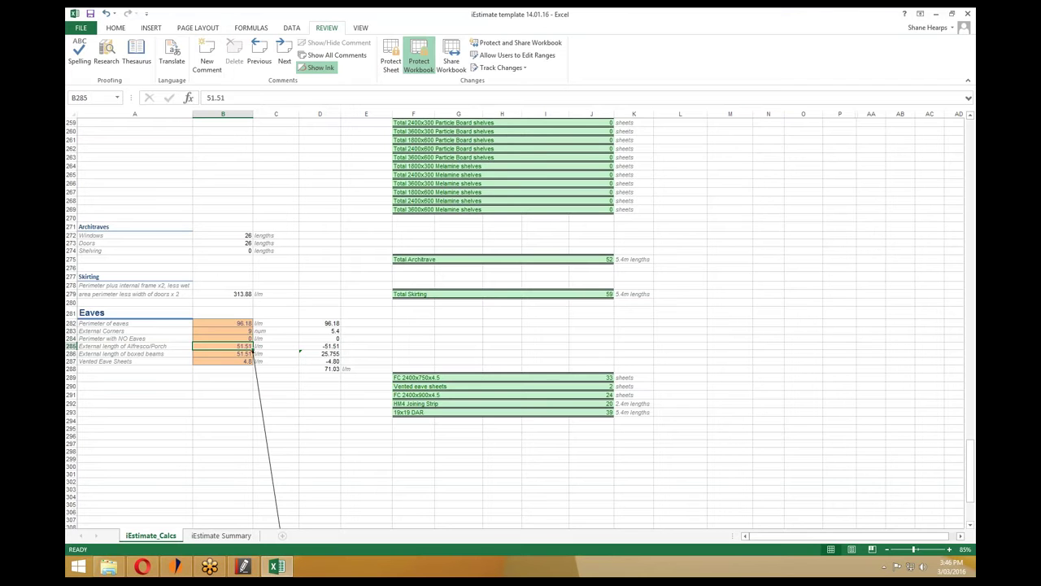
click(140, 348)
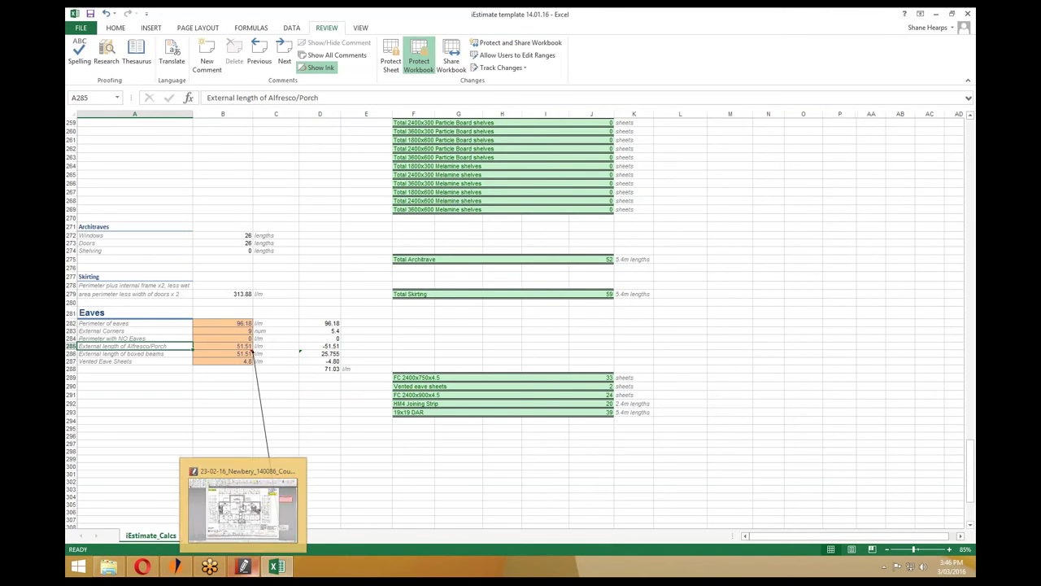
click(603, 394)
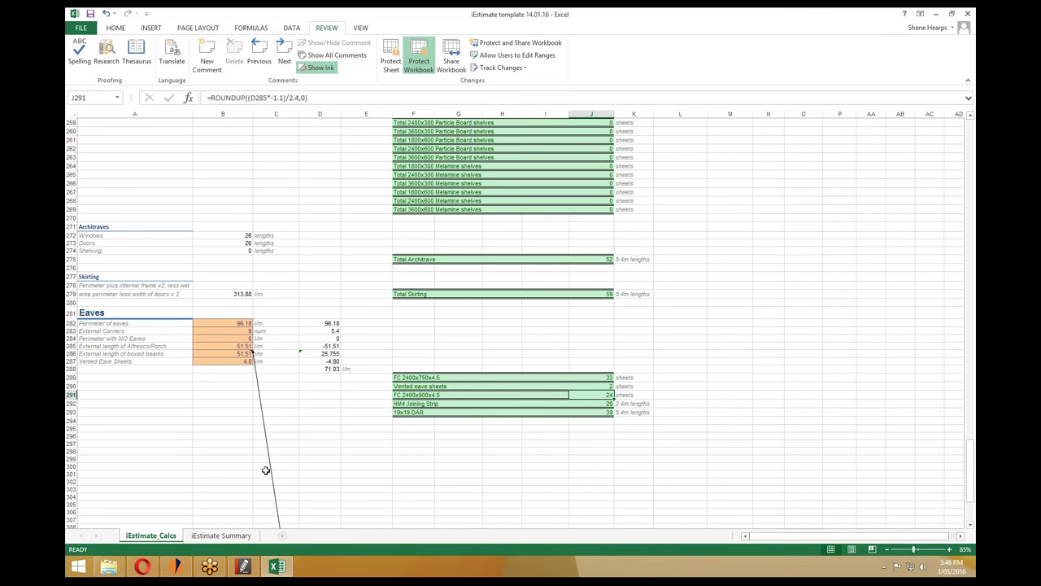
click(243, 566)
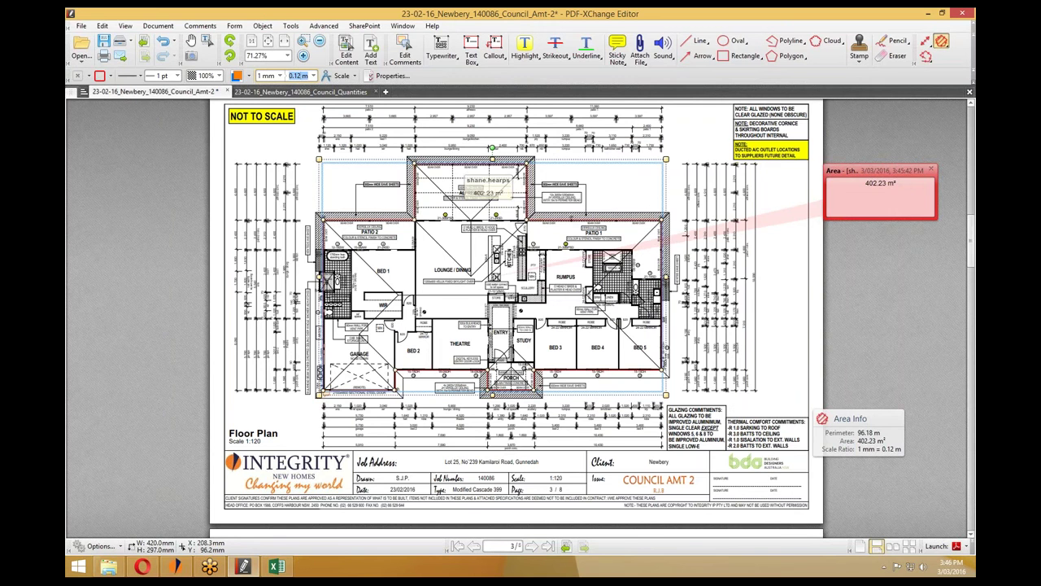
scroll(514, 197, up, 2)
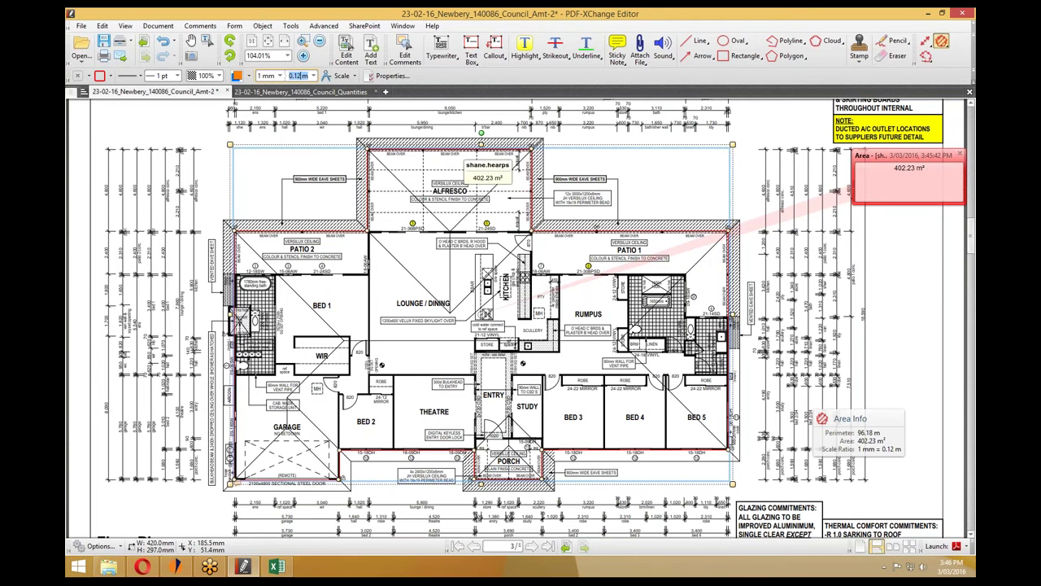
key(h)
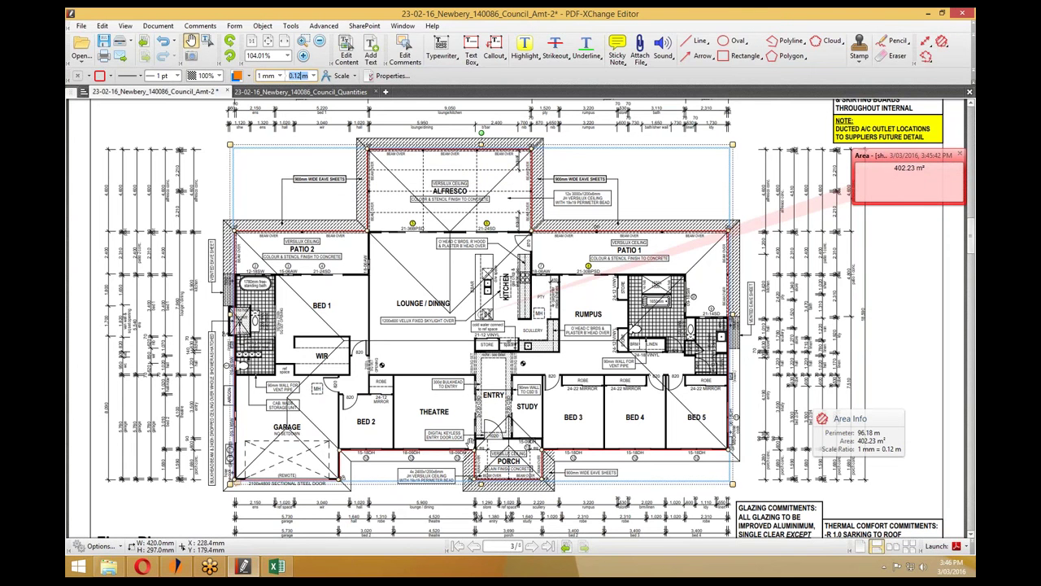
scroll(358, 442, up, 1)
scroll(236, 287, up, 3)
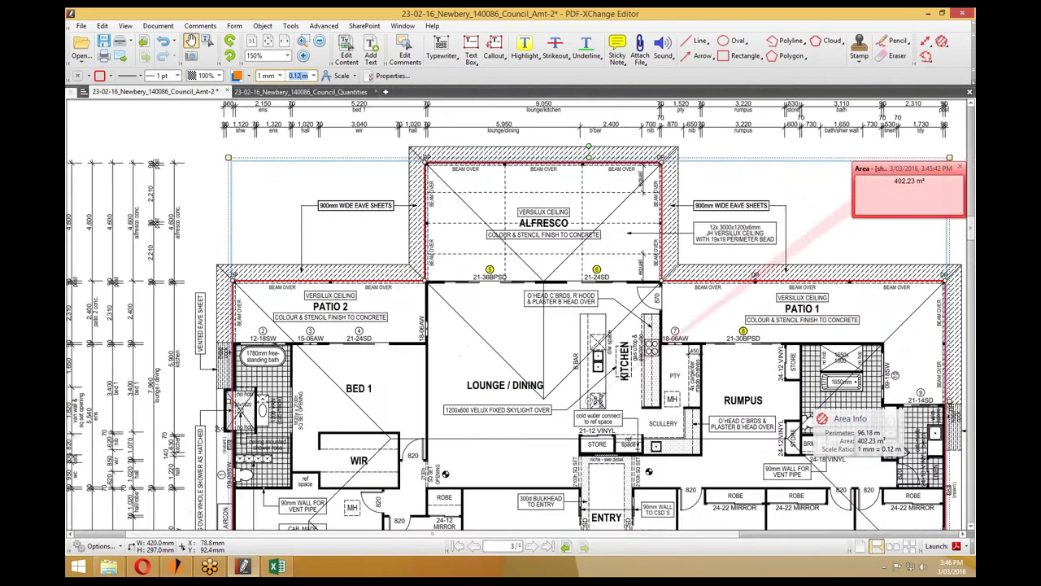
Start a 0.12 m-scale perimeter along Patio 2's outer edge toward the alfresco.
click(926, 56)
scroll(561, 114, down, 1)
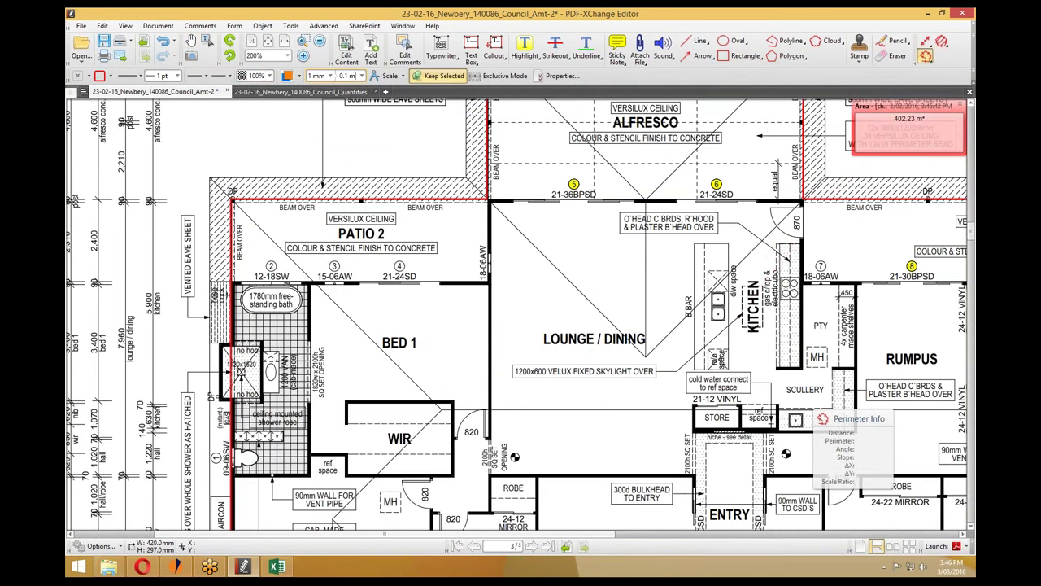
click(348, 76)
text(2)
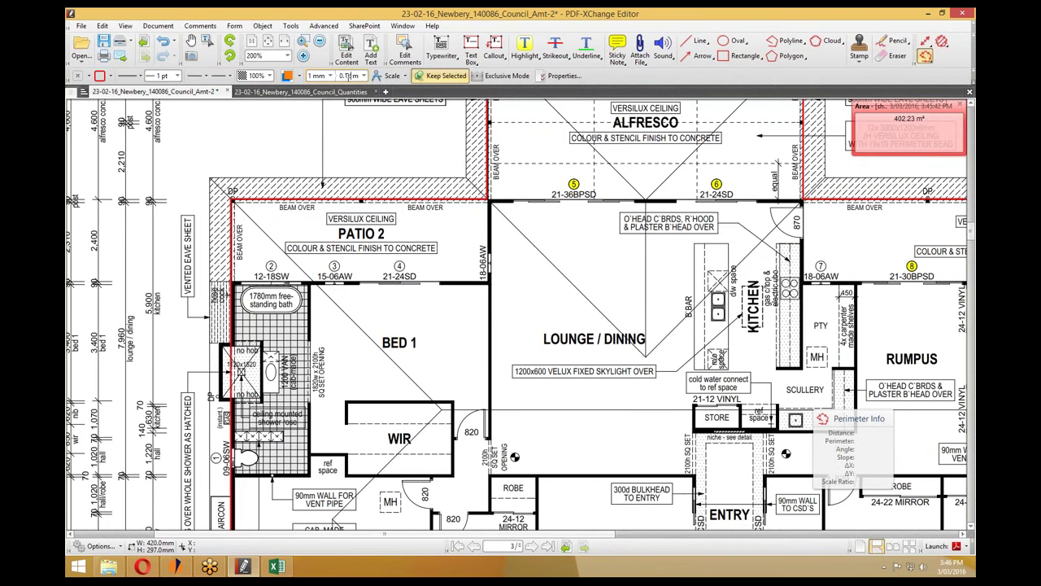
click(231, 337)
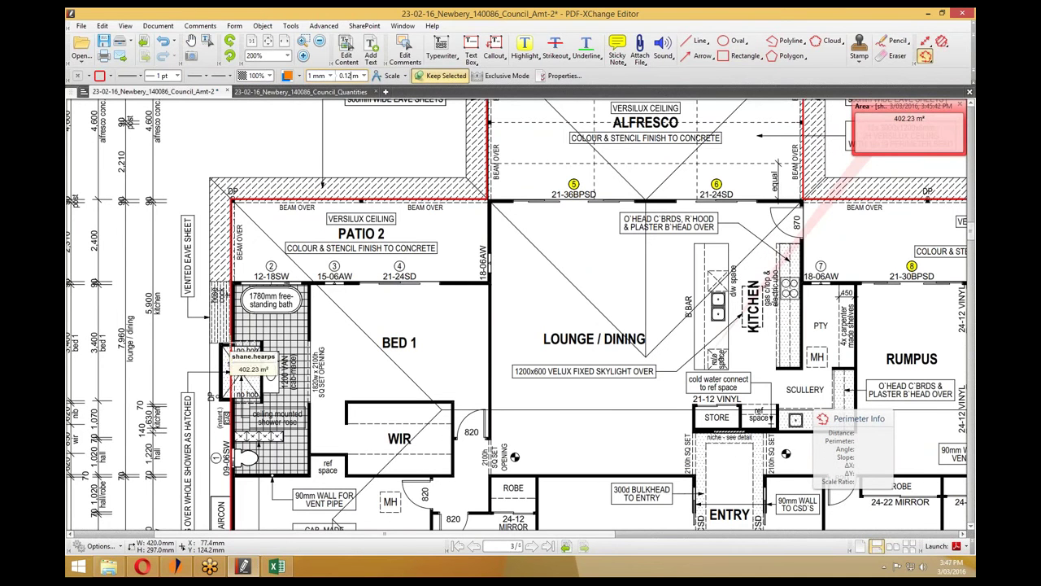
click(232, 193)
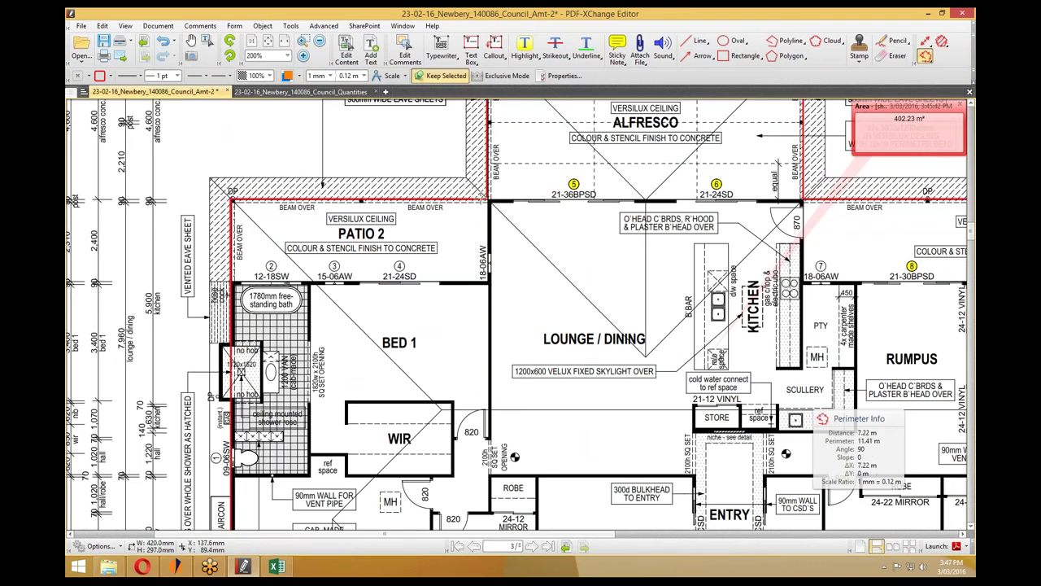
click(488, 199)
scroll(490, 200, down, 2)
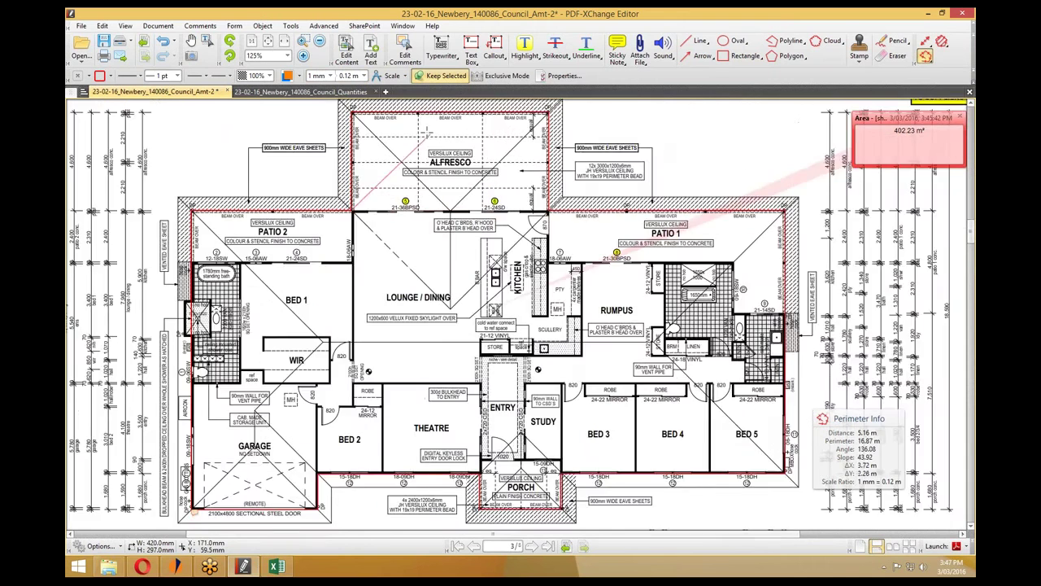
scroll(444, 137, up, 2)
scroll(381, 251, down, 1)
scroll(356, 150, up, 2)
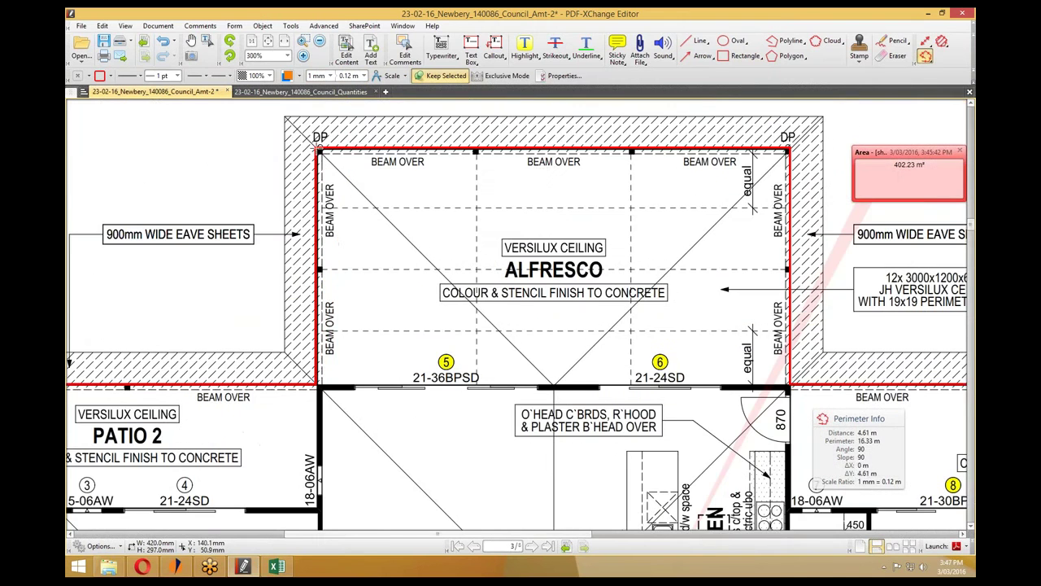
Continue around the Alfresco corners to Patio 1, finishing the perimeter at 46.07 m.
click(318, 150)
click(787, 150)
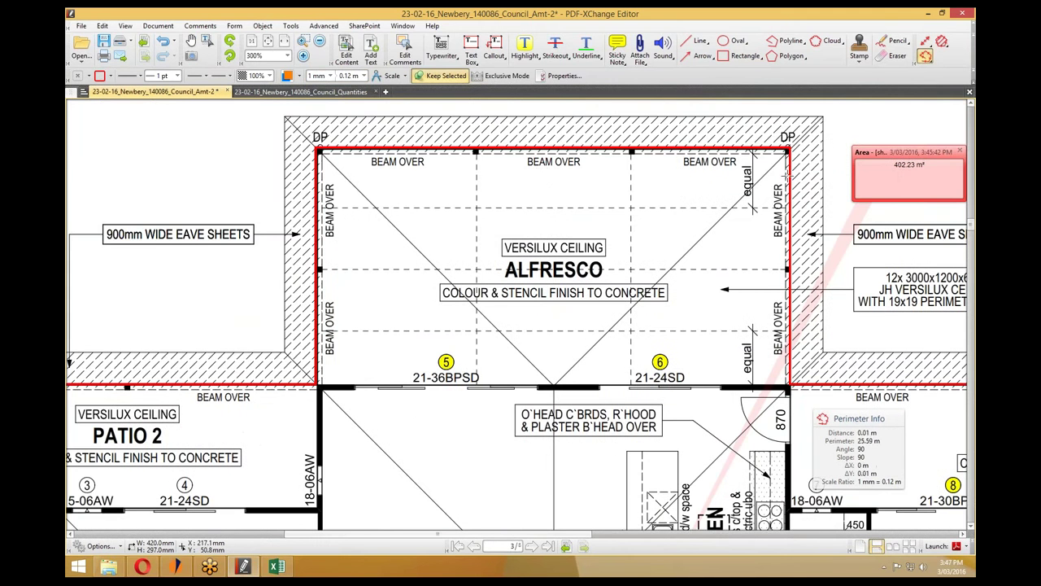
click(788, 384)
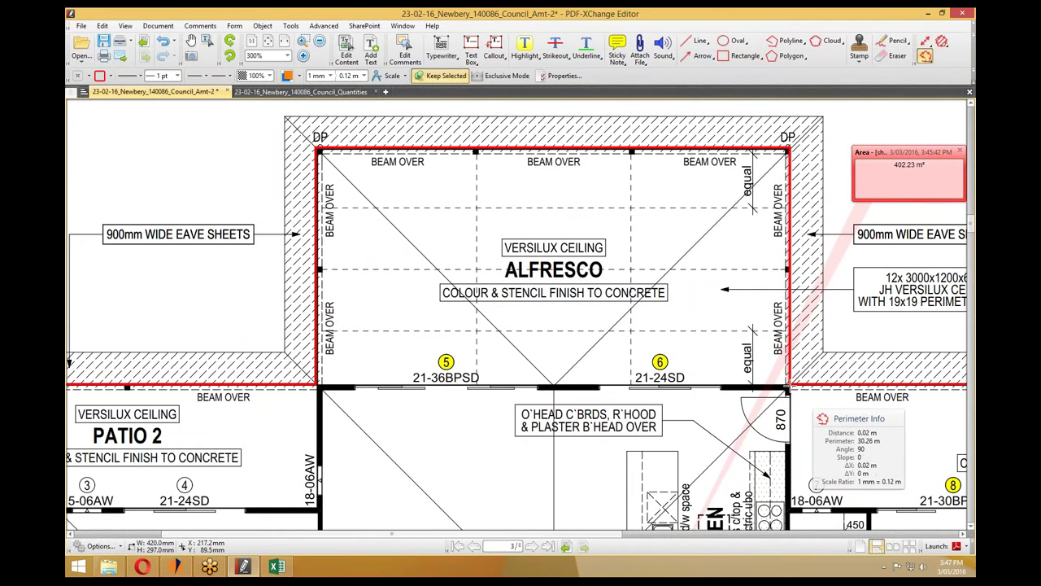
scroll(683, 384, down, 2)
scroll(823, 378, down, 1)
scroll(713, 390, up, 3)
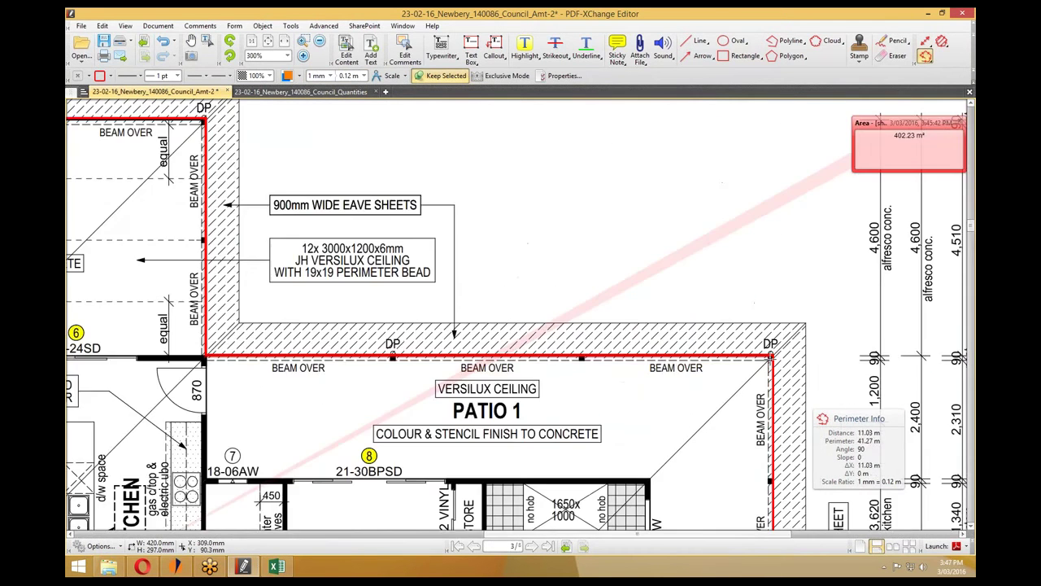
click(771, 356)
scroll(771, 358, down, 4)
scroll(732, 399, up, 3)
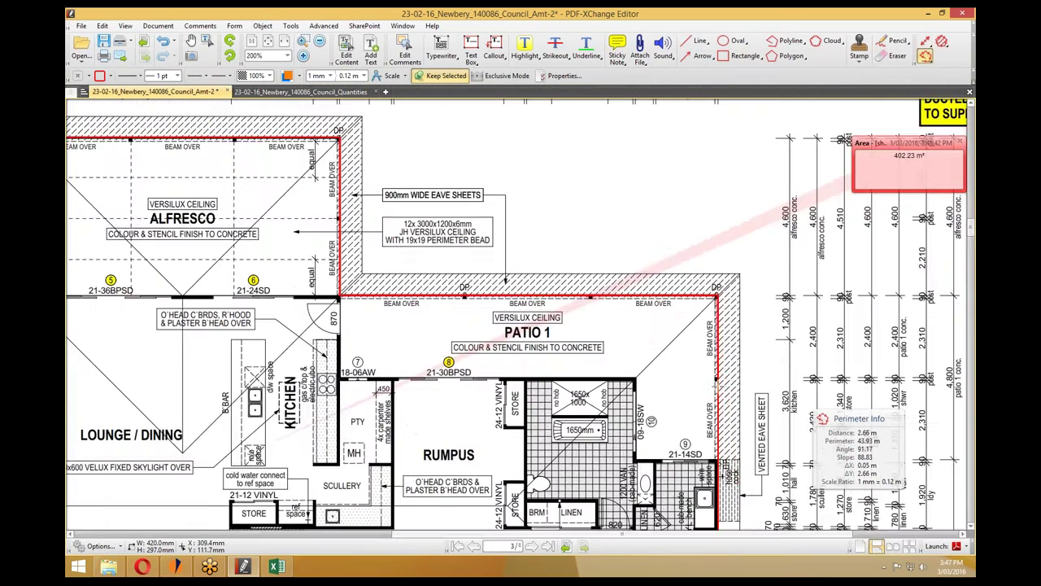
scroll(719, 384, down, 1)
scroll(719, 384, up, 1)
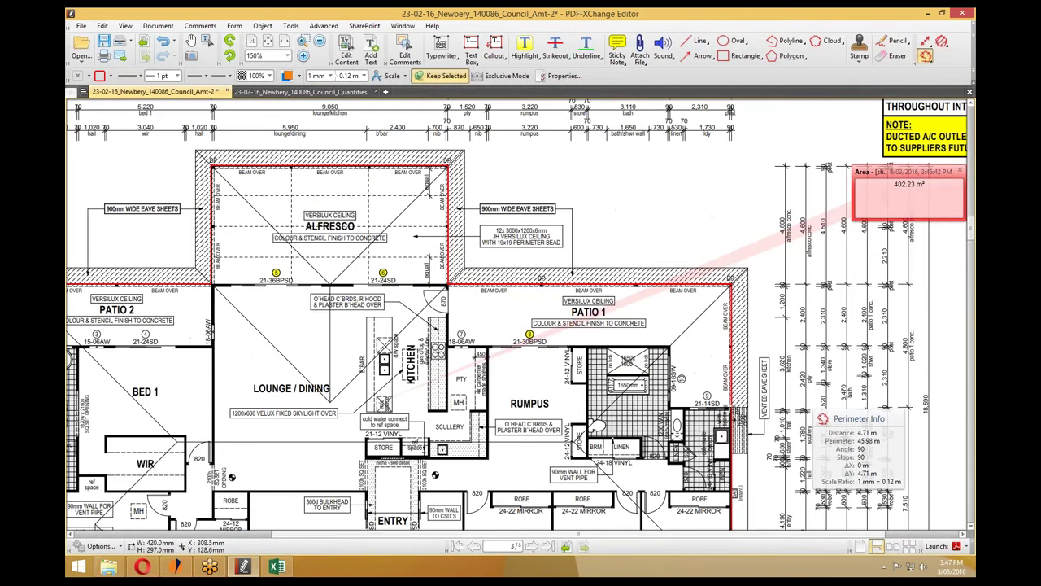
double_click(731, 409)
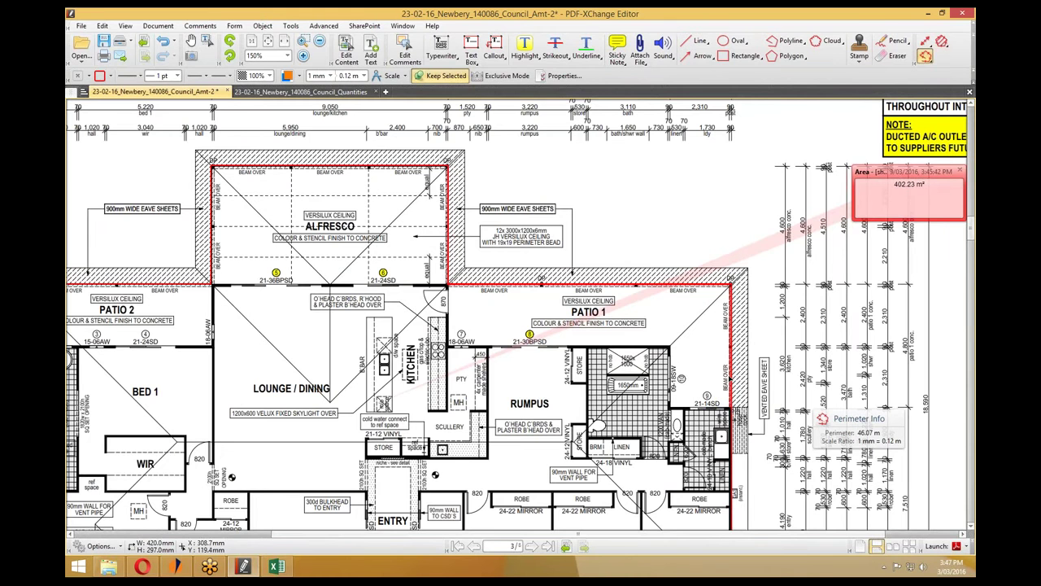
click(730, 379)
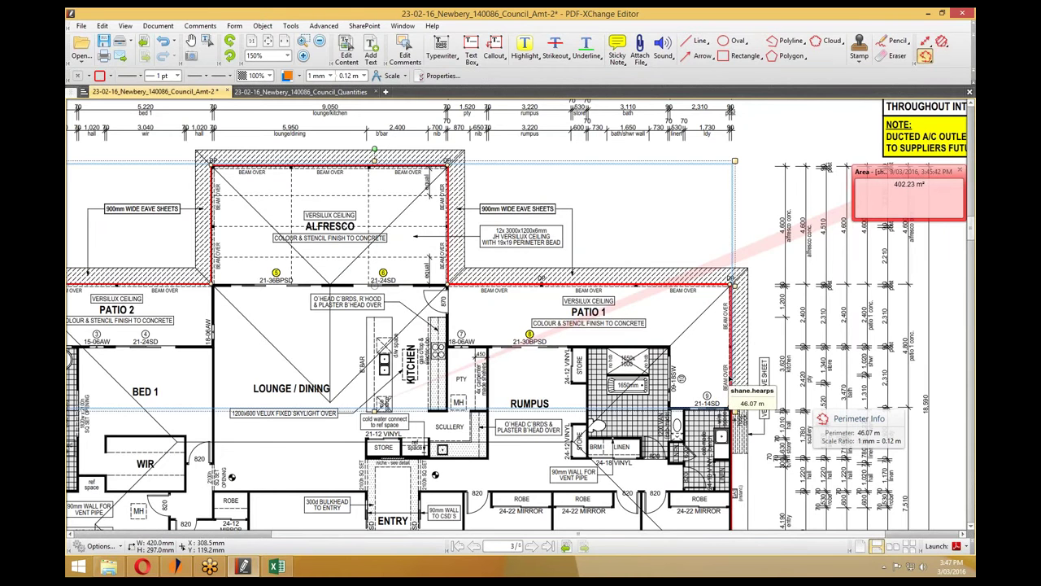
scroll(732, 381, down, 2)
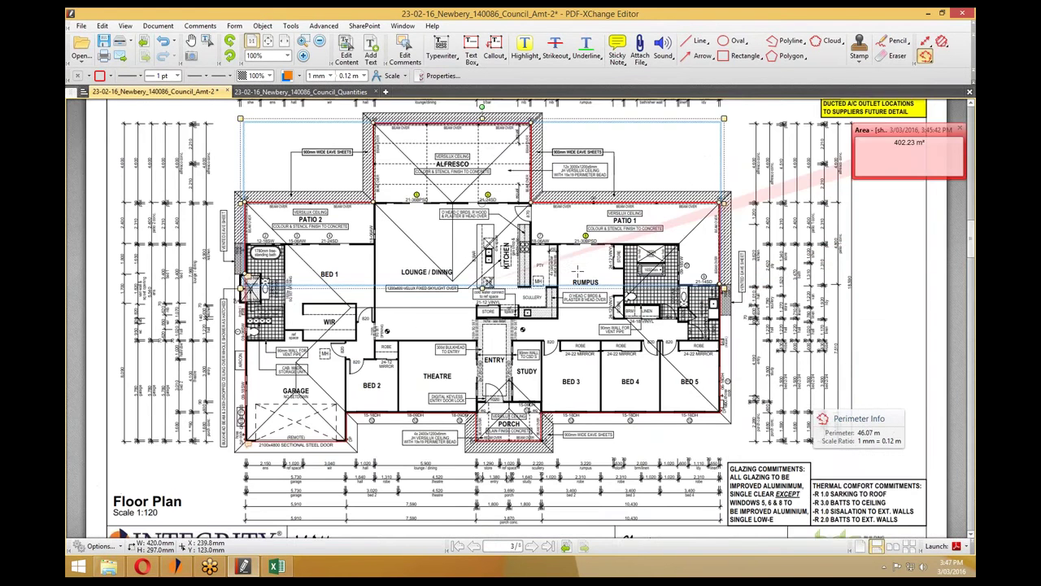
scroll(549, 344, up, 3)
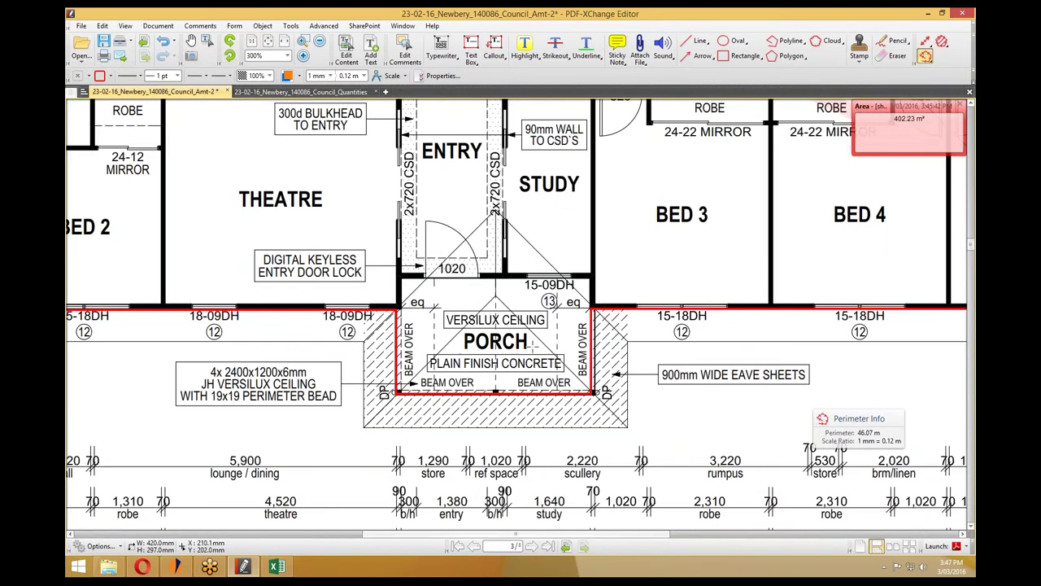
click(595, 310)
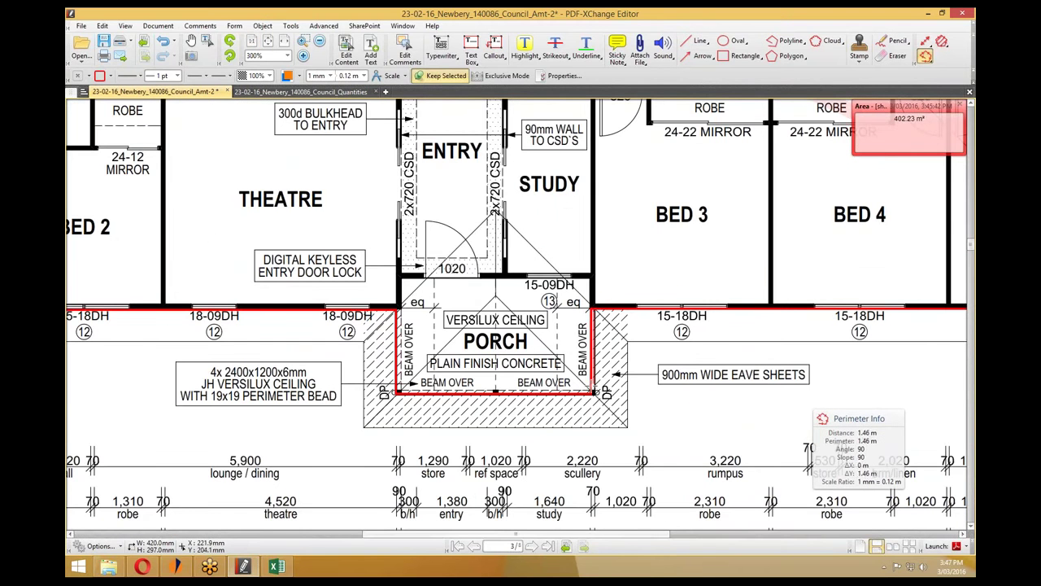
click(595, 394)
click(397, 393)
double_click(396, 309)
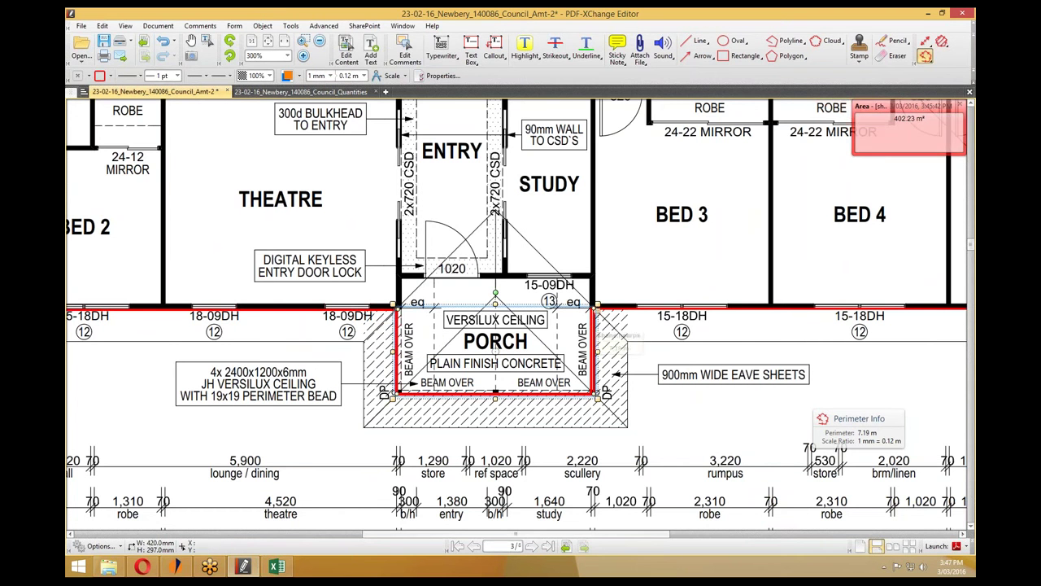
click(109, 567)
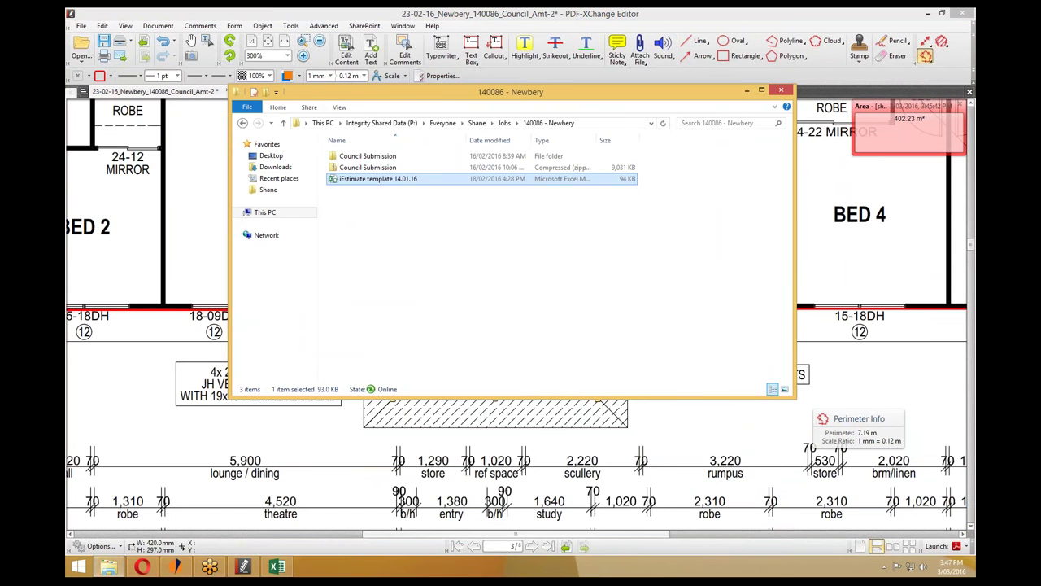
key(alt+Tab)
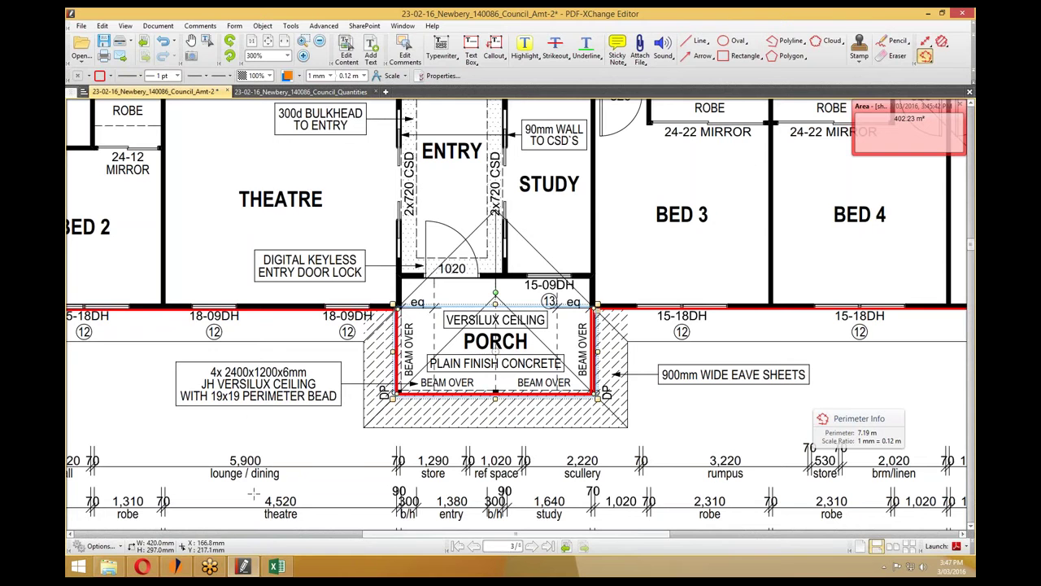
click(179, 566)
click(162, 39)
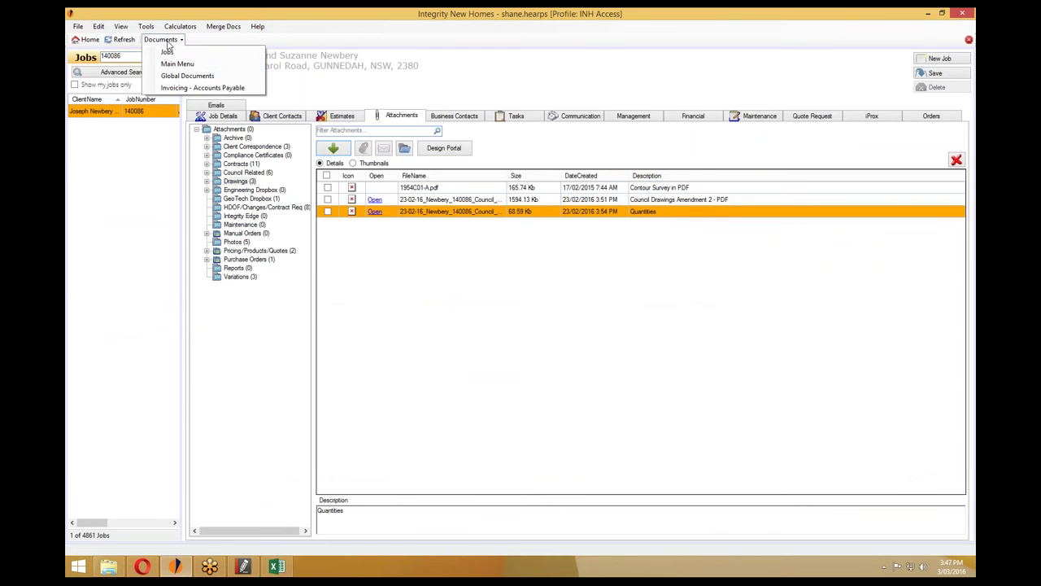
click(171, 72)
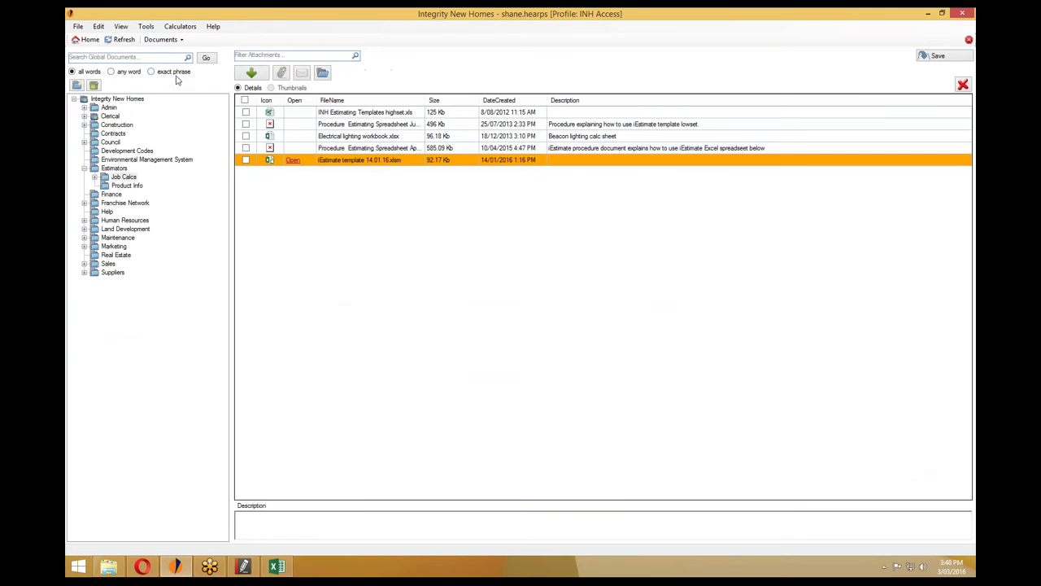
click(119, 168)
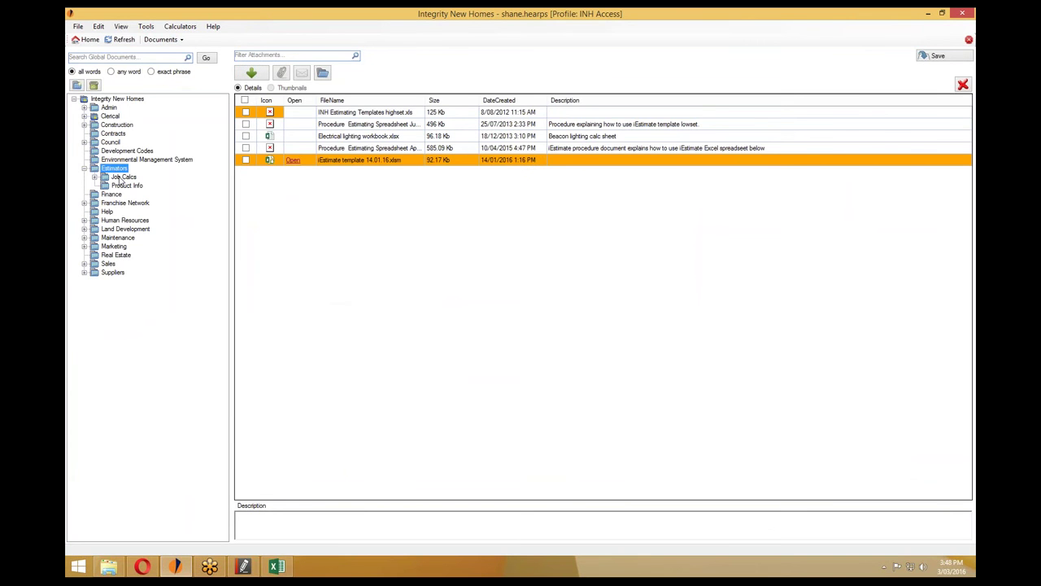
click(120, 177)
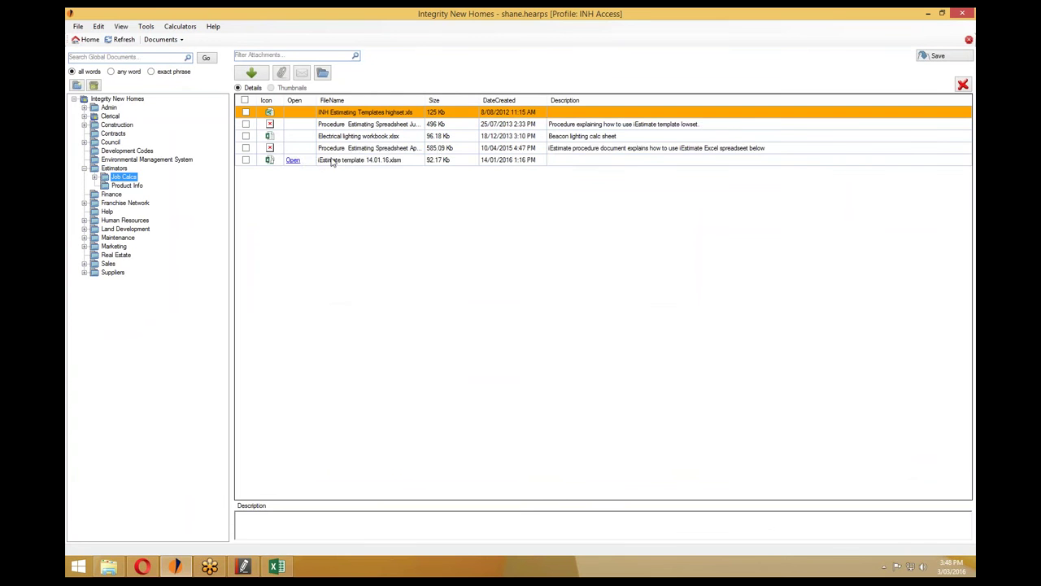
click(332, 161)
click(94, 178)
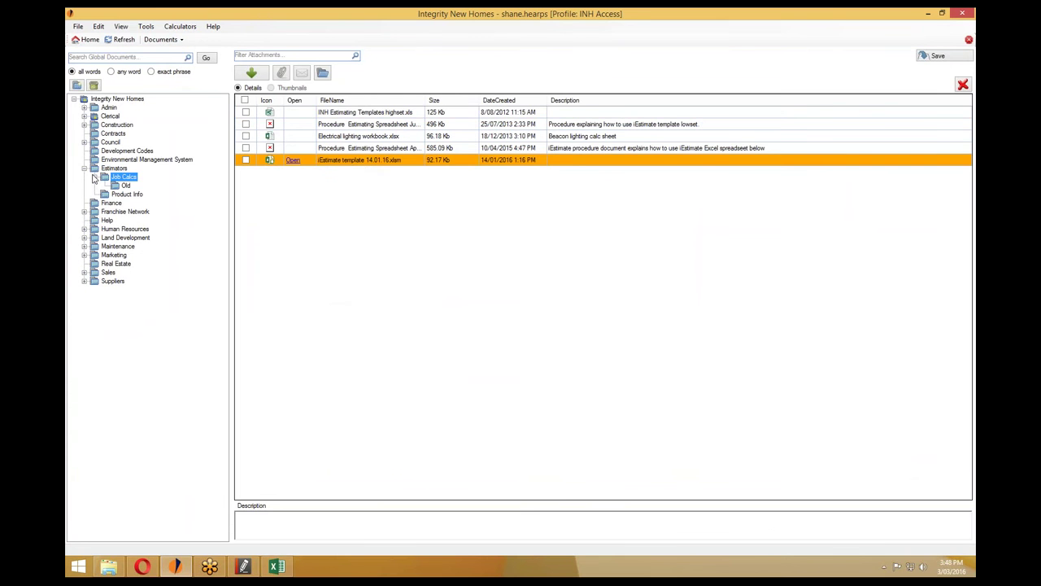
click(118, 187)
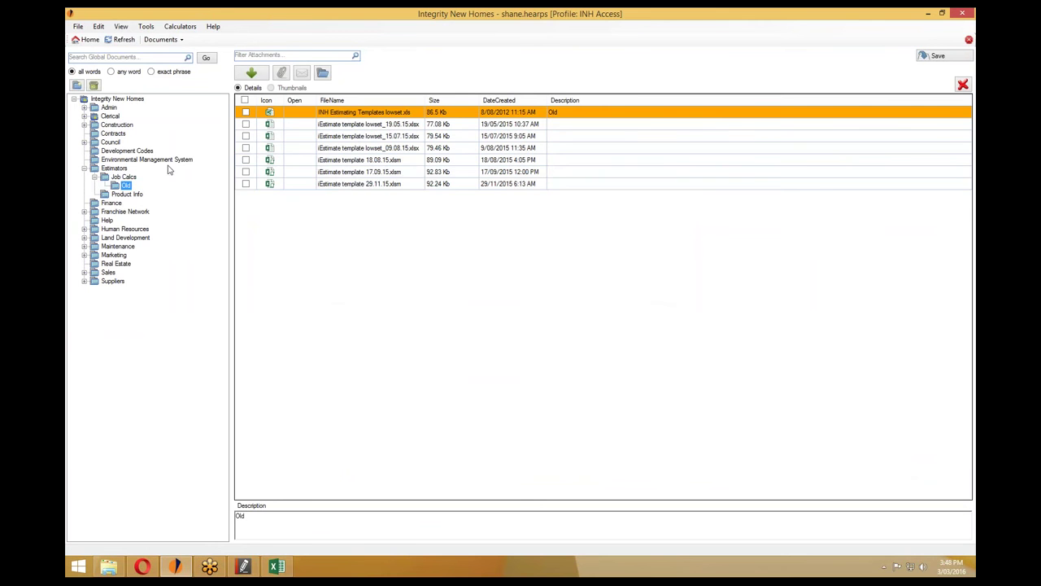
click(116, 179)
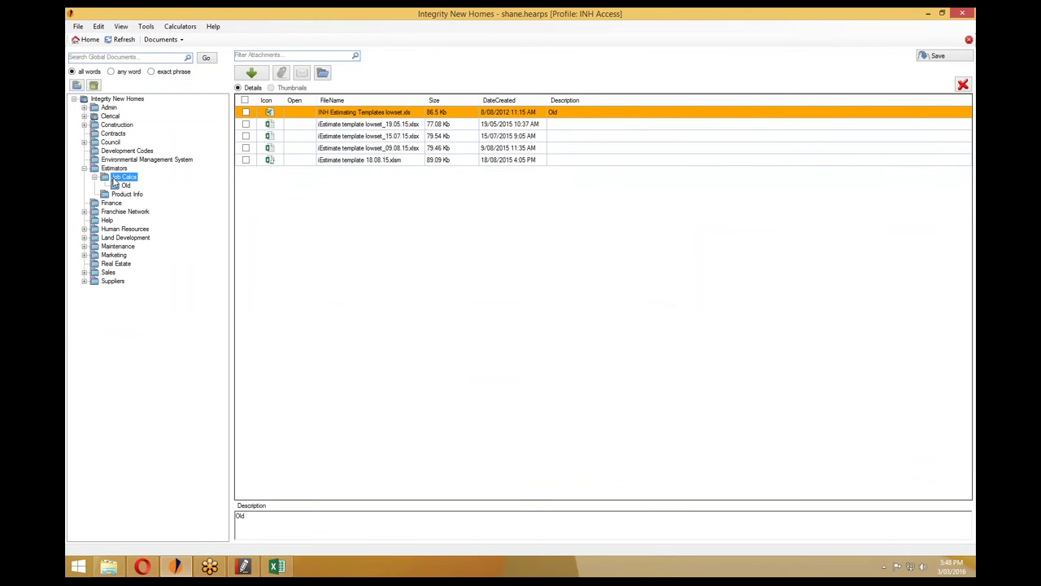
click(170, 40)
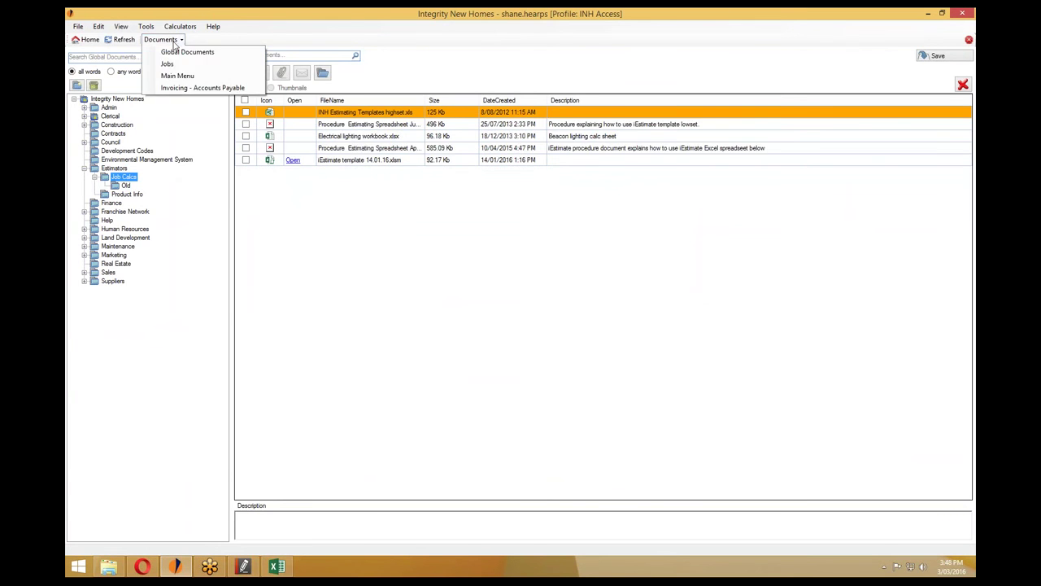
click(167, 74)
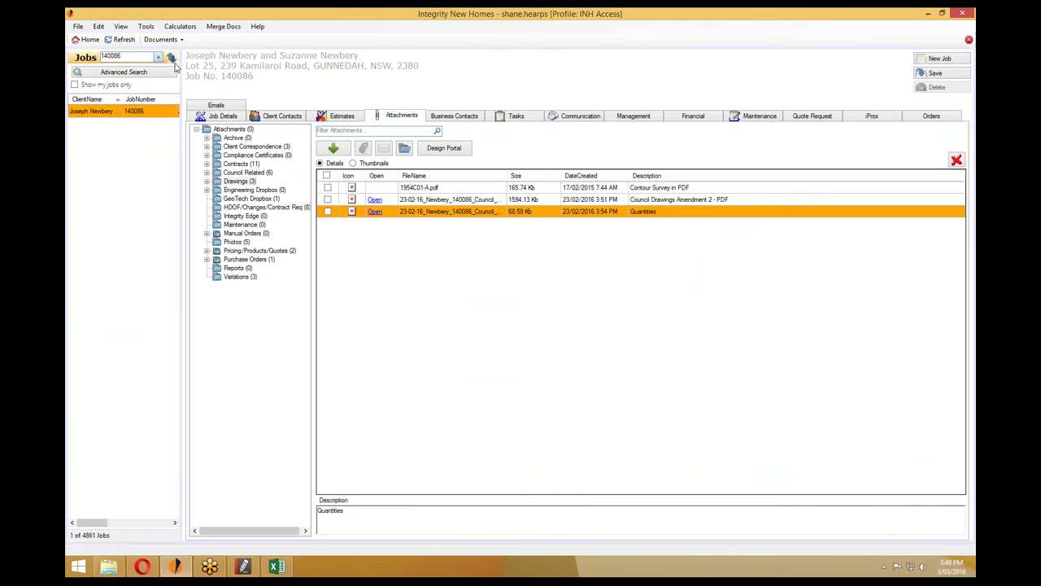
click(243, 567)
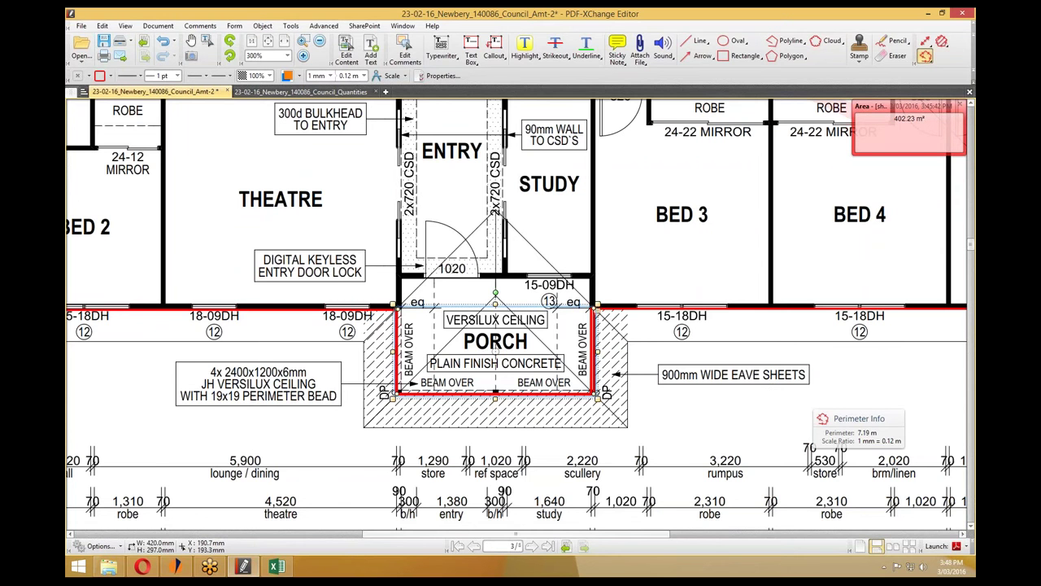
Read the 46.07 m eaves perimeter and enter 46.07+ in Calculator.
scroll(598, 312, down, 4)
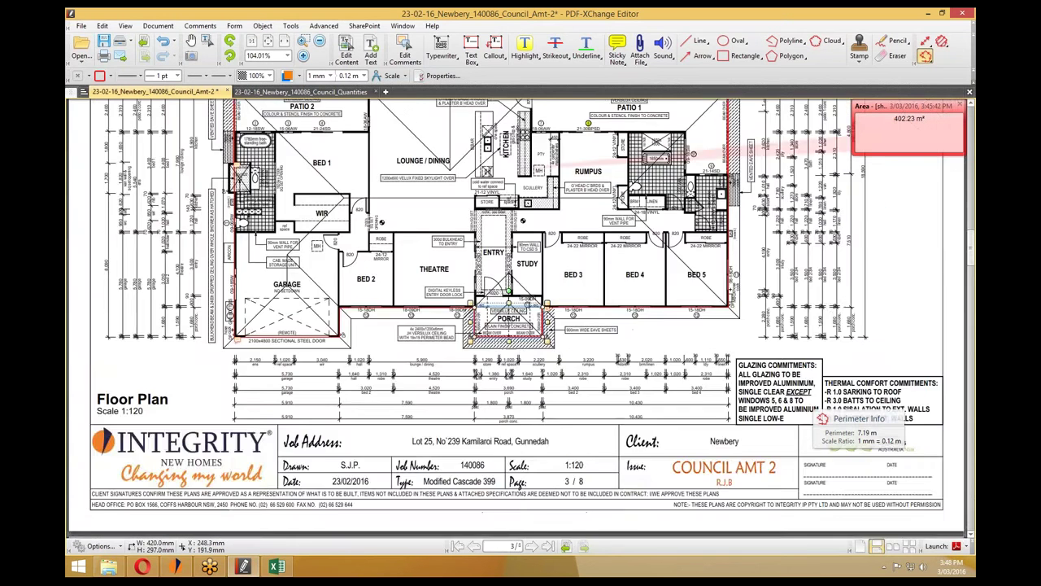
scroll(597, 312, up, 3)
scroll(730, 202, up, 3)
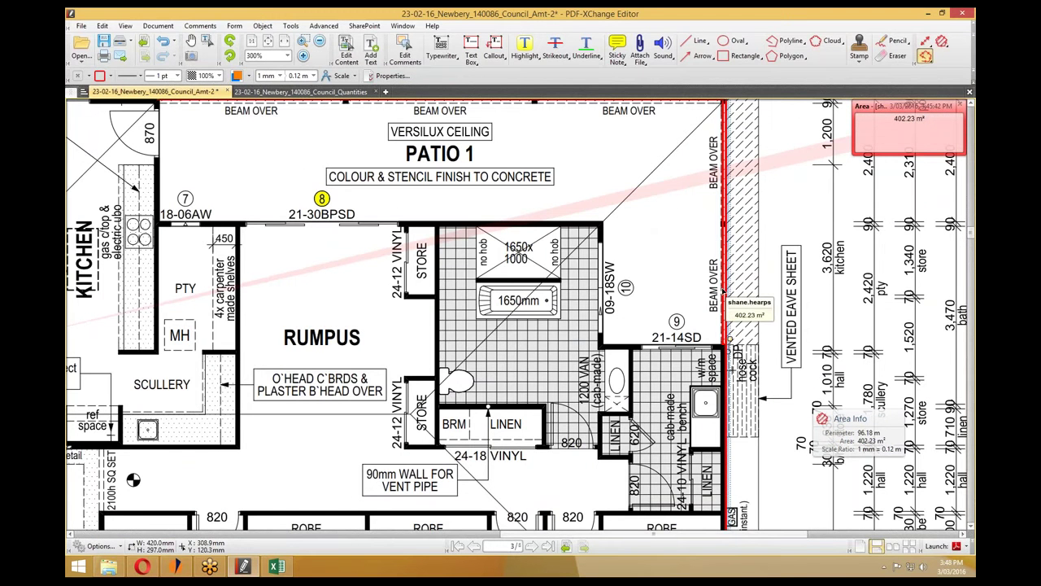
click(723, 291)
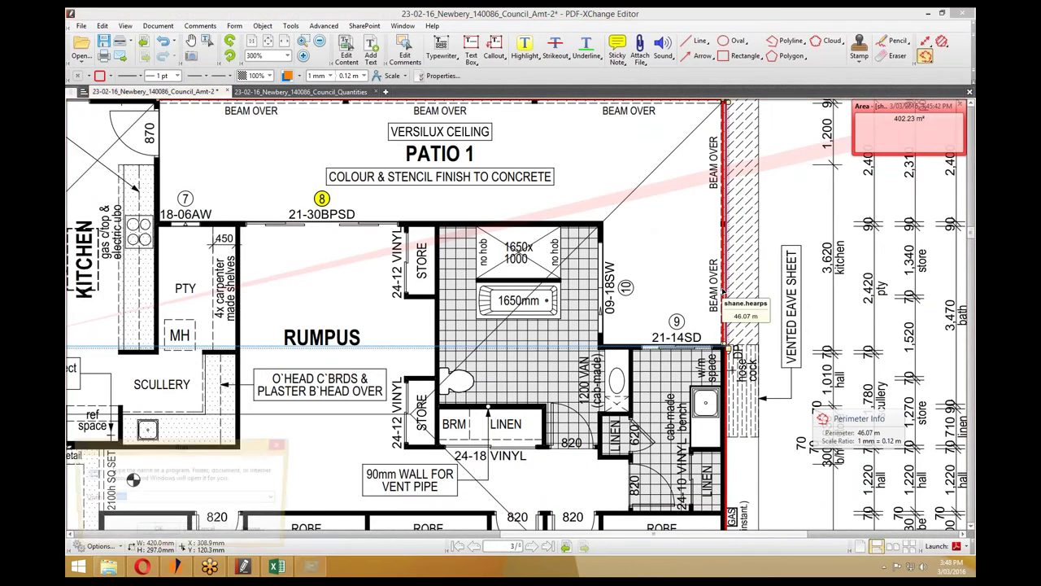
key(super+r)
text(calc)
key(Return)
text(46.07+)
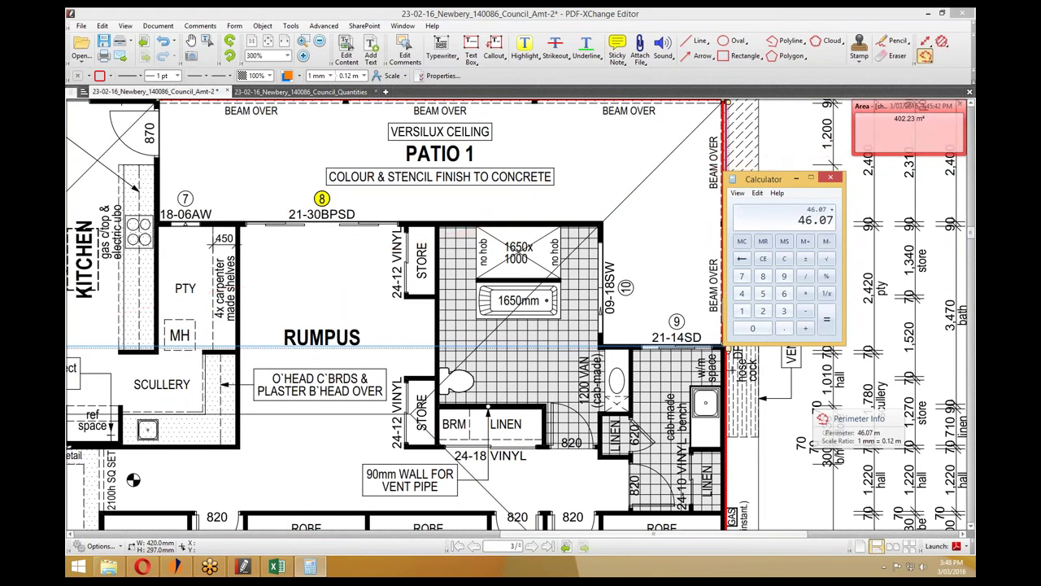
Add the porch's 7.19 m for 53.26 and type it into Alfresco/Porch cell B285.
click(723, 290)
scroll(586, 213, down, 5)
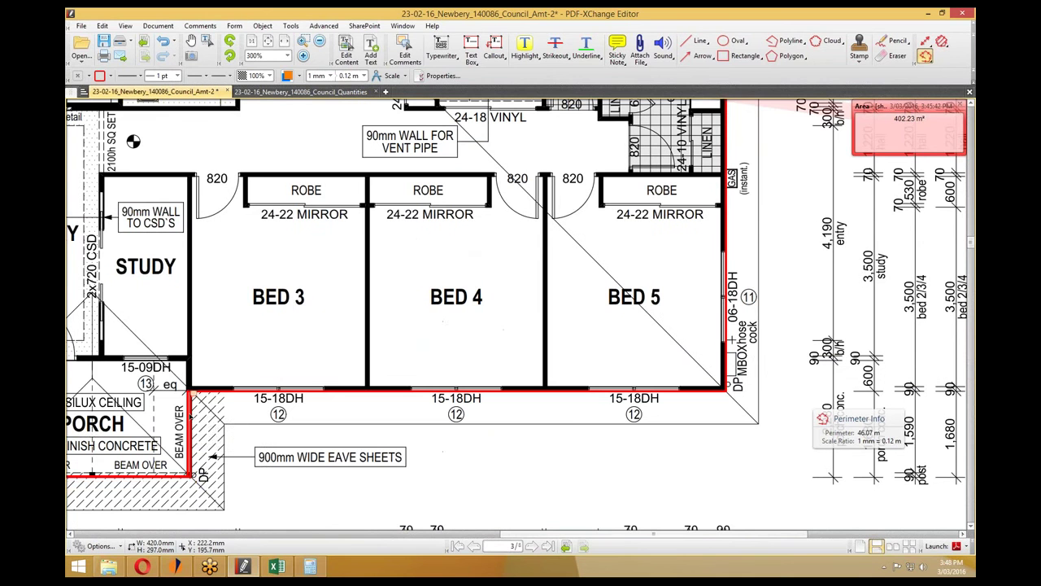
click(191, 417)
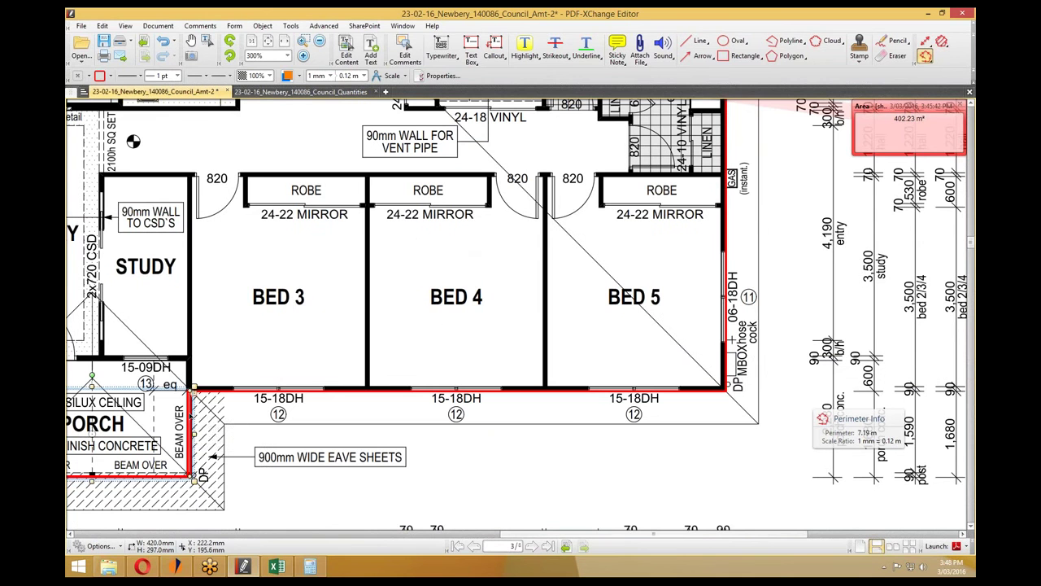
click(311, 567)
text(7.19)
key(Return)
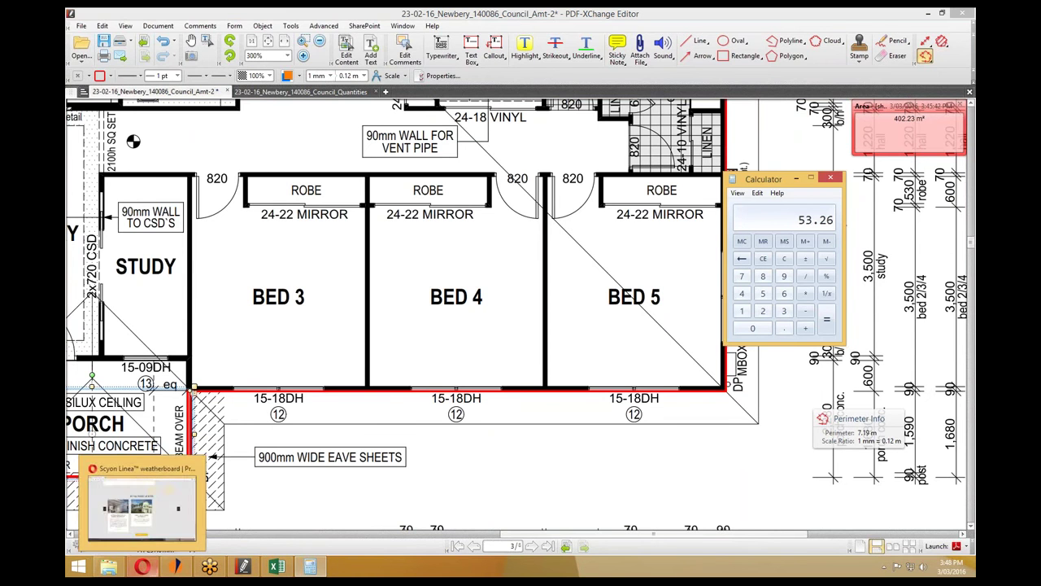
click(291, 562)
click(236, 346)
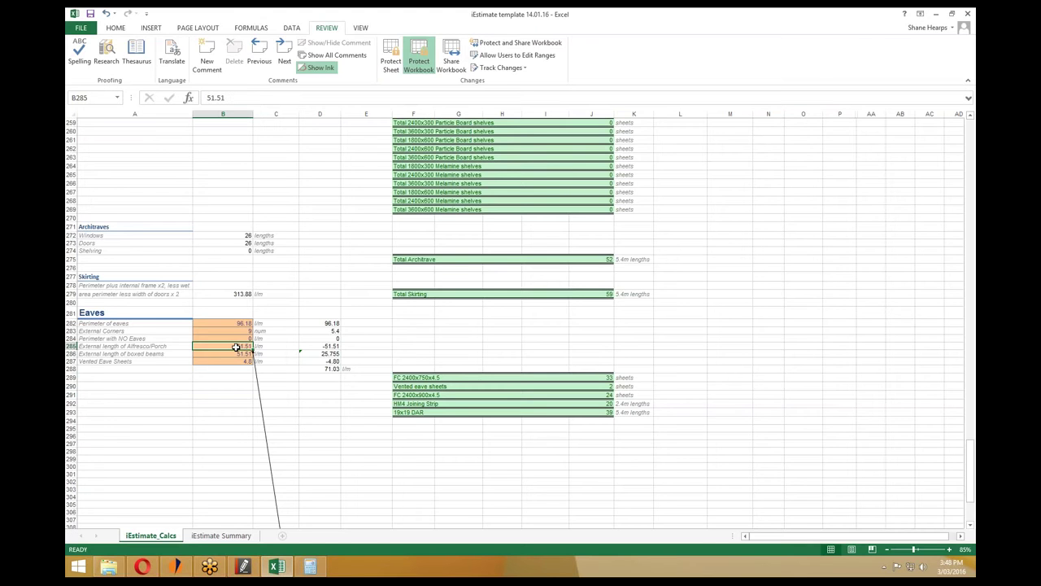
text(53.)
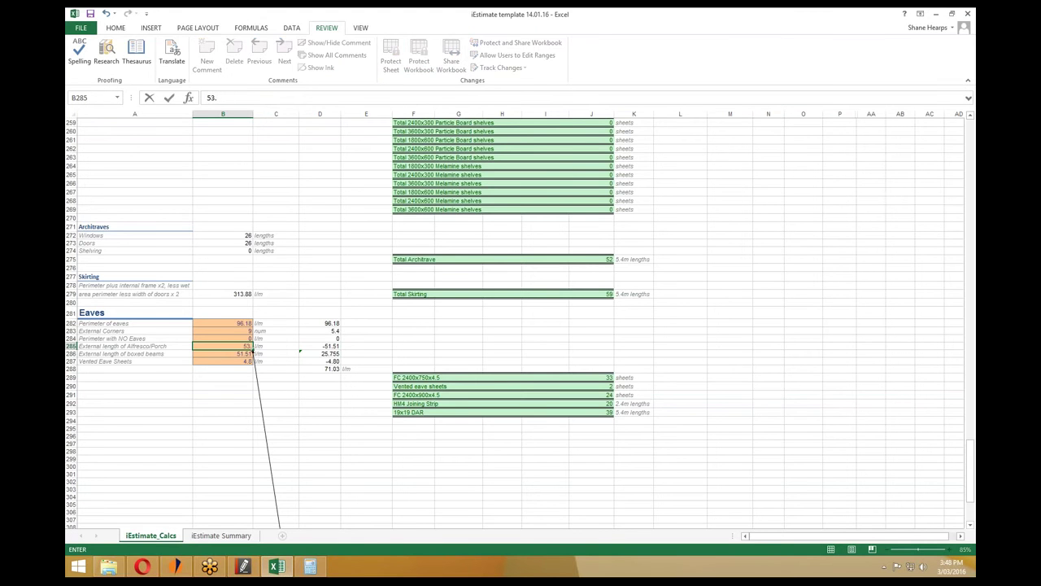
text(26)
Confirm 53.26 in B285, check boxed beams cell B286, and return to the floor plan.
key(Return)
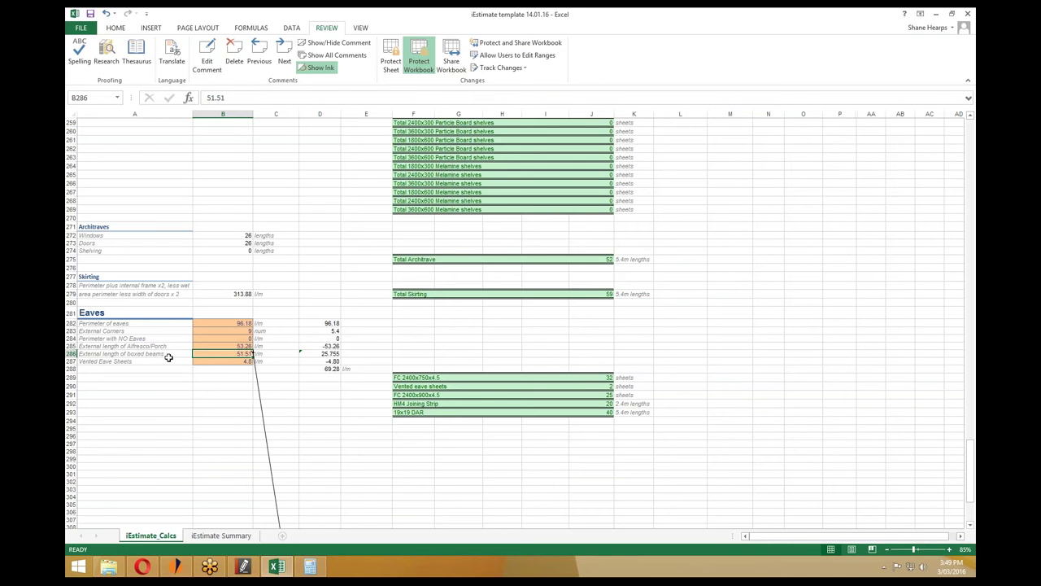
click(169, 355)
click(204, 356)
click(243, 566)
Review the floor plan's Alfresco, patios and porch, then minimize PDF-XChange Editor.
scroll(353, 284, down, 3)
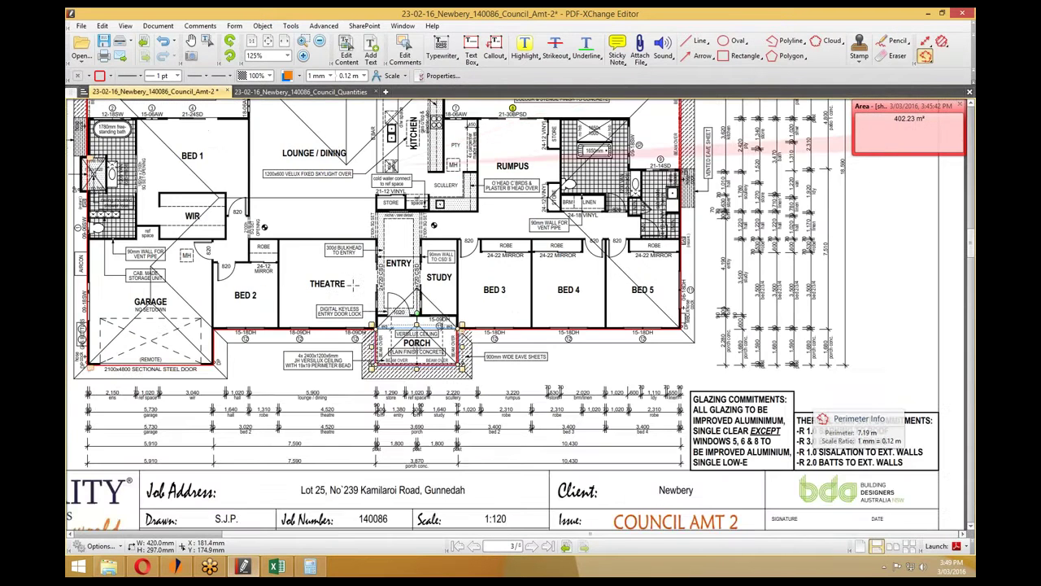
scroll(353, 284, up, 3)
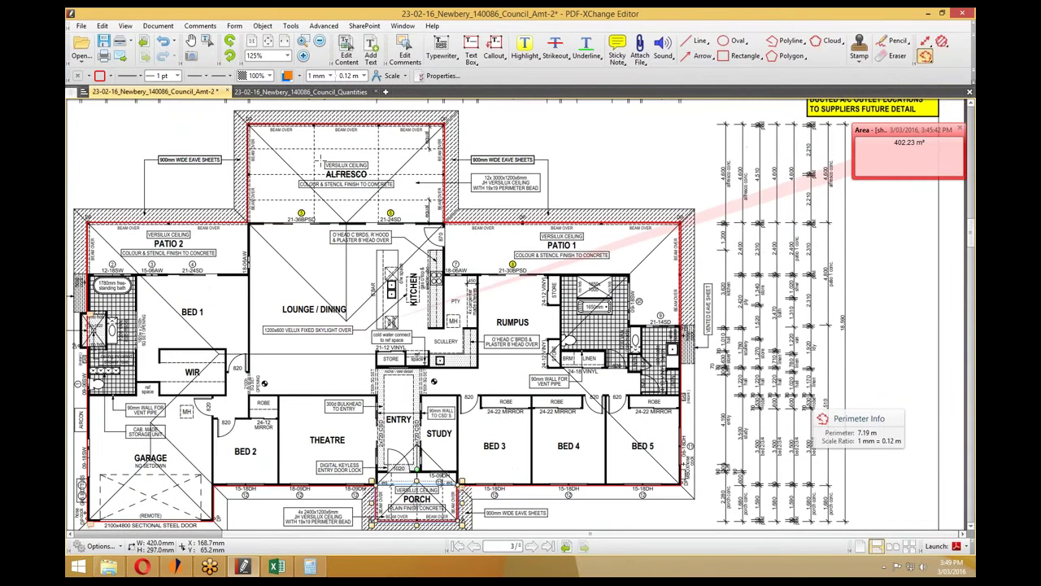
scroll(321, 159, down, 3)
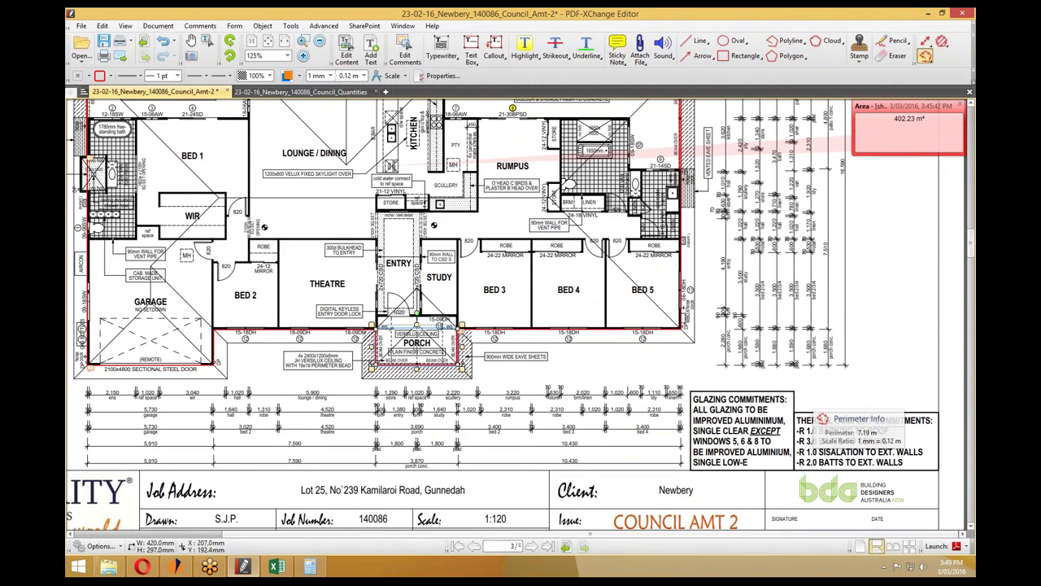
scroll(419, 330, up, 3)
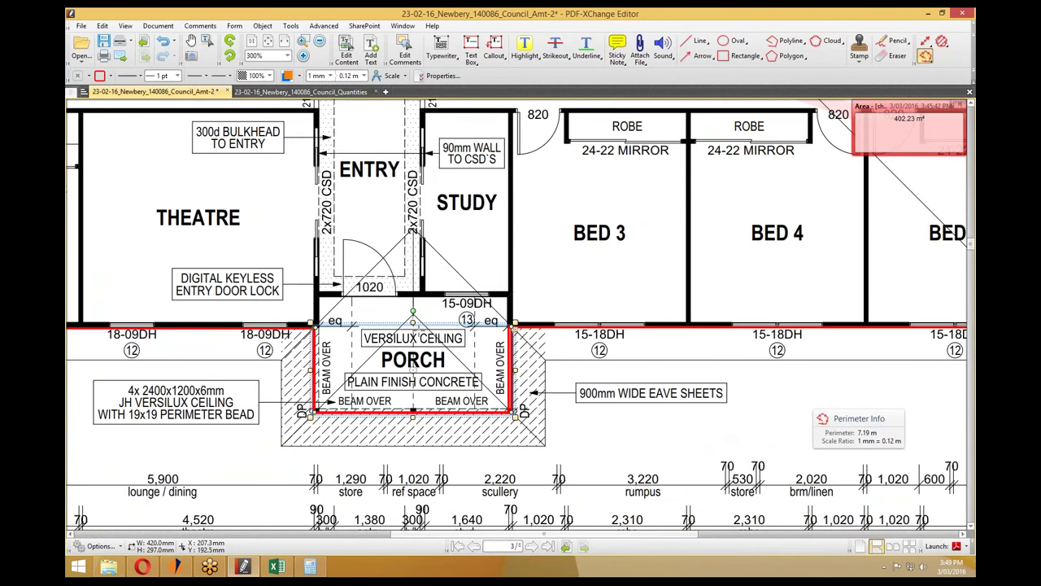
scroll(419, 330, down, 3)
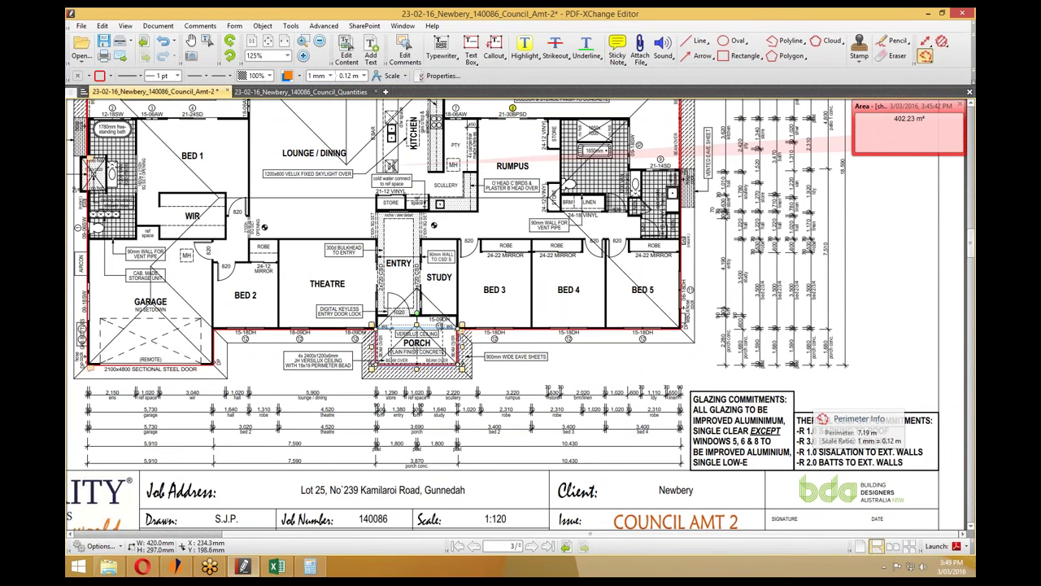
scroll(407, 339, up, 3)
scroll(126, 255, up, 3)
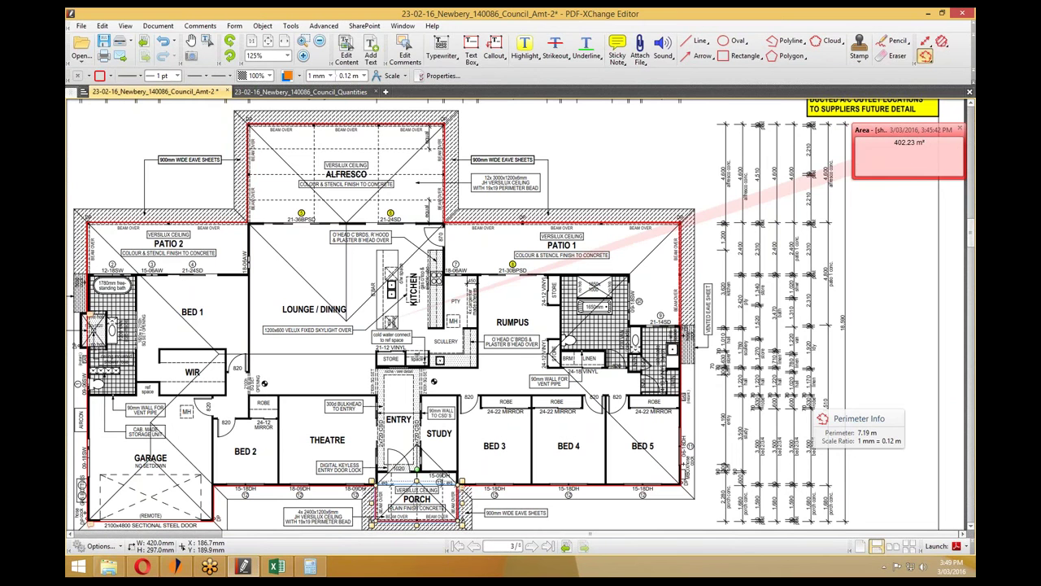
click(928, 12)
Enter 53.26 as the boxed beams external length in cell B286.
click(225, 357)
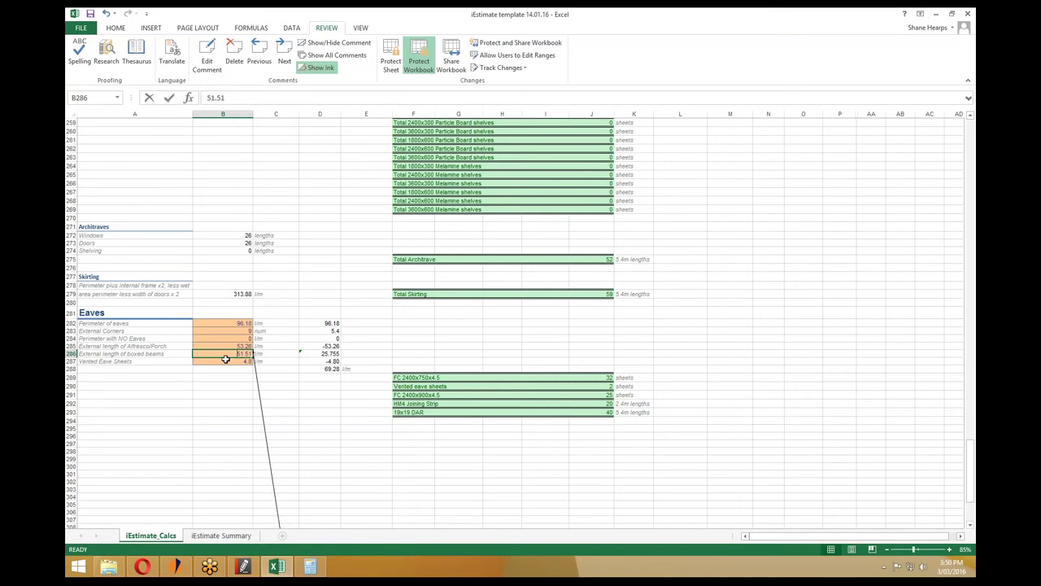
text(53.26)
key(Return)
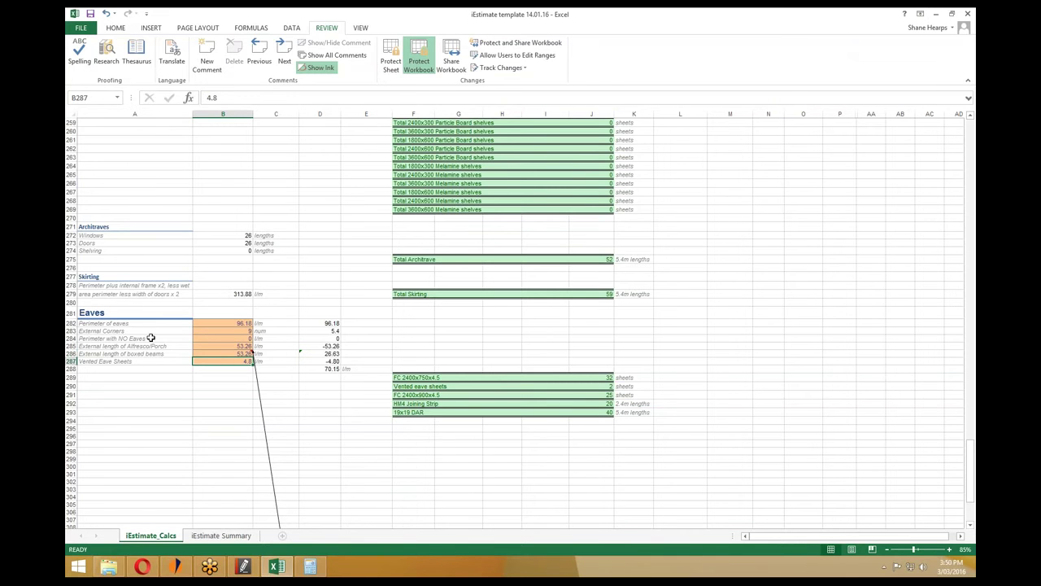
Bring the PDF-XChange floor plan back up and scroll down it.
click(248, 568)
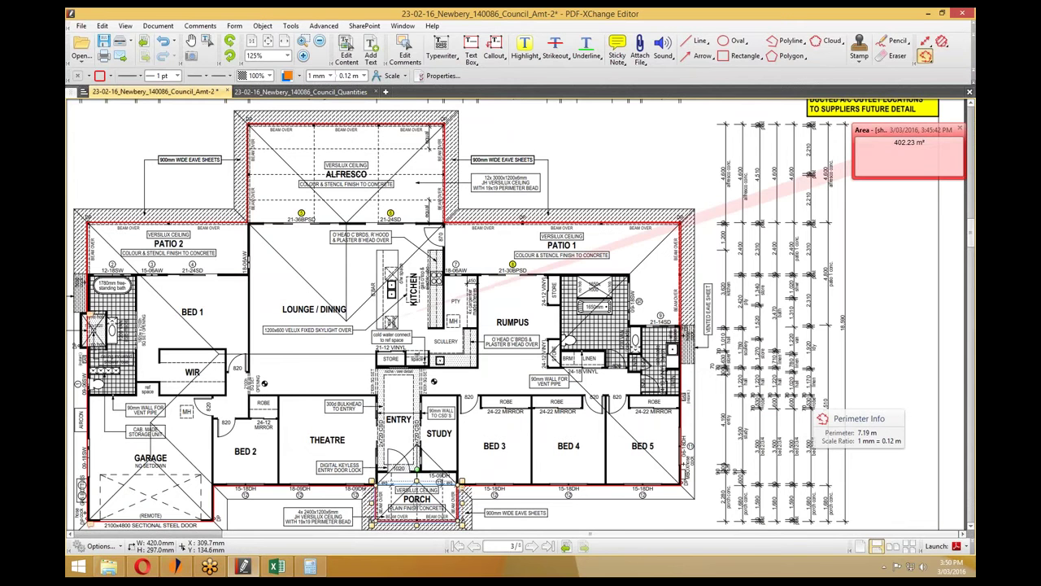
mouse_move(682, 332)
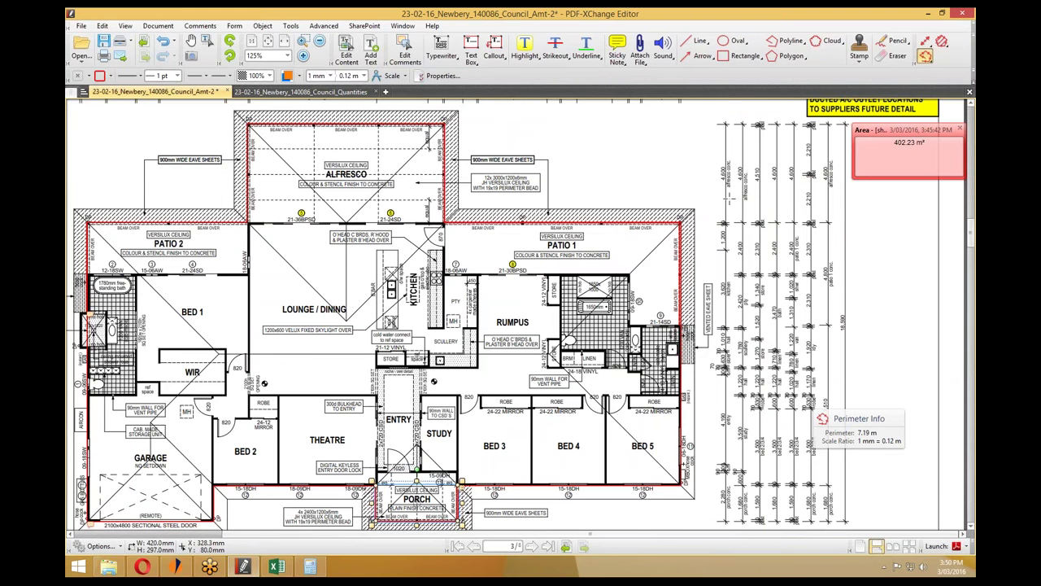
scroll(689, 331, down, 1)
click(932, 14)
click(322, 330)
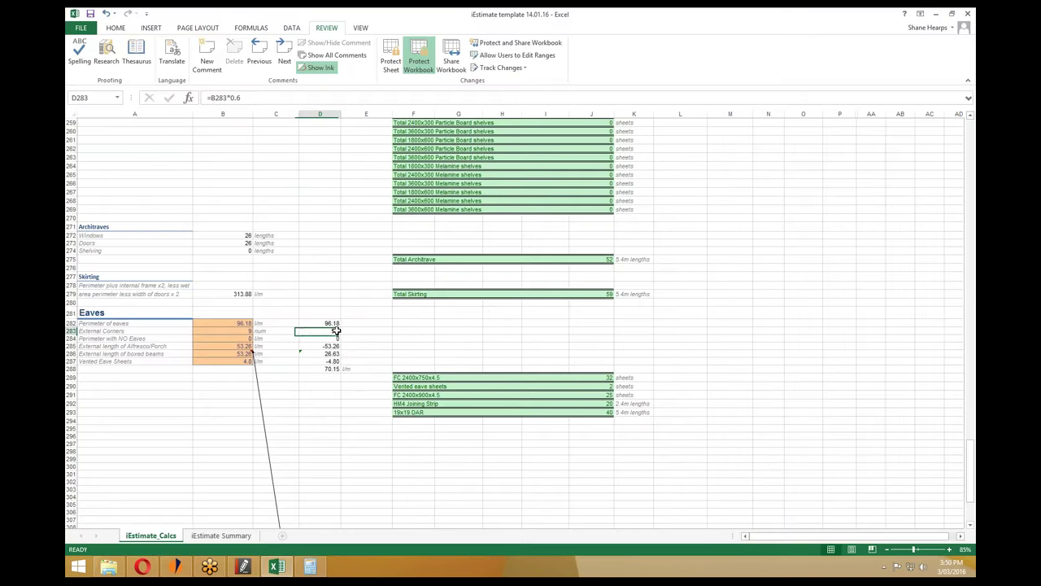
scroll(325, 350, up, 7)
scroll(266, 356, up, 2)
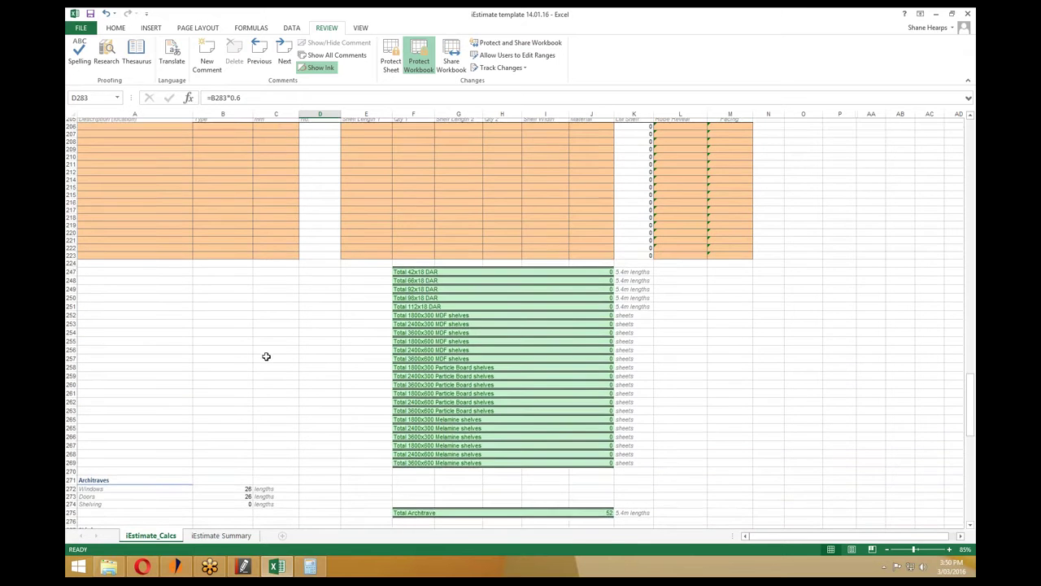
scroll(234, 403, up, 6)
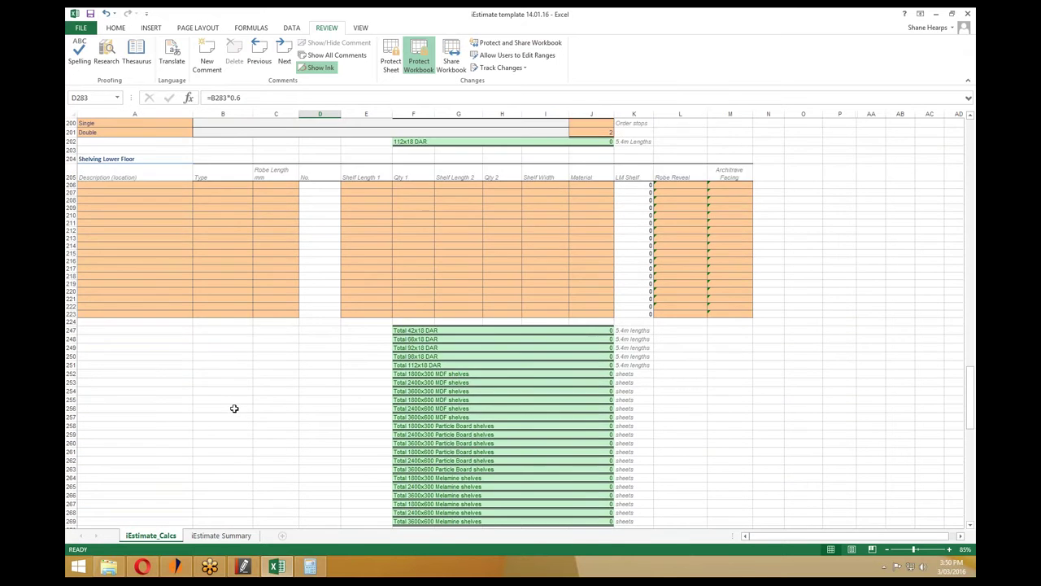
click(160, 268)
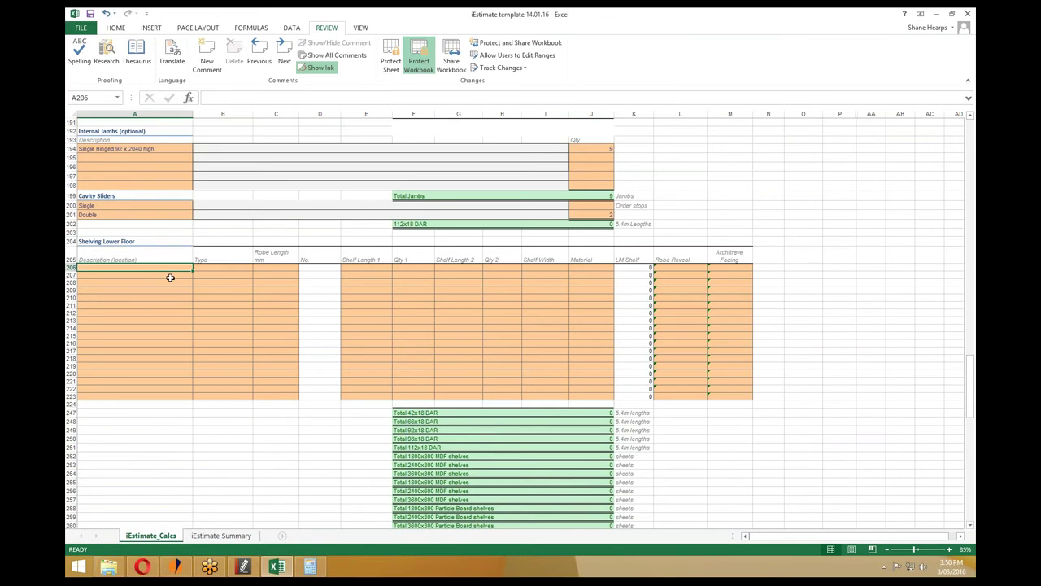
key(Return)
click(212, 266)
click(168, 266)
click(198, 265)
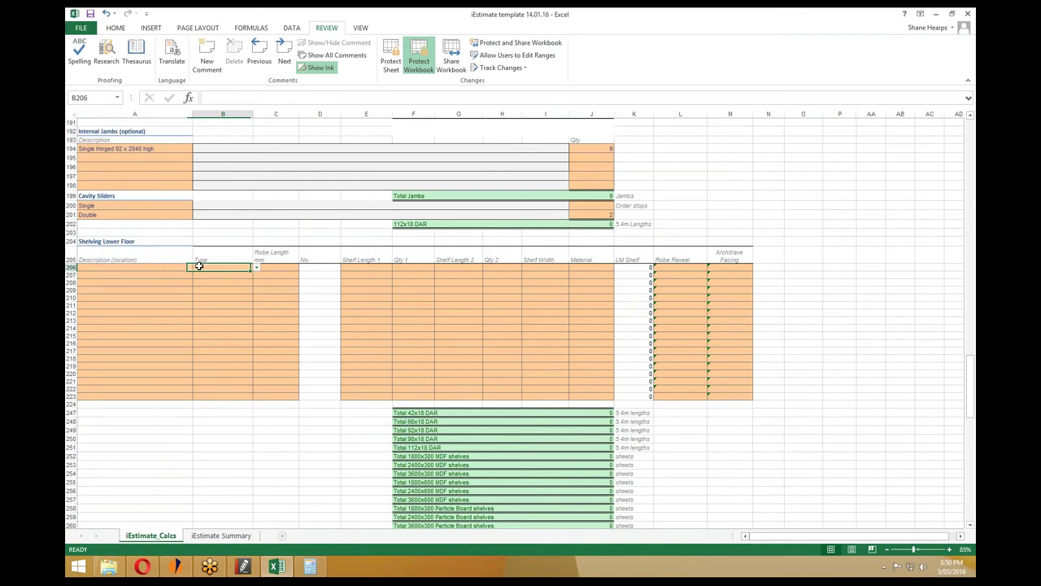
scroll(135, 265, up, 4)
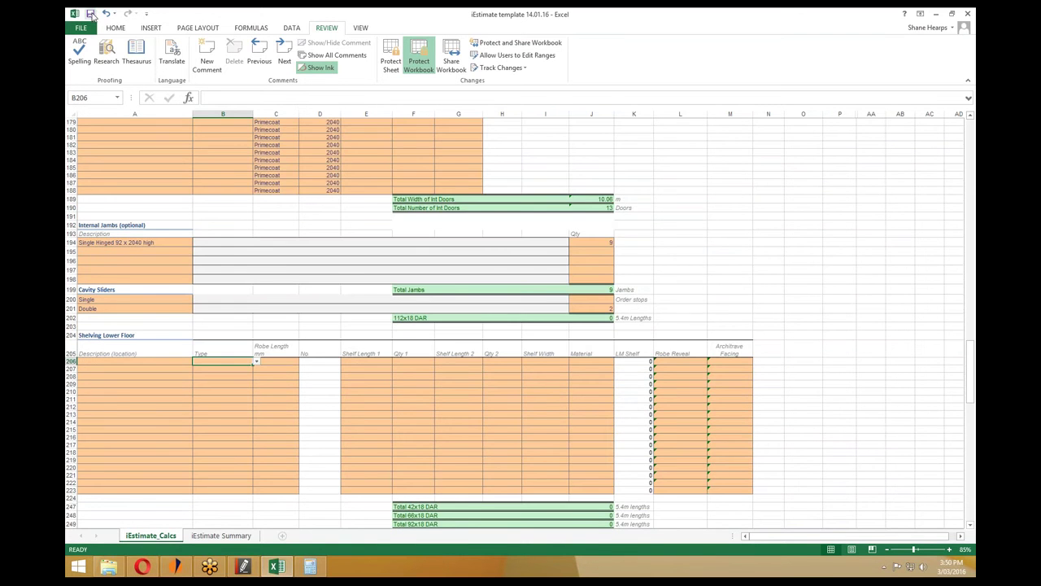
scroll(204, 372, down, 3)
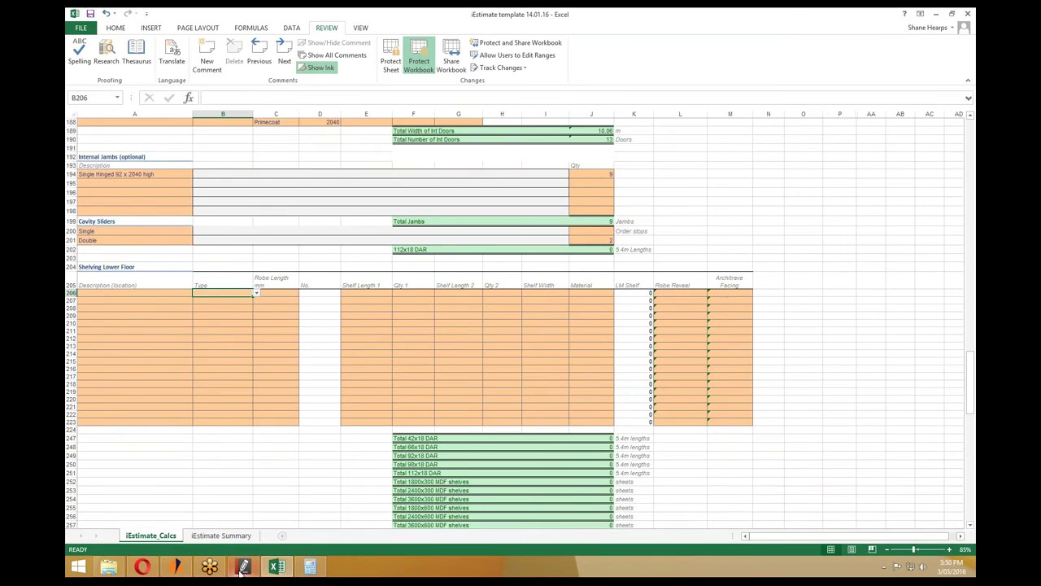
click(251, 563)
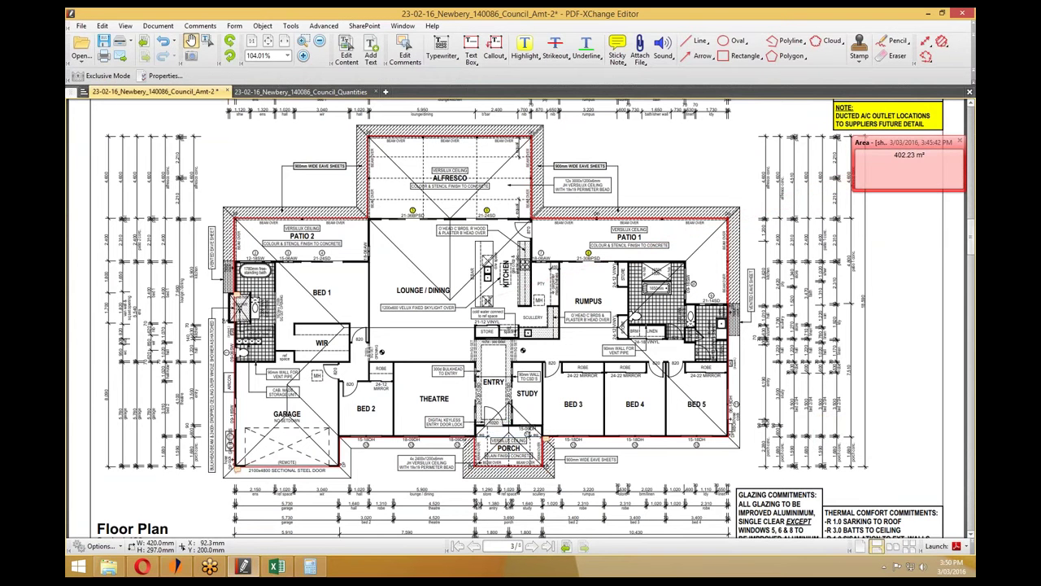
In Integrity New Homes, go to Global Documents and open the Construction > Details folder.
click(176, 566)
click(161, 39)
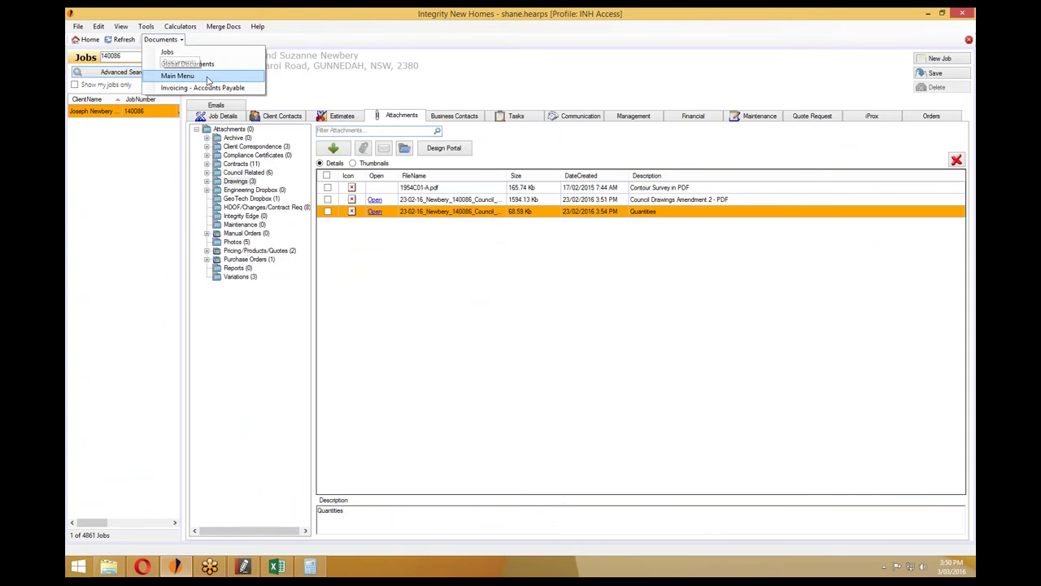
click(186, 65)
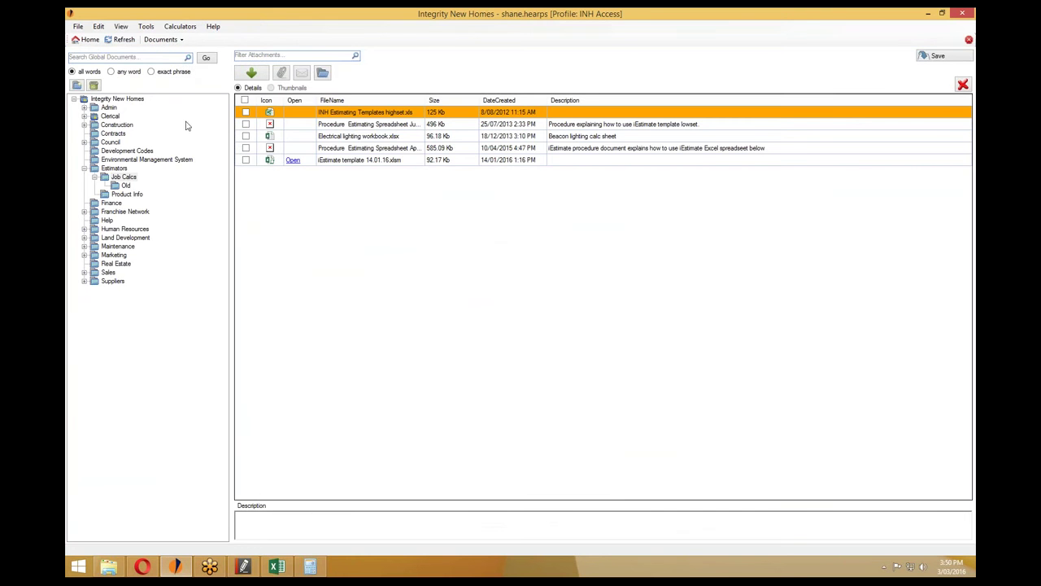
click(84, 125)
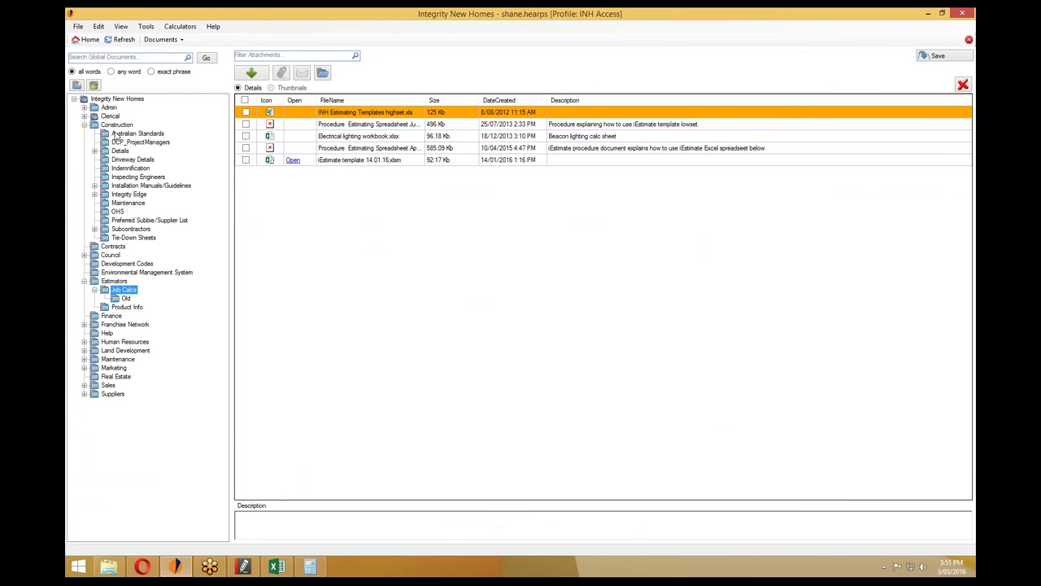
click(118, 151)
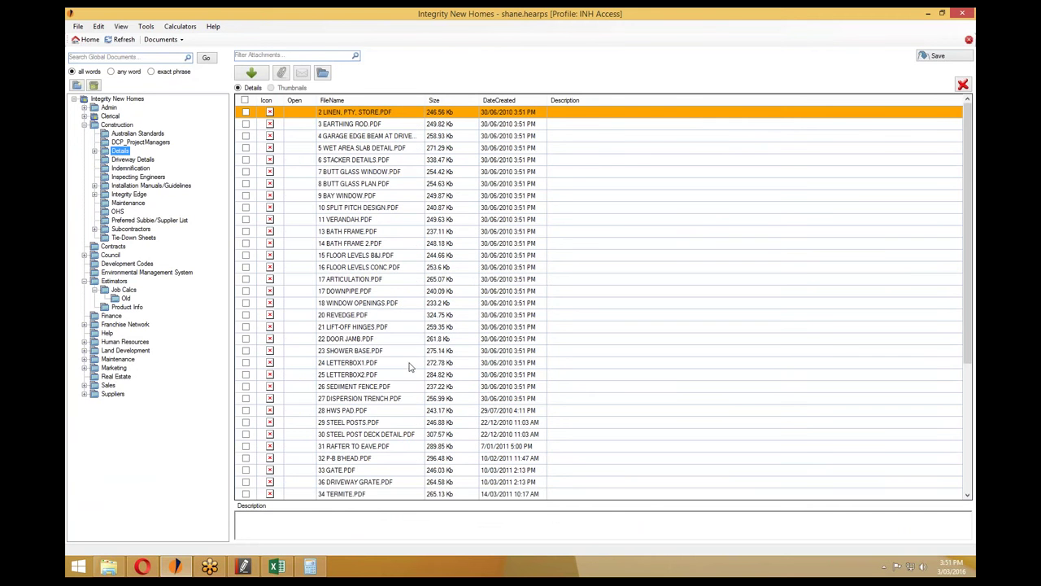
Download the 2 LINEN, PTY, STORE drawing, then minimize it.
click(345, 147)
scroll(346, 147, down, 6)
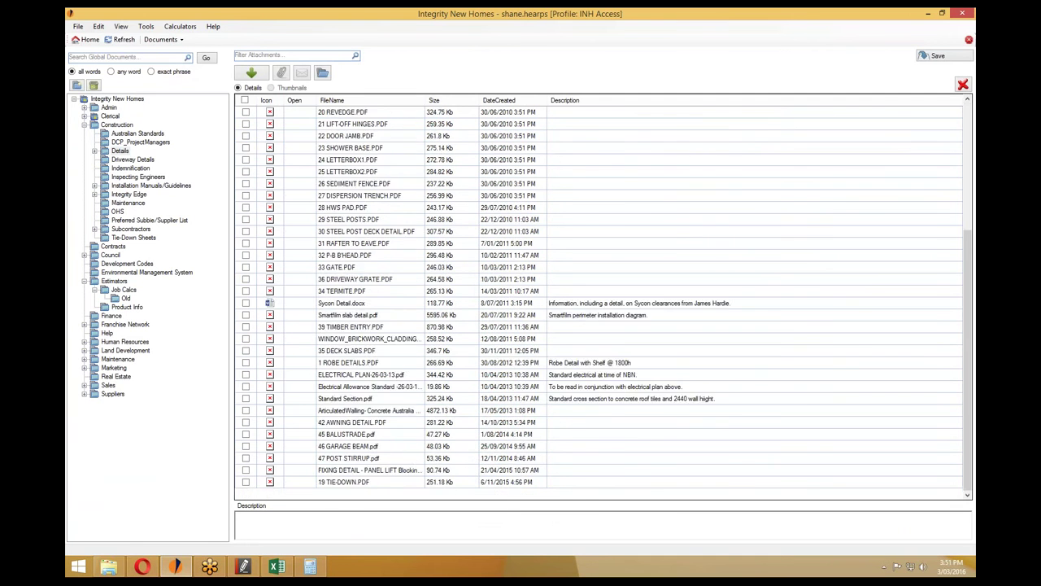
scroll(346, 244, up, 6)
click(346, 112)
click(252, 72)
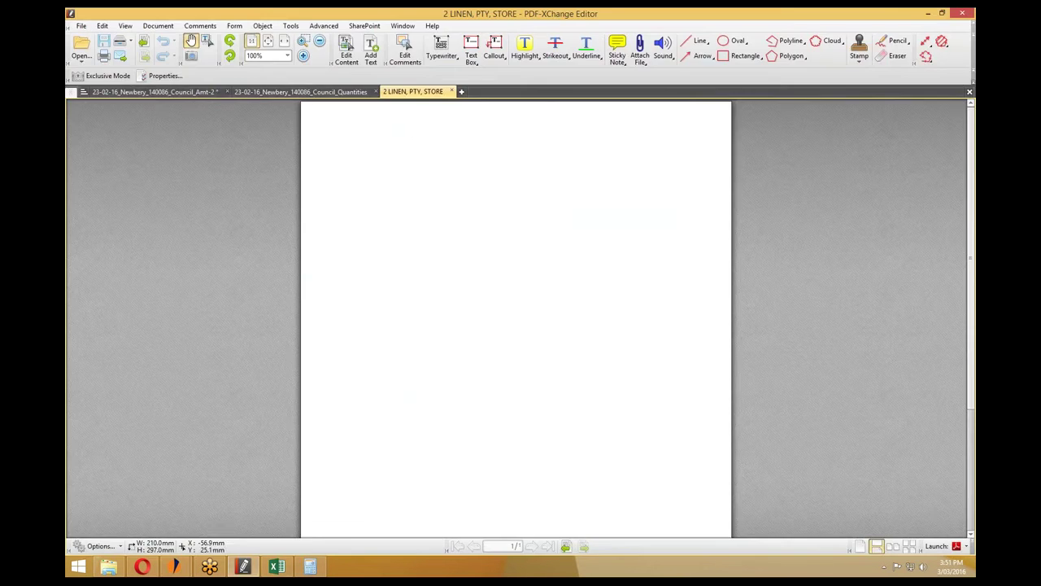
click(928, 13)
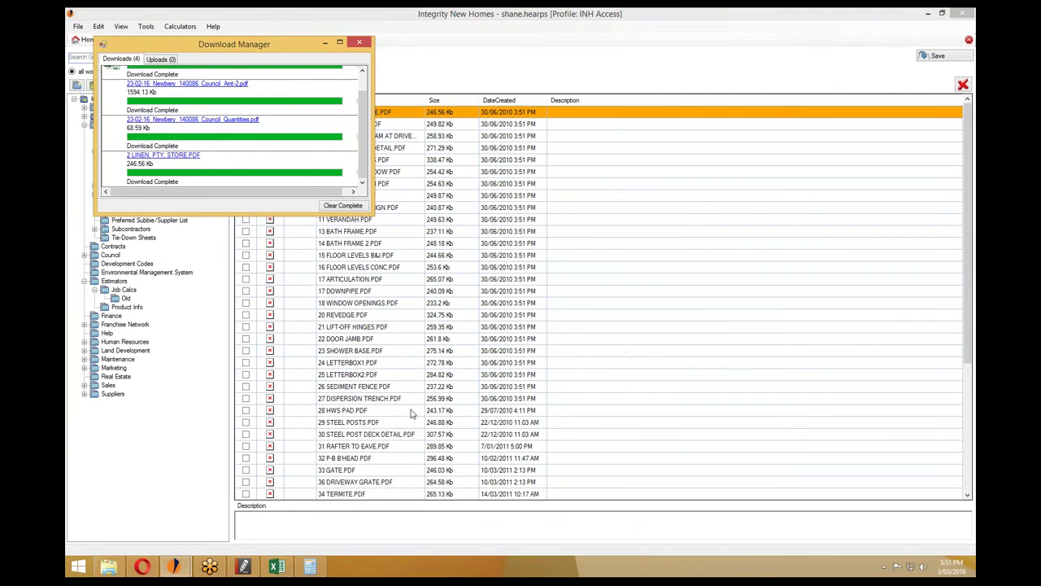
Download 1 ROBE DETAILS.PDF and open it from the Download Manager.
click(386, 422)
scroll(386, 426, down, 5)
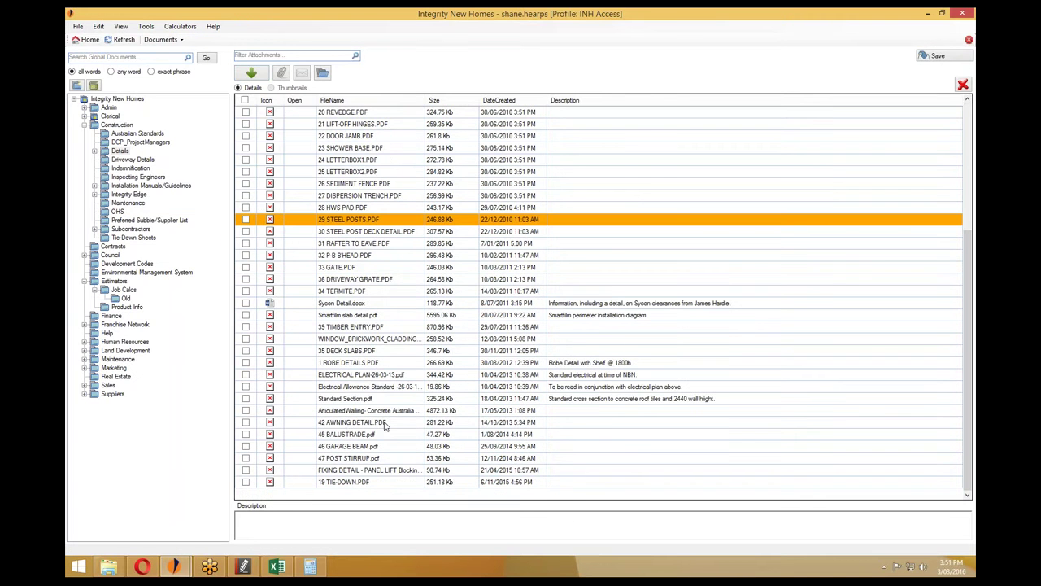
double_click(350, 365)
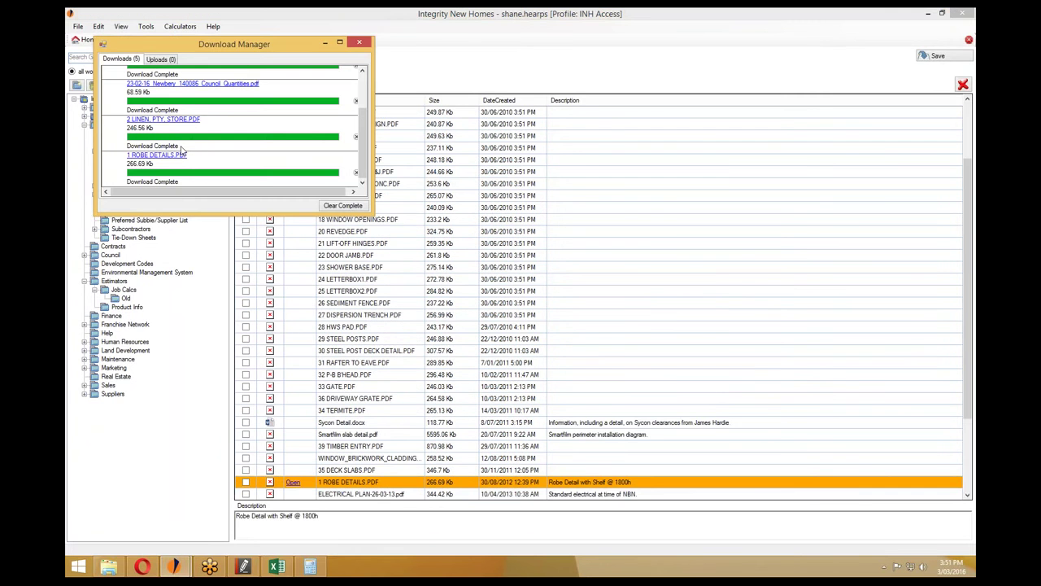
click(182, 154)
scroll(491, 416, down, 2)
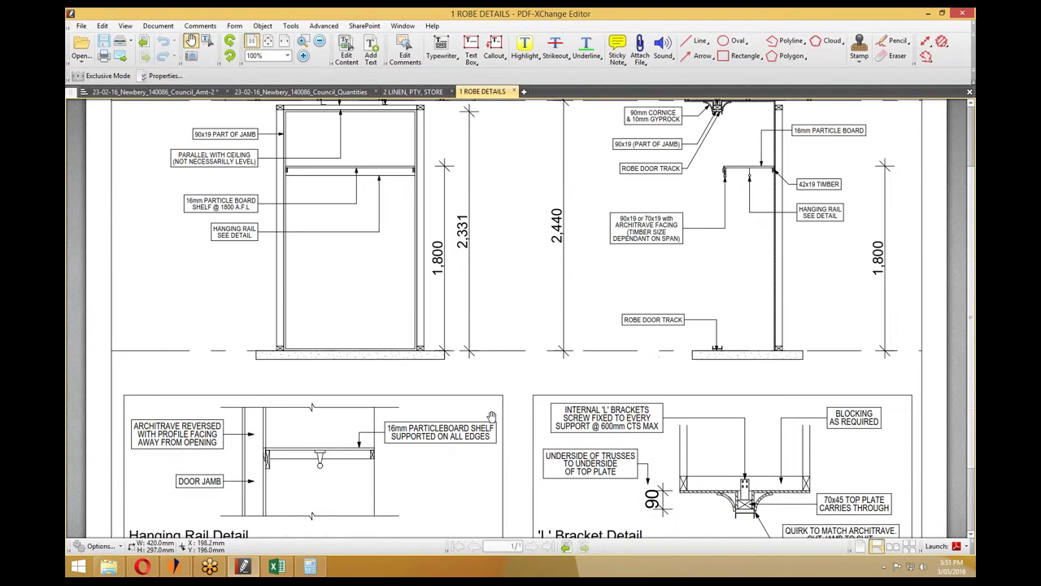
scroll(491, 416, down, 2)
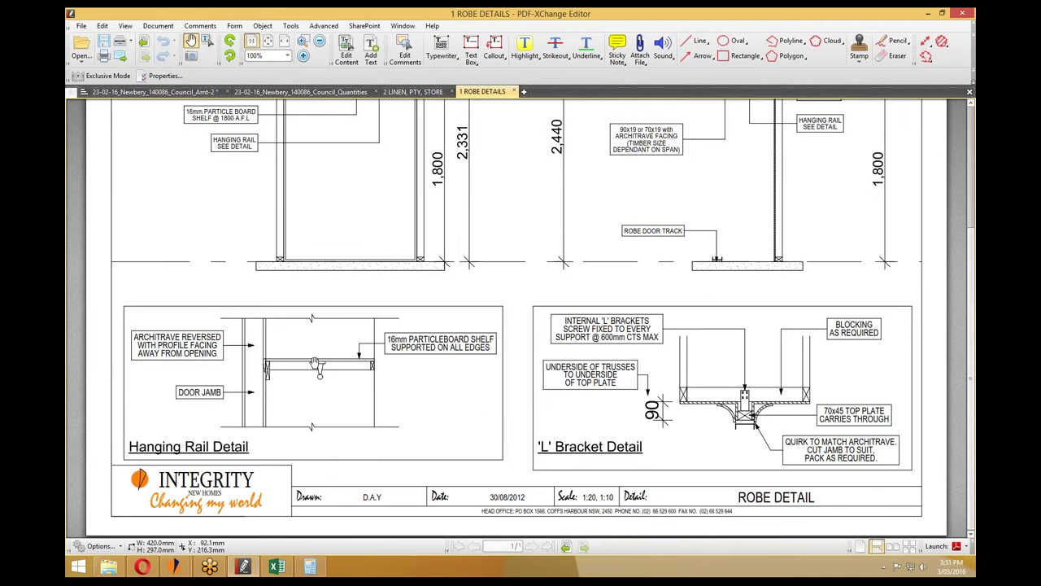
scroll(466, 338, up, 4)
key(ctrl+0)
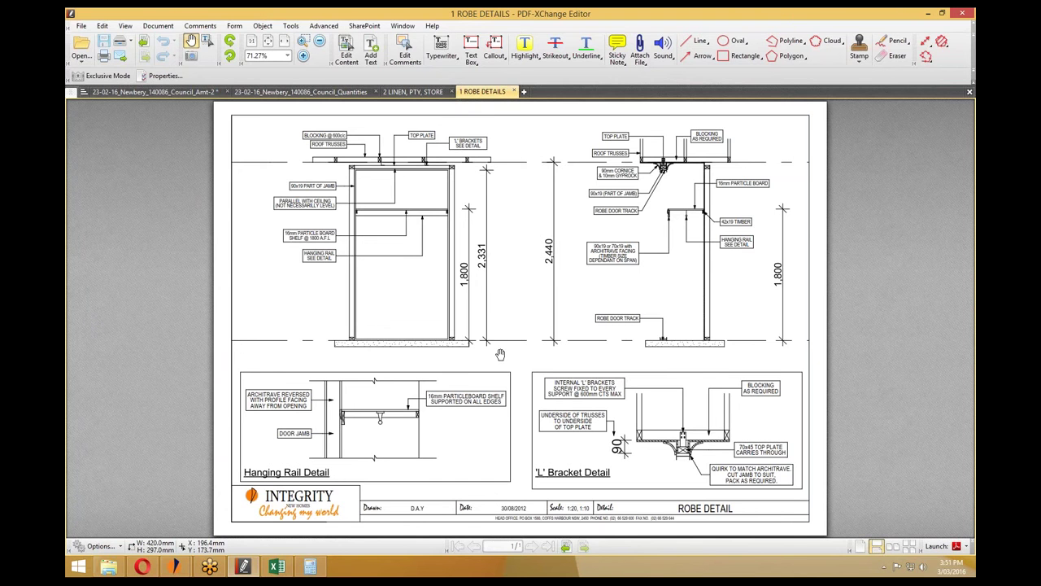
scroll(282, 244, up, 1)
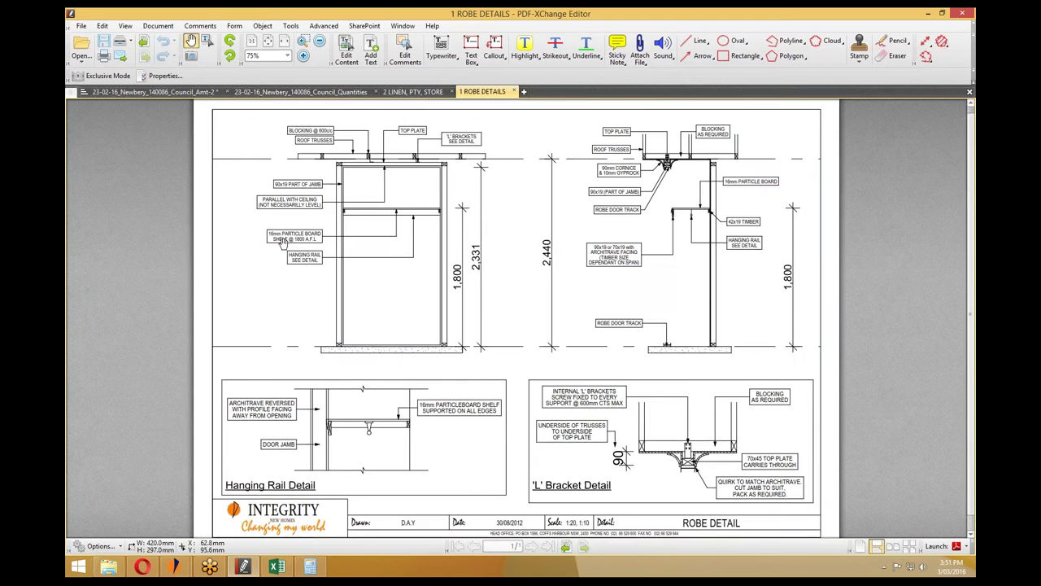
scroll(296, 241, up, 1)
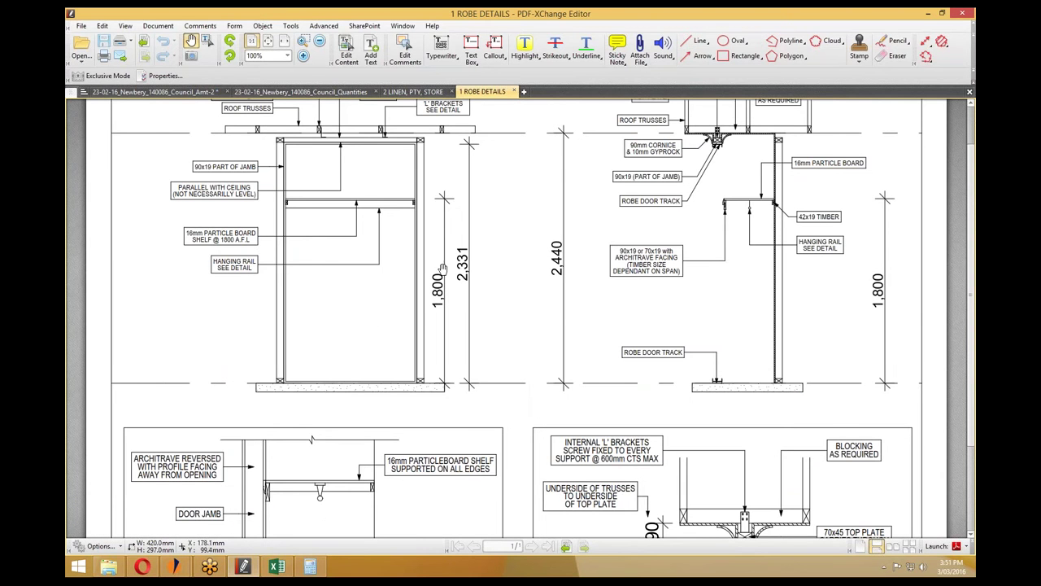
scroll(374, 358, down, 3)
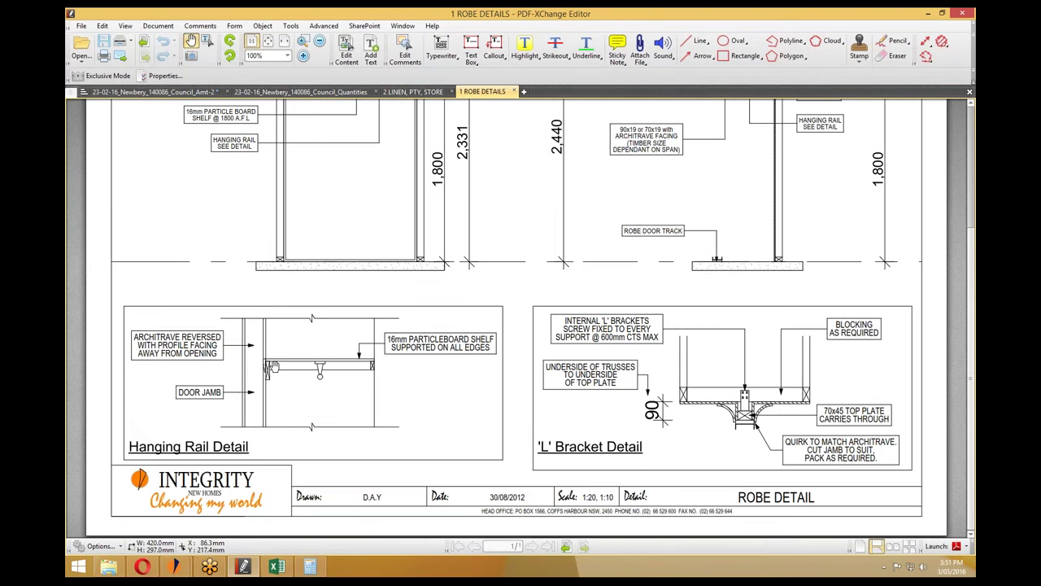
scroll(320, 324, up, 4)
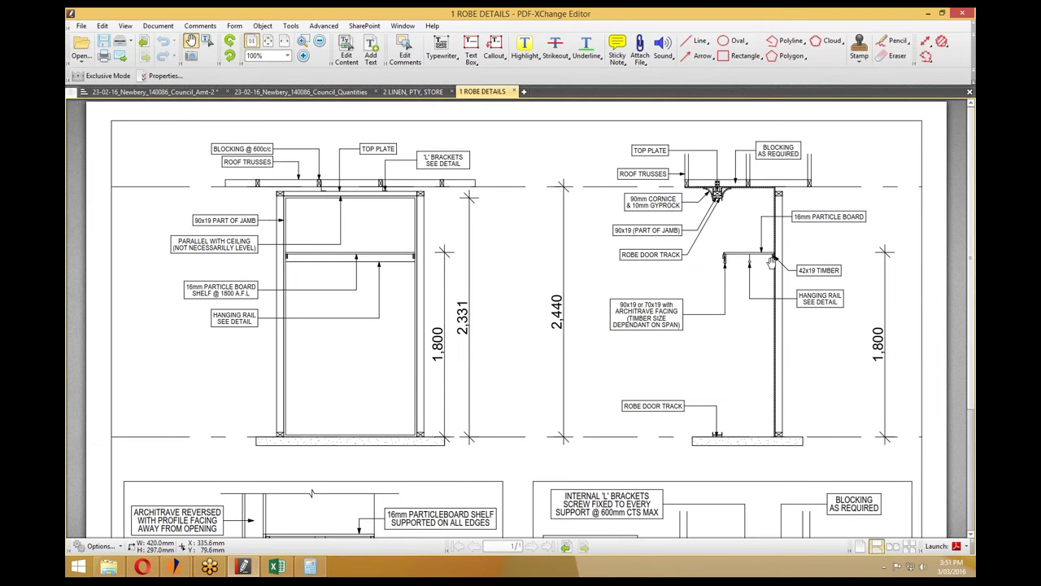
key(ctrl+2)
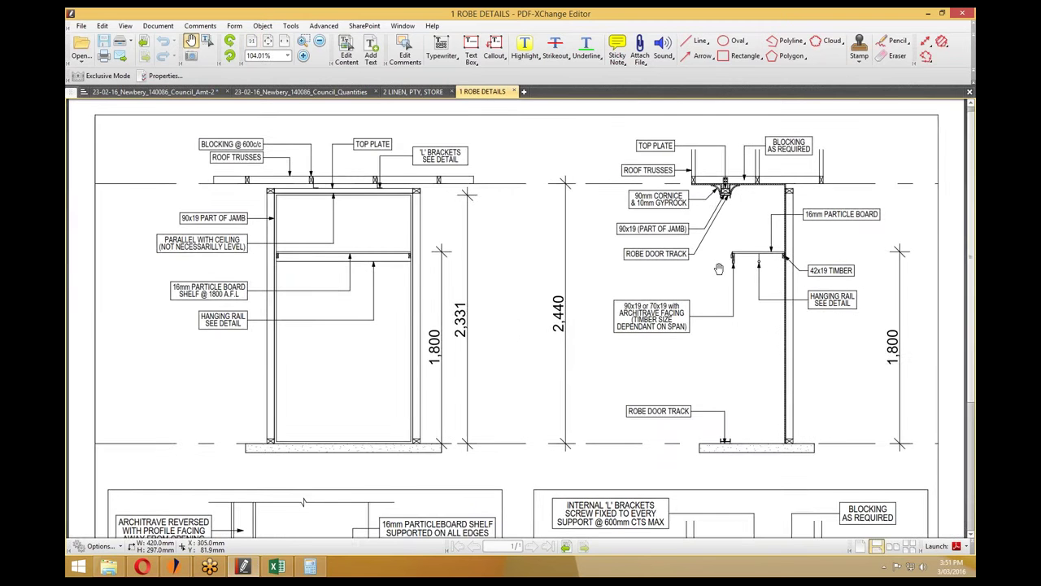
scroll(719, 269, up, 1)
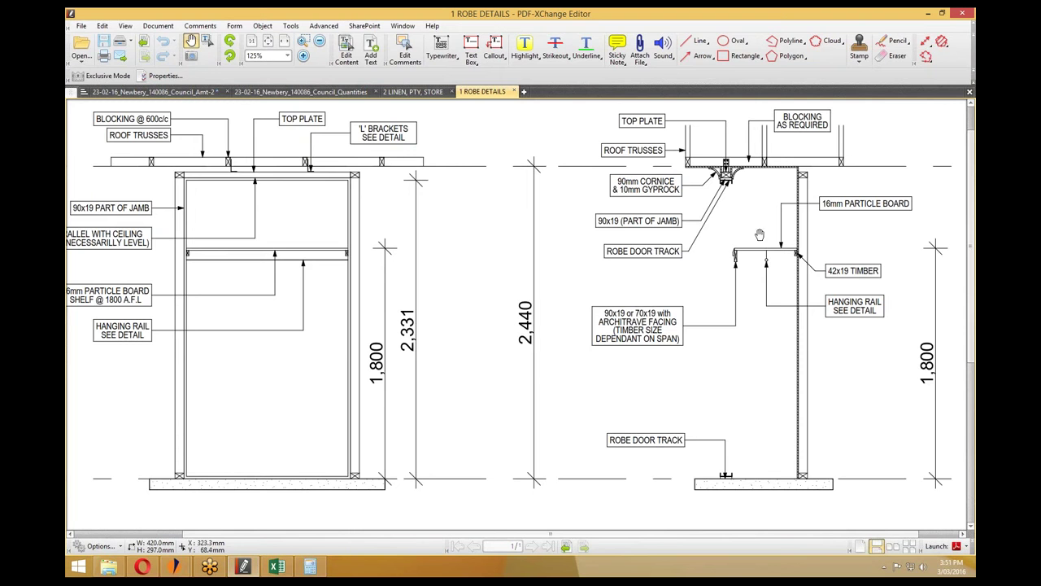
scroll(759, 235, up, 5)
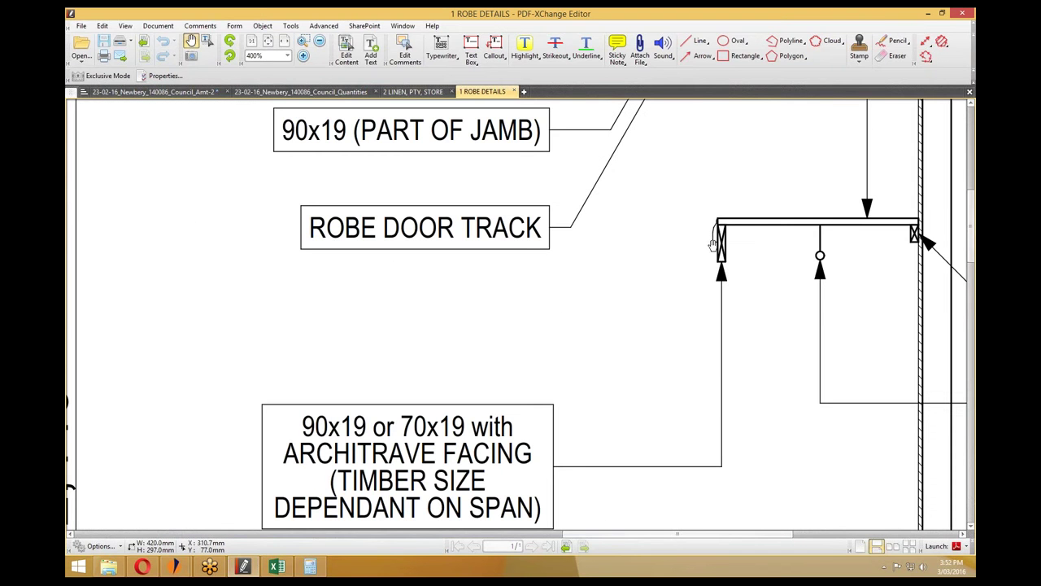
scroll(712, 241, down, 1)
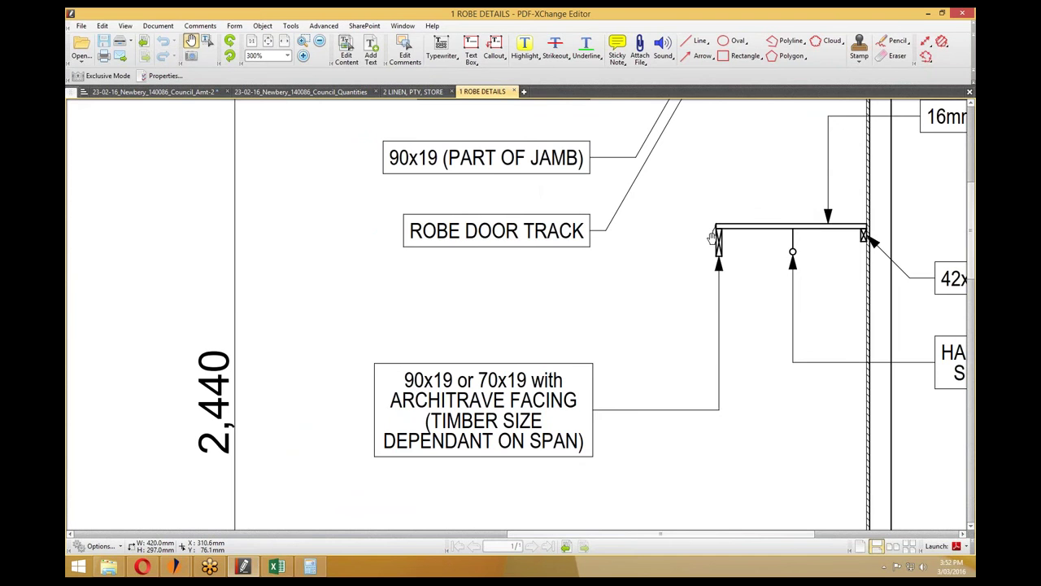
scroll(713, 237, down, 2)
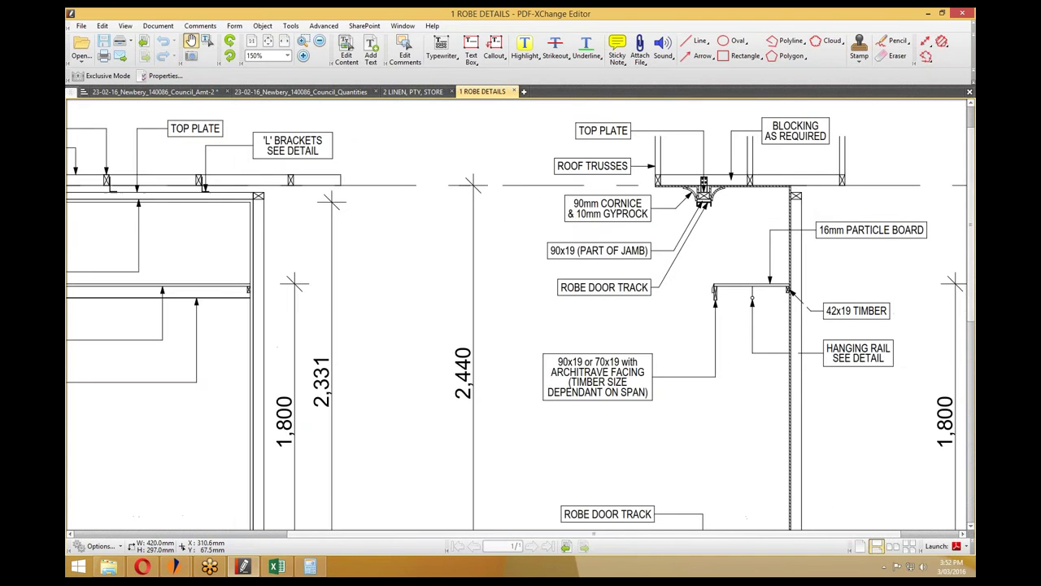
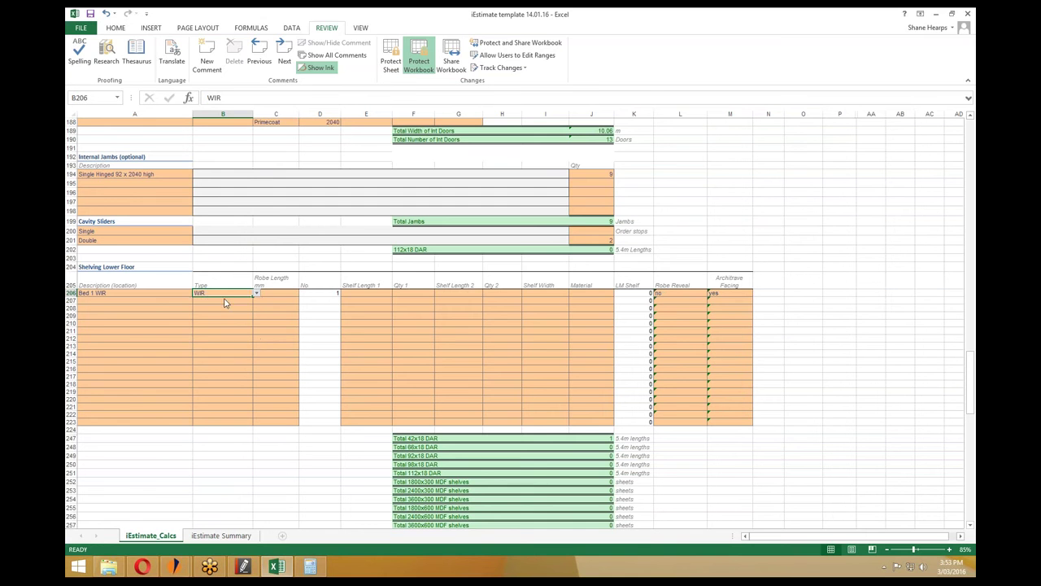
Try Linen, Pantry, Storage and Bank of Shelves as the Bed 1 WIR shelving type.
click(256, 292)
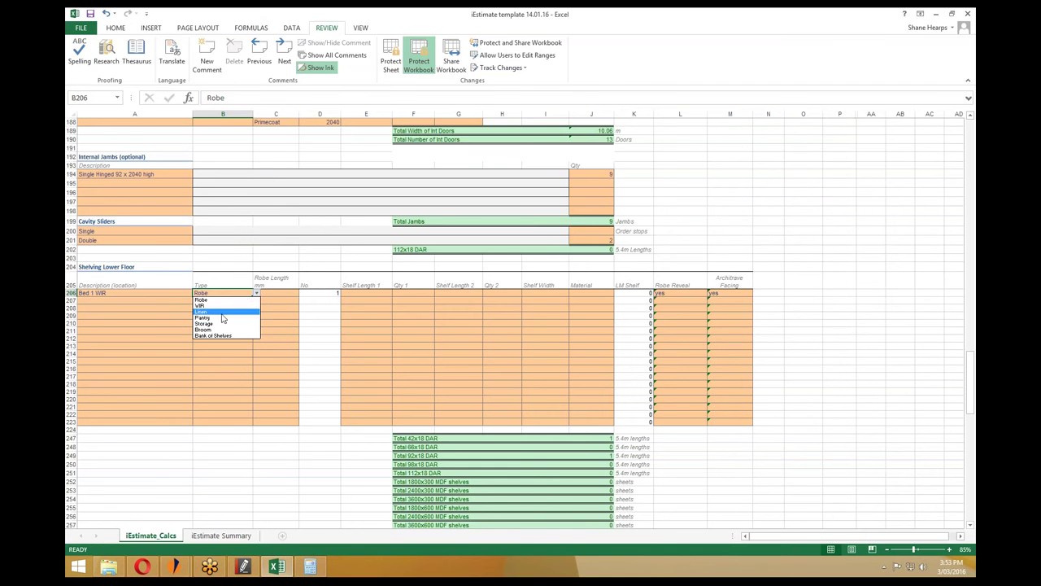
click(225, 314)
click(257, 295)
click(237, 321)
click(255, 295)
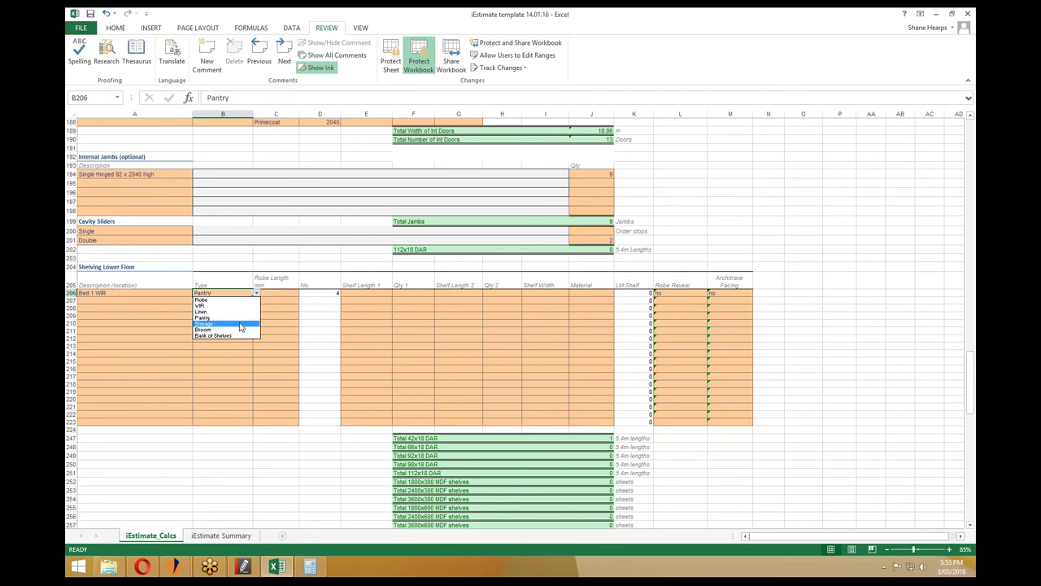
click(227, 323)
click(257, 294)
click(232, 335)
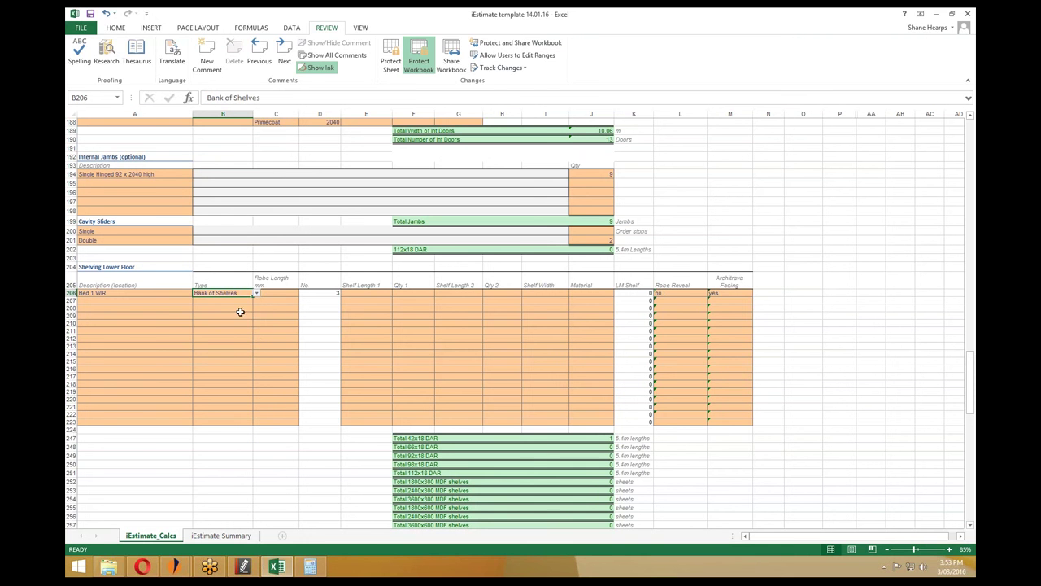
Try Broom, set the type back to WIR, and bring up the floor plan PDF.
click(257, 293)
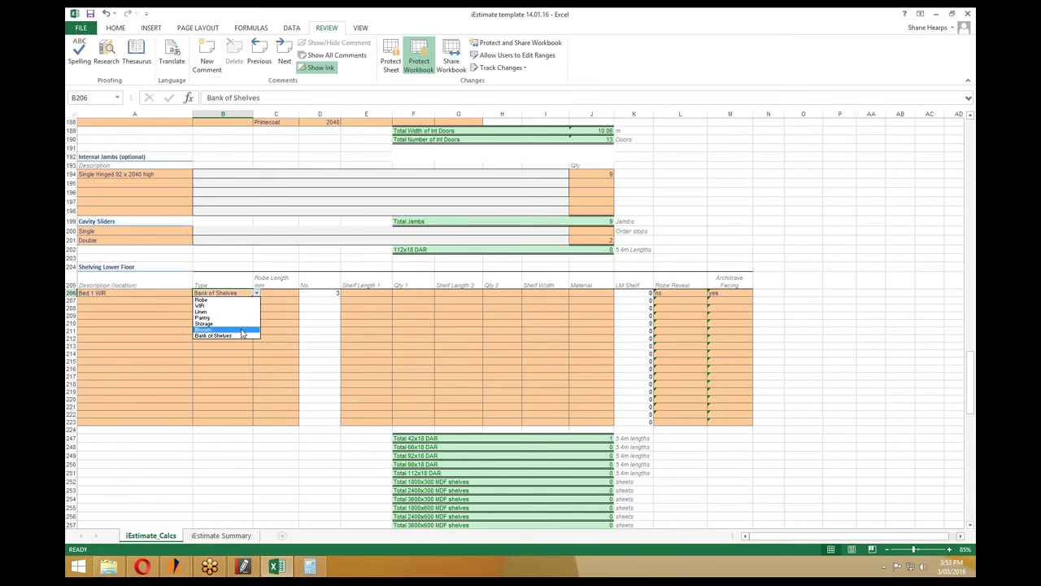
click(242, 333)
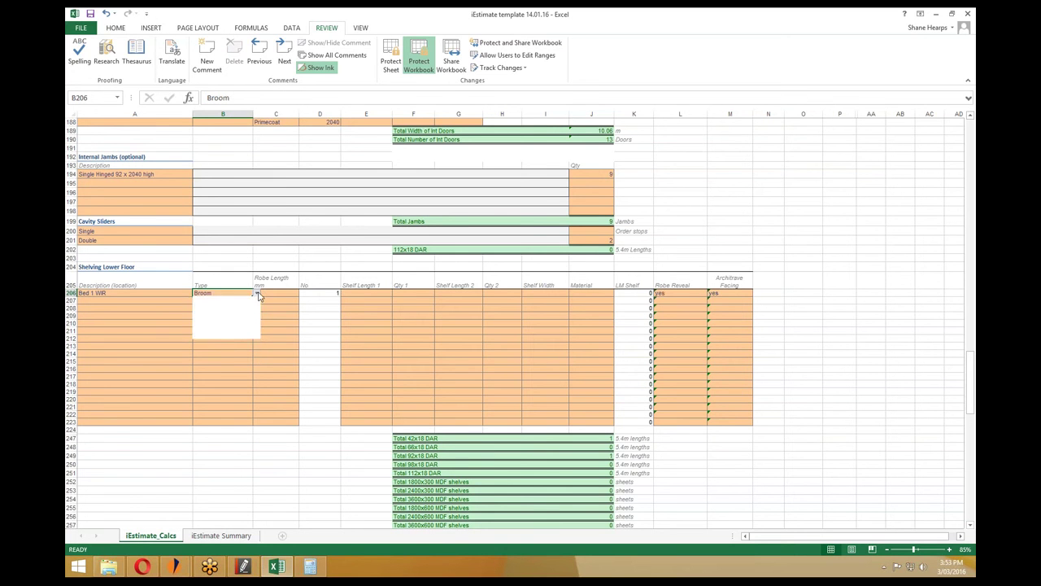
click(257, 294)
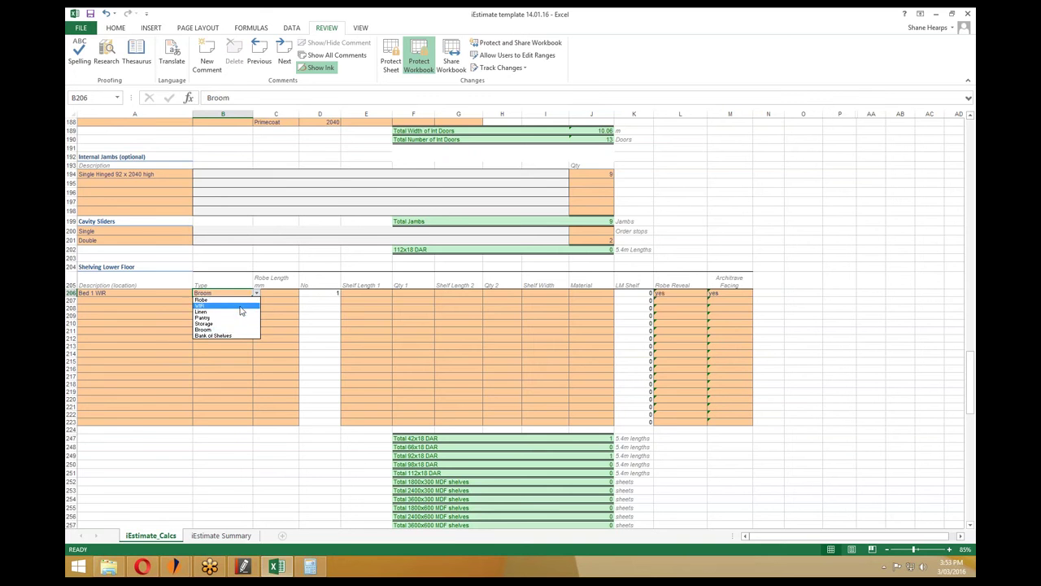
click(241, 308)
click(246, 563)
drag(516, 310, 513, 439)
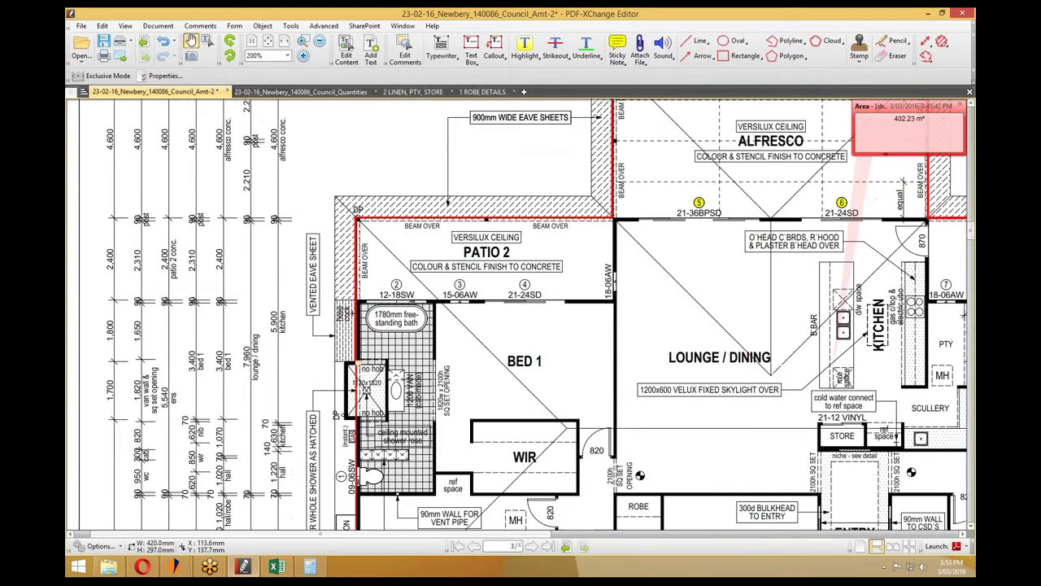
View the floor plan at 150%, scrolled down to the WIR dimension strings.
key(ctrl+minus)
scroll(442, 338, down, 5)
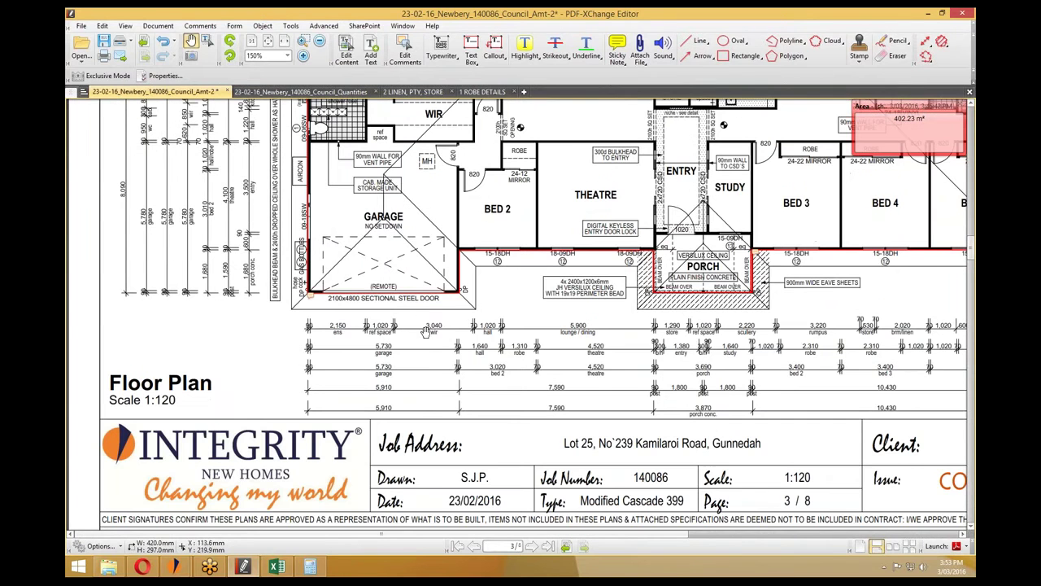
drag(432, 332, 431, 345)
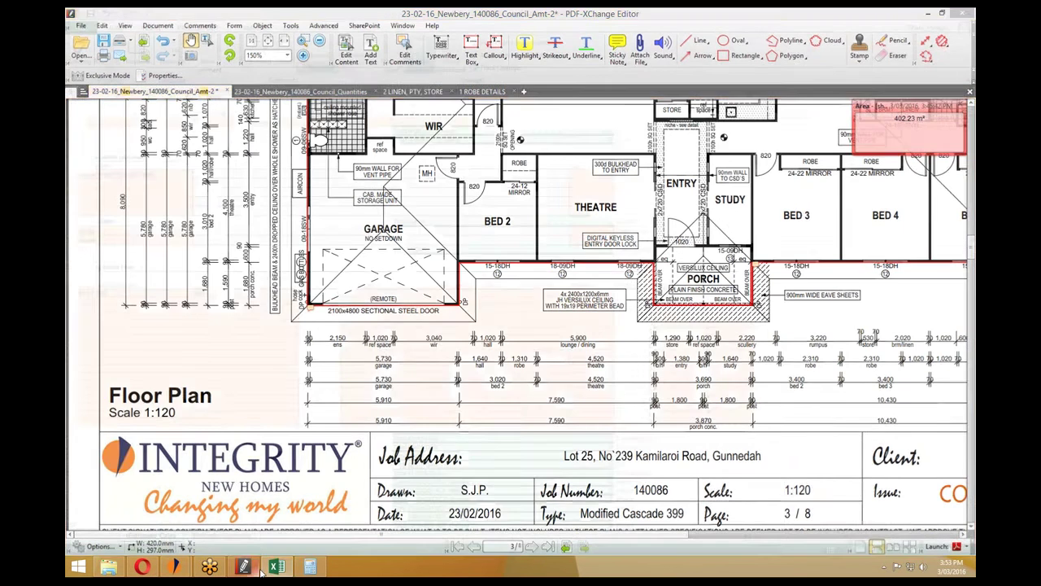
Back in the workbook, enter 3040 as the Bed 1 WIR robe length in C206.
click(262, 569)
click(275, 293)
text(3)
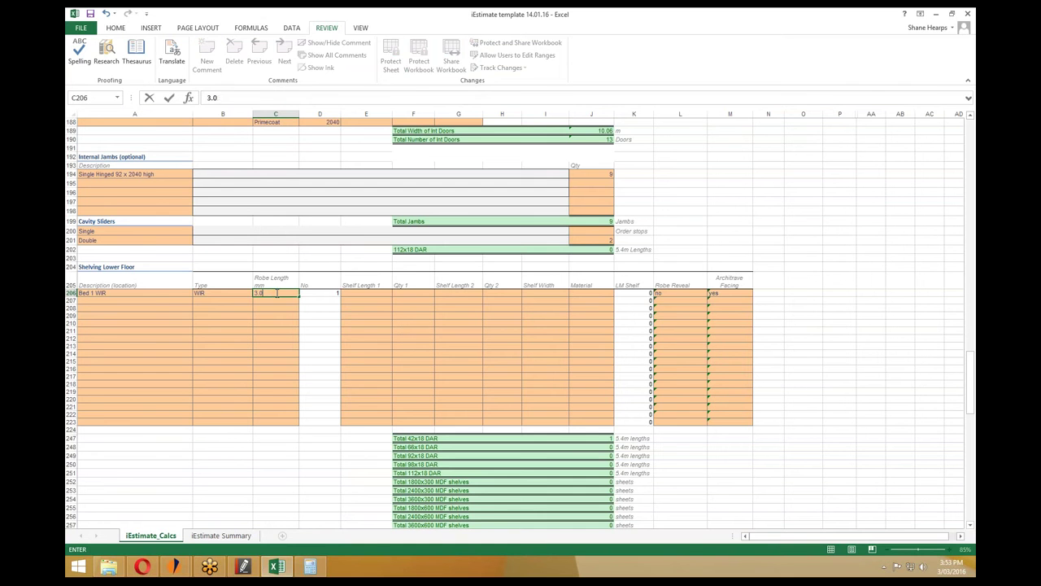
text(040)
Commit robe length 3040 and choose 3600 as Shelf Length 1 for Bed 1 WIR.
key(Return)
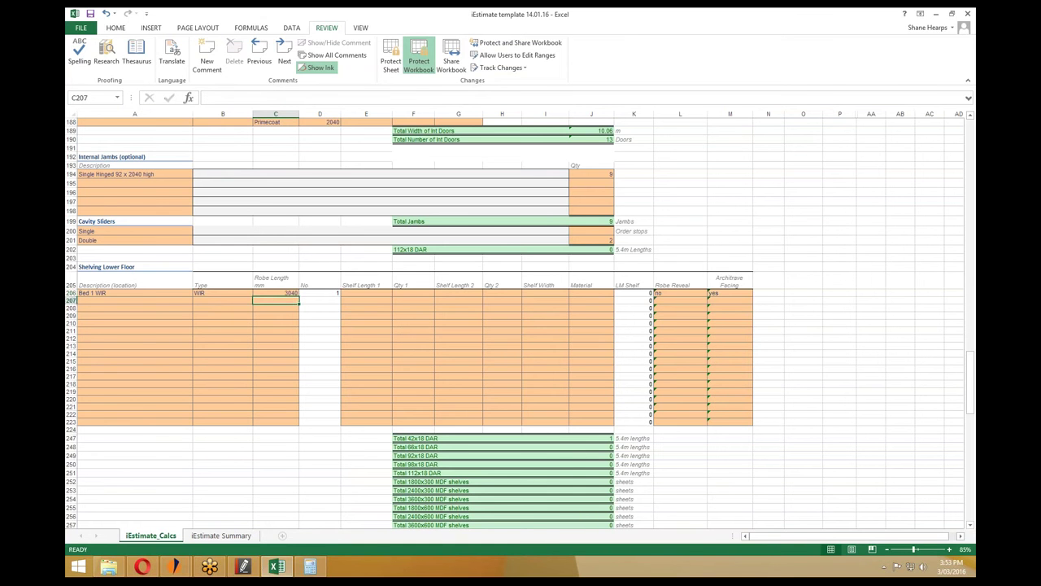
click(365, 293)
click(397, 296)
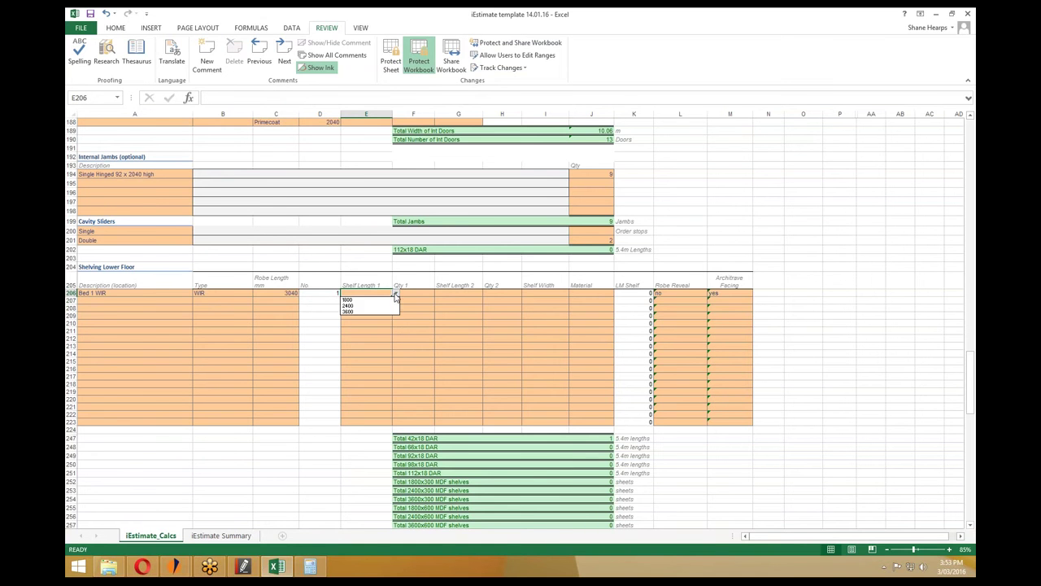
click(349, 314)
After checking the floor plan, enter a shelf quantity of 2 in F206.
click(412, 292)
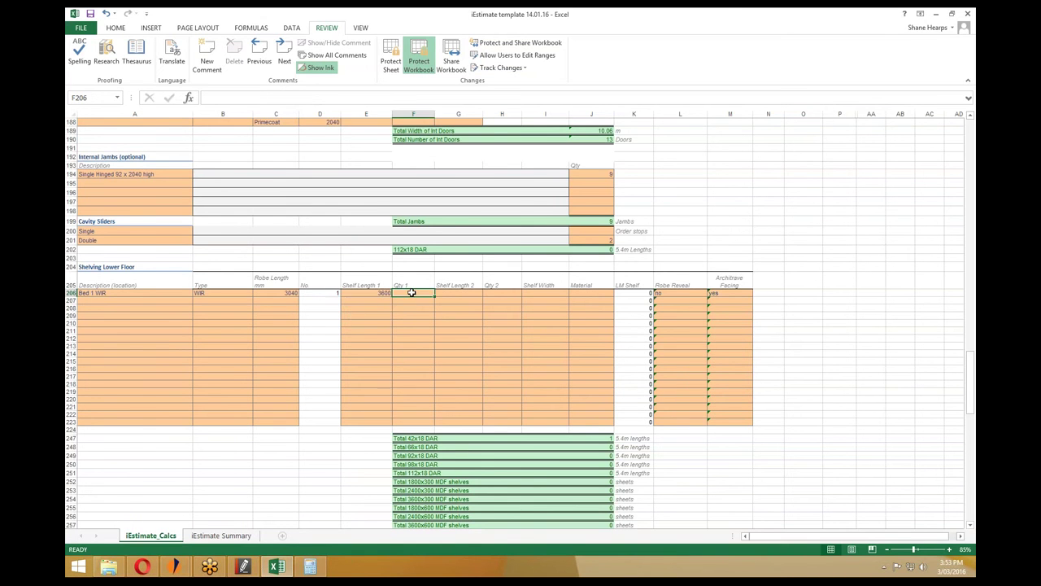
click(243, 567)
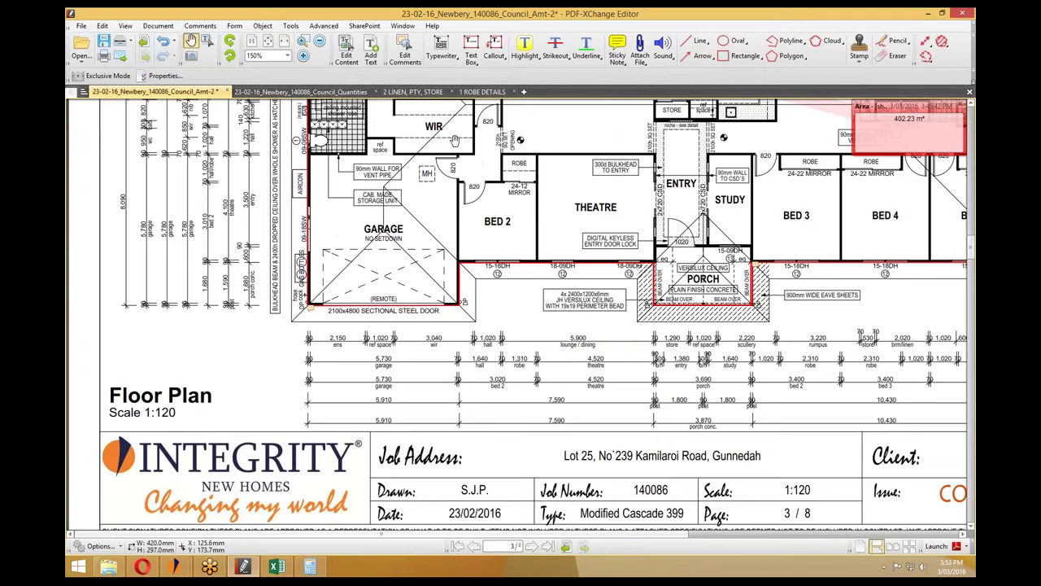
scroll(455, 140, up, 1)
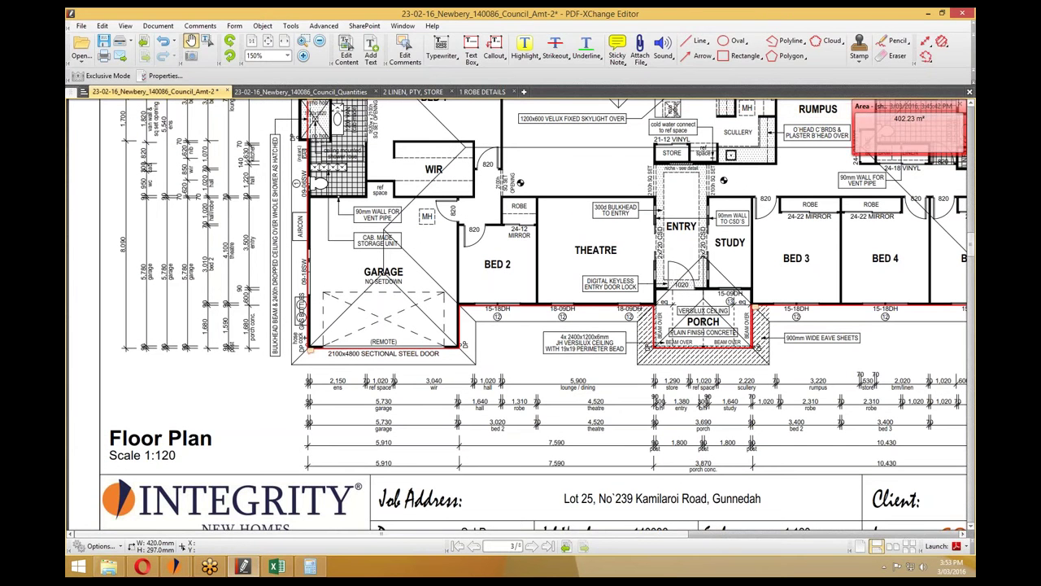
click(928, 13)
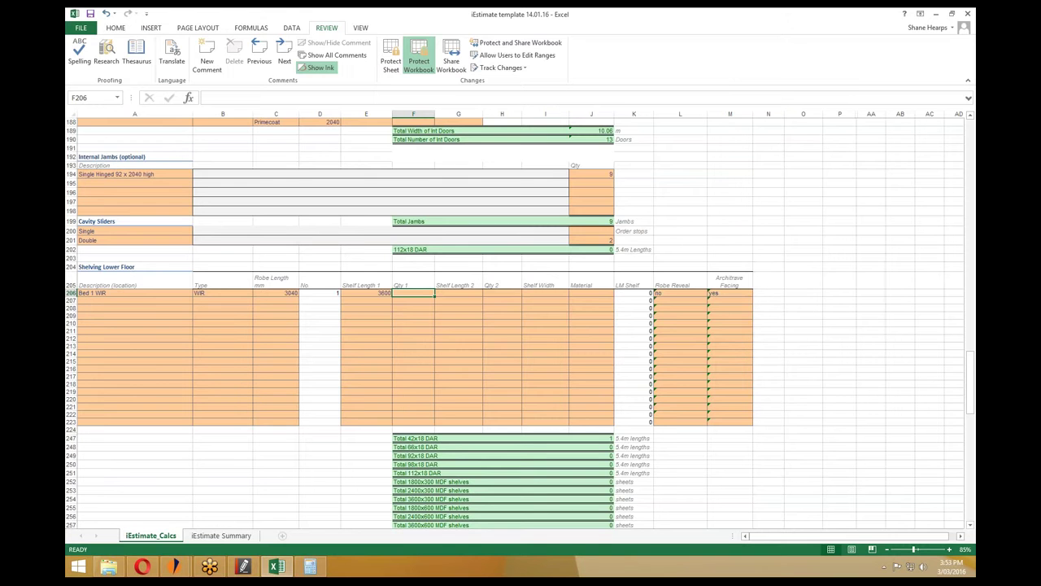
text(2)
key(Return)
Check the Shelf Length 2 and Qty 2 cells, then move to Shelf Width.
click(467, 293)
click(500, 293)
click(473, 293)
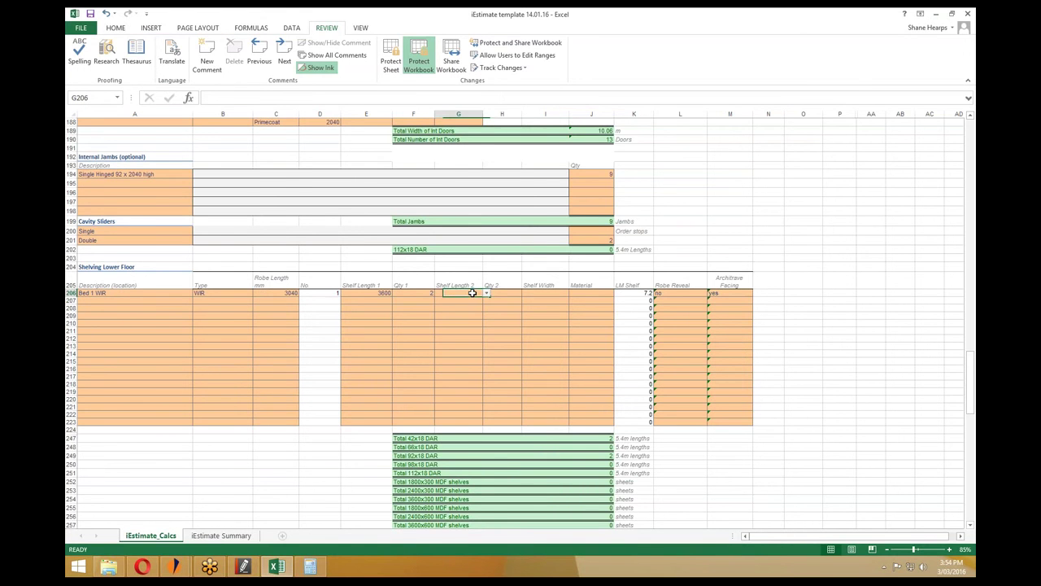
click(500, 292)
click(464, 292)
click(556, 291)
Enter shelf width 600 and choose MDF material for Bed 1 WIR, checking the floor plan.
click(242, 567)
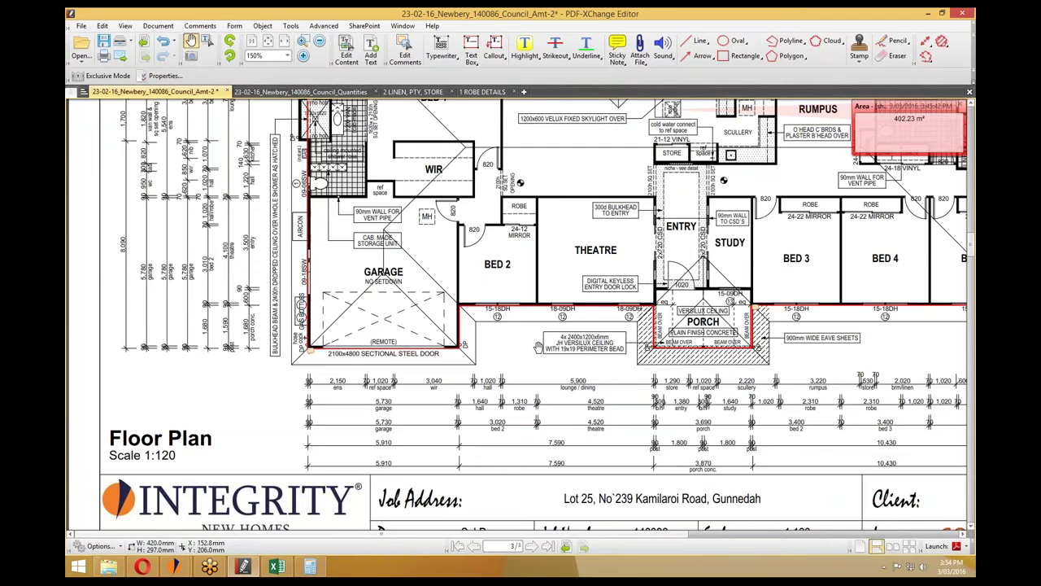
scroll(434, 248, up, 2)
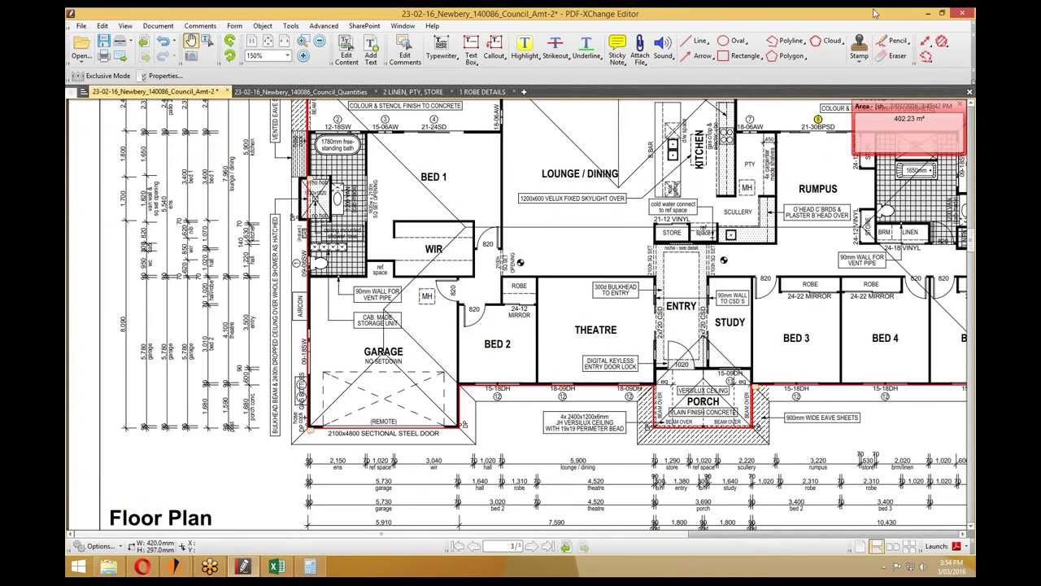
click(928, 14)
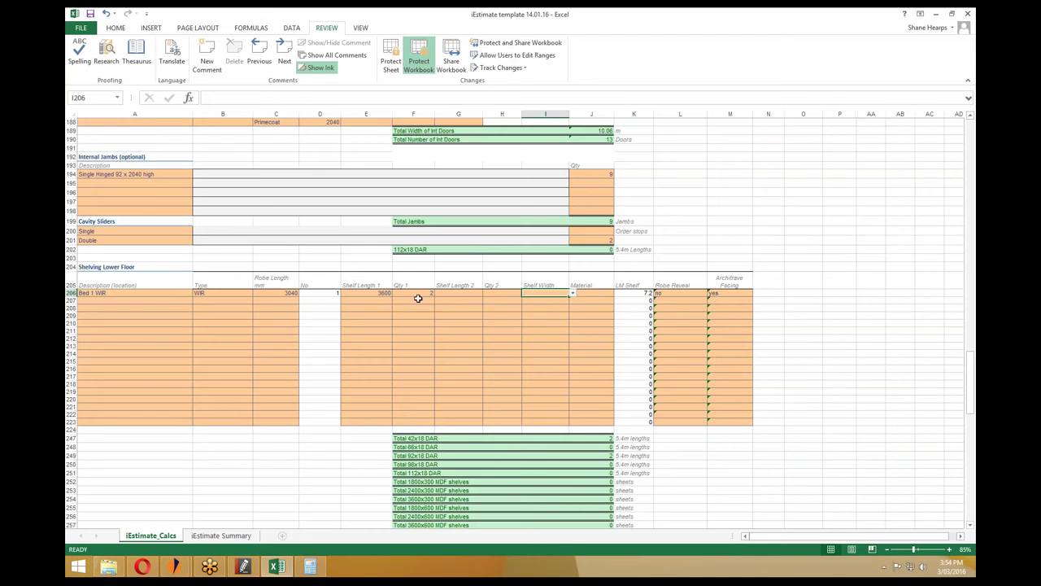
text(600)
click(598, 292)
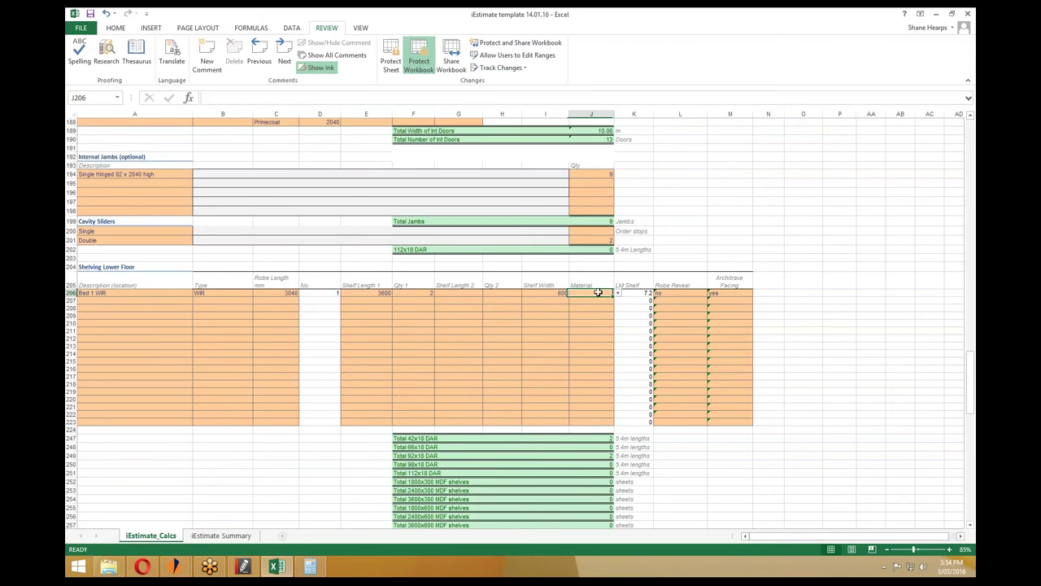
click(617, 292)
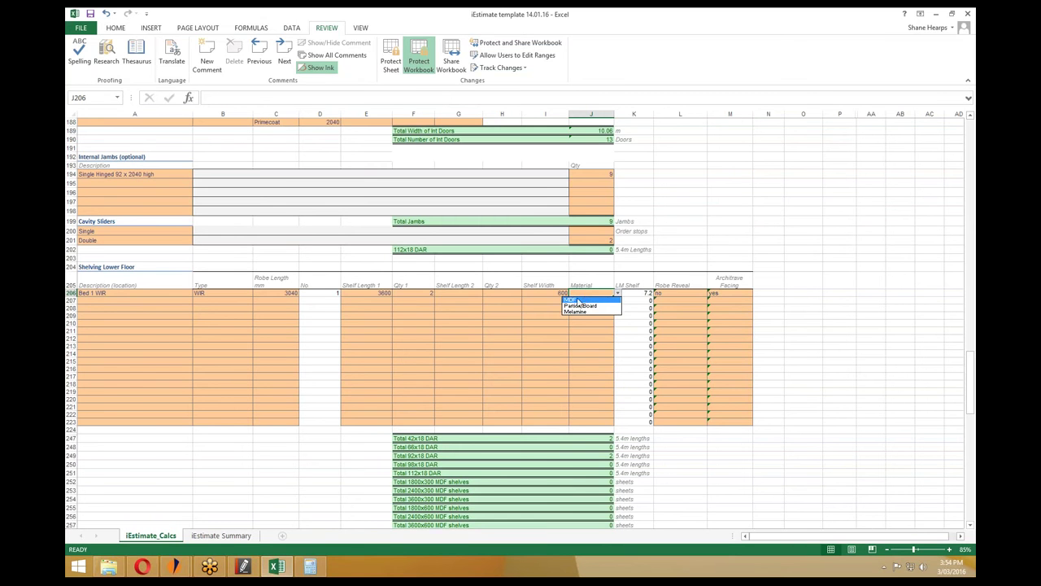
click(591, 301)
click(244, 567)
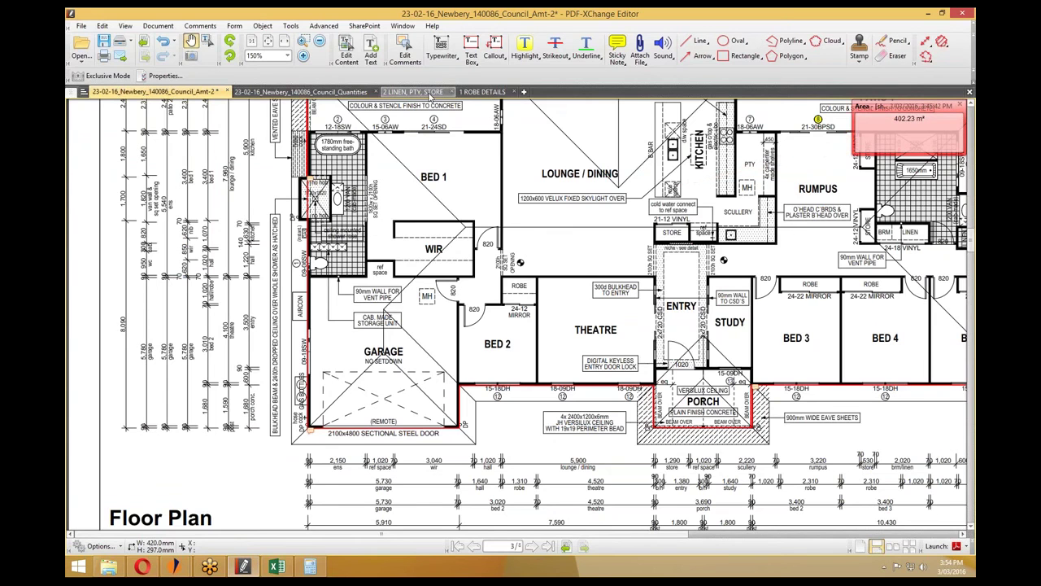
click(431, 92)
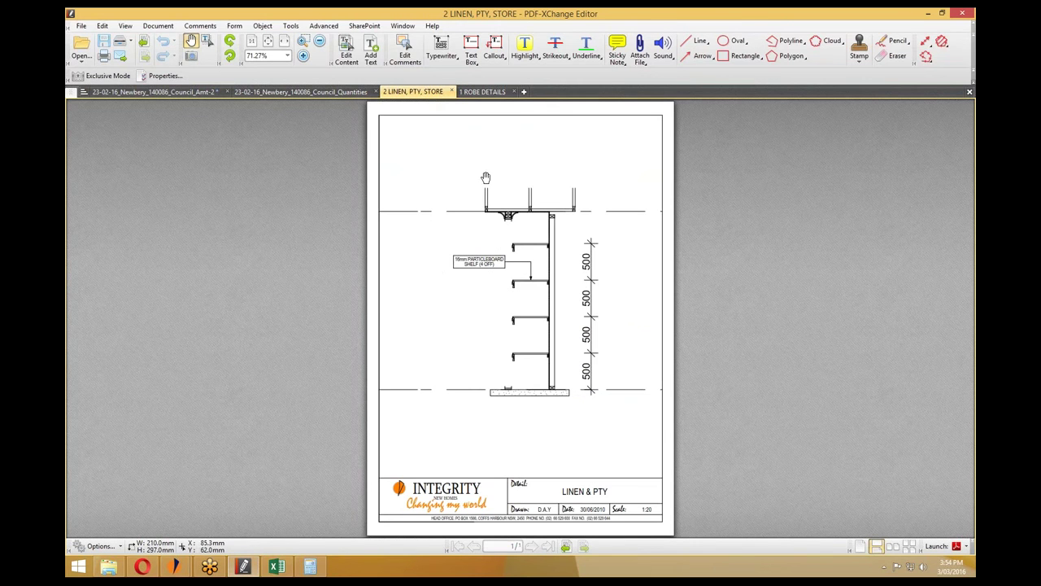
click(482, 91)
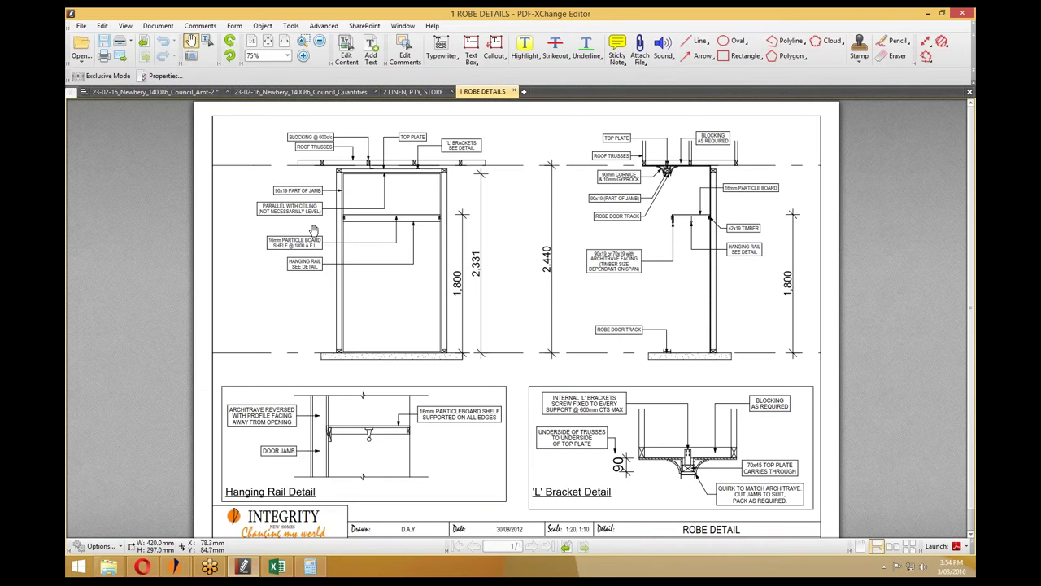
scroll(292, 247, up, 1)
drag(293, 248, 339, 331)
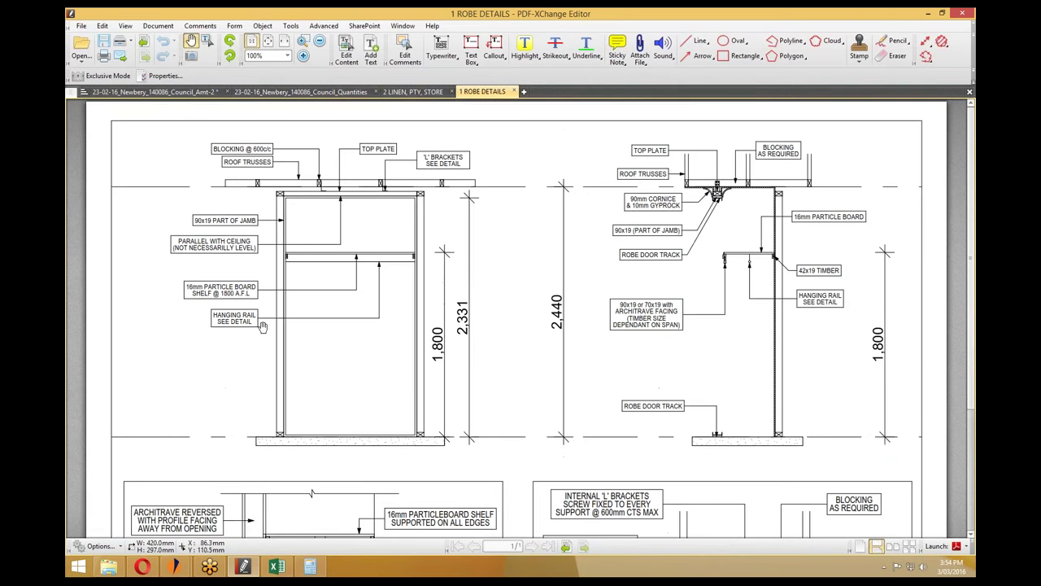
scroll(262, 325, down, 1)
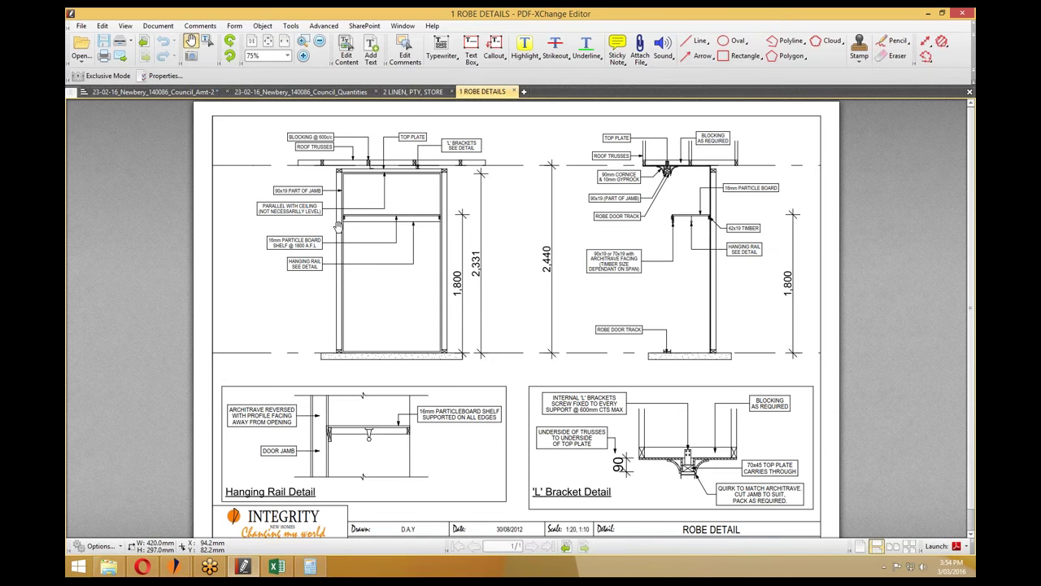
click(412, 91)
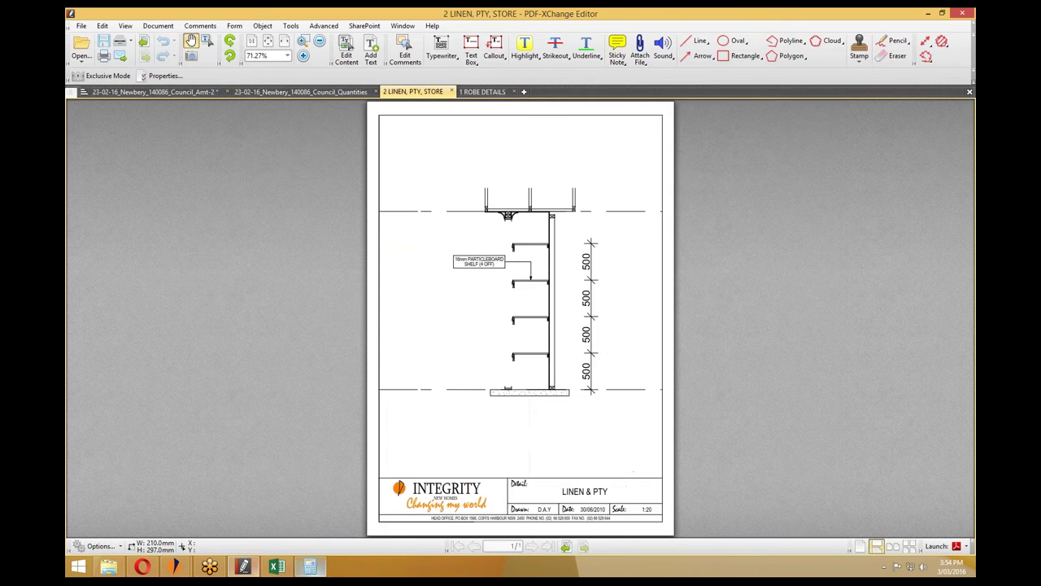
click(472, 92)
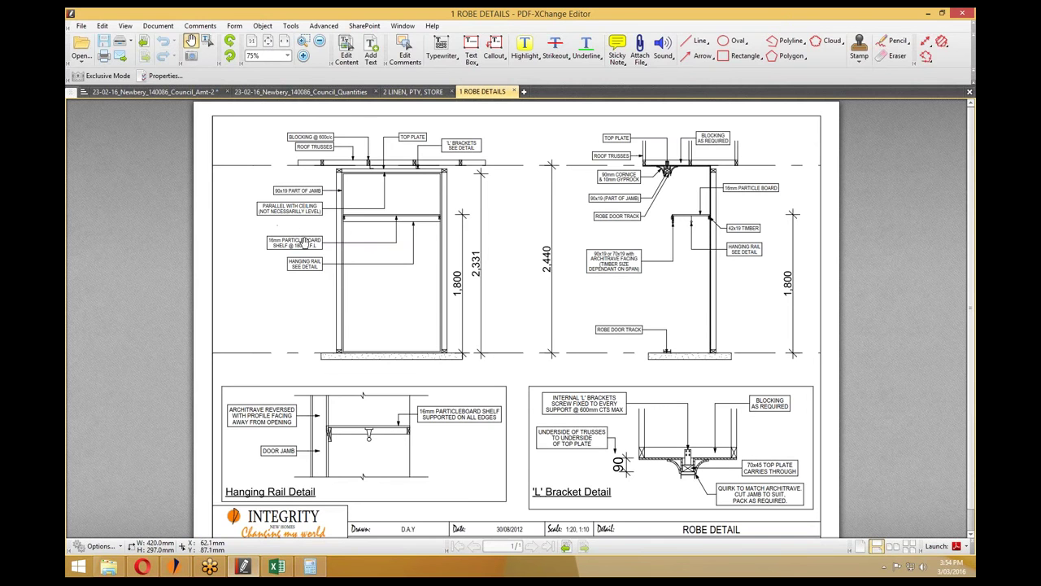
click(276, 567)
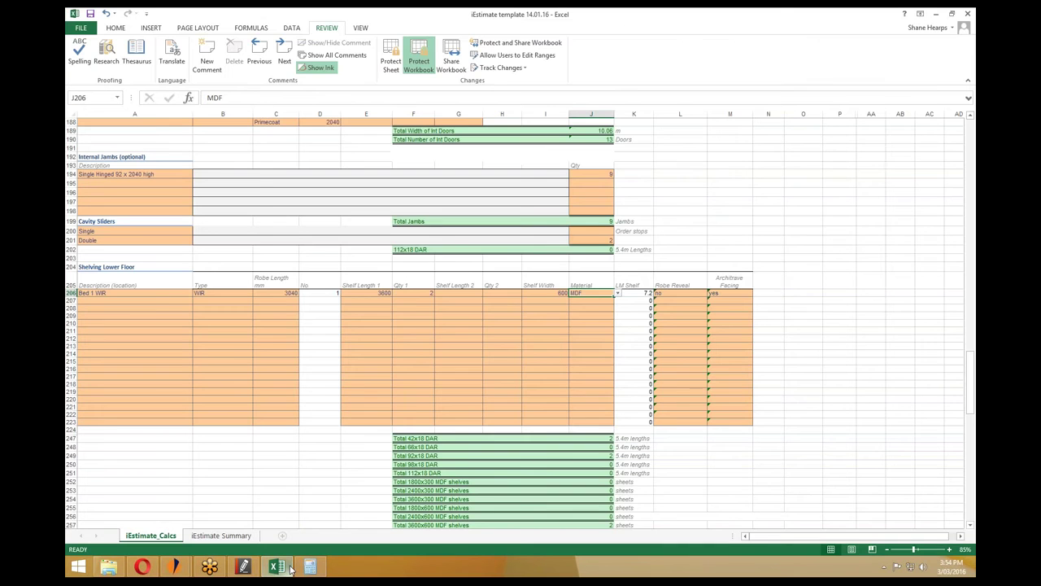
click(678, 292)
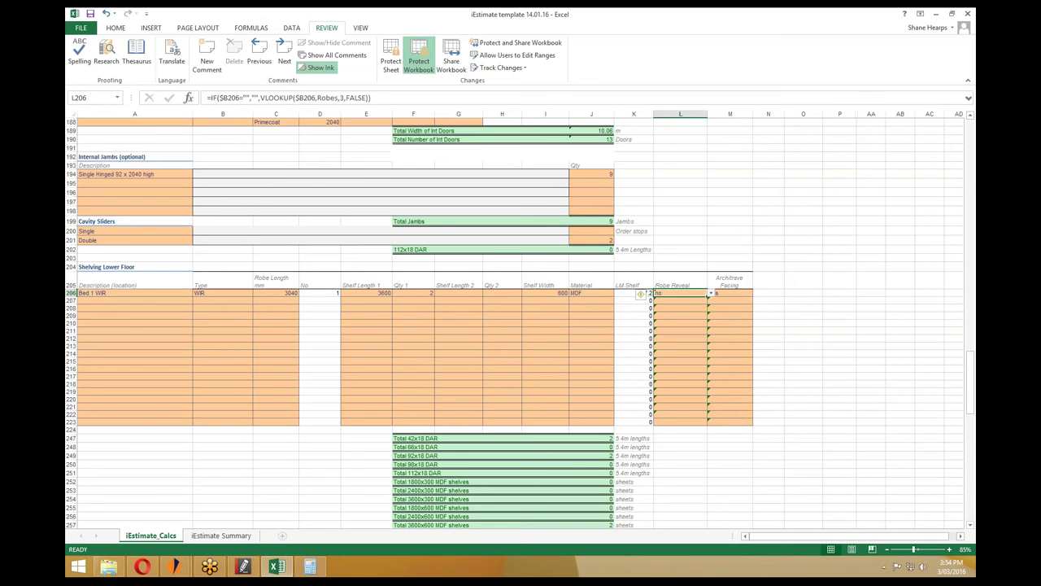
click(247, 568)
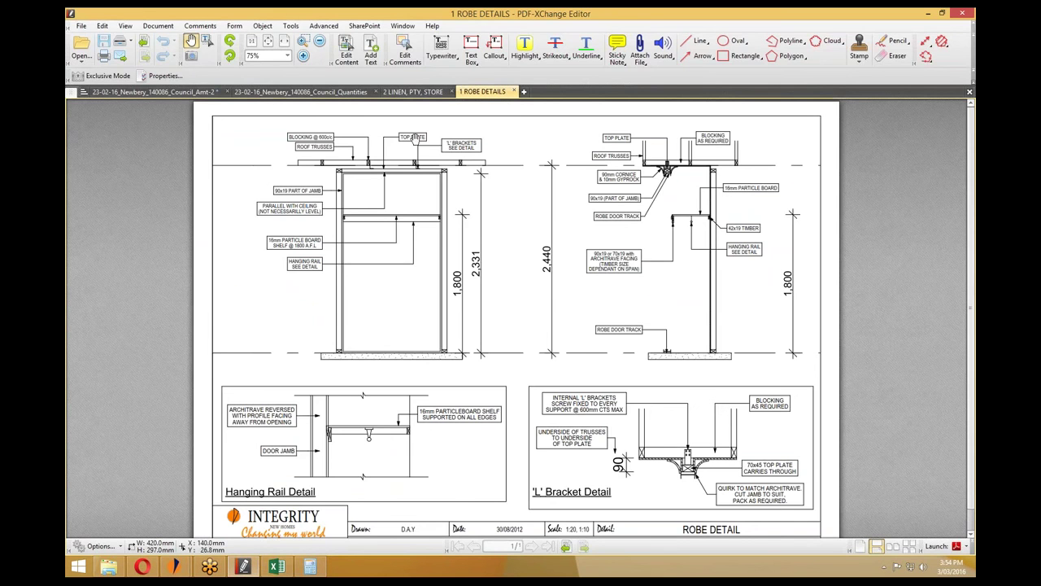
scroll(665, 358, up, 2)
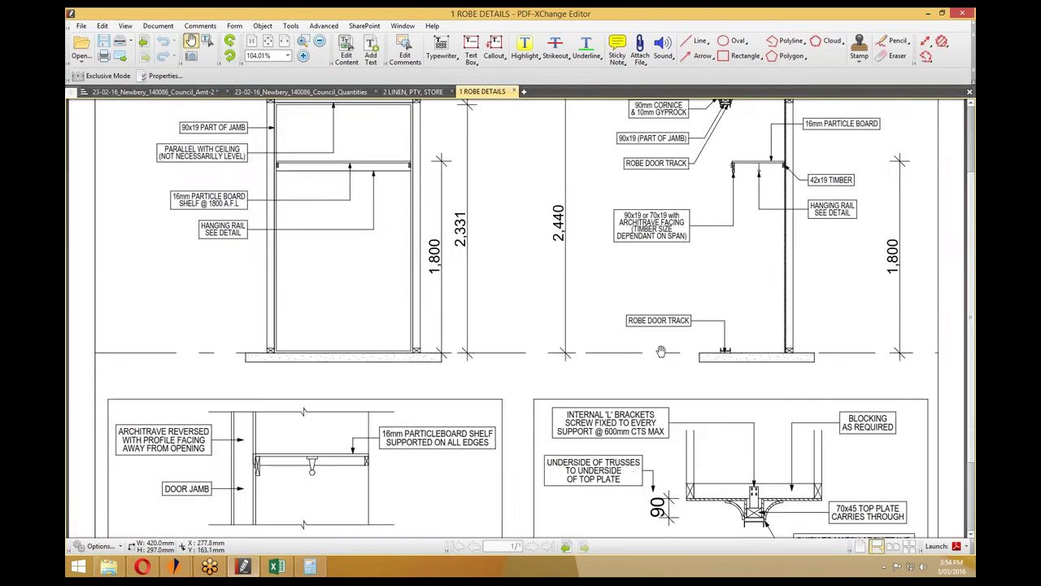
scroll(739, 351, up, 1)
scroll(739, 293, up, 4)
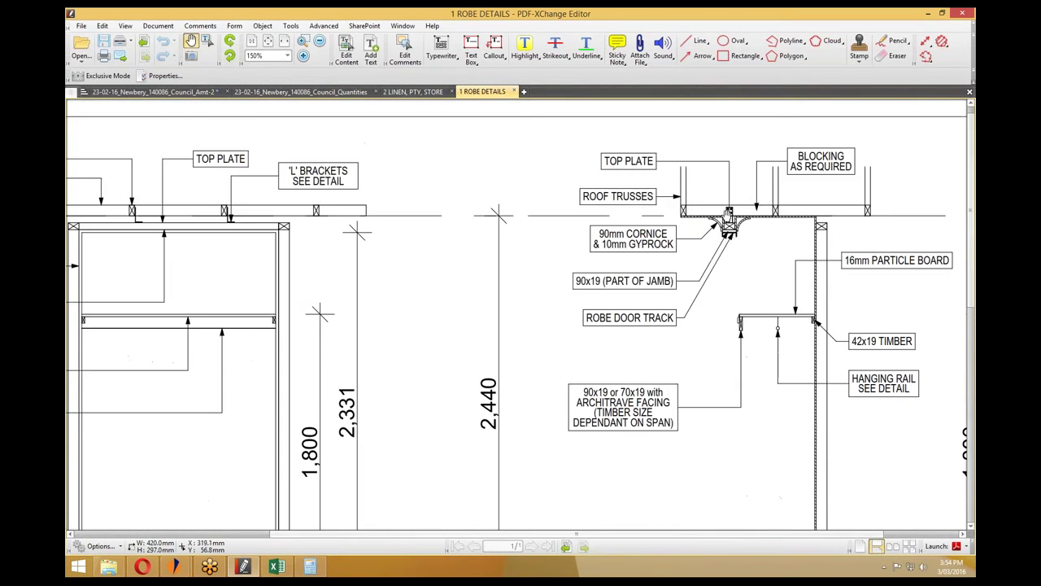
scroll(730, 244, up, 1)
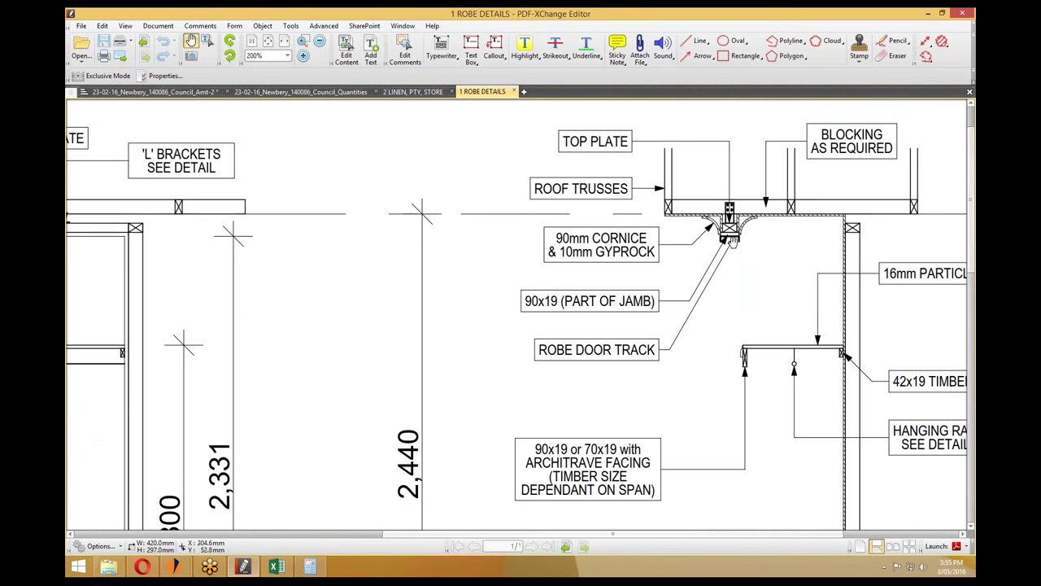
scroll(730, 241, up, 1)
scroll(730, 241, down, 1)
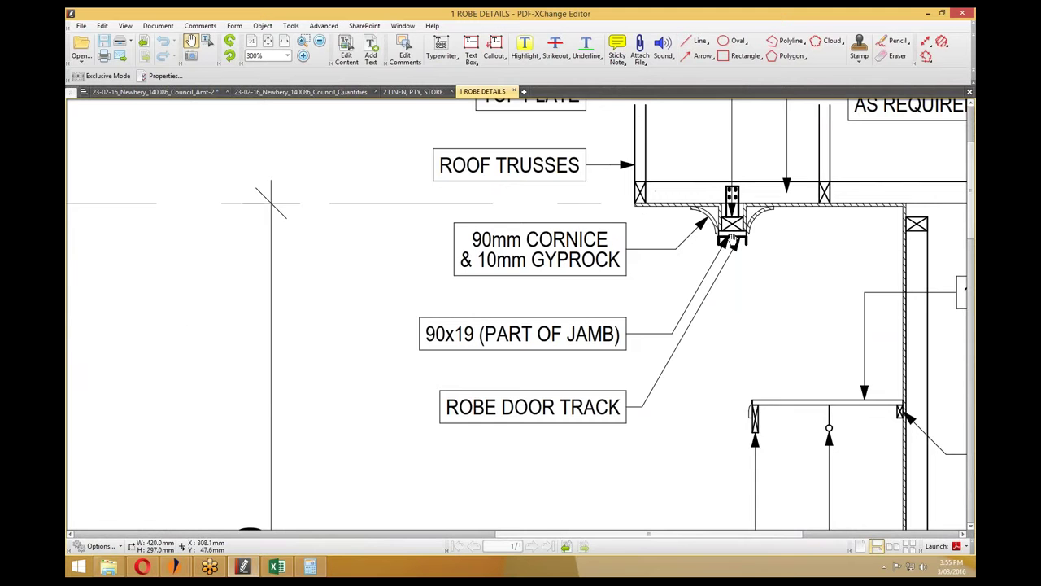
scroll(731, 238, down, 1)
scroll(730, 238, down, 1)
scroll(731, 232, down, 1)
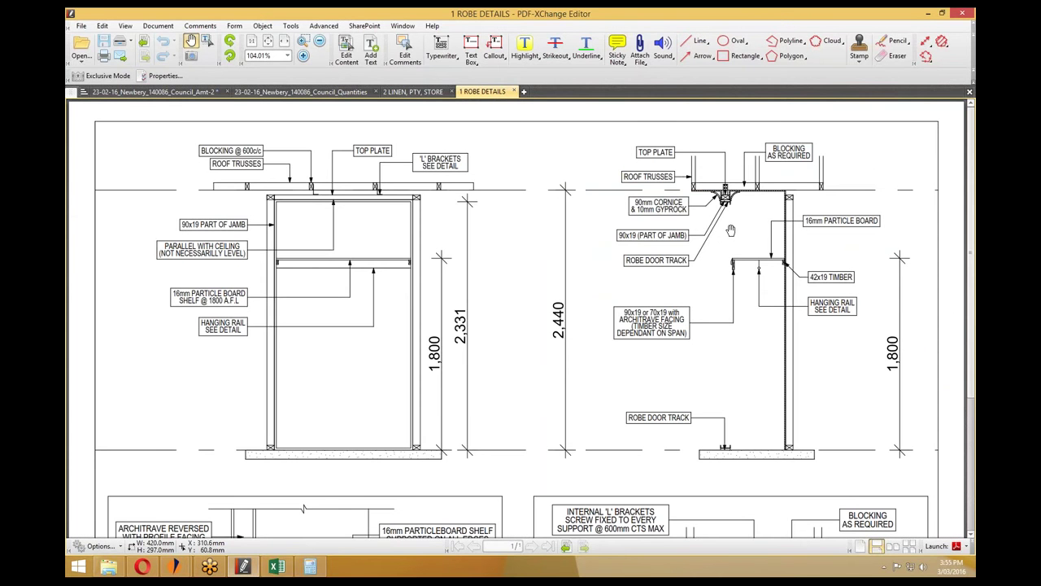
scroll(339, 414, down, 1)
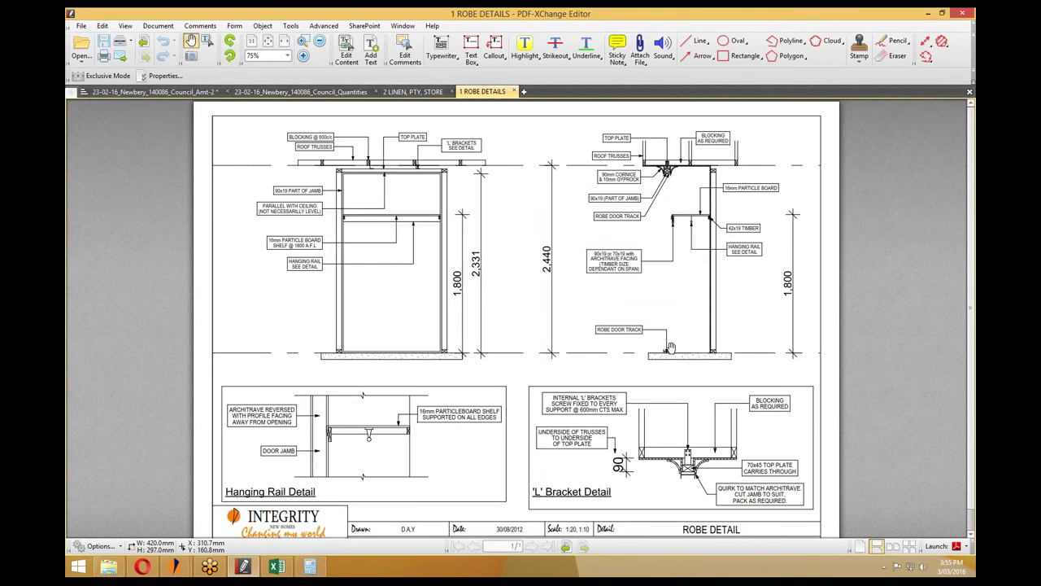
click(926, 14)
click(227, 293)
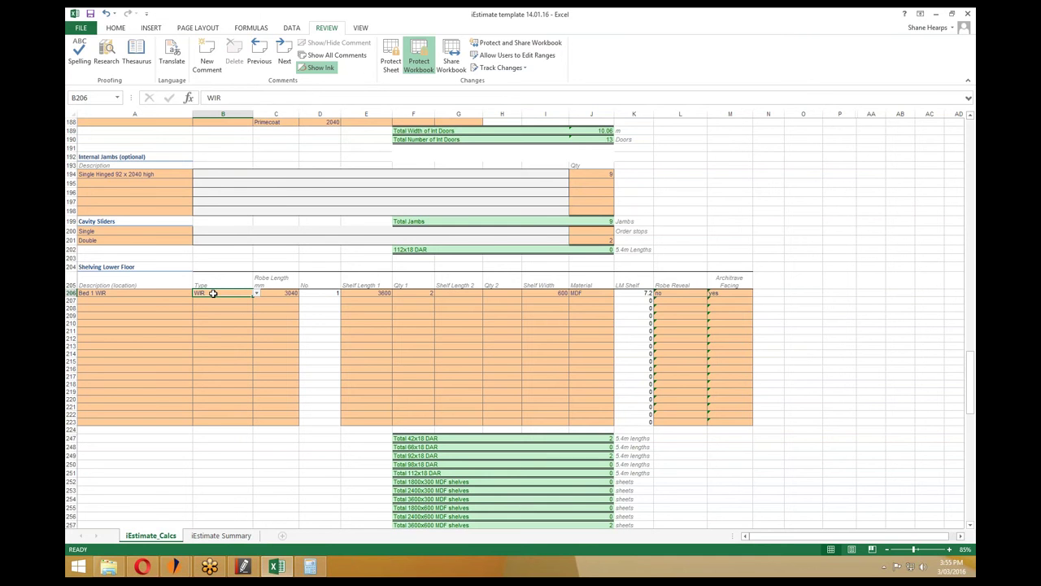
Check the Robe Reveal and Architrave Facing formulas, select A207, and review the floor plan.
click(686, 294)
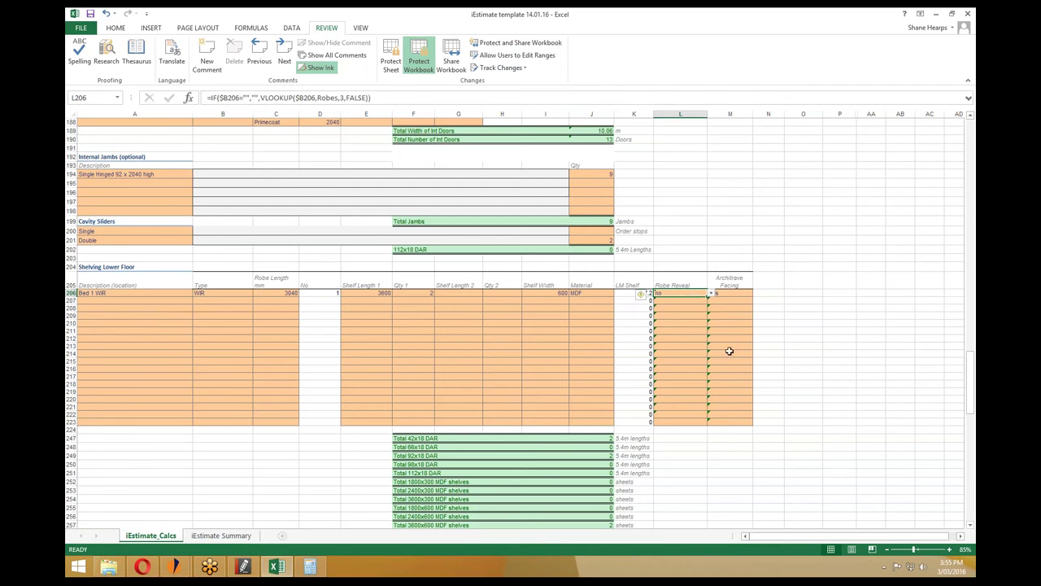
click(735, 293)
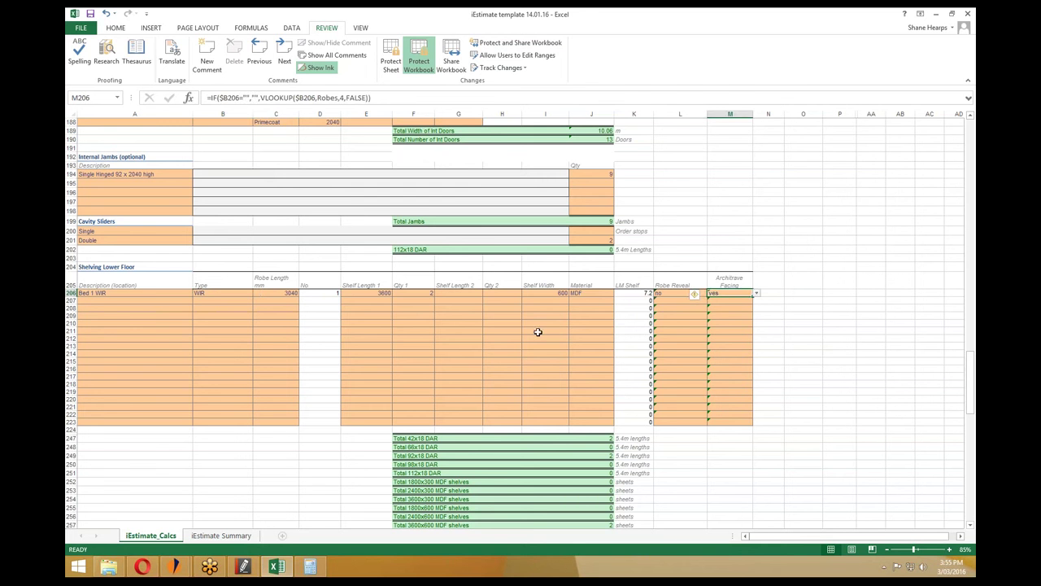
click(243, 567)
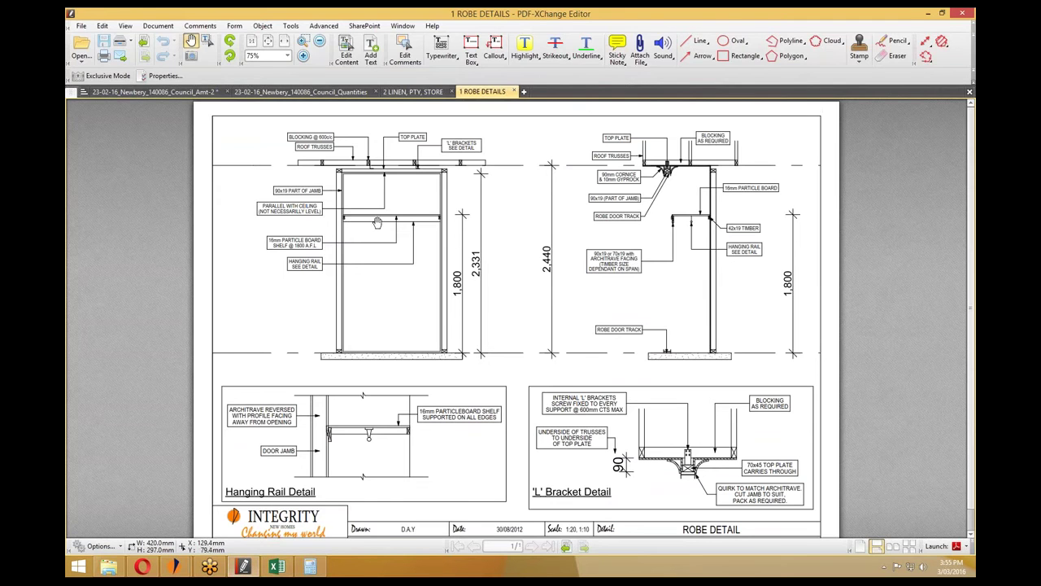
click(927, 14)
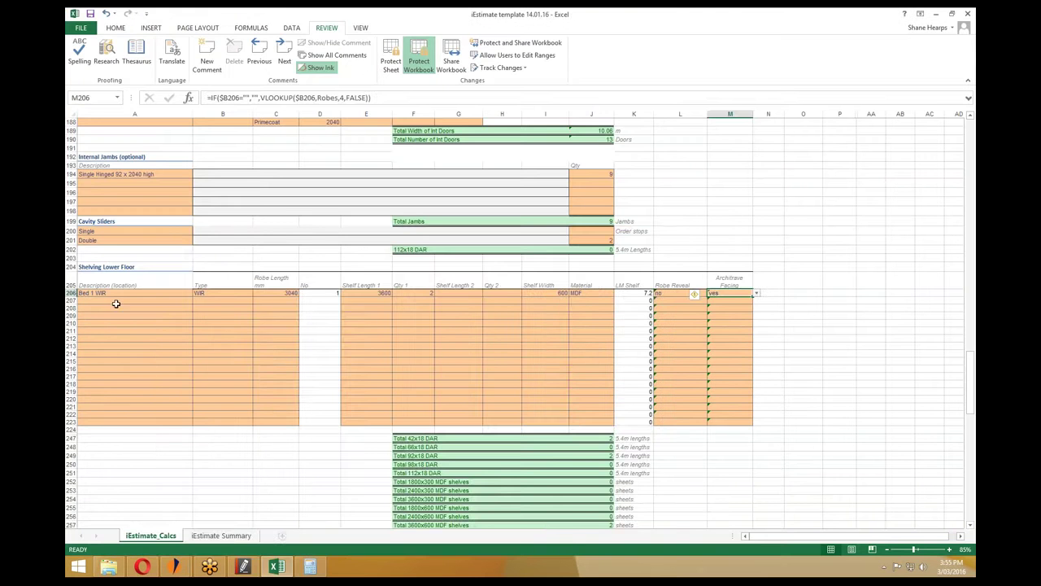
click(112, 301)
click(243, 566)
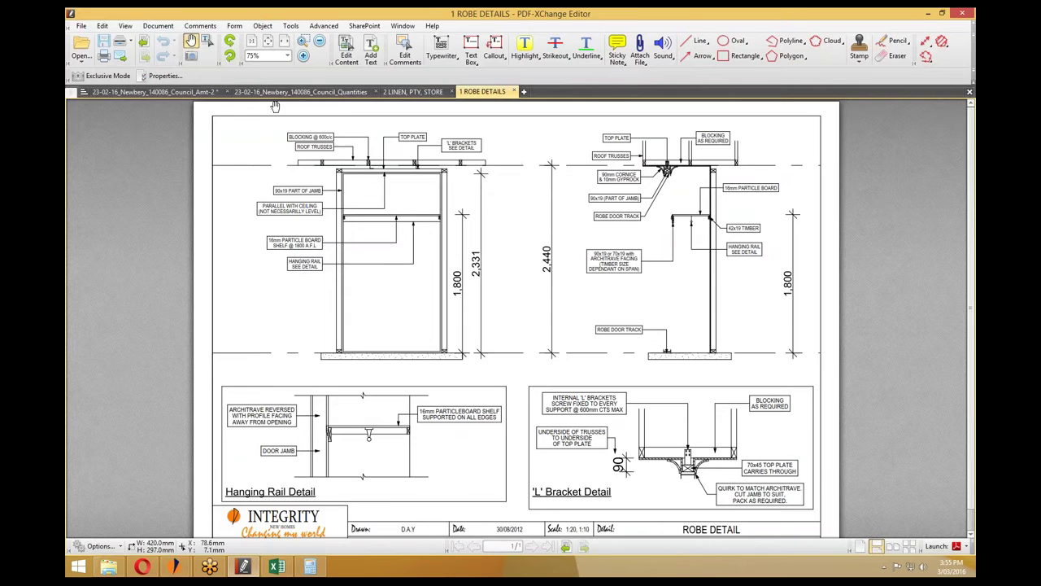
click(155, 91)
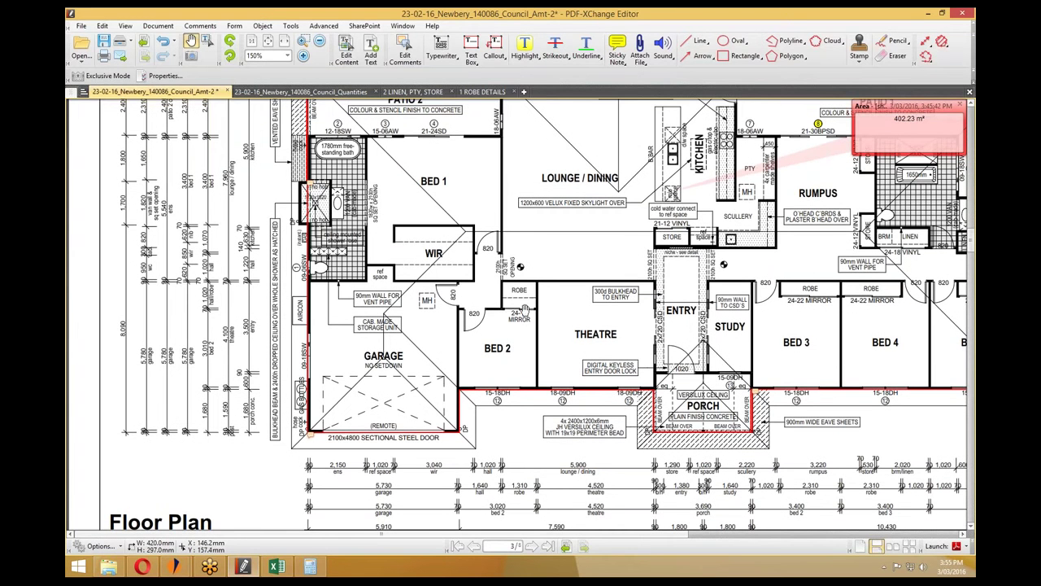
click(928, 13)
Enter 'Bed 2 Robe' in A207, set its type to Robe, then show the floor plan.
text(Bed 2)
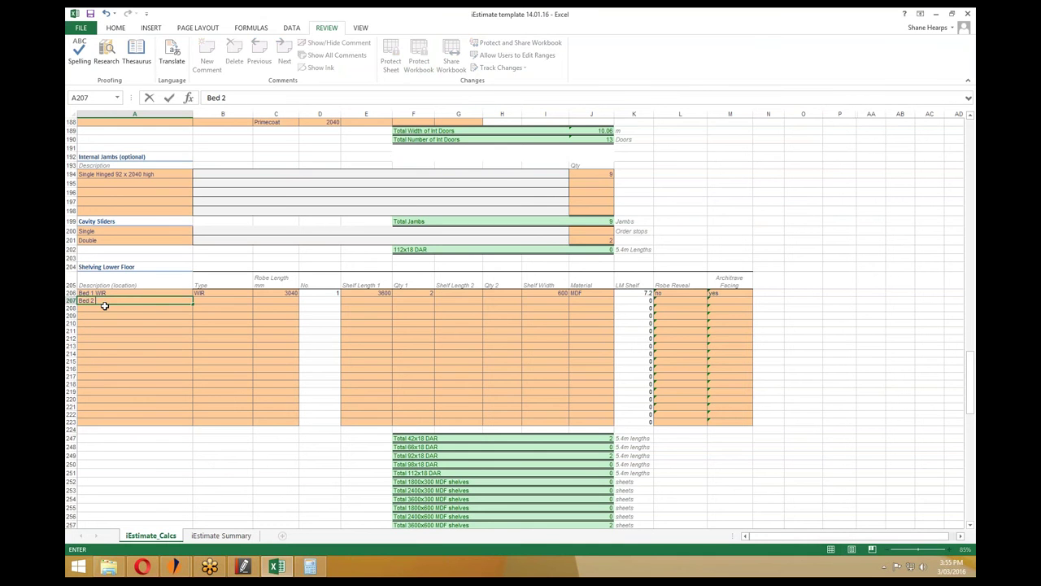
text( Robe)
key(Return)
click(208, 300)
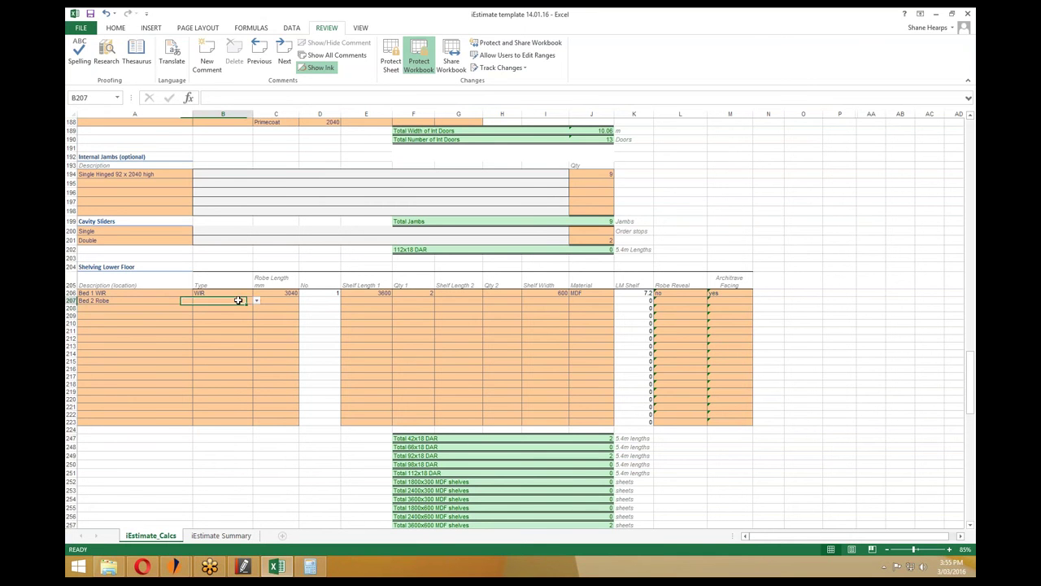
click(256, 300)
click(203, 306)
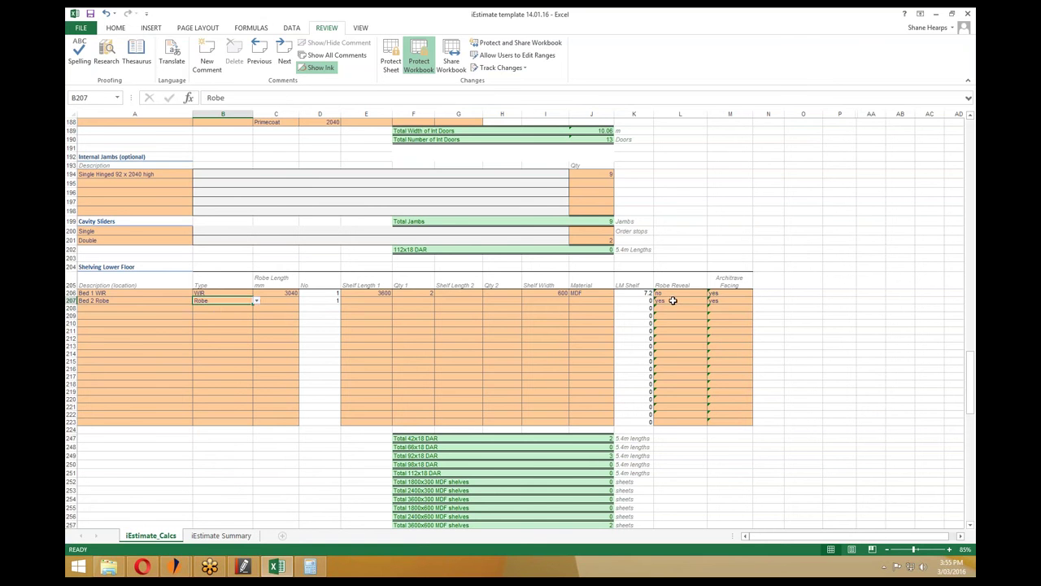
click(243, 569)
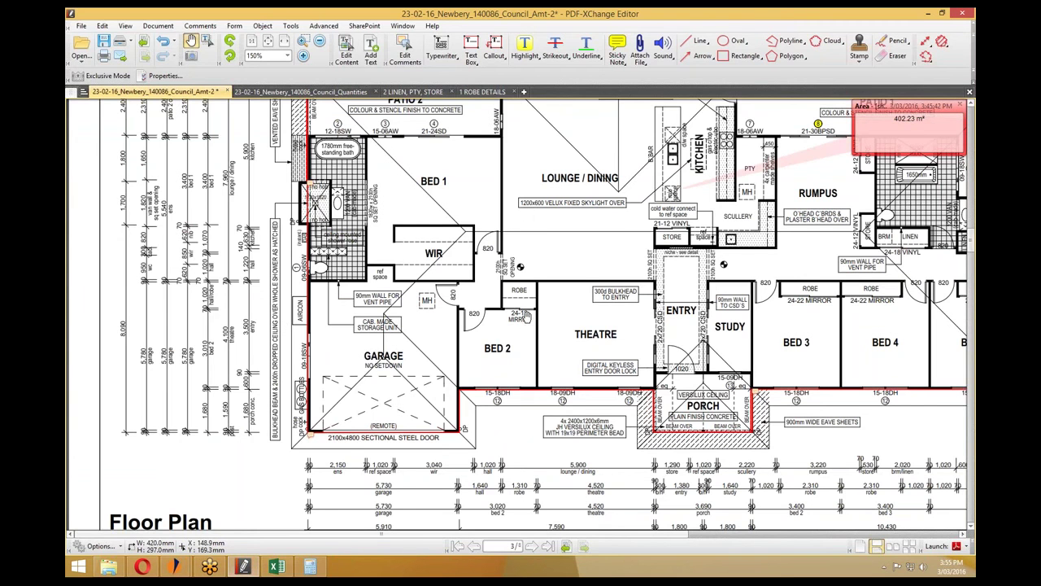
Zoom in on the BED 2 robe at 300%, then select L207 in Excel.
scroll(525, 317, up, 2)
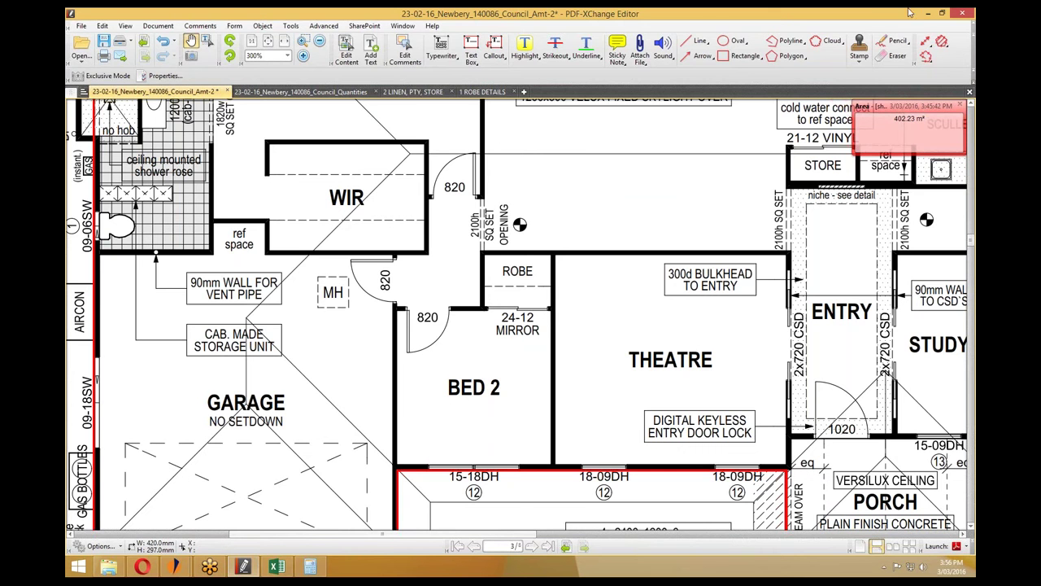
key(alt+Tab)
click(702, 301)
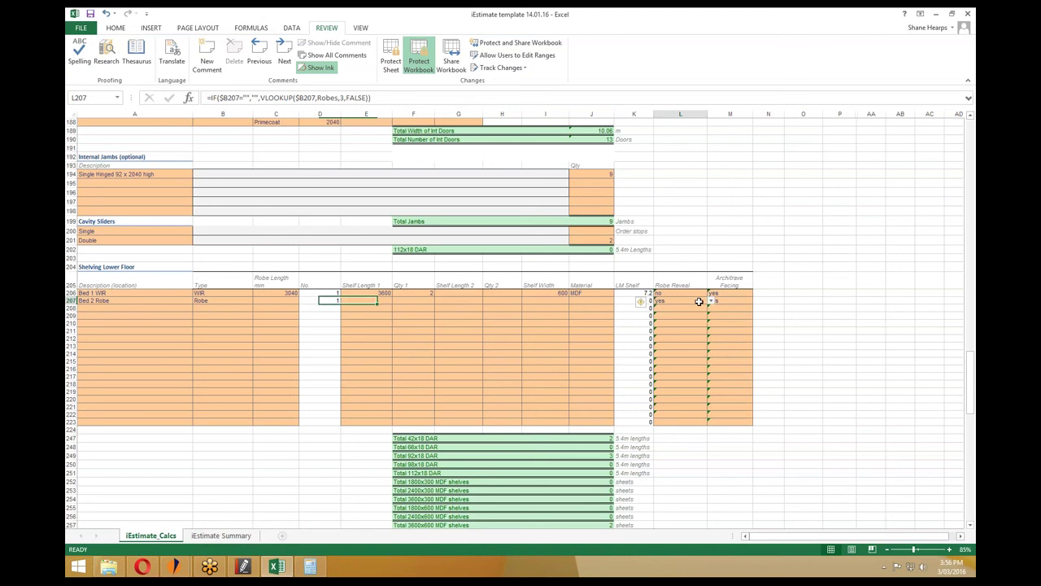
Leave Robe Reveal unchanged and enter a 1310 robe length in C207 from the floor plan.
click(711, 302)
click(710, 301)
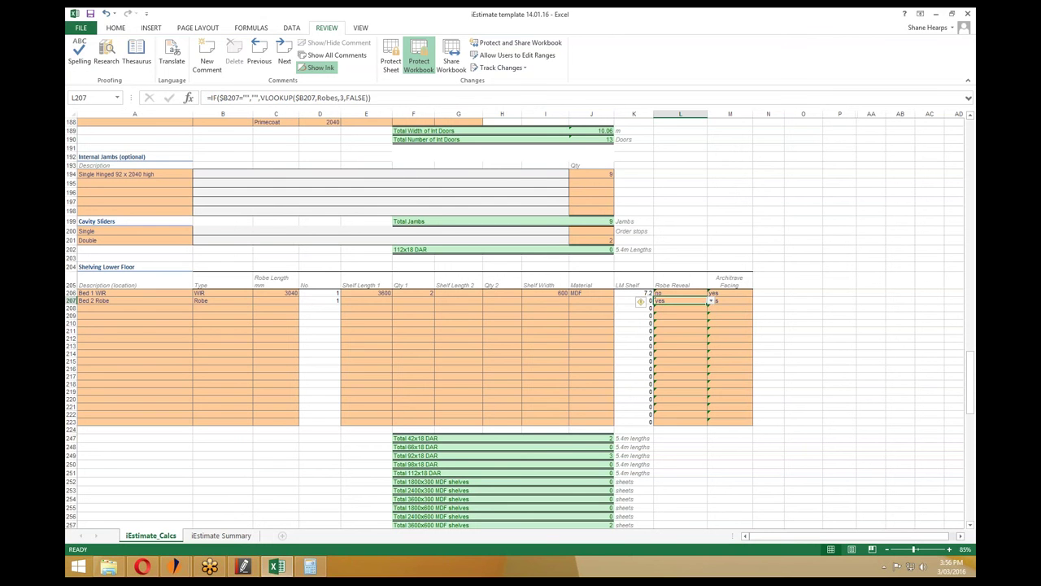
click(534, 299)
click(271, 301)
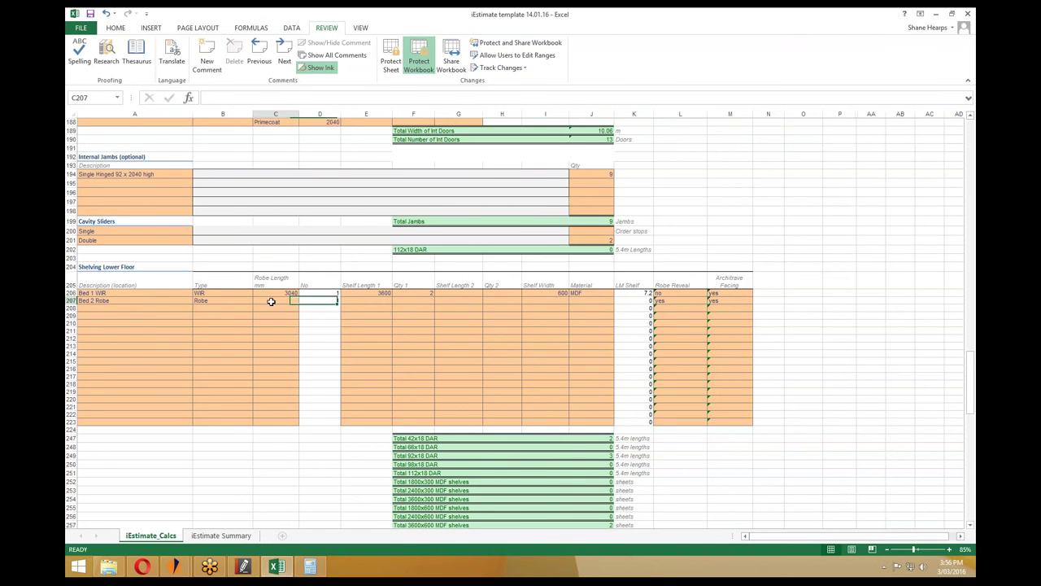
click(243, 566)
ctrl+scroll(416, 365, down, 1)
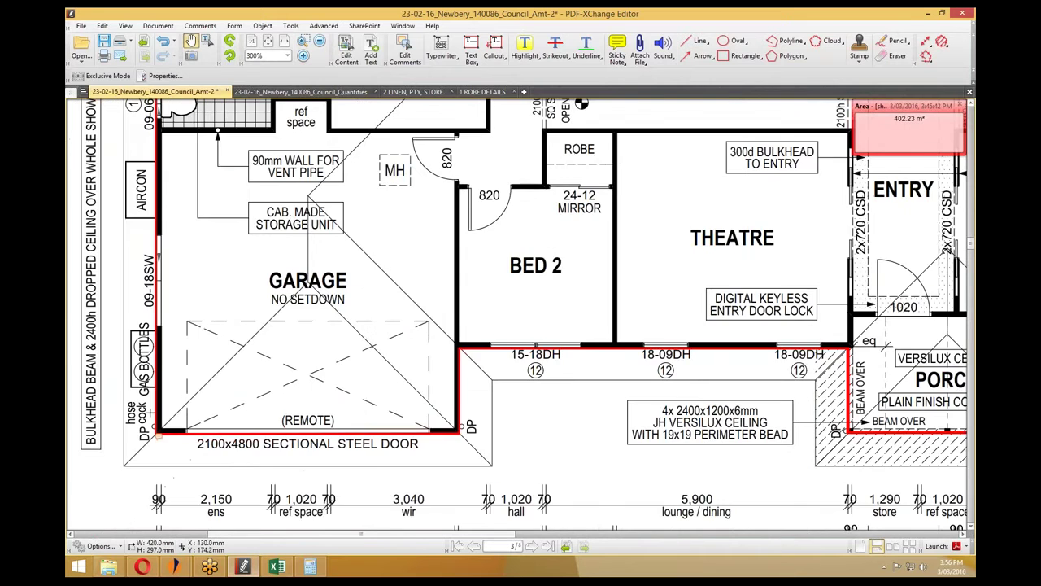
ctrl+scroll(490, 259, down, 1)
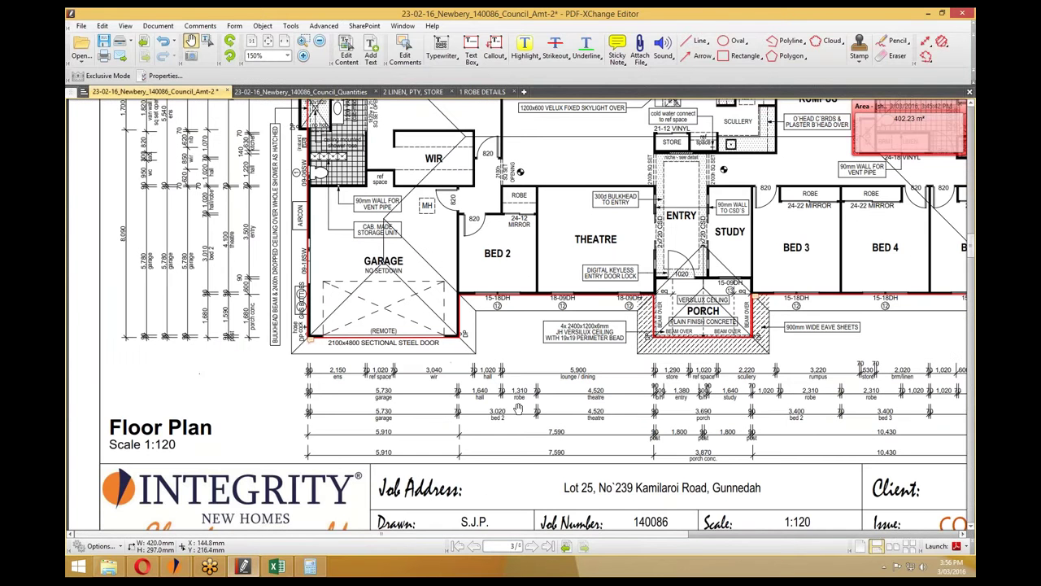
click(928, 13)
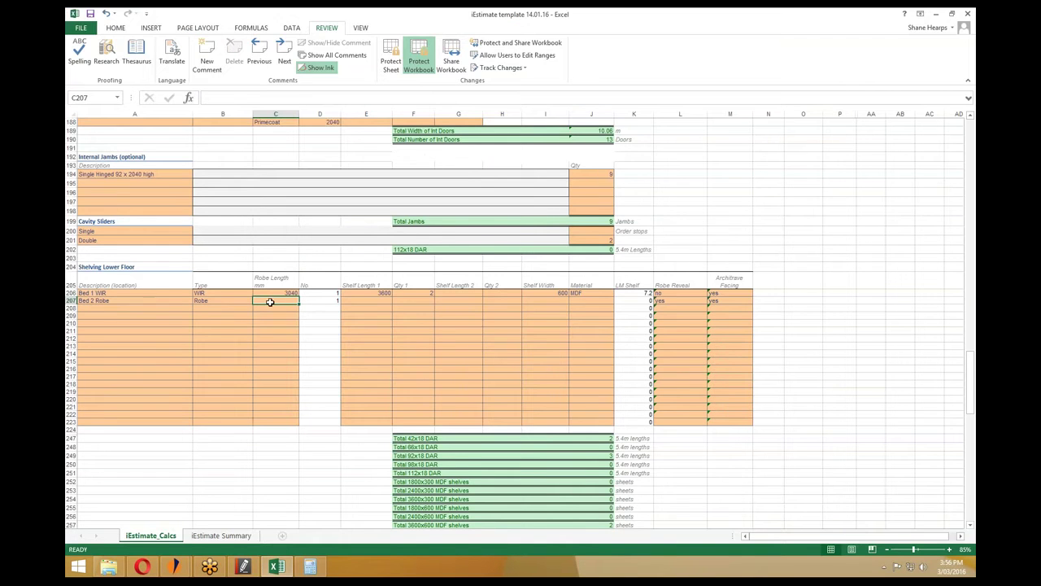
text(1310)
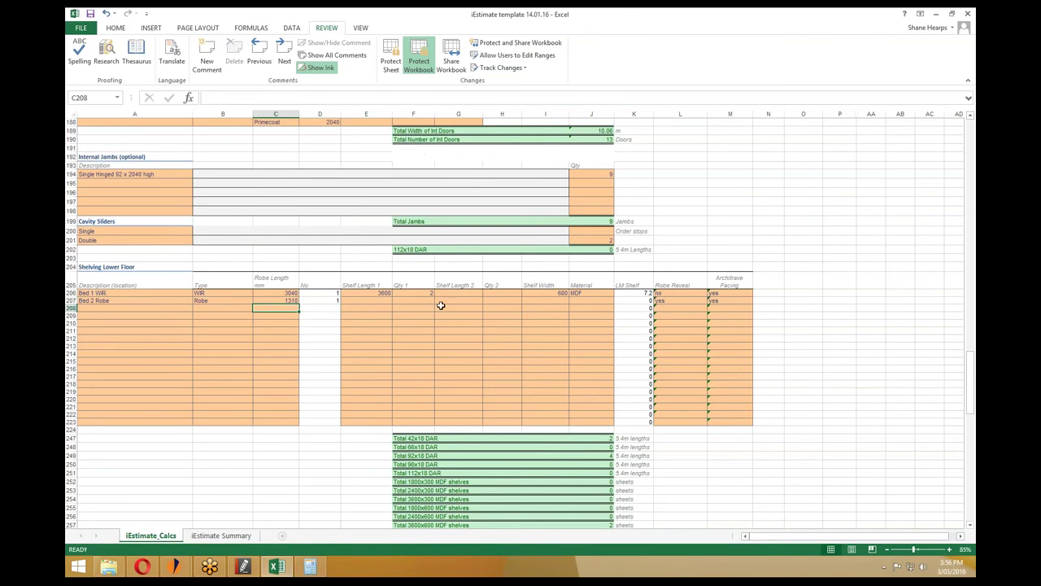
Give Bed 2 Robe one shelf of length 1800.
click(386, 298)
click(330, 300)
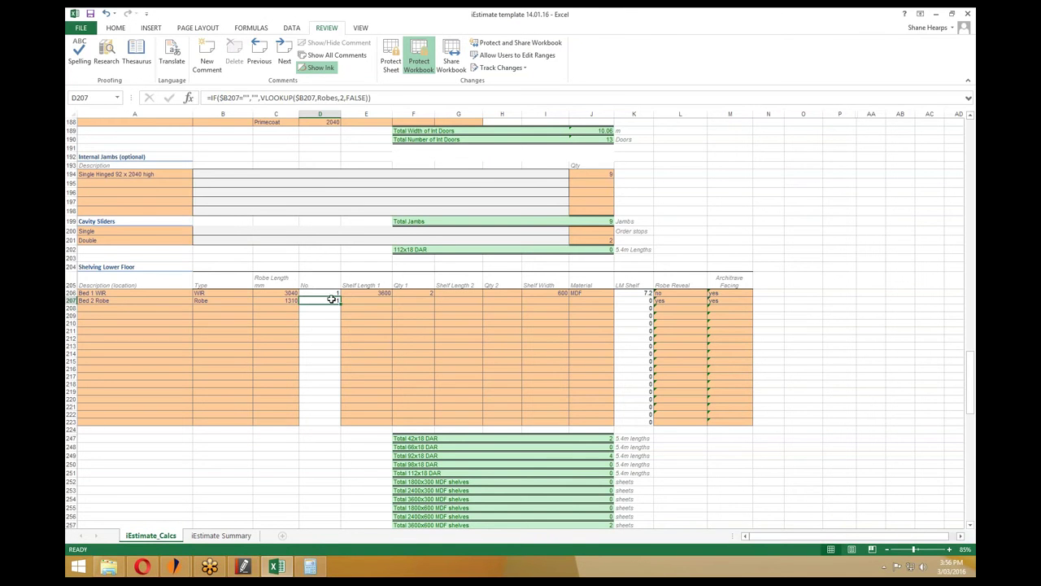
click(376, 301)
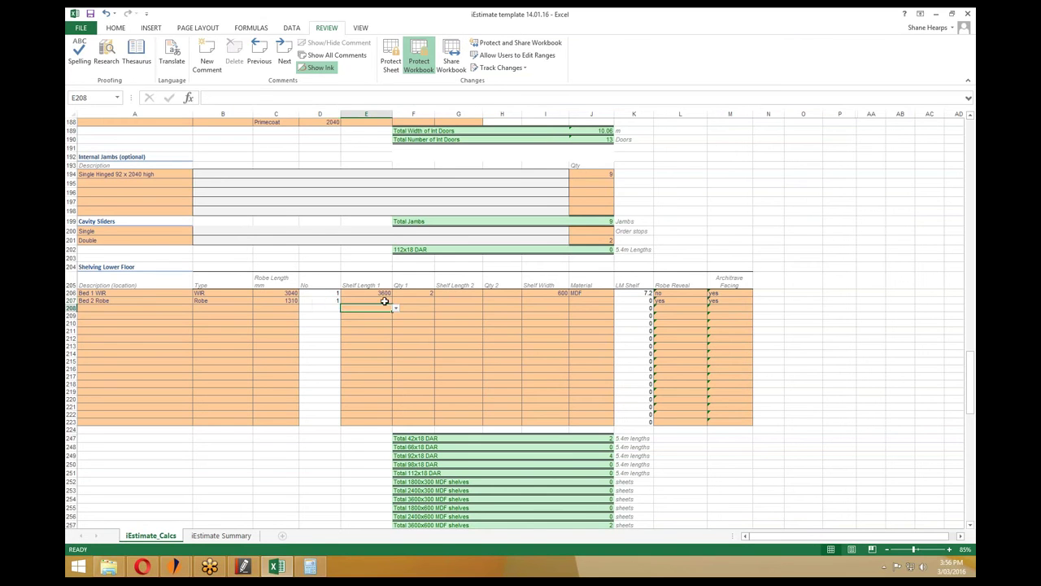
click(396, 301)
click(358, 308)
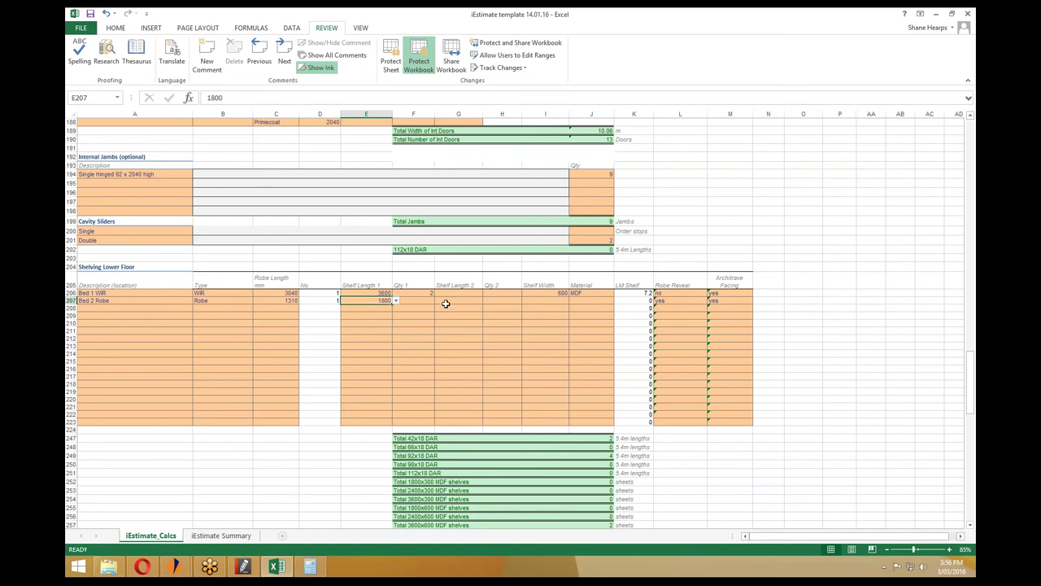
click(411, 300)
text(1)
key(Return)
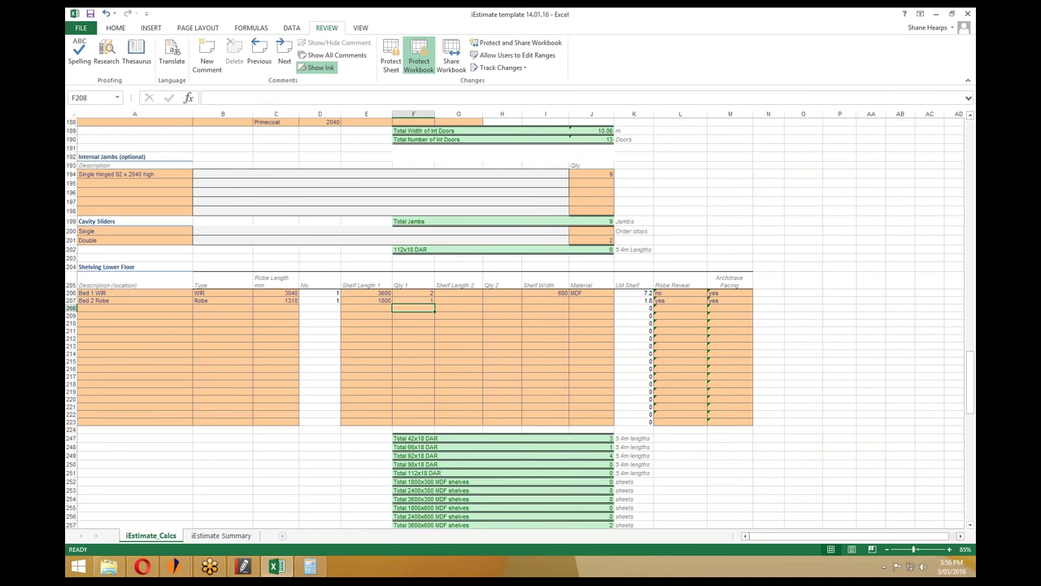
Set Bed 2 Robe's shelf width to 600 and material to MDF, checking the floor plan.
click(557, 299)
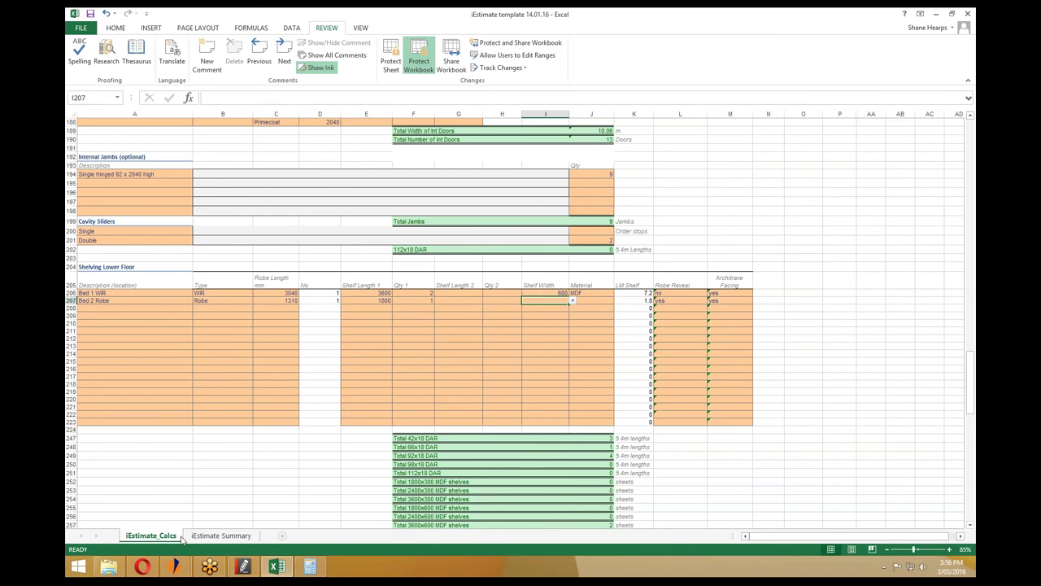
click(243, 567)
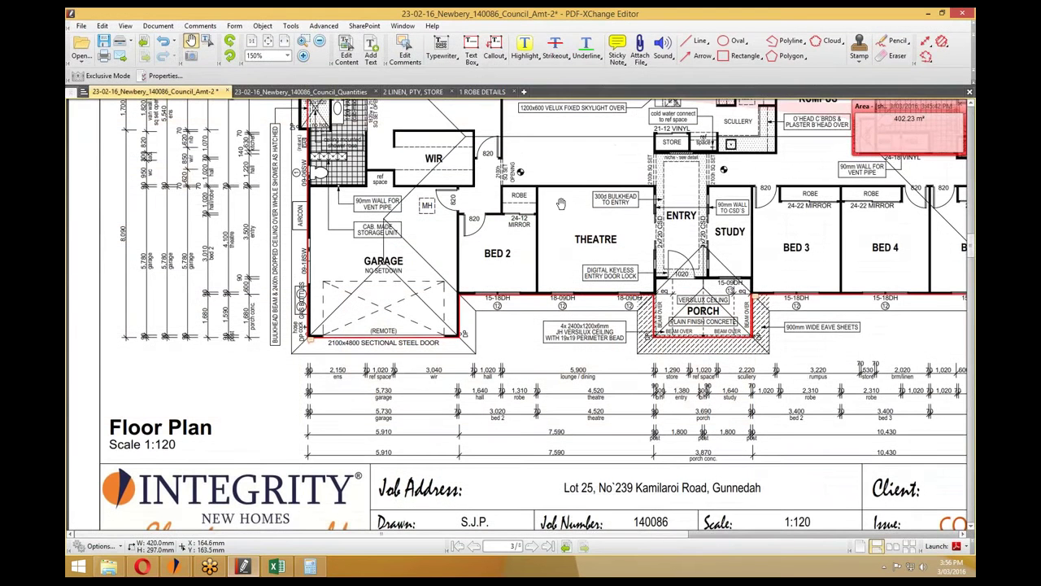
scroll(514, 204, up, 1)
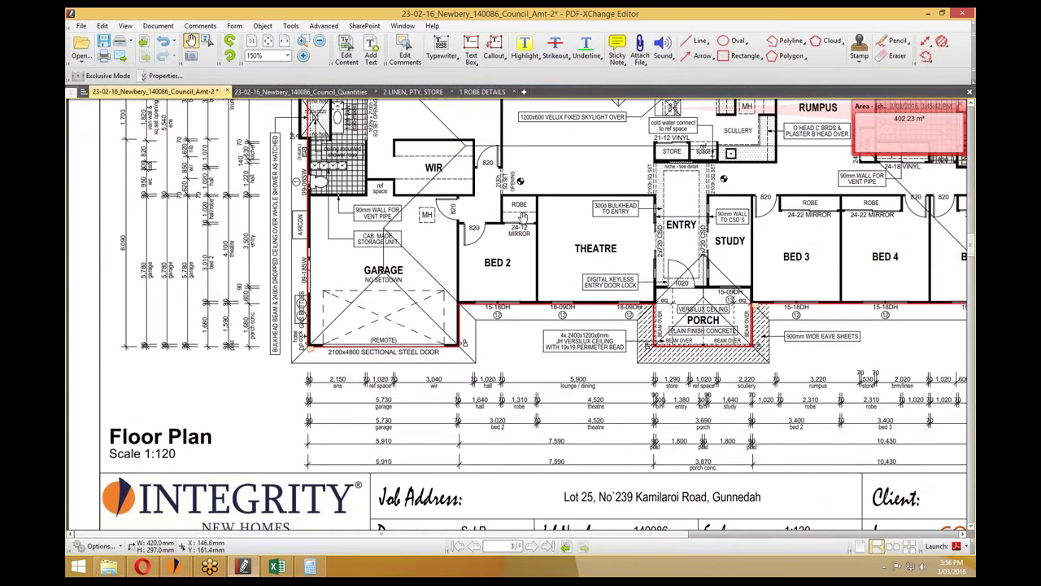
scroll(523, 219, up, 1)
scroll(523, 218, up, 1)
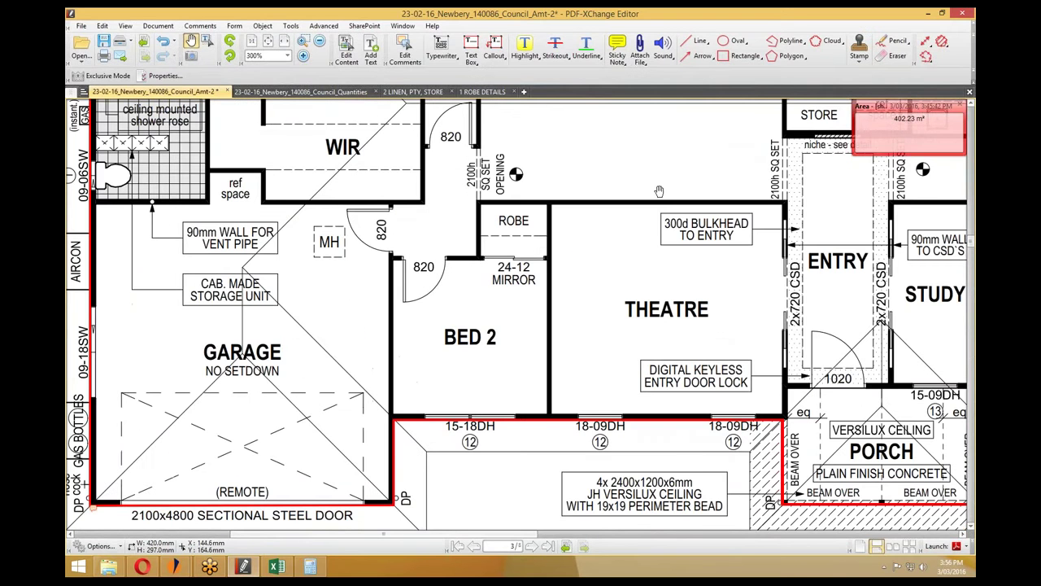
click(934, 14)
click(572, 301)
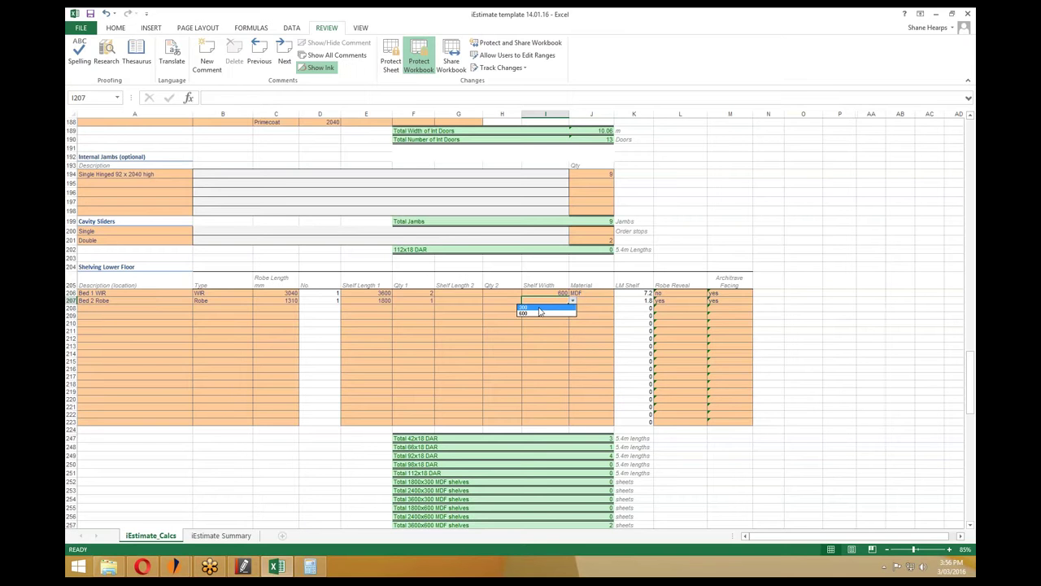
click(540, 312)
click(600, 300)
click(617, 301)
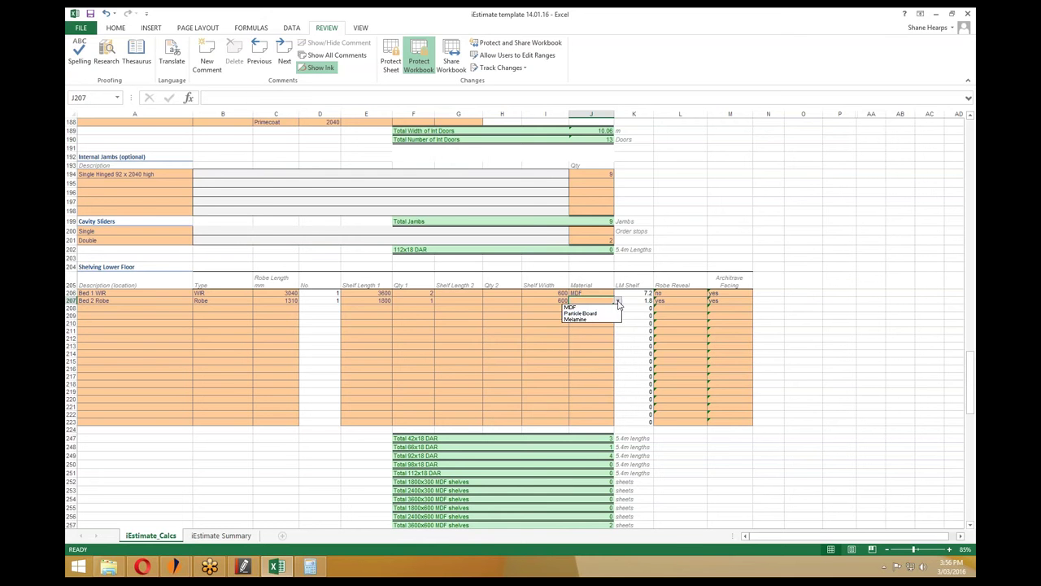
click(573, 306)
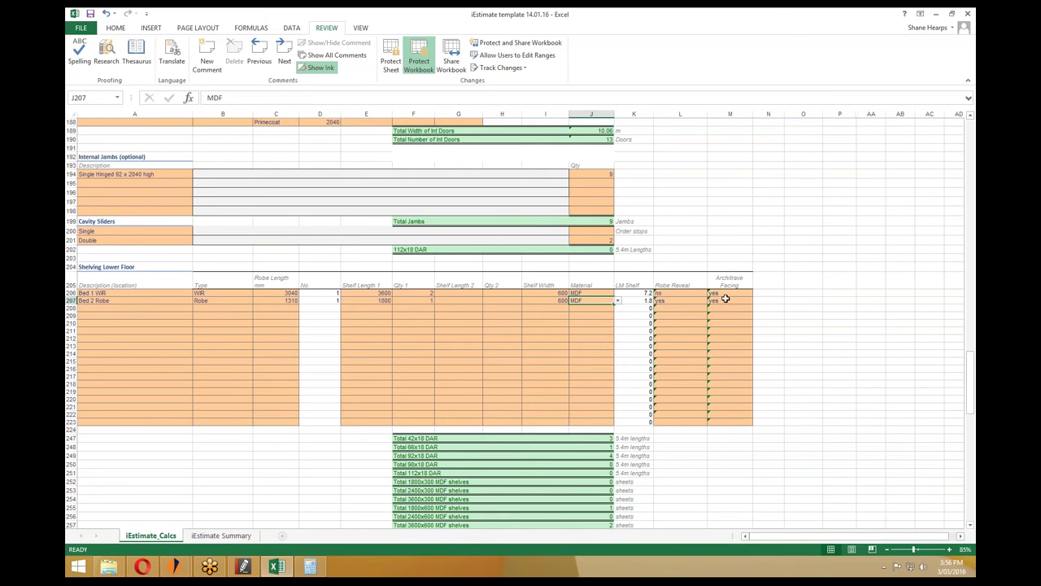
click(244, 565)
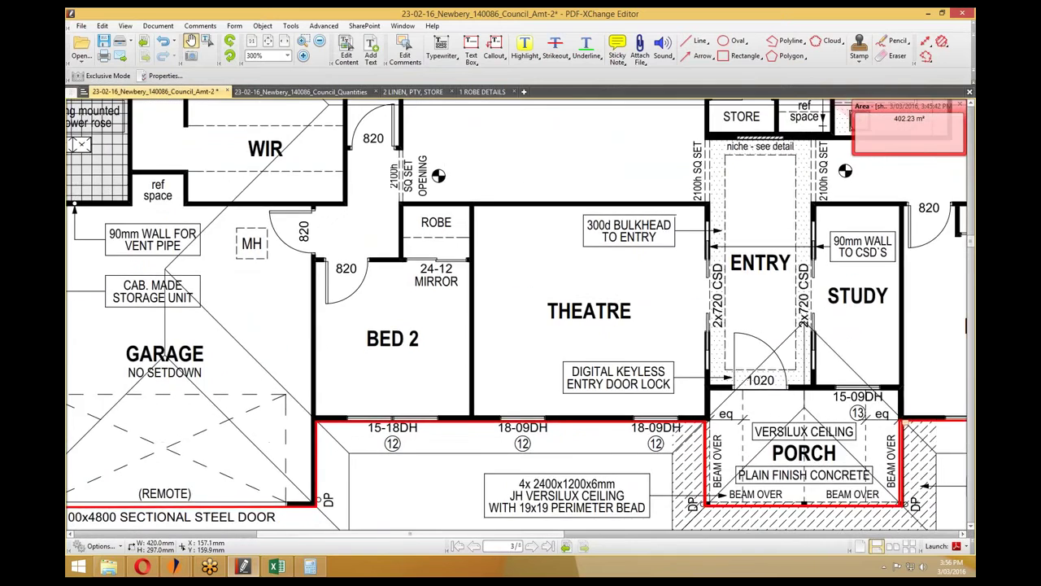
Pan the floor plan to the Bed 3–5 robes, then copy the Bed 2 Robe description.
ctrl+scroll(612, 302, down, 1)
scroll(310, 281, up, 1)
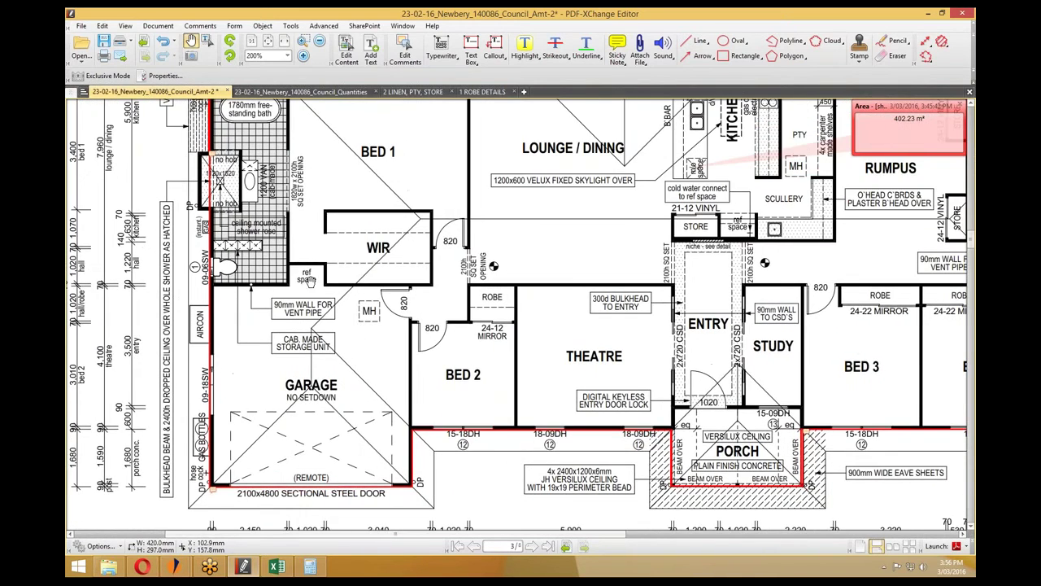
drag(594, 300, 432, 276)
drag(730, 296, 596, 260)
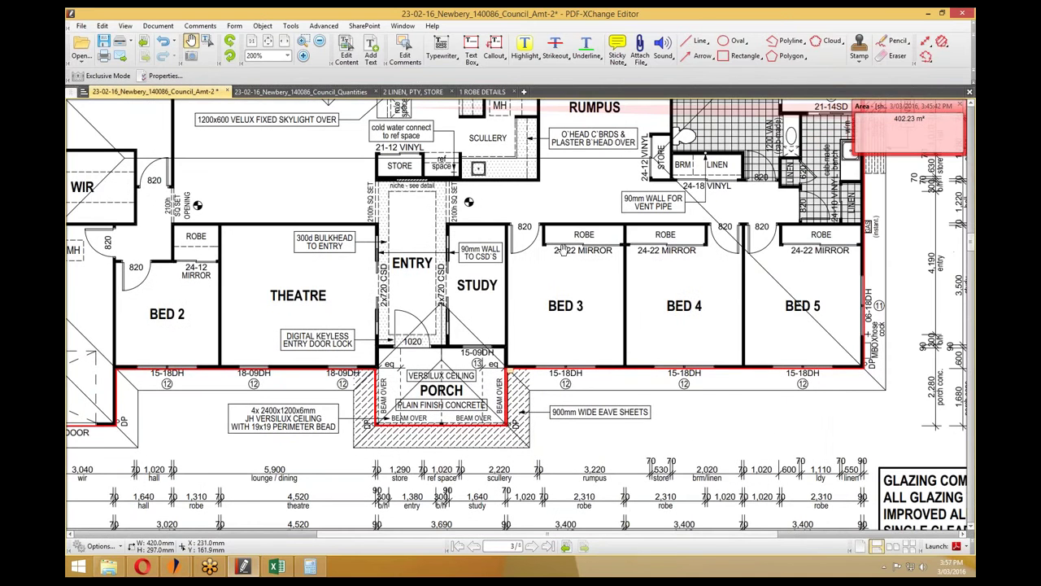
click(928, 13)
click(111, 303)
key(ctrl+c)
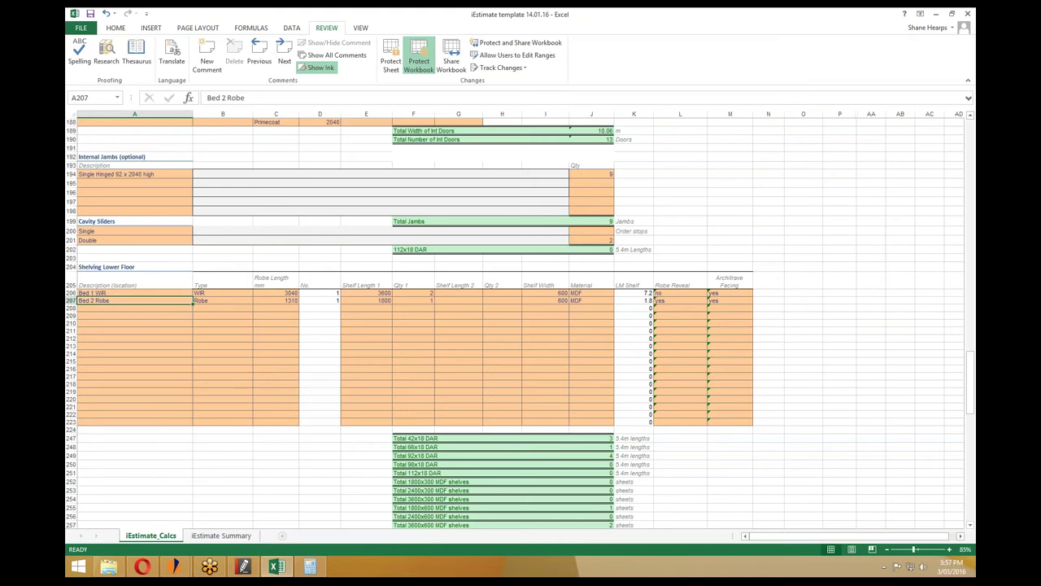
Paste the Bed 2 Robe description into rows 208 to 210, fixing a misplaced copy.
click(107, 308)
key(ctrl+v)
click(102, 317)
key(ctrl+v)
click(101, 331)
key(ctrl+v)
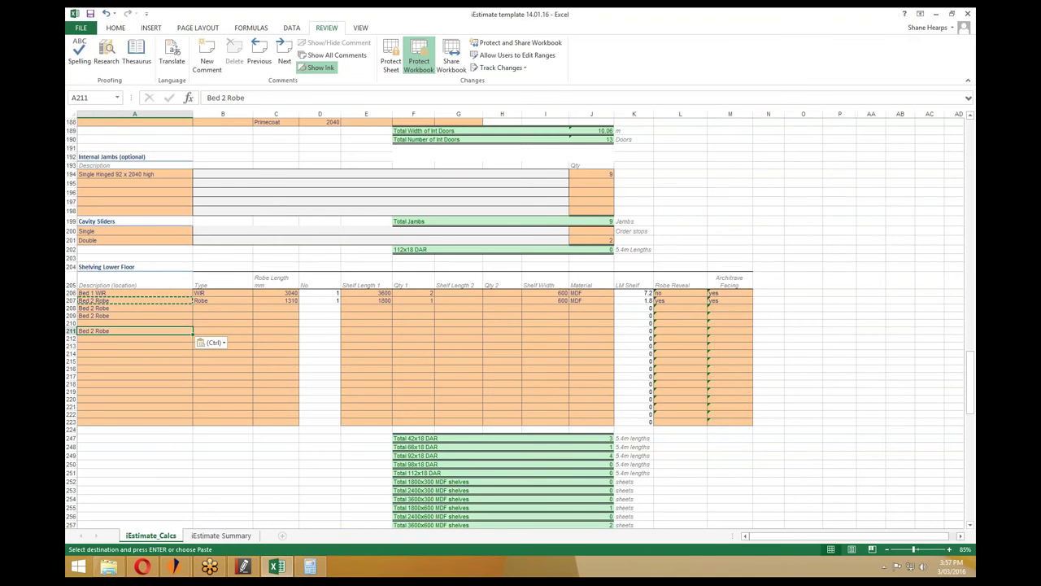
key(ctrl+c)
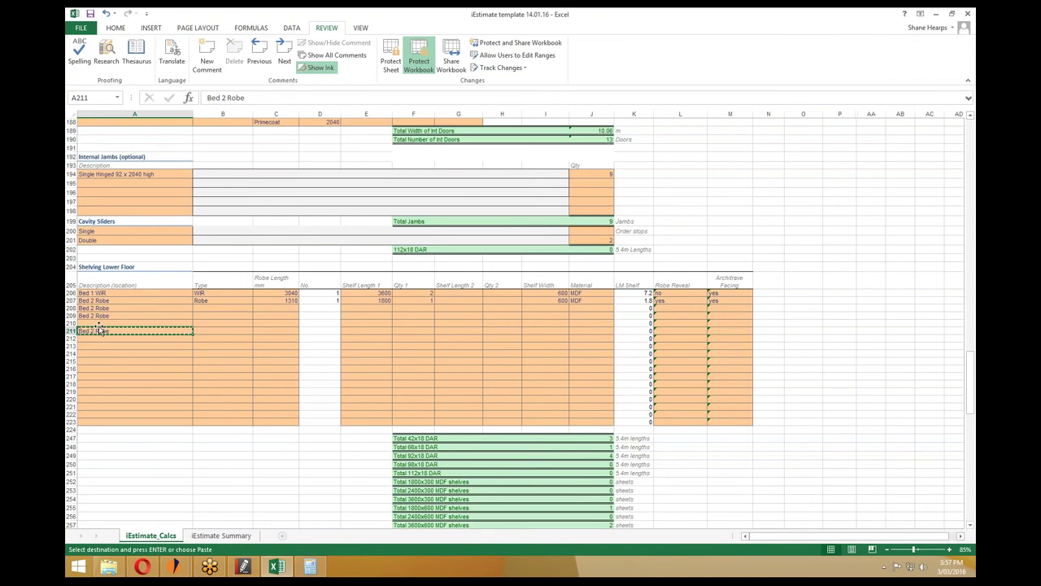
click(98, 323)
key(ctrl+v)
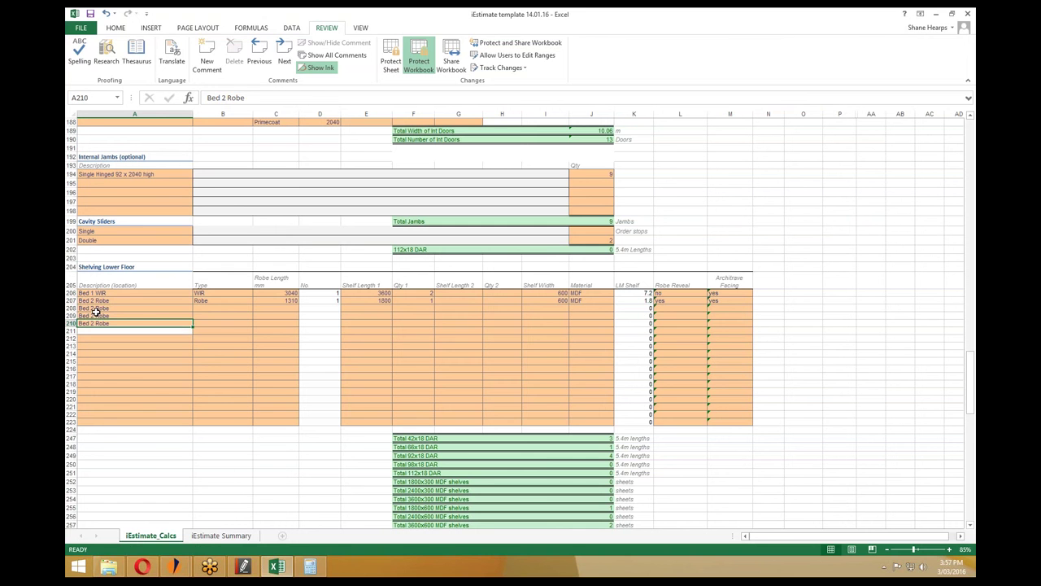
key(ctrl+z)
key(ctrl+z)
click(94, 323)
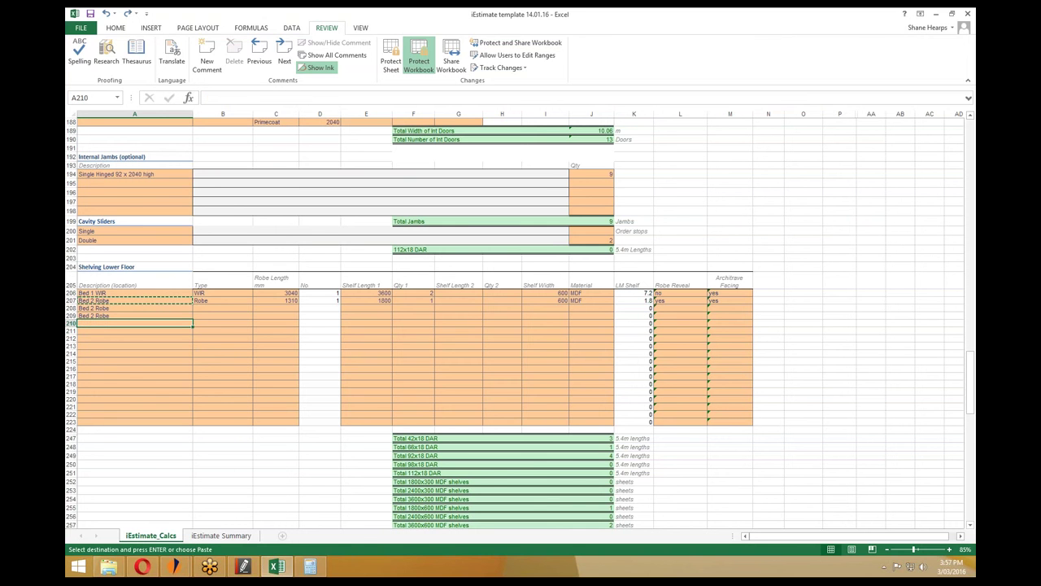
key(ctrl+v)
Rename the copied descriptions to Bed 3 Robe, Bed 4 Robe and Bed 5 Robe.
click(102, 307)
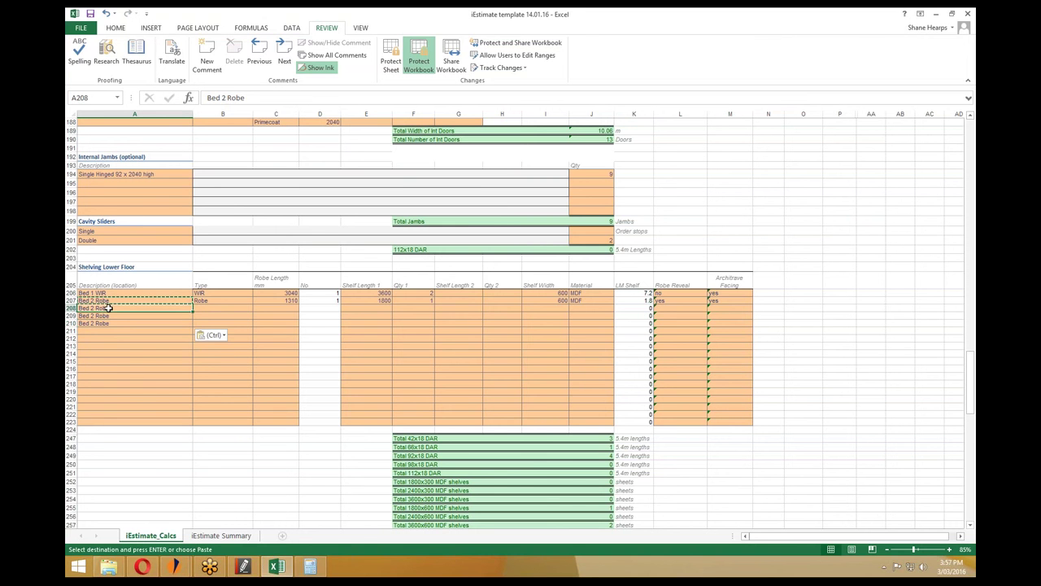
text(Bed 3 Robe)
key(Return)
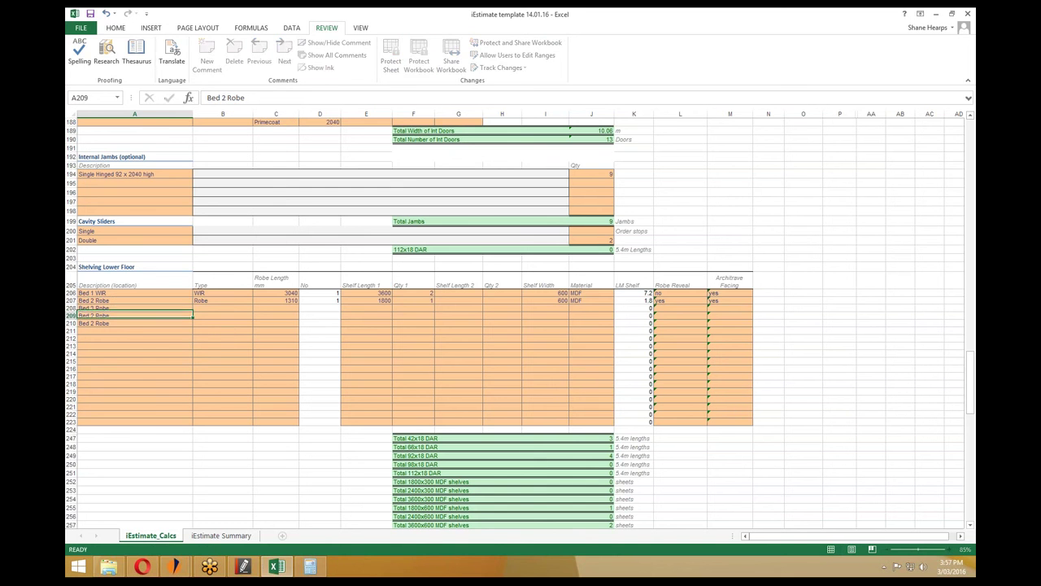
double_click(224, 98)
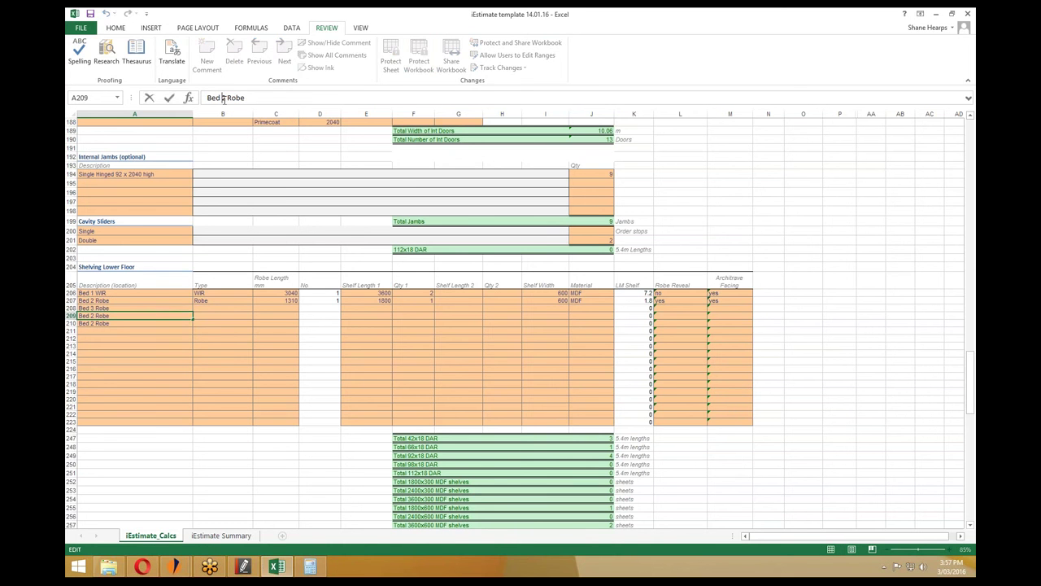
text(4)
key(Return)
click(226, 98)
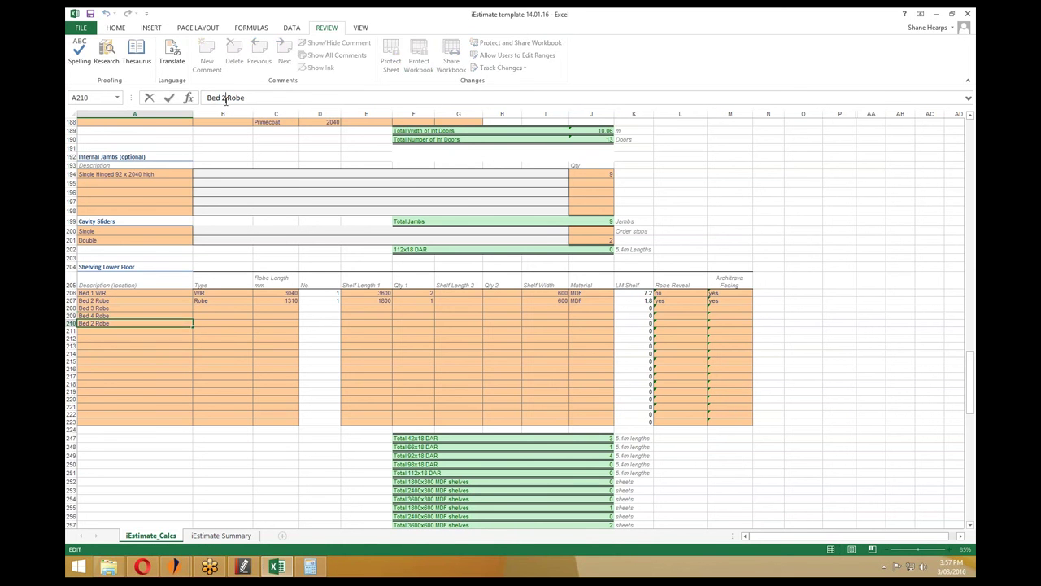
key(BackSpace)
text(5)
key(Return)
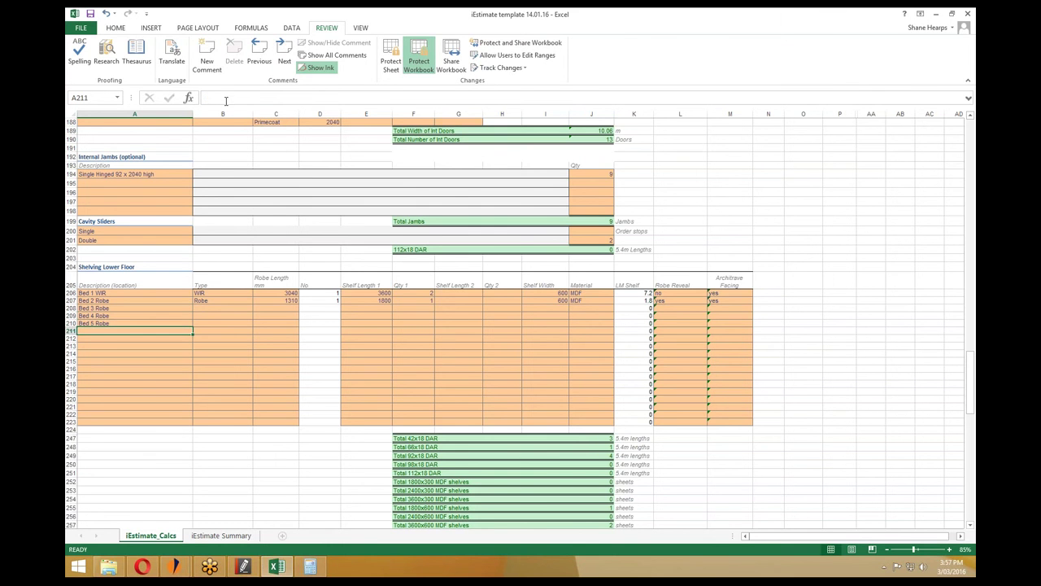
Set the type to Robe for the Bed 3, Bed 4 and Bed 5 rows.
click(244, 308)
click(256, 308)
click(237, 316)
click(241, 316)
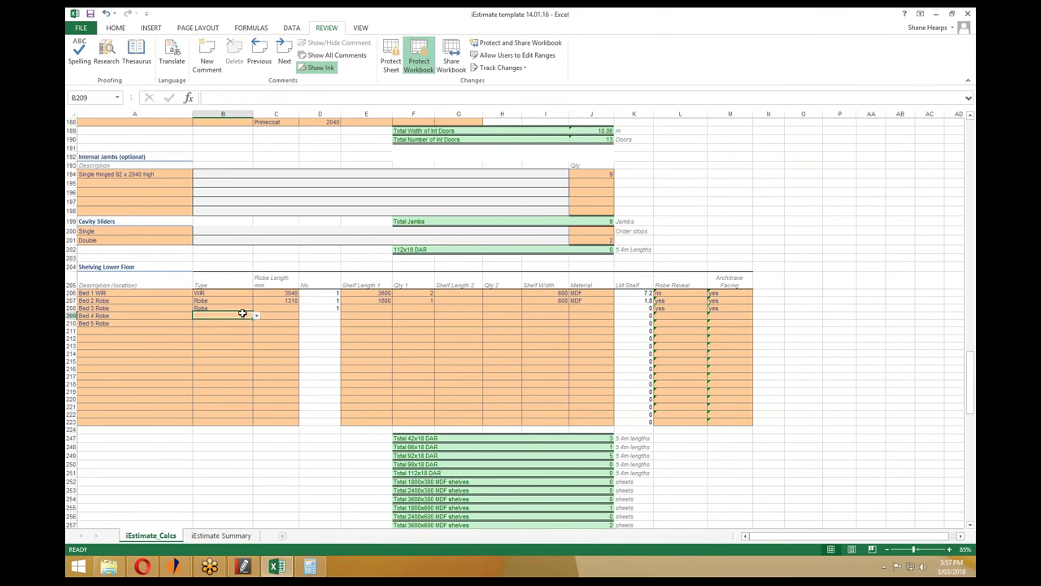
click(256, 315)
click(236, 322)
click(248, 323)
click(256, 323)
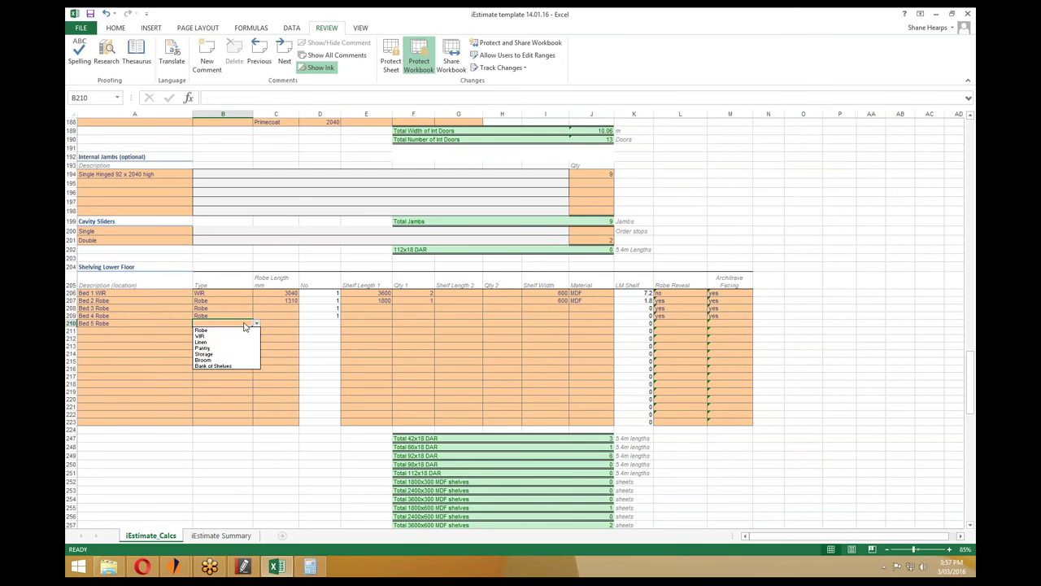
click(230, 333)
click(244, 566)
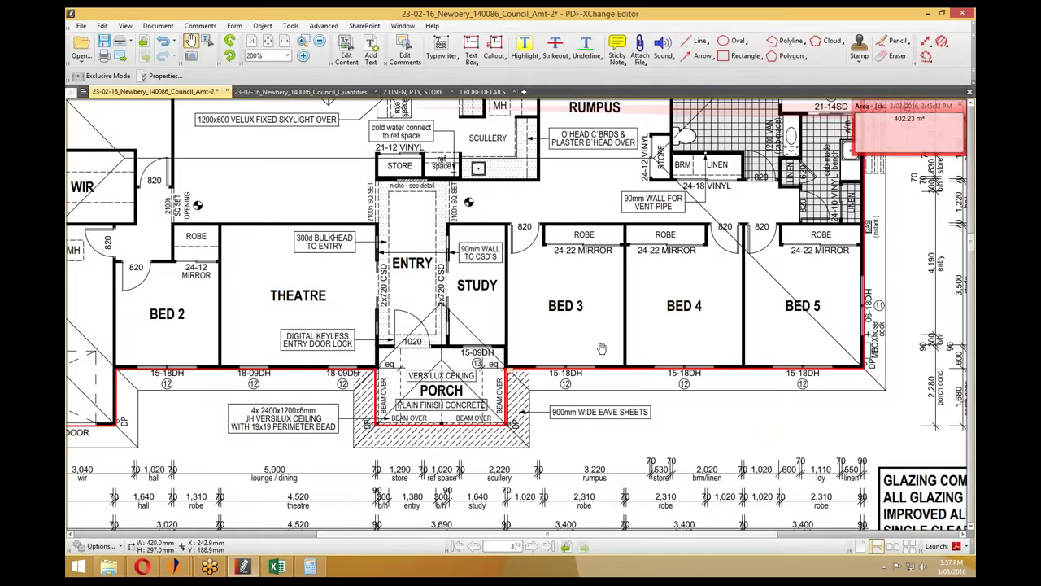
Enter a 2310 robe length for the Bed 3, Bed 4 and Bed 5 Robe rows in C208:C210.
scroll(587, 439, down, 3)
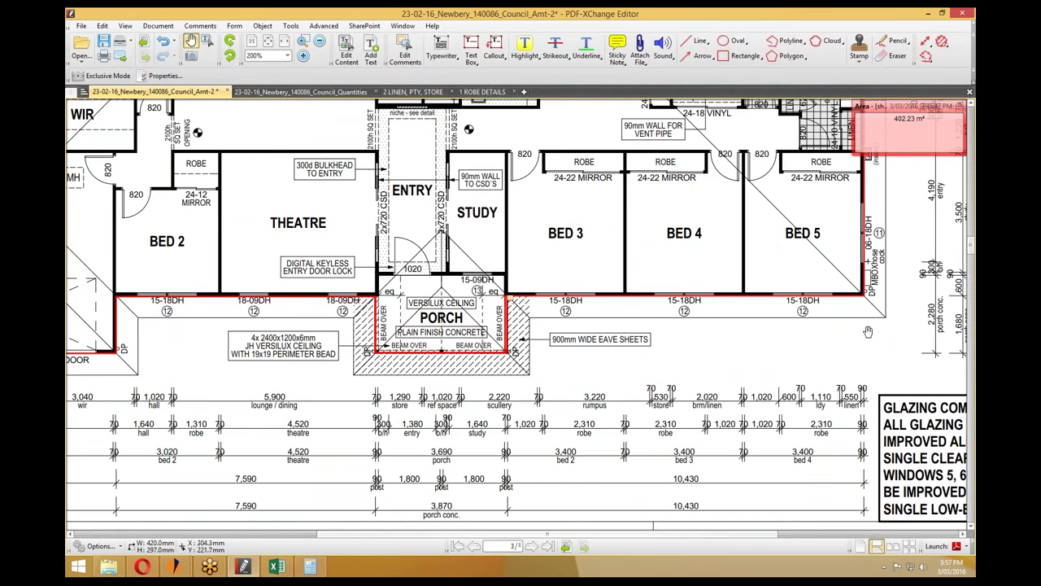
click(928, 14)
click(289, 306)
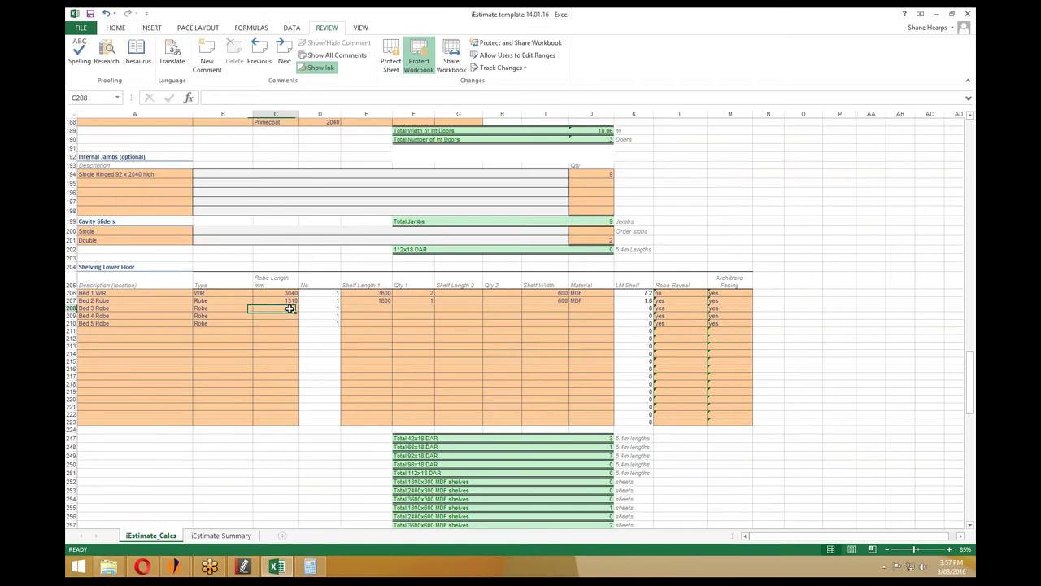
text(2310)
key(Return)
text(2310)
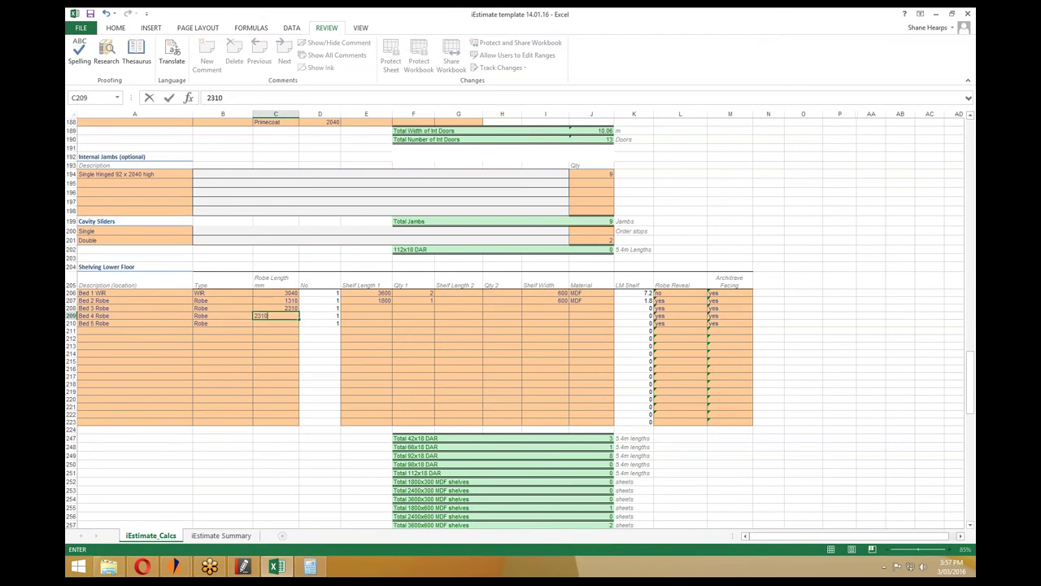
key(Return)
text(2310)
key(Up)
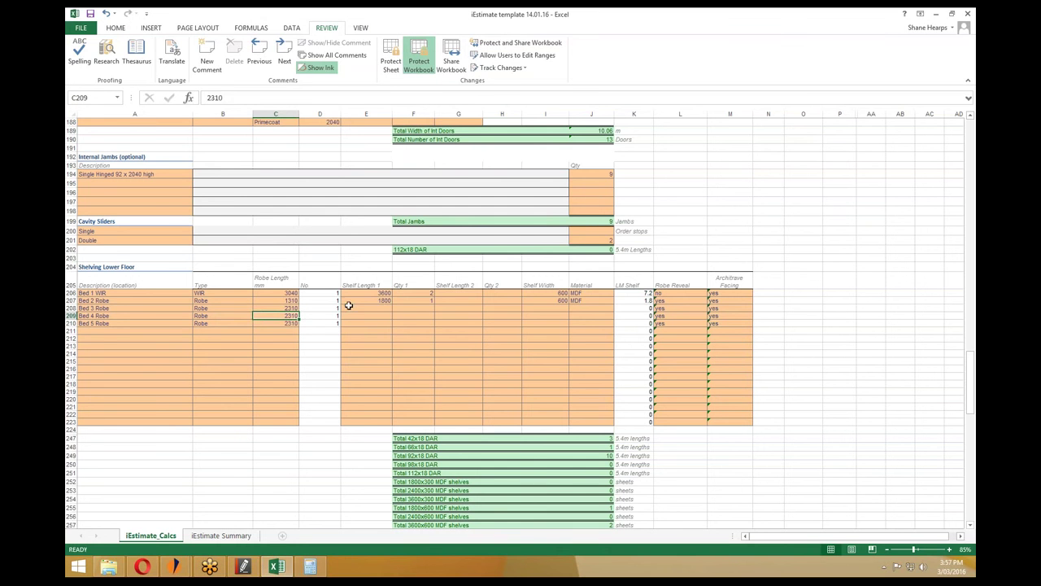
Pick 2400 as the shelf length in E208, E209 and E210, correcting Bed 5's choice.
click(374, 307)
click(395, 308)
click(365, 325)
click(377, 316)
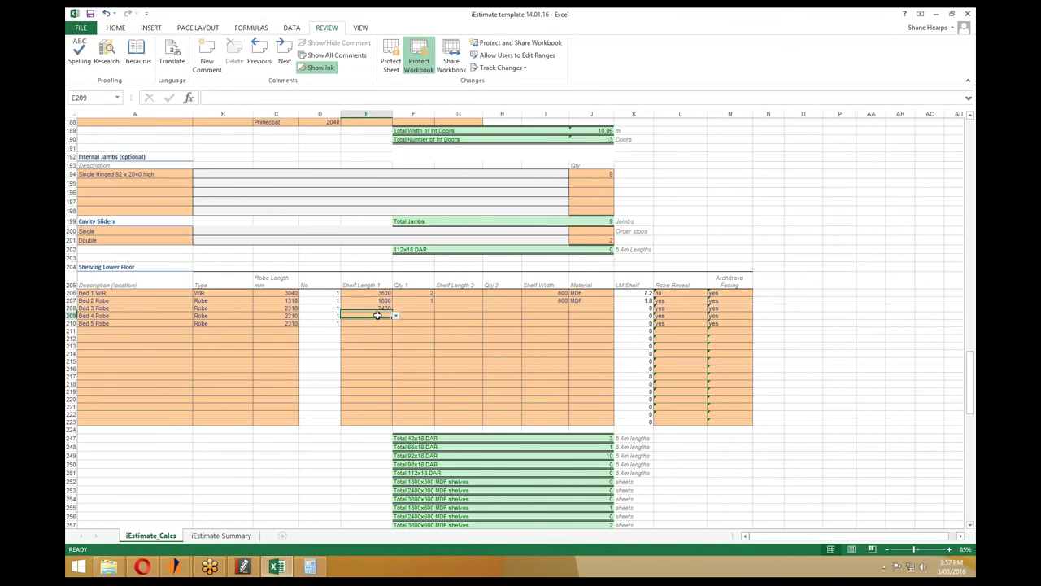
click(396, 316)
click(364, 326)
click(374, 323)
click(397, 323)
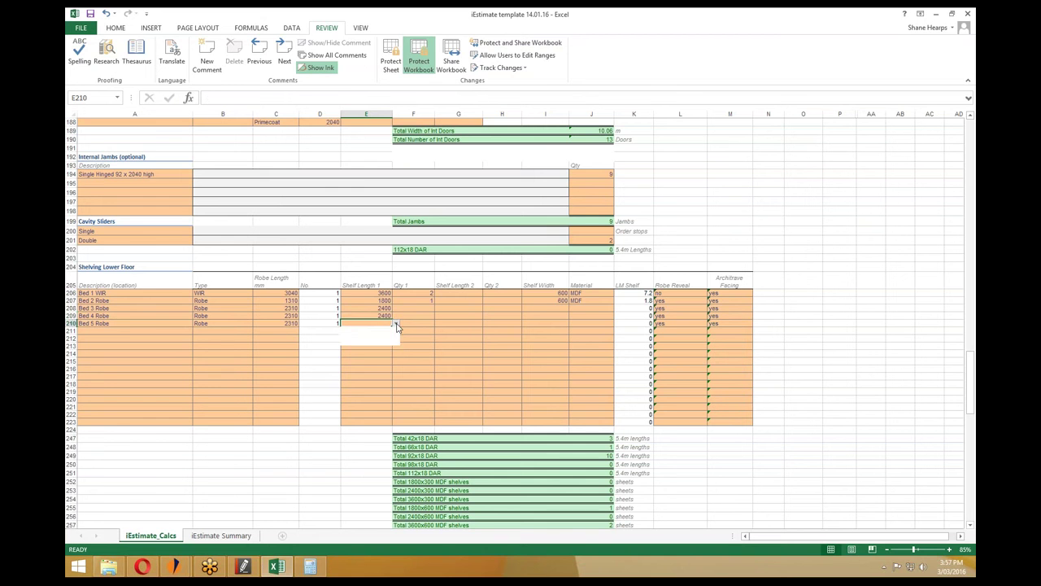
click(380, 332)
click(395, 324)
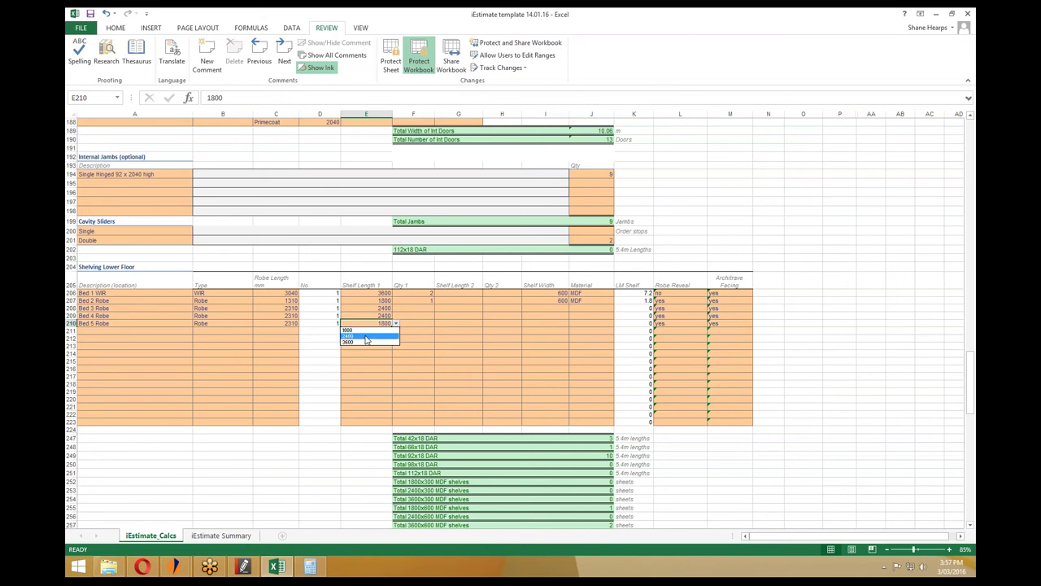
click(366, 339)
Set the shelf quantity to 1 for the Bed 3 and Bed 4 Robe rows.
click(413, 308)
text(1)
key(Return)
text(1)
key(Return)
text(1)
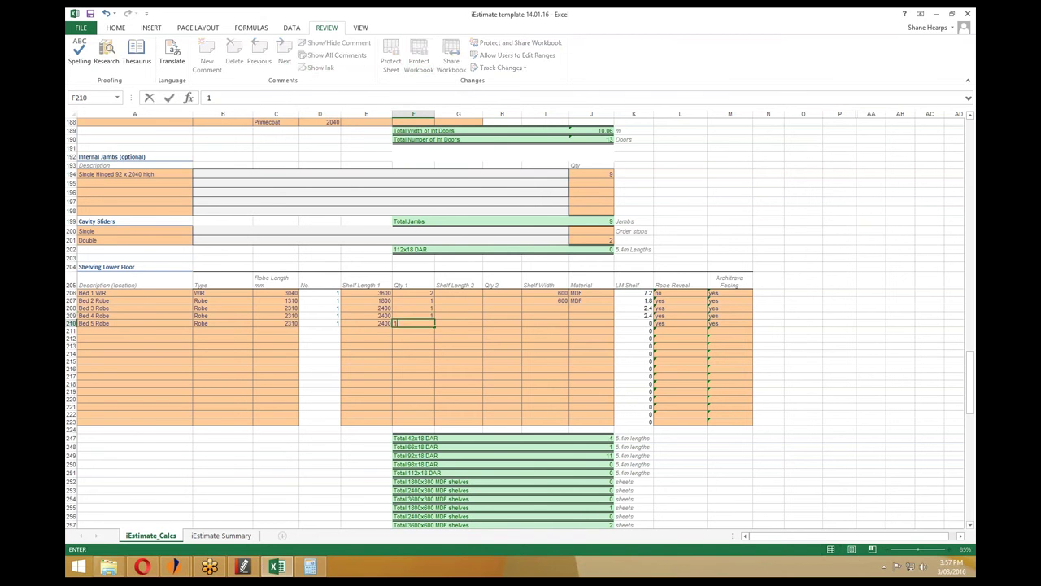
key(Return)
Choose 600 as the shelf width in I208, I209 and I210.
click(568, 309)
click(574, 309)
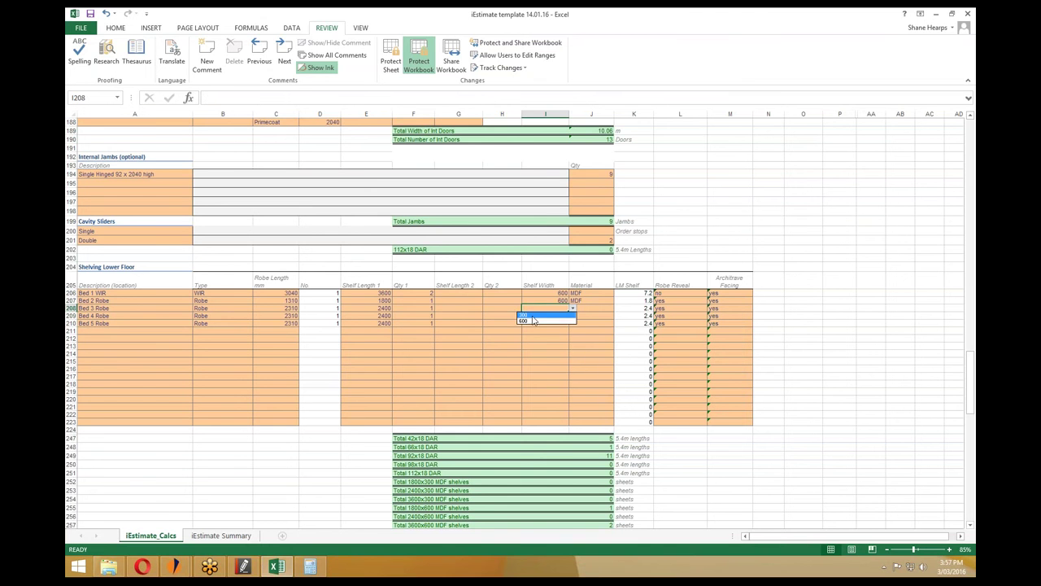
click(528, 322)
key(Return)
click(574, 317)
click(533, 329)
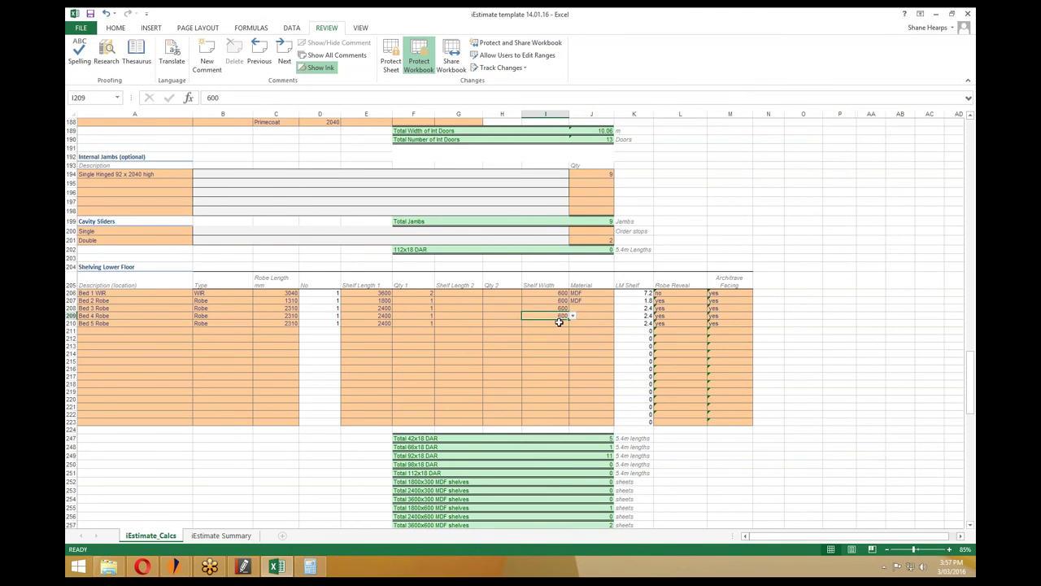
key(Return)
click(574, 324)
click(529, 336)
Choose MDF as the material in J208, J209 and J210.
click(592, 310)
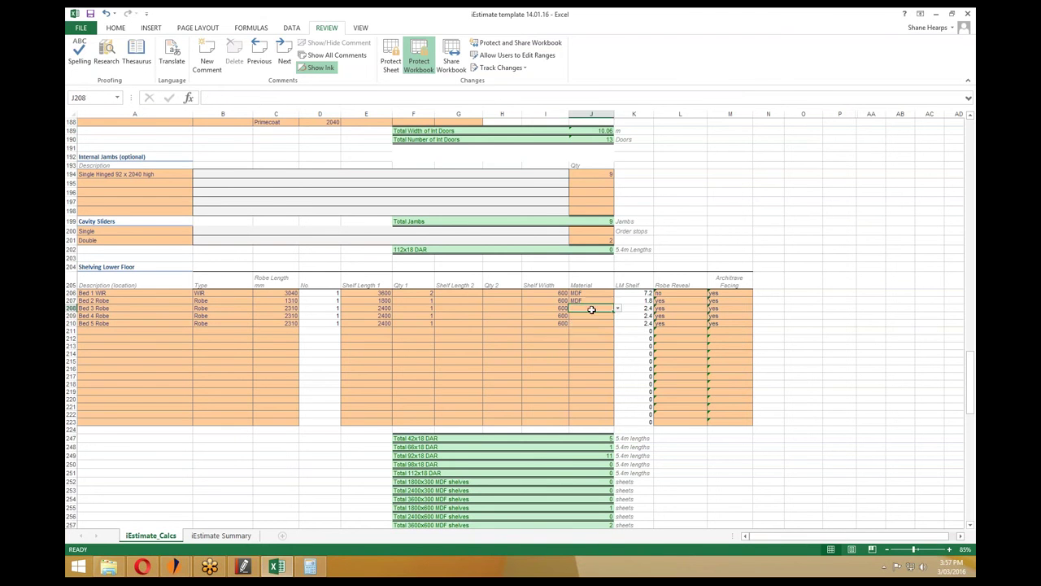
click(618, 312)
click(585, 319)
key(Return)
click(619, 318)
click(586, 326)
key(Return)
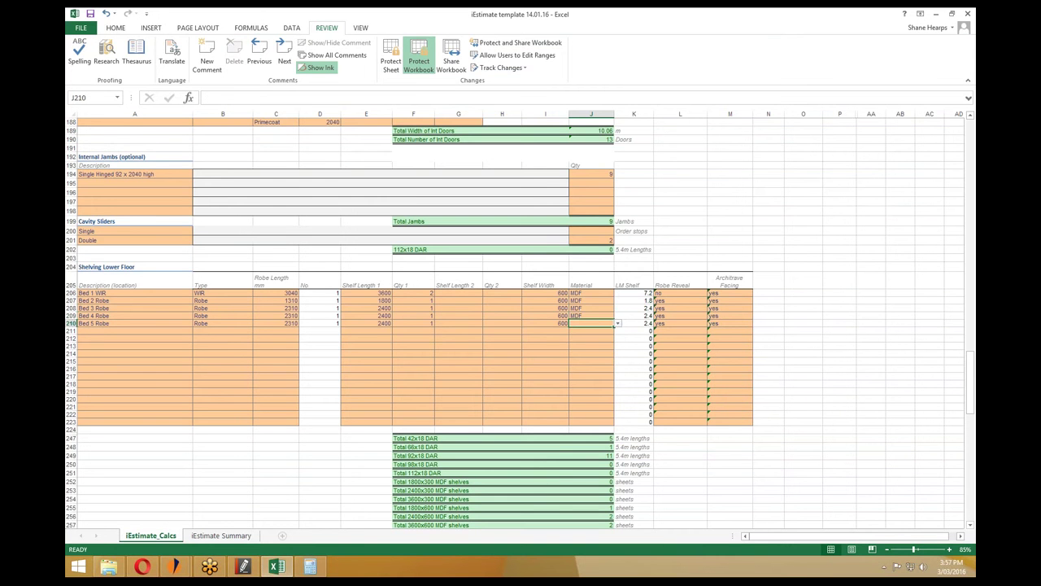
click(619, 323)
click(586, 331)
click(243, 566)
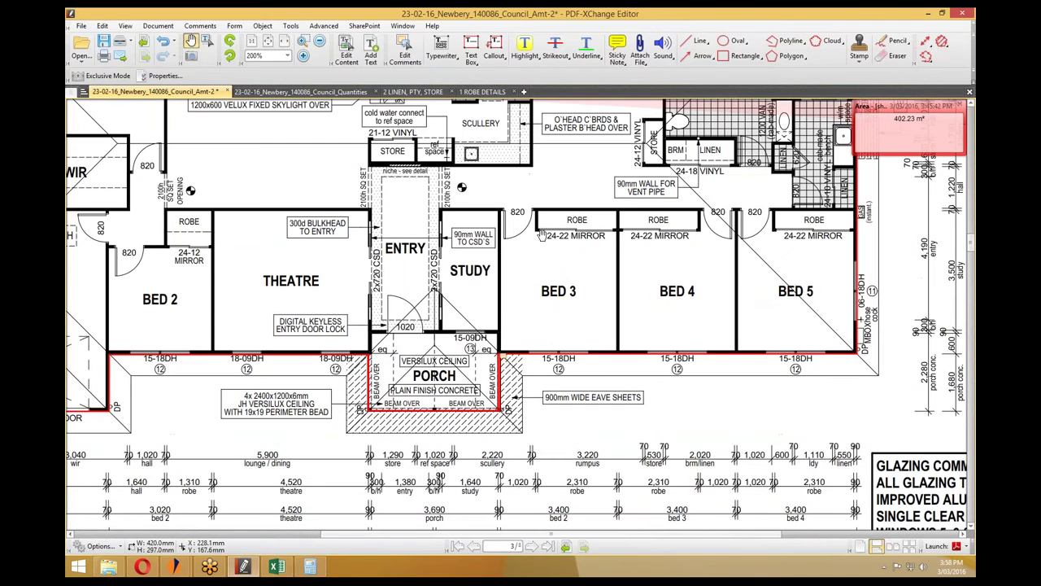
Zoom and pan the floor plan onto the Bed 3–5 linen cupboards and the dimension schedule.
scroll(519, 192, down, 2)
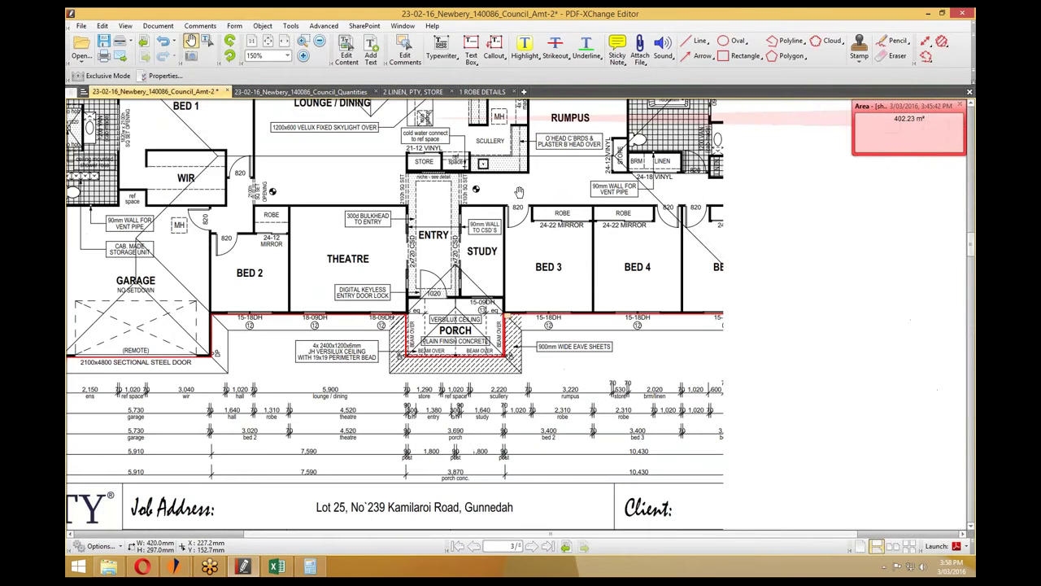
scroll(519, 192, up, 1)
drag(453, 185, 466, 238)
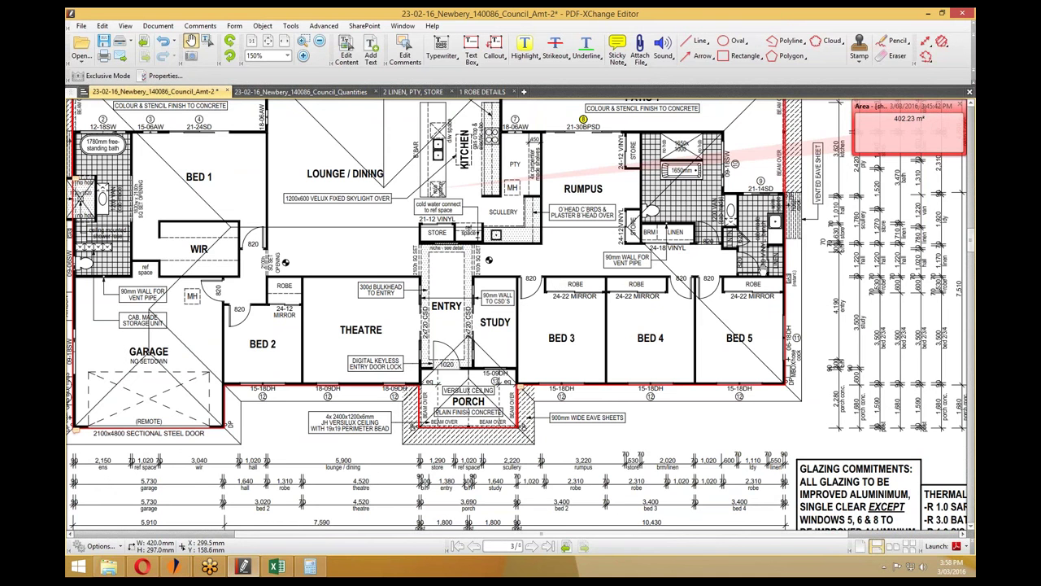
scroll(766, 266, up, 2)
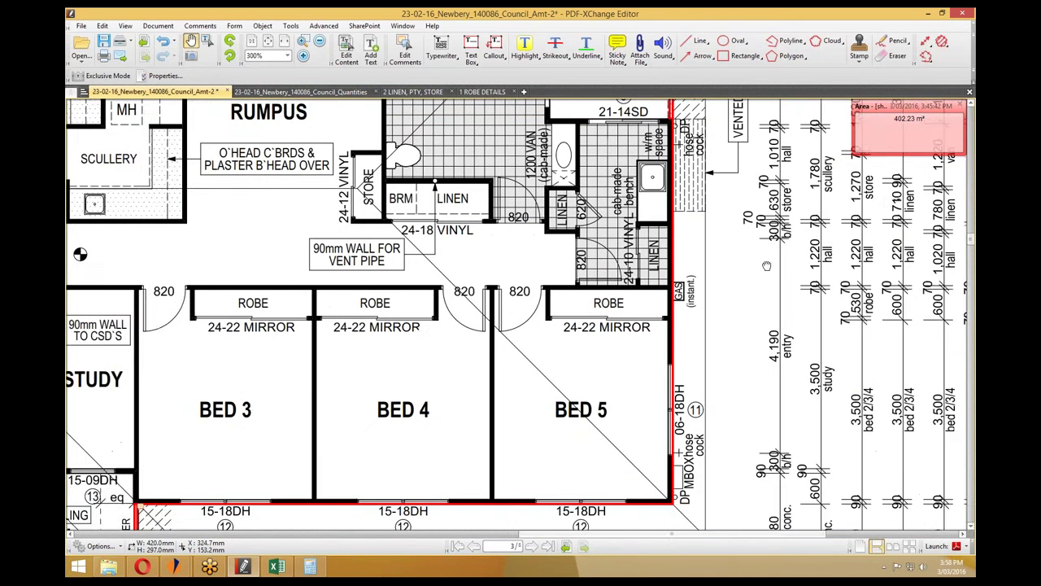
drag(921, 273, 823, 272)
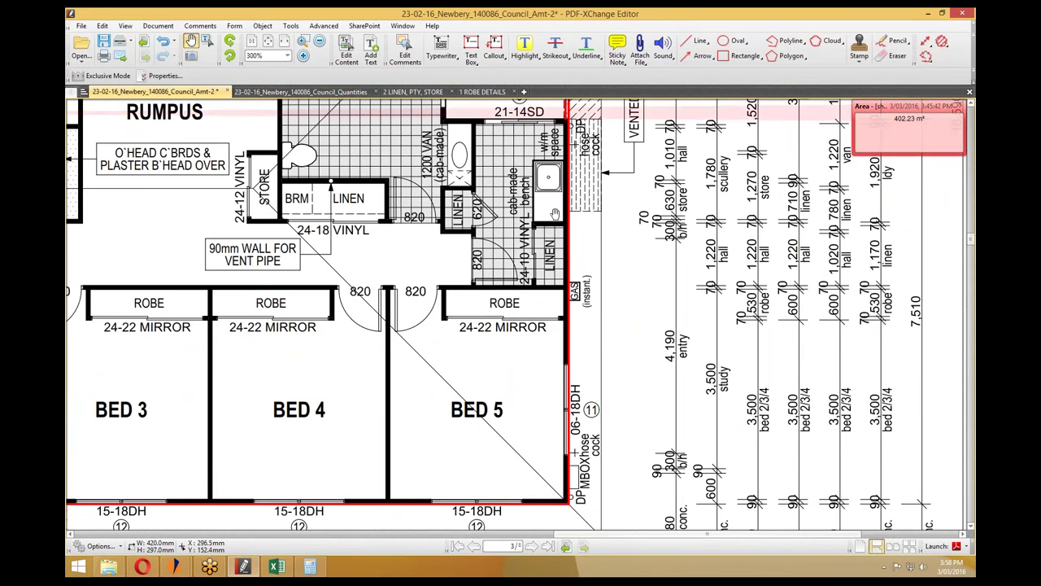
Add row 211 'Laundry Linen' with type Linen and length 1170.
click(928, 13)
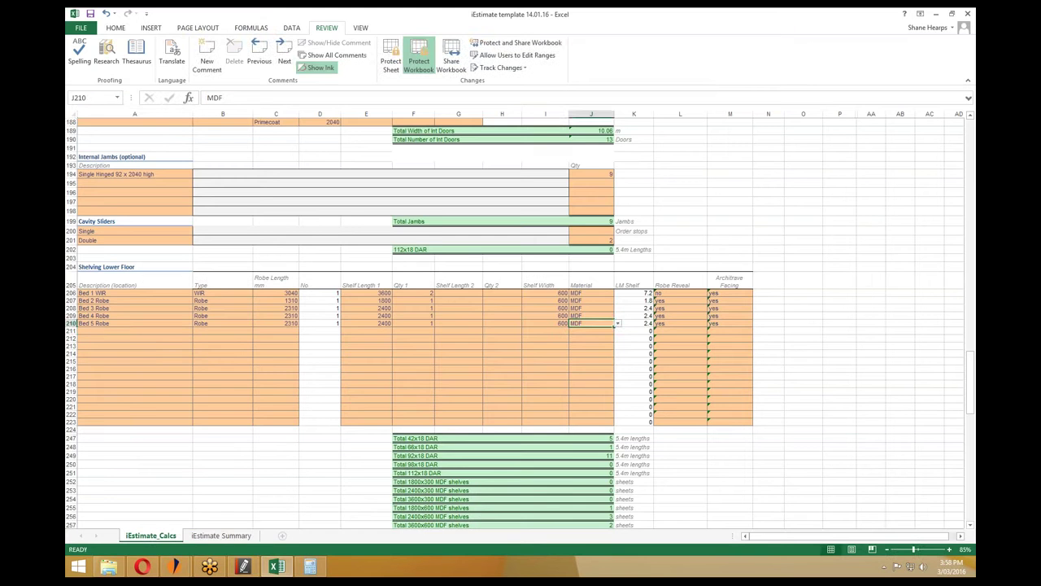
click(107, 331)
text(Laun)
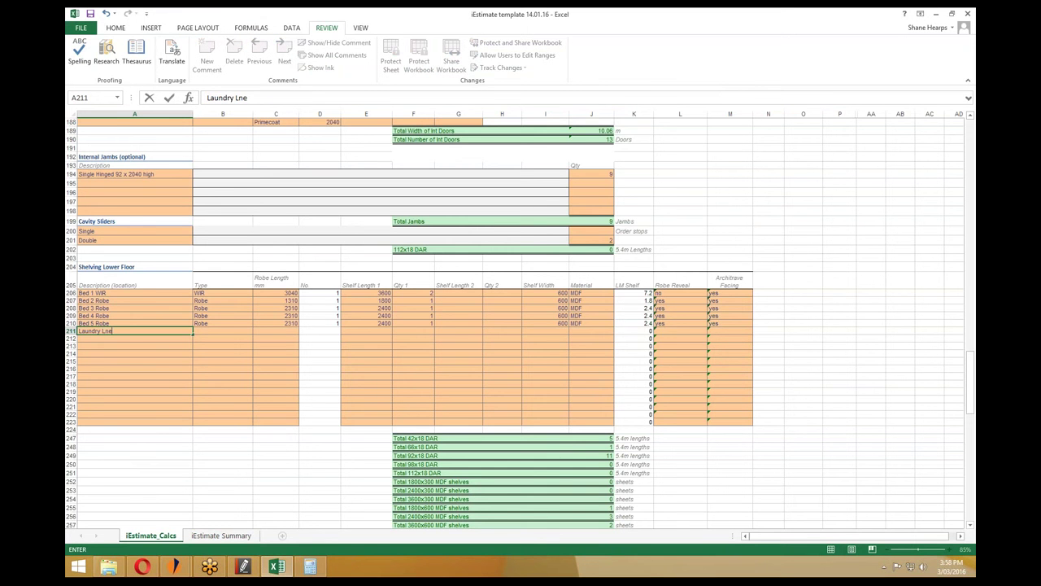
text(dry Linen)
key(Return)
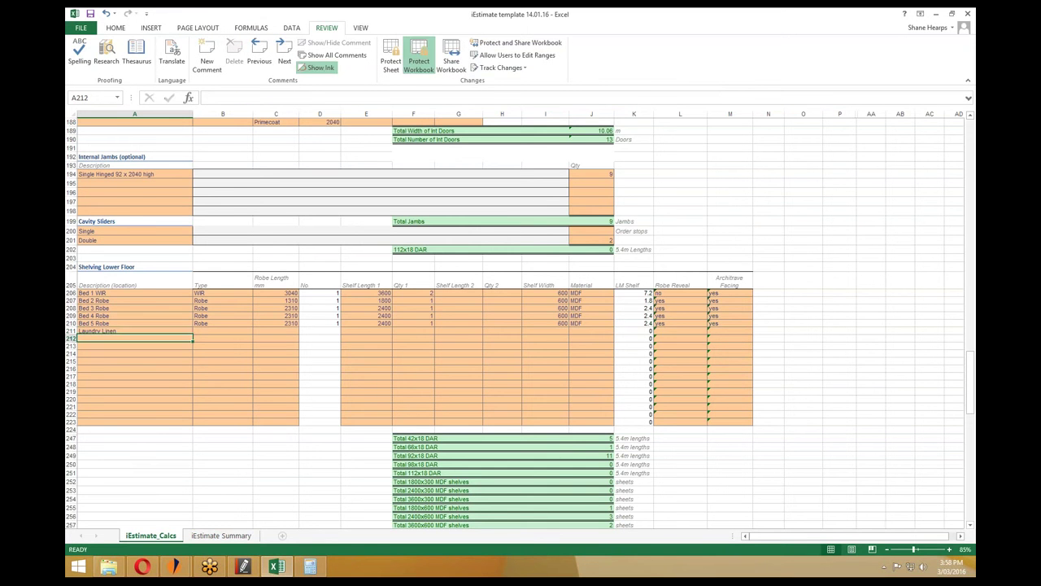
click(236, 332)
click(257, 331)
click(218, 351)
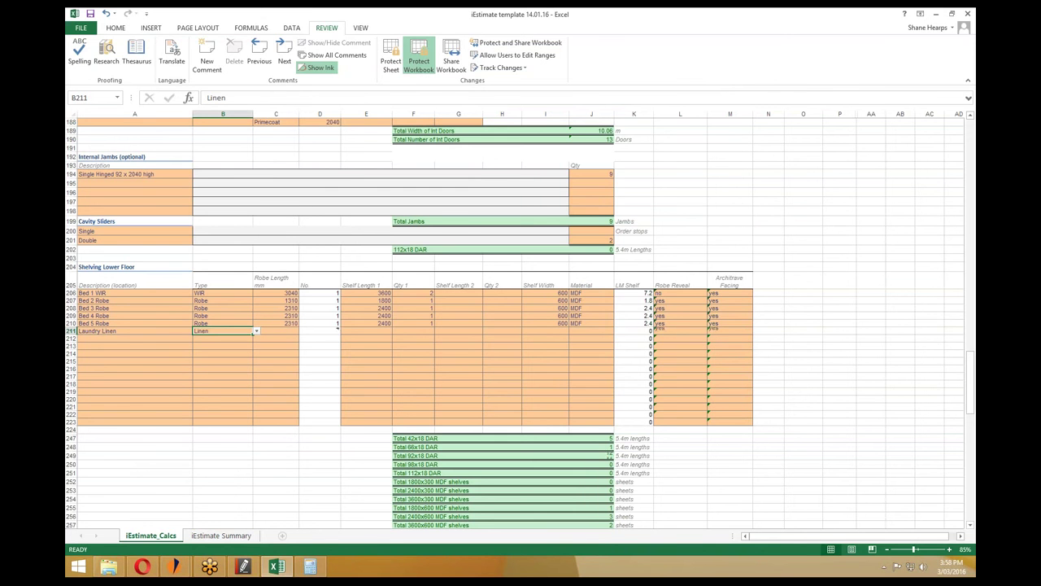
click(285, 332)
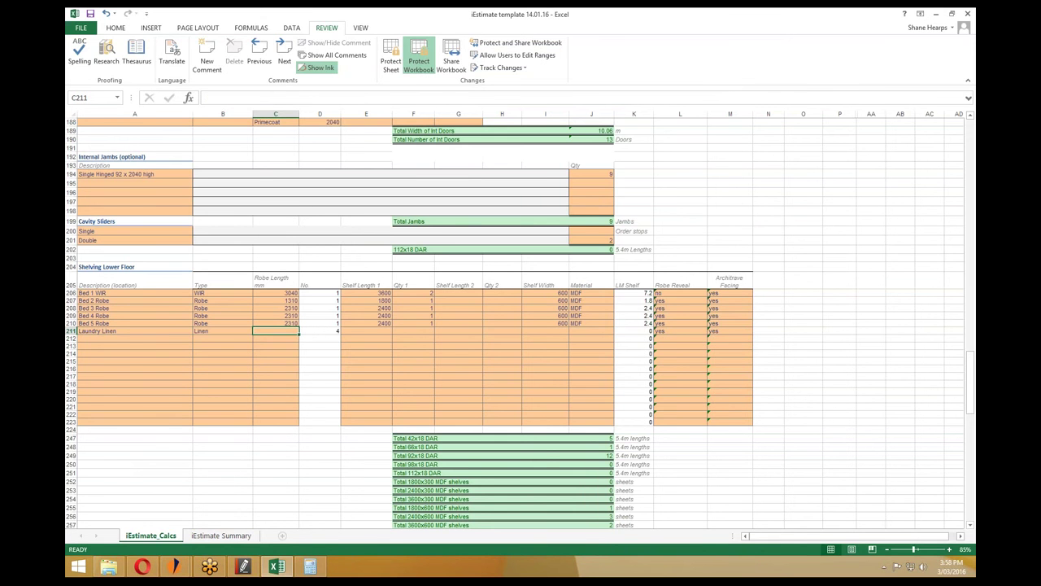
text(1170)
key(Return)
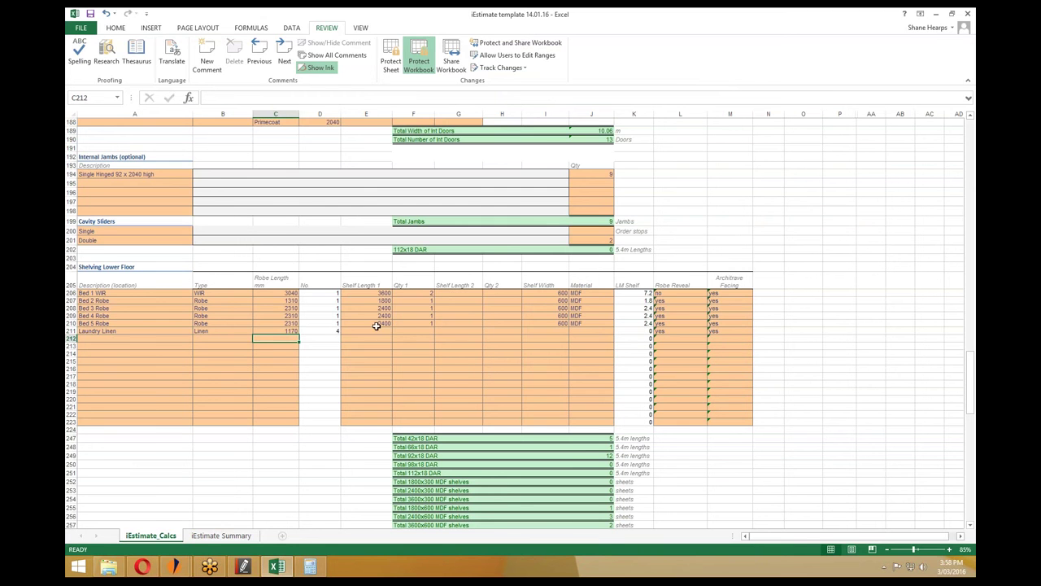
Give the Laundry Linen row two 2400 shelves.
click(379, 330)
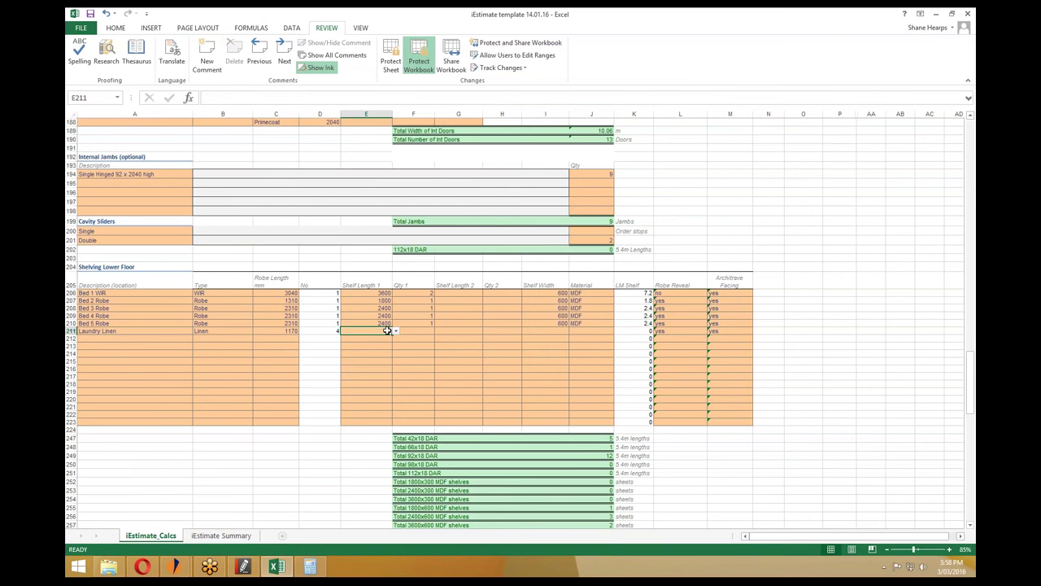
key(Return)
click(391, 330)
click(395, 331)
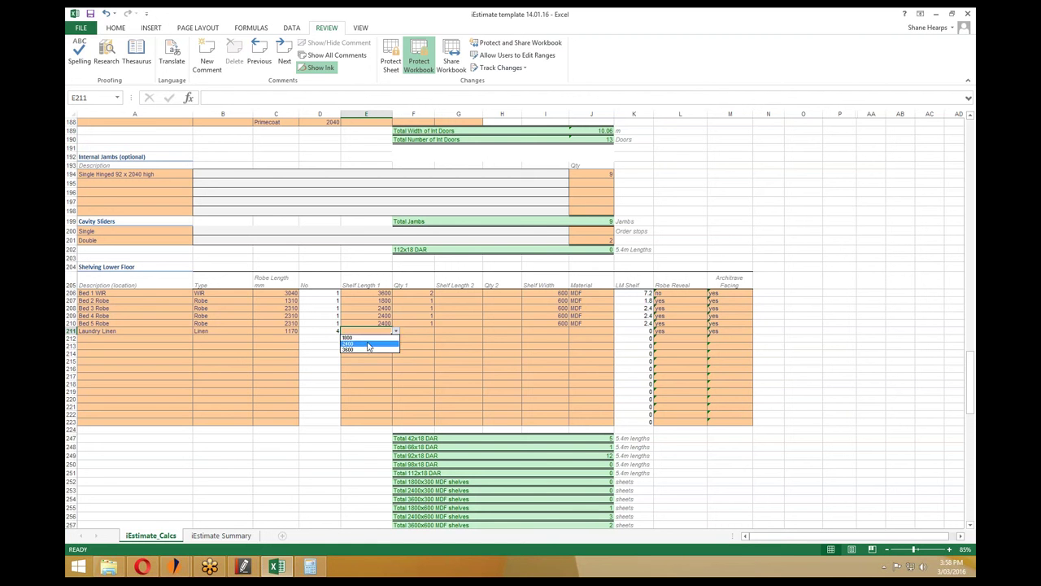
click(368, 345)
click(416, 332)
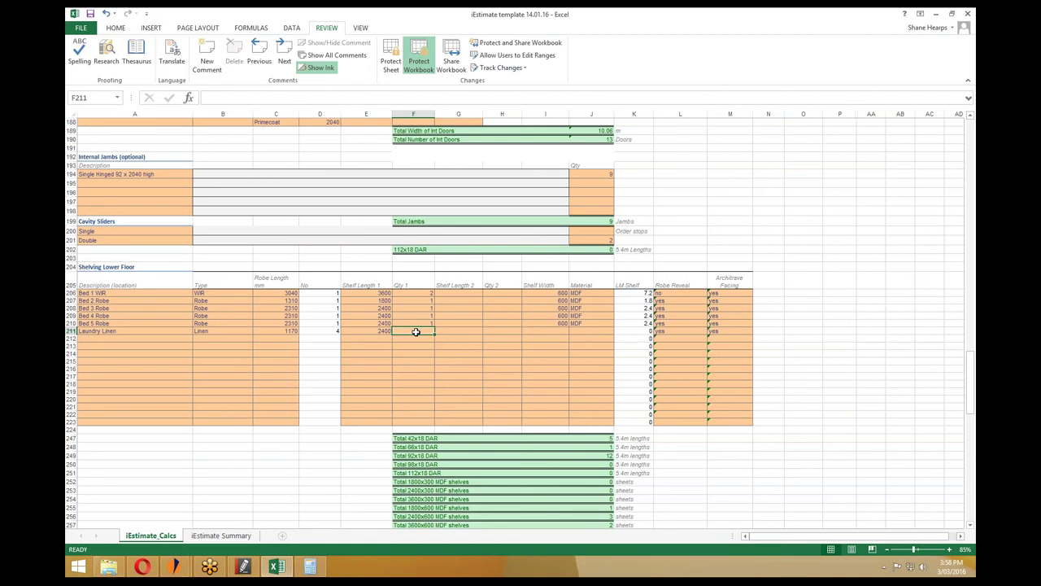
text(2)
key(Return)
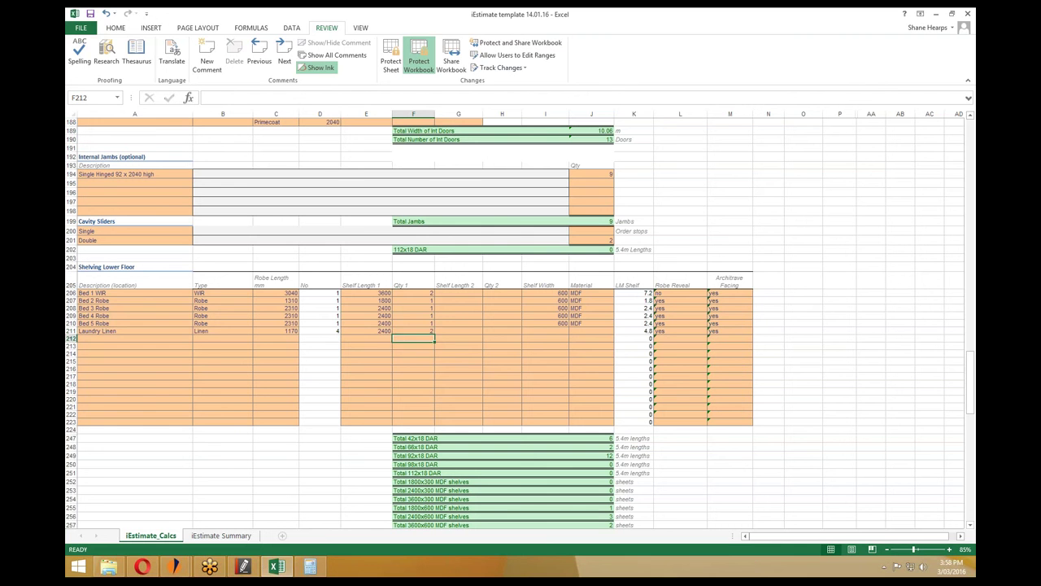
Set the Laundry Linen shelf width to 600 and material to MDF.
click(554, 332)
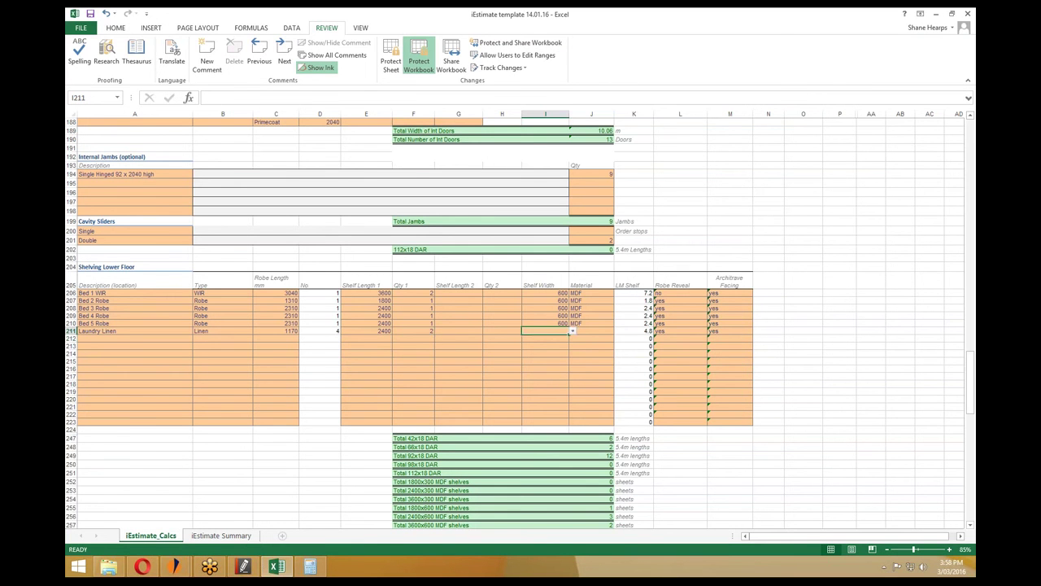
click(572, 332)
click(543, 342)
click(609, 331)
click(617, 331)
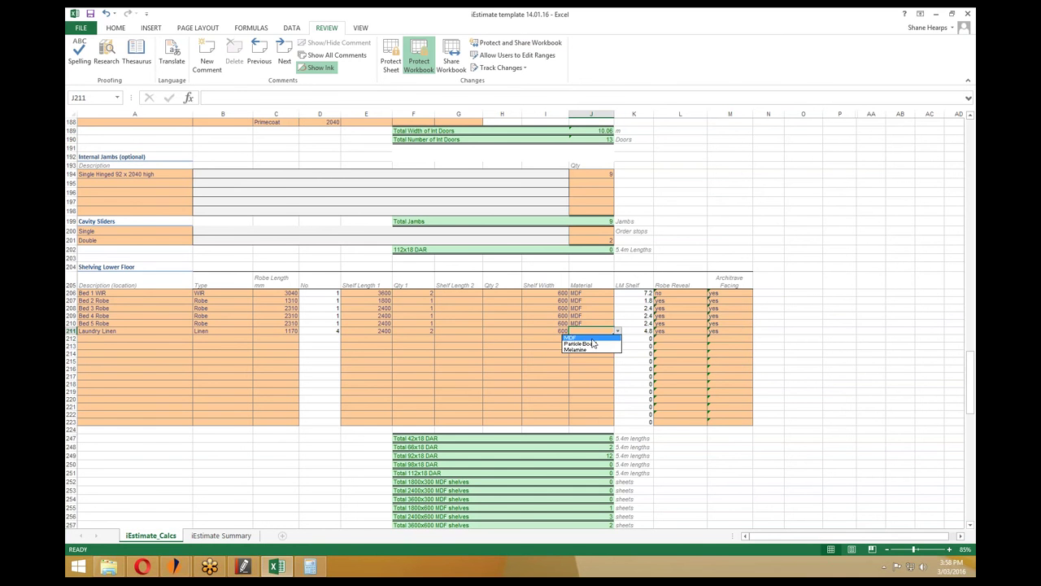
click(587, 337)
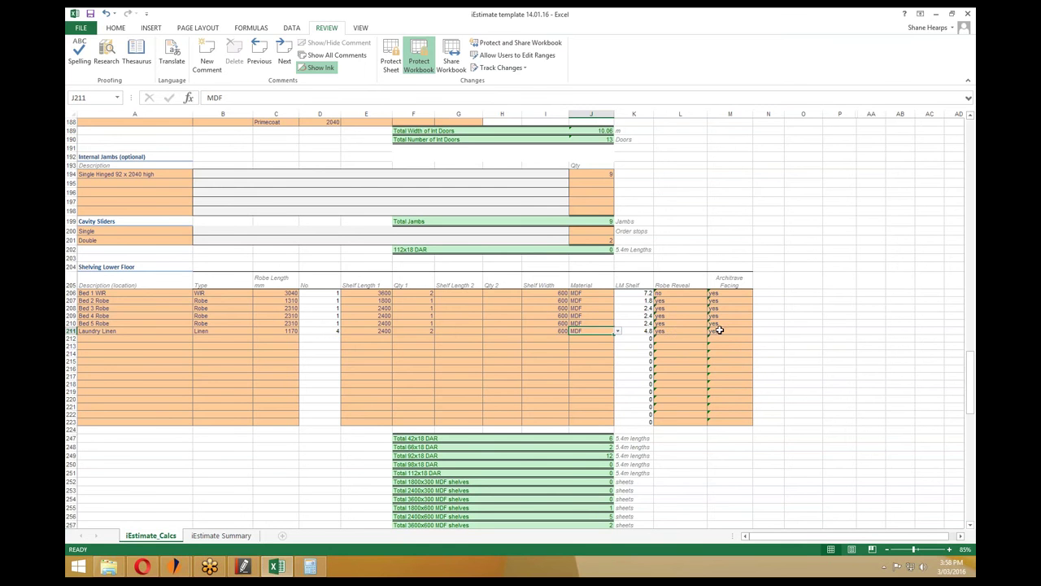
click(244, 567)
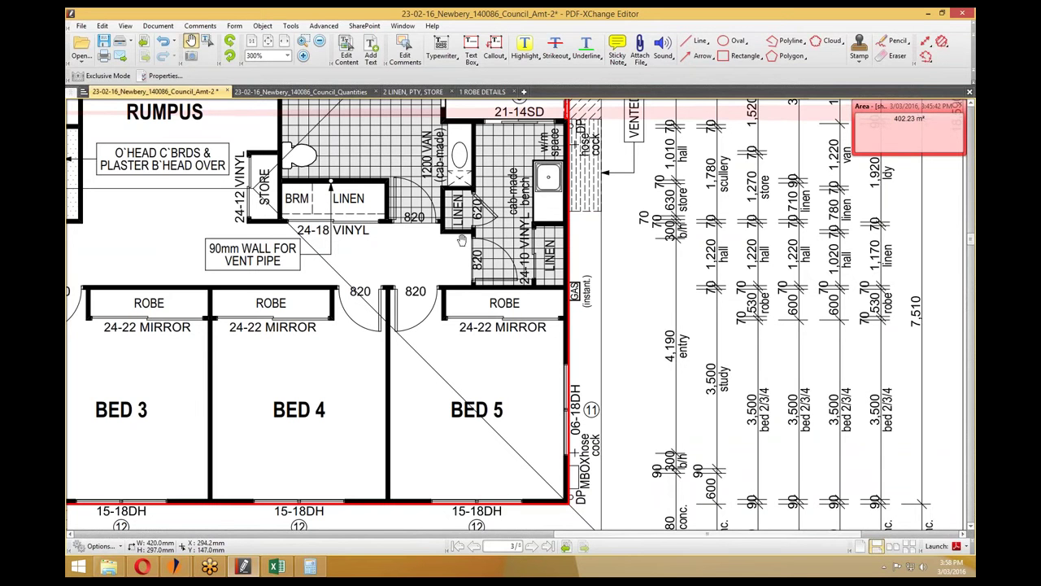
Add row 212 'Laundry Linen #2' with type Linen.
drag(481, 204, 482, 220)
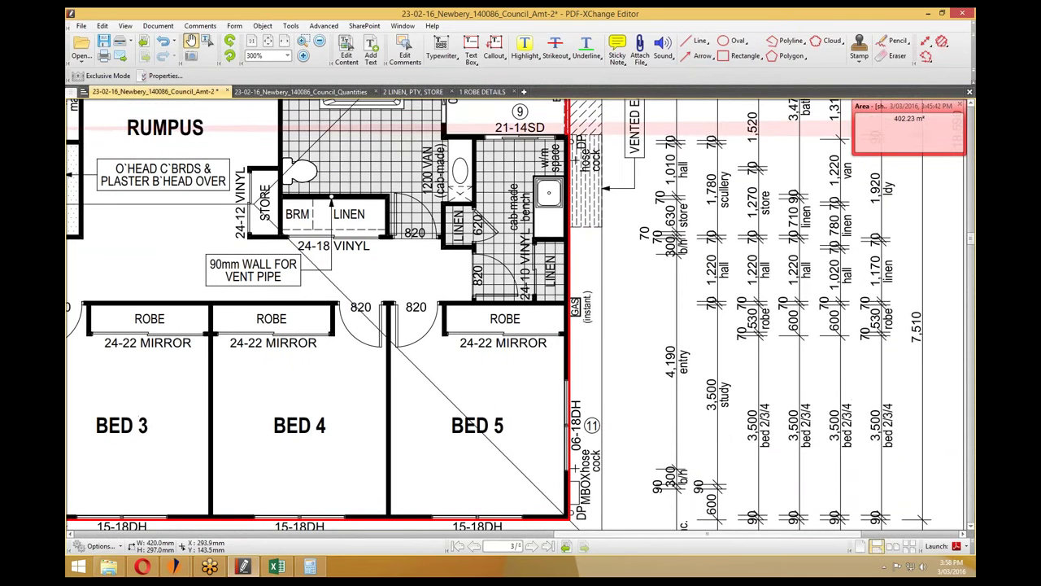
click(928, 14)
click(108, 337)
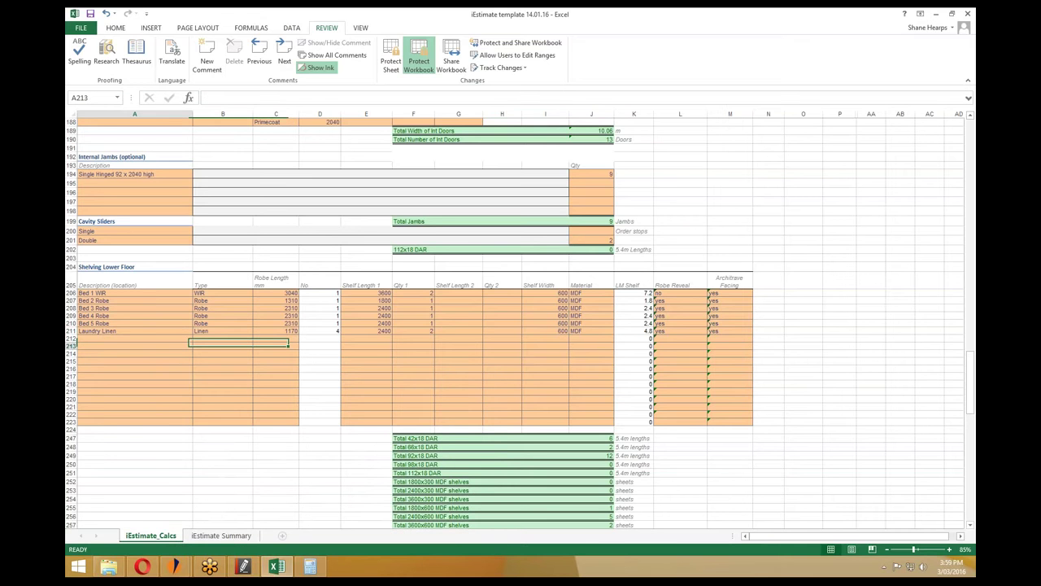
text(L)
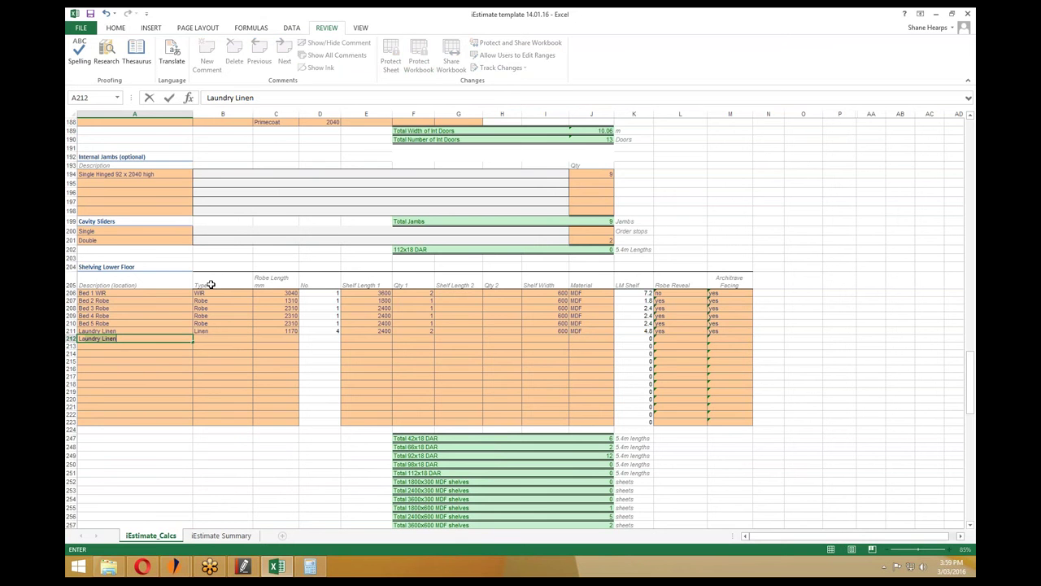
text(aundry Linen #2)
key(Return)
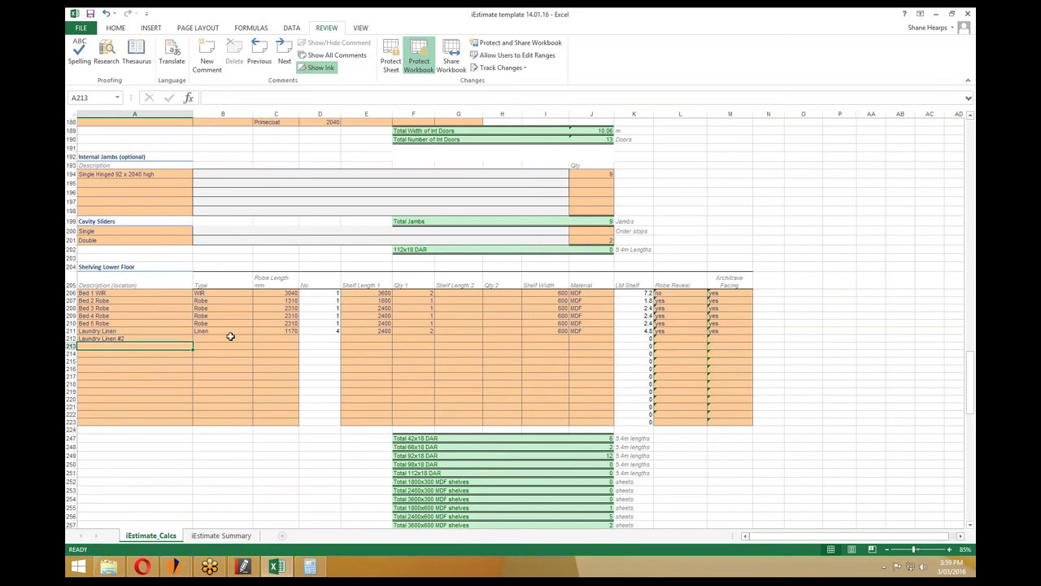
click(231, 337)
click(256, 339)
click(212, 361)
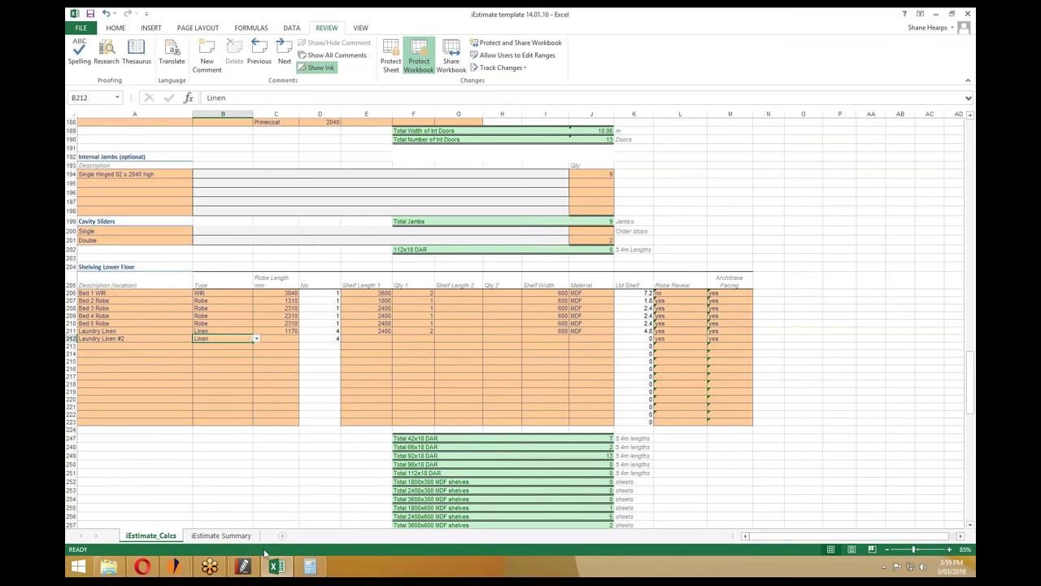
After checking the plan's linen cupboard, enter 780 as the robe length.
click(242, 566)
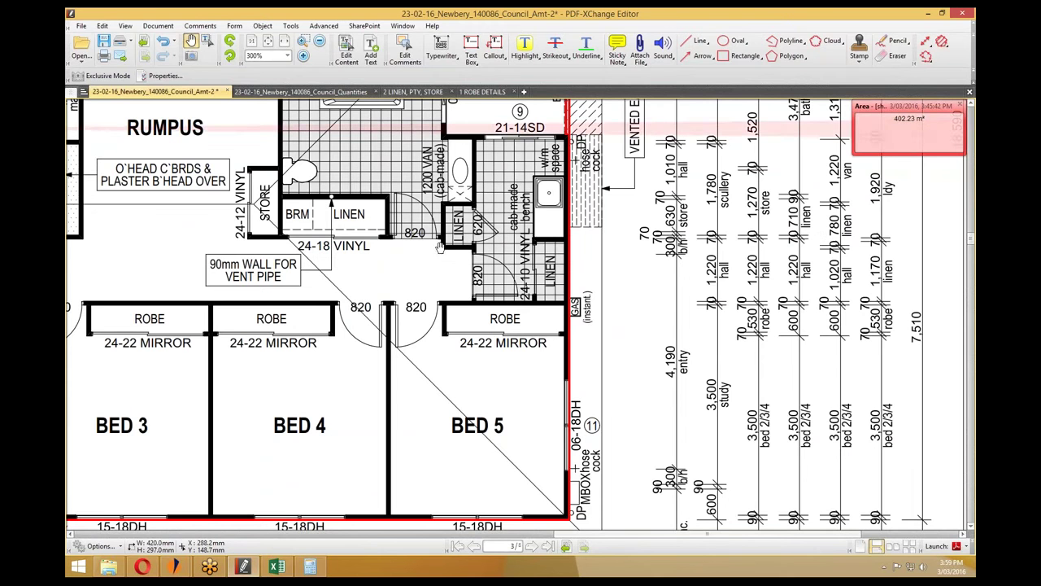
click(925, 13)
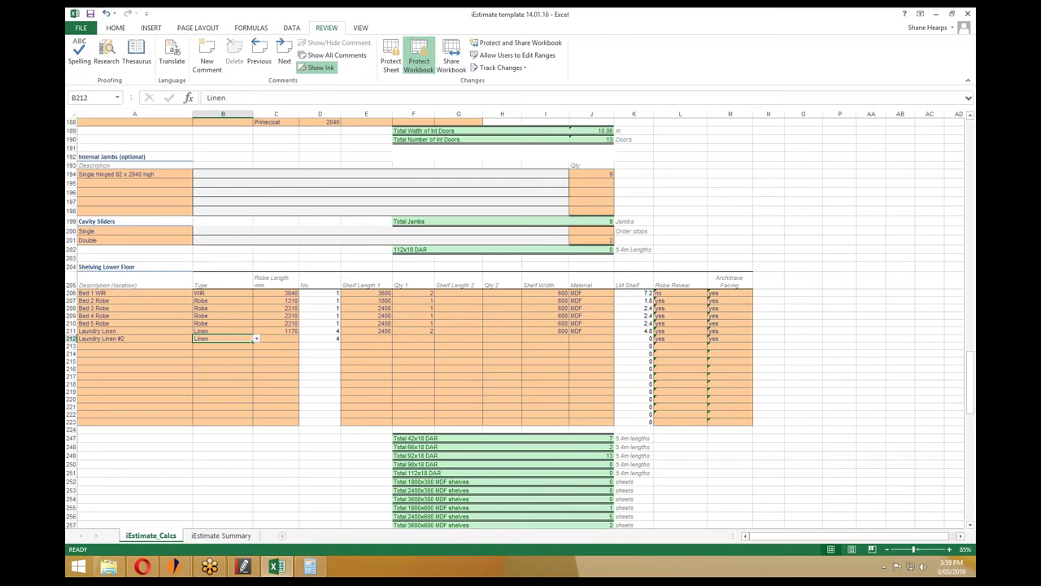
click(271, 332)
click(272, 338)
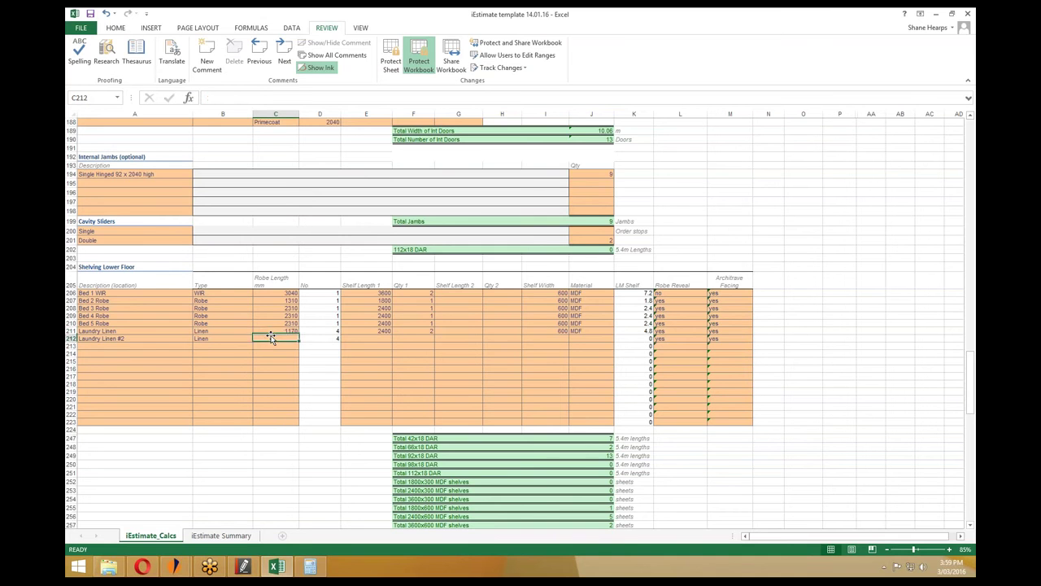
text(780)
key(Return)
Give Laundry Linen #2 one 3600 shelf.
click(362, 338)
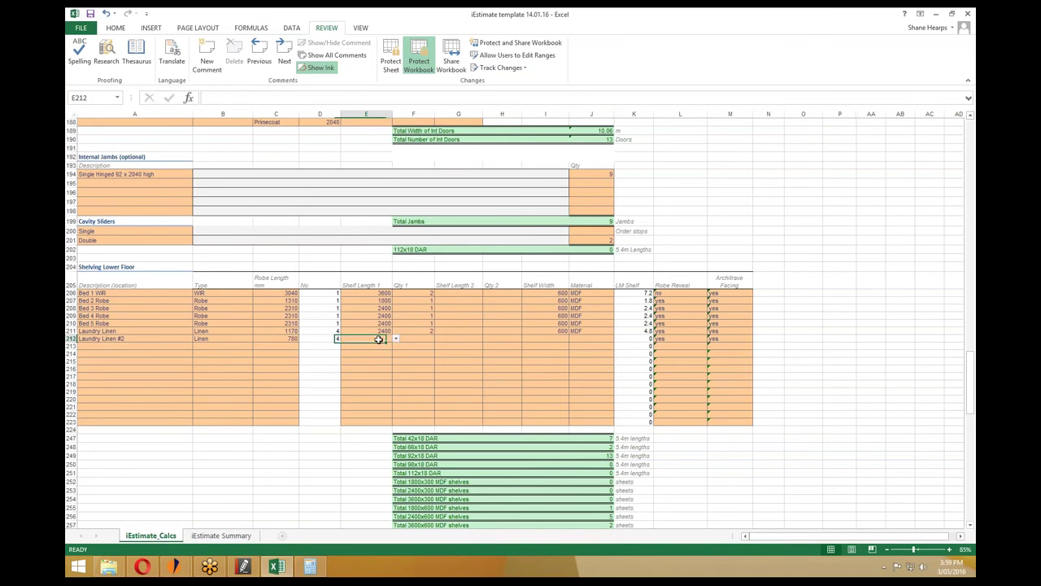
click(397, 341)
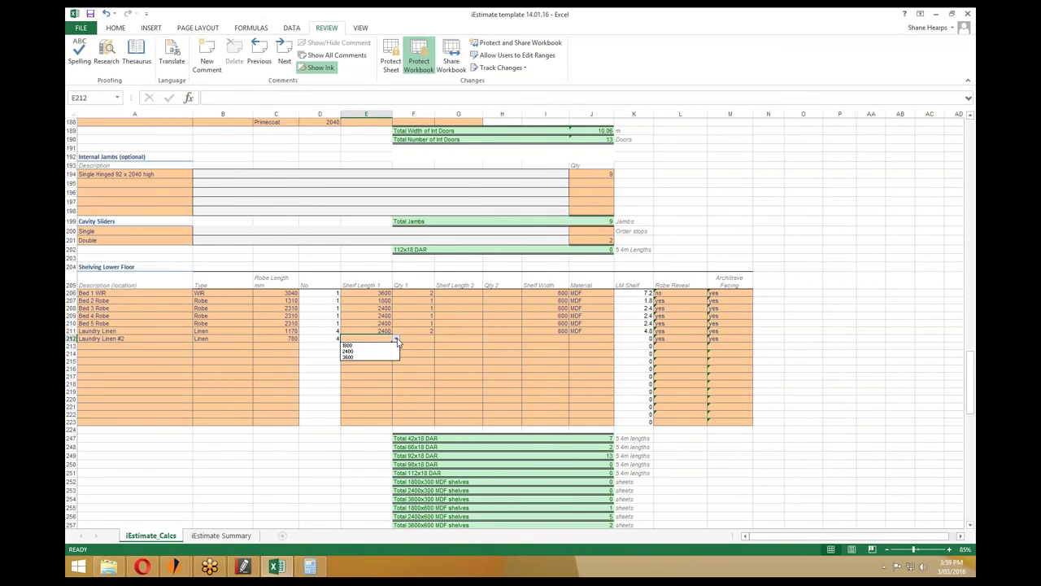
click(350, 359)
click(416, 338)
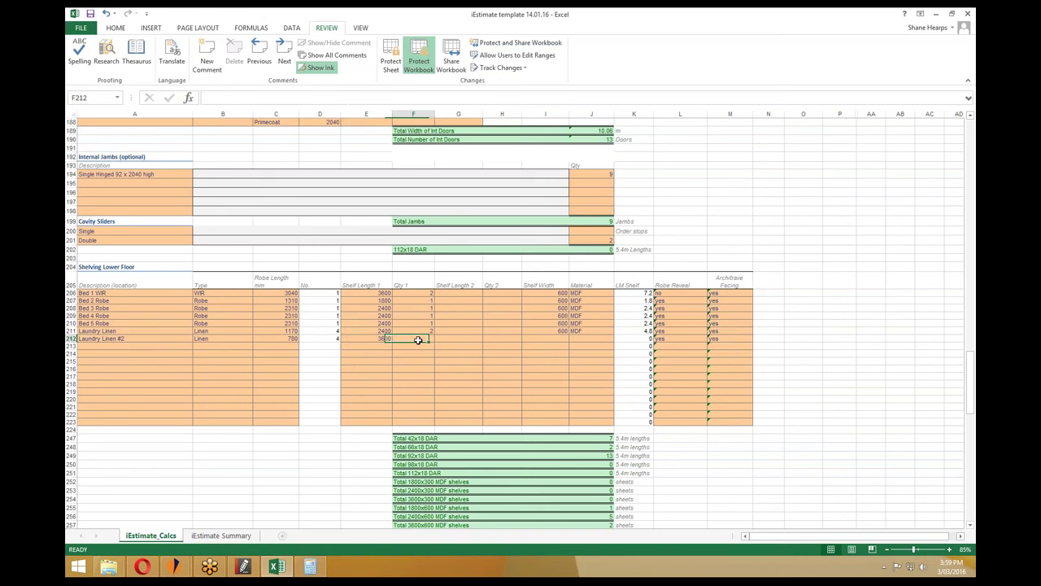
text(1)
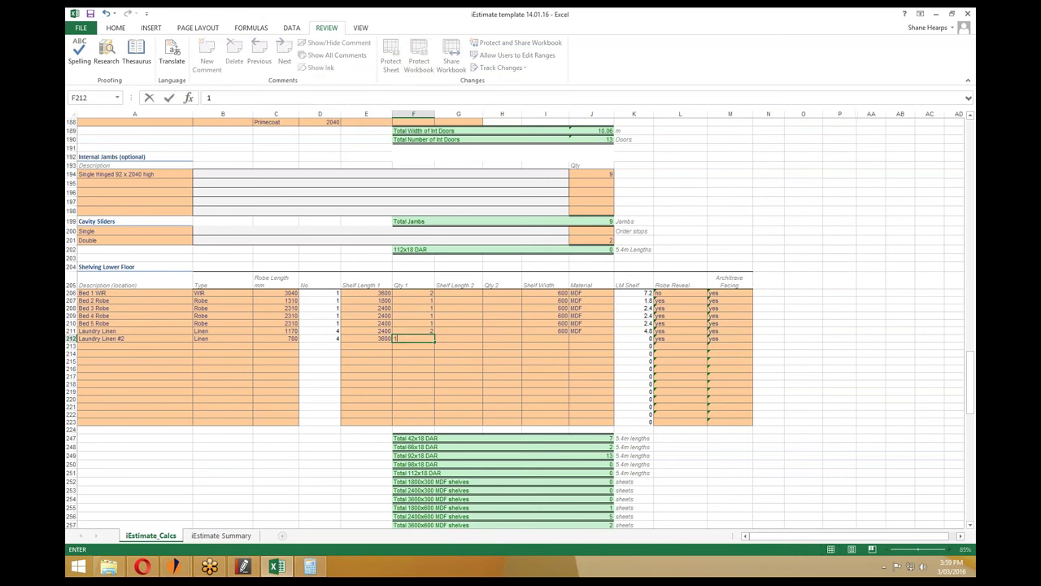
key(Return)
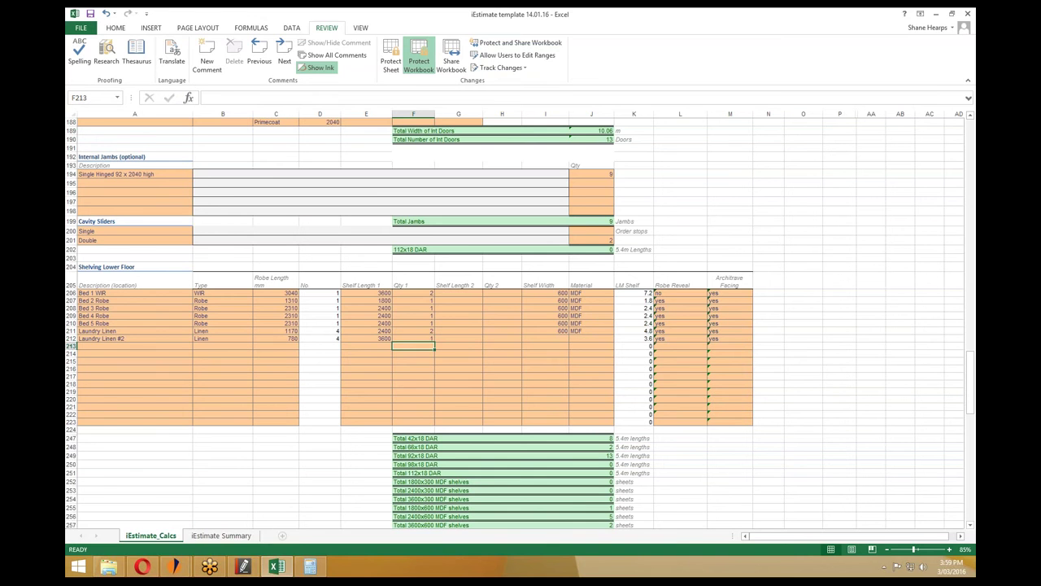
Work out 3600 divided by 4 in the calculator as a quick check.
key(super+r)
key(Return)
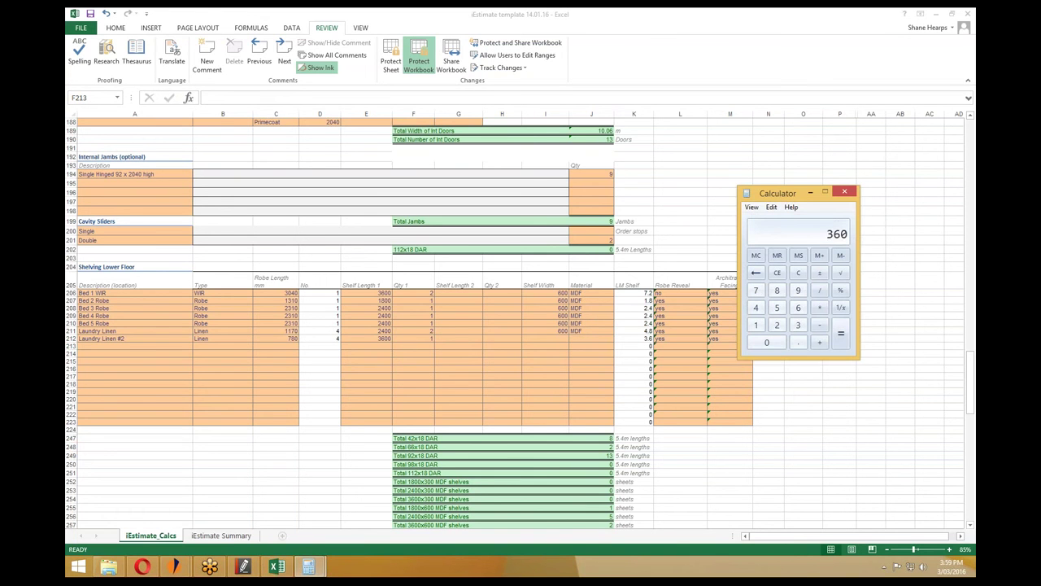
text(0/4)
key(Return)
click(844, 191)
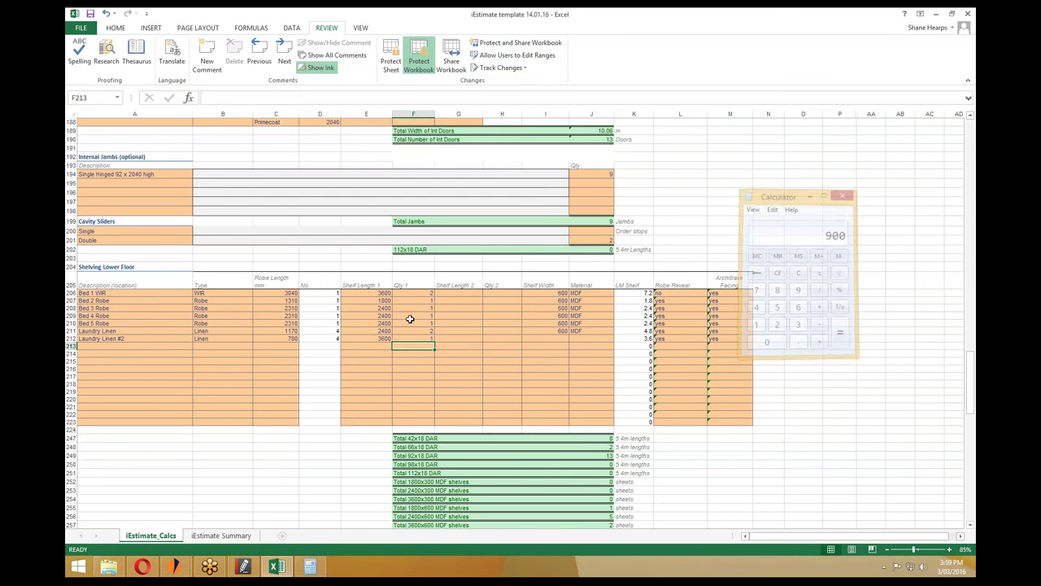
key(Up)
key(Left)
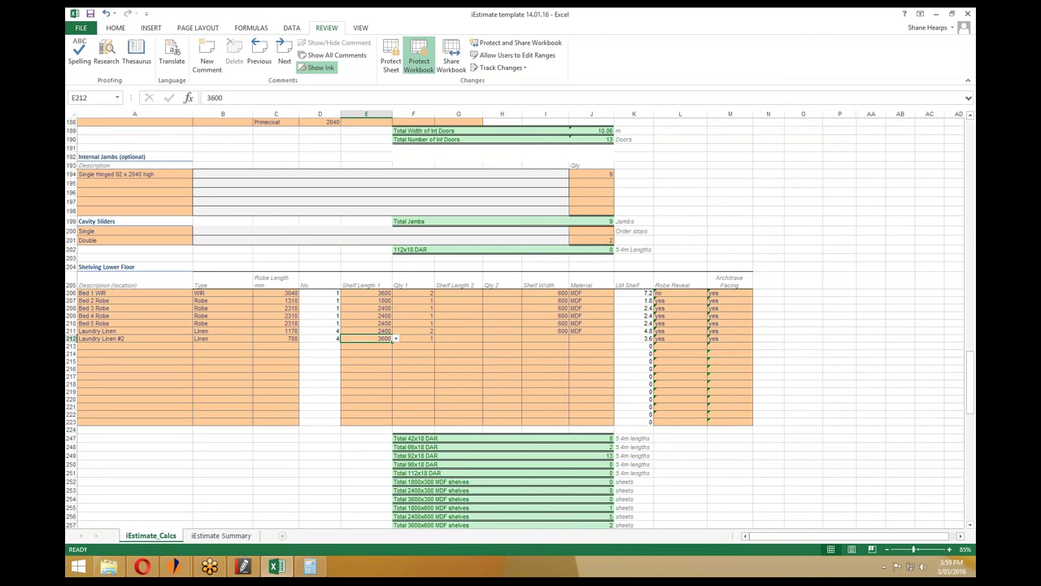
Set the Laundry Linen #2 shelf width to 600 and material to MDF.
click(461, 338)
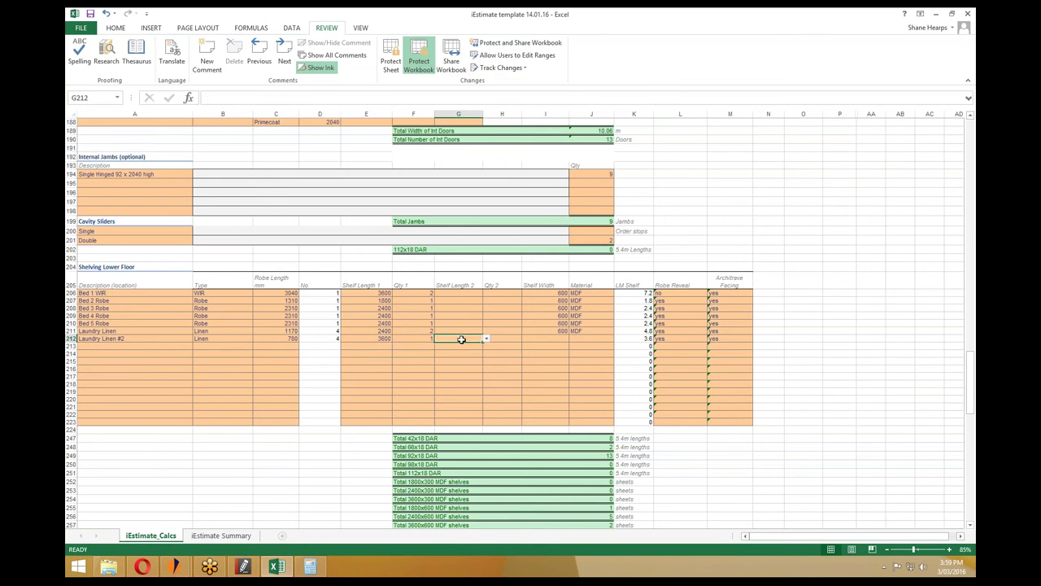
click(553, 338)
click(573, 338)
click(543, 351)
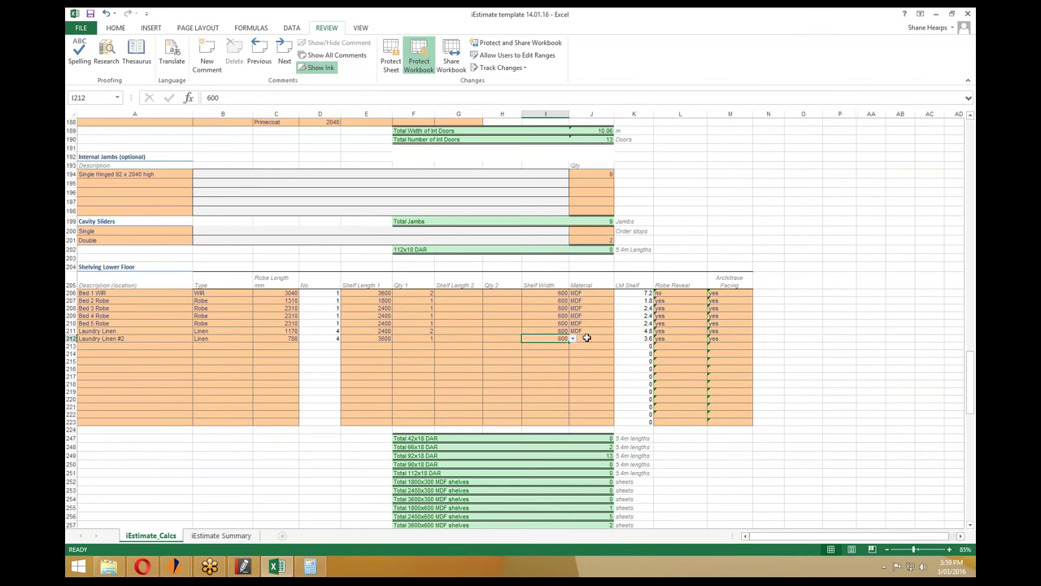
click(591, 338)
click(617, 338)
click(587, 347)
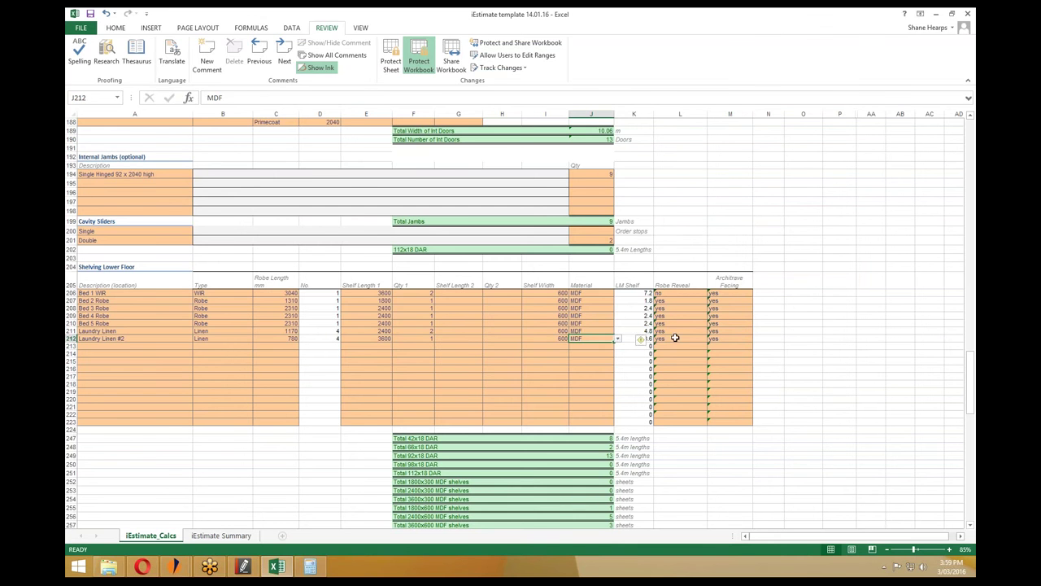
Set Robe Reveal to No for Laundry Linen #2 after checking the floor plan.
click(675, 339)
click(243, 567)
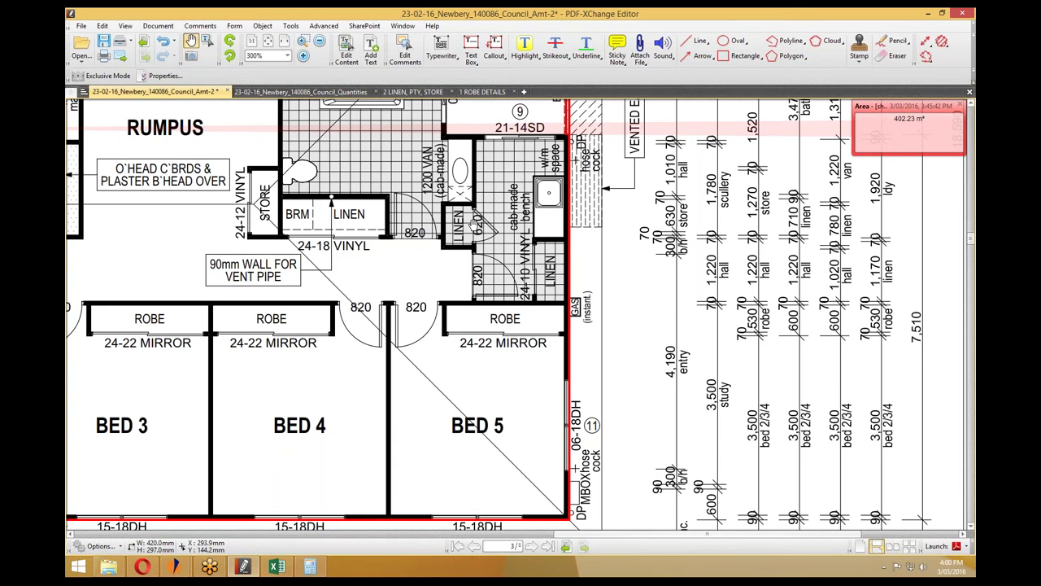
click(929, 14)
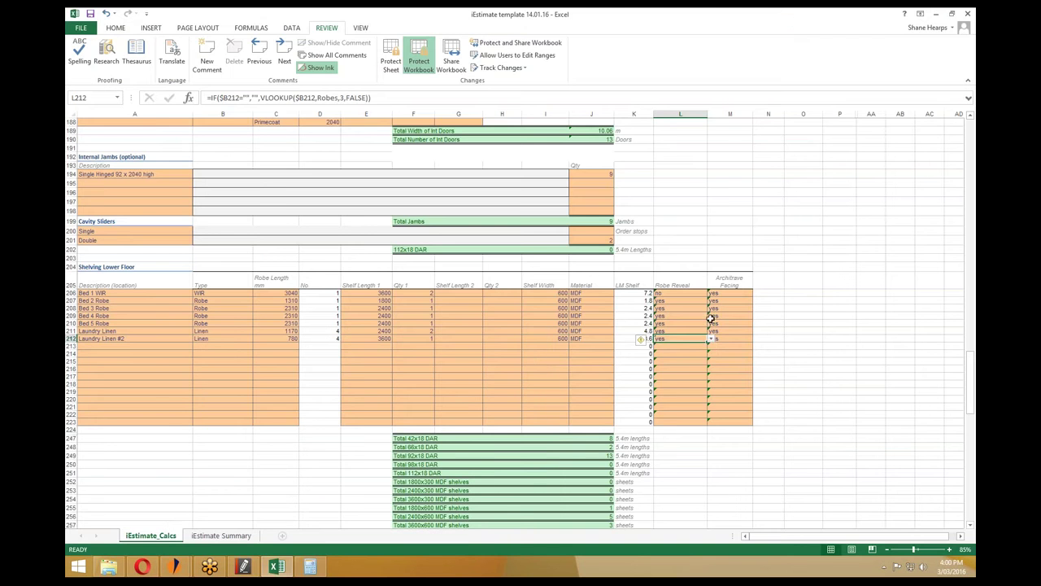
click(713, 339)
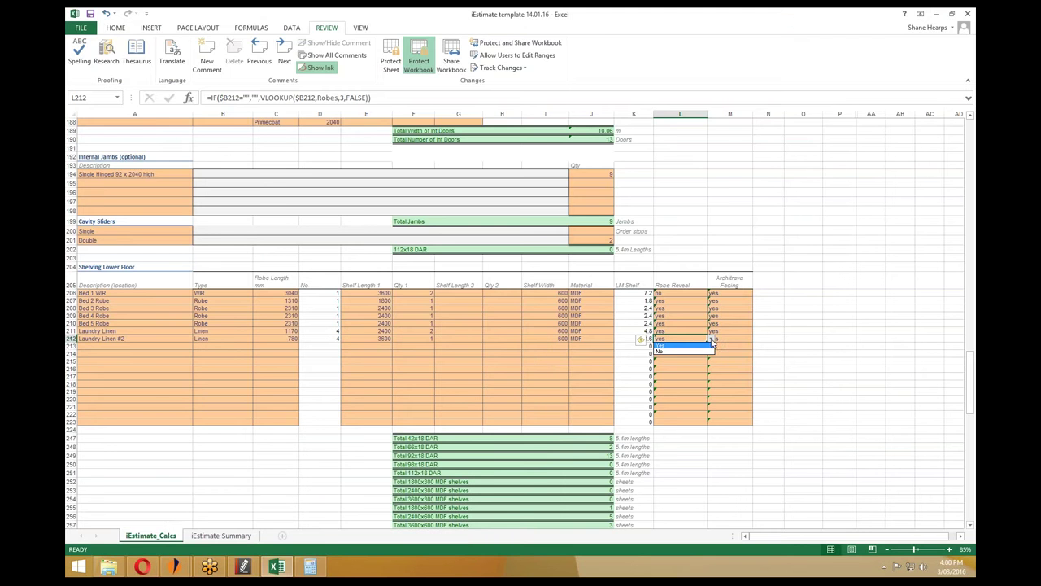
click(679, 352)
Pan the floor plan to review the rumpus, bathroom, study and bedrooms.
click(725, 337)
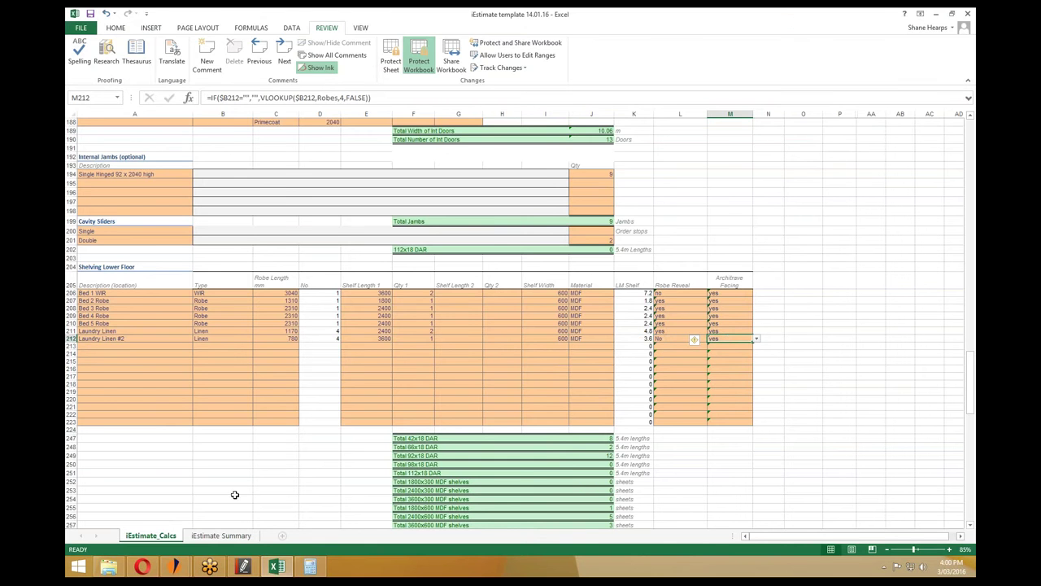
click(244, 566)
scroll(470, 268, up, 1)
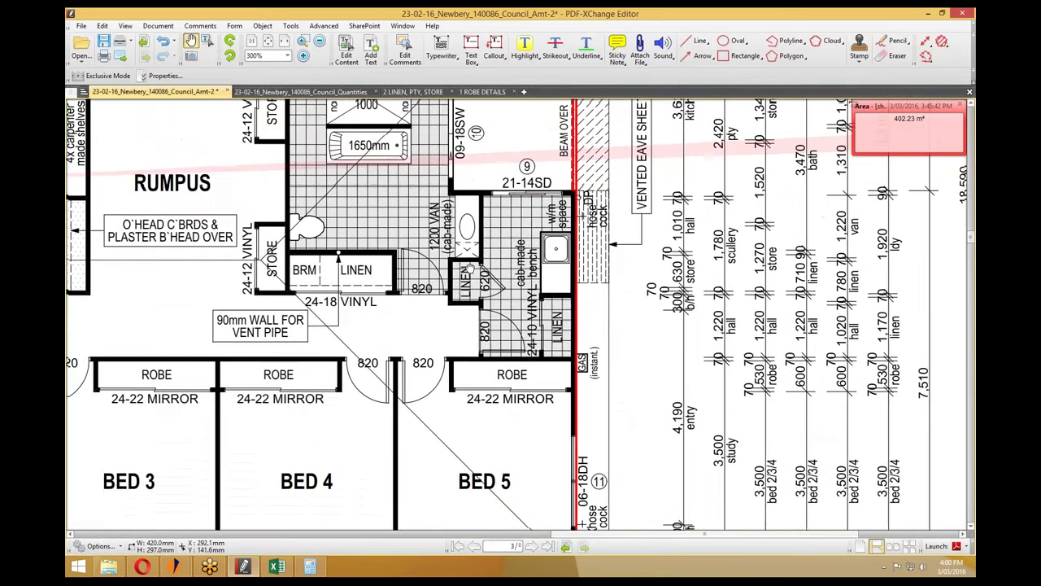
drag(471, 269, 546, 368)
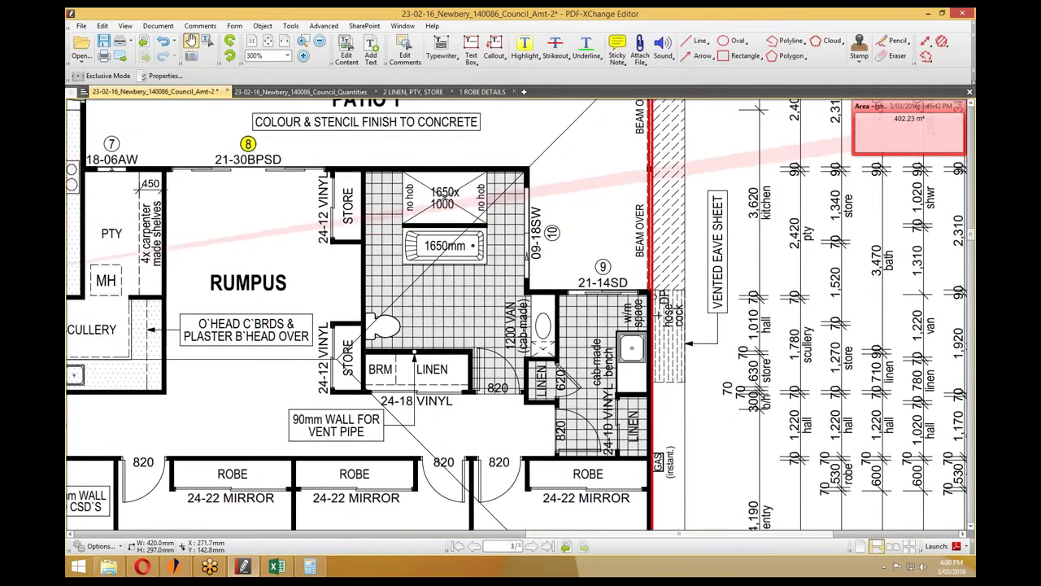
drag(319, 384, 369, 327)
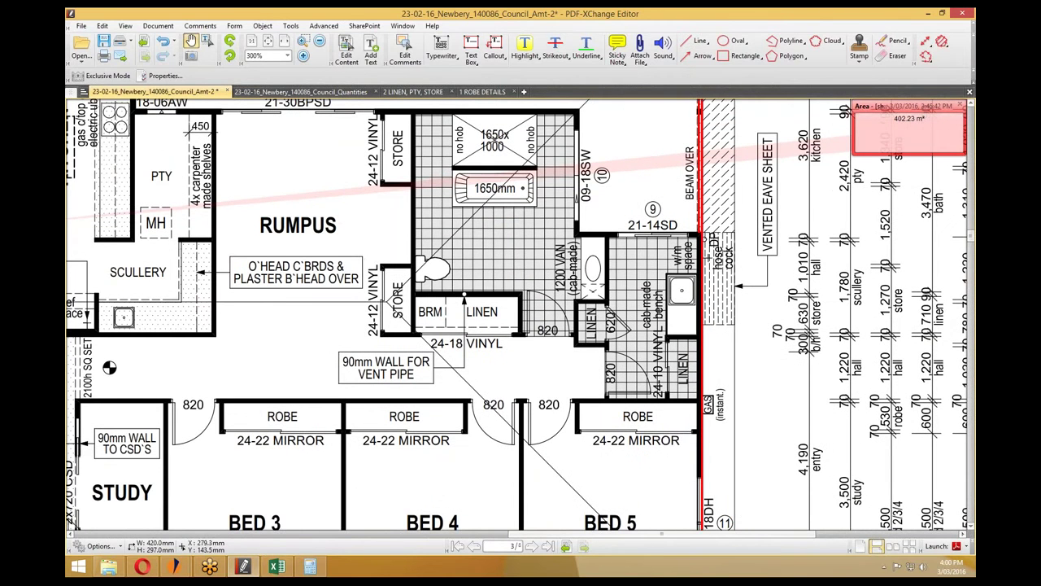
click(928, 13)
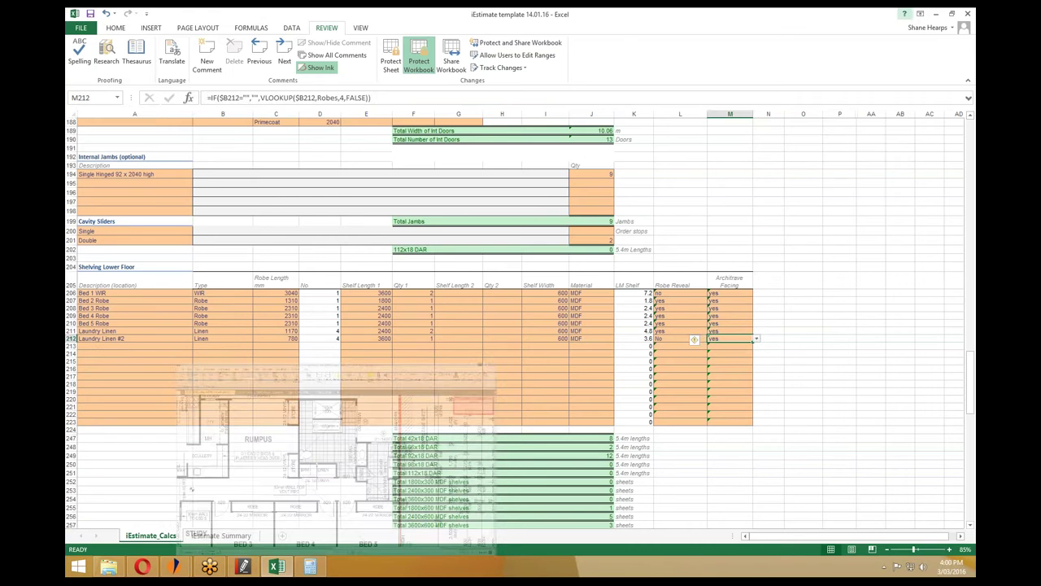
Enter 'Rumpus Store' and 'Rumpus Store #2' as descriptions in A213 and A214.
click(126, 345)
text(Rumpus)
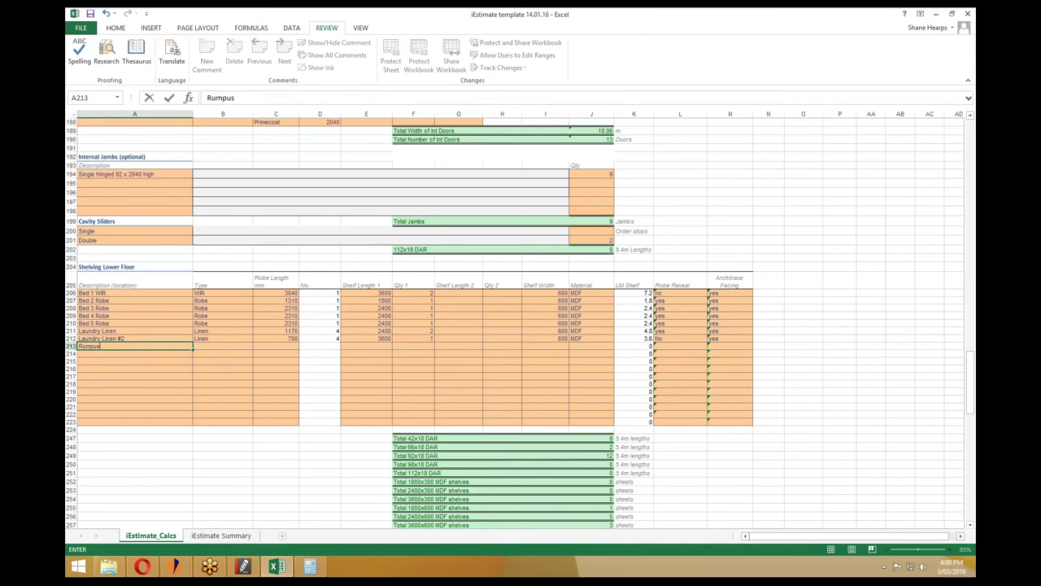
text( Store)
key(Return)
text(R)
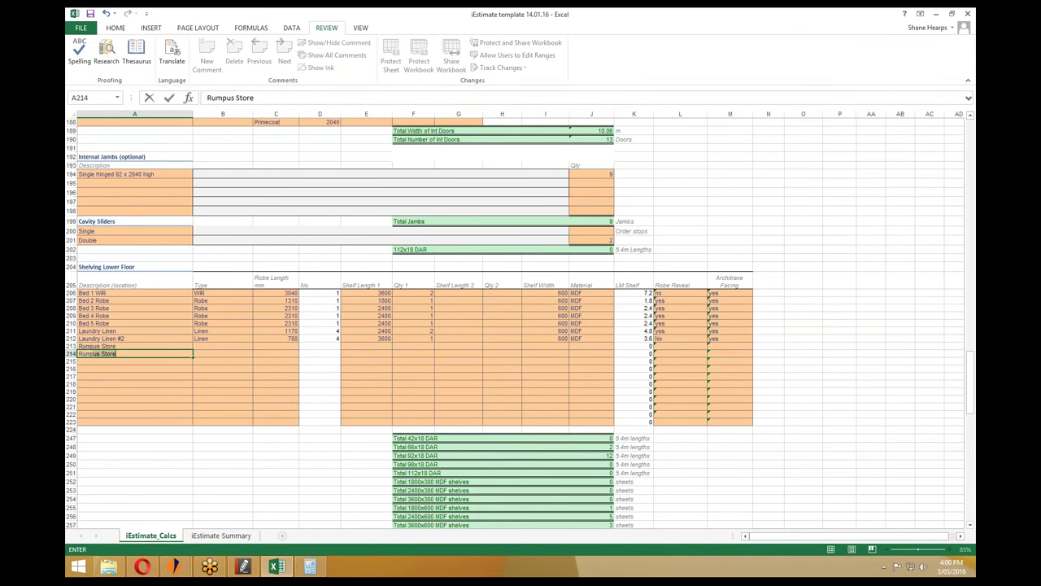
key(Tab)
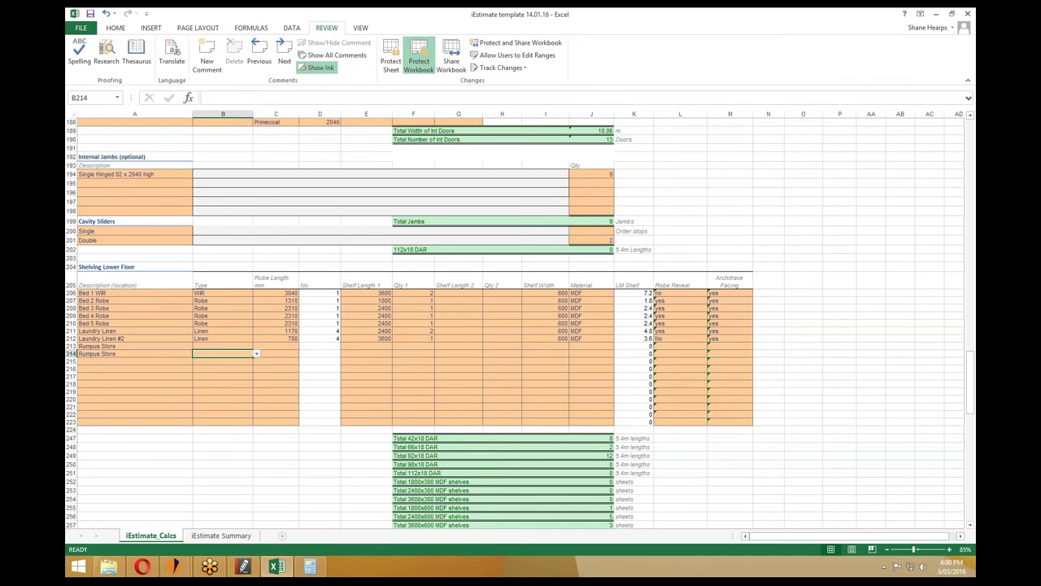
click(128, 353)
click(266, 97)
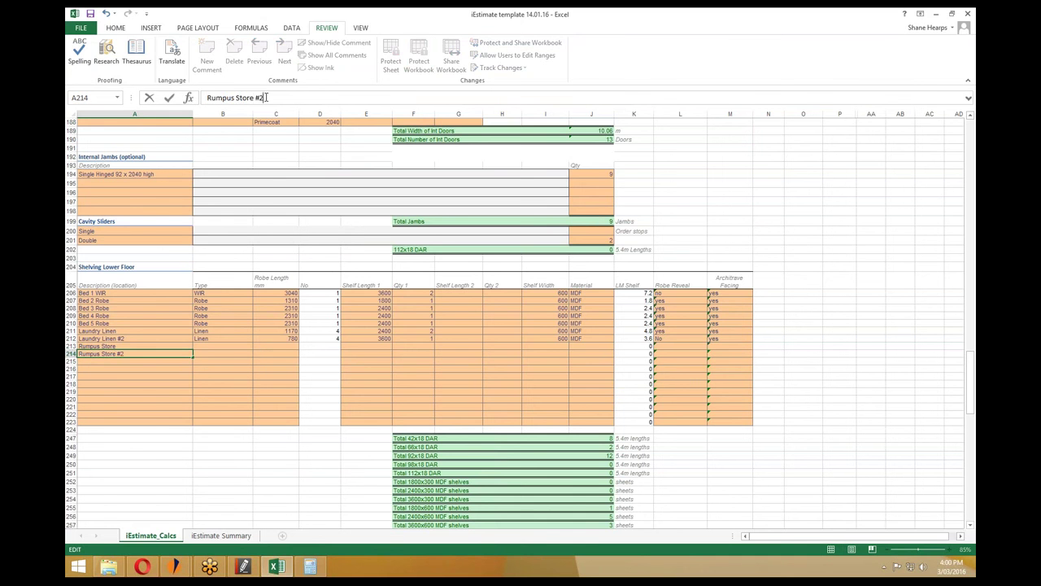
key(Return)
Set the type of both Rumpus Store rows to Storage.
click(246, 345)
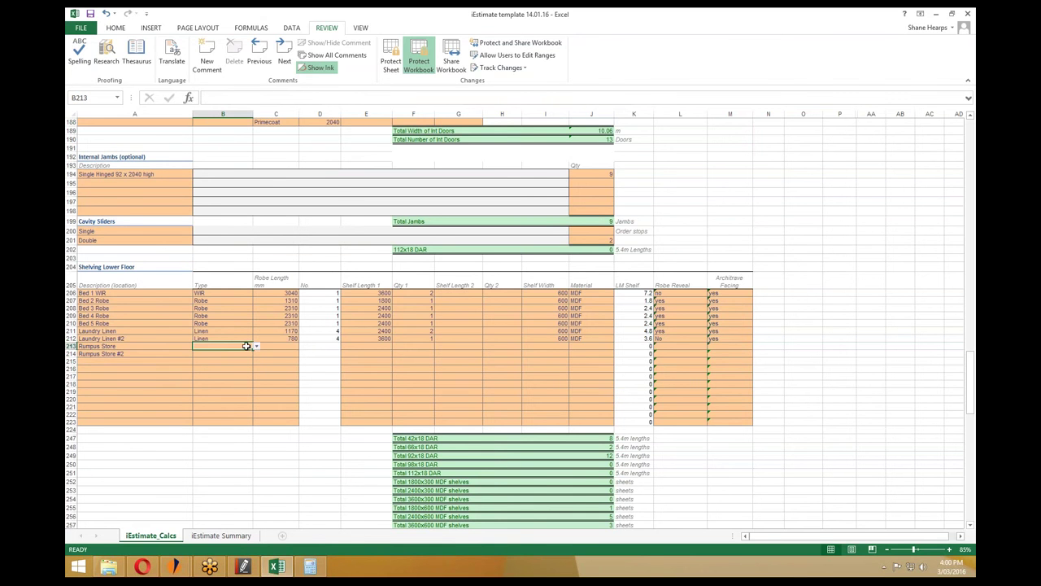
click(256, 346)
click(205, 384)
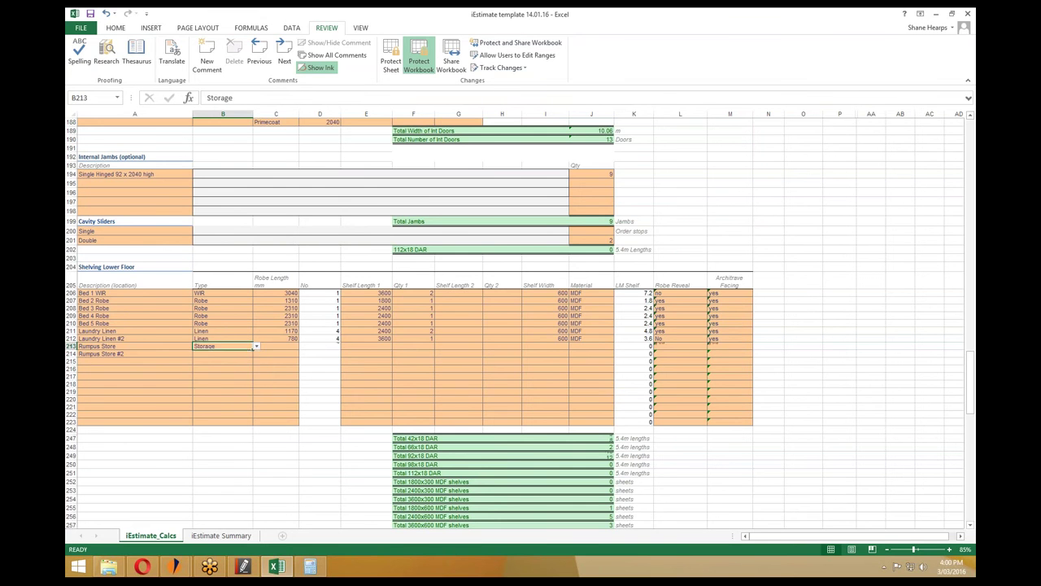
click(248, 353)
click(257, 353)
click(213, 391)
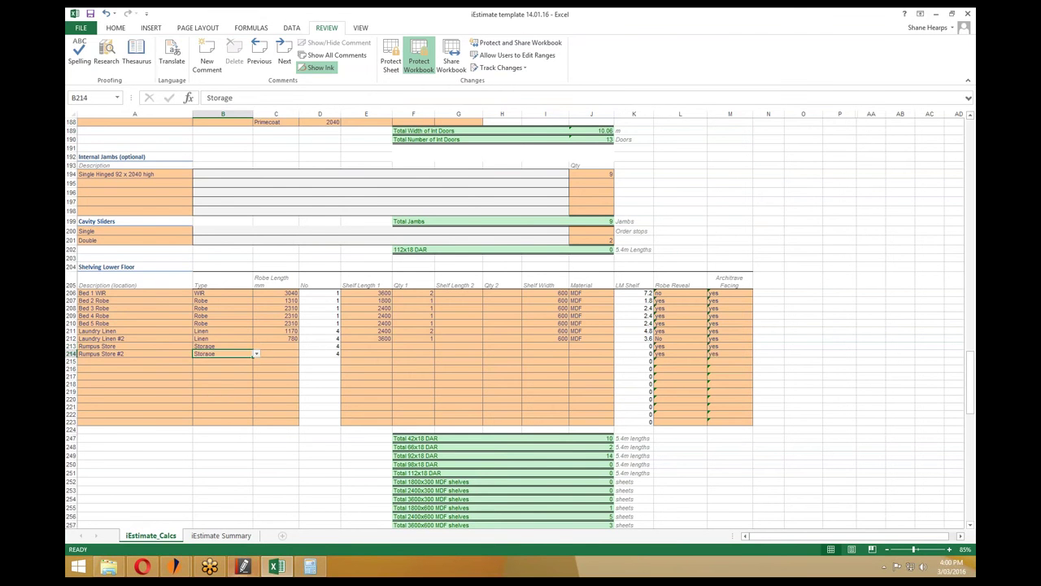
Pan the floor plan around the rumpus stores, pantry, study and dimension rows.
click(243, 567)
drag(574, 312, 528, 307)
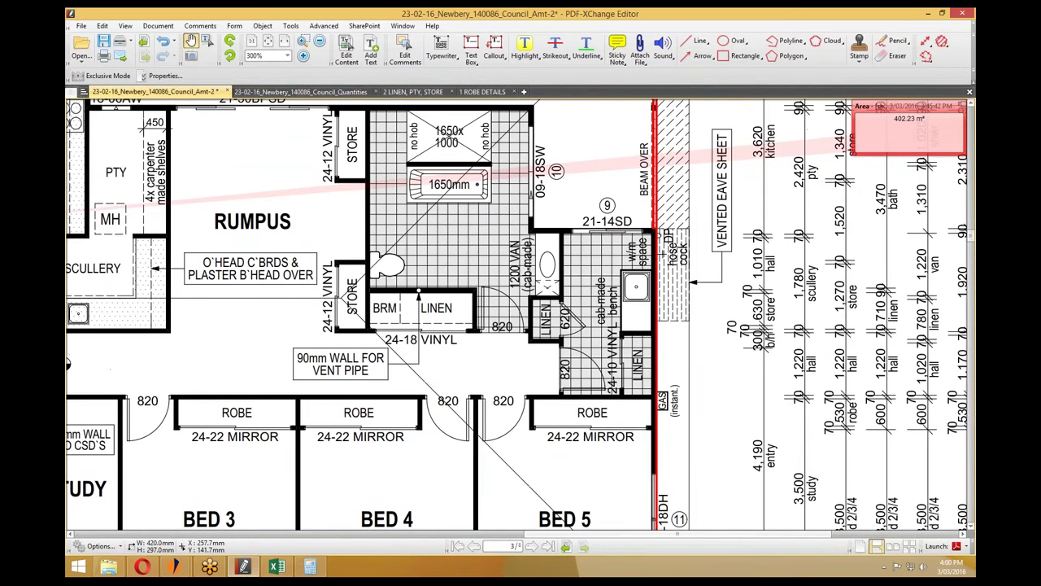
drag(917, 312, 847, 306)
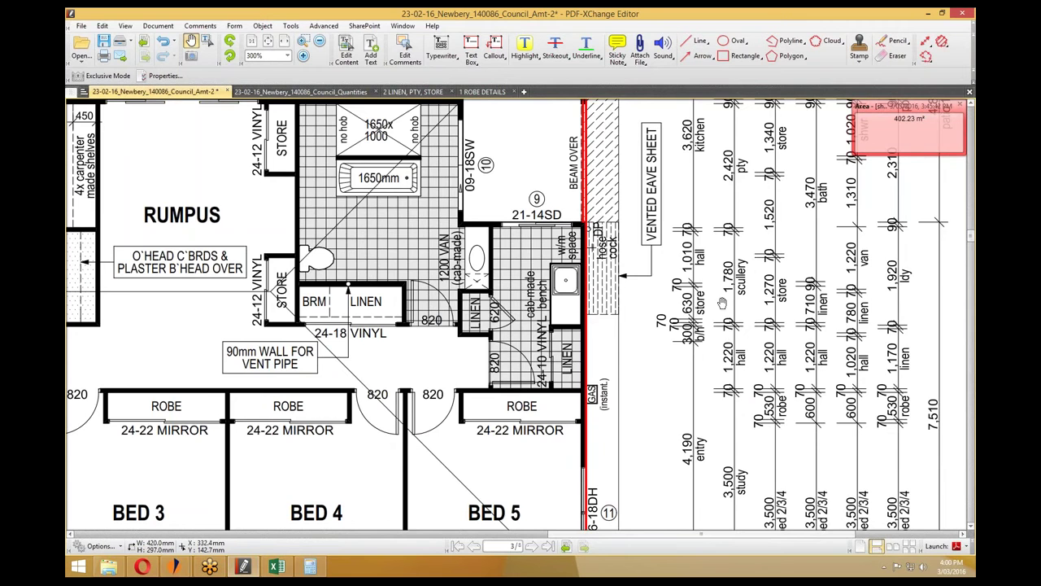
drag(722, 304, 836, 297)
drag(624, 280, 533, 258)
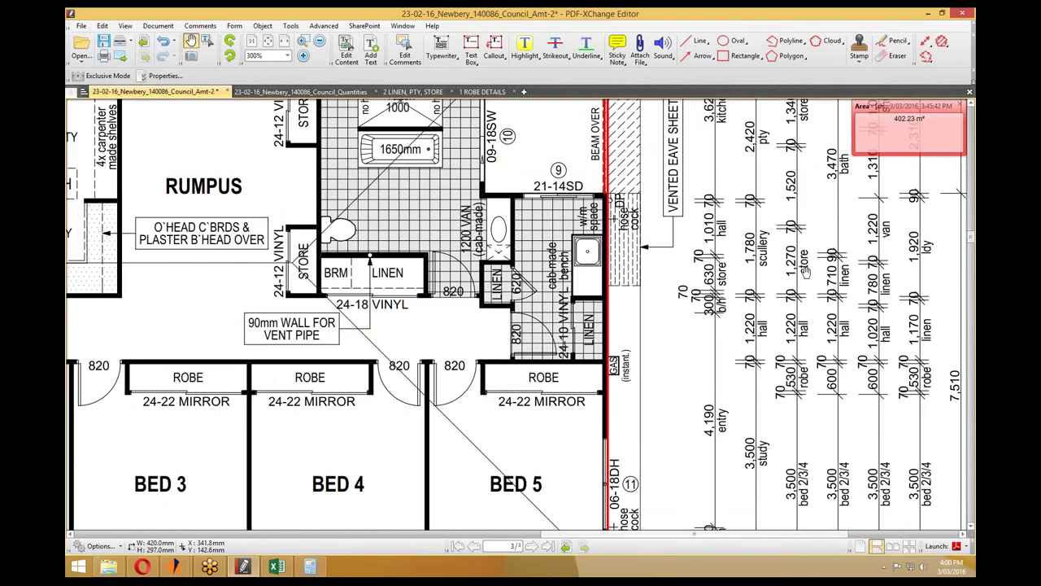
drag(797, 148, 801, 205)
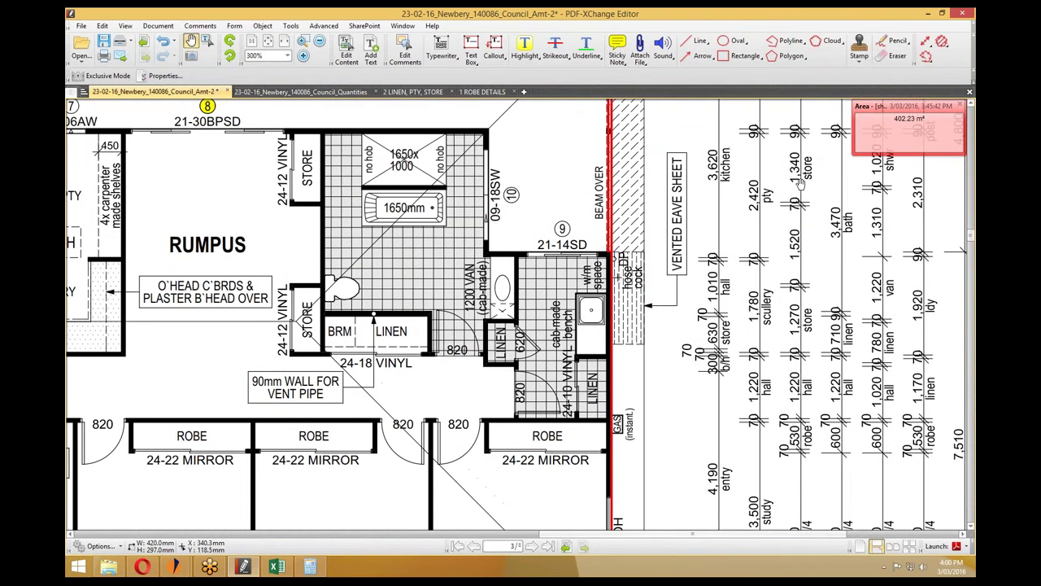
click(276, 567)
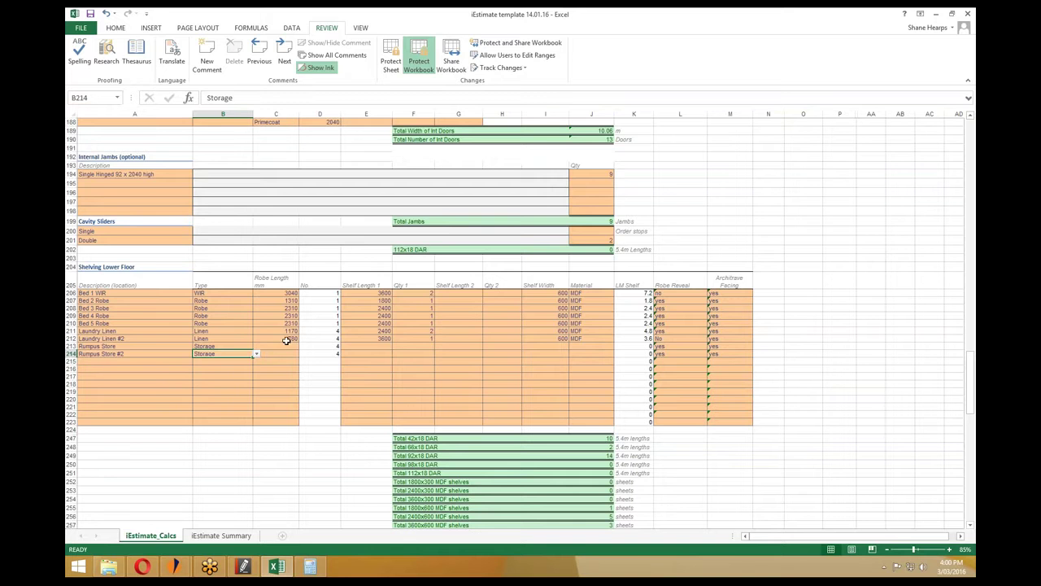
Enter Rumpus Store robe lengths of 1270 and 1430 in C213:C214.
click(278, 347)
text(1270)
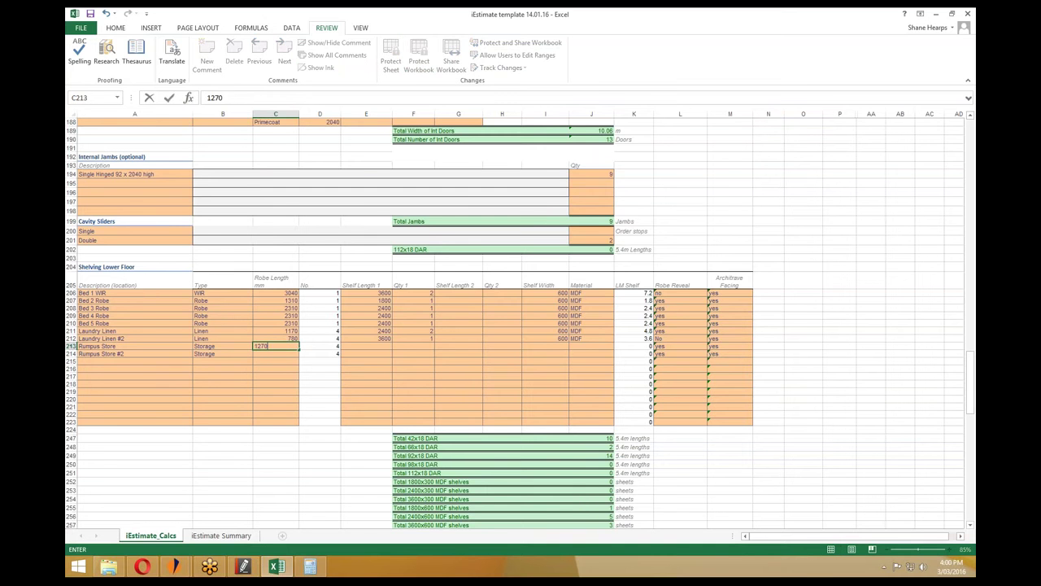
key(Return)
text(1430)
key(Return)
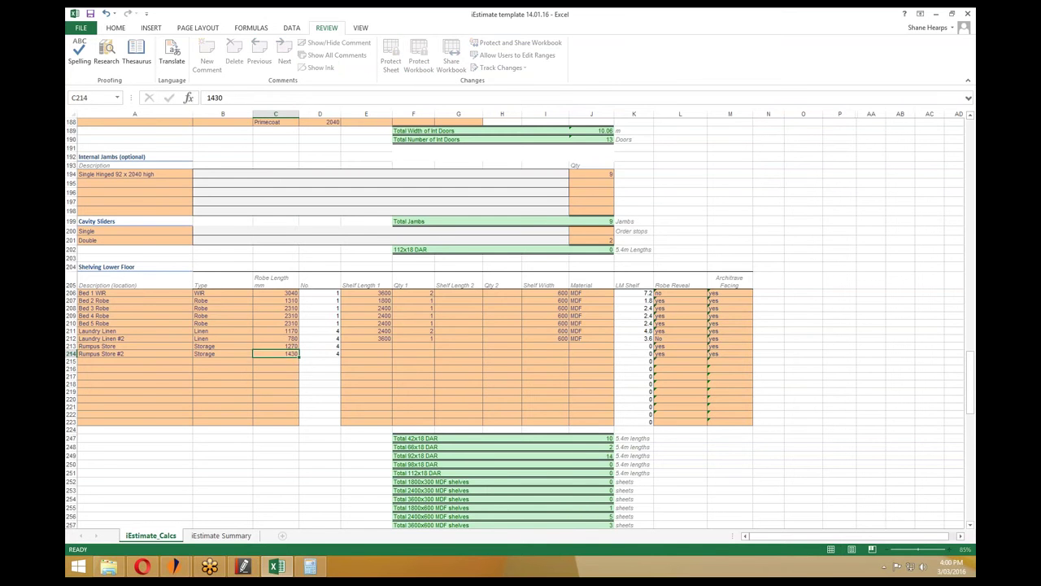
Set the shelf length to 3600 for both Rumpus Store rows.
click(365, 345)
click(396, 347)
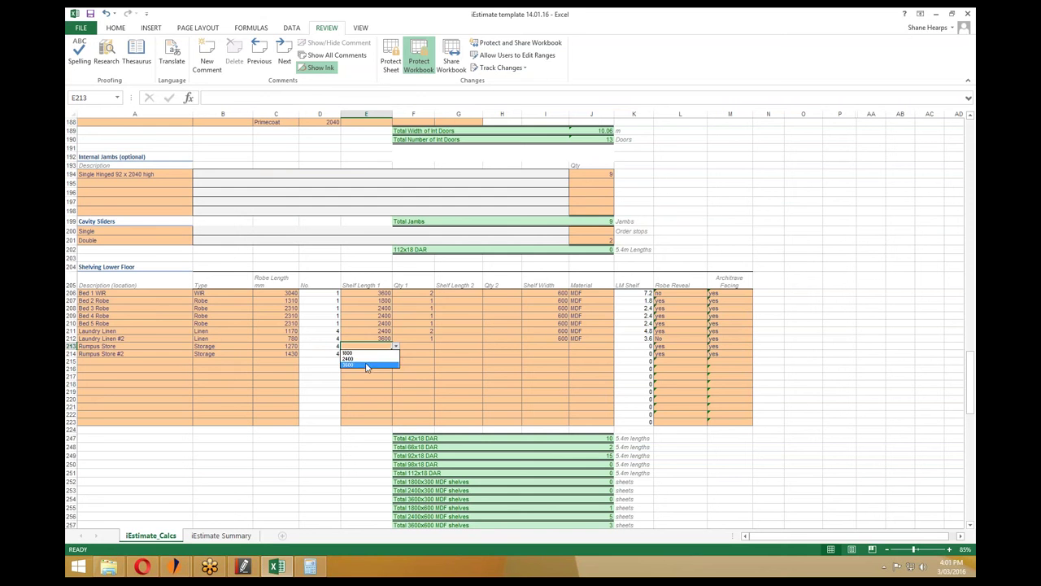
click(355, 371)
click(375, 354)
click(395, 354)
click(375, 373)
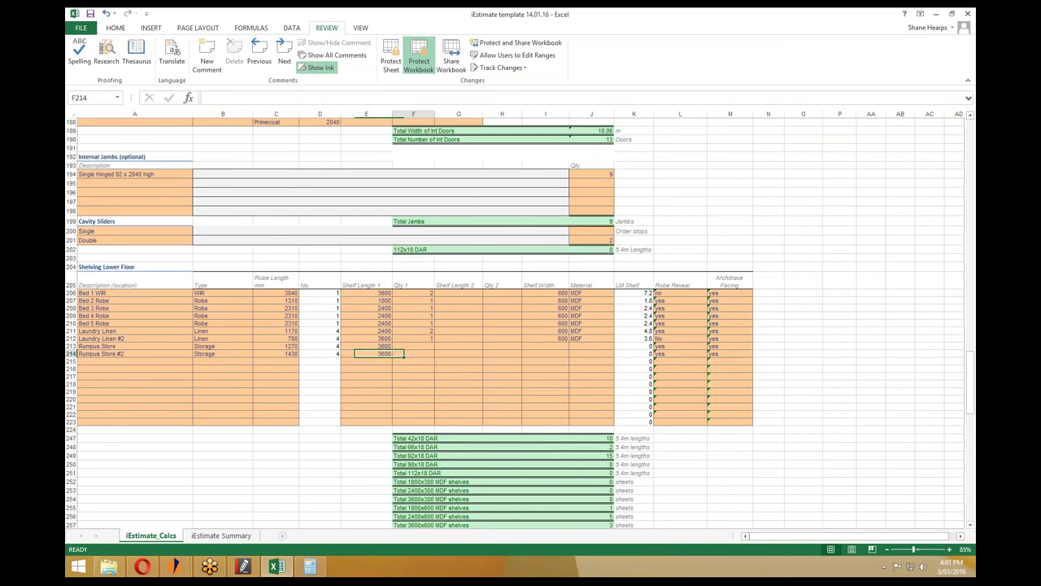
Give the Rumpus Store shelves a quantity of 2 and a 600 width.
click(413, 346)
text(2)
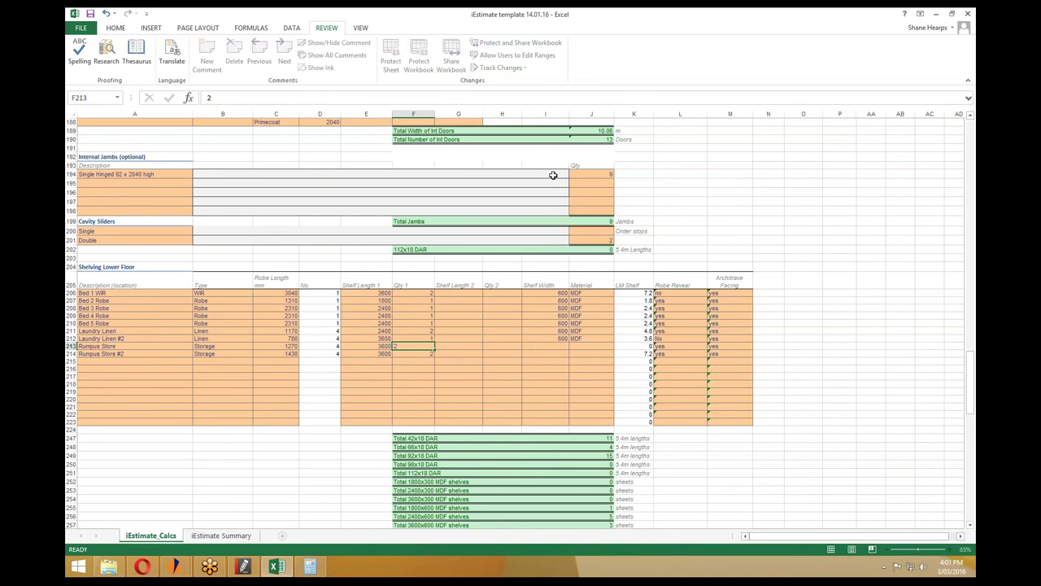
key(Return)
click(562, 354)
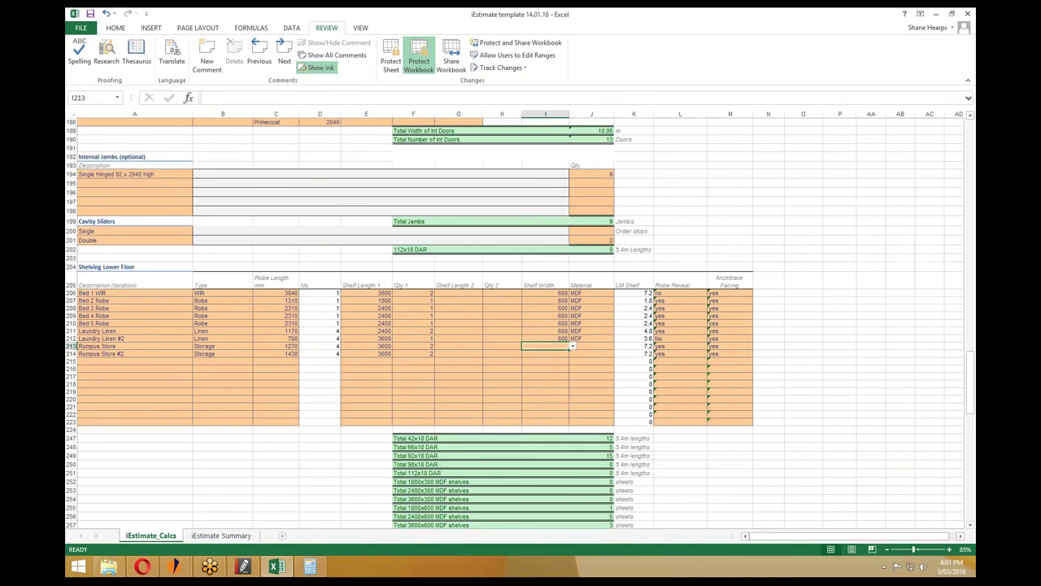
click(571, 355)
click(545, 363)
Set MDF as the material for both Rumpus Store rows, then bring the floor plan back.
click(591, 345)
click(618, 346)
click(605, 352)
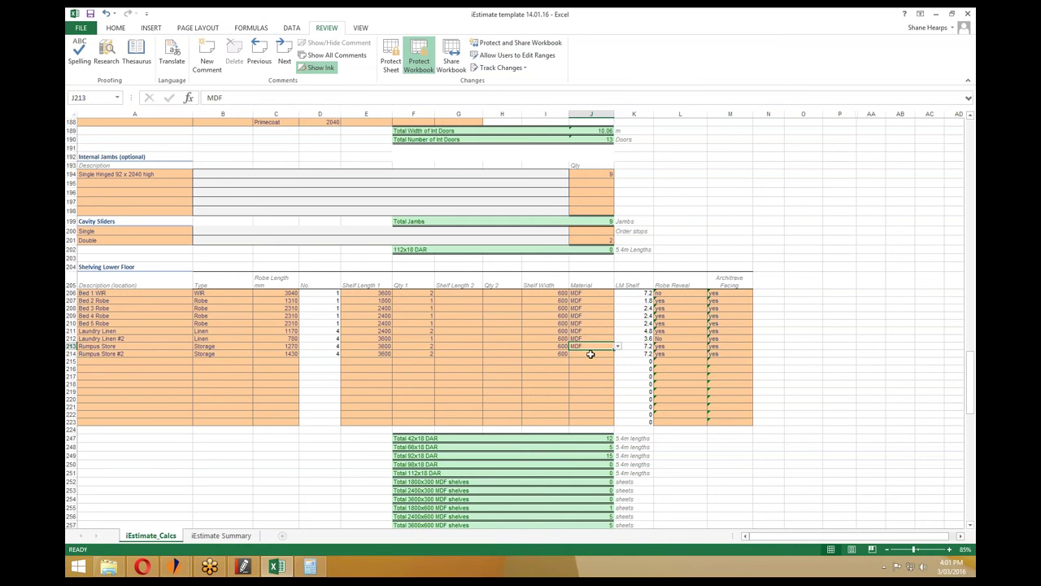
click(592, 354)
click(618, 354)
click(581, 361)
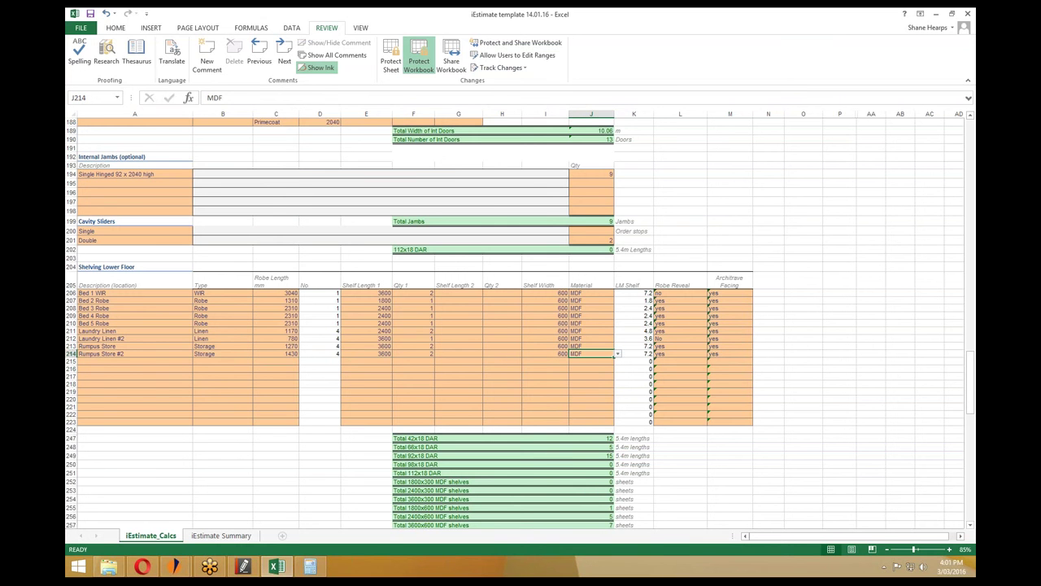
click(673, 353)
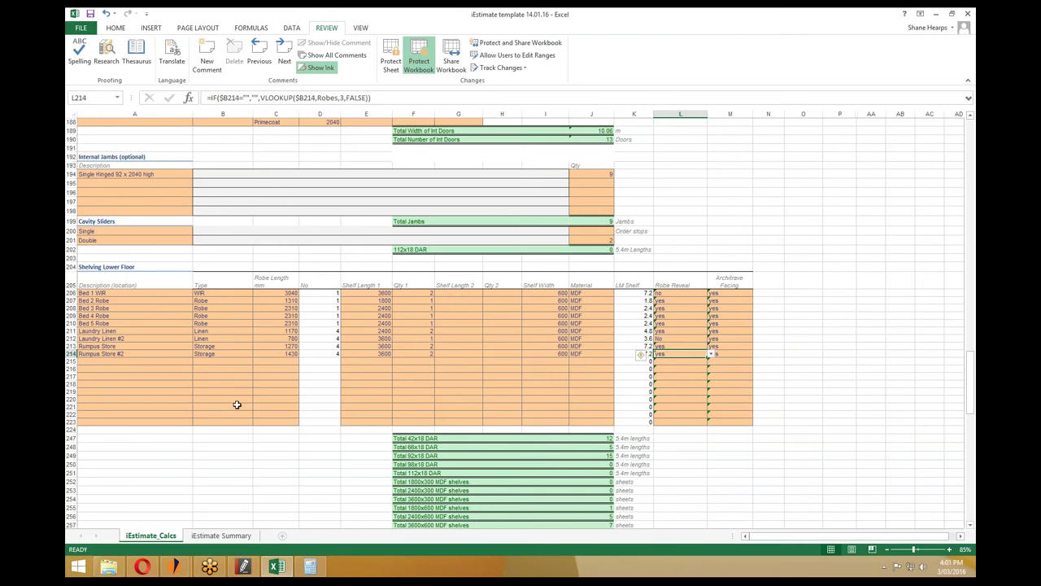
click(161, 360)
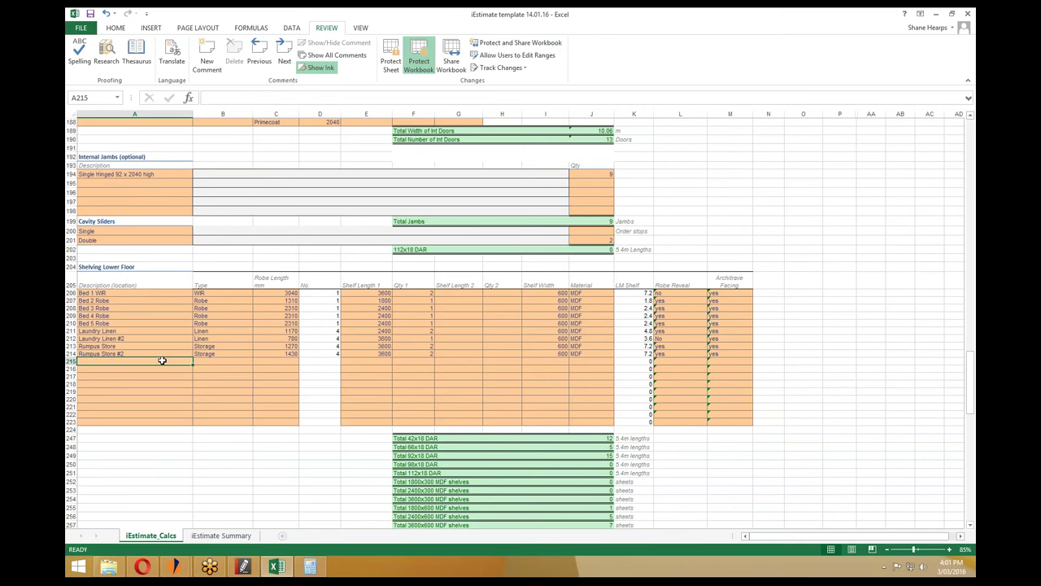
click(245, 567)
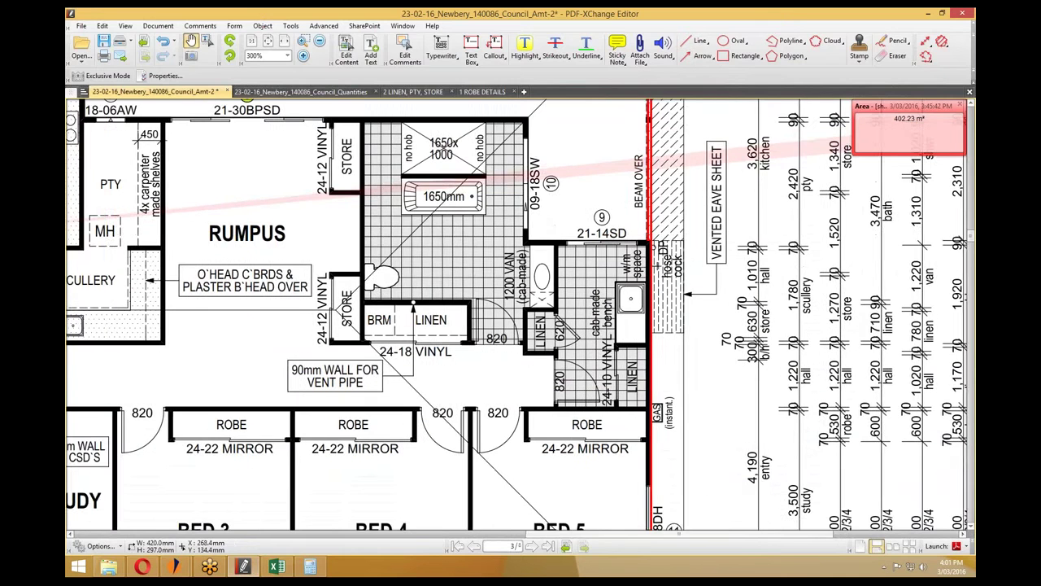
Zoom the floor plan out from 300% to 125% so the whole plan shows.
scroll(703, 271, down, 3)
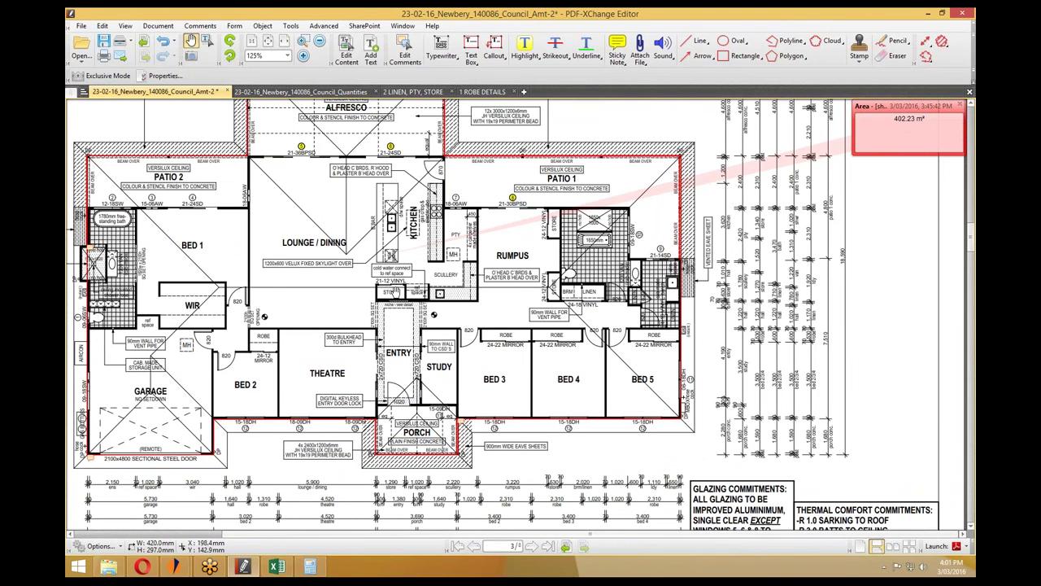
Add a 'Kitchen Store' shelving row with type Storage.
click(929, 14)
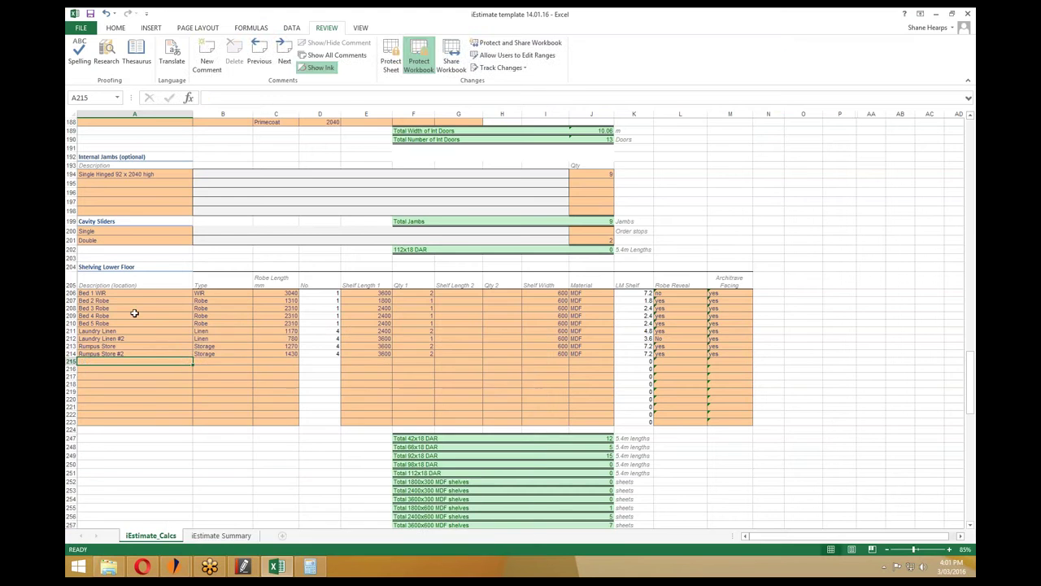
text(Kitchen Store)
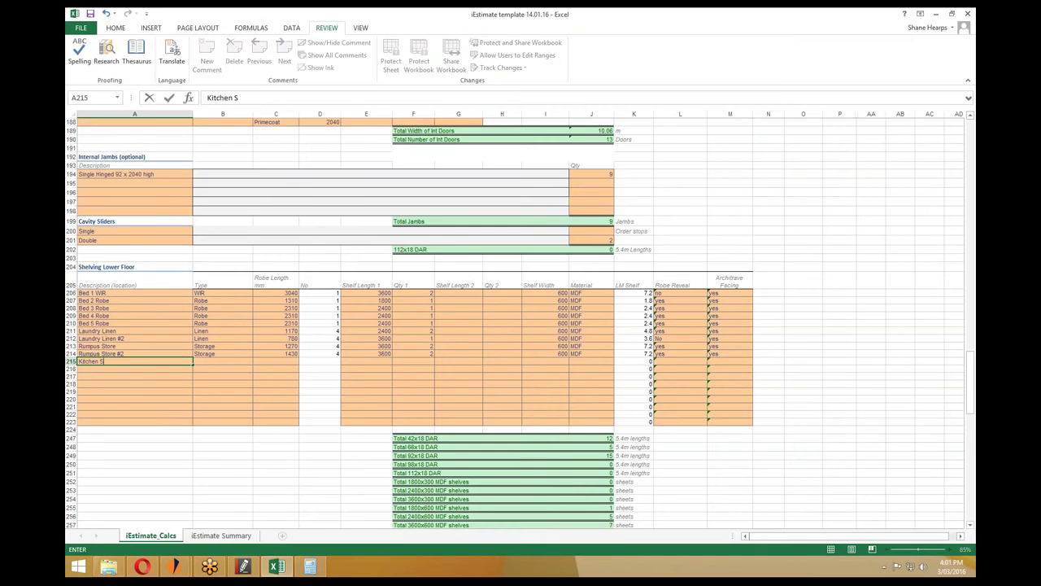
key(Return)
click(206, 362)
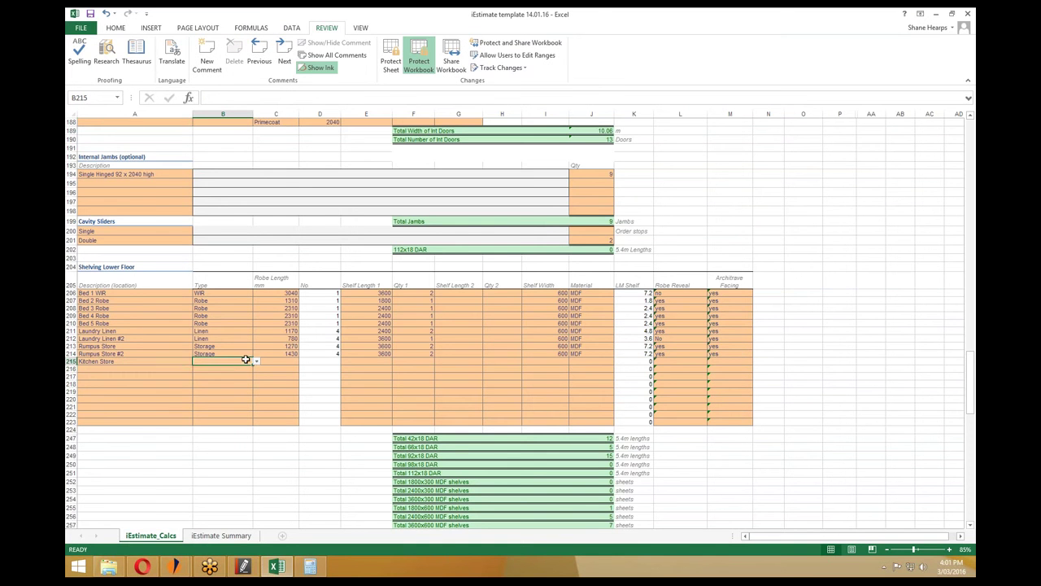
click(257, 361)
click(205, 392)
Check the Alfresco area on the floor plan.
click(243, 567)
scroll(379, 302, down, 2)
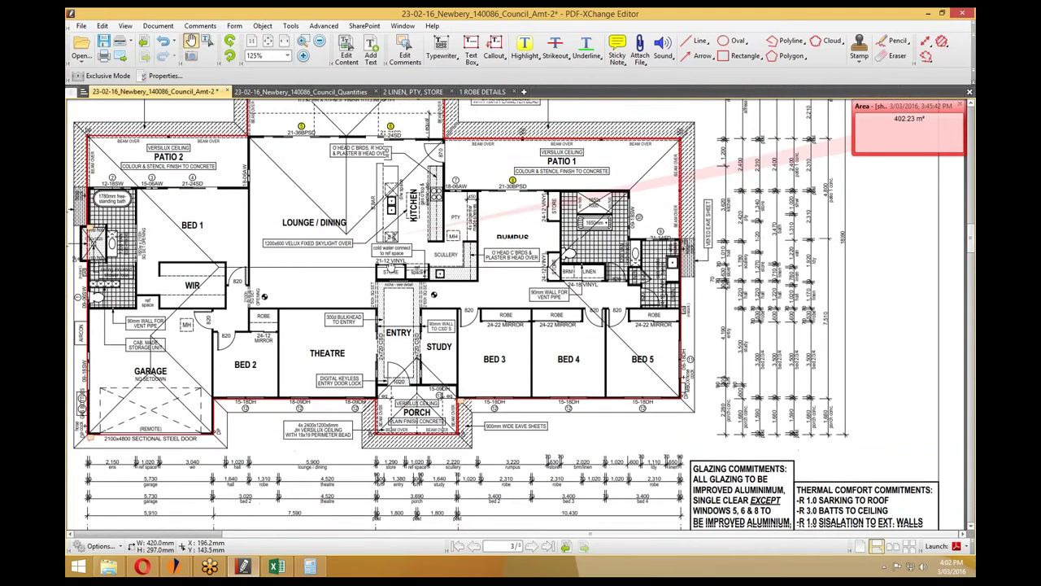
drag(391, 269, 394, 430)
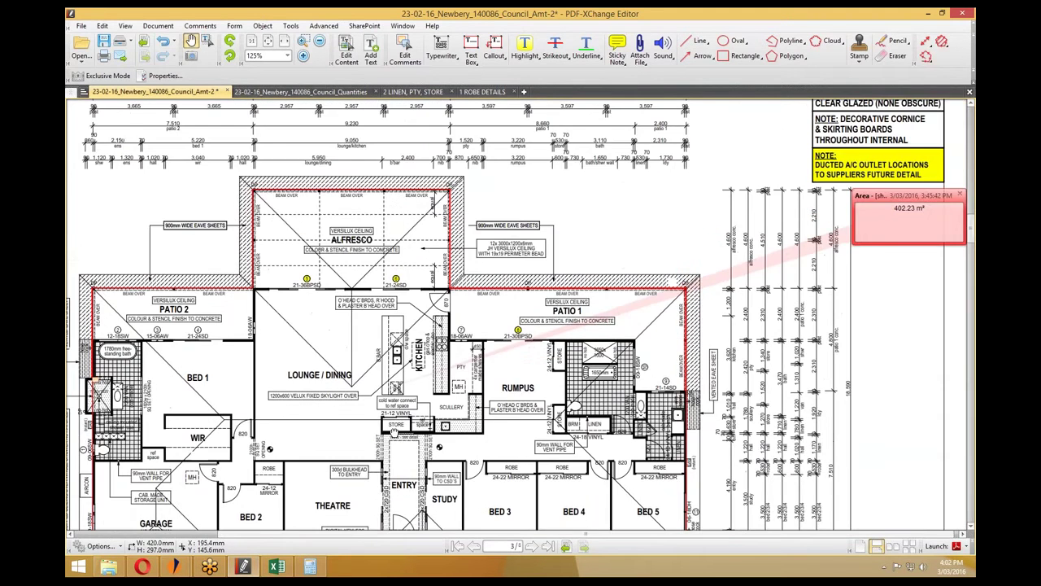
scroll(394, 429, down, 5)
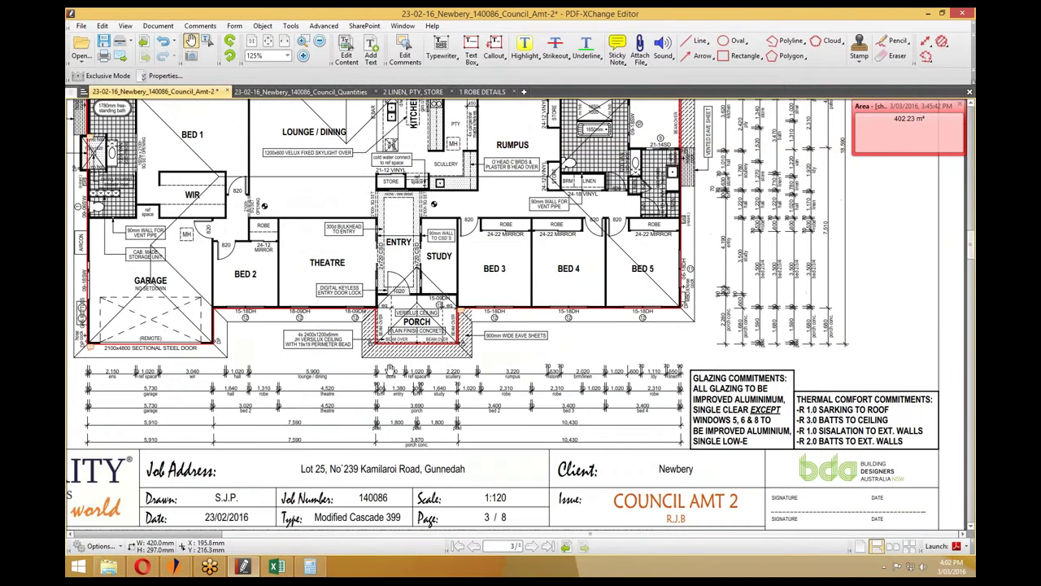
click(929, 13)
Give Kitchen Store a robe length of 1290 and shelf length 1800.
click(276, 368)
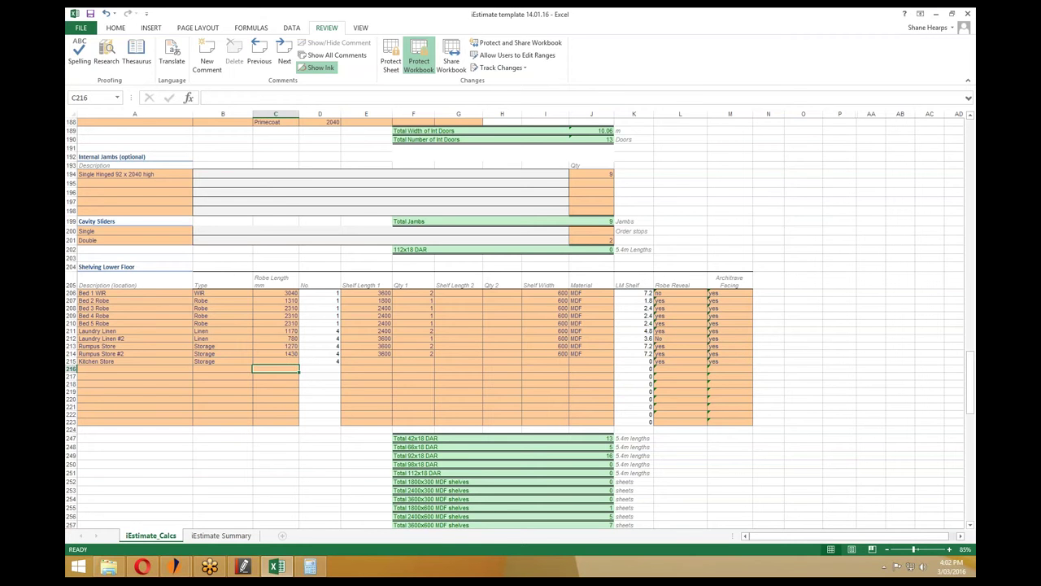
click(282, 361)
text(1290)
key(Return)
click(380, 363)
click(397, 362)
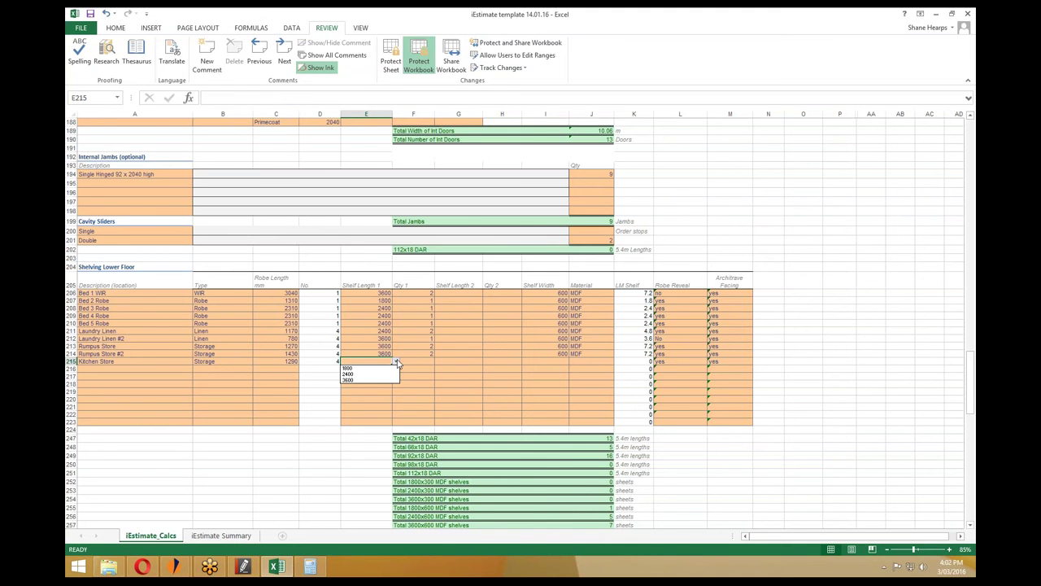
click(355, 370)
Set Kitchen Store to 4 shelves, 600 width and MDF material.
click(426, 361)
text(4)
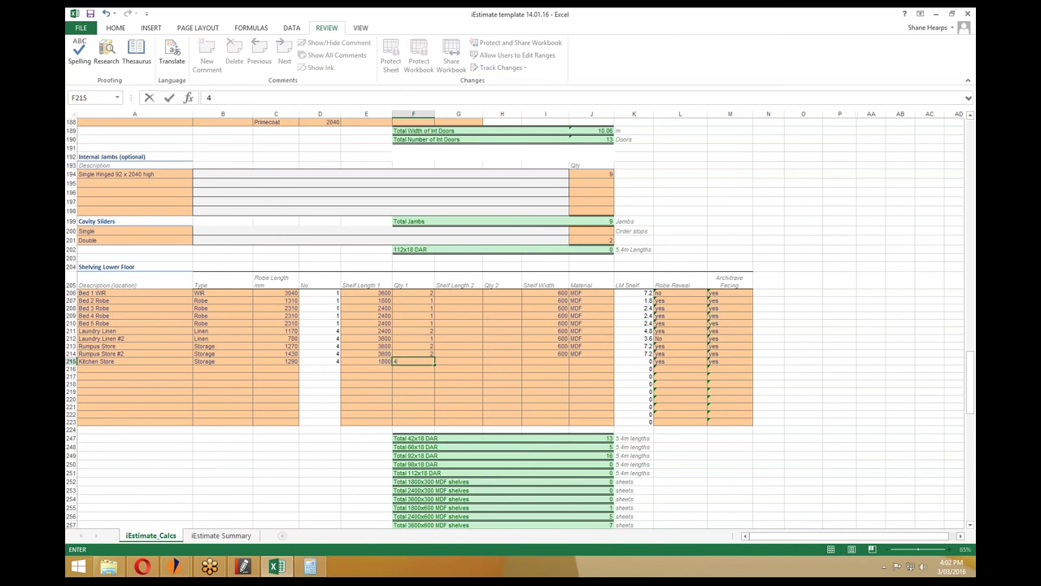
key(Return)
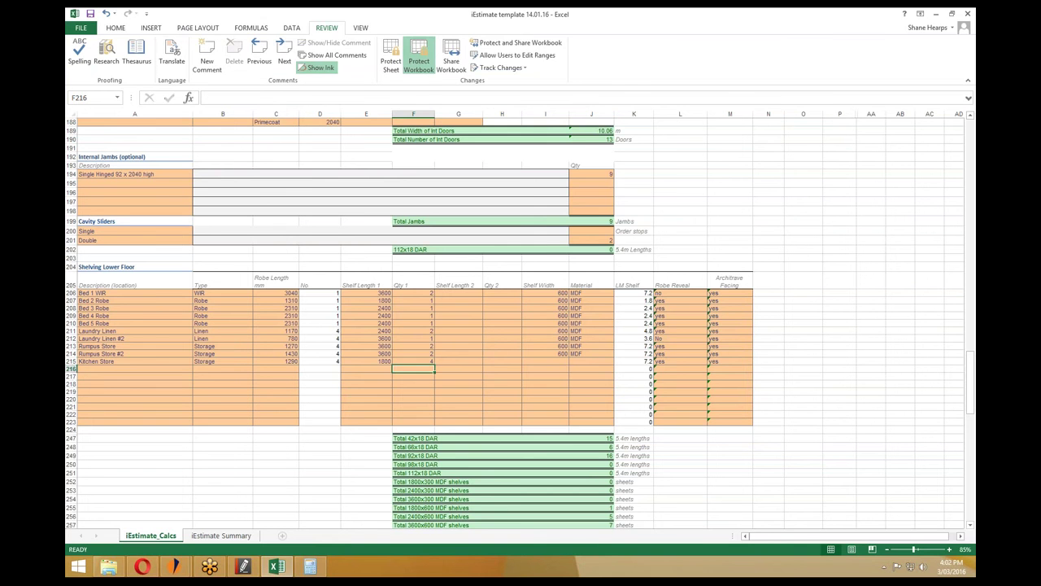
click(561, 361)
click(572, 361)
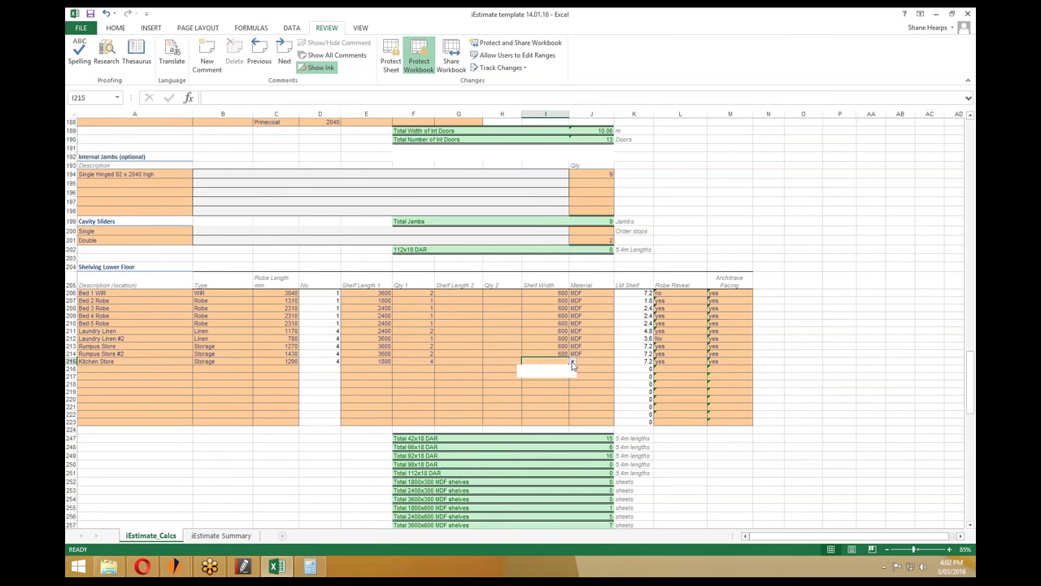
click(557, 374)
click(588, 363)
click(618, 361)
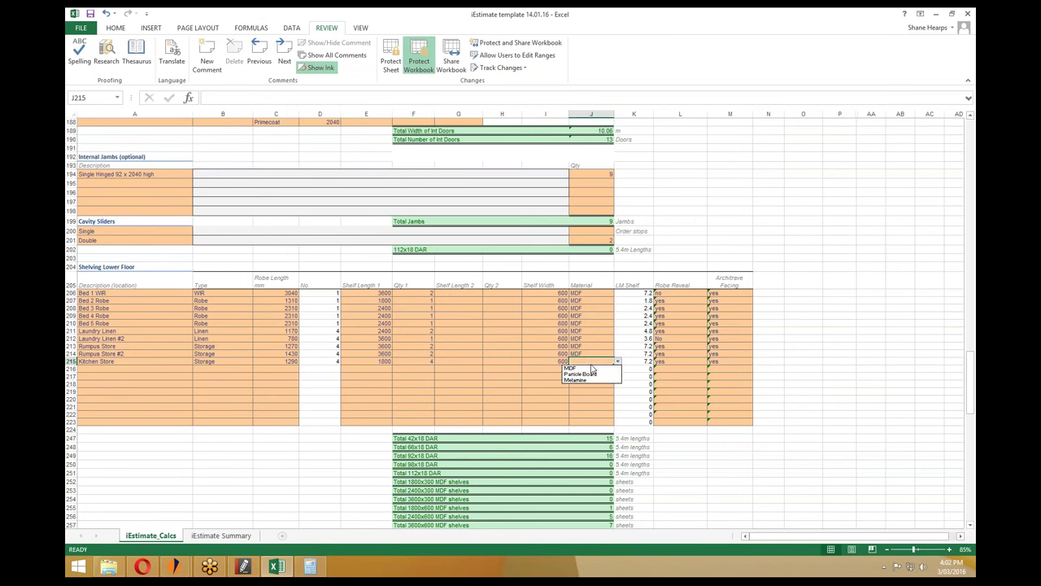
click(579, 375)
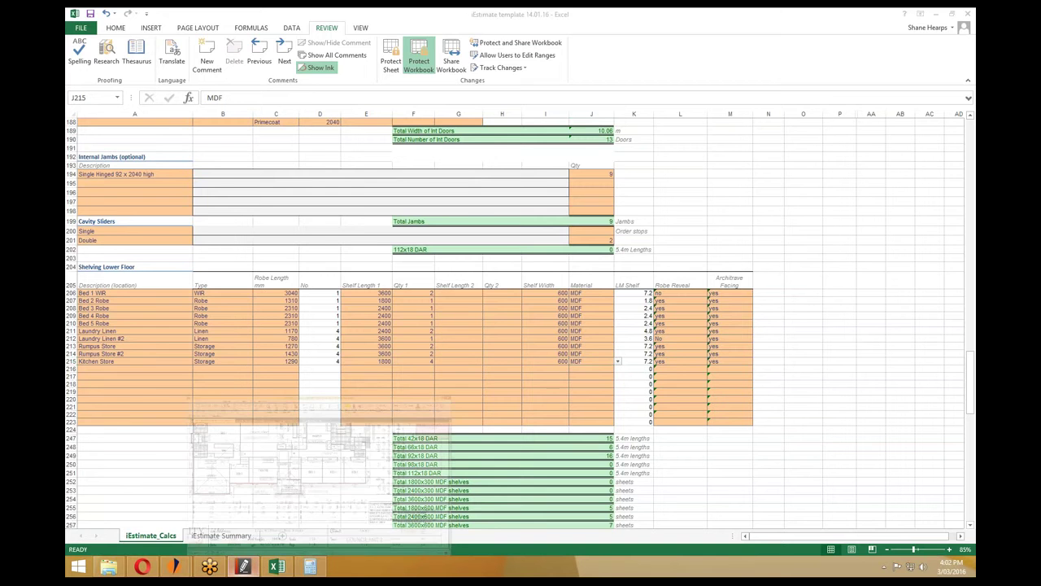
Review the top of the floor plan, then return to the spreadsheet.
click(243, 566)
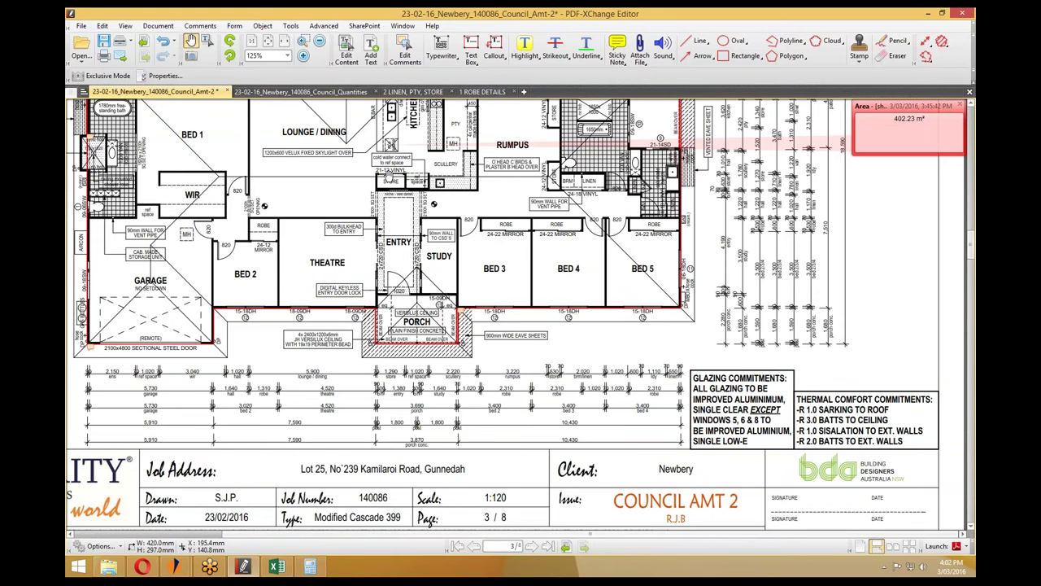
drag(388, 178, 393, 204)
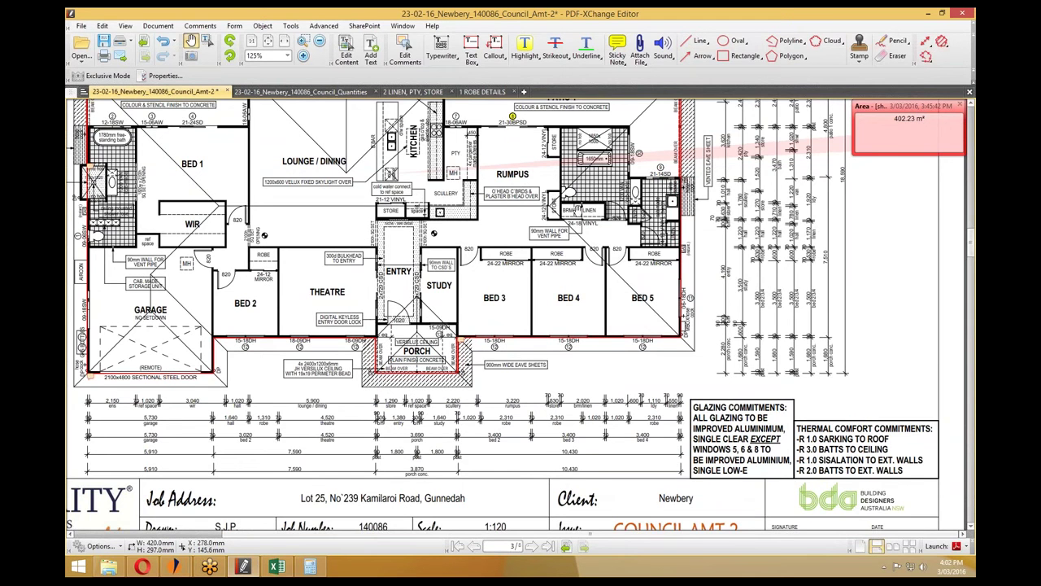
scroll(578, 211, up, 1)
scroll(576, 211, up, 2)
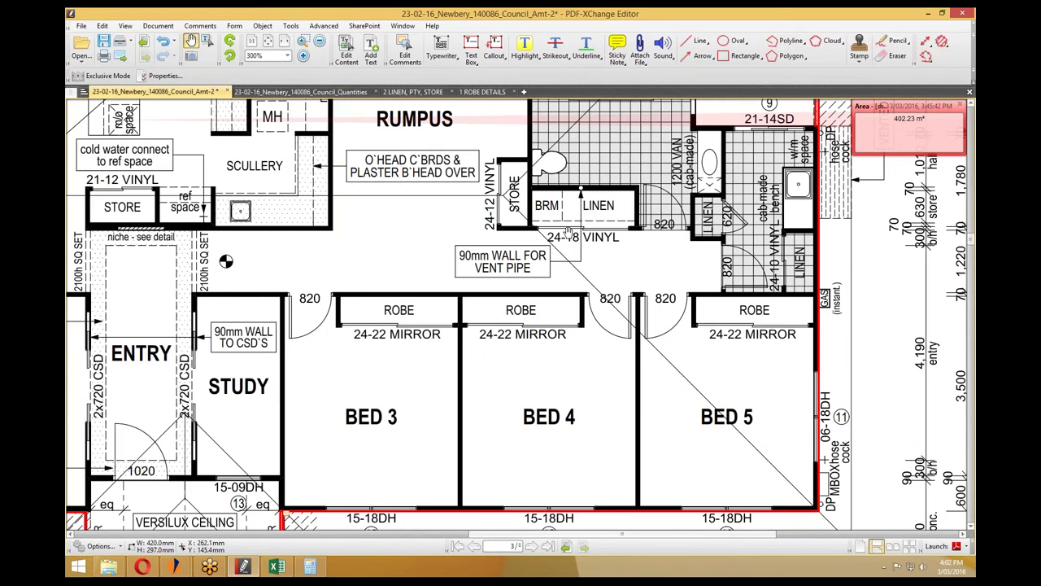
click(930, 13)
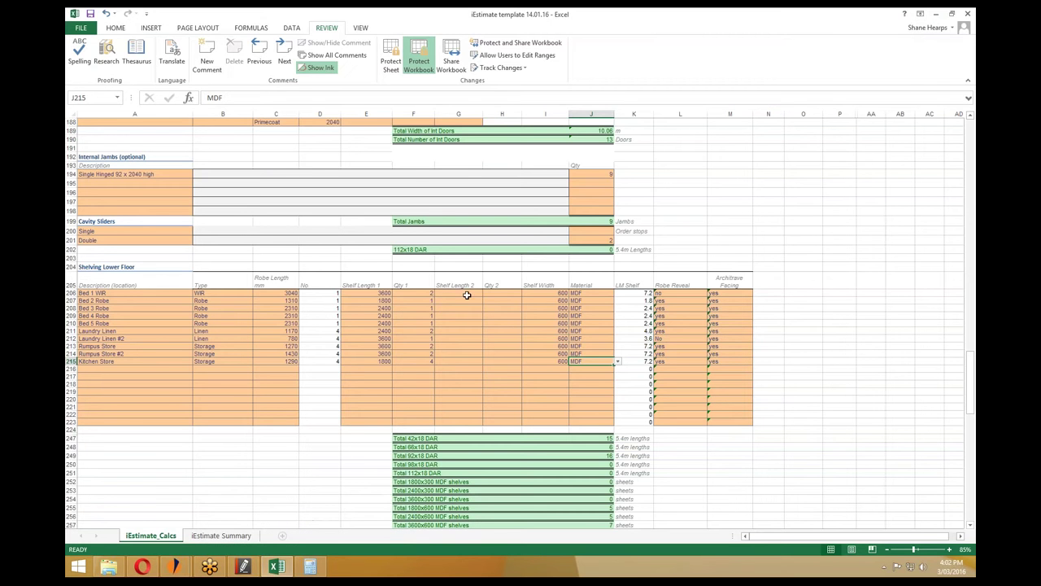
Add a 'Broom/Linen' row in A216 with shelving type Linen.
click(171, 368)
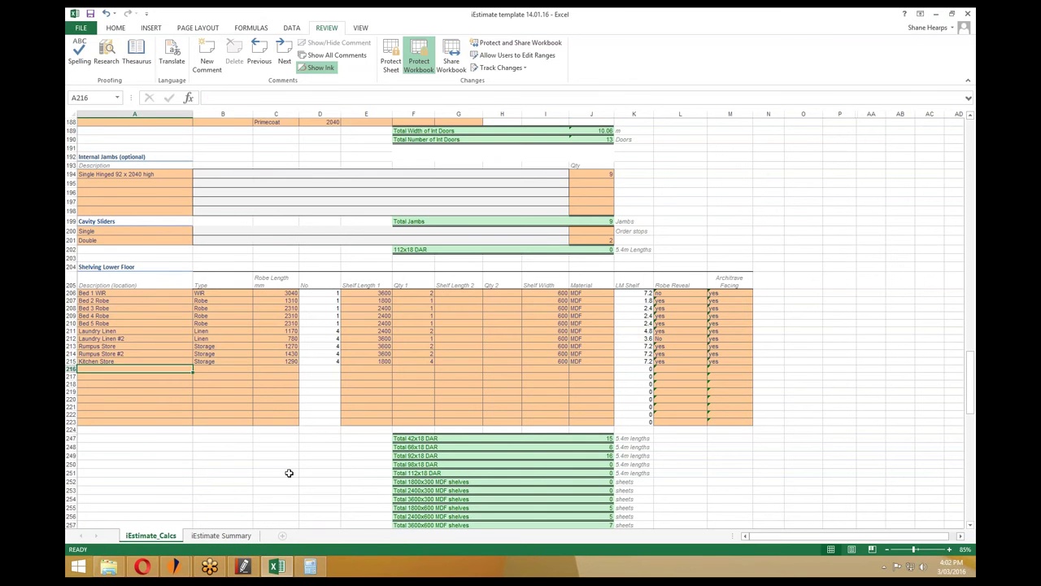
click(243, 566)
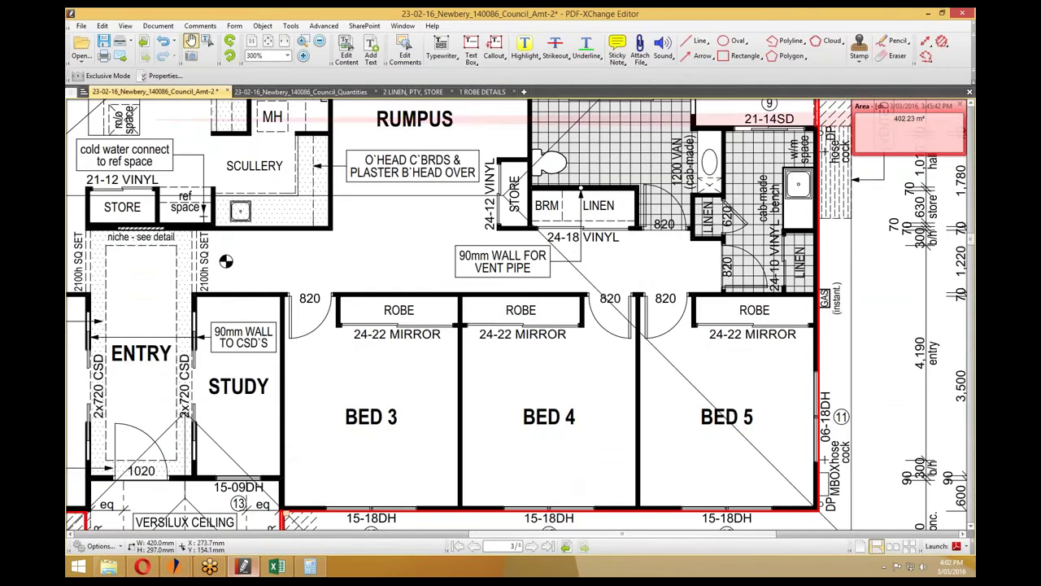
click(928, 13)
text(Bro)
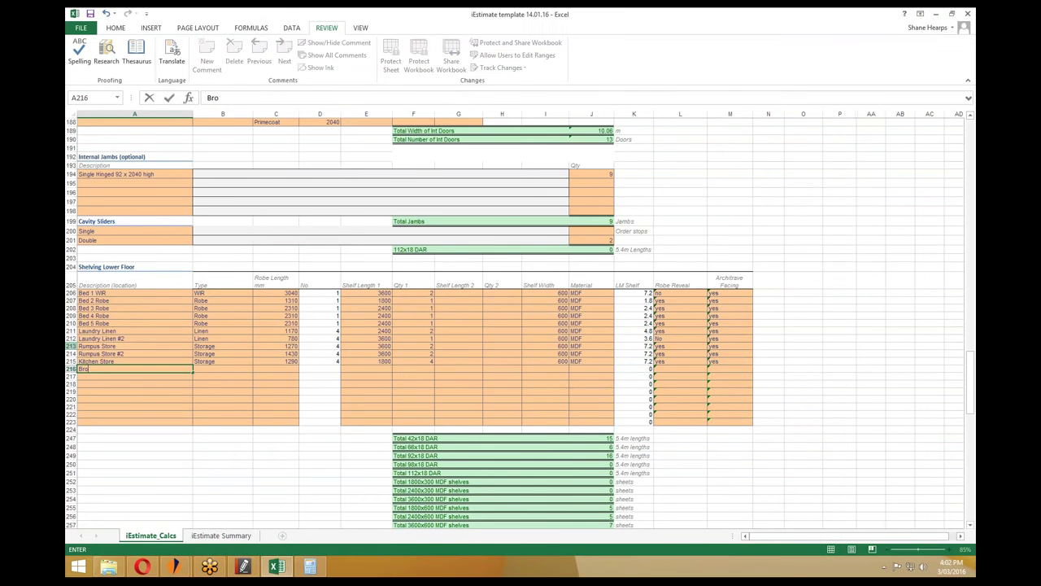
text(om/Linen)
key(Return)
click(220, 368)
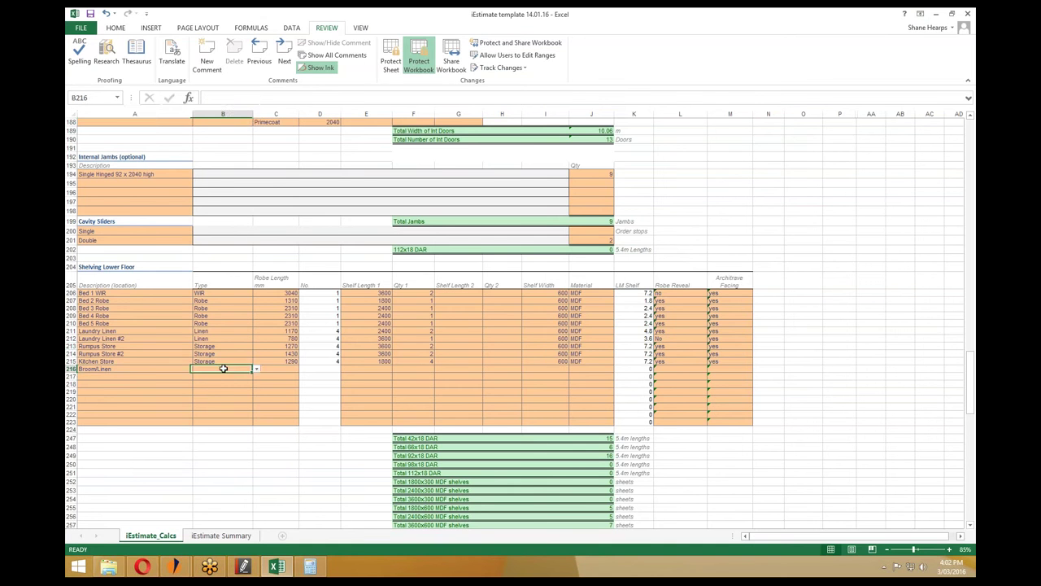
click(256, 369)
click(223, 388)
Check the plan's dimensions and enter 2020 as the Broom/Linen robe length.
click(244, 566)
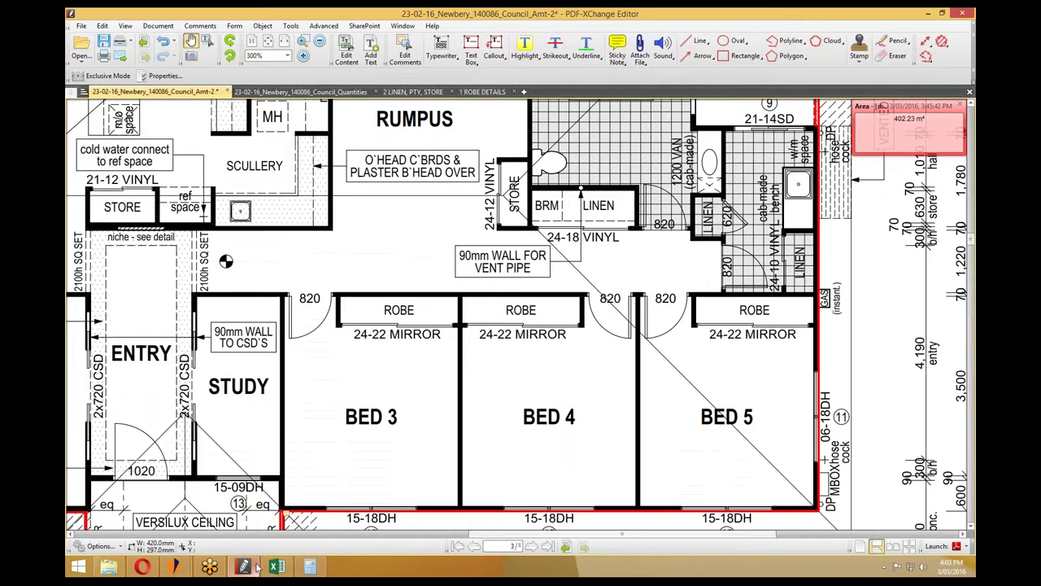
scroll(568, 176, down, 3)
drag(568, 177, 554, 126)
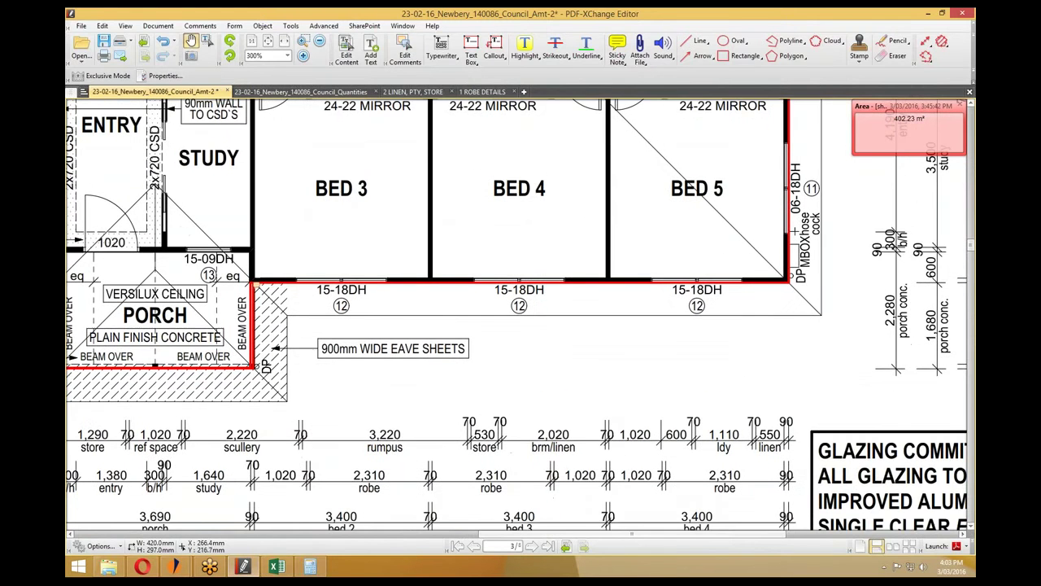
click(928, 14)
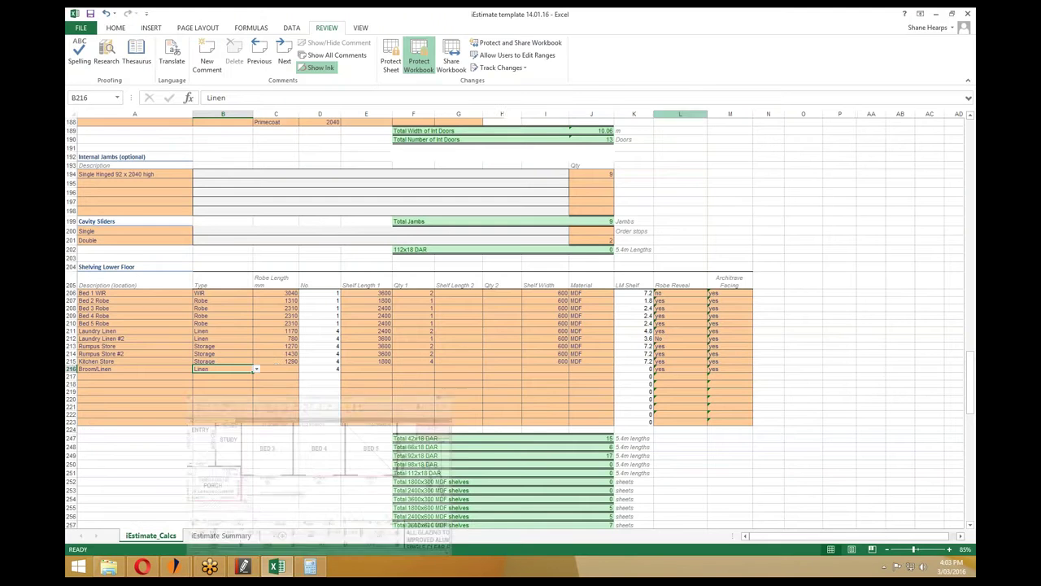
click(277, 369)
text(202)
text(0)
key(Return)
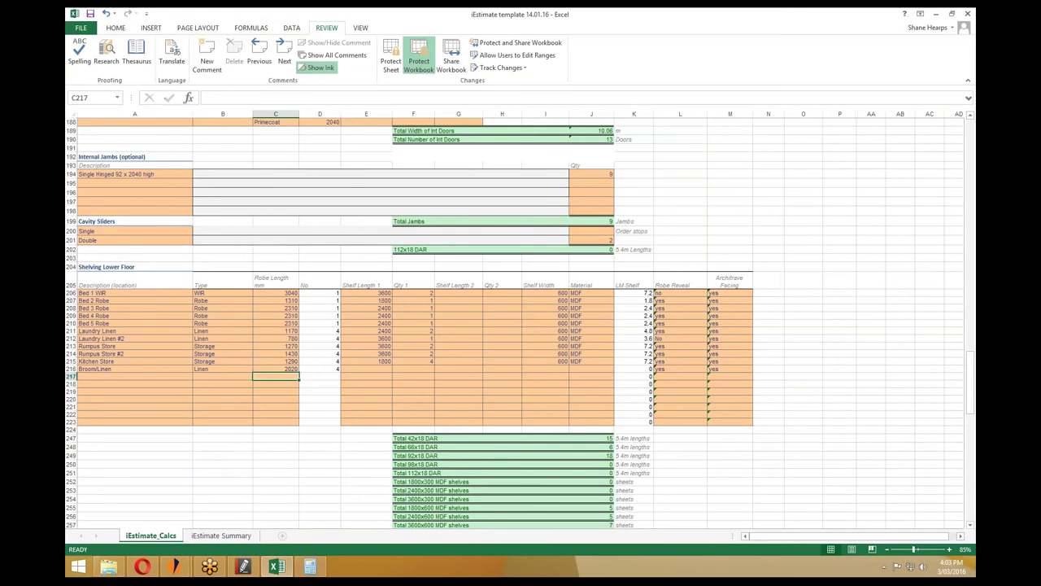
Bring the floor plan back and select the Distance measuring tool.
click(243, 566)
scroll(544, 312, up, 3)
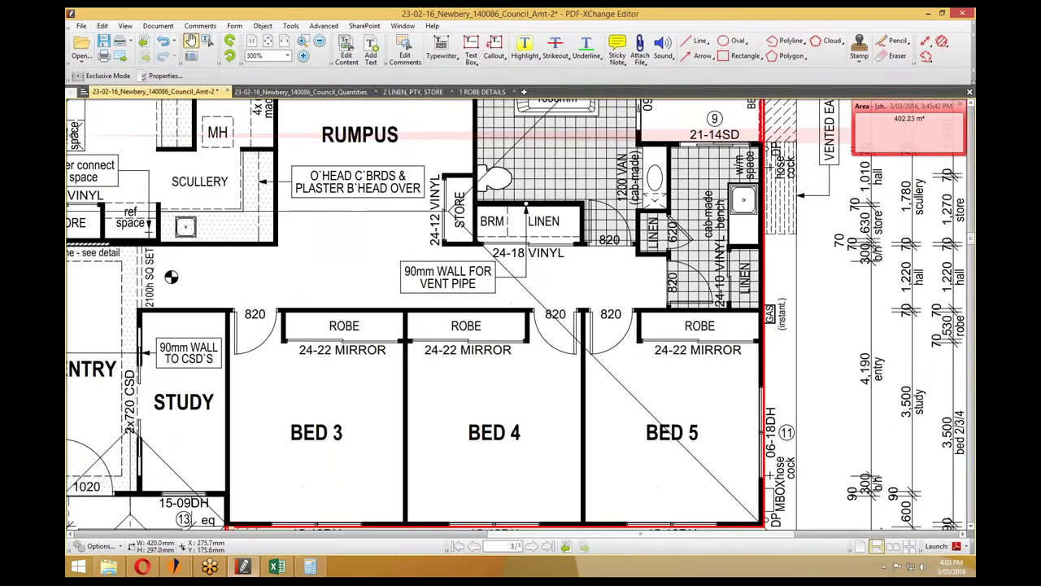
mouse_move(538, 246)
mouse_down()
mouse_move(539, 275)
mouse_move(540, 250)
mouse_up()
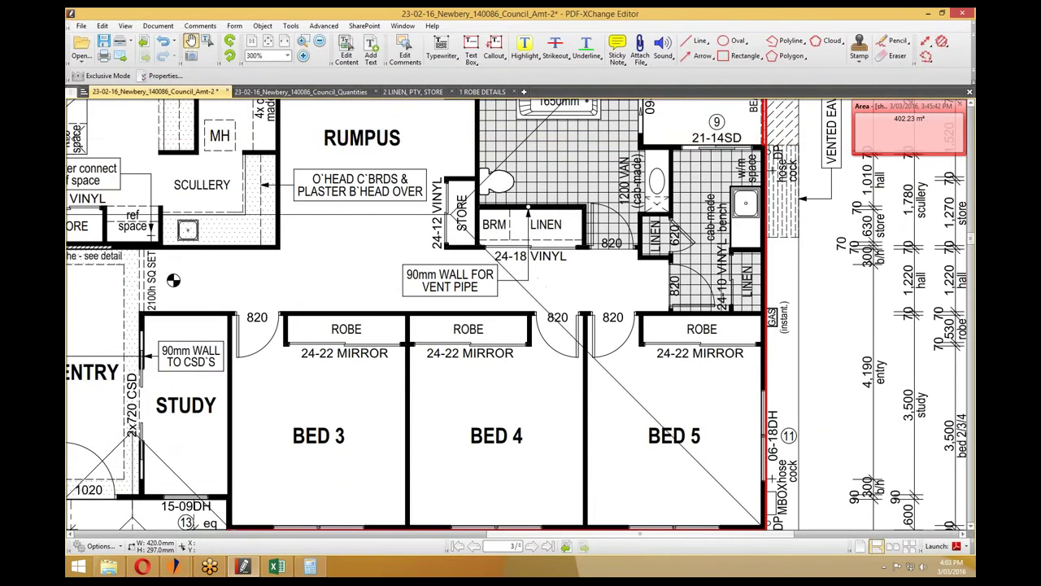
click(925, 40)
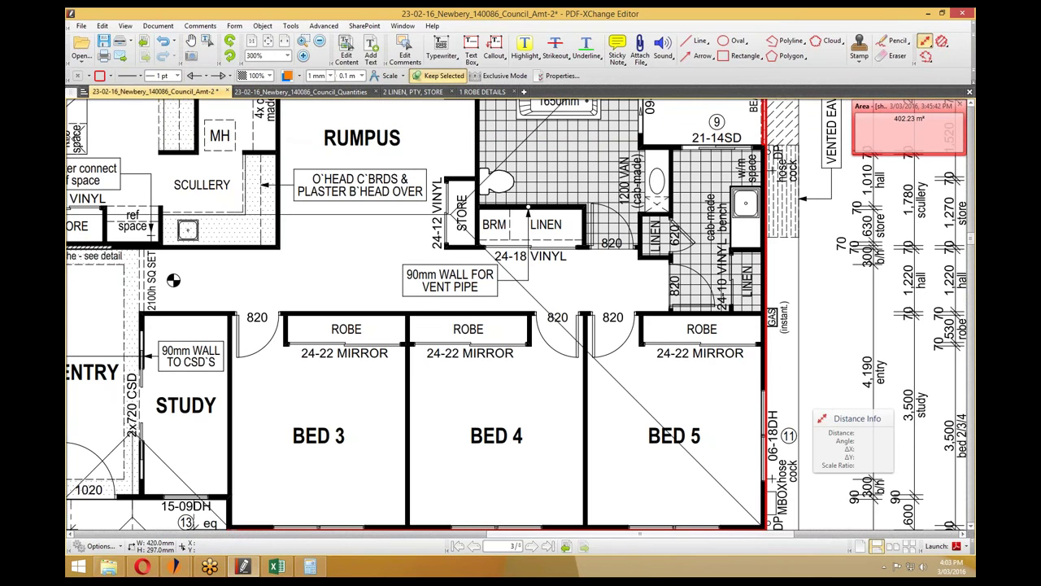
Set the Distance scale to 0.12 m and measure at the BRM/LINEN divider.
click(347, 75)
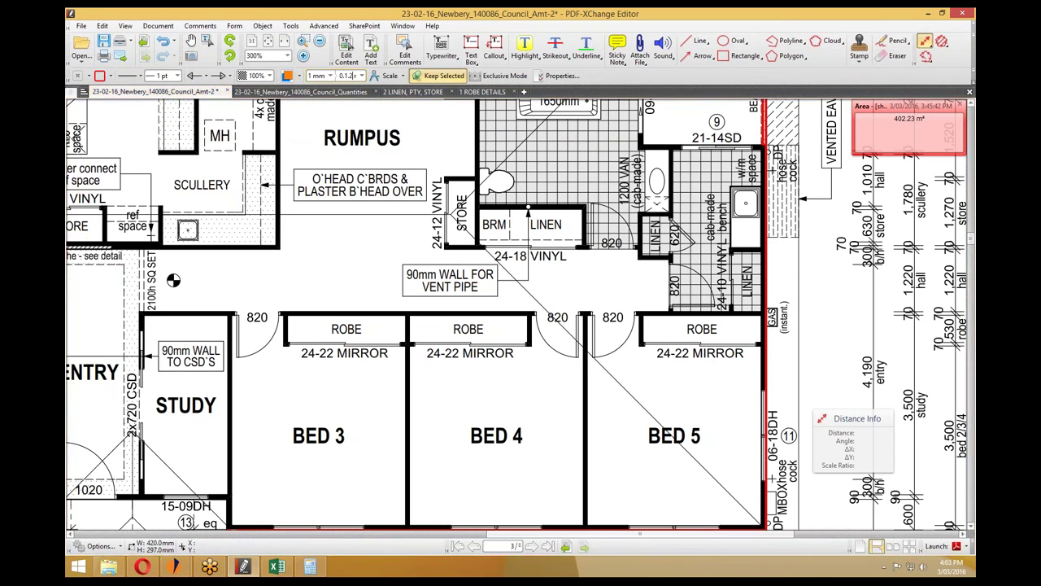
double_click(348, 76)
click(348, 74)
text(2)
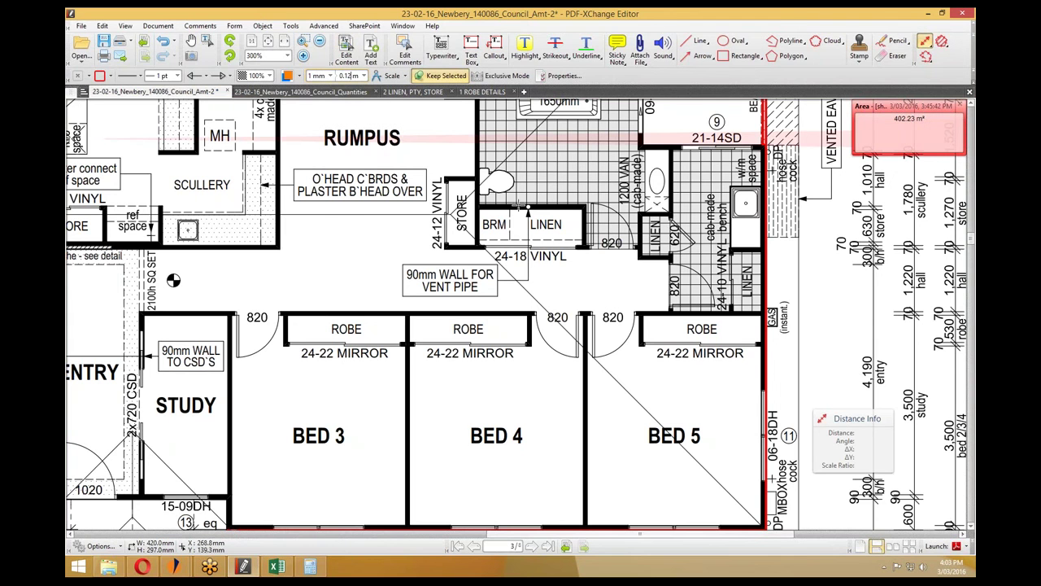
click(510, 222)
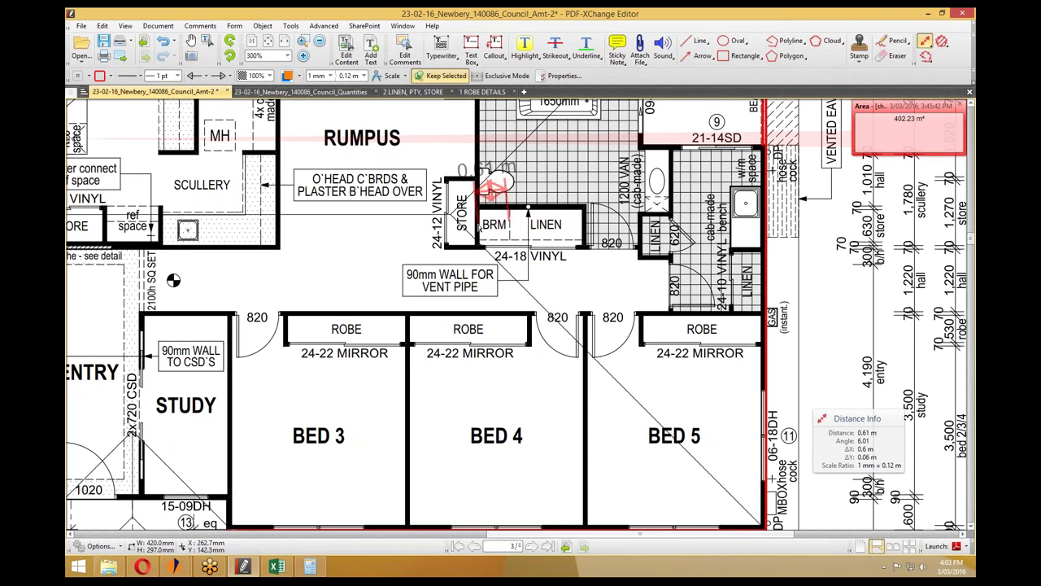
key(Escape)
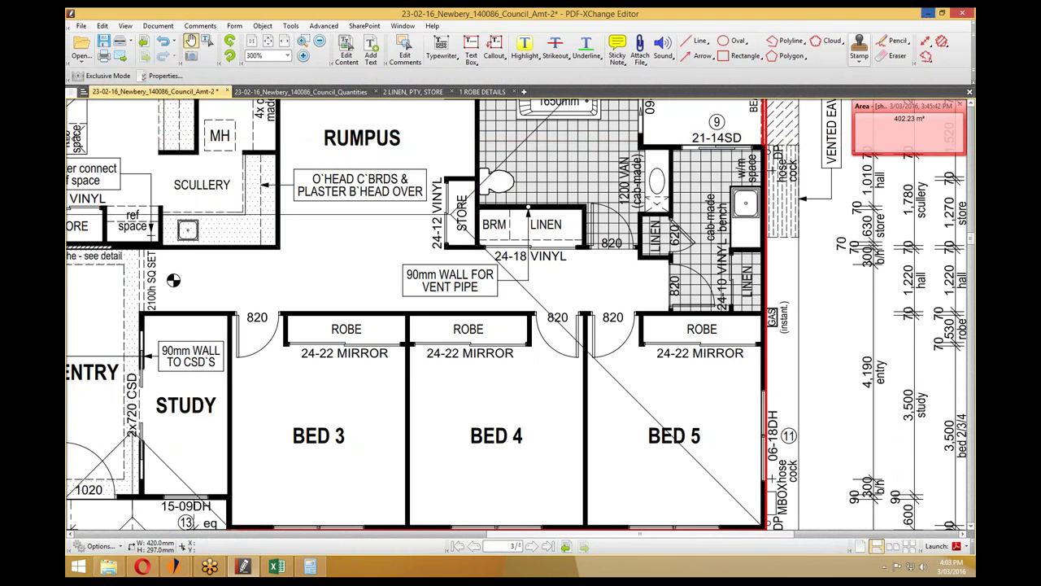
Work out 2020 minus 600 (1420) in the Windows calculator.
key(super+r)
text(calc)
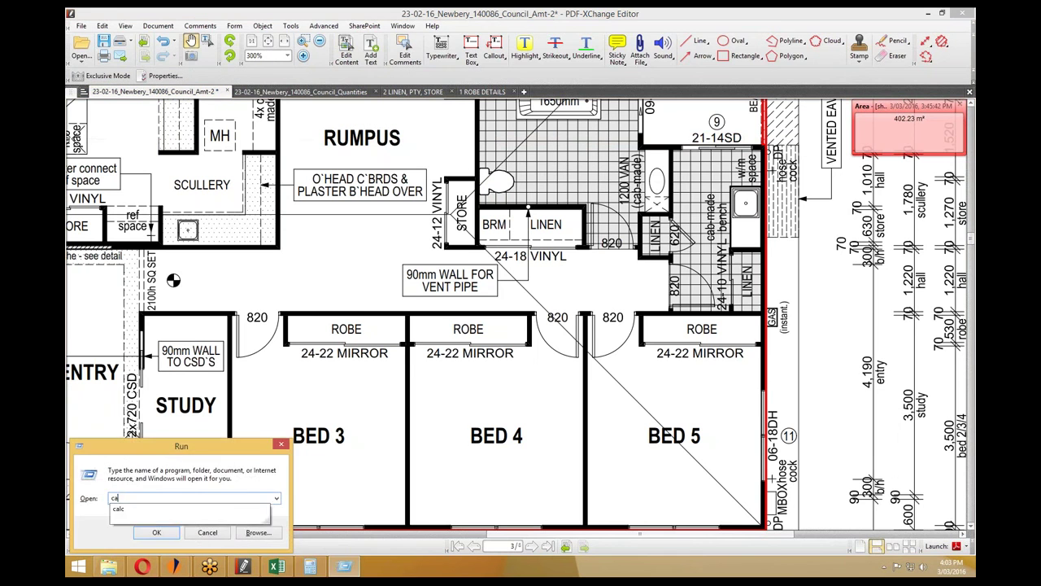
key(Return)
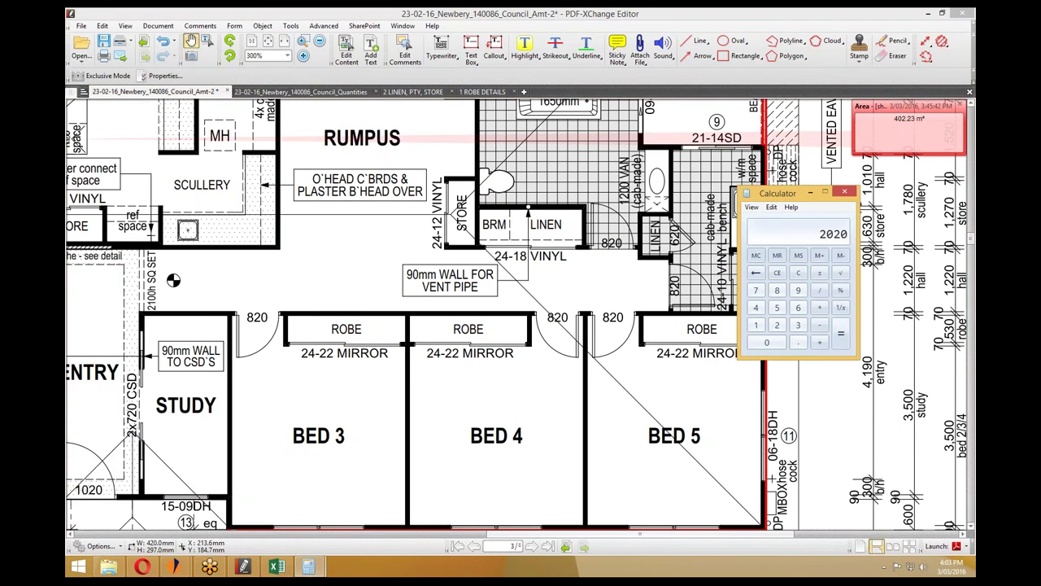
text(2020 - 600)
key(Return)
Return from the floor plan to the Excel estimate workbook.
click(173, 566)
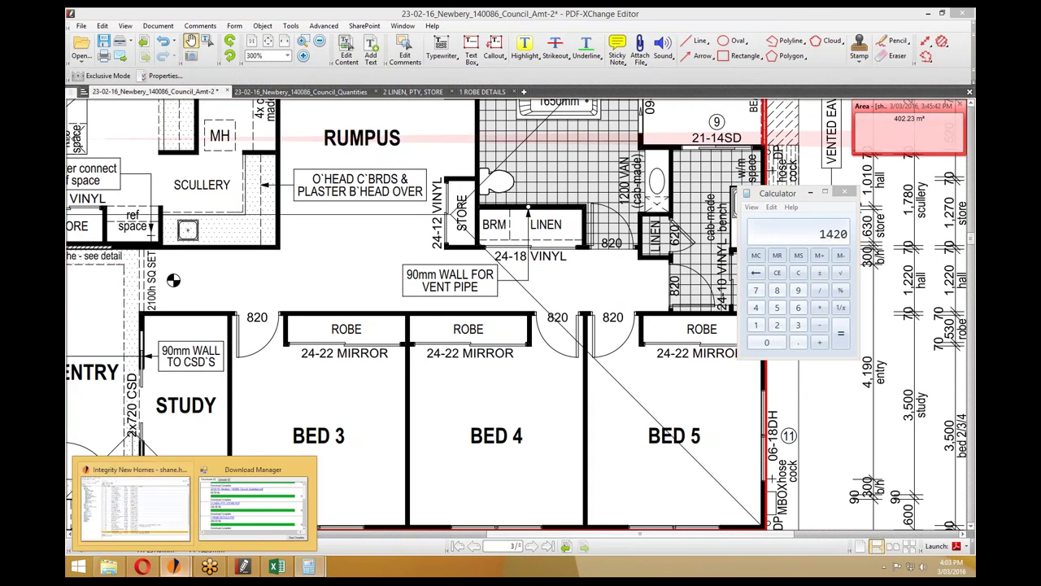
click(531, 231)
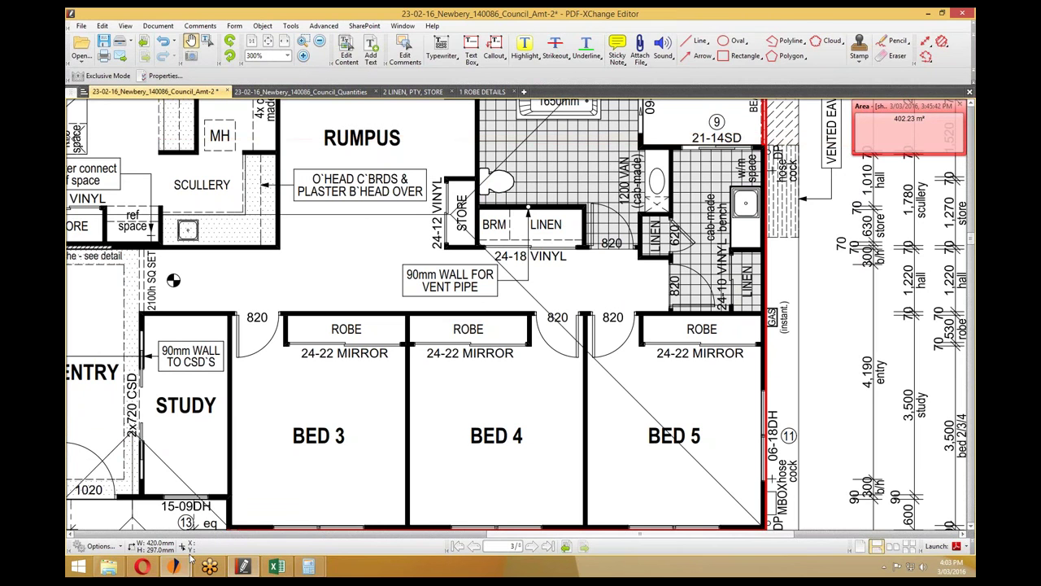
mouse_move(189, 571)
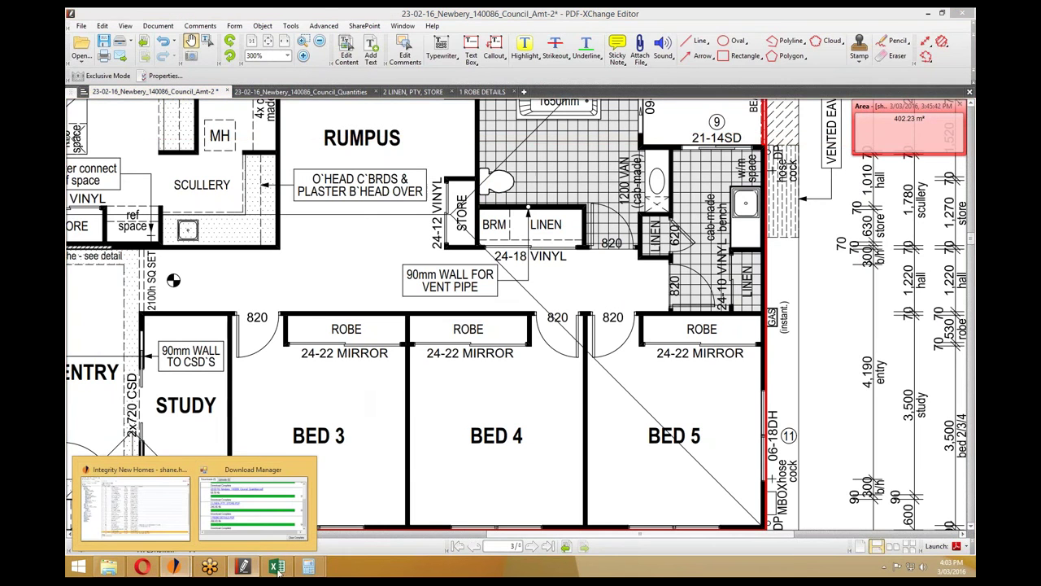
click(277, 567)
mouse_move(317, 567)
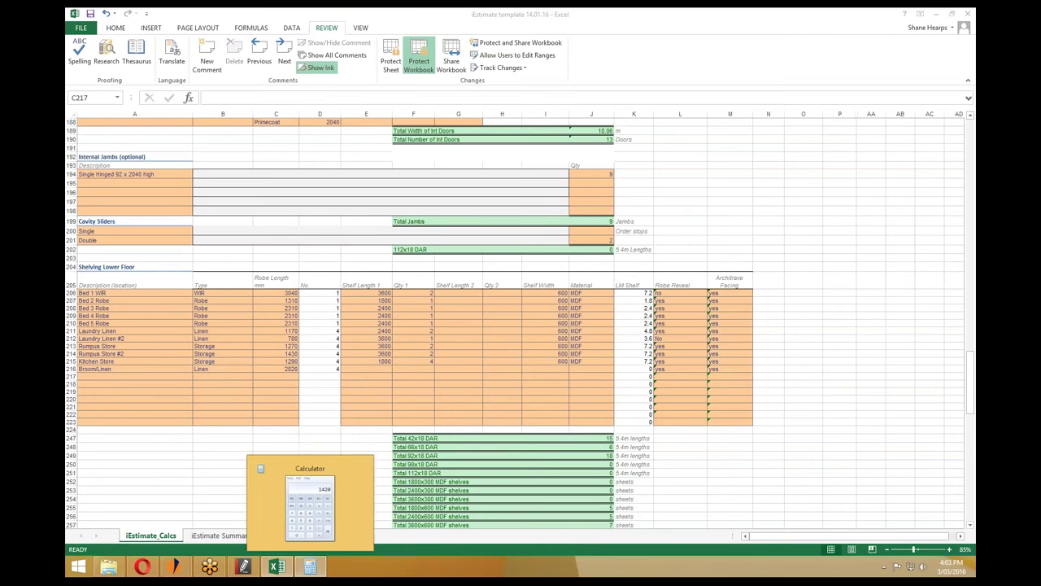
Give Broom/Linen a first shelf length of 2400 and quantity 1.
click(366, 370)
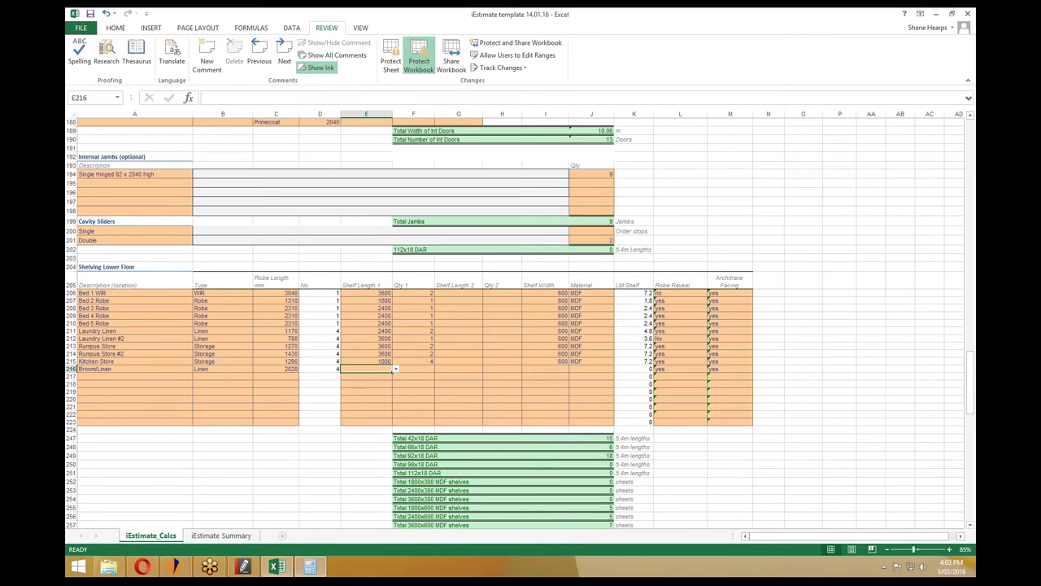
click(396, 370)
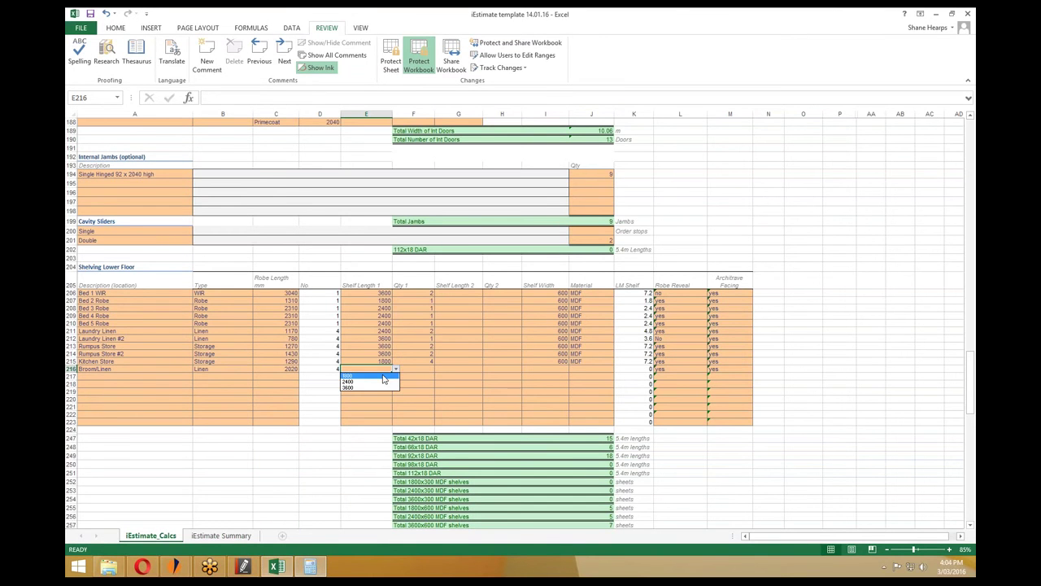
click(383, 382)
click(412, 371)
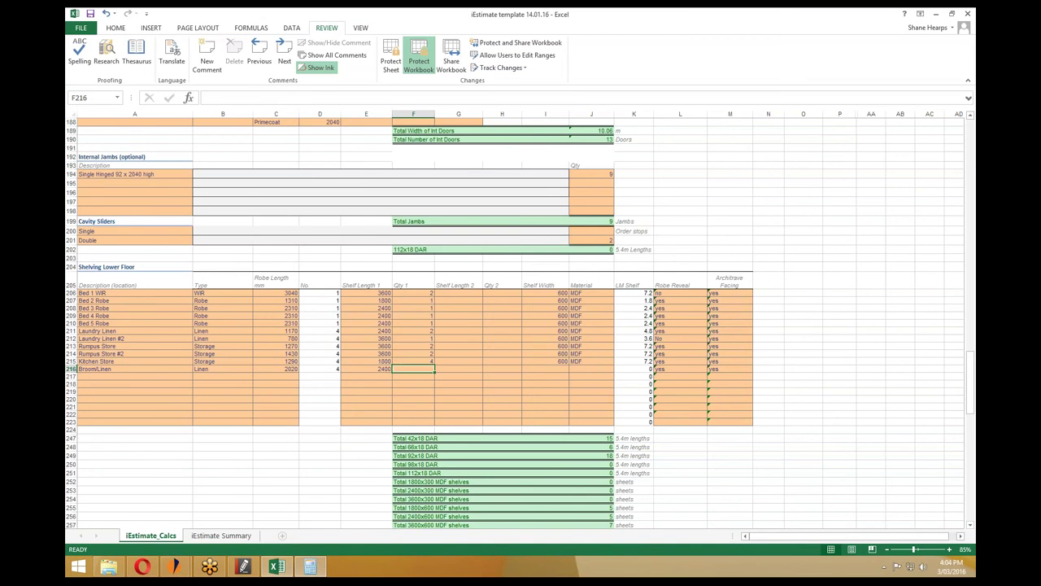
text(1)
key(Return)
Set the second shelf length to 1800 and open the '2 LINEN, PTY, STORE' drawing.
click(467, 368)
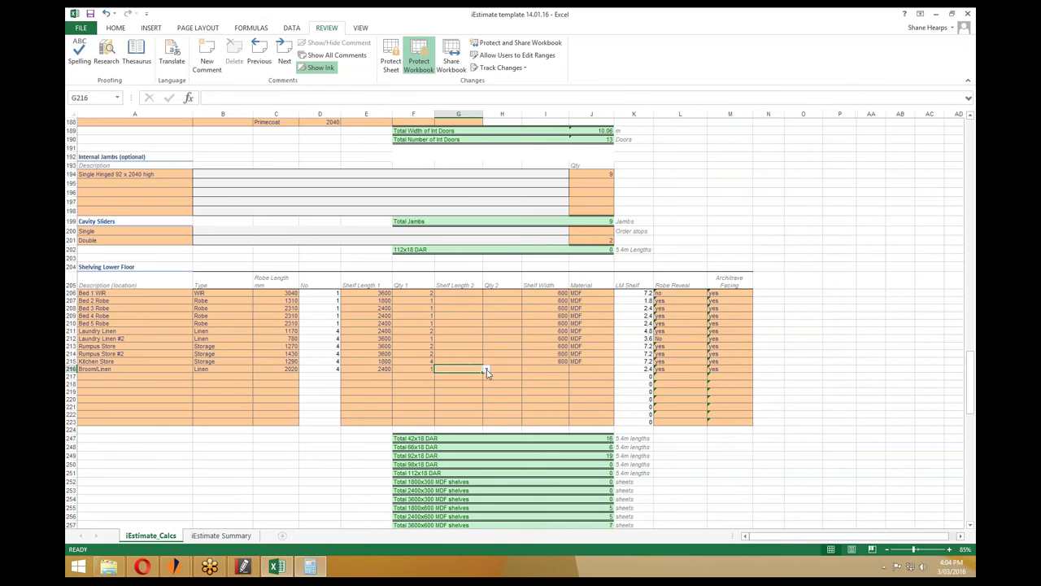
click(246, 566)
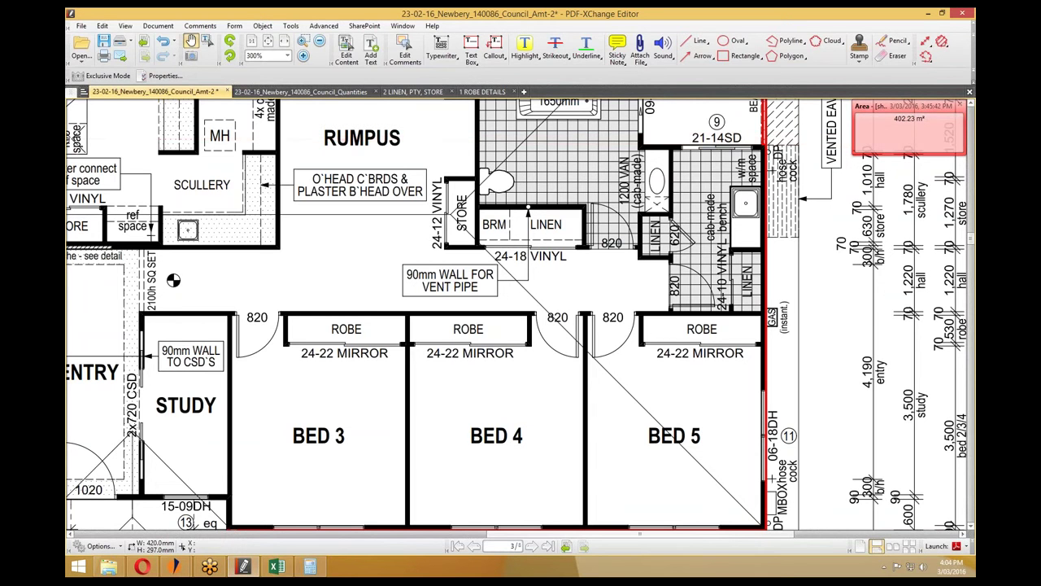
click(929, 13)
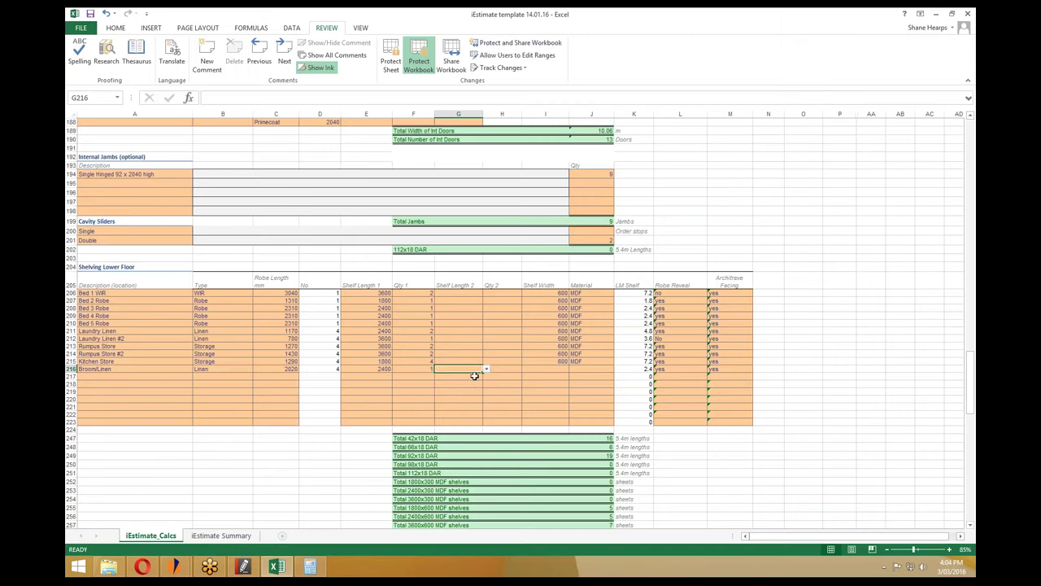
click(486, 369)
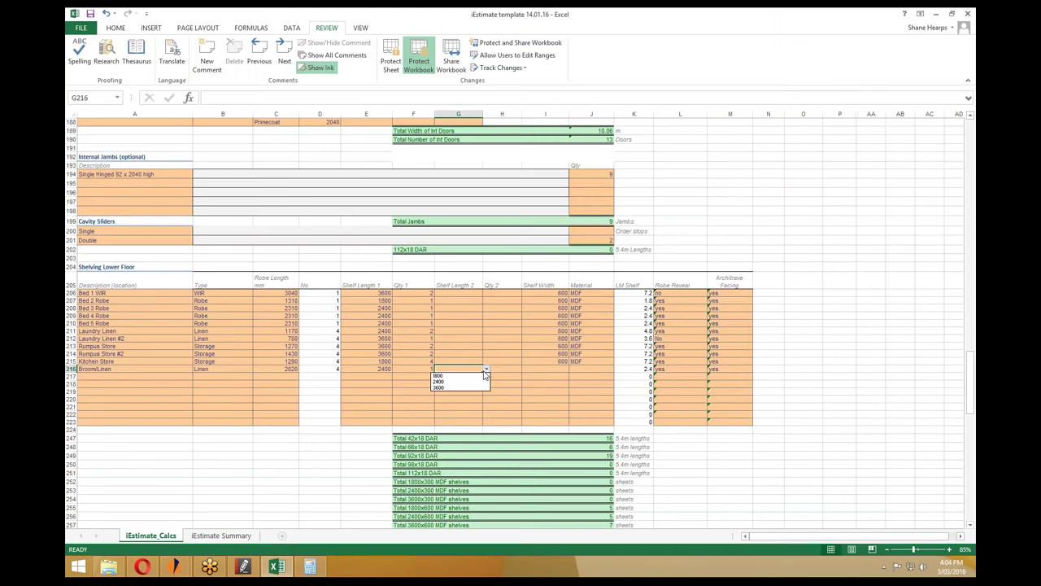
click(475, 376)
click(476, 359)
key(Down)
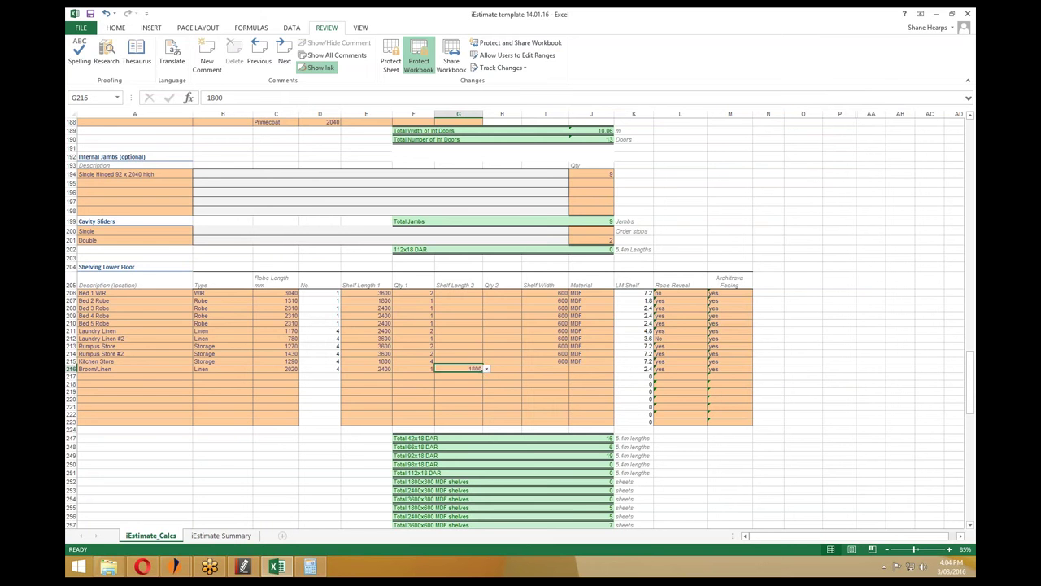
click(243, 567)
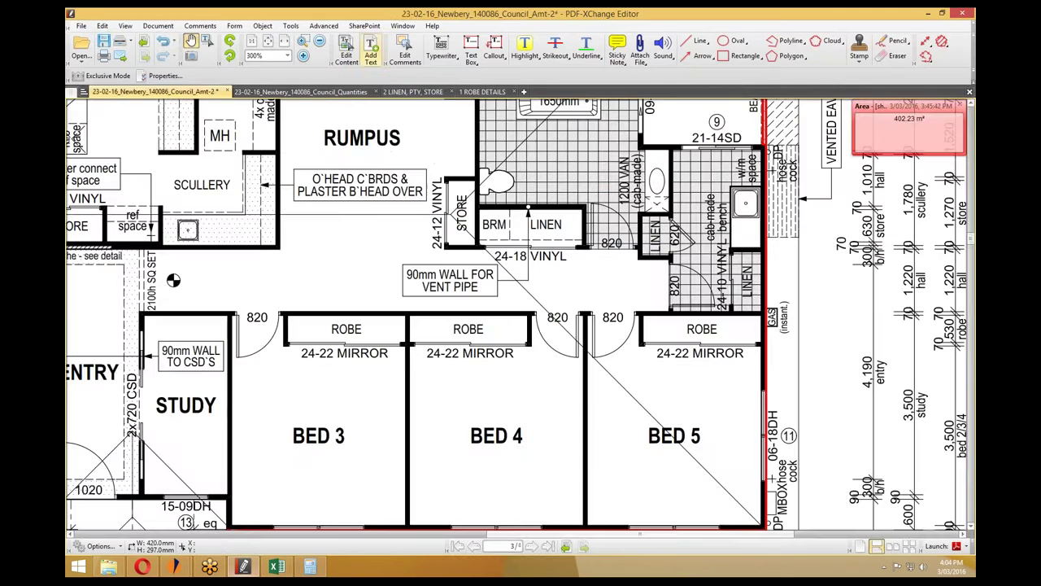
click(424, 93)
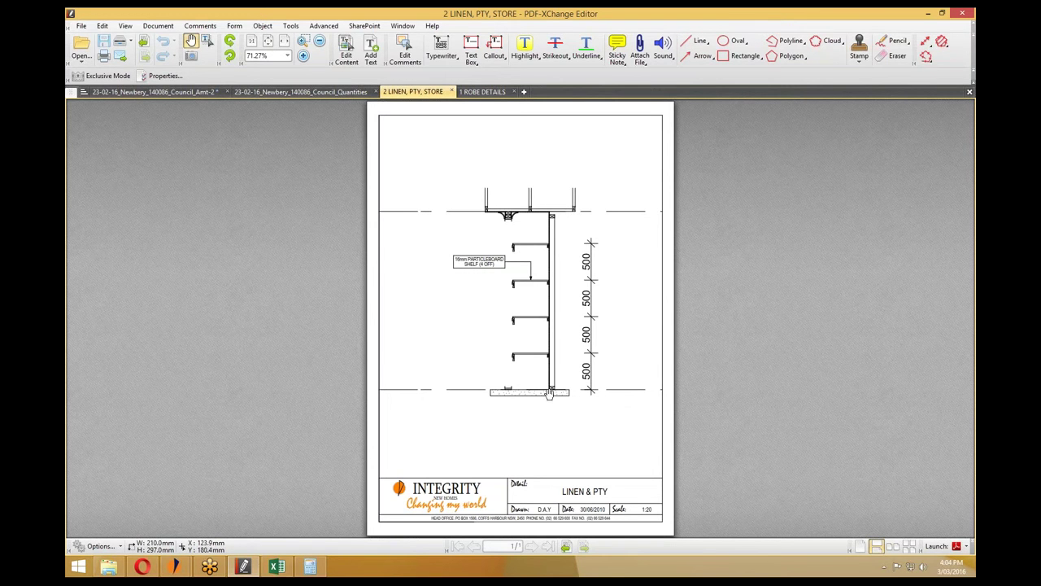
Change the Broom/Linen quantity to 2, checking the linen drawing and the 1420 calculation.
click(926, 12)
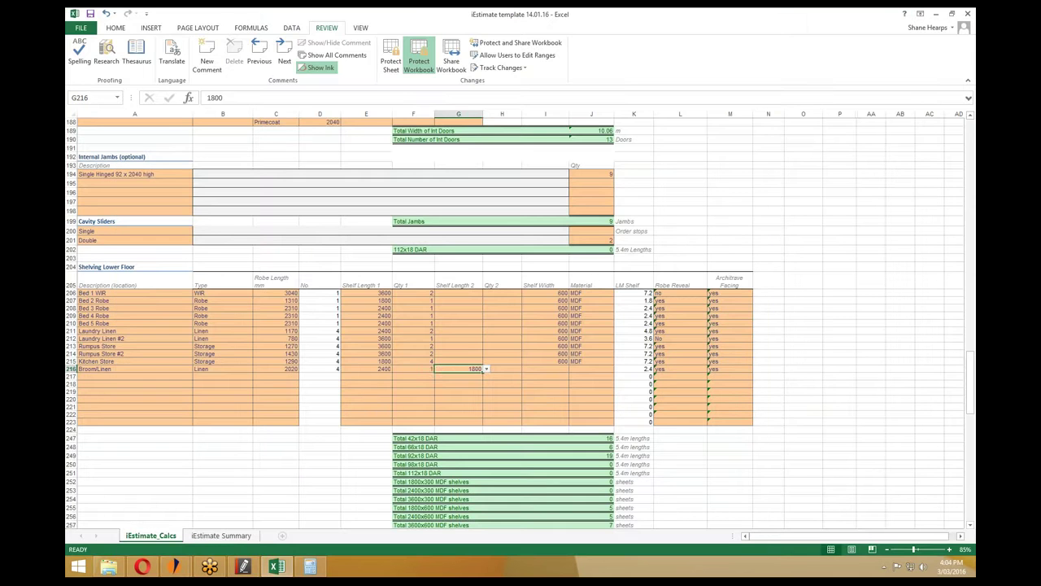
click(420, 368)
text(2)
key(Return)
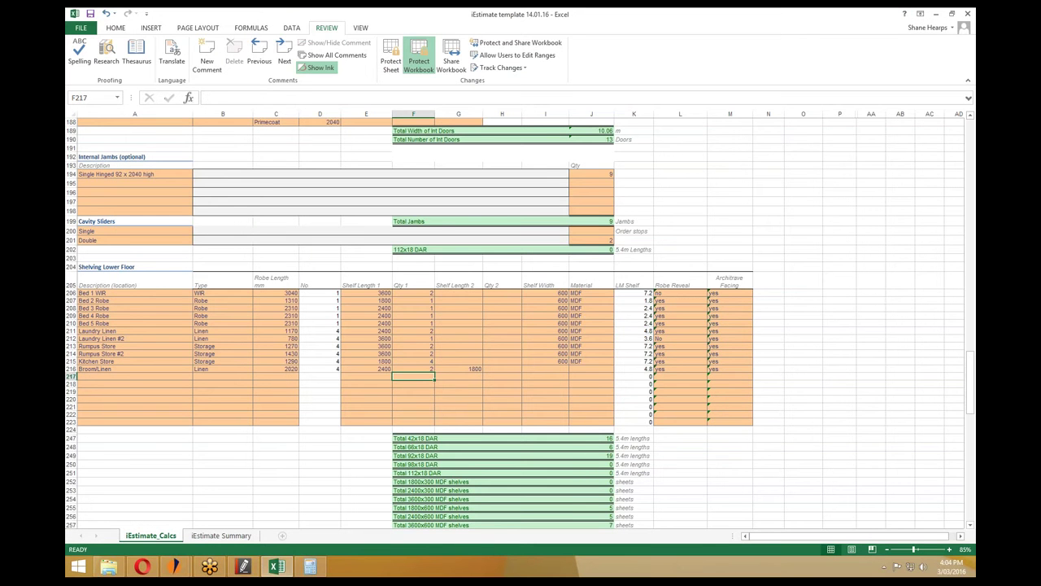
click(463, 368)
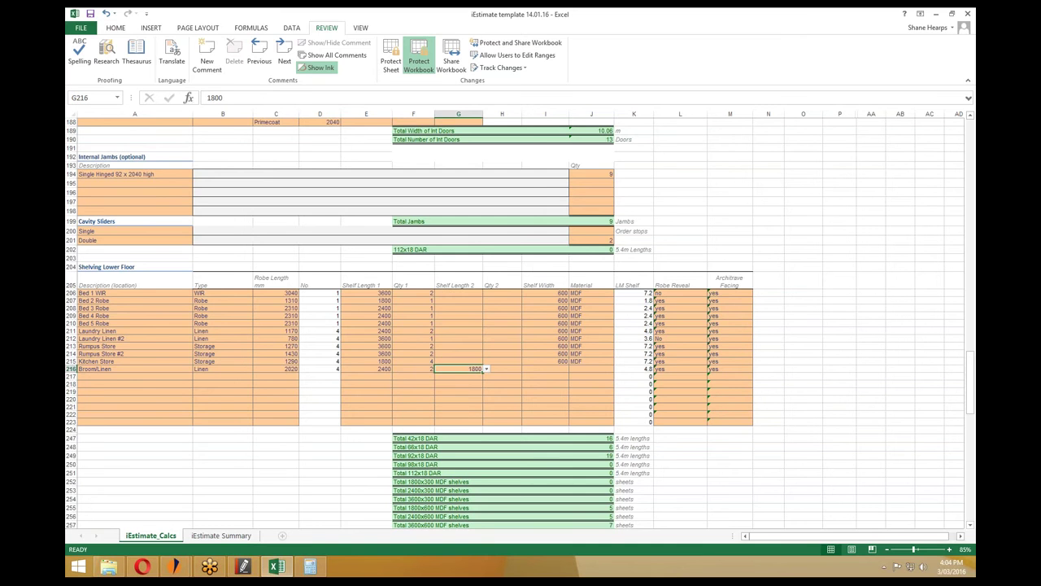
click(244, 565)
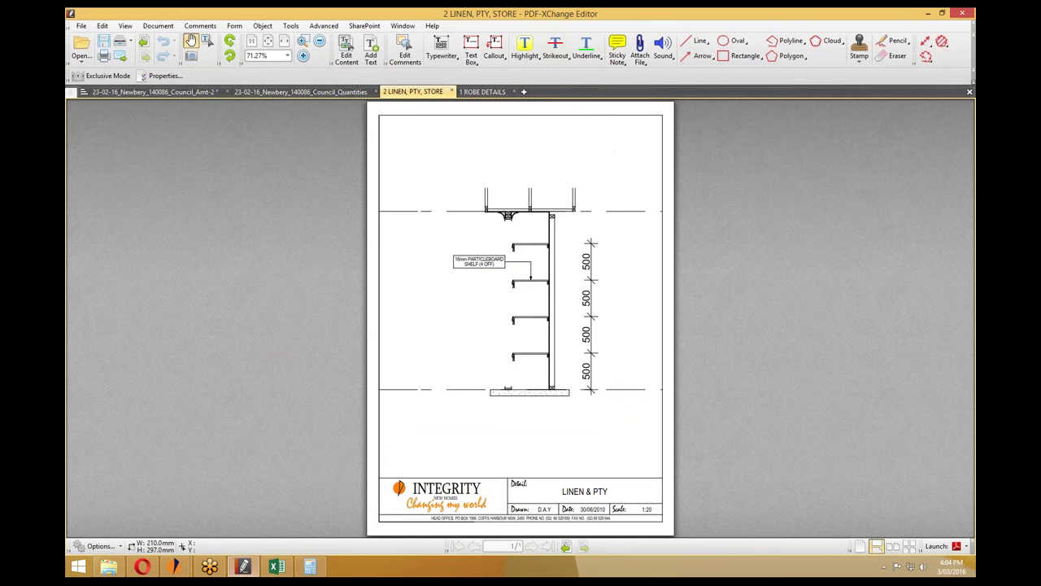
click(310, 566)
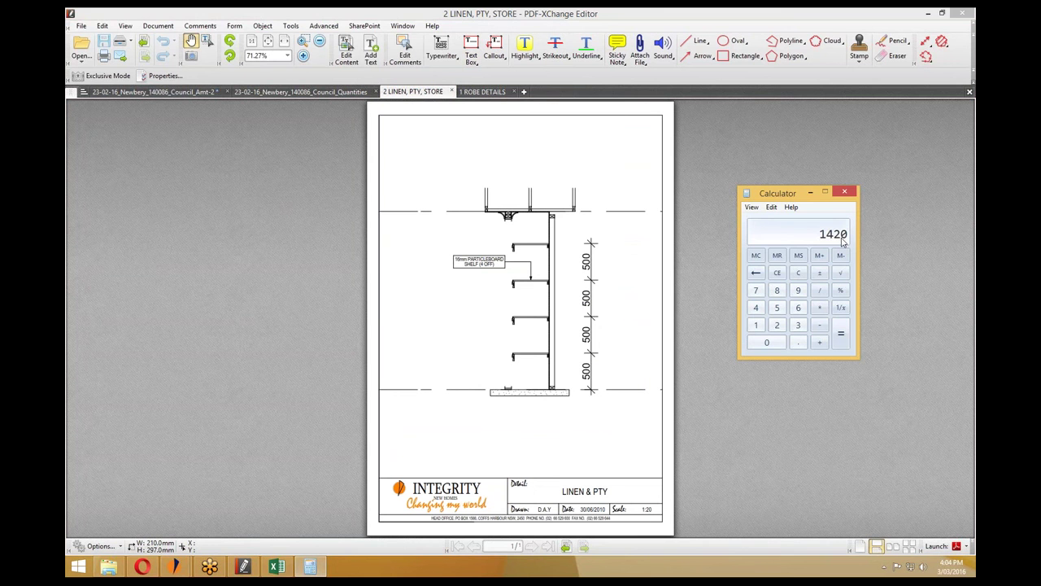
click(533, 345)
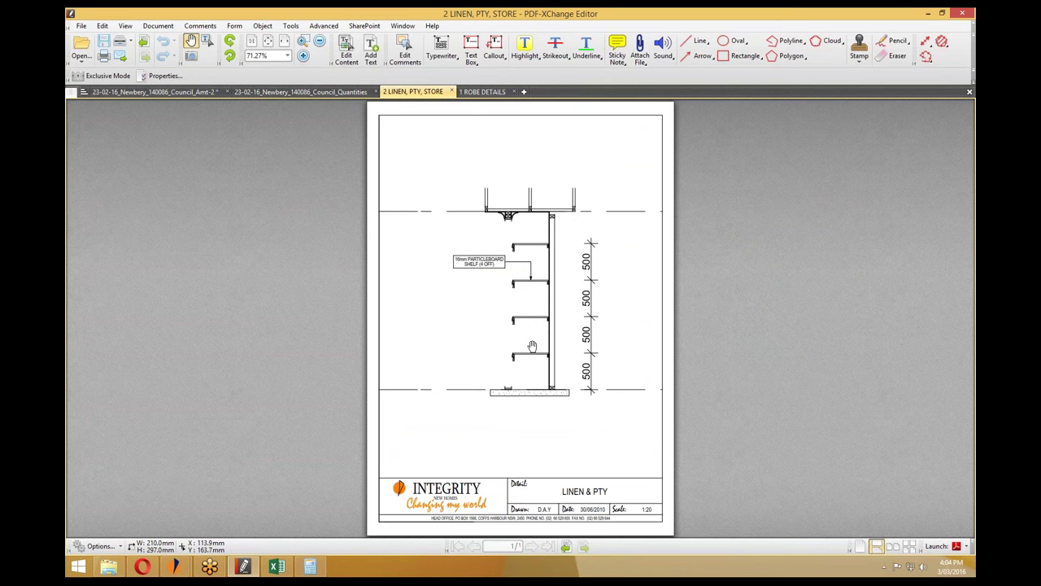
click(928, 13)
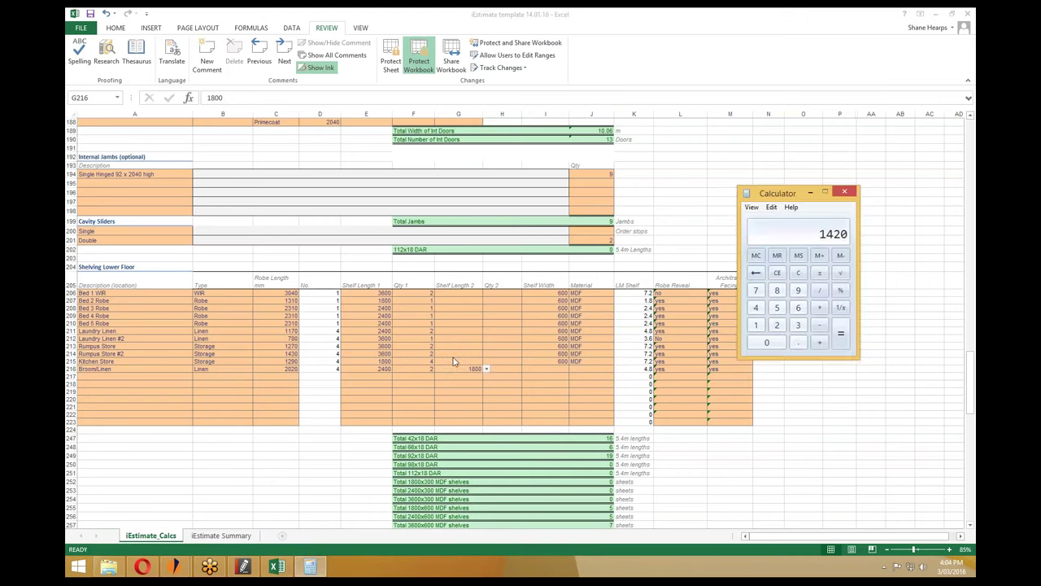
Enter a second quantity of 3, width 600 and MDF material for Broom/Linen.
click(503, 370)
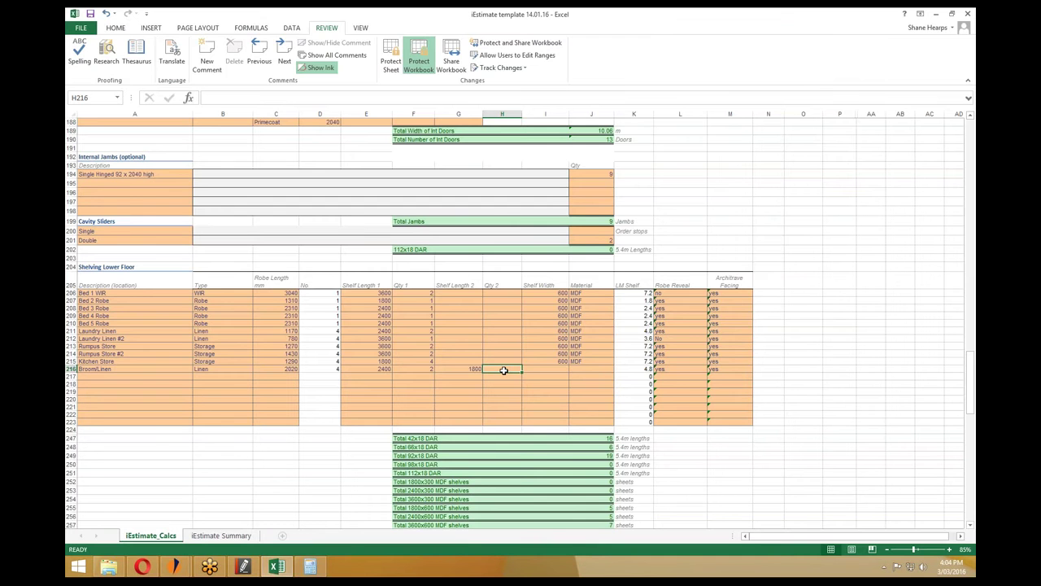
text(3)
click(565, 370)
click(572, 369)
click(543, 378)
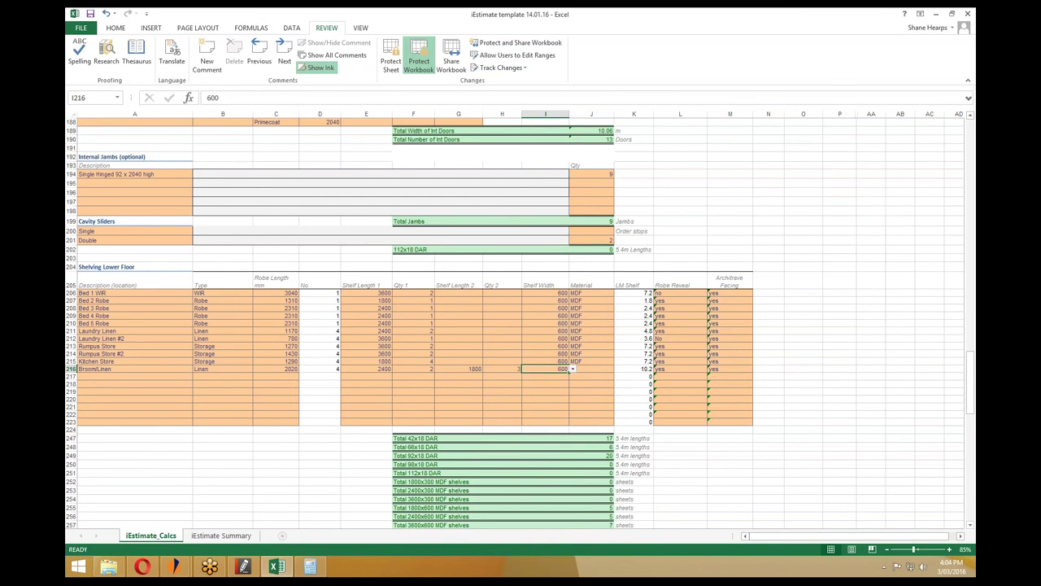
click(594, 368)
click(618, 369)
click(578, 377)
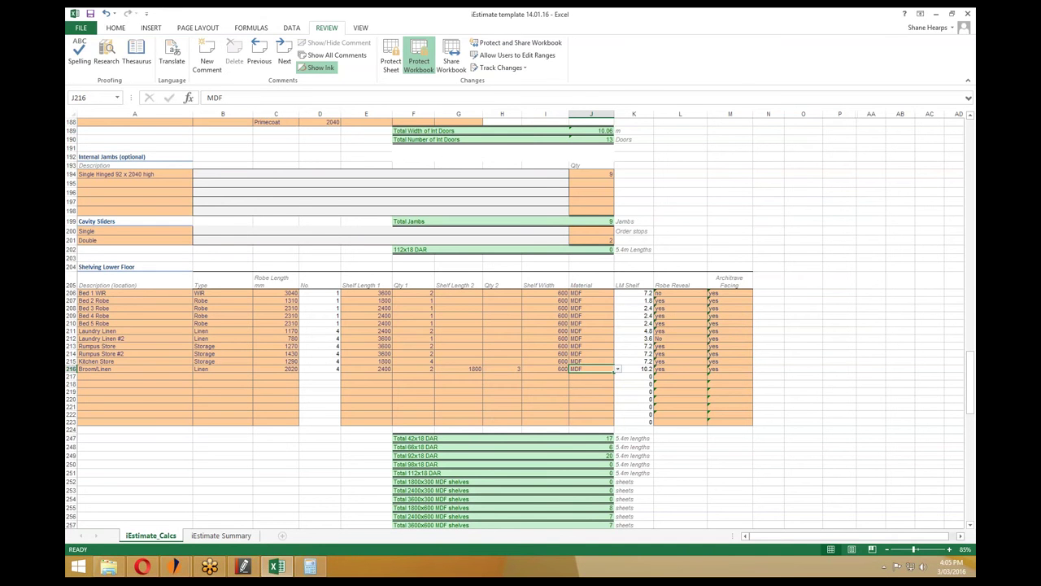
click(246, 568)
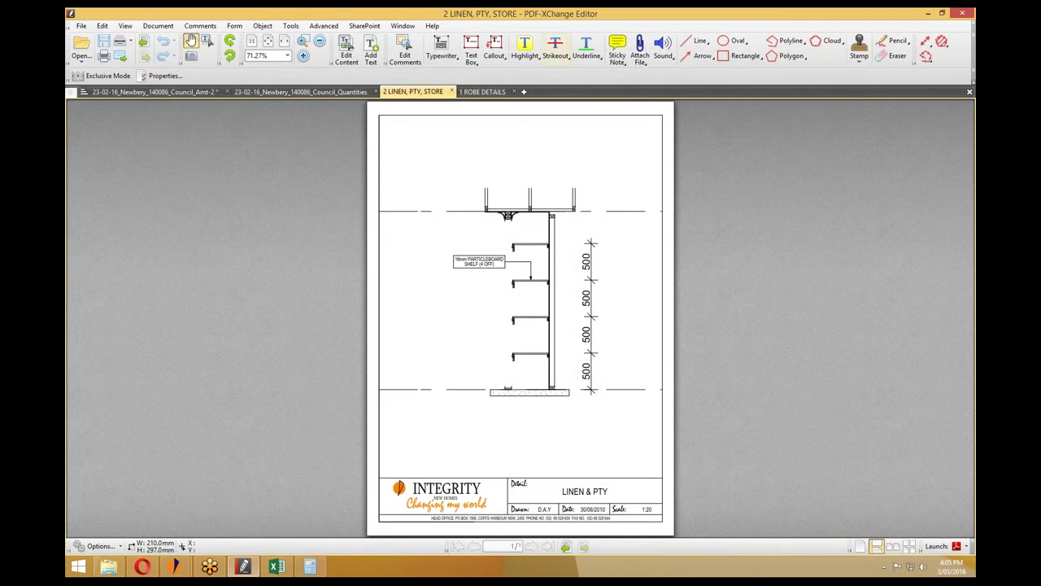
Fit the council floor plan page to view, then go back to the iEstimate workbook.
click(155, 91)
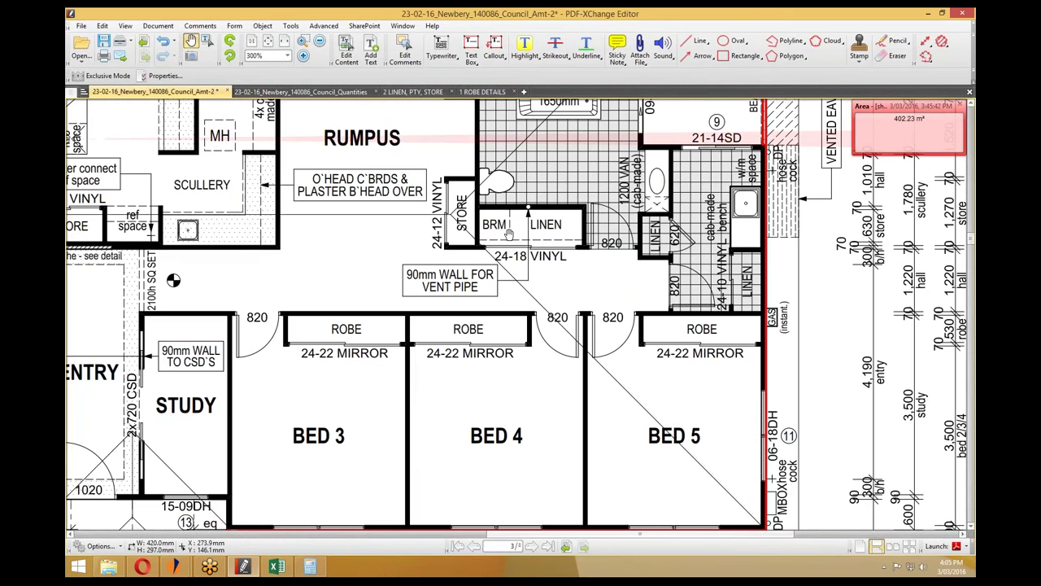
key(ctrl+0)
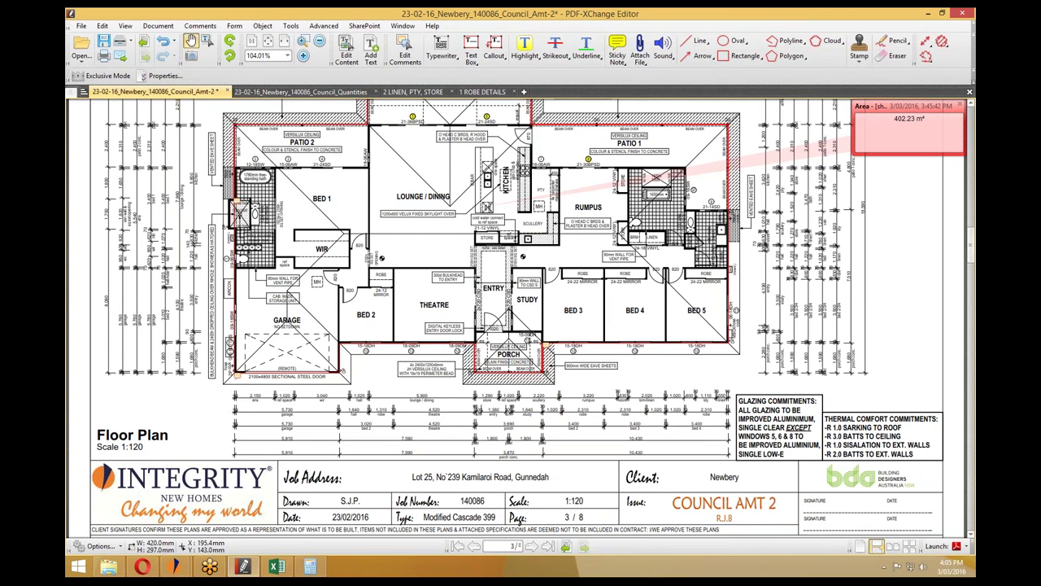
click(274, 567)
click(105, 294)
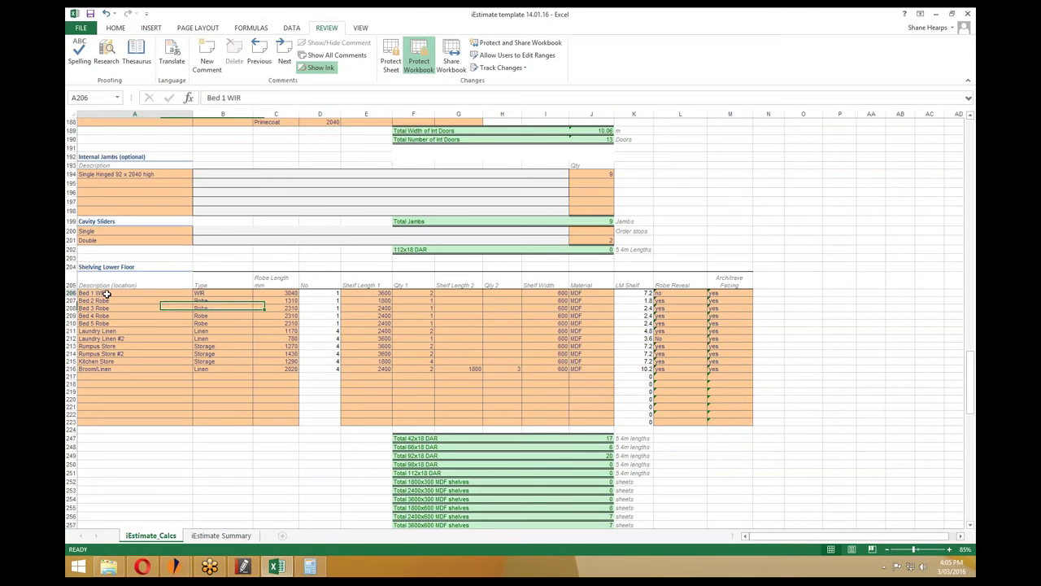
Step through the shelving room descriptions in A206–A216 and scroll down to the totals.
key(Down)
key(Down)
key(Down)
key(Down)
key(Down)
key(Down)
key(Down)
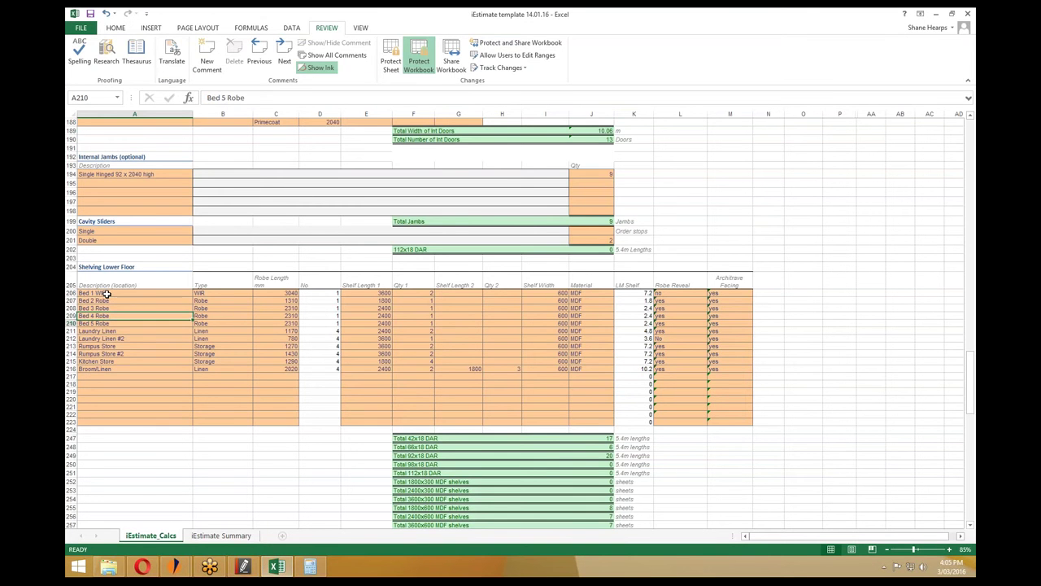
key(Down)
key(Down)
key(Down)
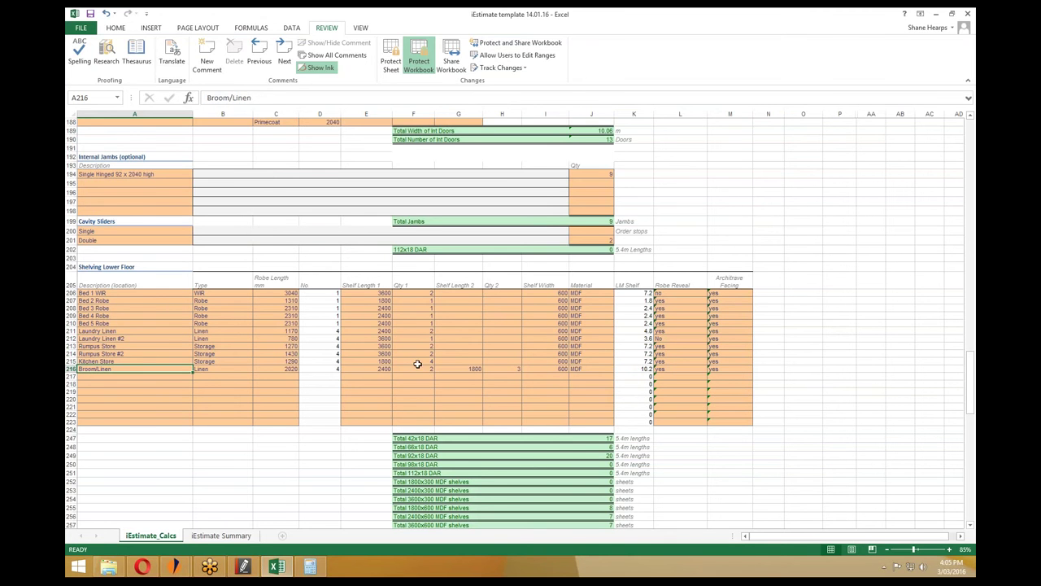
click(410, 391)
scroll(410, 390, down, 2)
scroll(410, 391, down, 3)
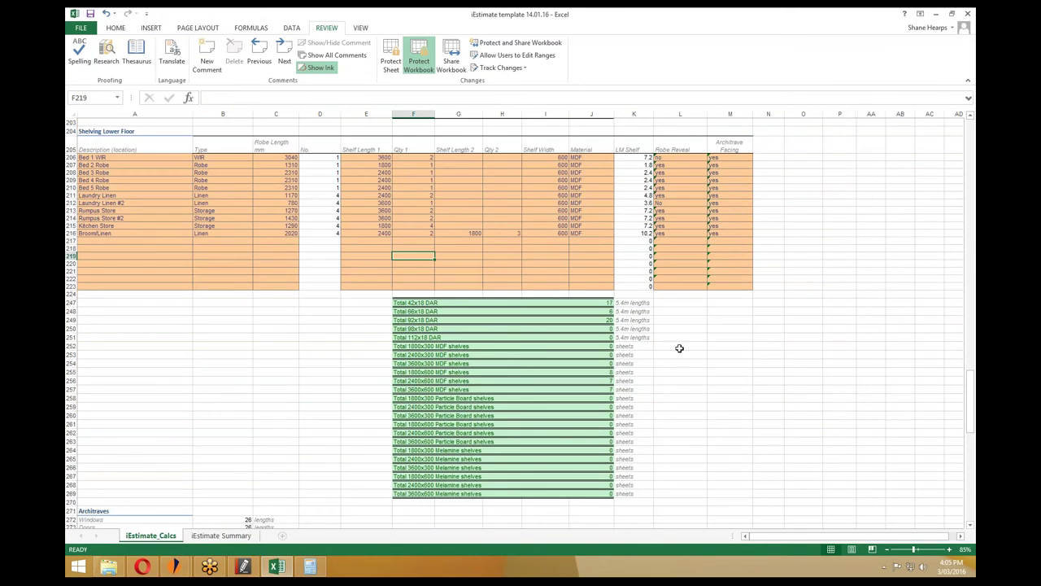
Check the Total 42x18, 66x18 and 92x18 DAR formulas (17, 6, 20), then return to the PDF drawings.
click(608, 302)
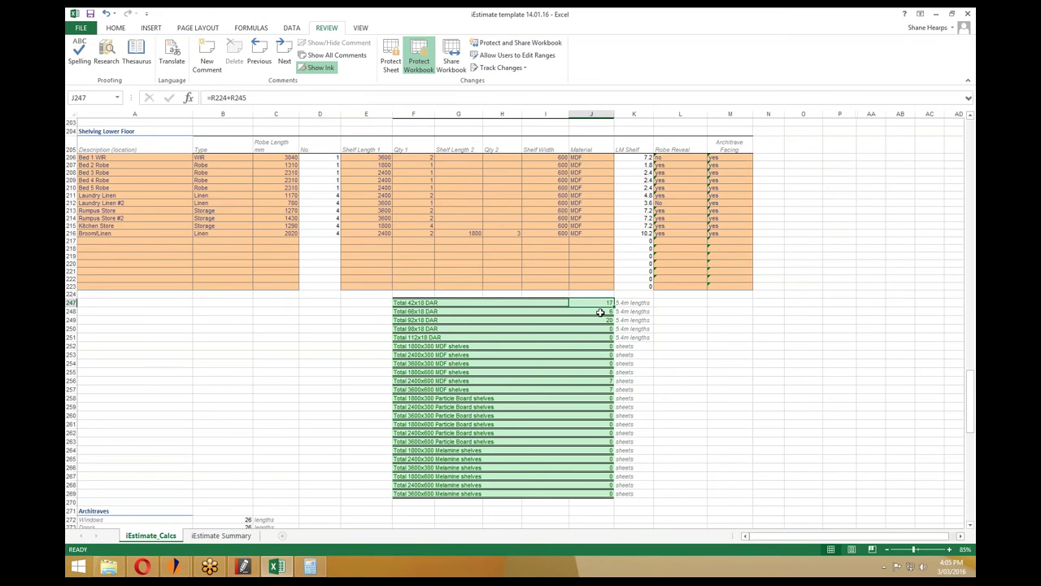
click(605, 312)
click(610, 322)
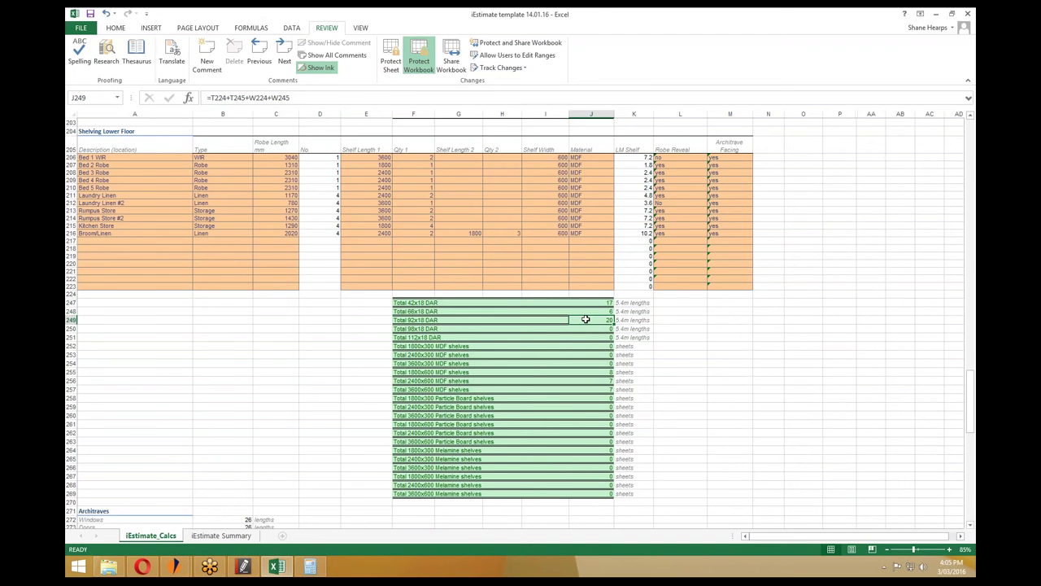
key(alt+Tab)
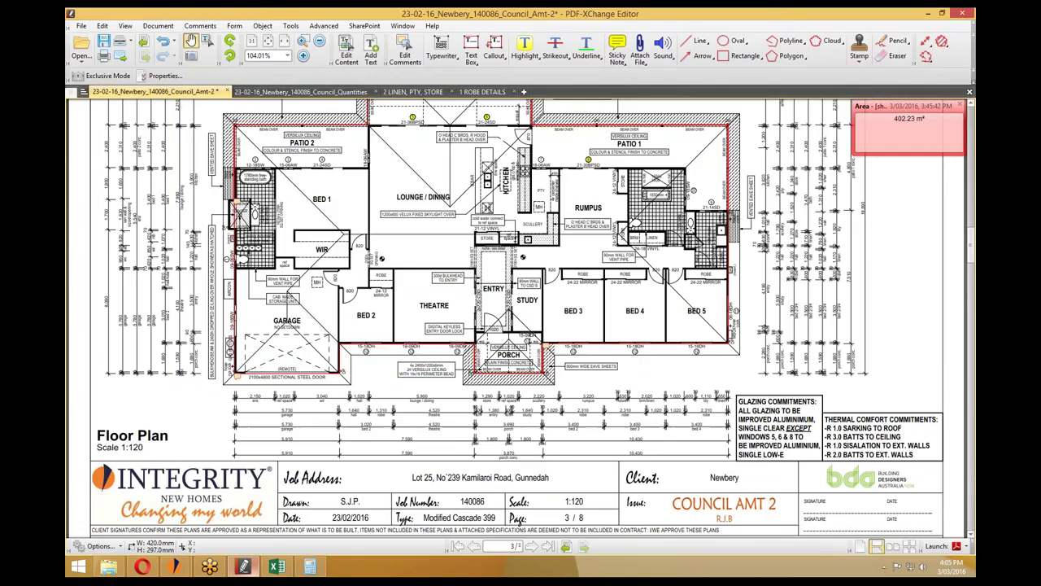
Look through the robe details and weatherboard page, show the Council Amt 2 floor plan, then return to the workbook.
click(468, 92)
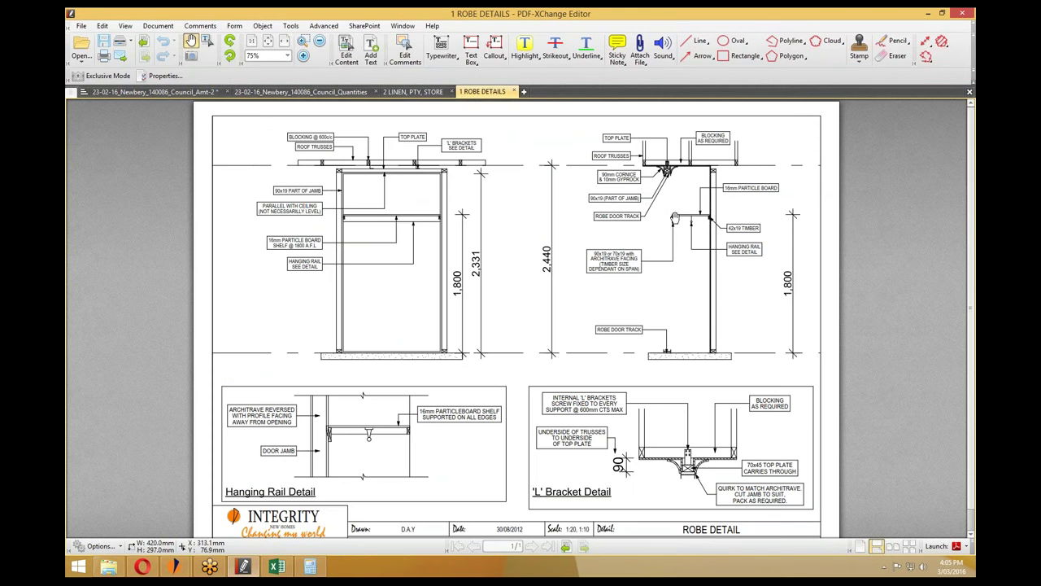
click(142, 567)
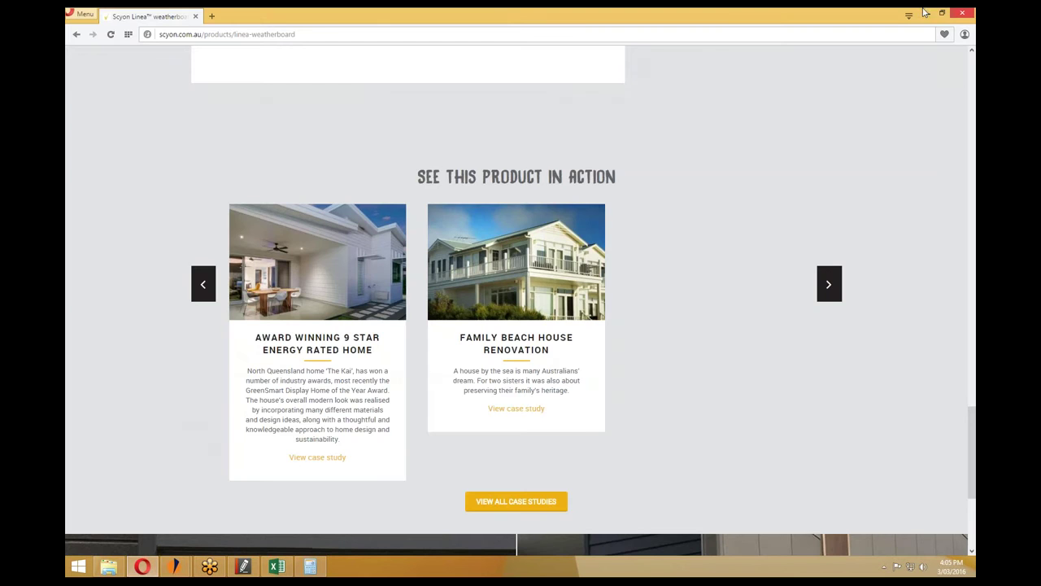
click(174, 567)
mouse_move(248, 567)
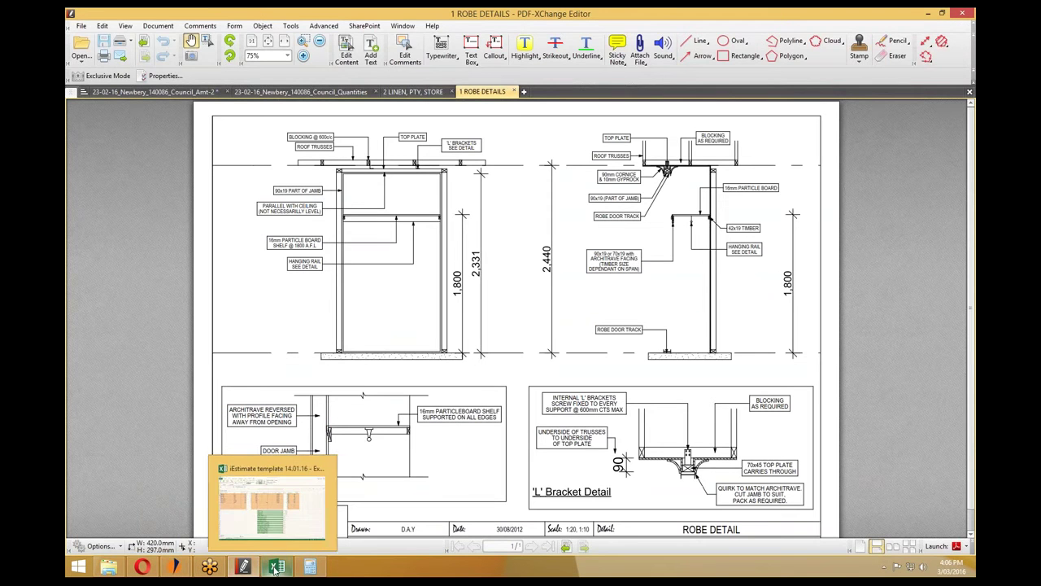
click(154, 91)
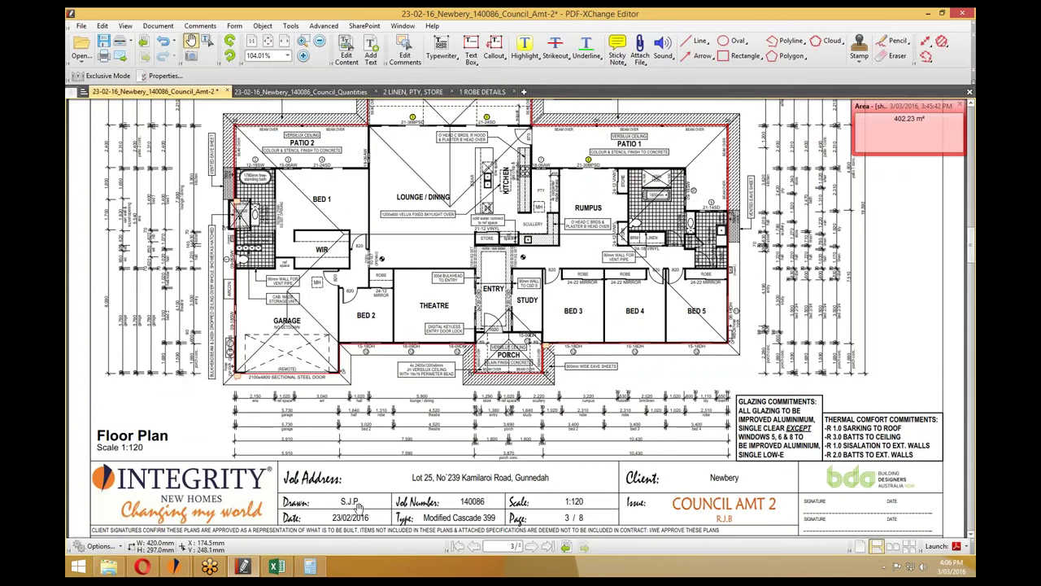
click(276, 567)
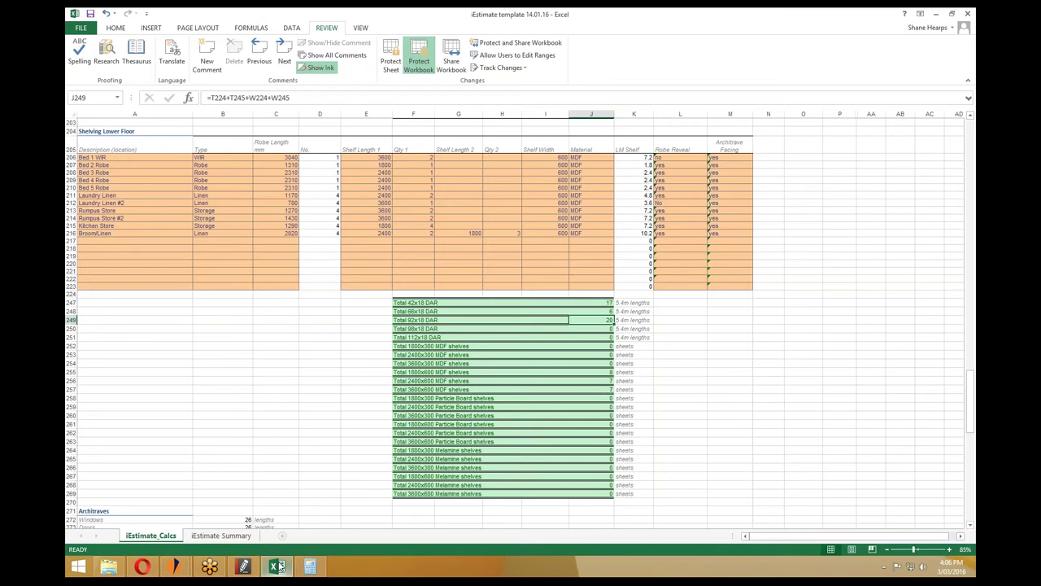
click(606, 380)
click(437, 375)
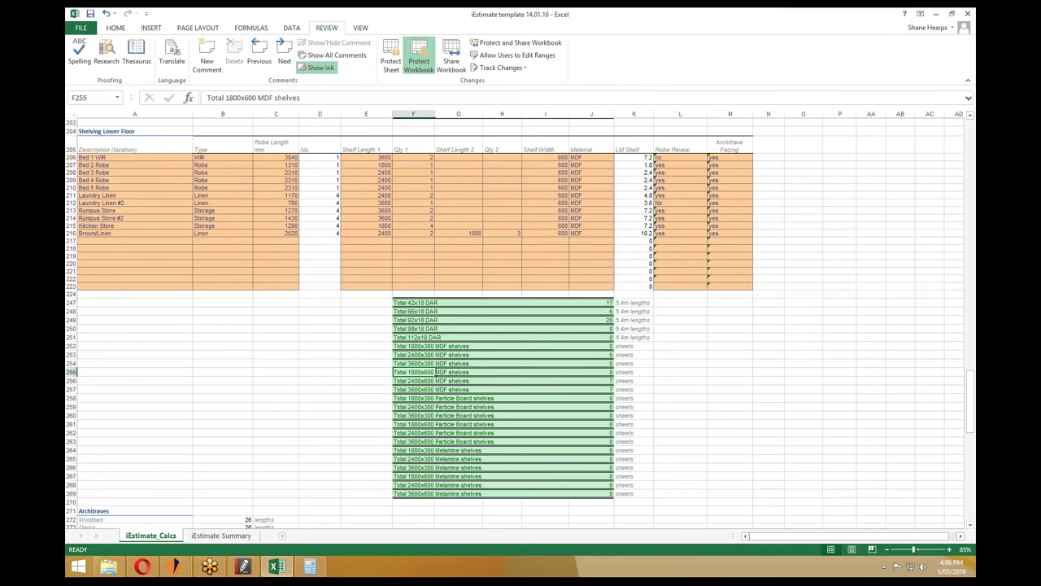
click(410, 390)
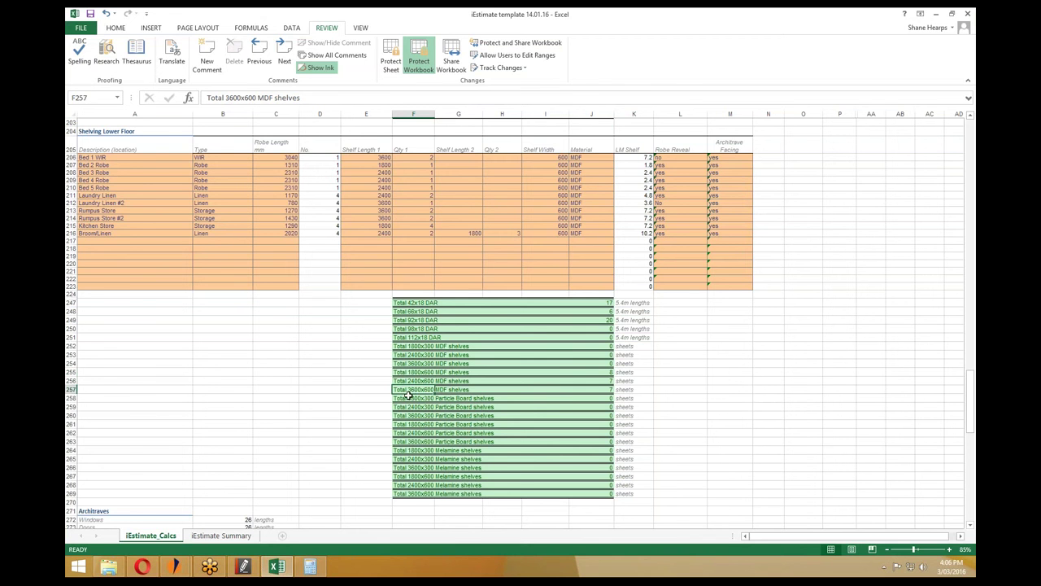
key(Up)
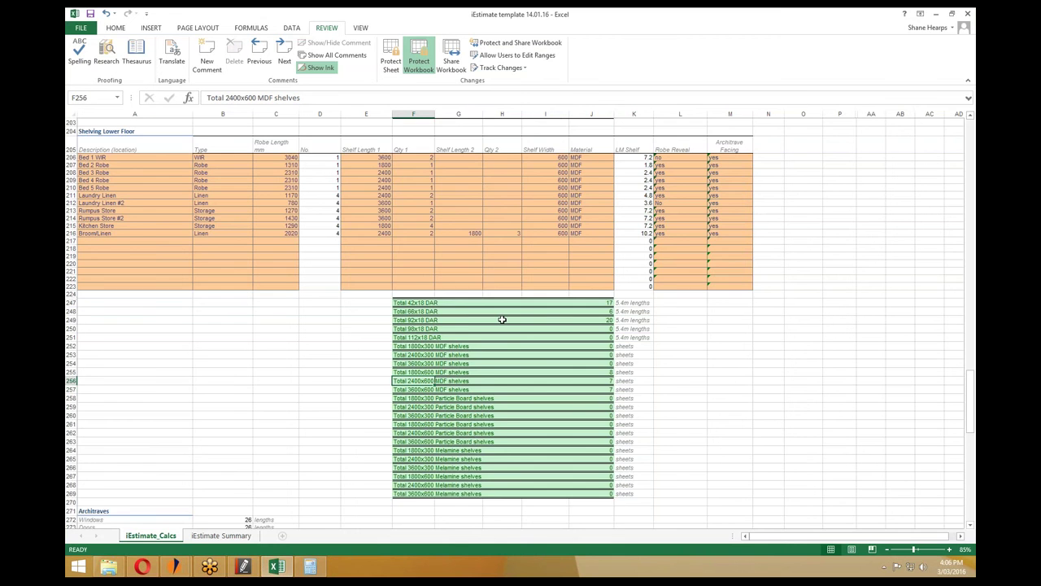
scroll(502, 320, down, 4)
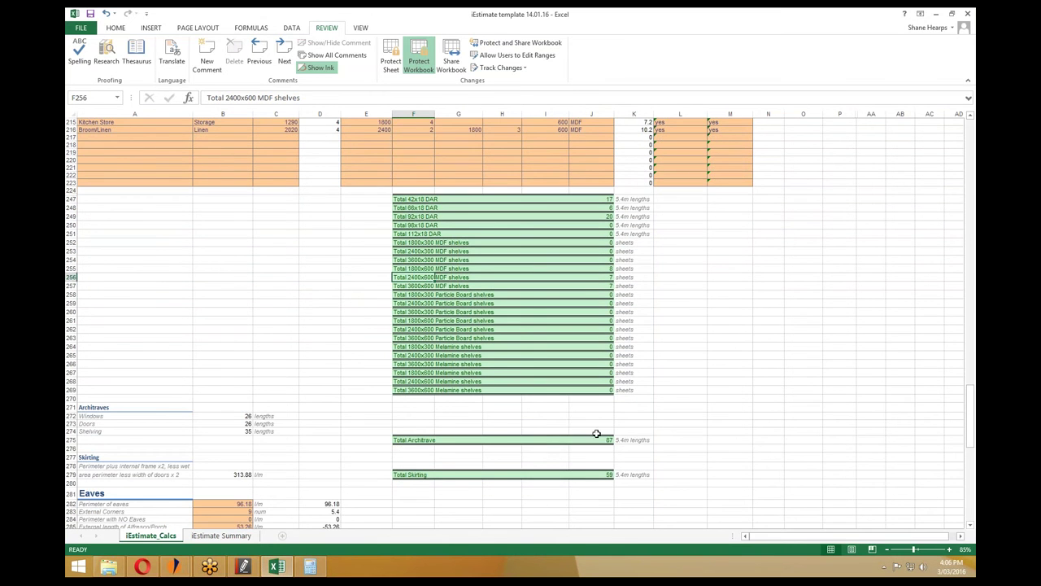
click(600, 440)
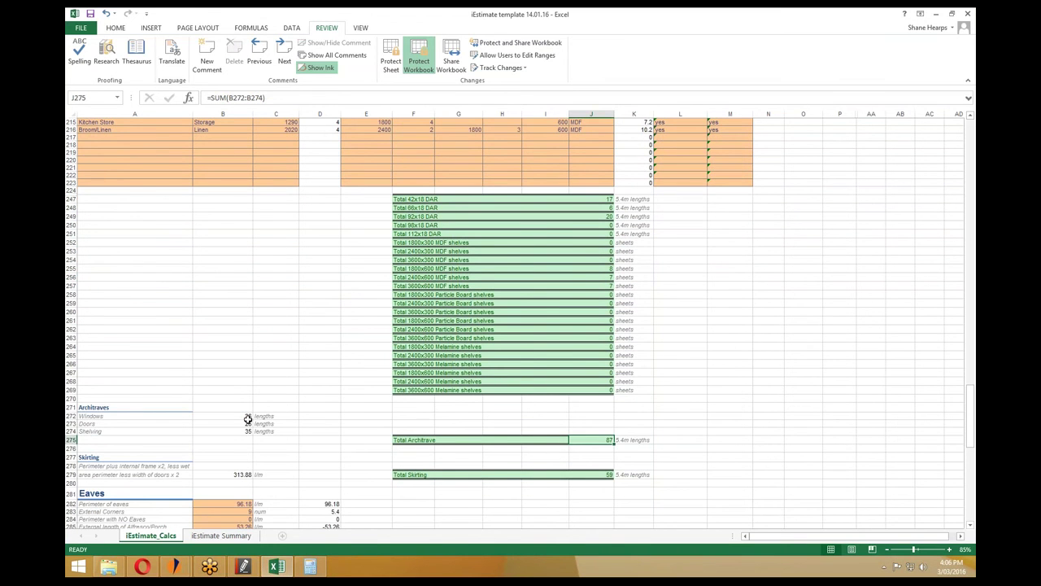
click(238, 431)
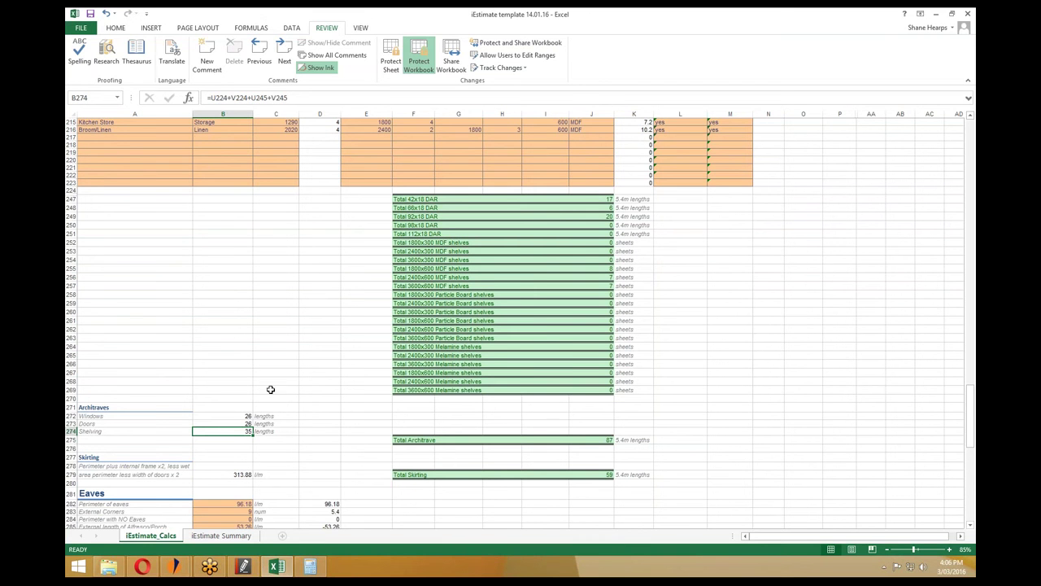
scroll(271, 386, up, 15)
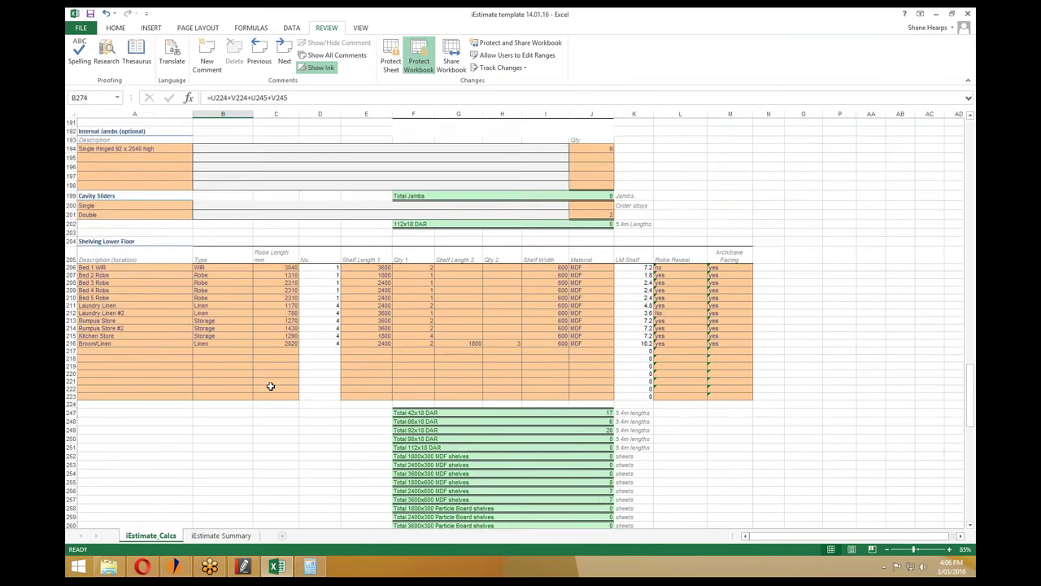
scroll(271, 386, up, 12)
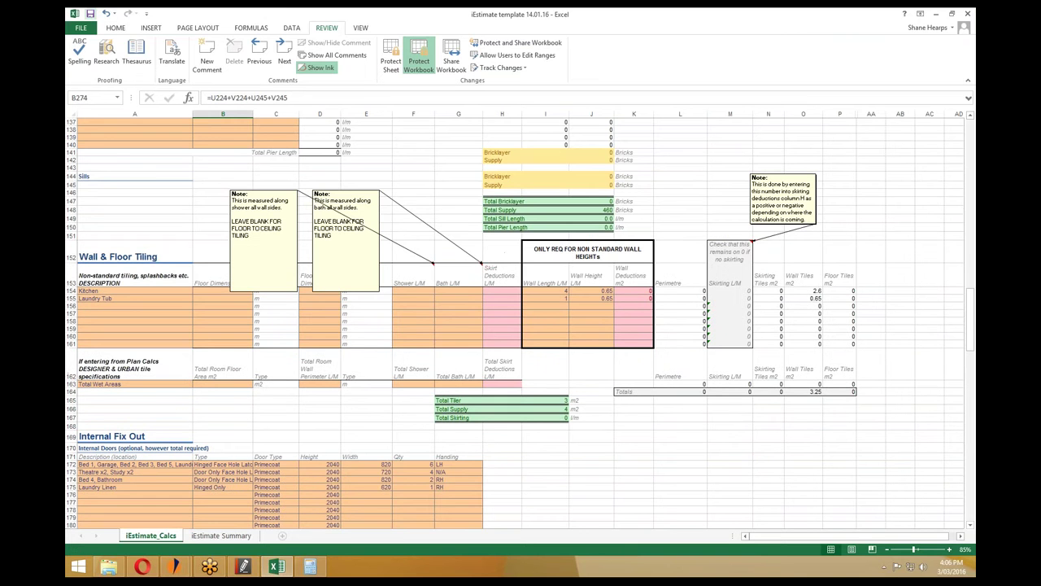
click(236, 318)
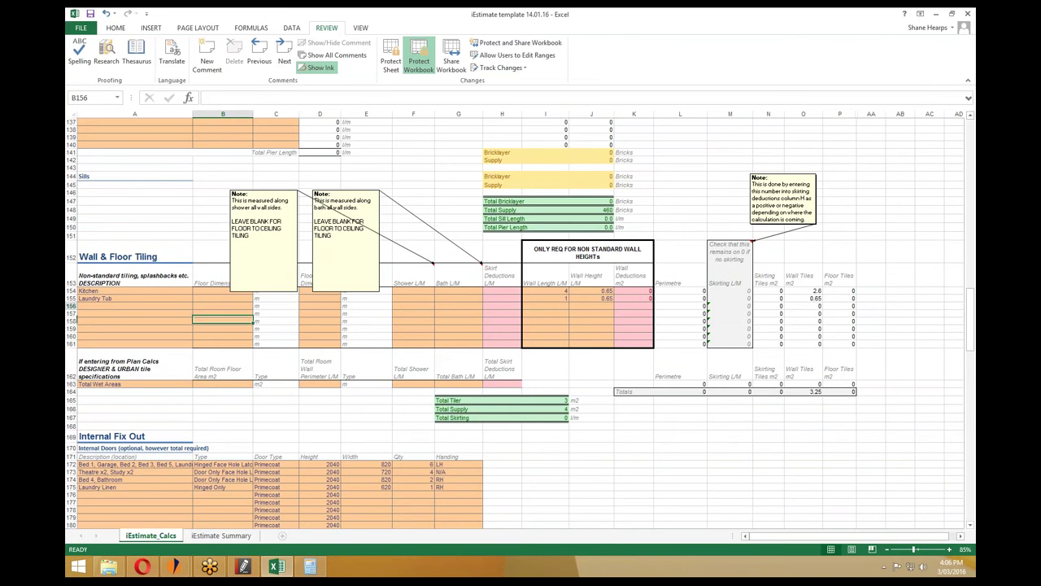
scroll(220, 322, up, 9)
scroll(211, 324, up, 13)
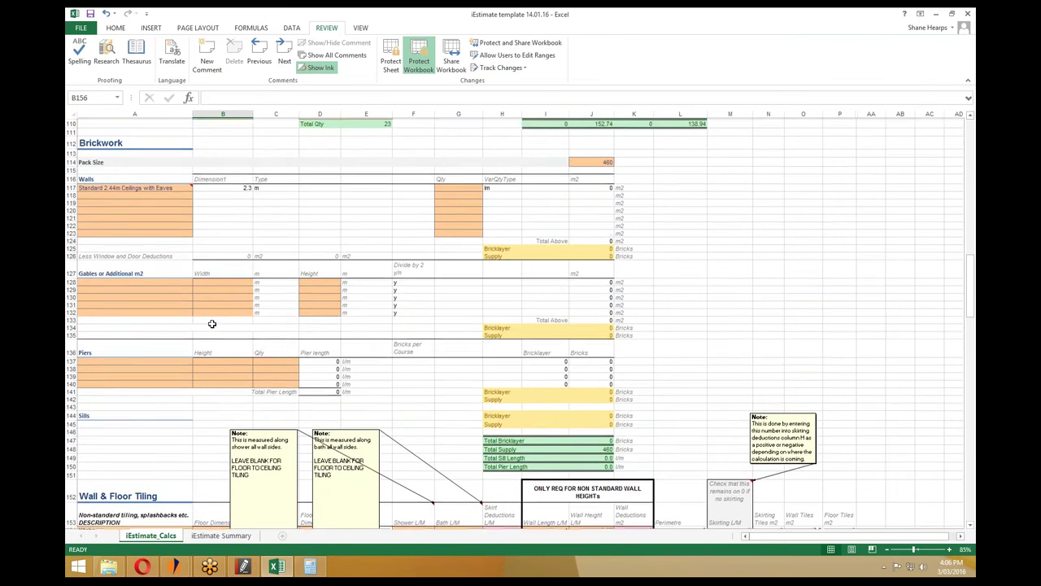
scroll(235, 274, up, 13)
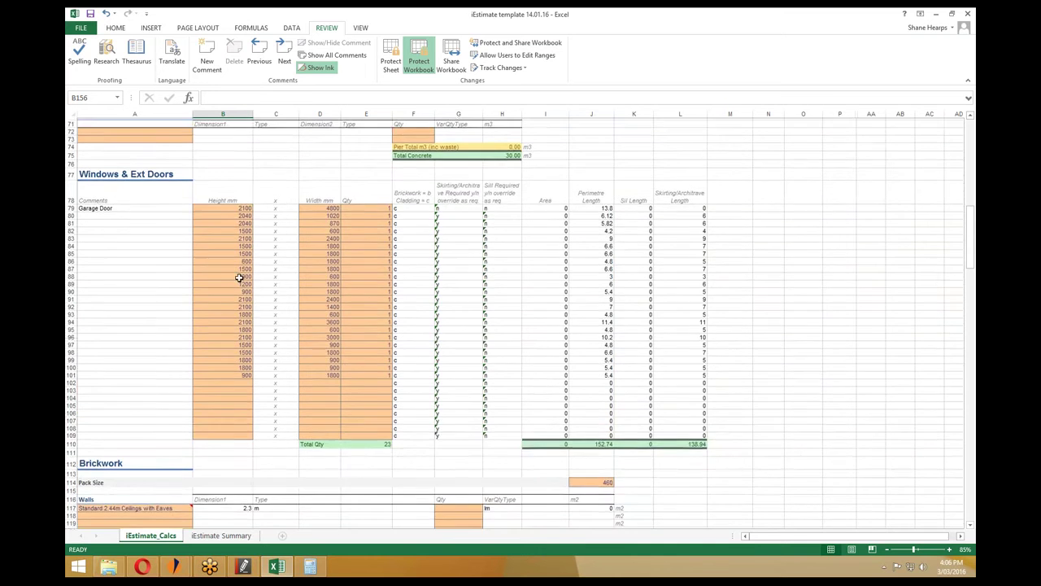
scroll(342, 379, up, 10)
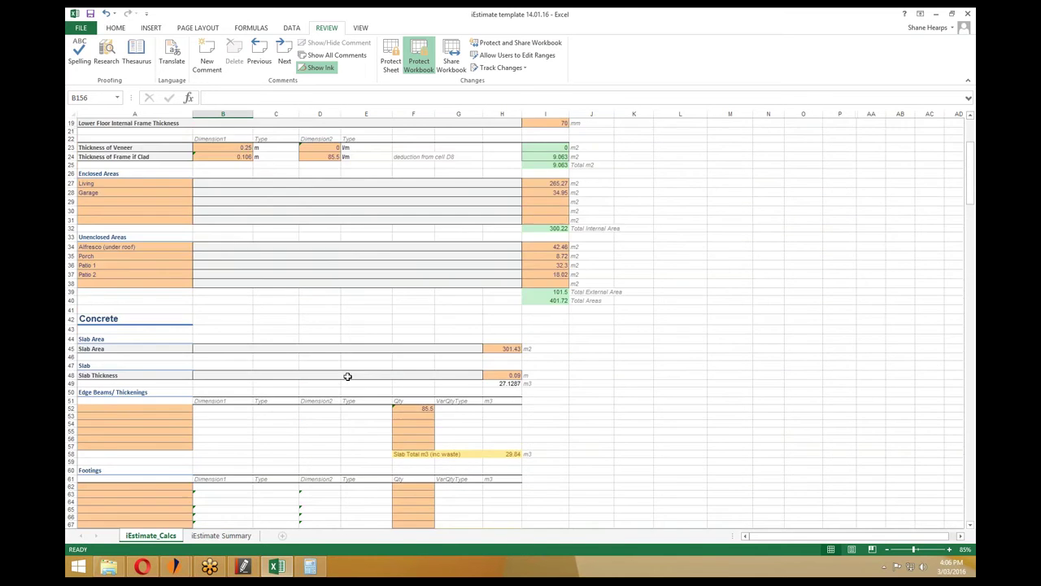
scroll(347, 376, down, 13)
scroll(347, 377, down, 20)
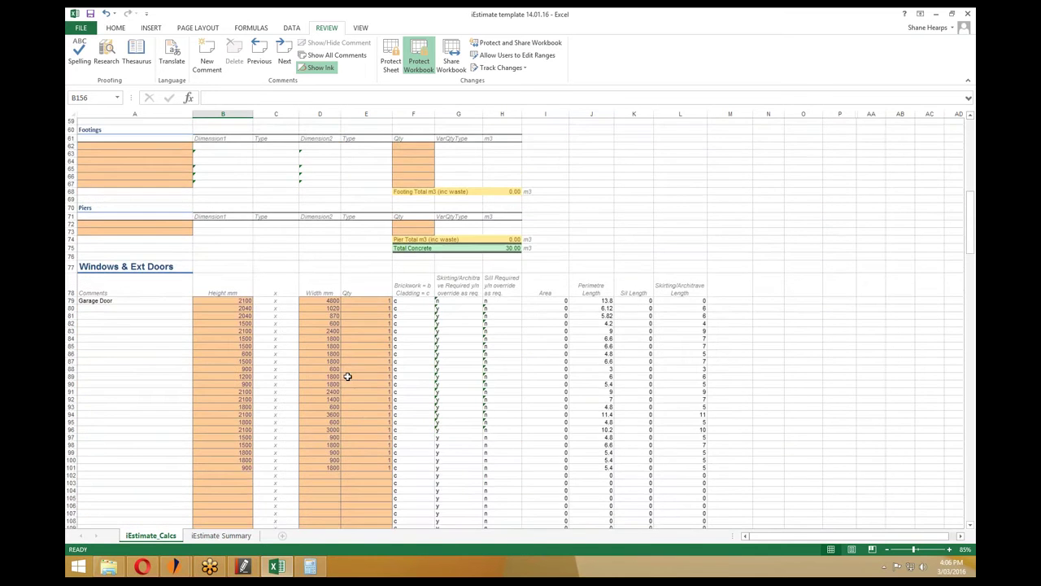
scroll(347, 377, down, 14)
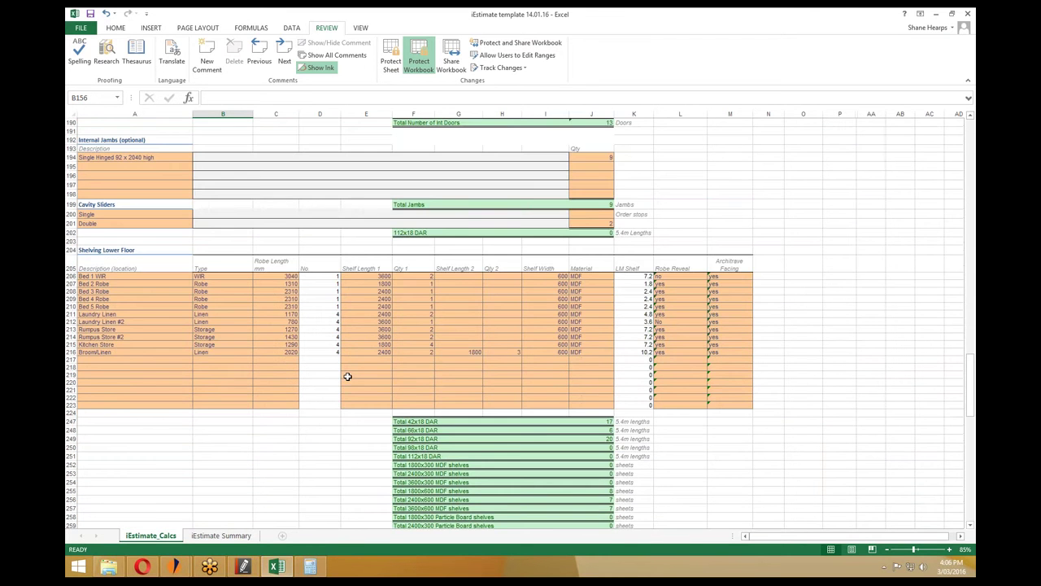
scroll(348, 377, down, 11)
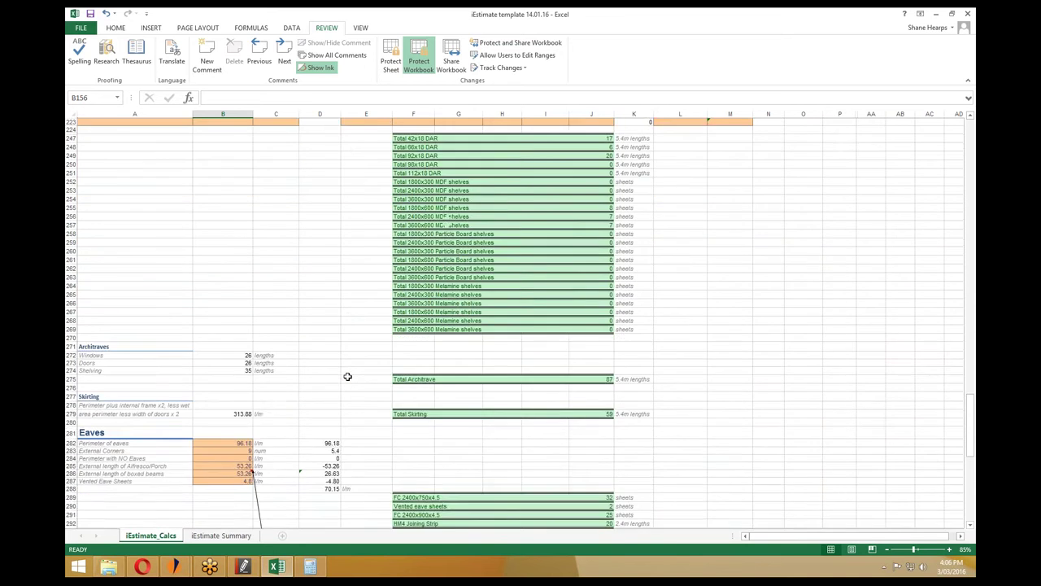
scroll(347, 376, up, 6)
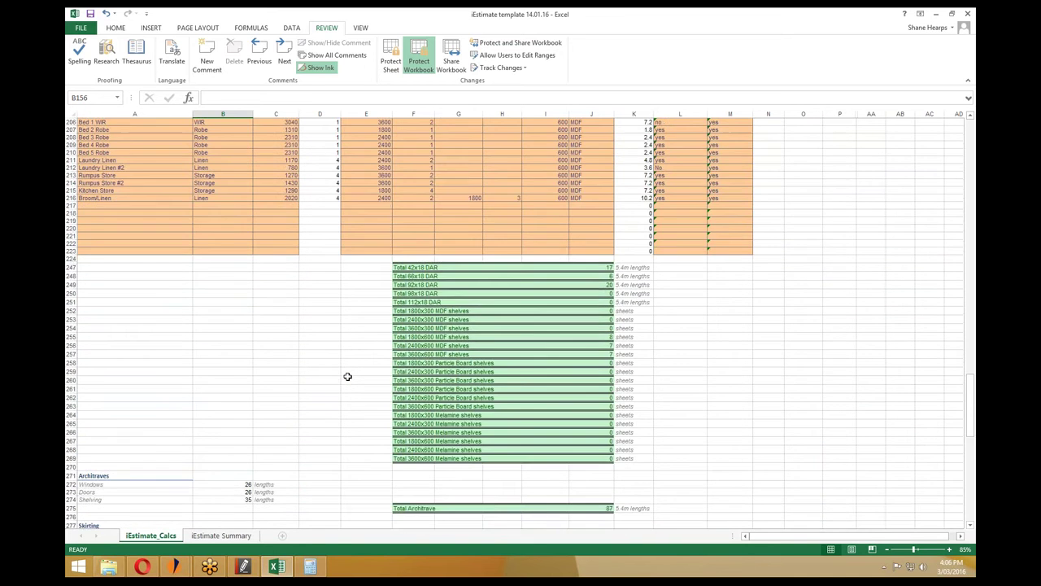
scroll(347, 377, up, 16)
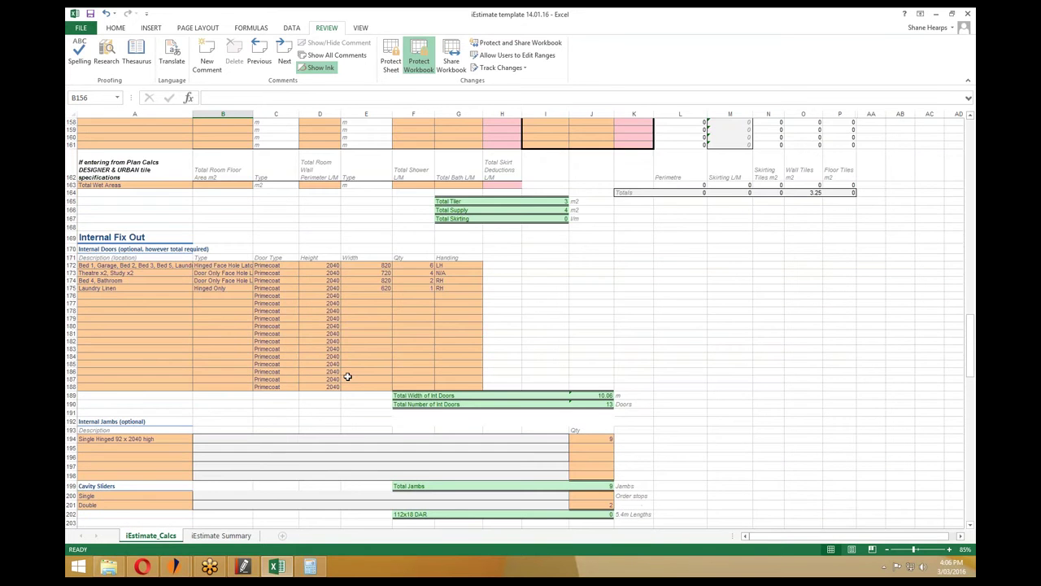
scroll(347, 377, up, 7)
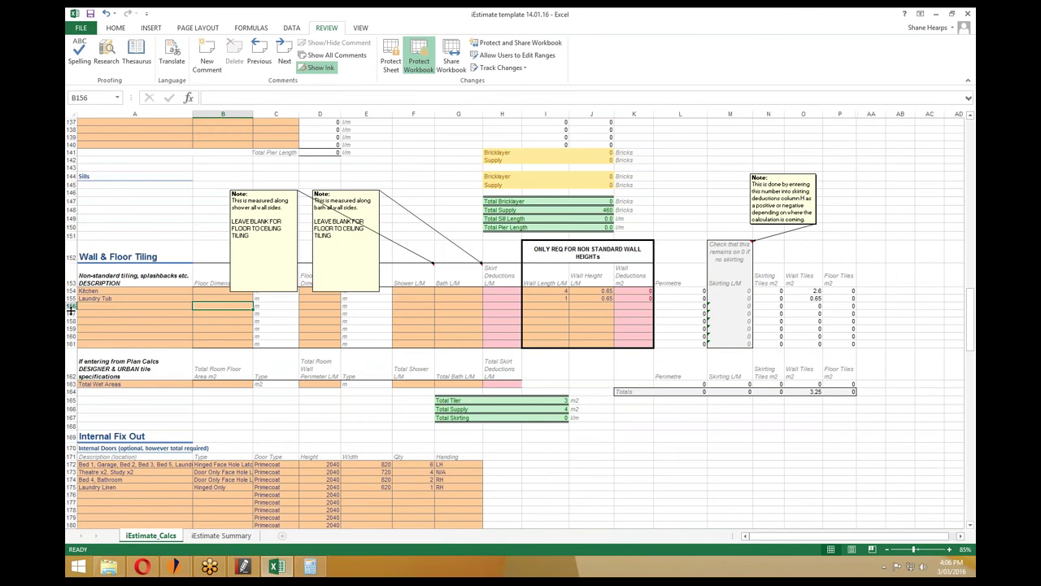
mouse_move(174, 567)
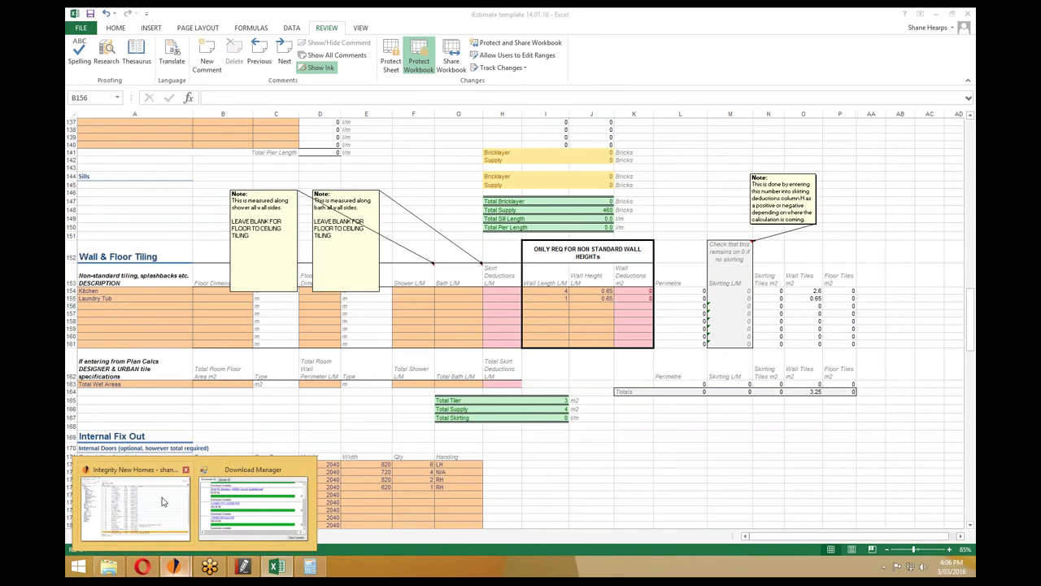
Open job 140086's iProx Job Workup estimate price list and filter it by 'tile'.
click(162, 502)
click(163, 40)
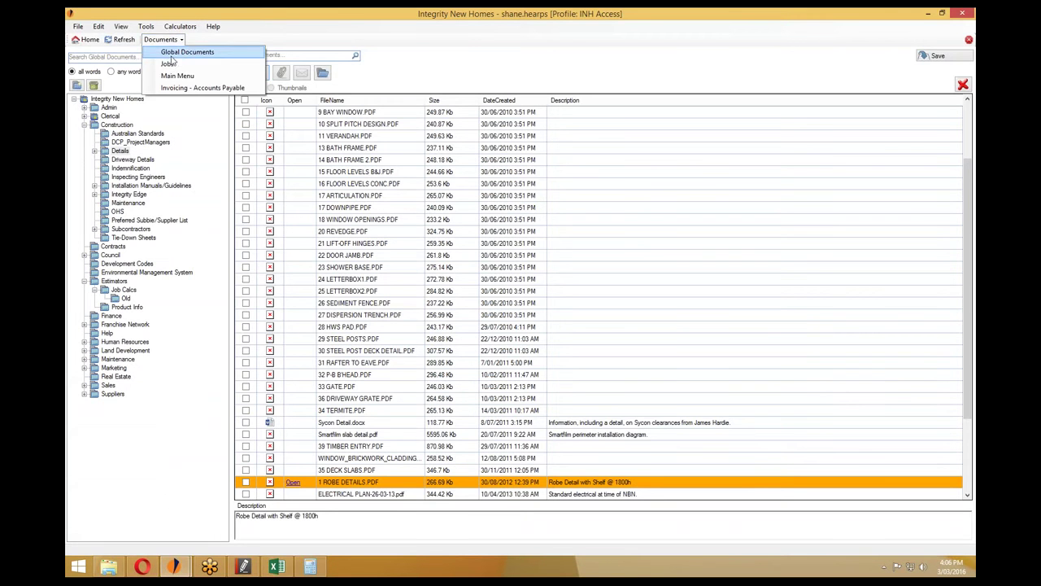
click(169, 64)
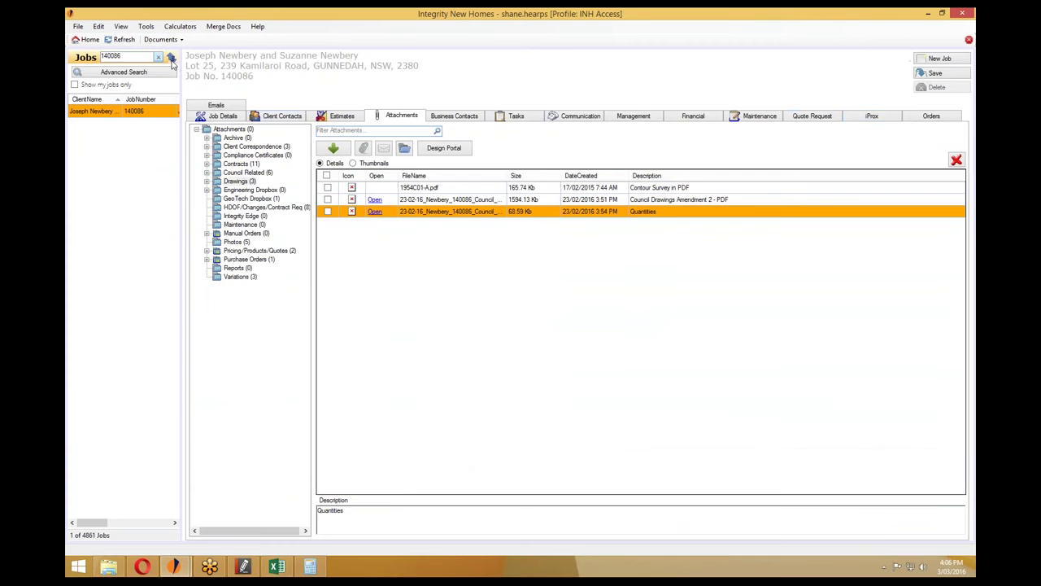
click(886, 116)
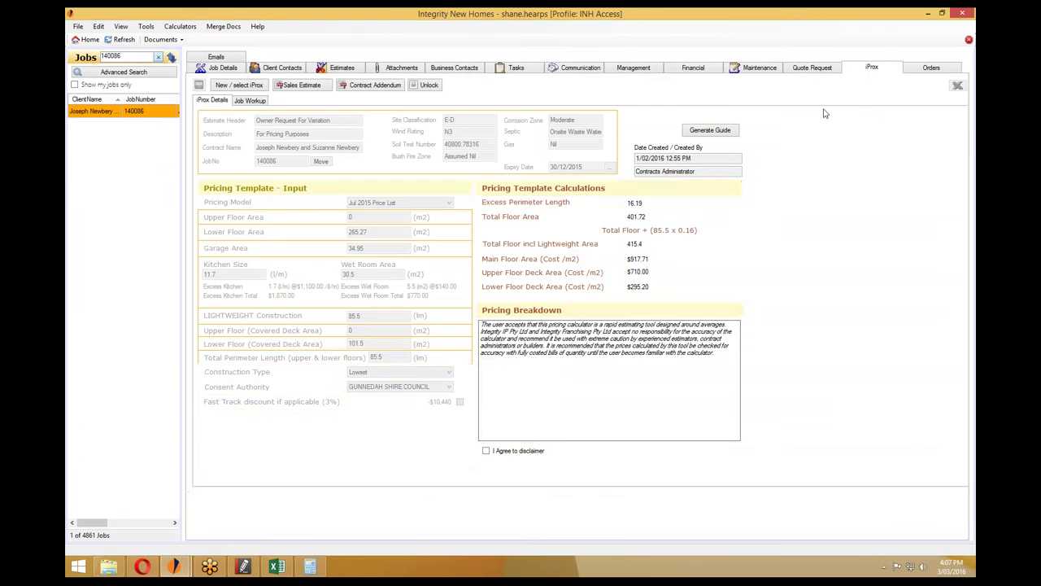
click(249, 101)
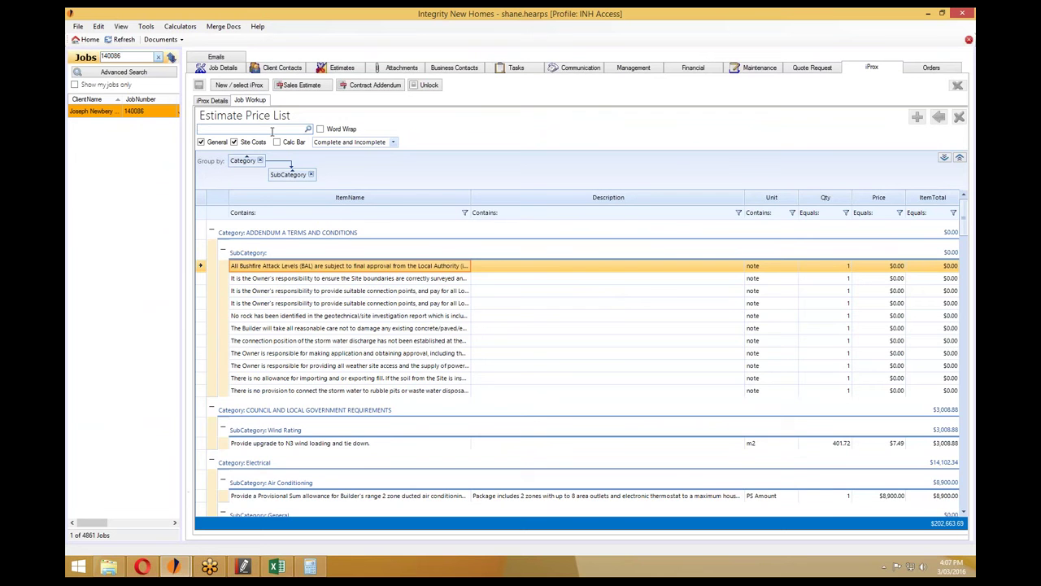
text(tile)
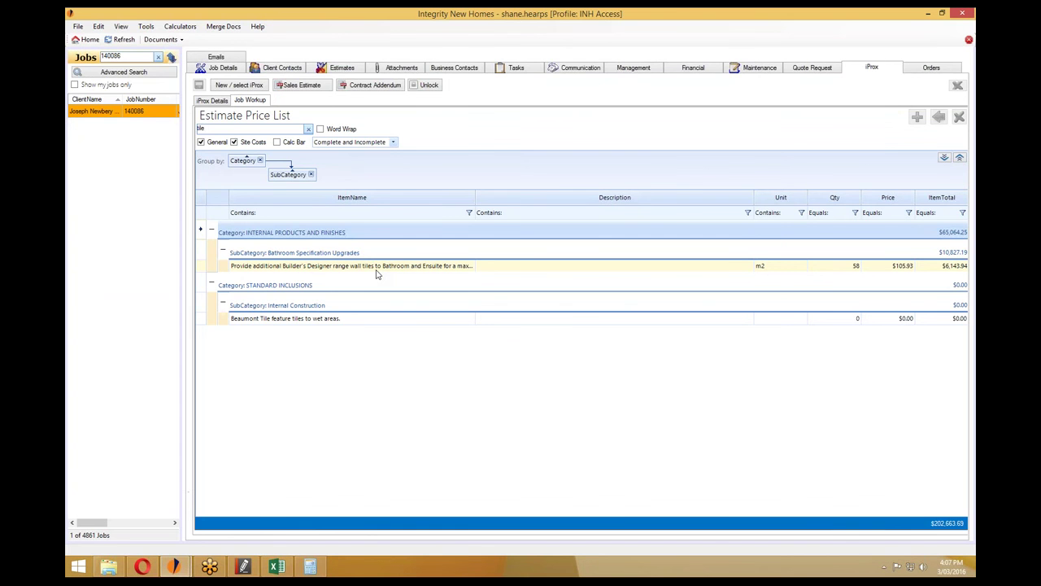
Bring the council floor plan PDF in front of the estimate price list.
click(243, 566)
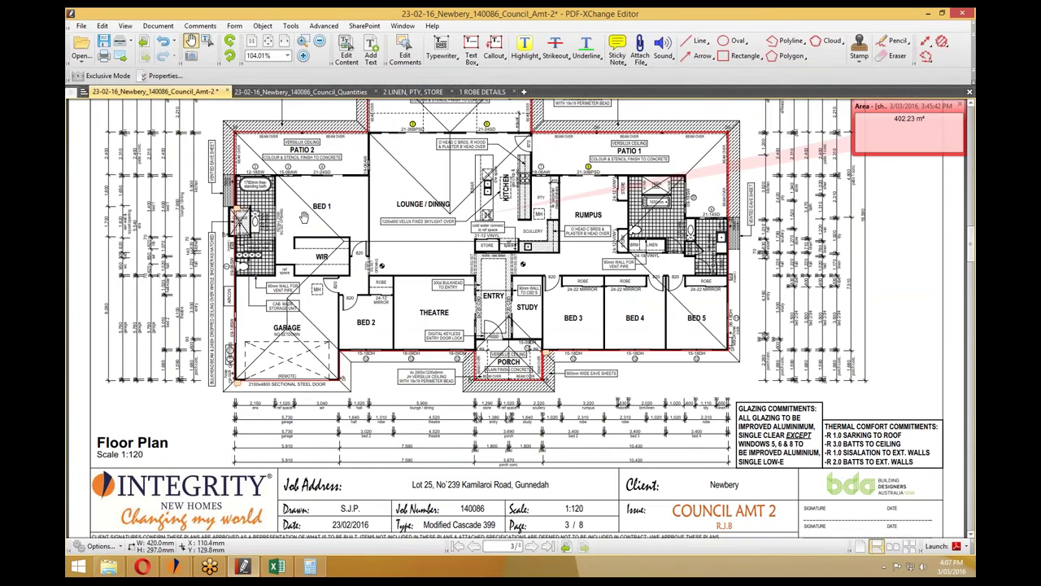
Look over the page 2 floor plan and its areas table, then switch to the iEstimate workbook.
scroll(304, 218, up, 1)
scroll(290, 225, up, 15)
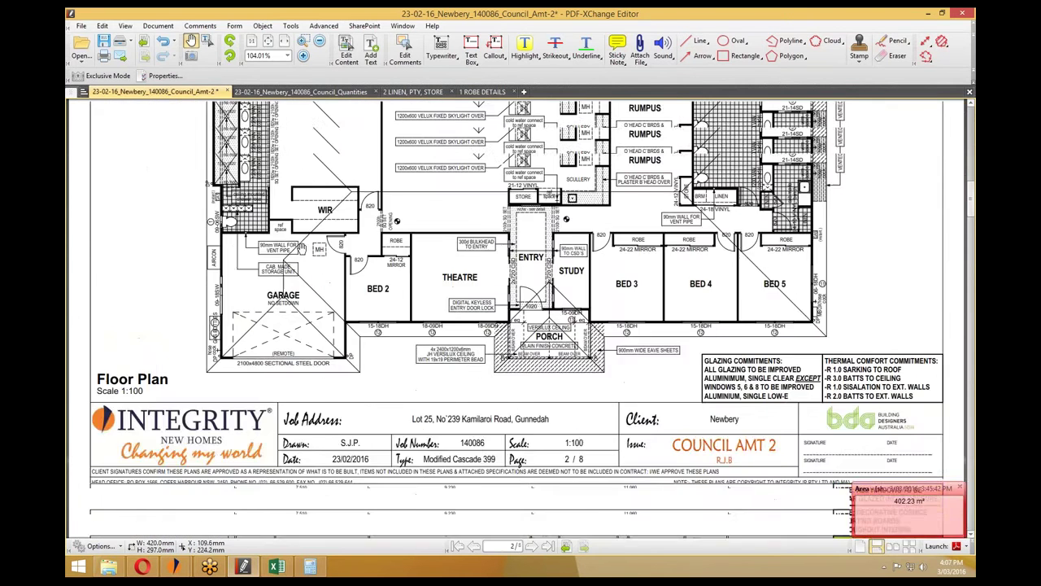
scroll(236, 297, up, 2)
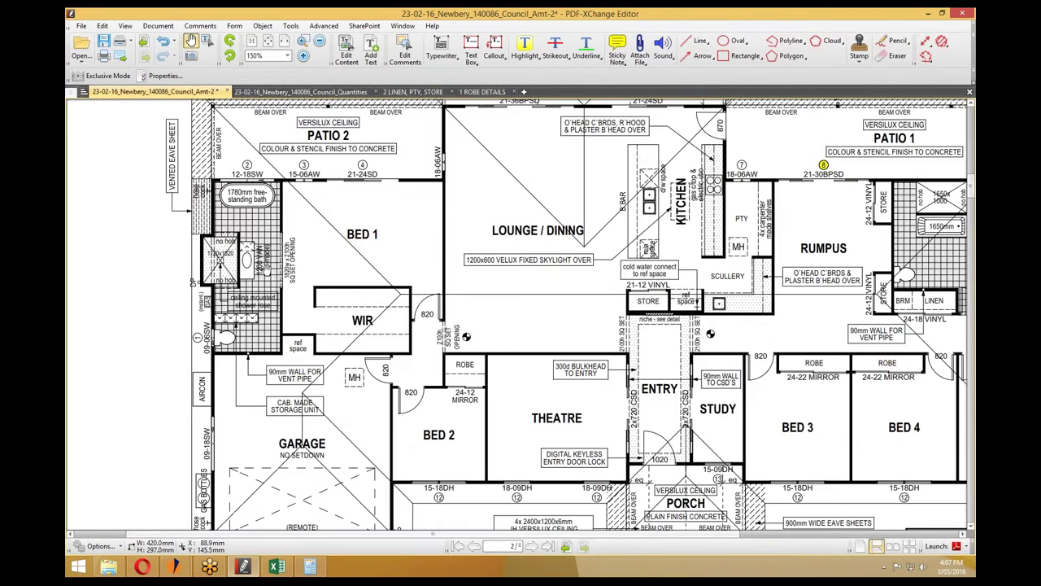
scroll(330, 337, down, 1)
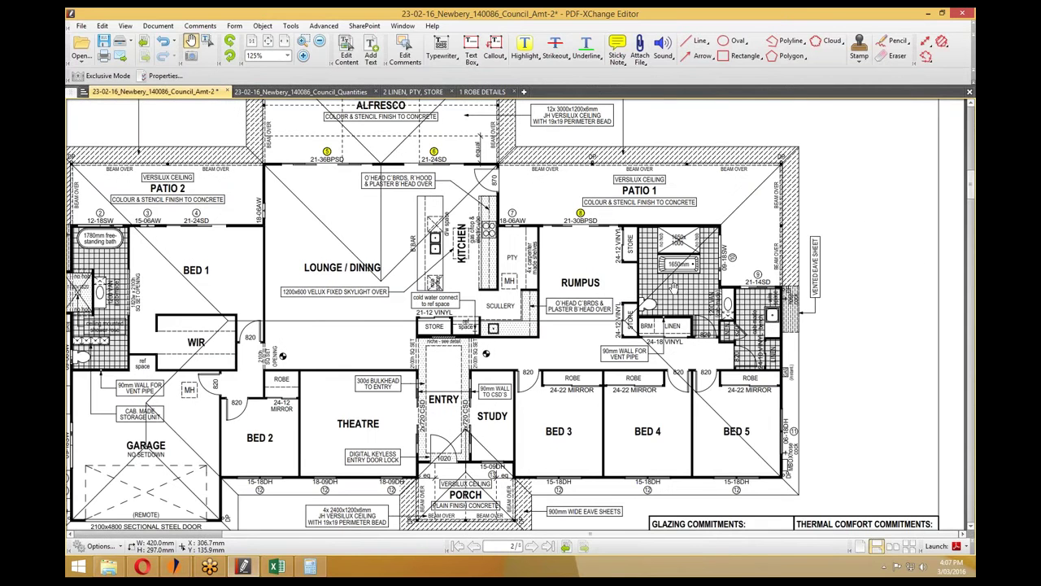
scroll(674, 286, down, 1)
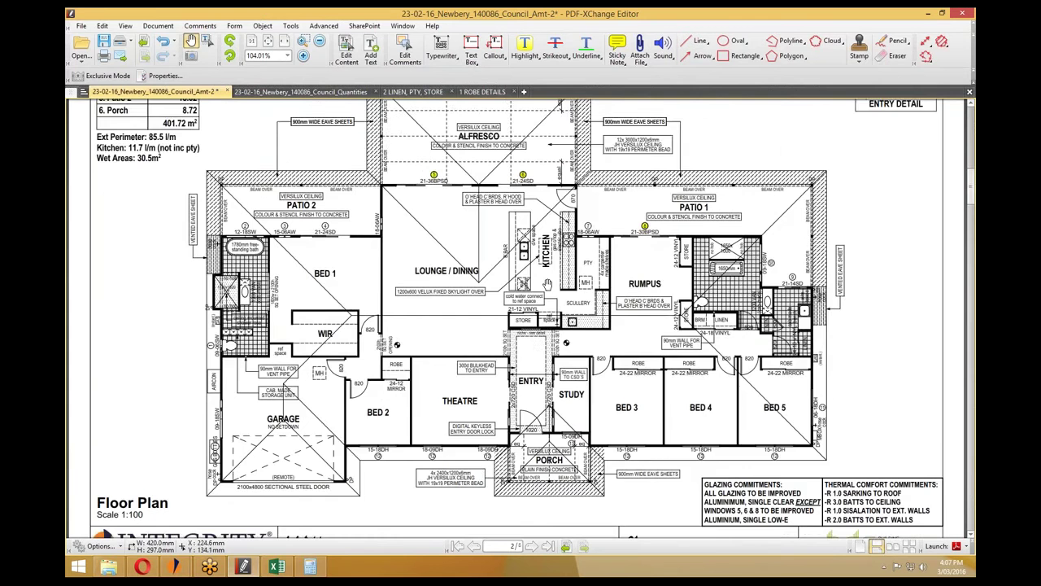
scroll(548, 281, down, 1)
scroll(548, 282, up, 4)
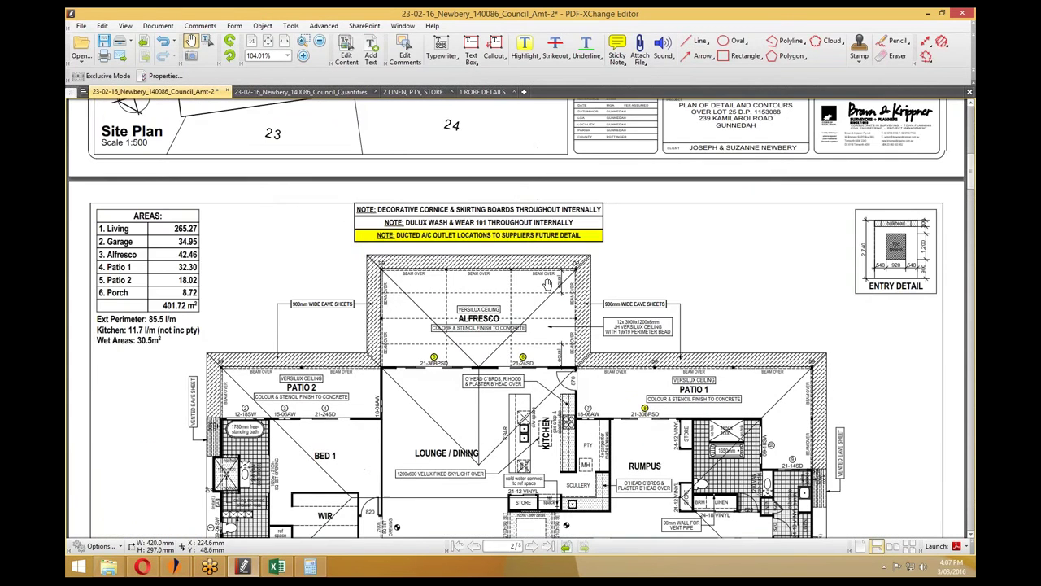
scroll(547, 282, down, 2)
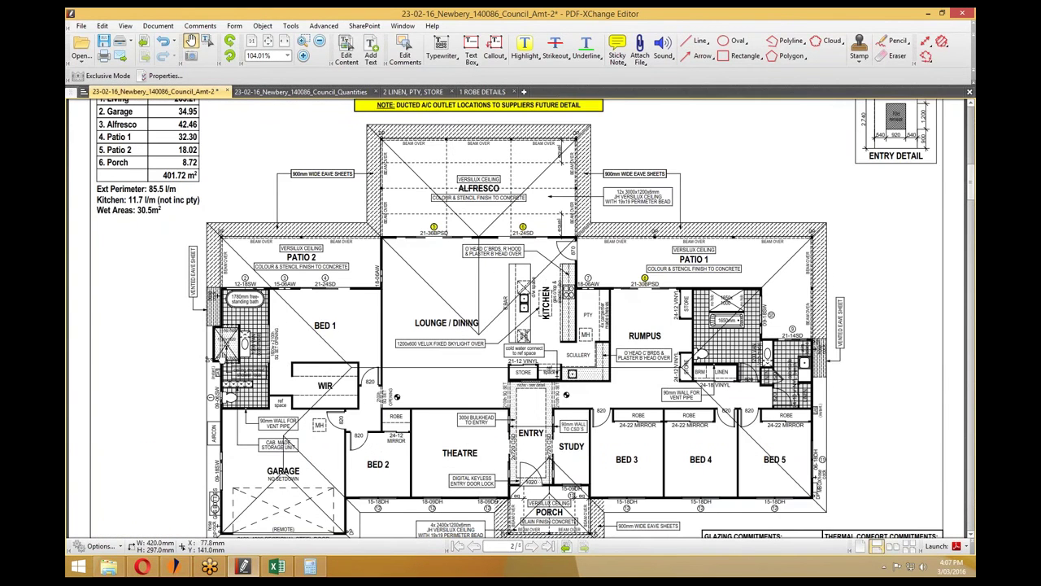
scroll(237, 357, up, 1)
scroll(238, 356, down, 2)
scroll(238, 356, down, 1)
drag(262, 300, 262, 261)
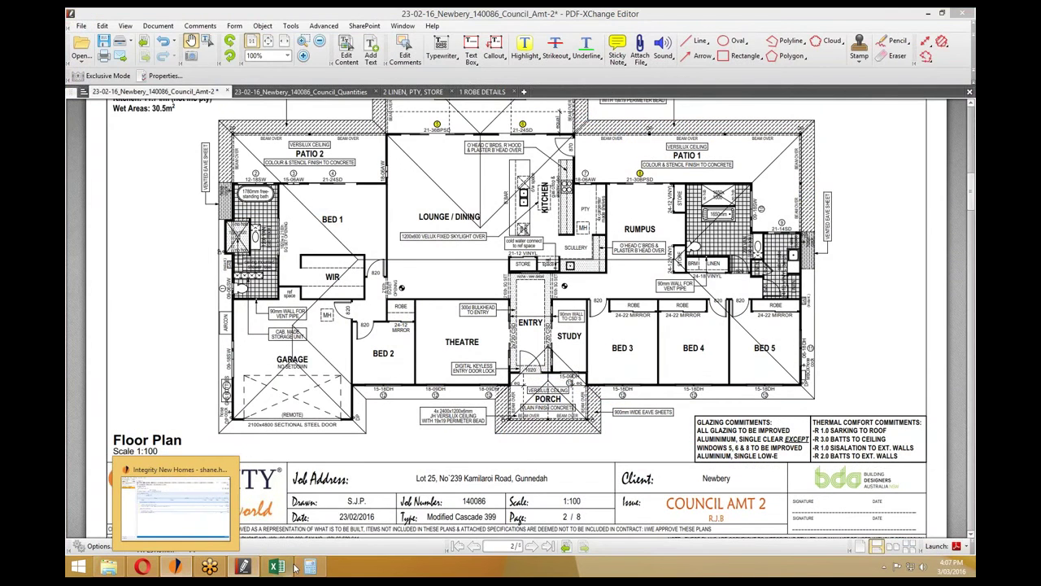
click(277, 568)
Select the Kitchen tiling row and highlight the non-standard tiling and Plan Calcs wet-area rows.
click(118, 290)
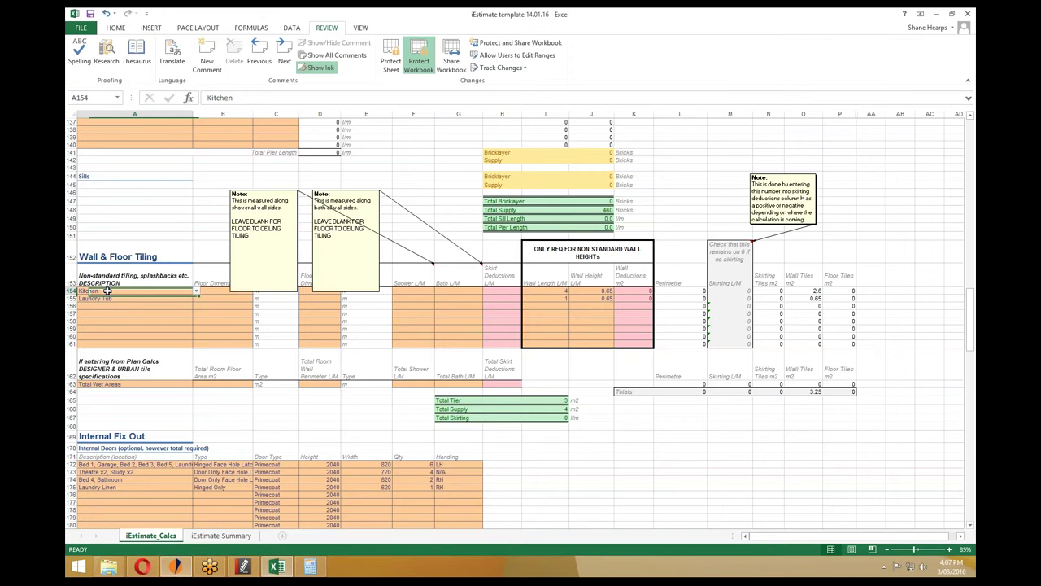
shift+click(848, 345)
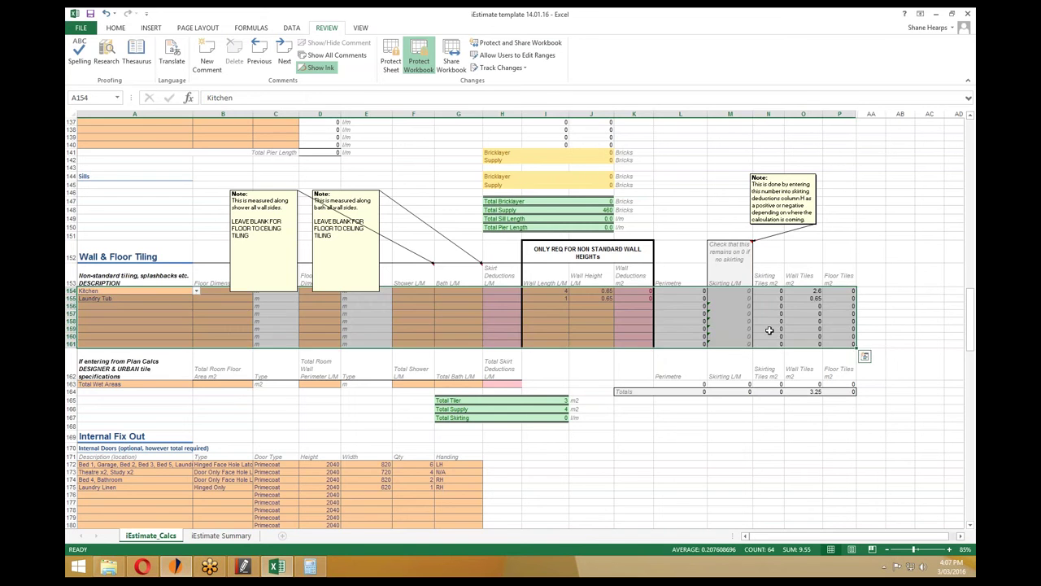
click(413, 313)
drag(104, 371, 843, 392)
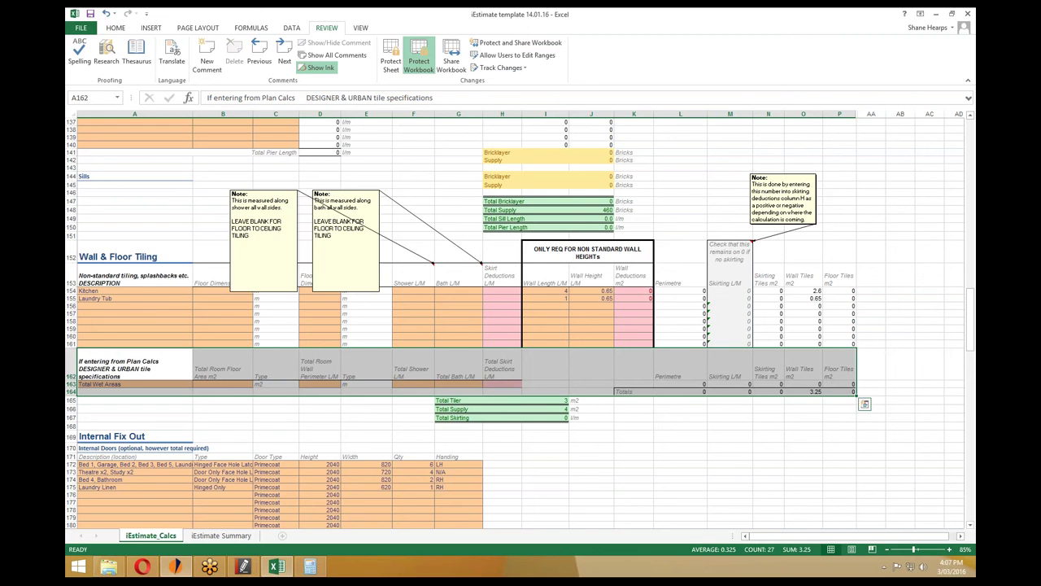
Check the total floor area, wall perimeter, shower, bath and skirt deduction cells, then return to the PDF.
click(246, 383)
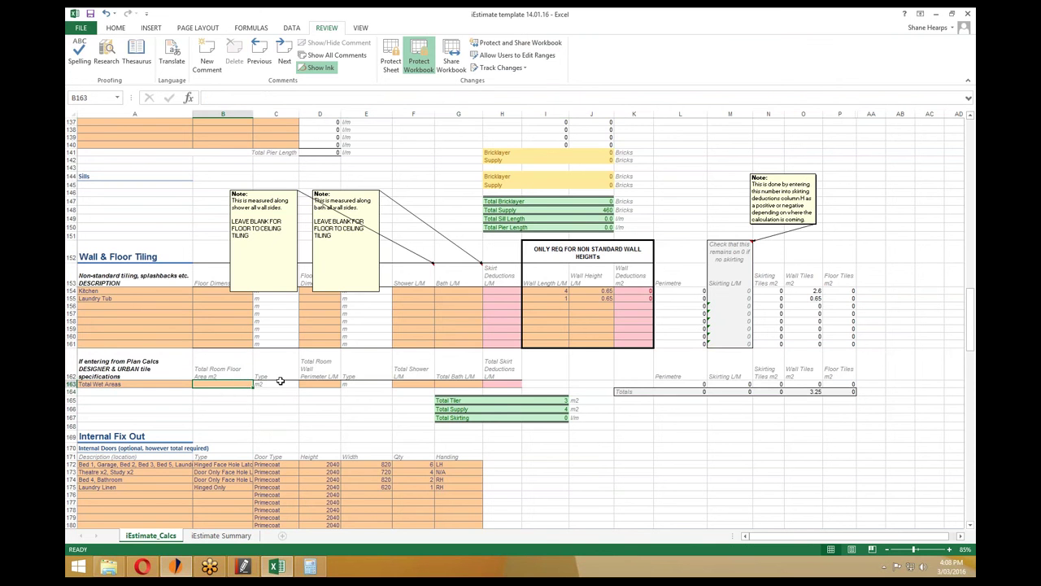
click(313, 383)
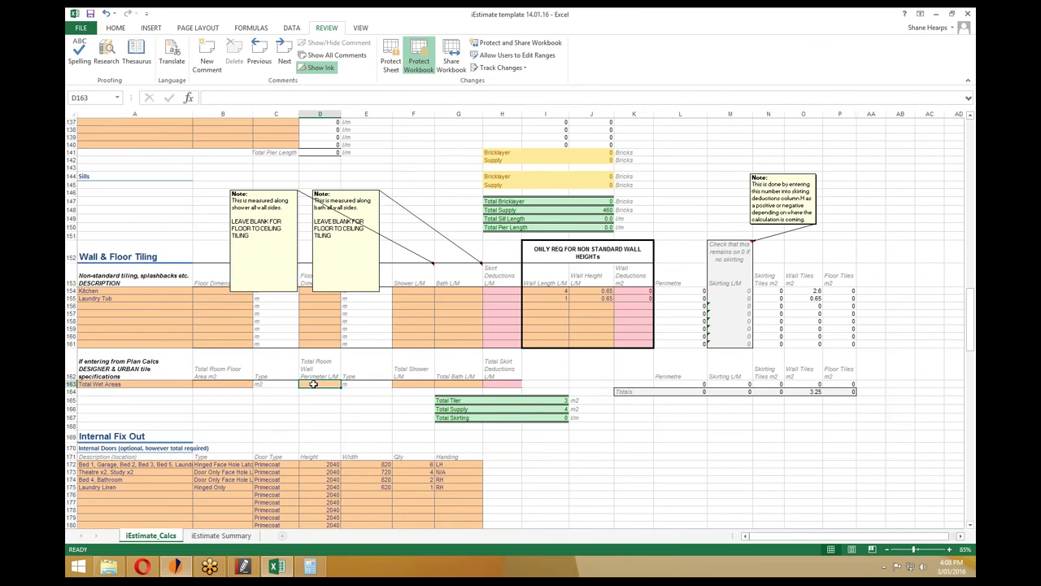
click(419, 384)
click(453, 383)
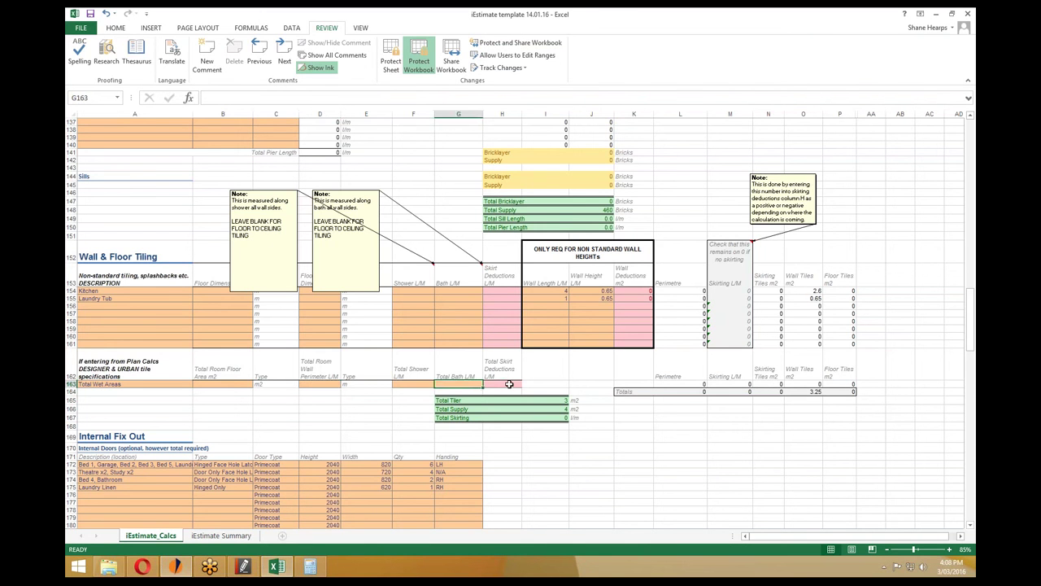
click(508, 383)
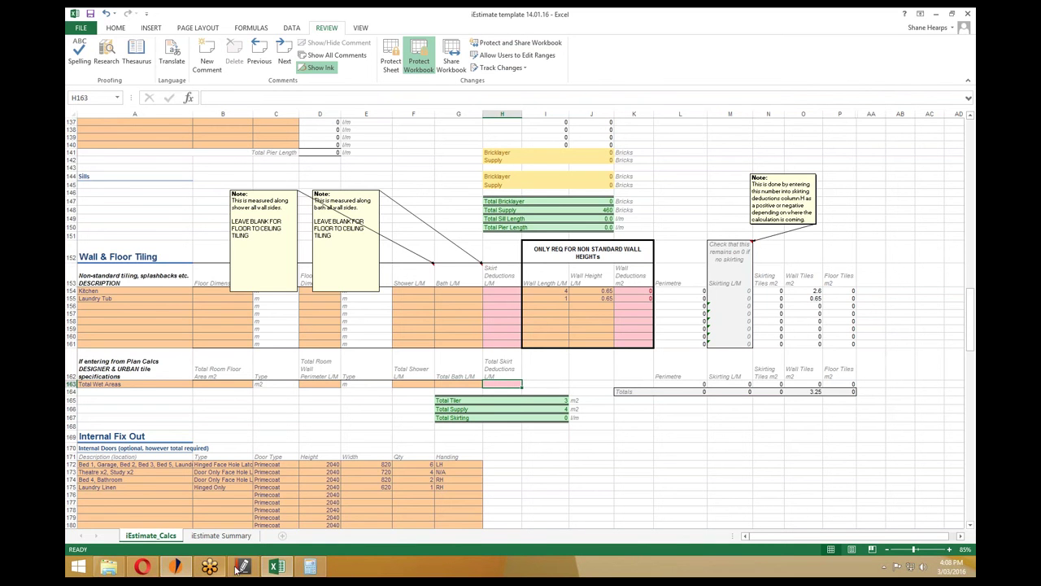
click(215, 384)
click(334, 384)
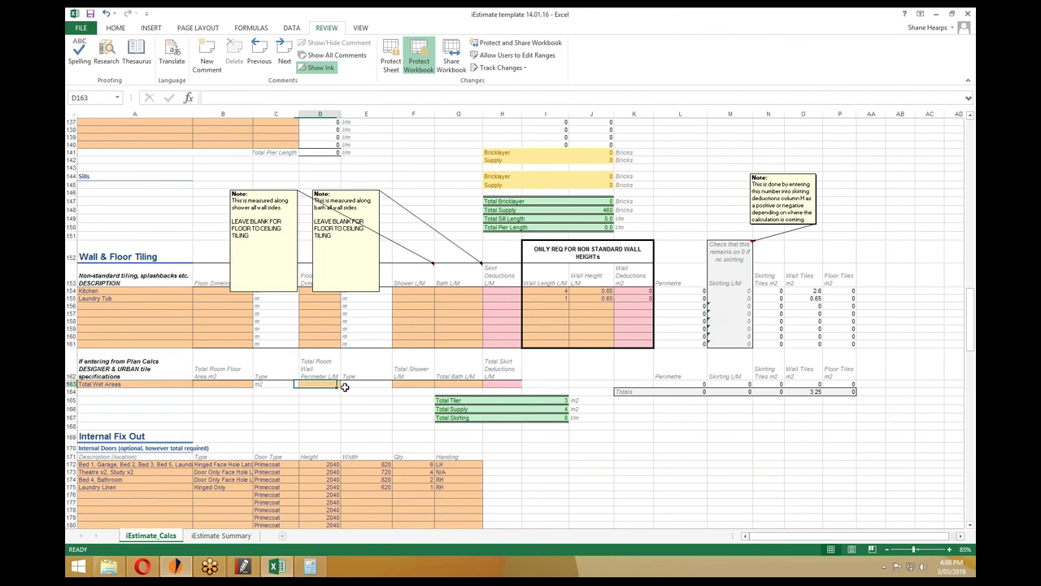
click(244, 566)
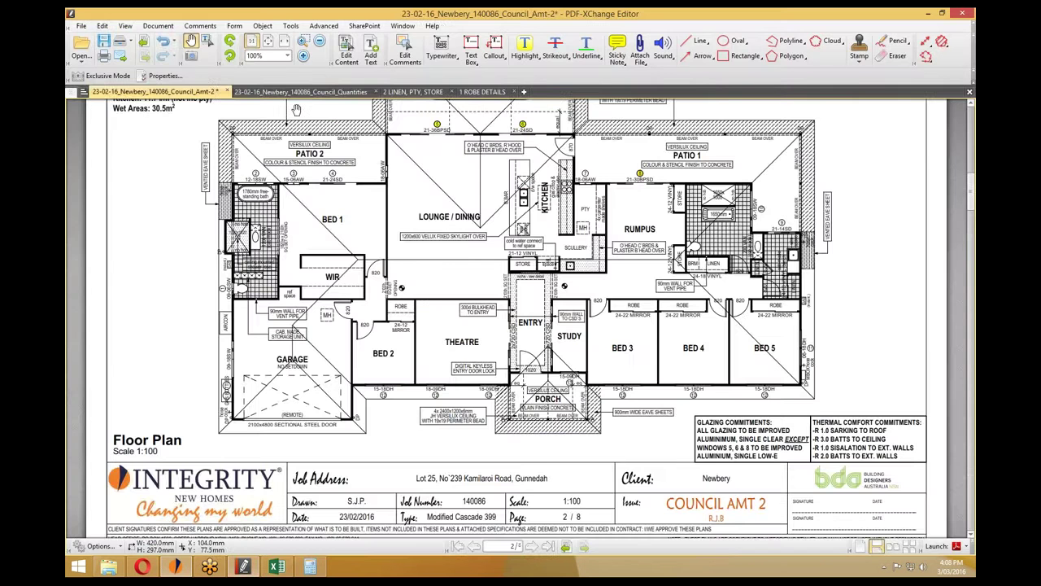
Open the Council Quantities Wet Areas table and compare it with Excel's Kitchen tiling row.
click(299, 91)
scroll(231, 409, down, 2)
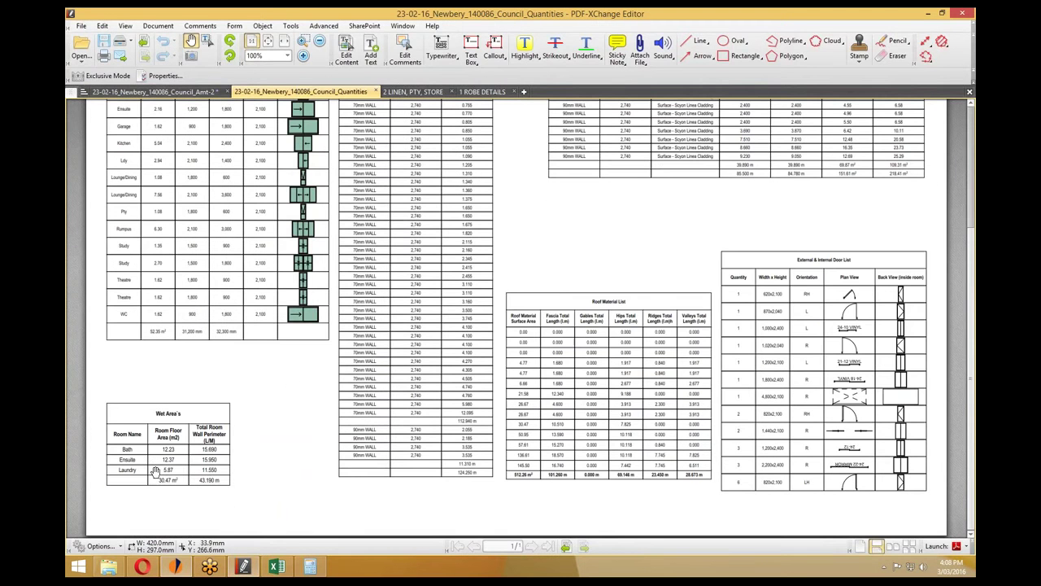
scroll(150, 474, up, 2)
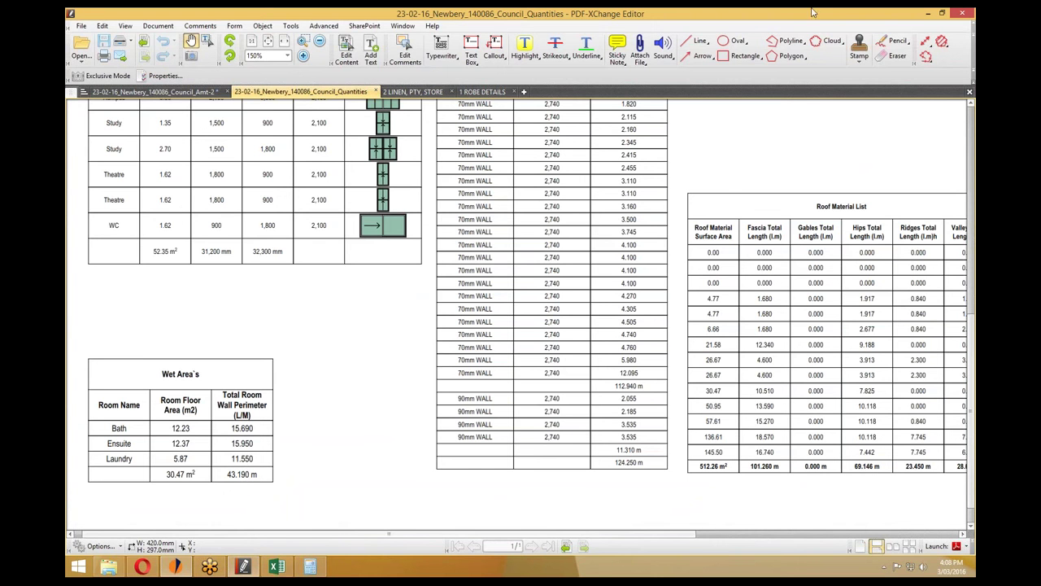
key(alt+Tab)
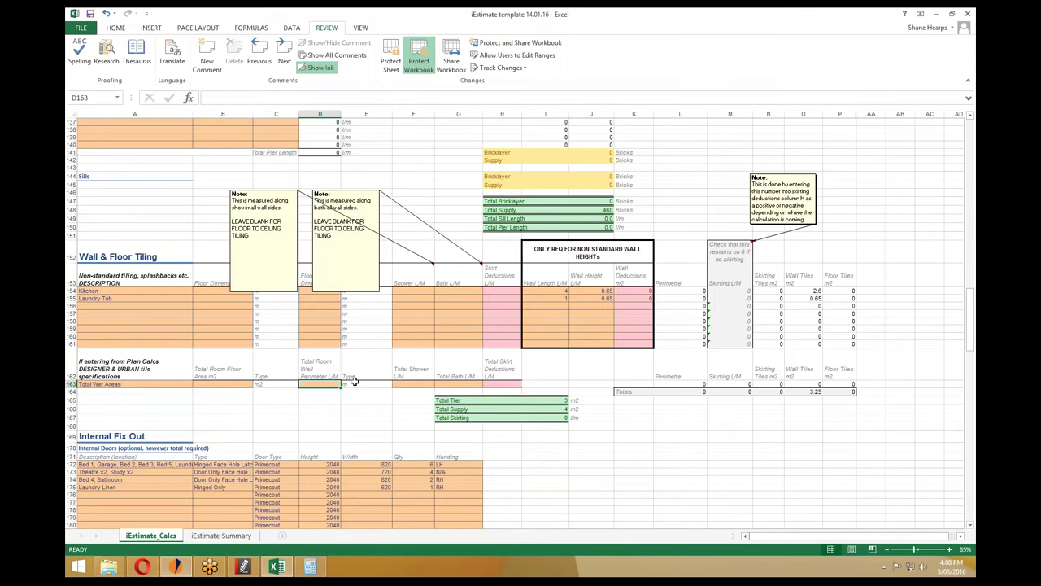
click(121, 291)
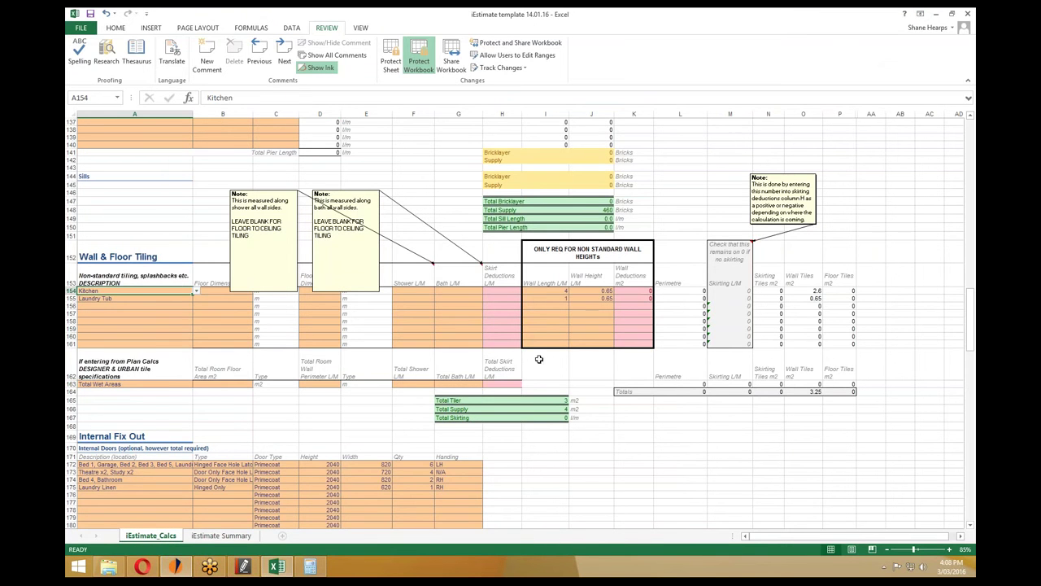
Recheck the Wet Areas table, totalling 30.47 m² floor area, then minimise the PDF viewer.
click(243, 565)
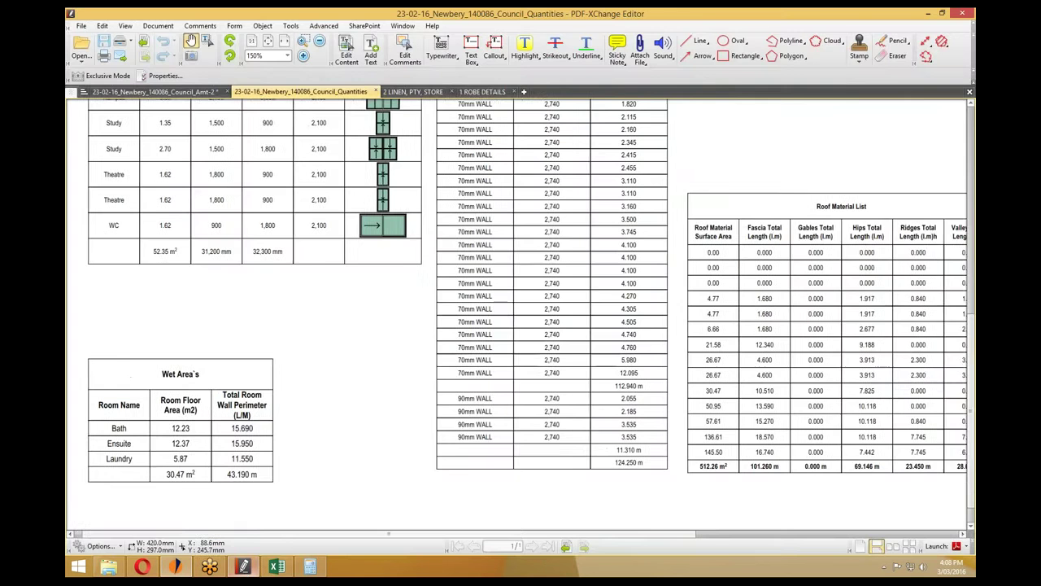
scroll(309, 378, down, 2)
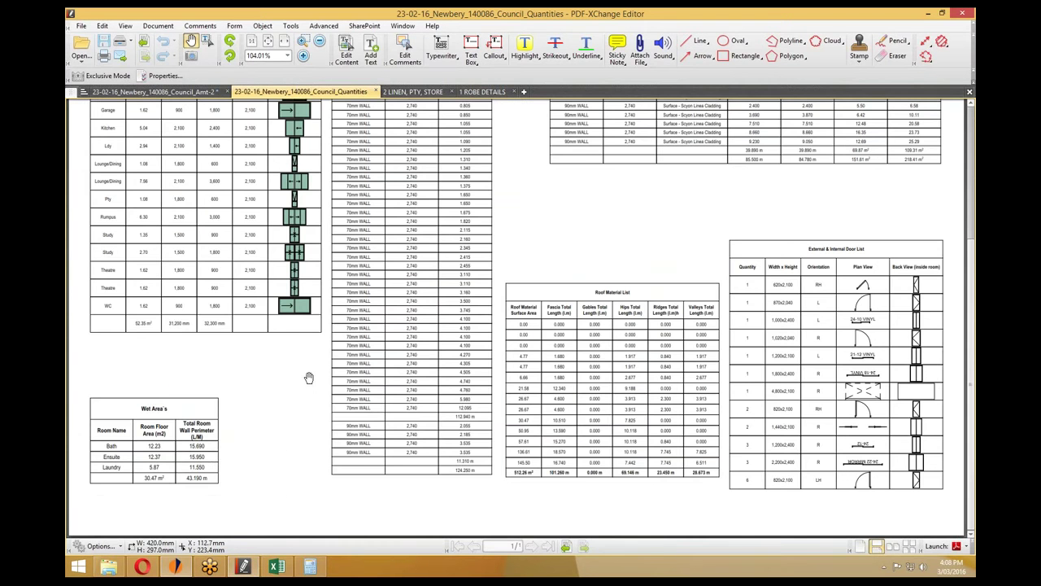
scroll(277, 209, up, 2)
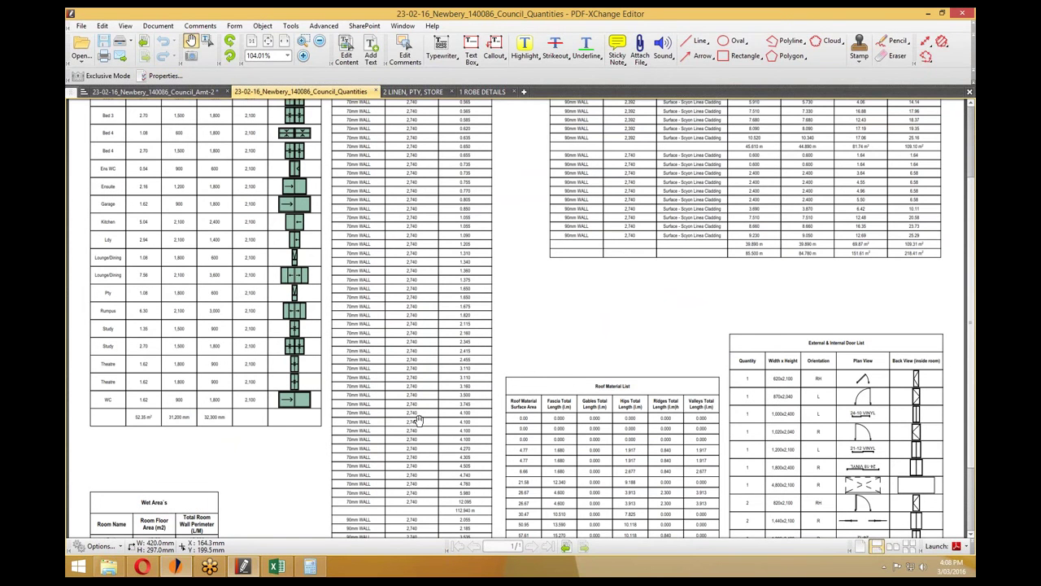
scroll(418, 420, down, 2)
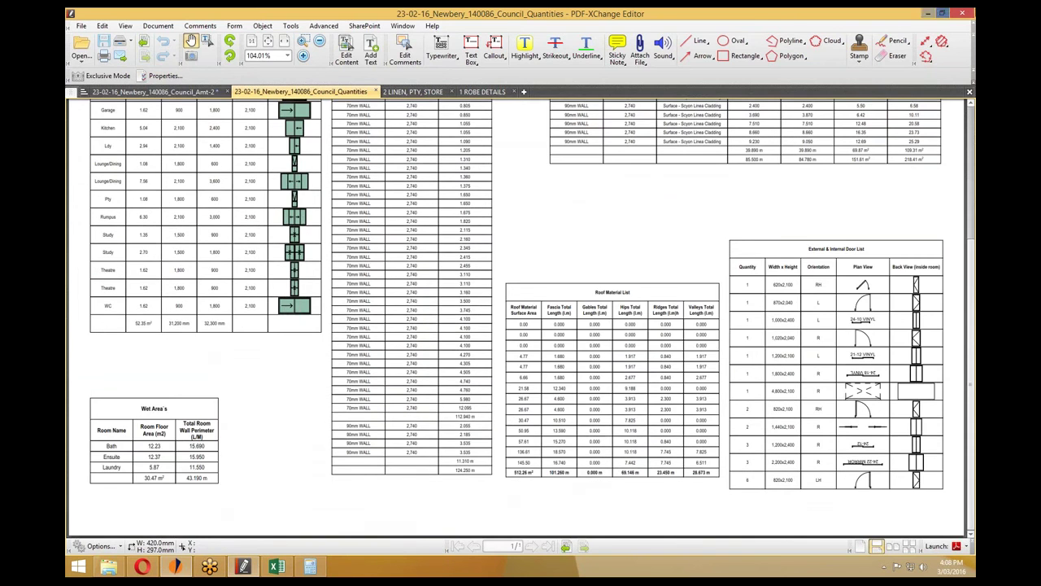
click(915, 13)
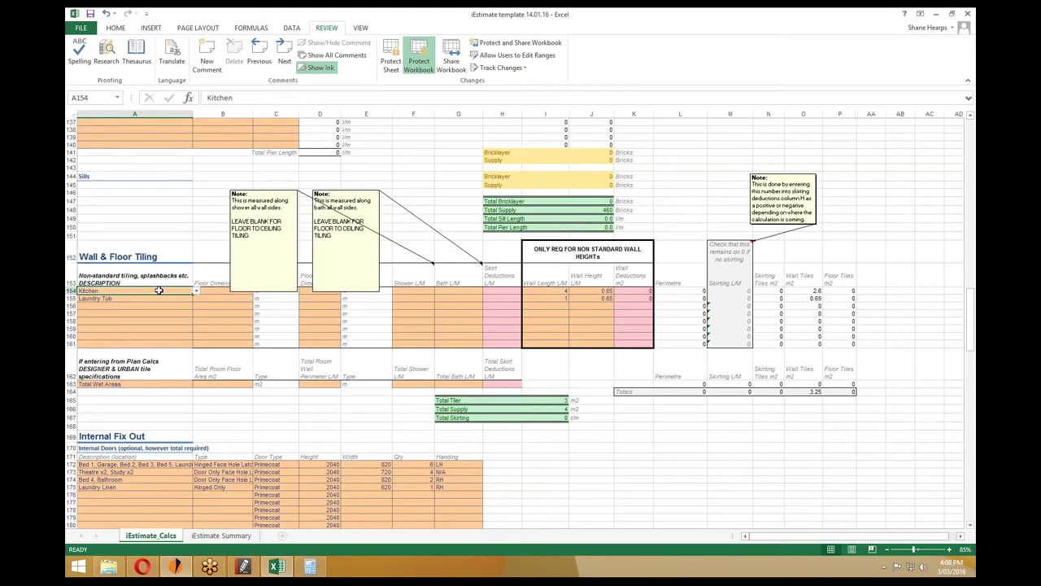
Move the shower and bath length notes up clear of the tiling columns, then return to the quantities PDF.
click(275, 202)
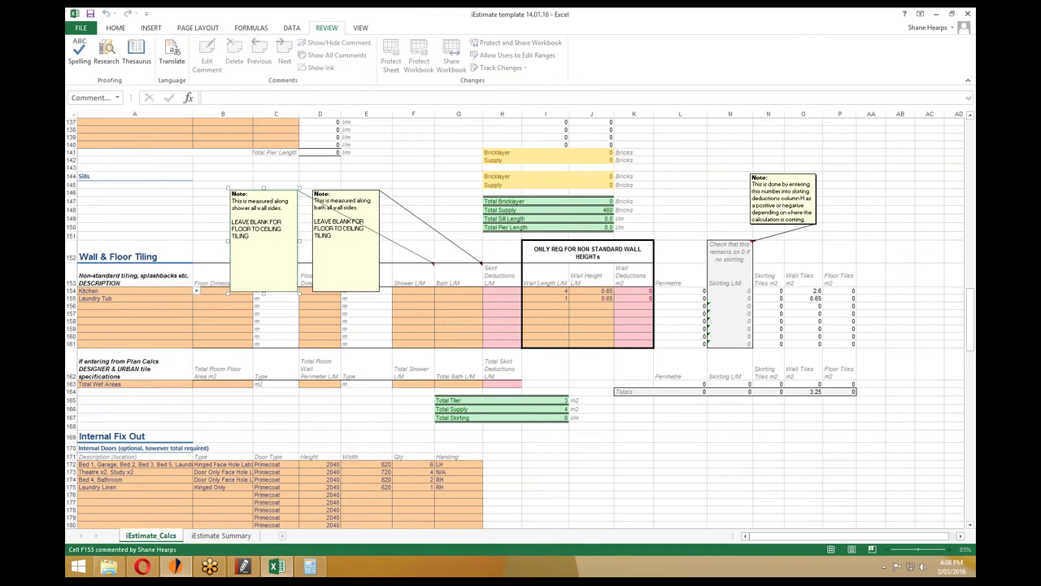
drag(251, 190, 258, 157)
click(348, 192)
drag(348, 192, 381, 155)
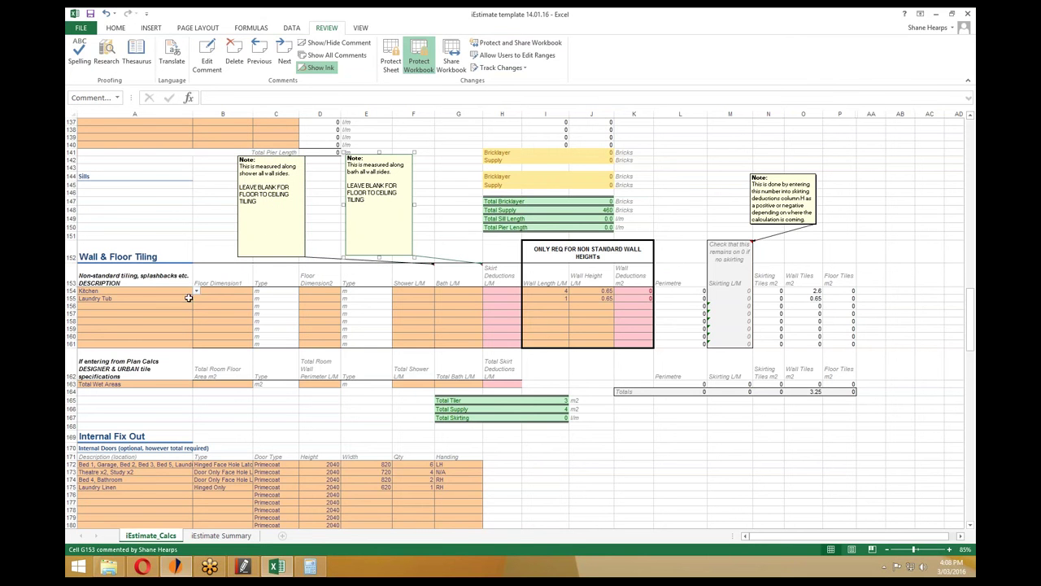
click(233, 290)
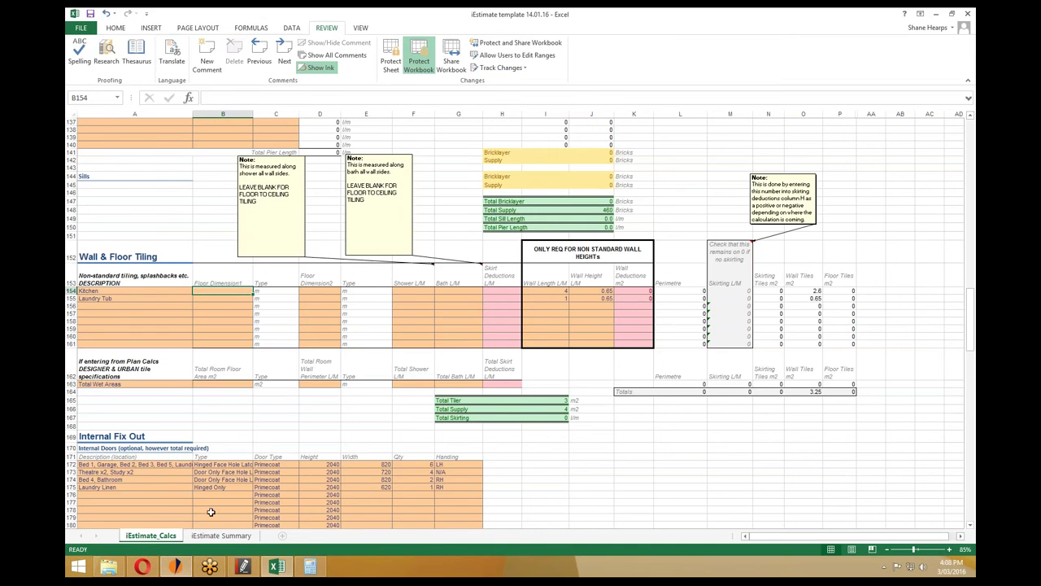
click(244, 567)
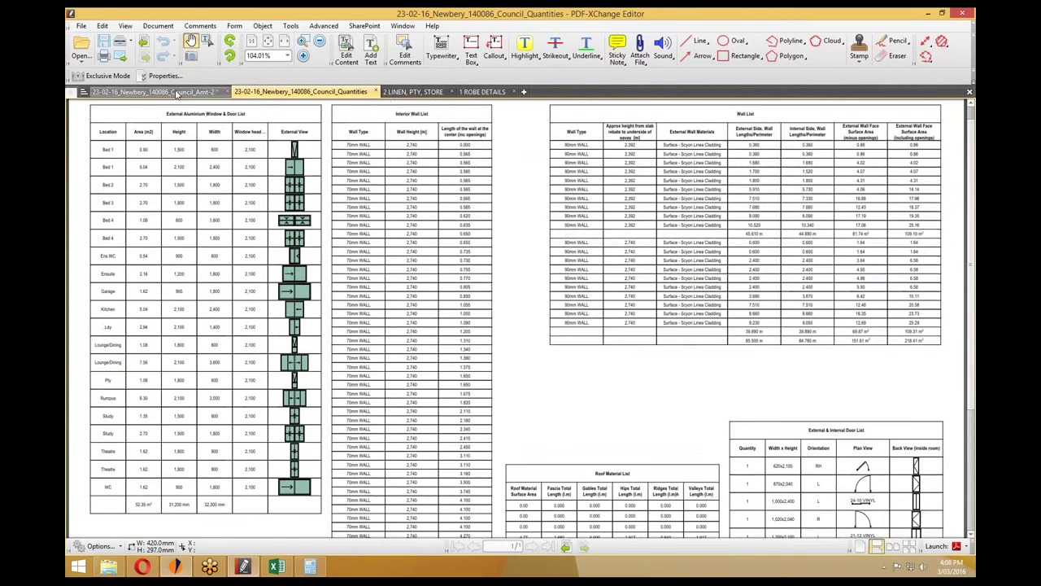
Glance at the council floor plan, then bring back the price list showing 58 m2 of wall tiles.
click(177, 92)
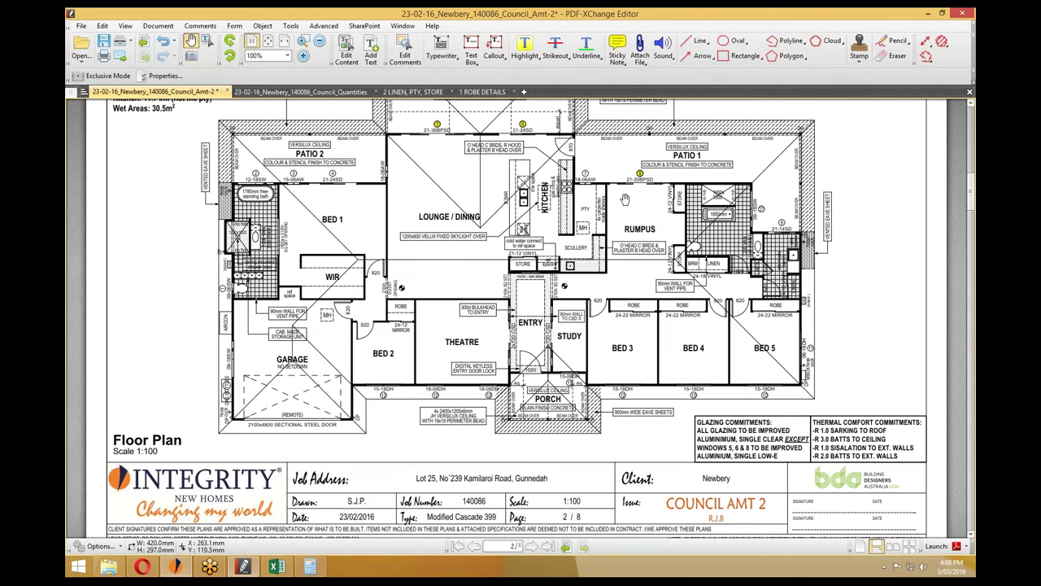
scroll(567, 198, up, 1)
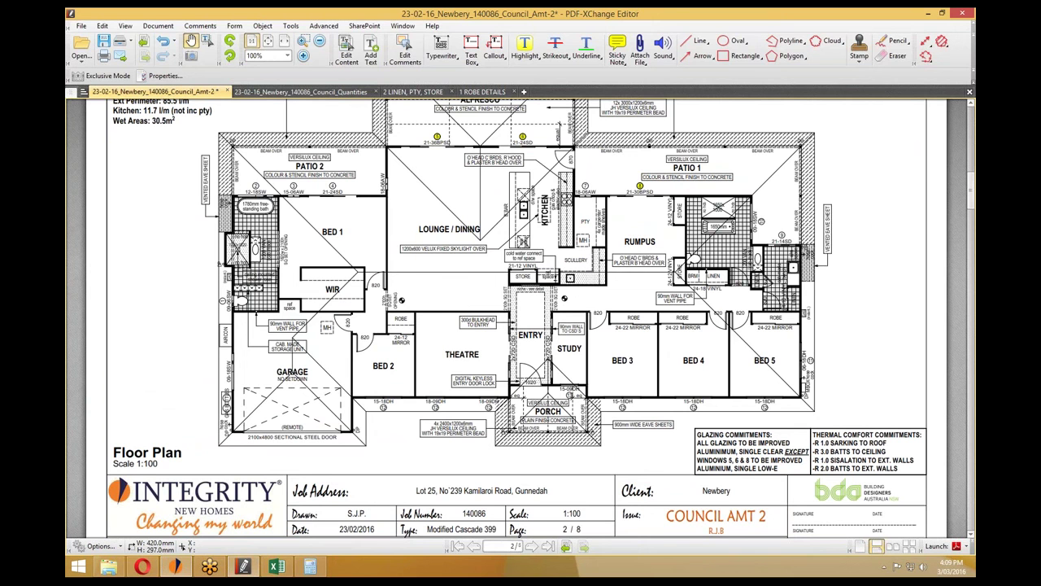
click(210, 568)
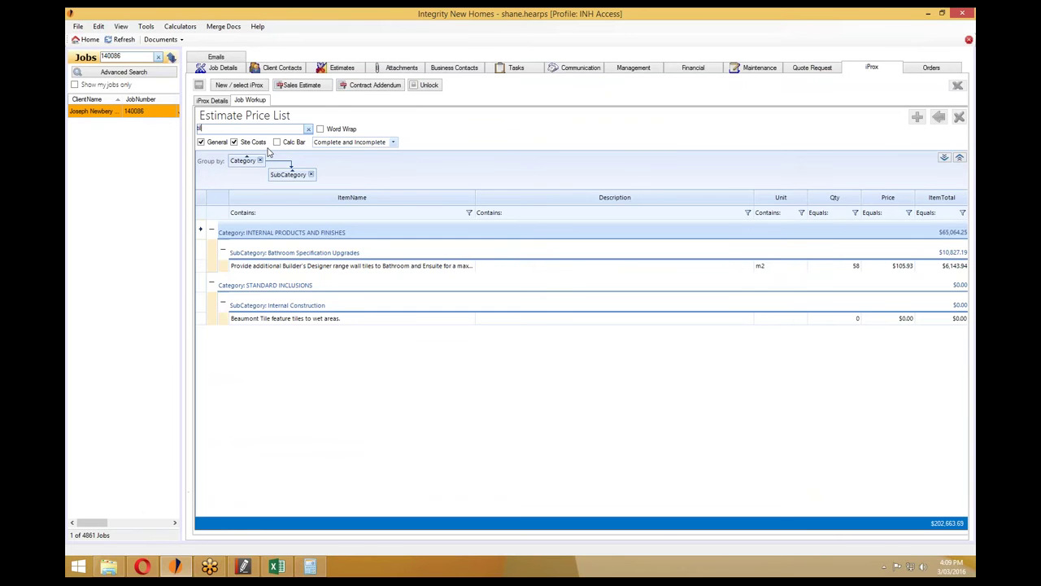
Search the price list for 'glas' to view the glass items, then clear the filter.
key(BackSpace)
key(BackSpace)
key(BackSpace)
text(glas)
click(947, 158)
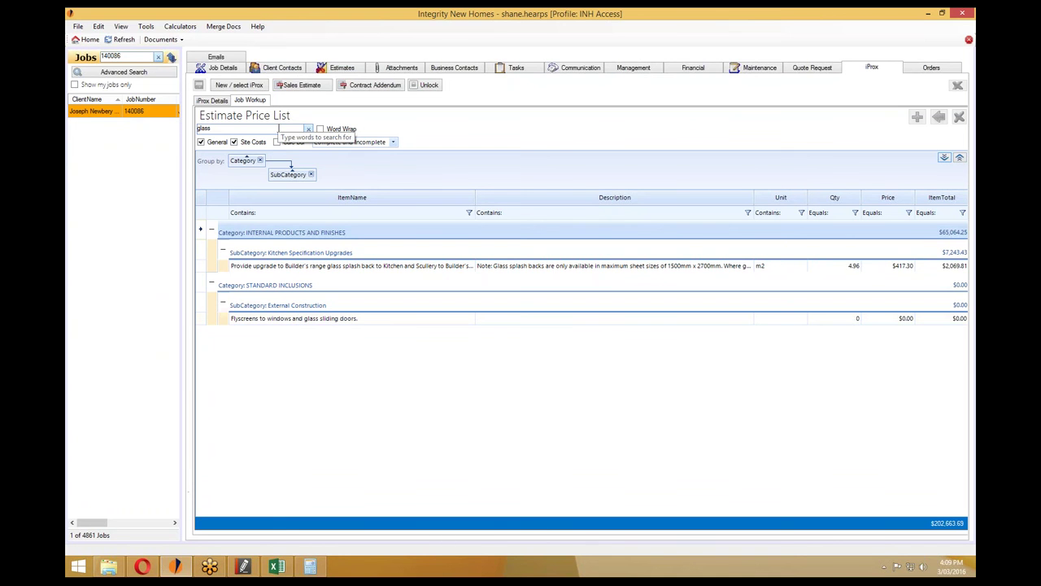
click(309, 129)
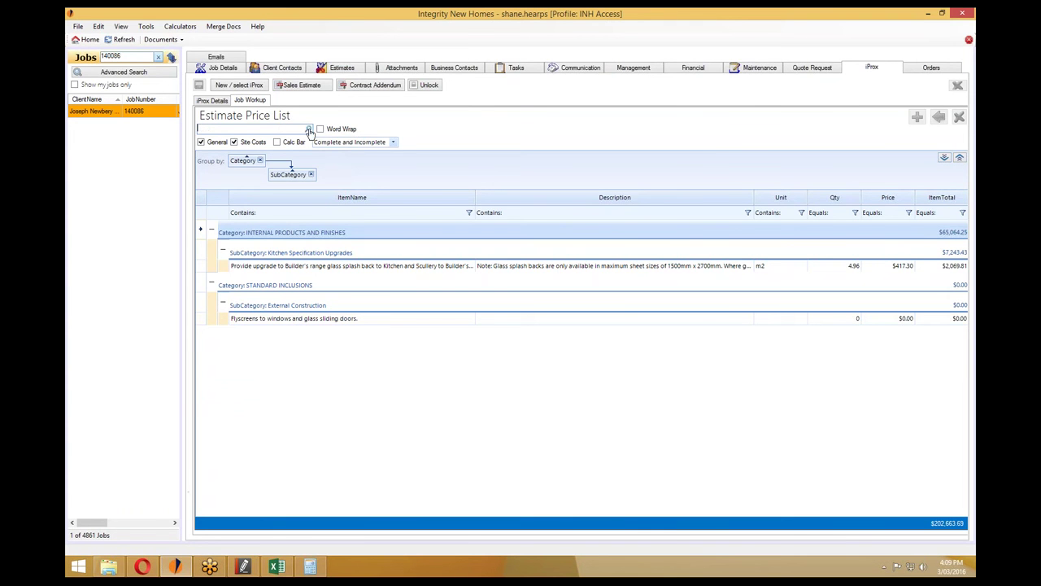
Download and open the signed colour selection PDF from the Contracts attachments.
click(399, 68)
click(247, 164)
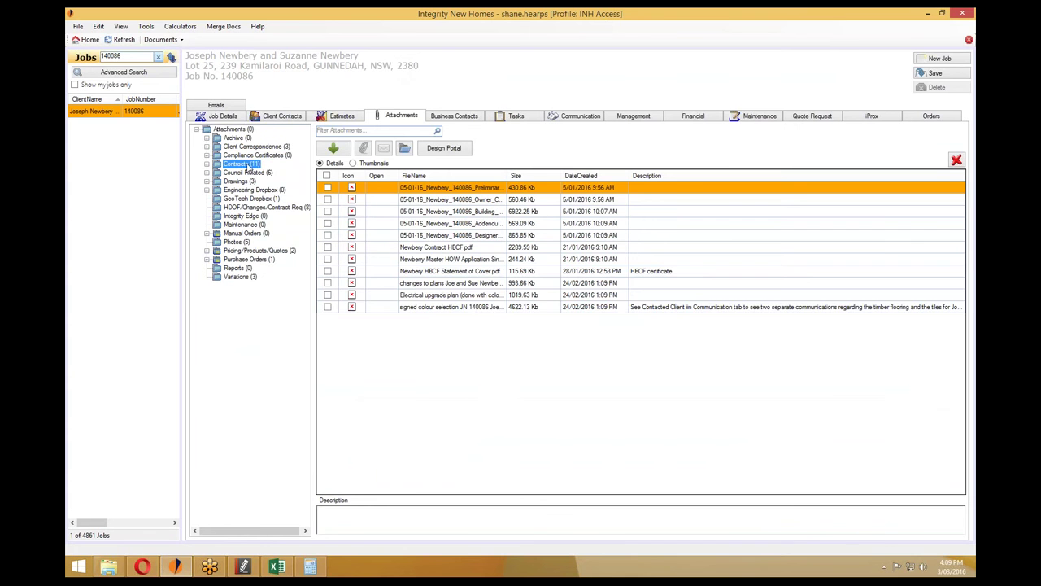
click(473, 309)
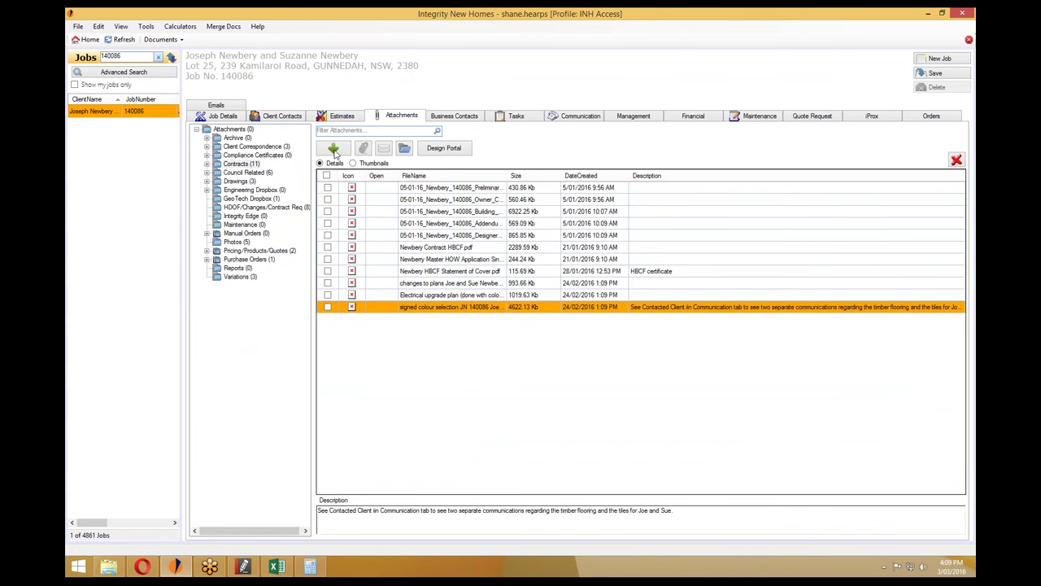
click(333, 147)
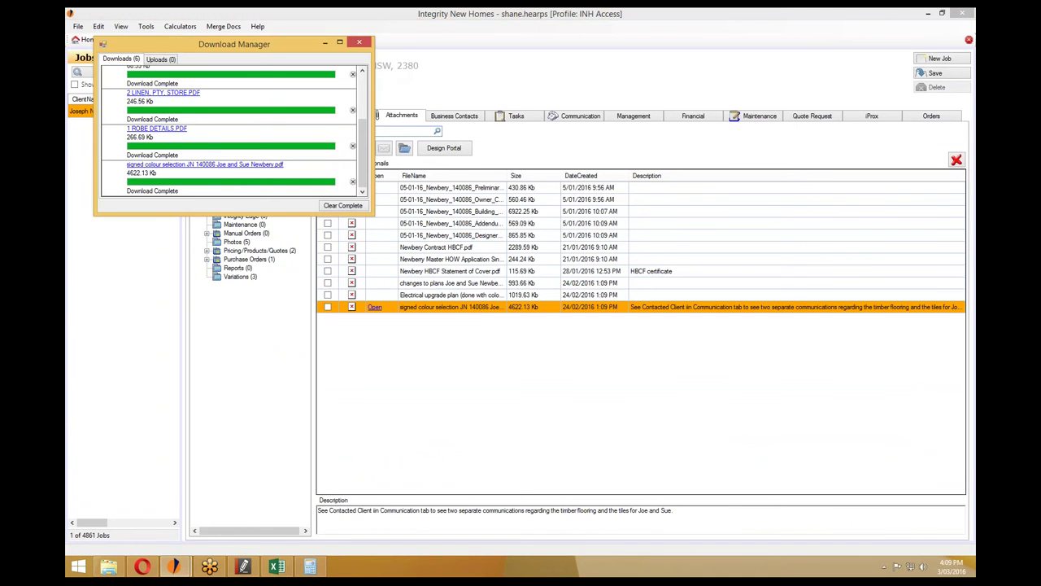
scroll(588, 320, down, 10)
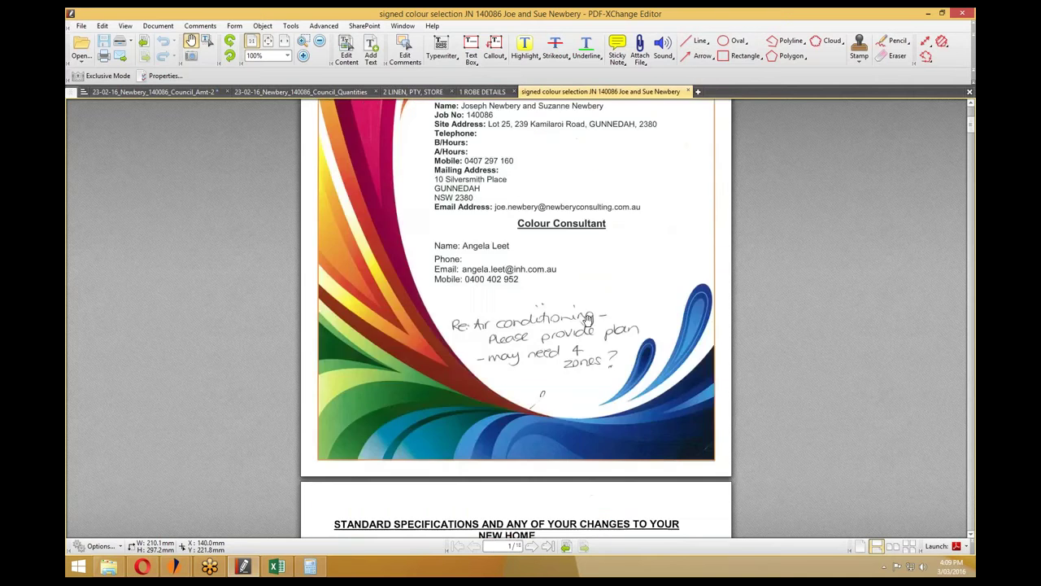
Read through the colour selections, confirming a green-tinge glass splashback, then minimise the document.
scroll(587, 320, down, 15)
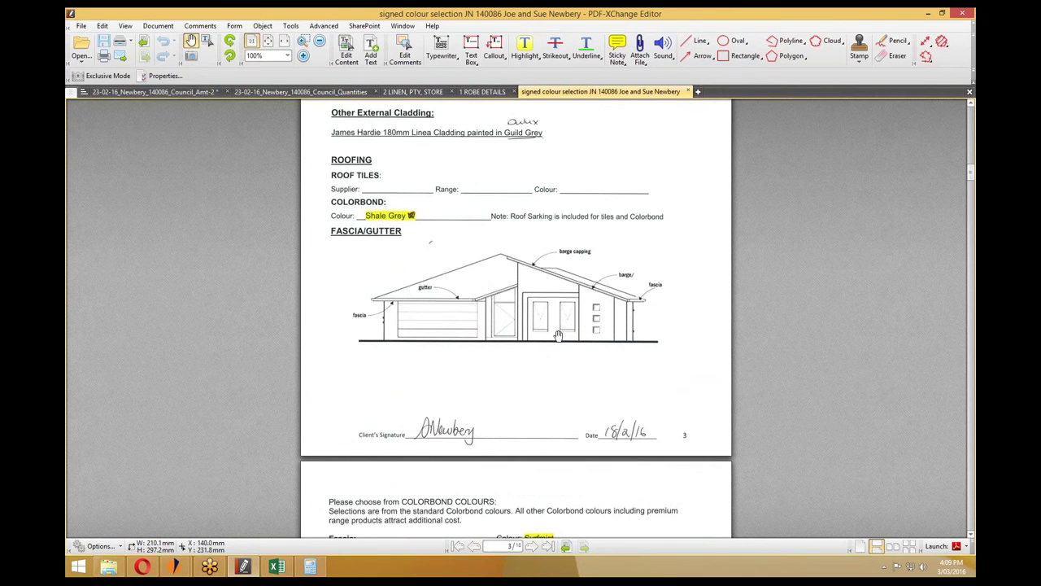
scroll(443, 350, down, 5)
scroll(442, 350, down, 10)
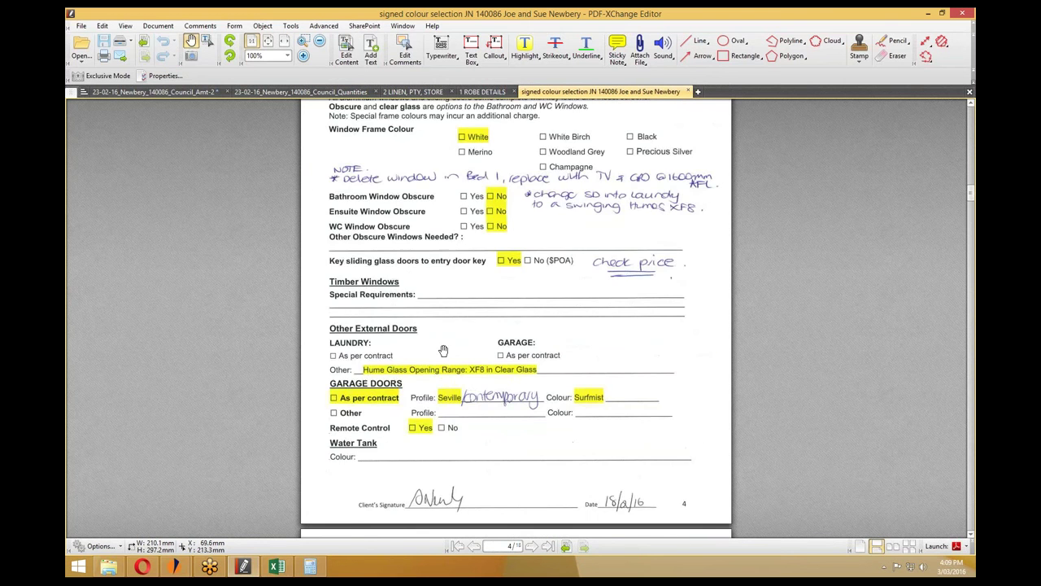
scroll(444, 350, down, 2)
scroll(443, 350, down, 17)
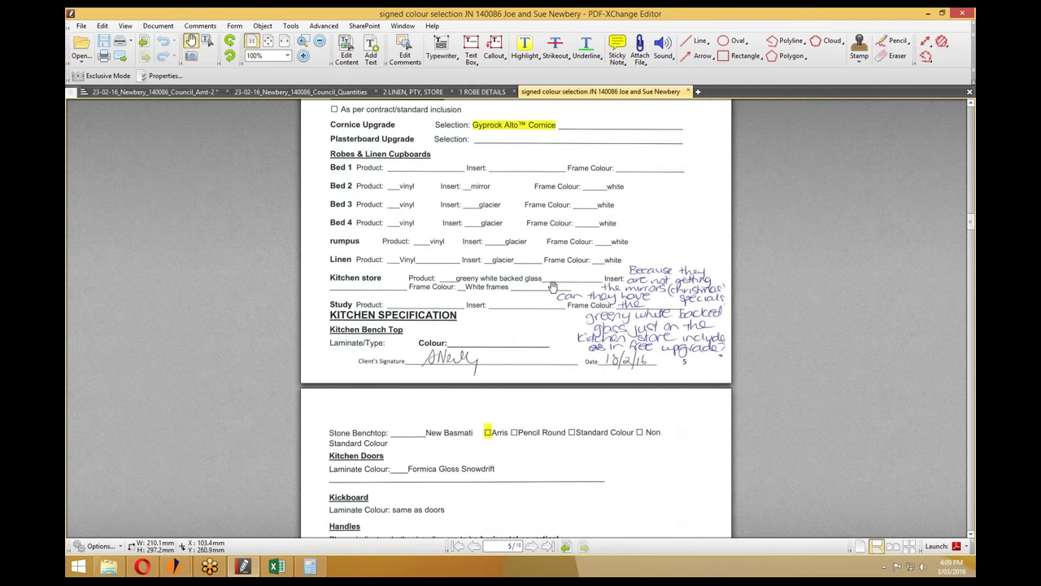
drag(552, 288, 558, 341)
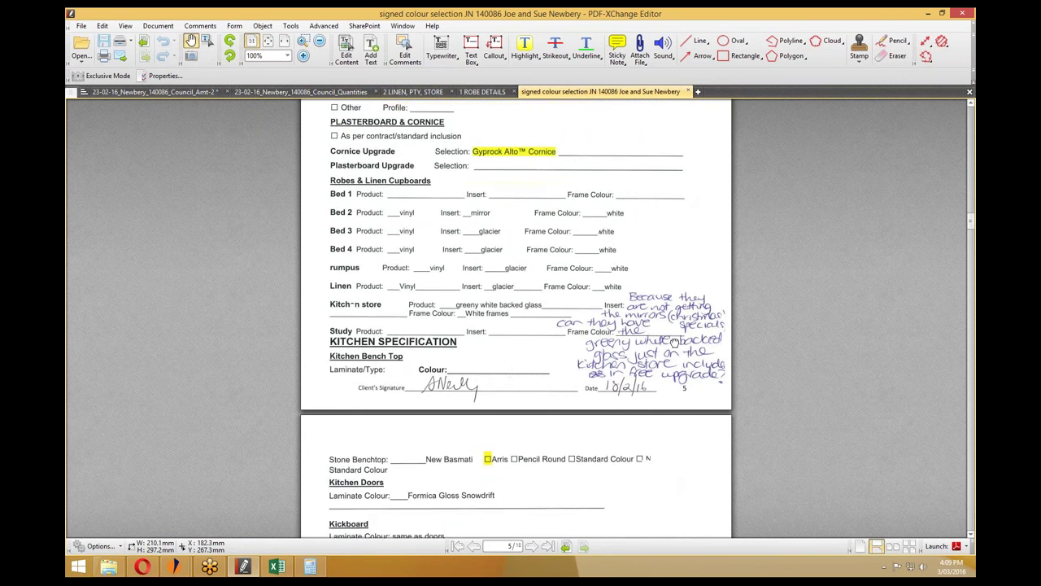
scroll(699, 365, down, 1)
scroll(691, 329, down, 1)
scroll(409, 372, down, 6)
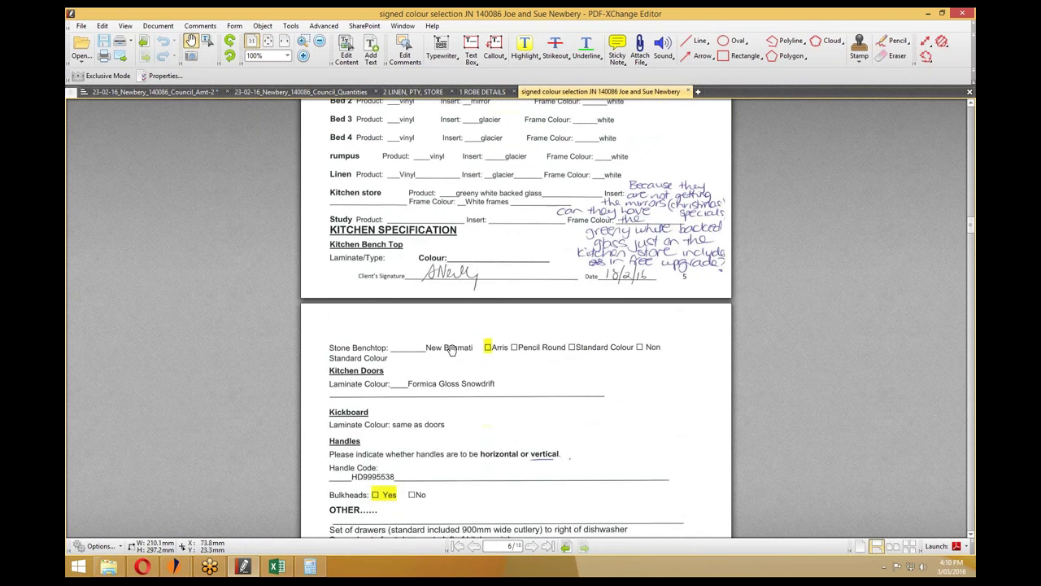
scroll(408, 372, down, 3)
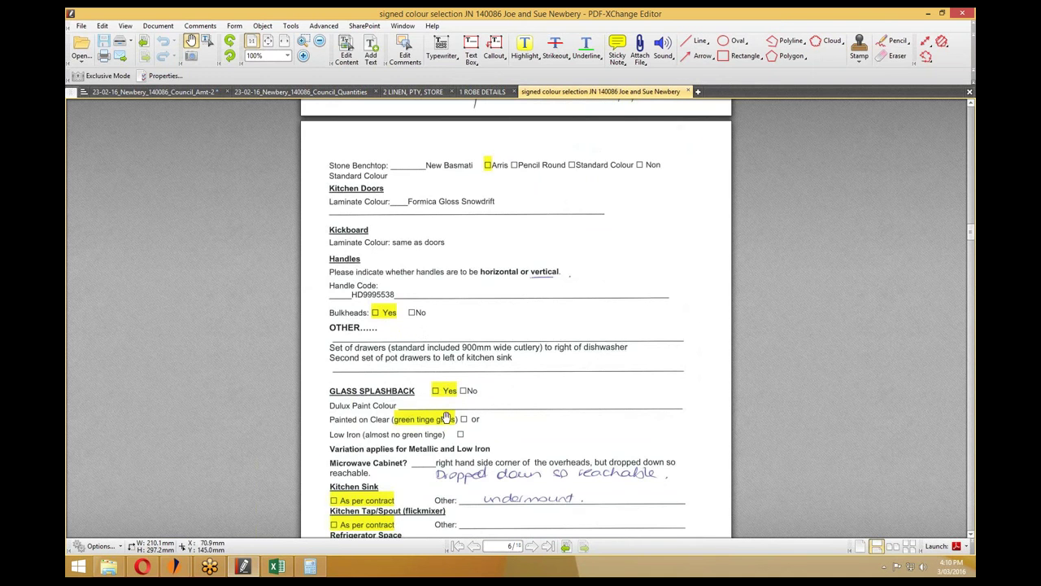
scroll(439, 383, down, 2)
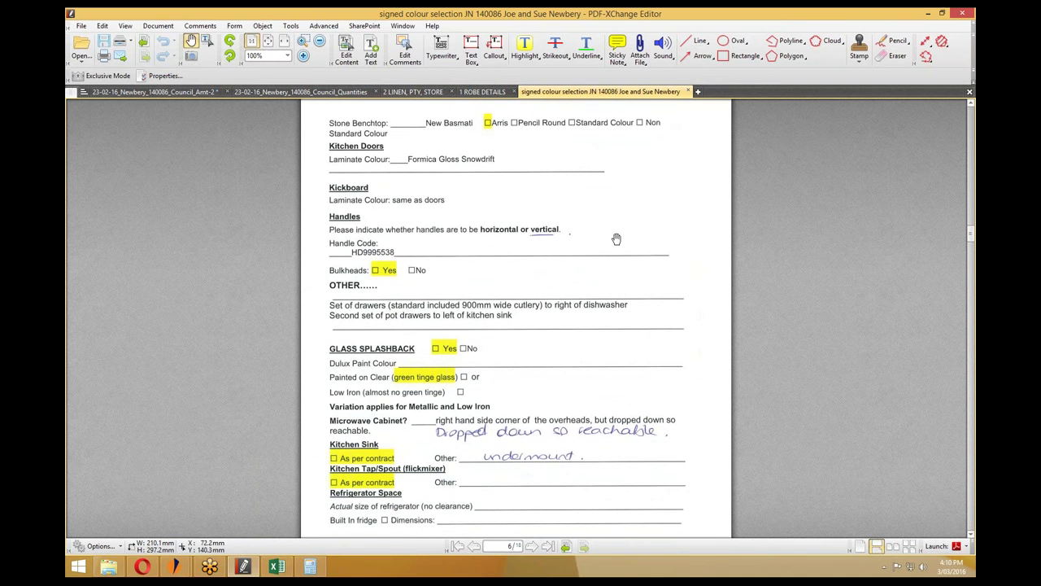
click(958, 13)
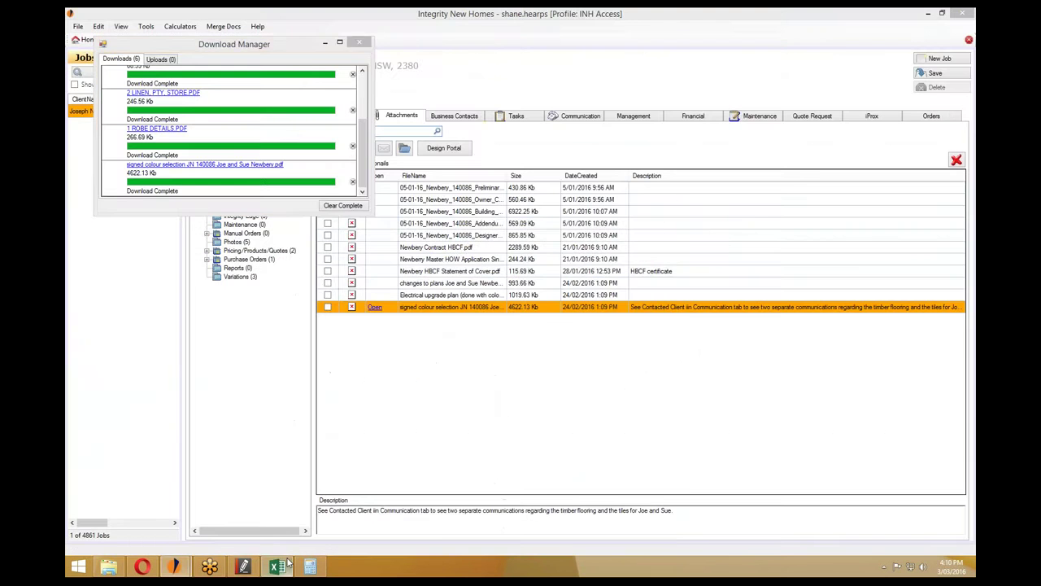
Clear Kitchen from cell A154, then display the Council Amt-2 floor plan.
click(277, 566)
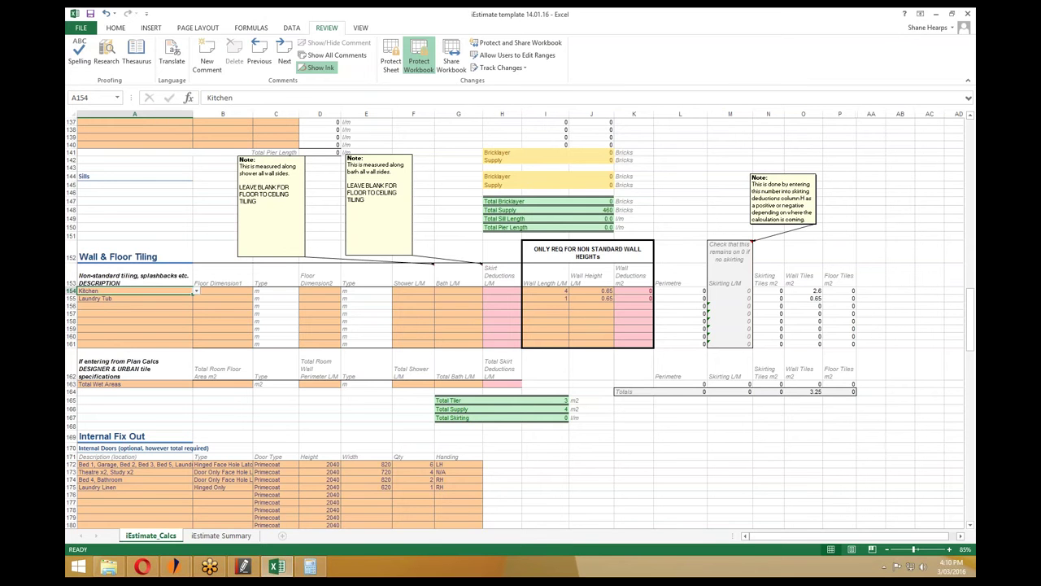
key(Delete)
click(148, 299)
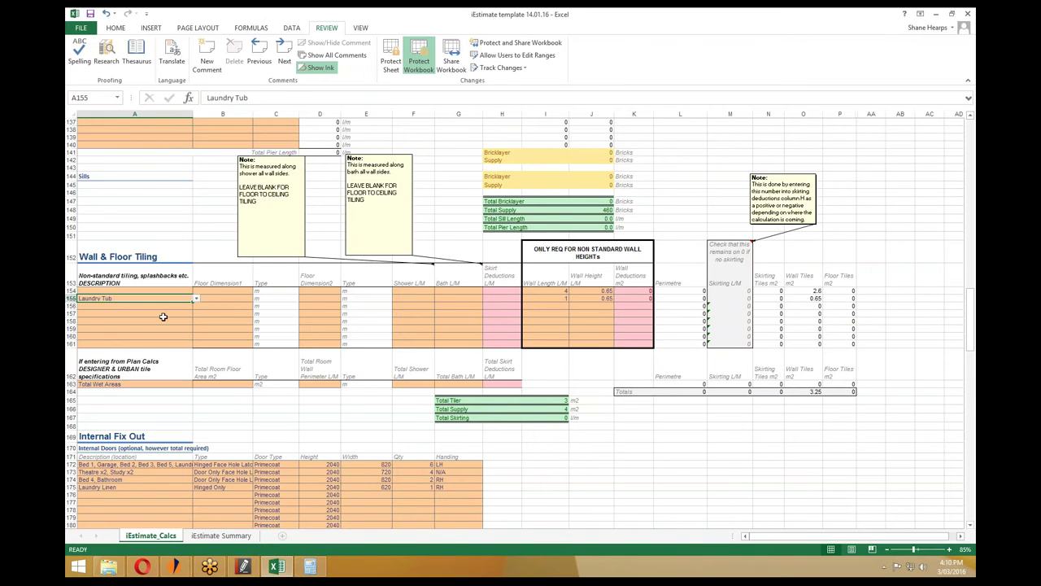
click(243, 566)
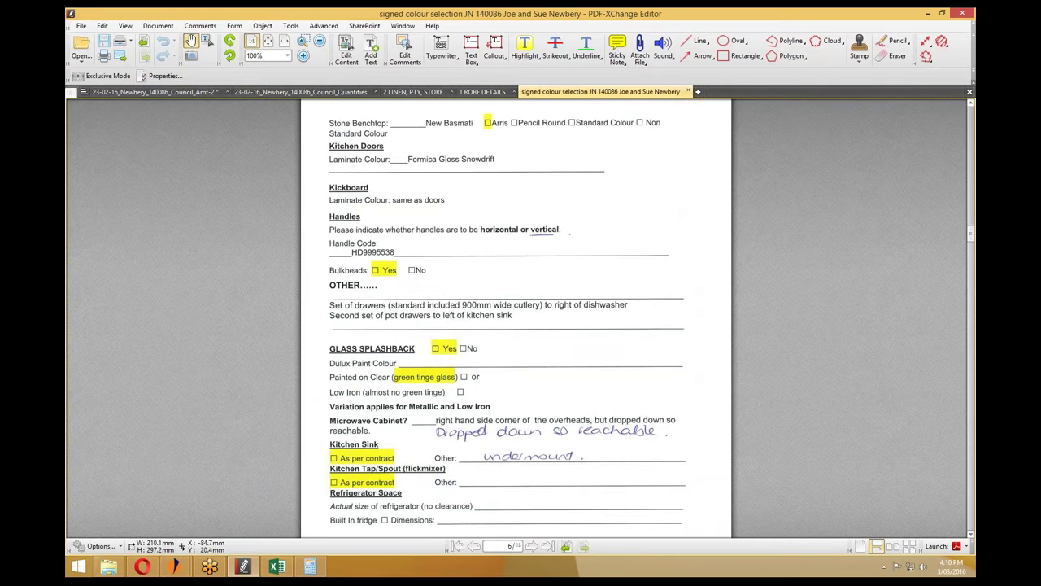
click(133, 92)
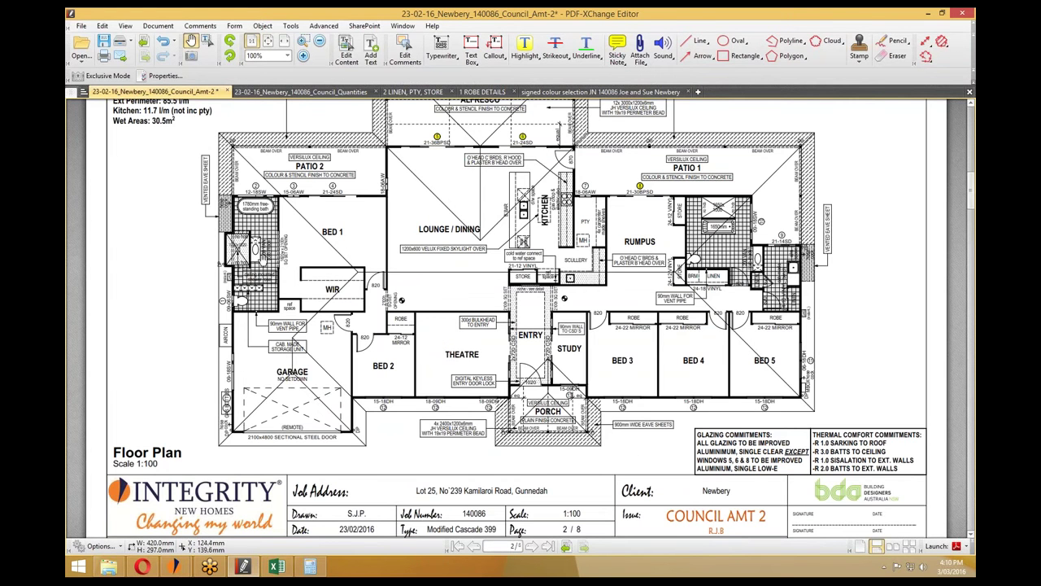
Read the Wet Areas floor areas, including Laundry at 5.87 m², then return to the Excel estimate.
scroll(257, 273, up, 2)
scroll(256, 279, up, 1)
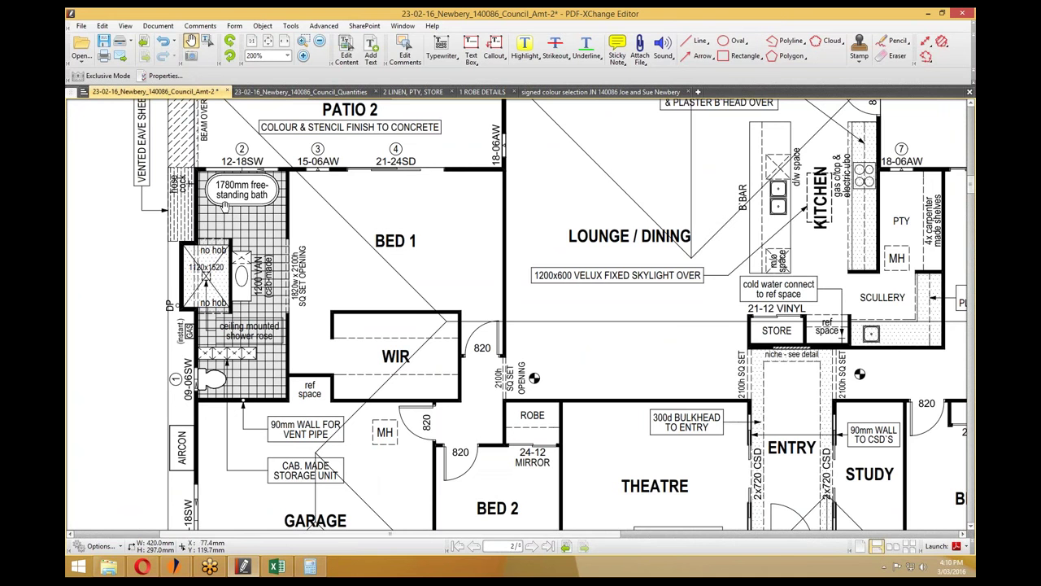
click(301, 91)
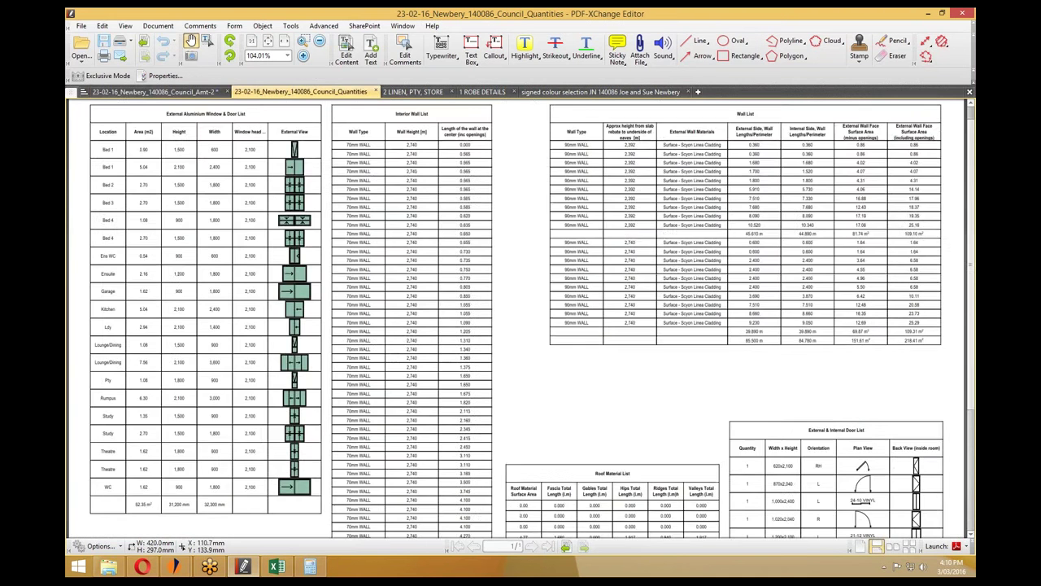
scroll(236, 342, down, 4)
scroll(188, 478, up, 2)
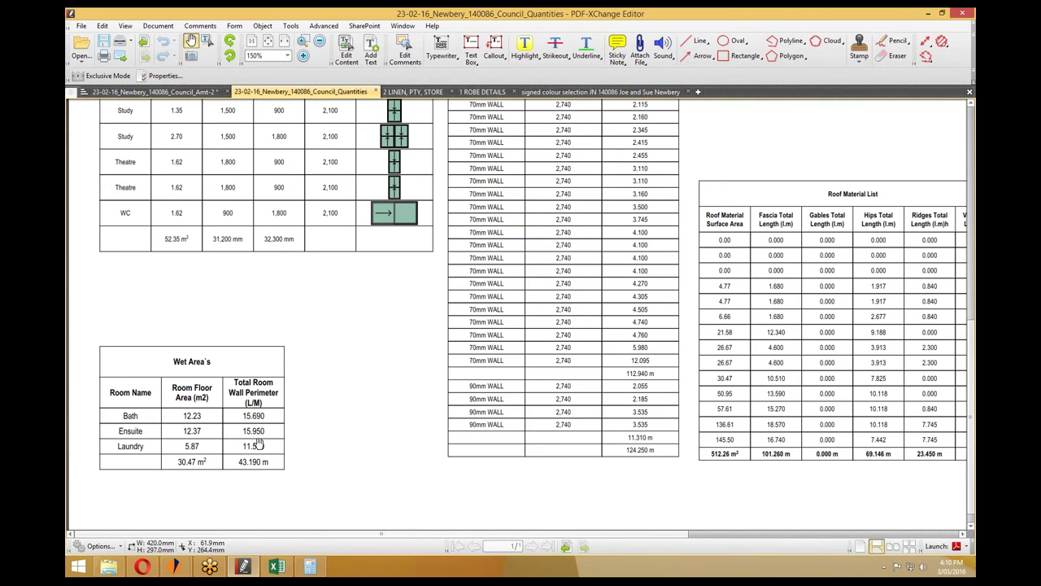
click(276, 567)
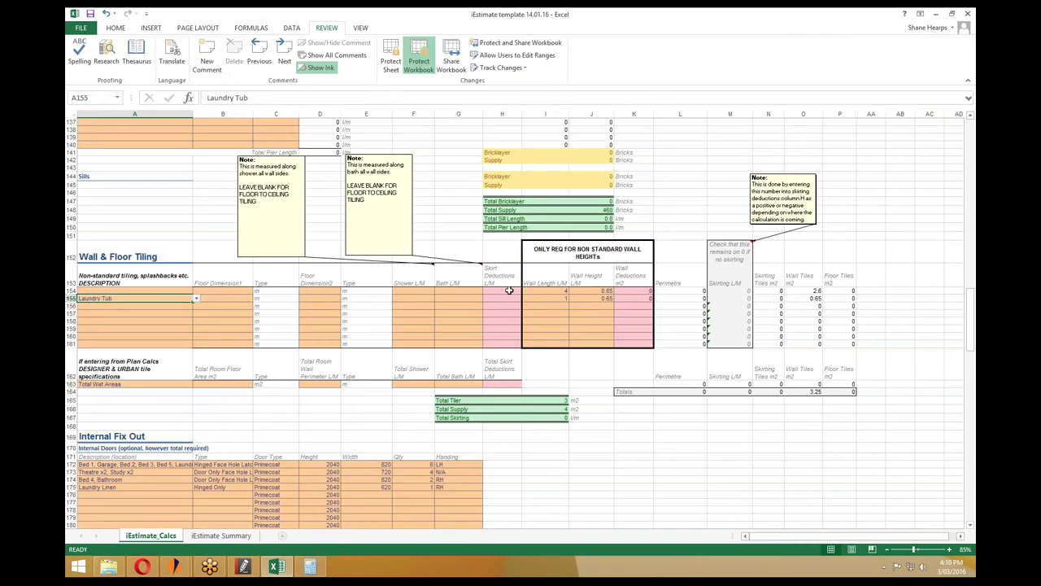
Choose Ensuite from the room list in cell A154.
click(142, 290)
click(197, 291)
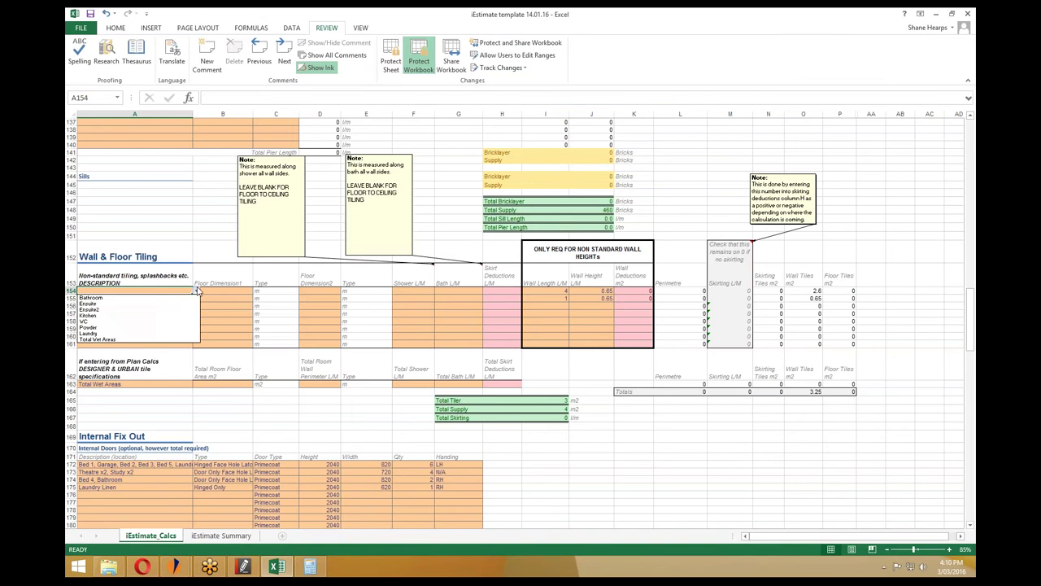
click(106, 307)
key(Tab)
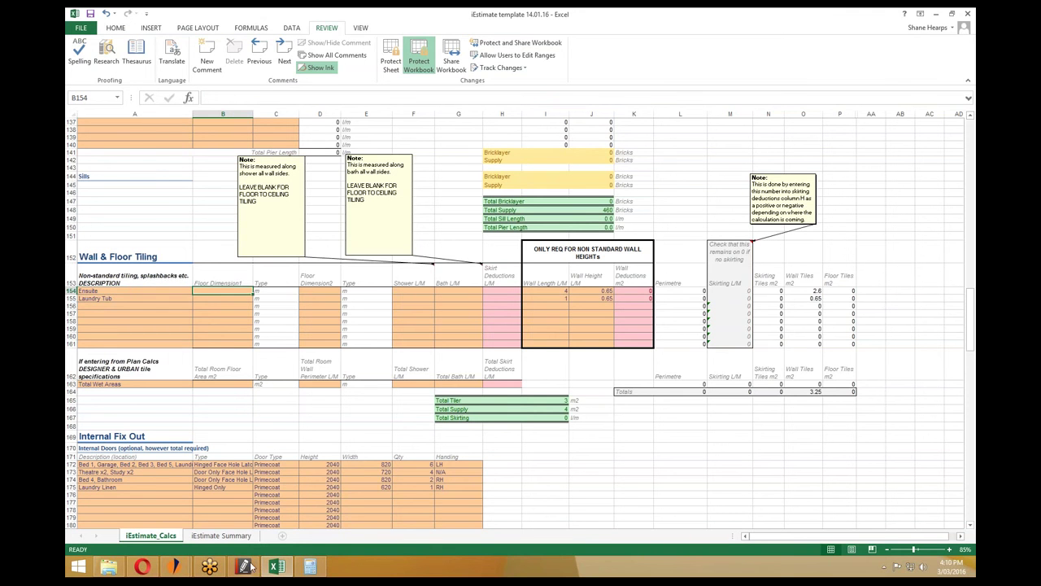
Enter the Ensuite floor area 12.37 in D154 and 1 in B154.
click(236, 504)
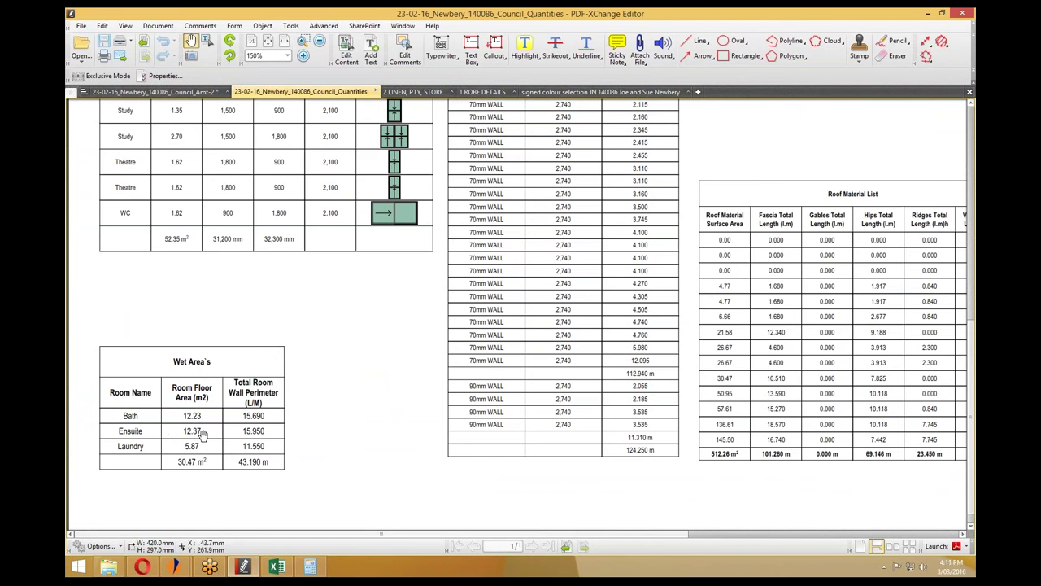
key(alt+Tab)
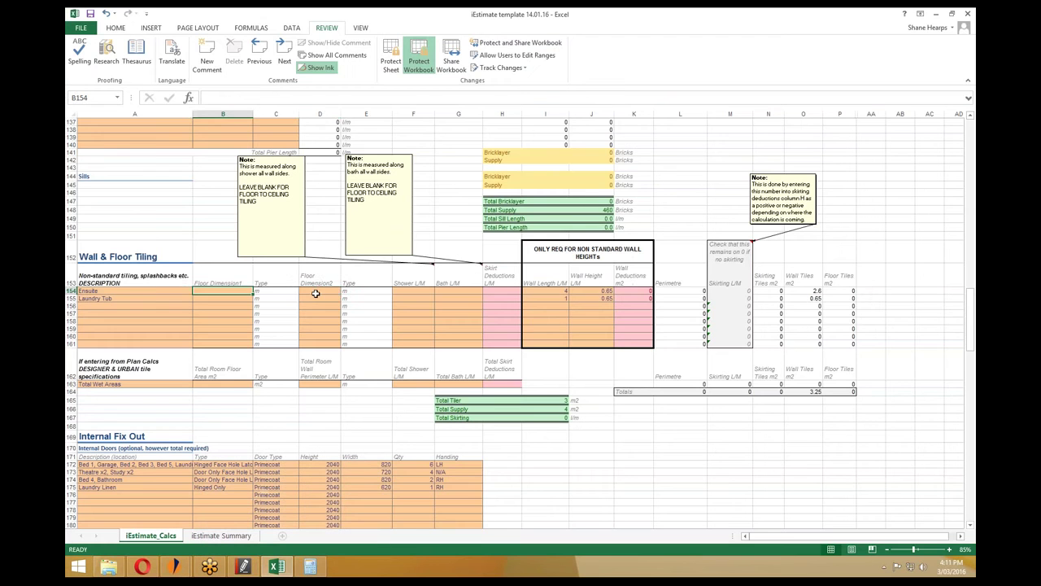
click(319, 289)
text(12.37)
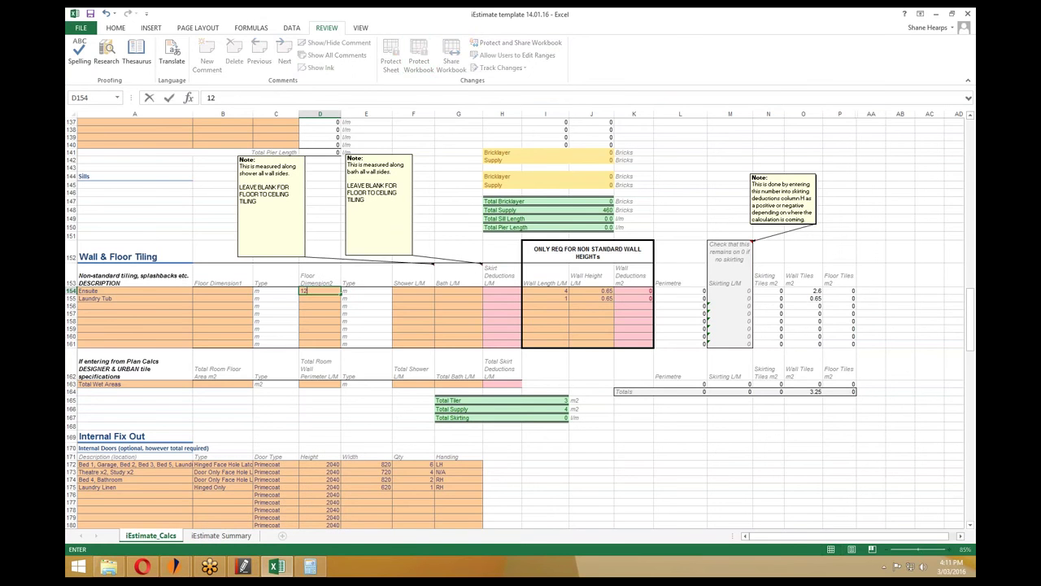
key(Return)
click(238, 290)
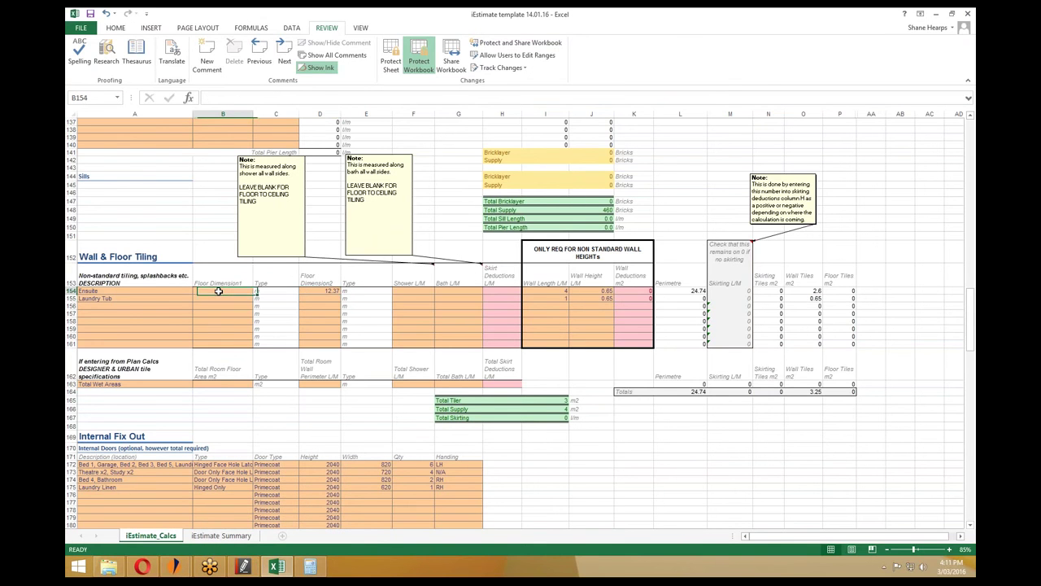
text(1)
key(Return)
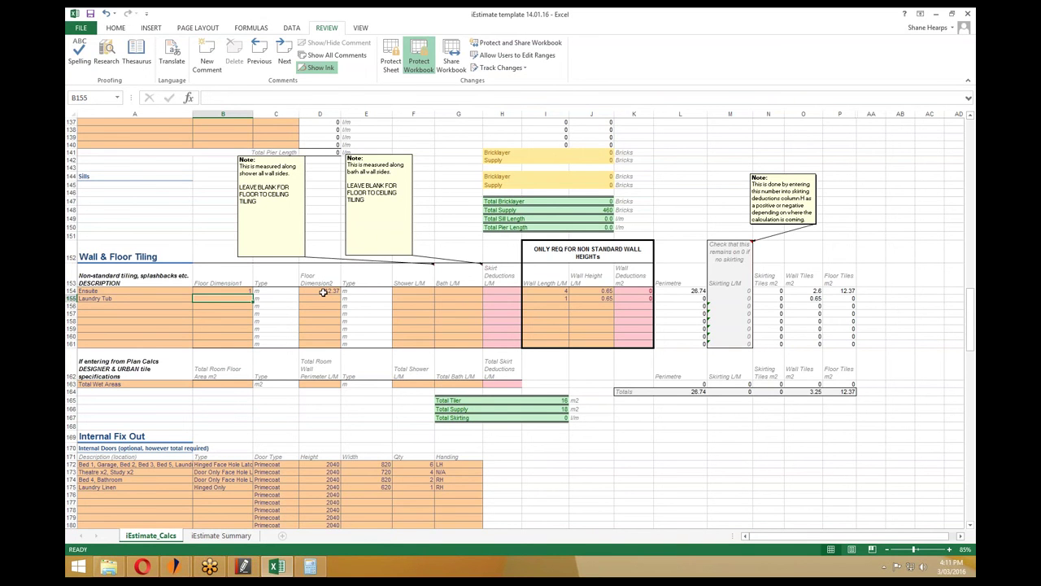
Inspect the Ensuite shower, bath and wall length cells, then bring up the quantities PDF.
click(401, 291)
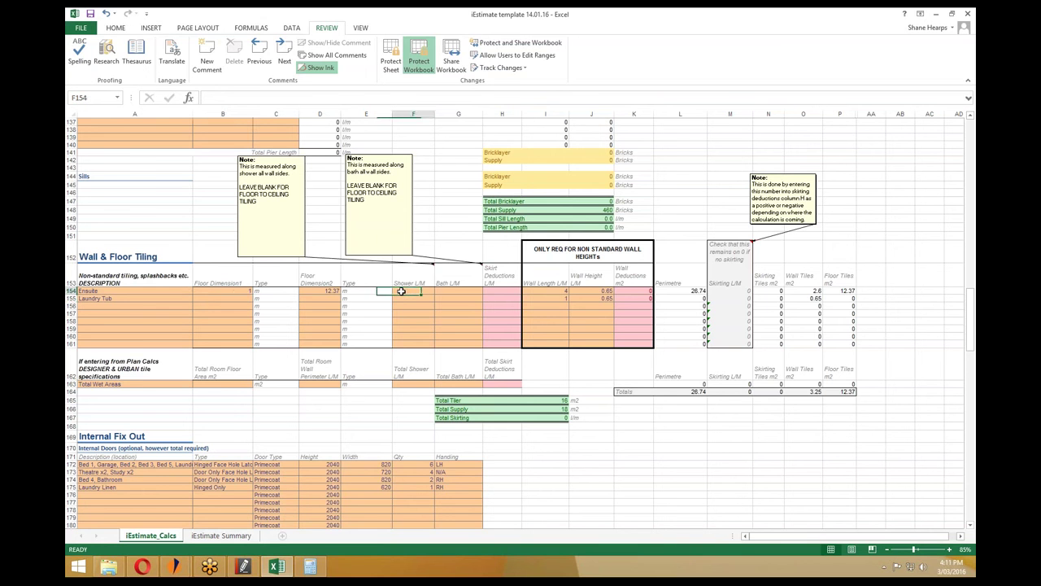
click(447, 290)
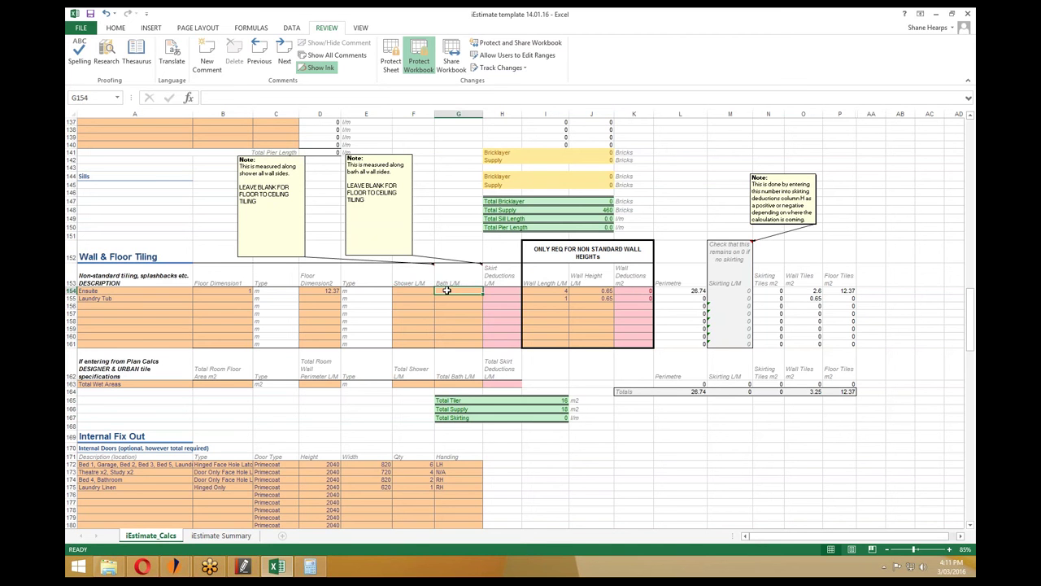
click(418, 292)
click(449, 289)
click(431, 289)
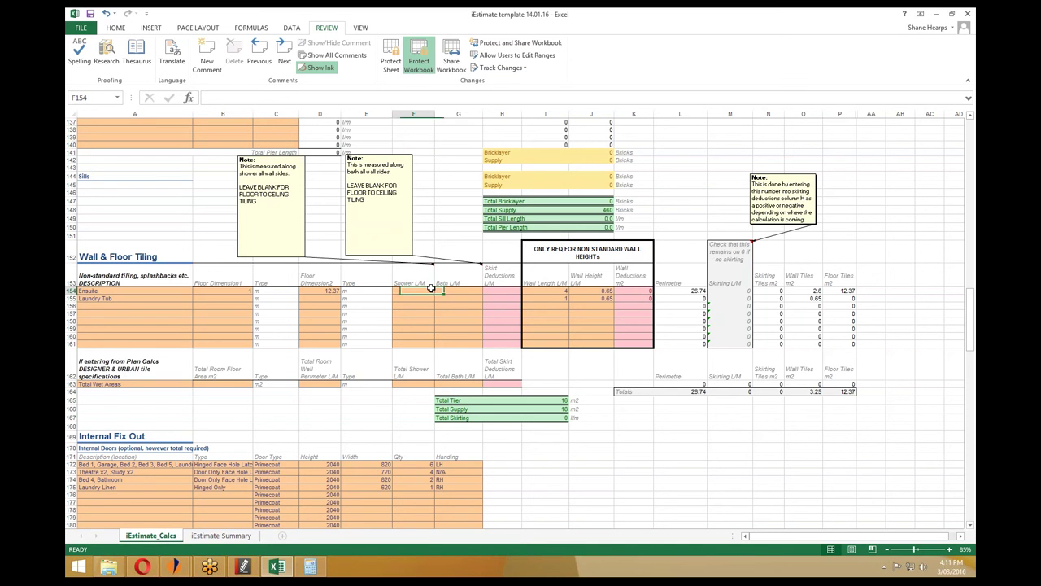
click(462, 291)
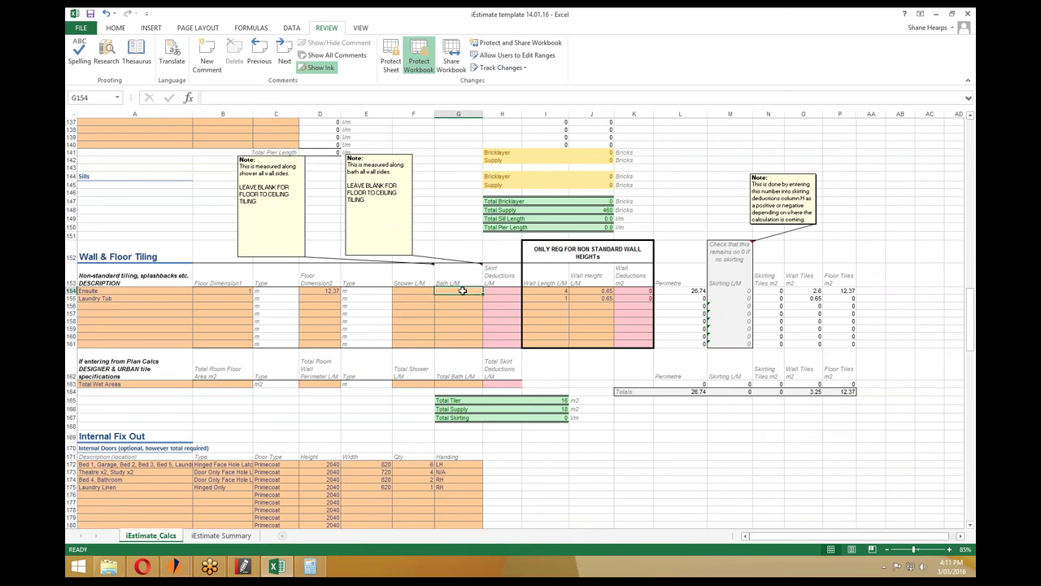
click(537, 290)
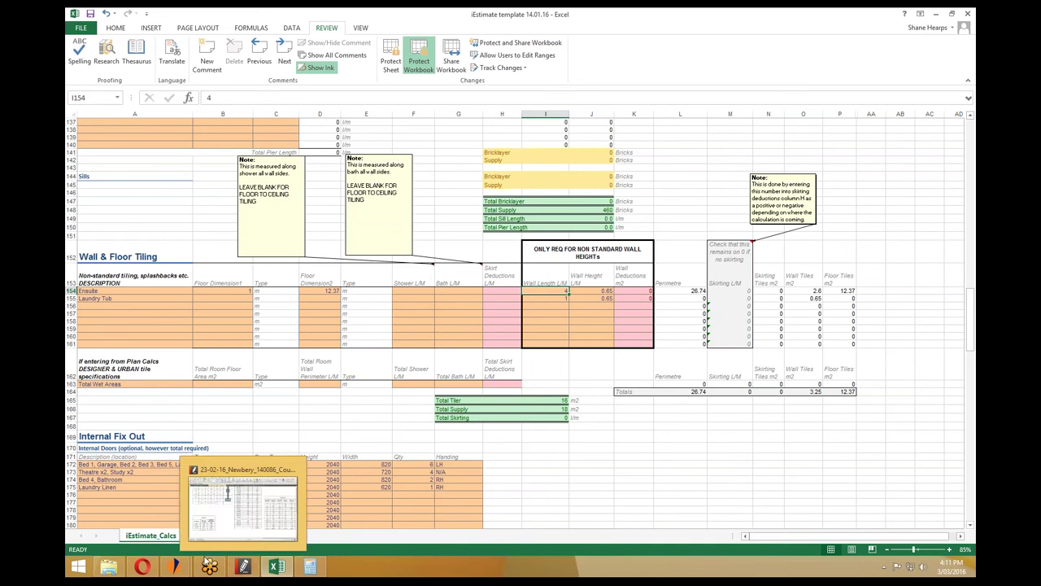
click(255, 572)
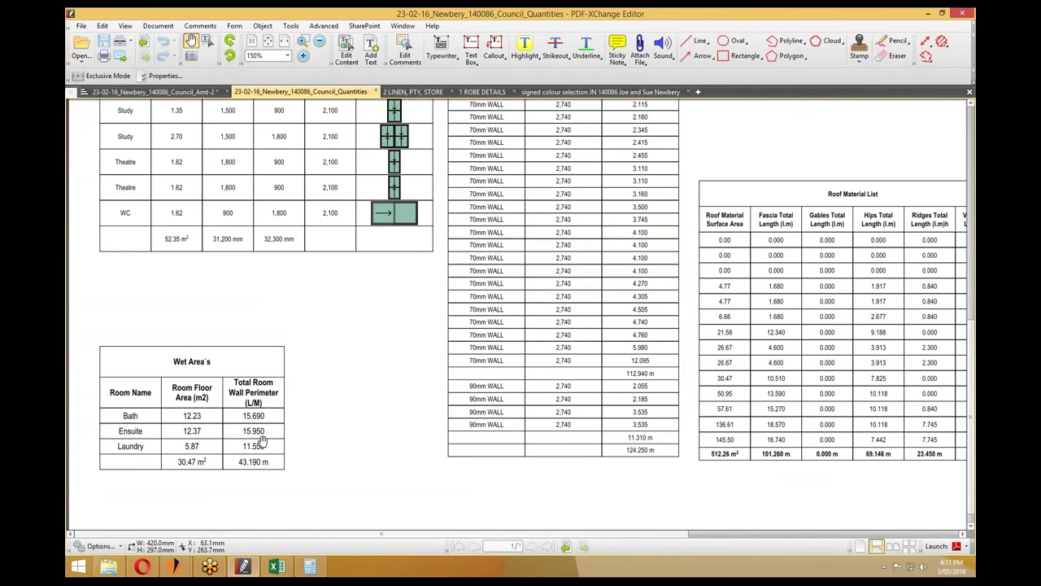
Enter the Ensuite wall length 15.95 in I154 and wall height 2.7 in J154.
click(928, 13)
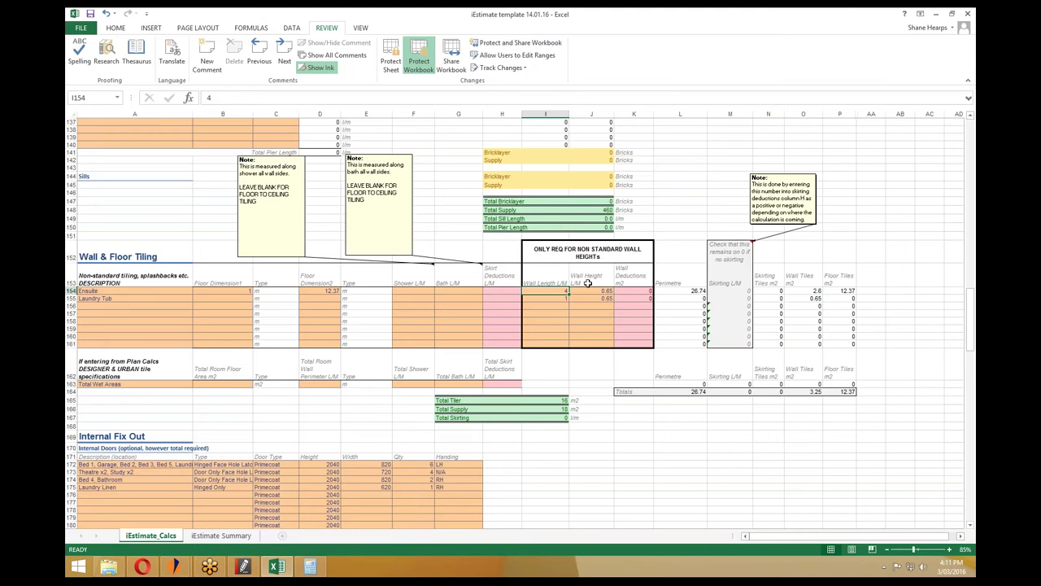
click(550, 296)
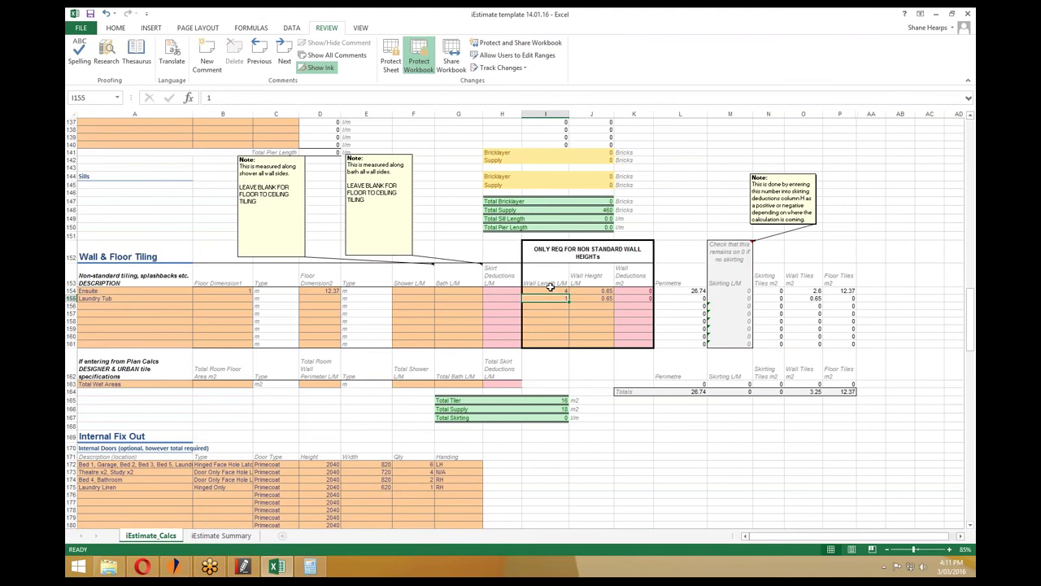
click(549, 290)
text(15.95)
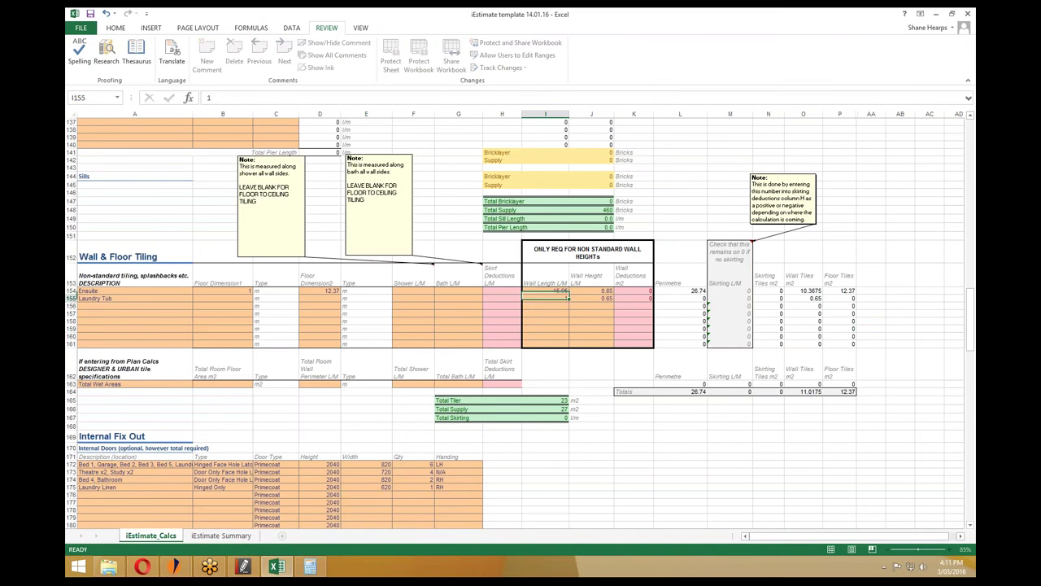
key(Tab)
text(2.7)
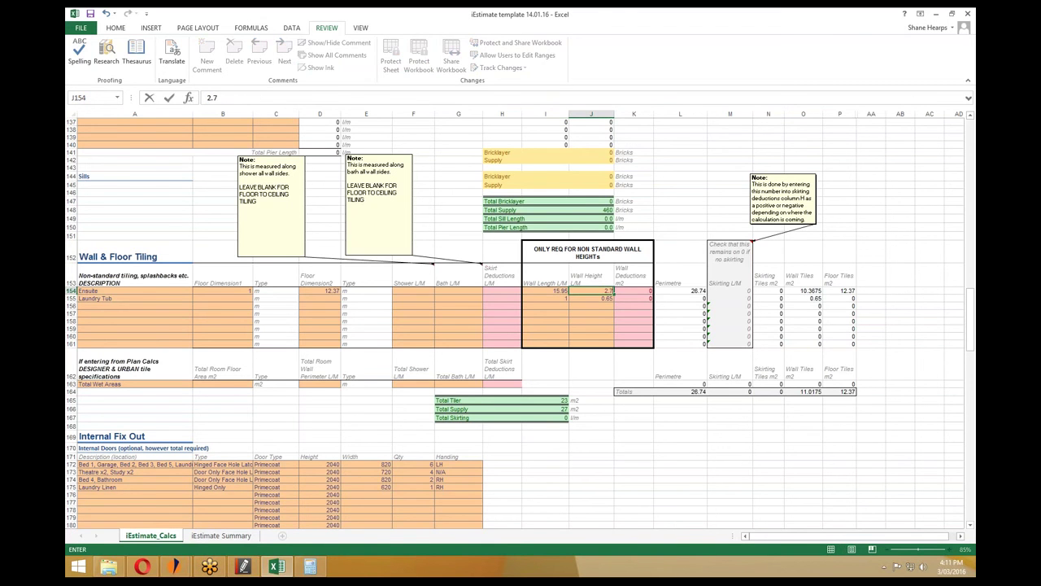
key(Return)
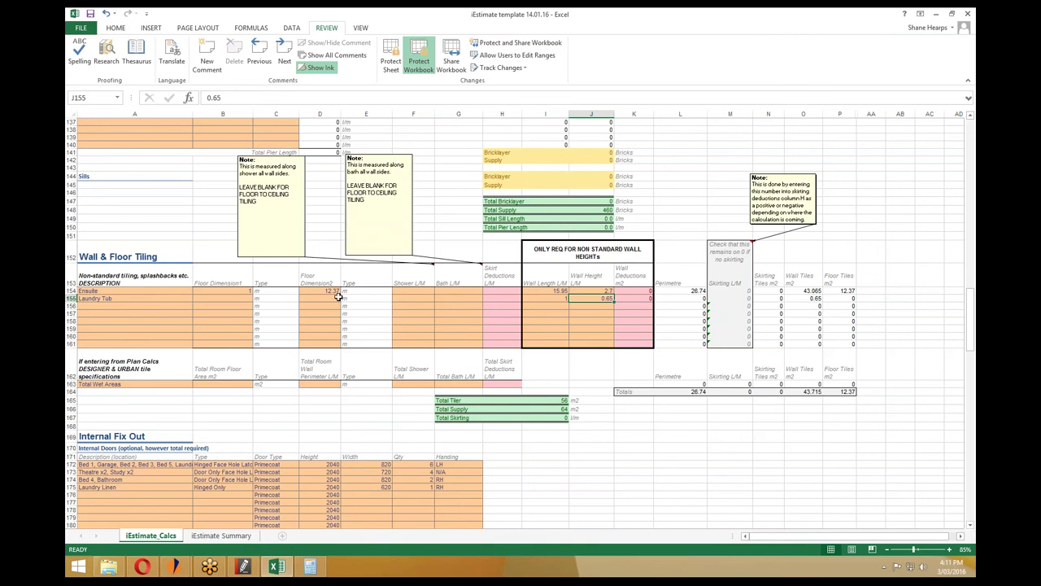
click(243, 566)
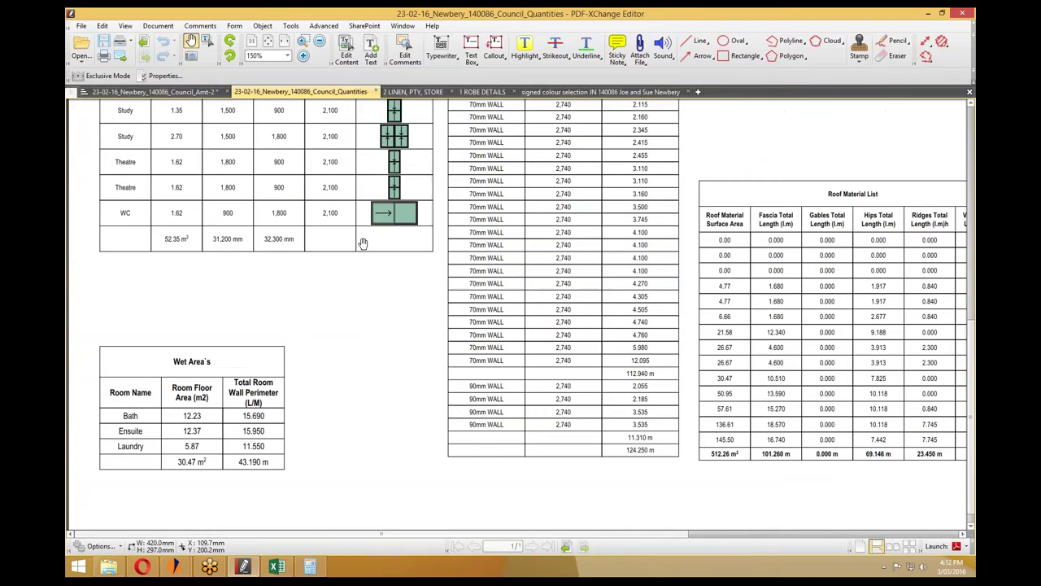
From the Council_Amt-2 floor plan, calculate the 1.82 × 2.1 opening area as 3.822.
click(162, 92)
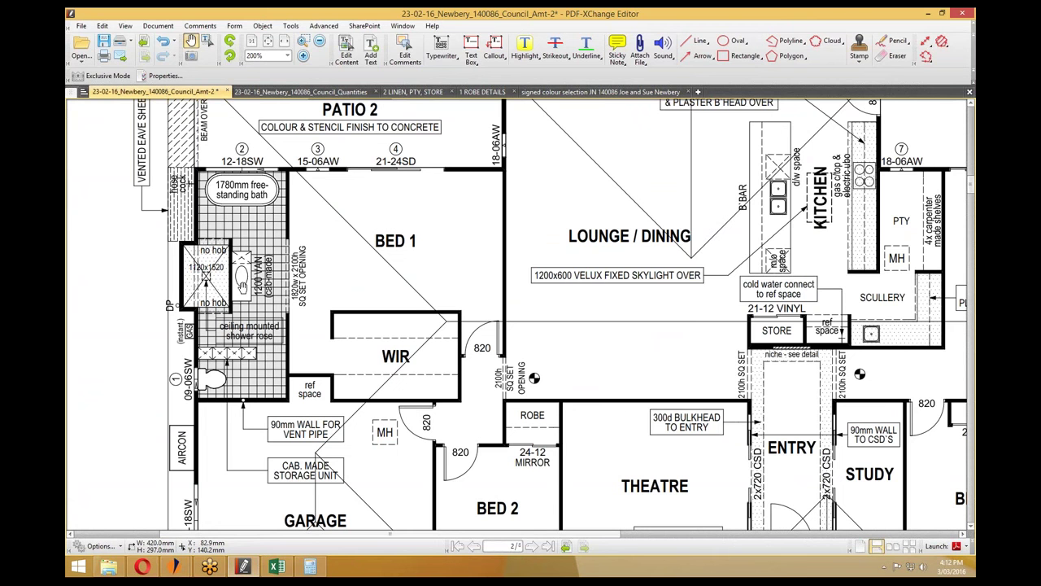
click(310, 566)
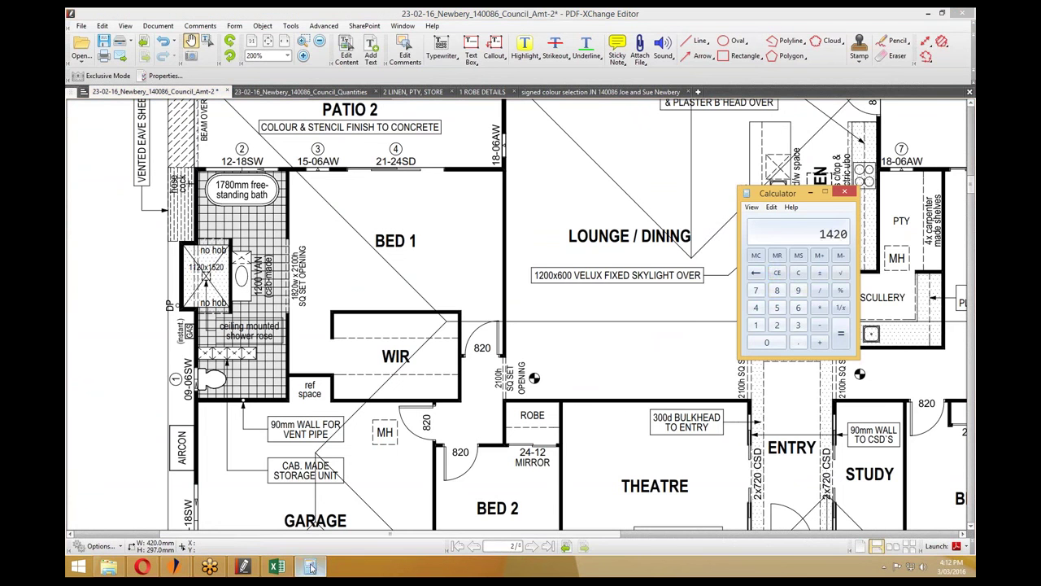
click(781, 274)
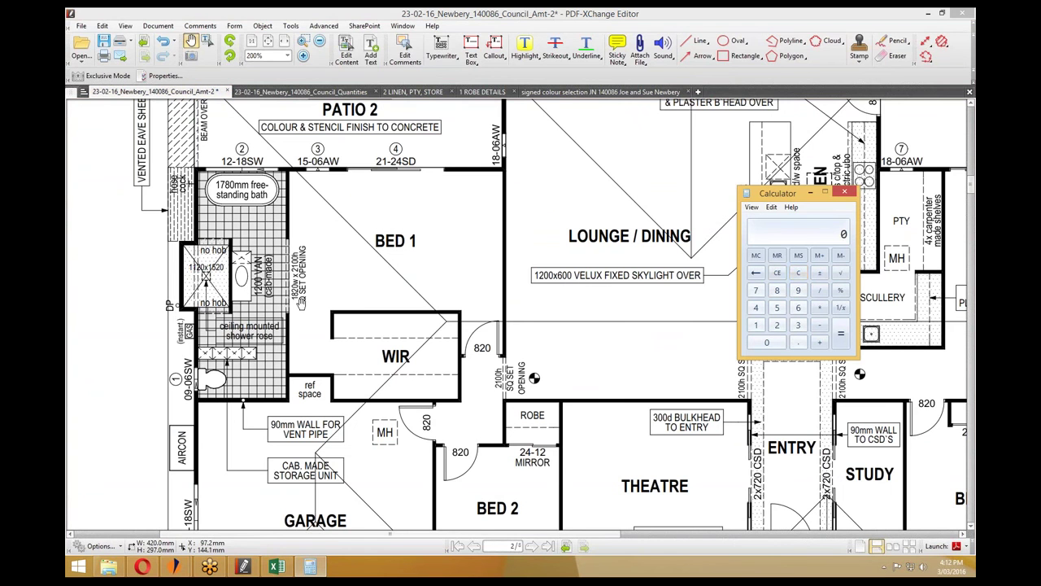
text(1.82)
text(*)
text(2.1)
key(Return)
mouse_move(232, 572)
click(277, 567)
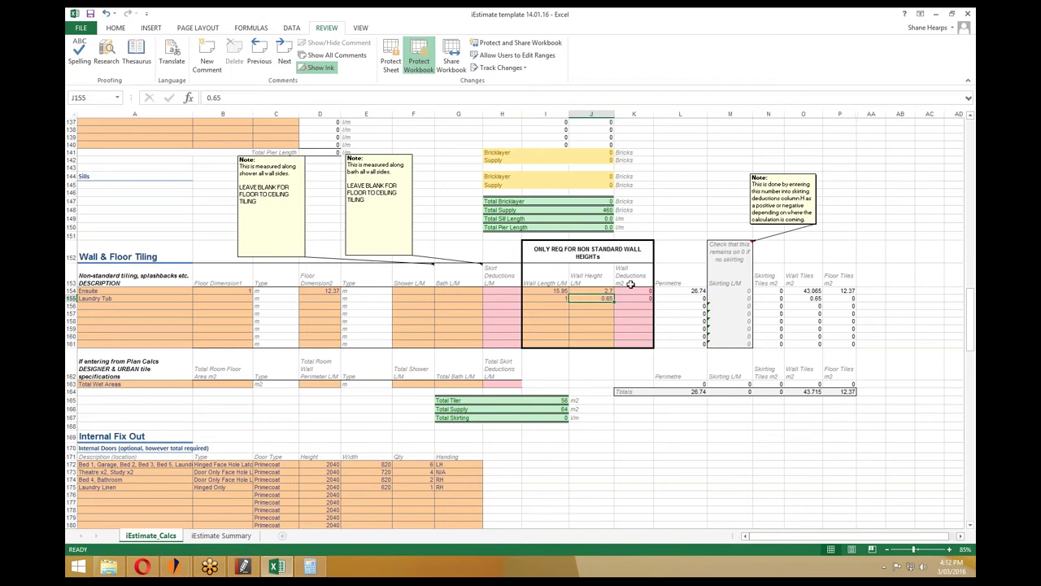
Begin K154's deductions formula as =SUM(3.822+2.16+, computing 1.2 × 1.8 = 2.16 in Calculator.
text(=S)
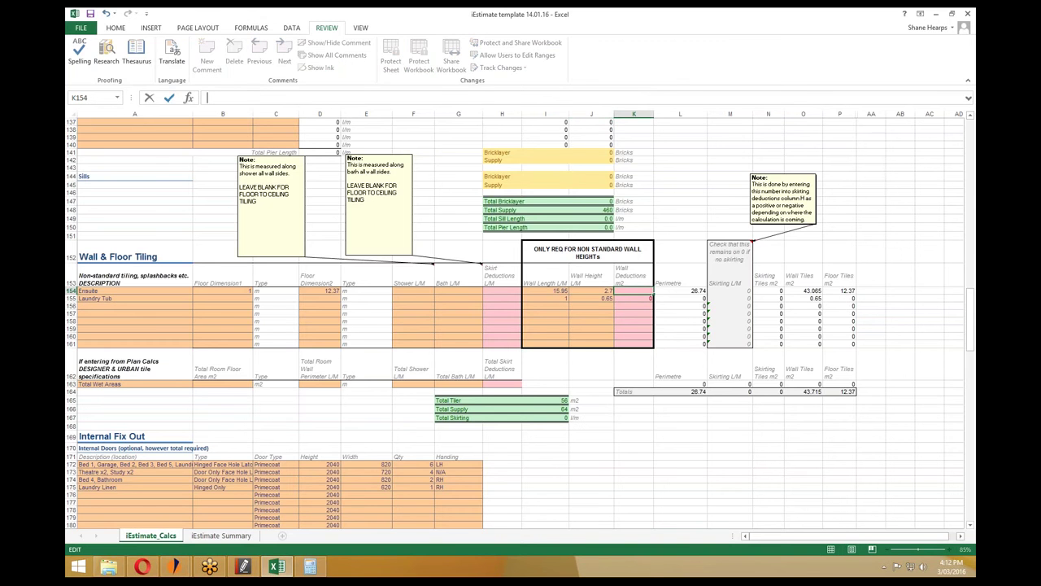
text(UM()
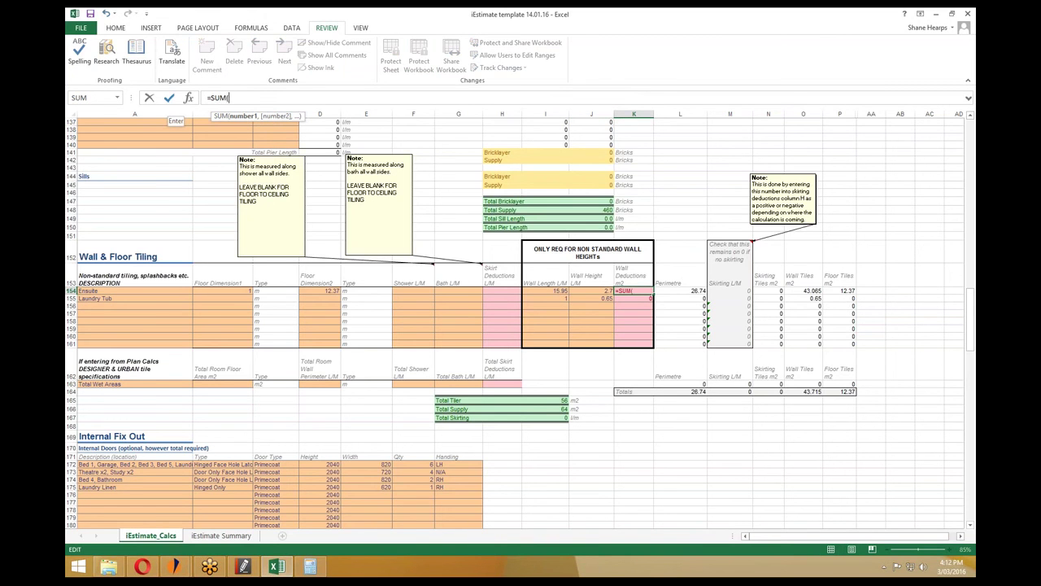
text(3.822+)
click(244, 568)
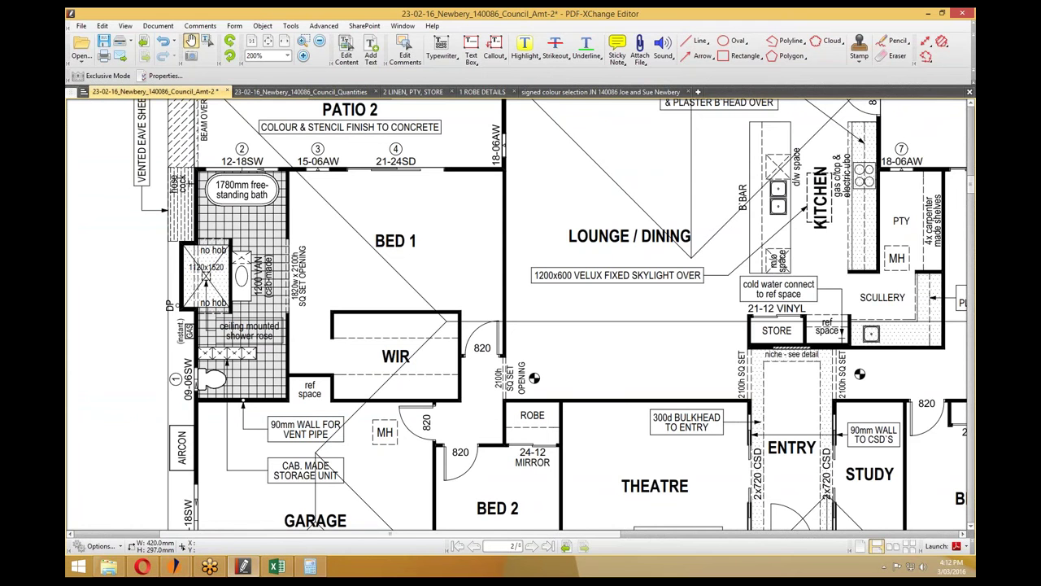
click(310, 567)
click(797, 272)
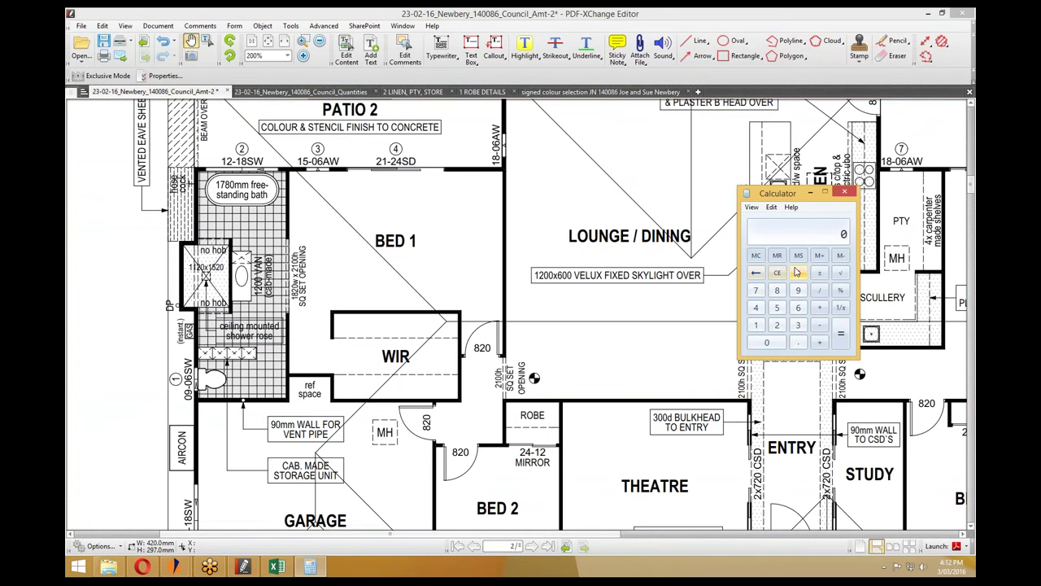
text(1.2*1)
text(.8)
key(Return)
click(277, 567)
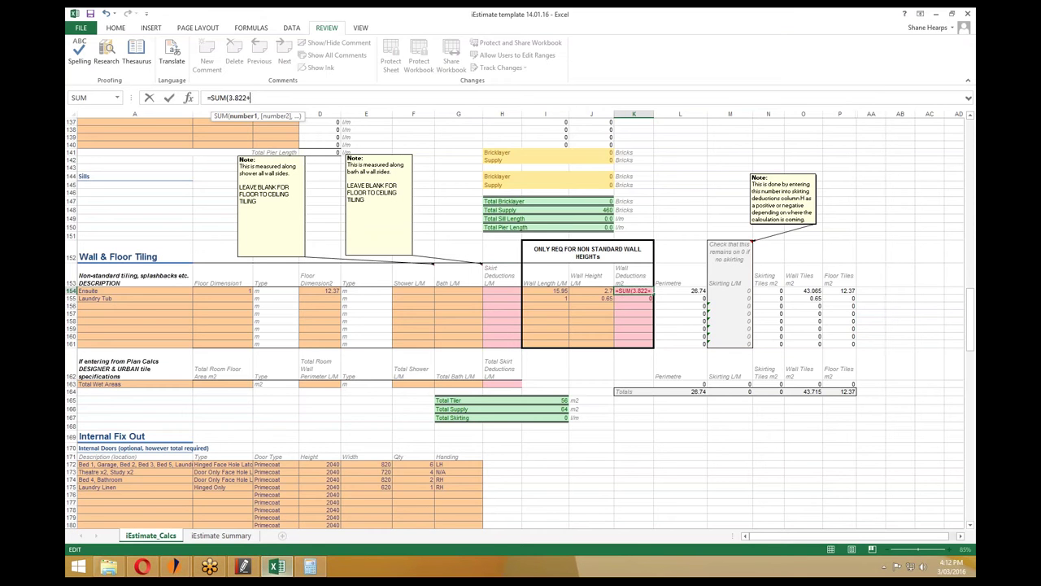
text(2.16+)
click(243, 566)
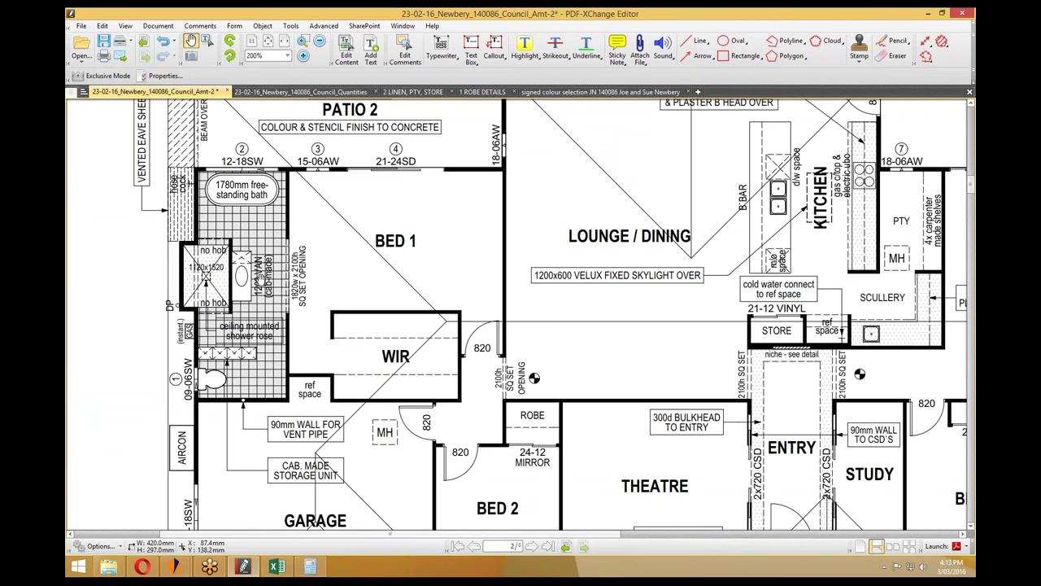
In the Integrity New Homes job, open the Kitchen Drawing and Quote file from Pricing/Products/Quotes.
mouse_move(209, 567)
click(166, 457)
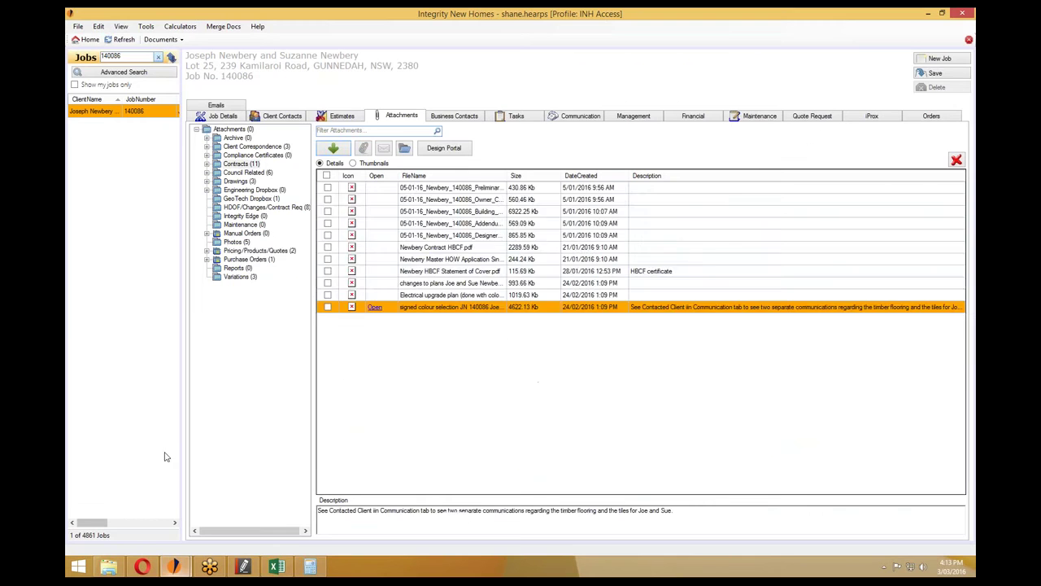
click(259, 251)
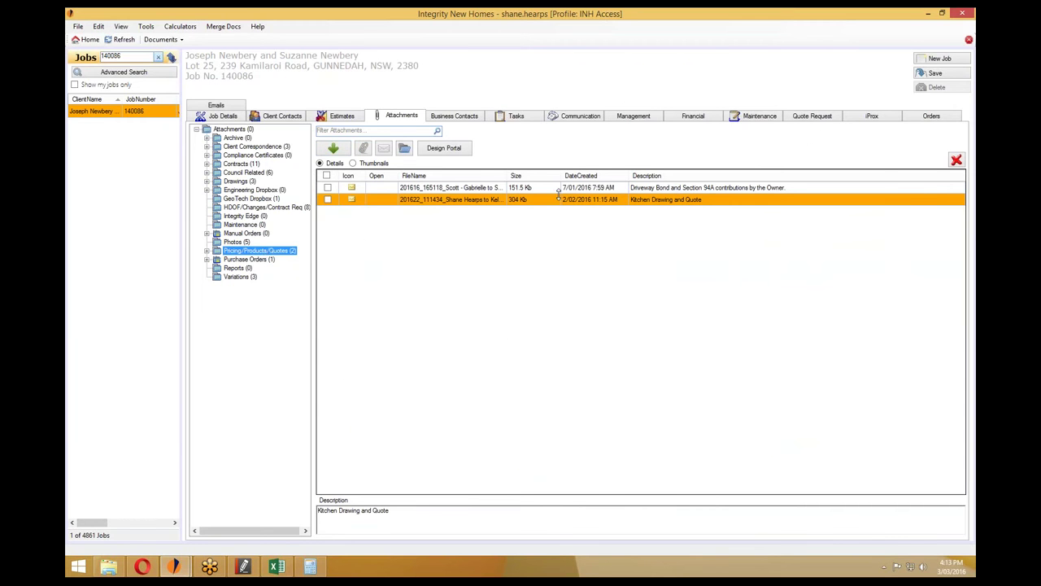
double_click(559, 198)
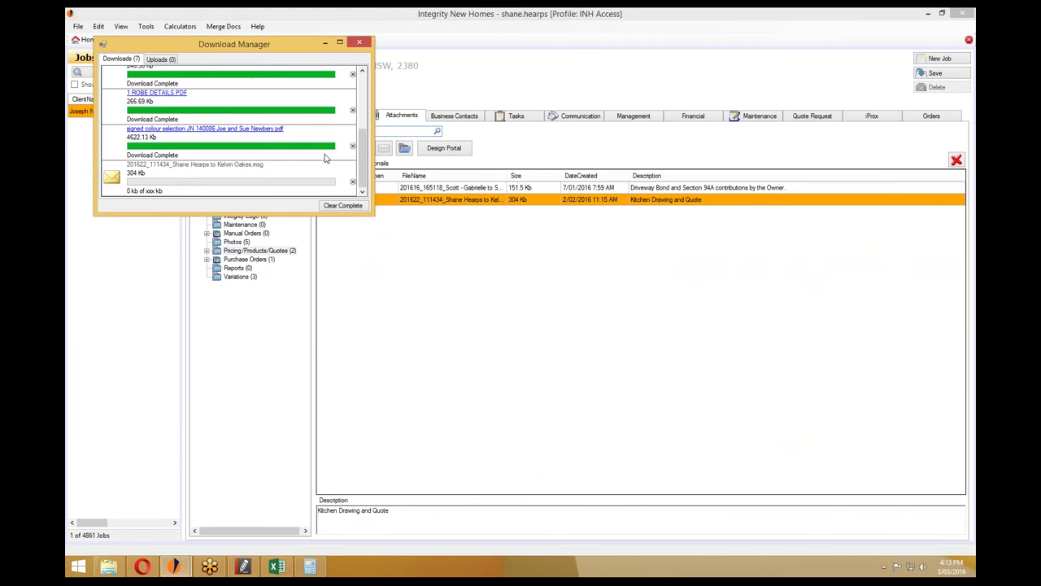
click(360, 42)
click(244, 566)
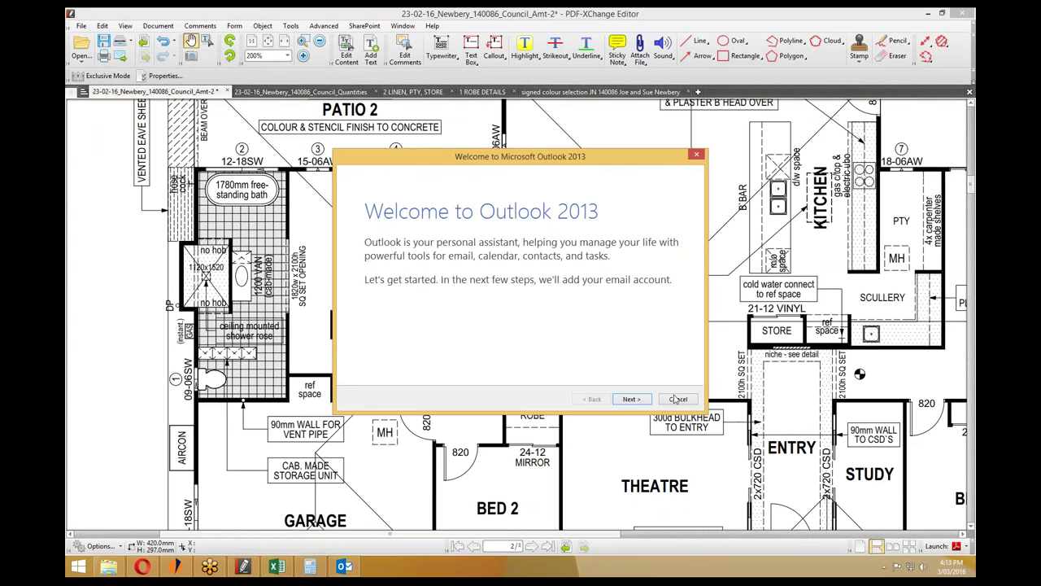
Cancel and exit the Outlook 2013 welcome wizard, back to the Integrity New Homes attachments.
click(677, 399)
click(568, 326)
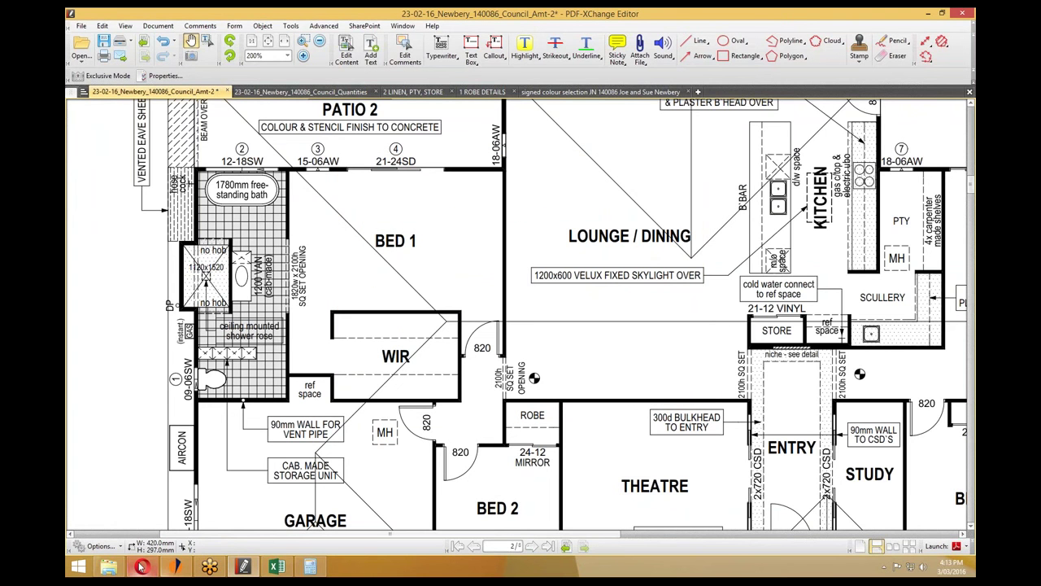
mouse_move(140, 568)
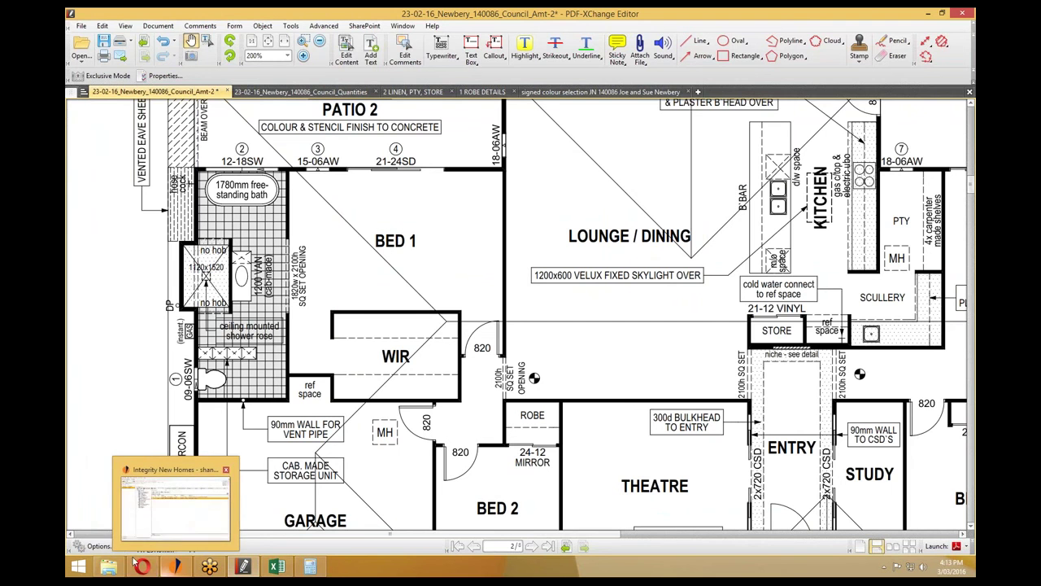
click(174, 522)
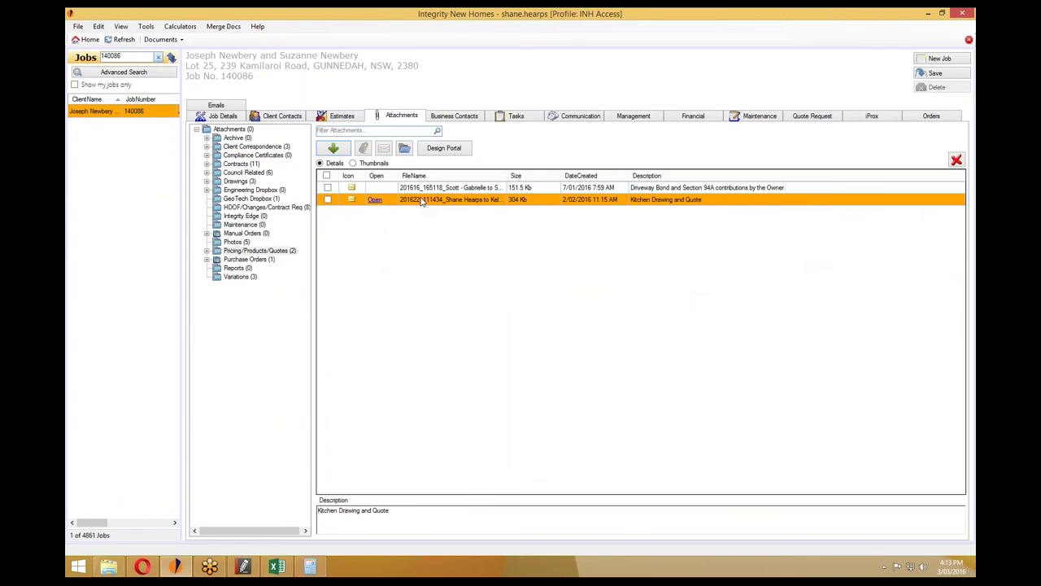
Launch Calculator with Win+R calc and compute (0.5 + 0.9) × 1.2 = 1.68.
key(super+r)
key(Return)
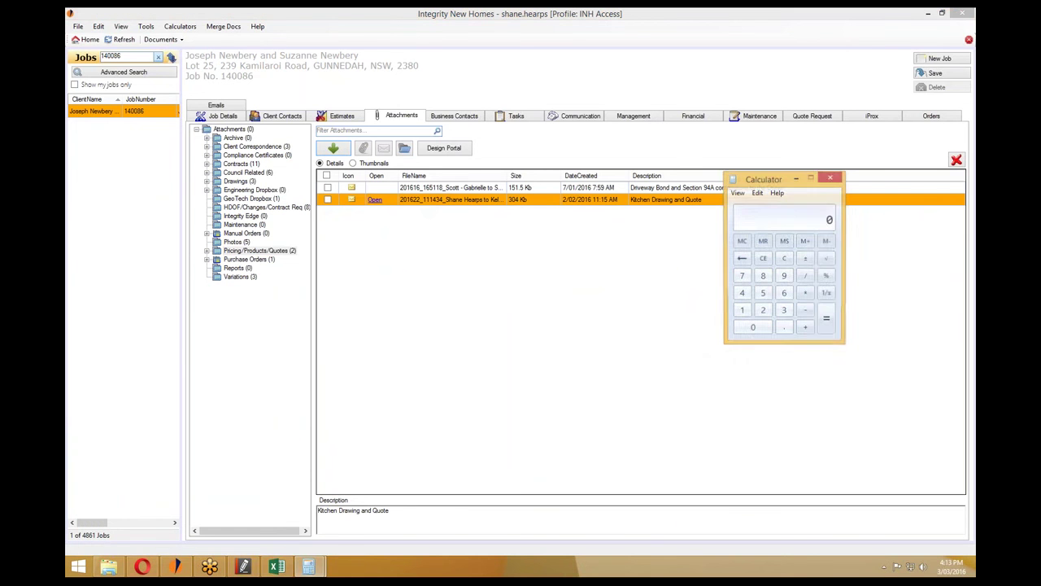
text(0.5)
text(0.9)
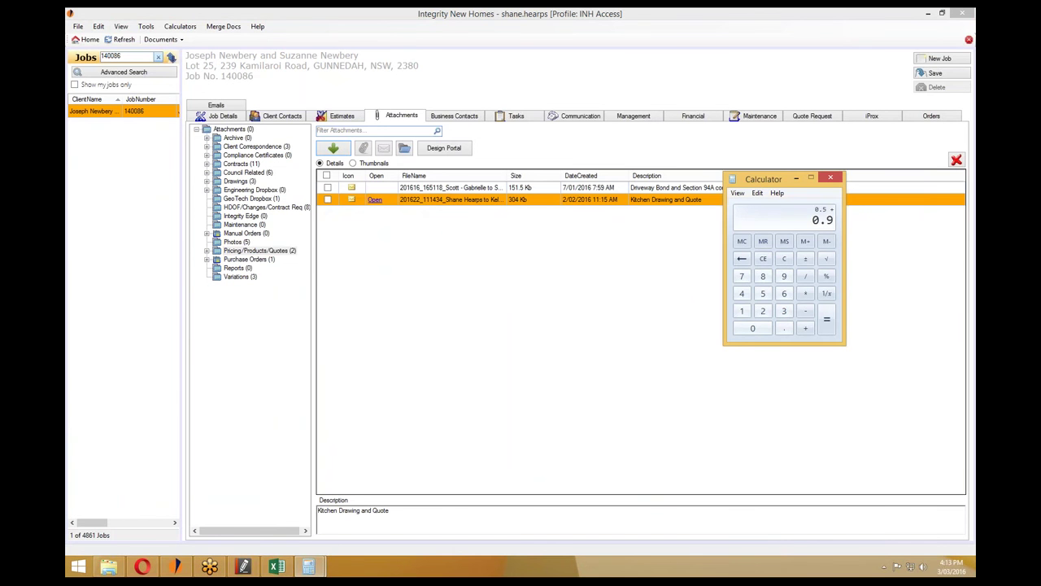
key(Return)
click(243, 566)
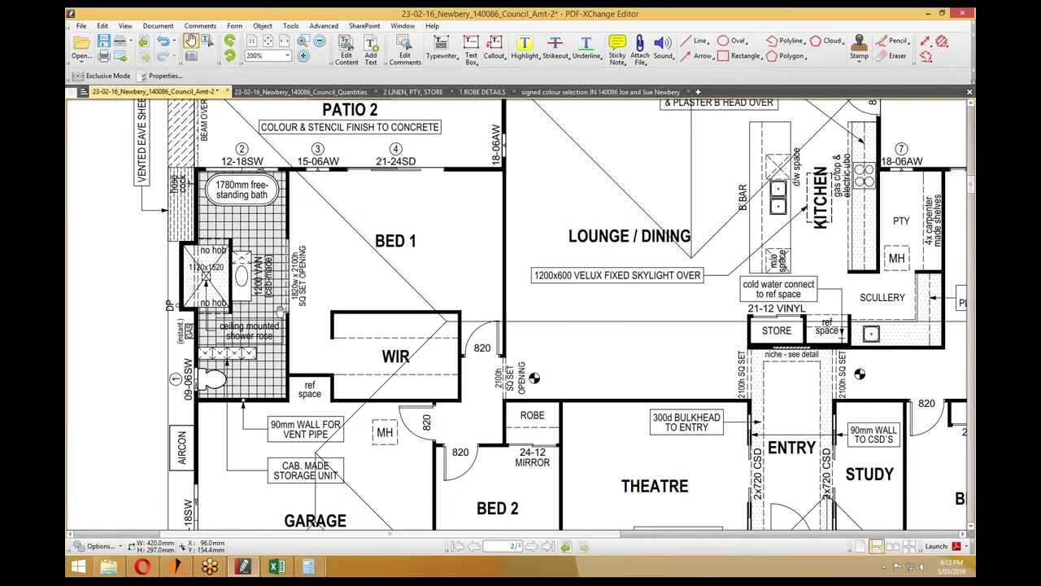
click(928, 13)
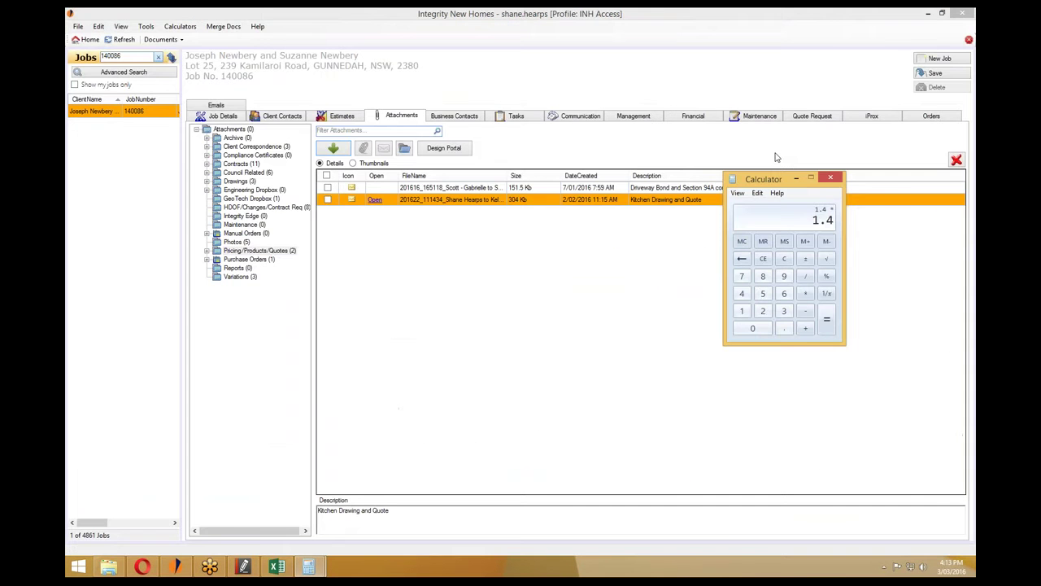
key(Return)
Finish K154 as =SUM(3.822+2.16+1.68), making the Ensuite wall deductions 7.662.
click(277, 566)
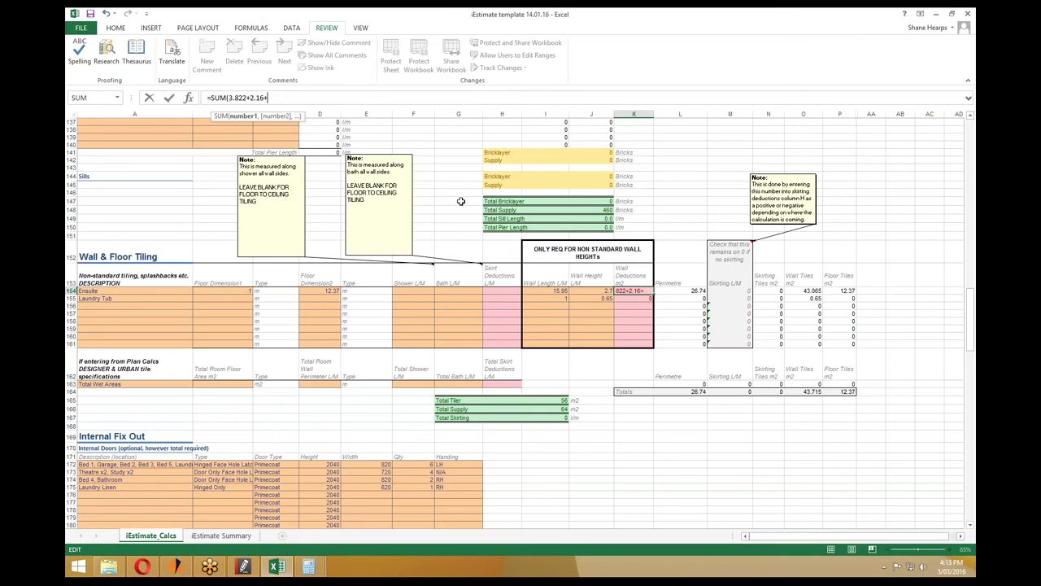
text(68)
key(Return)
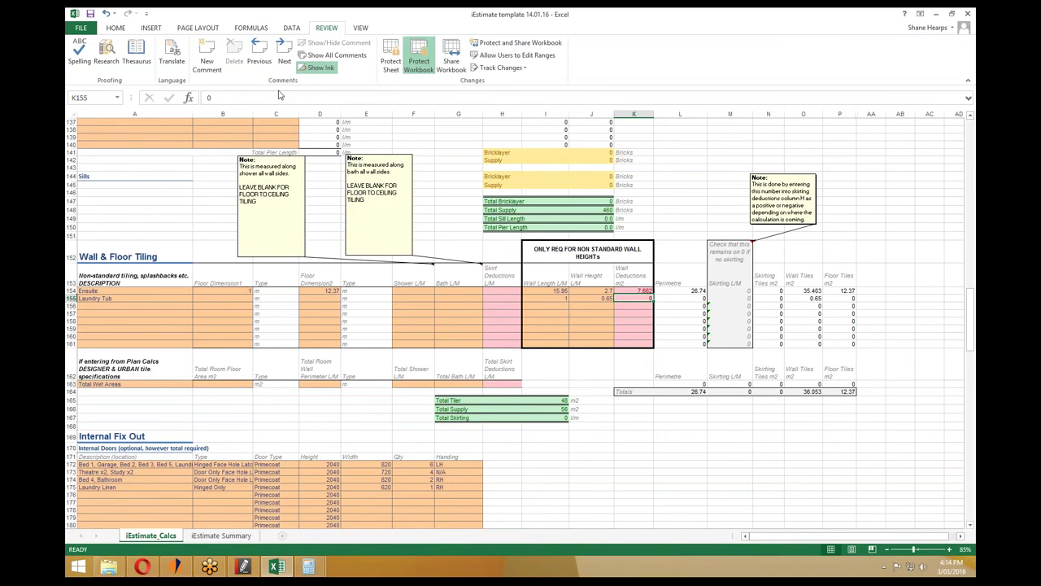
click(627, 290)
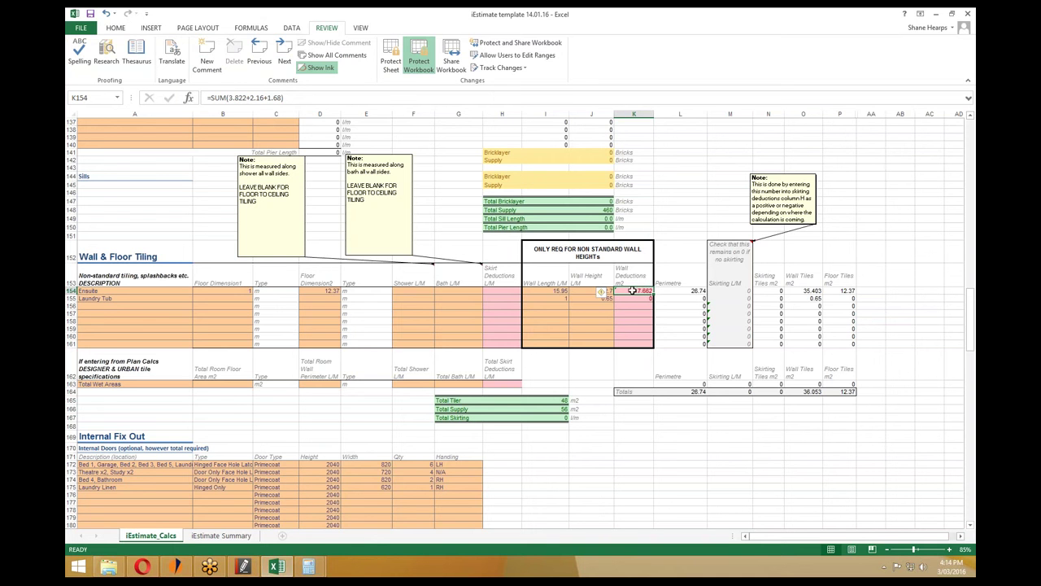
click(243, 567)
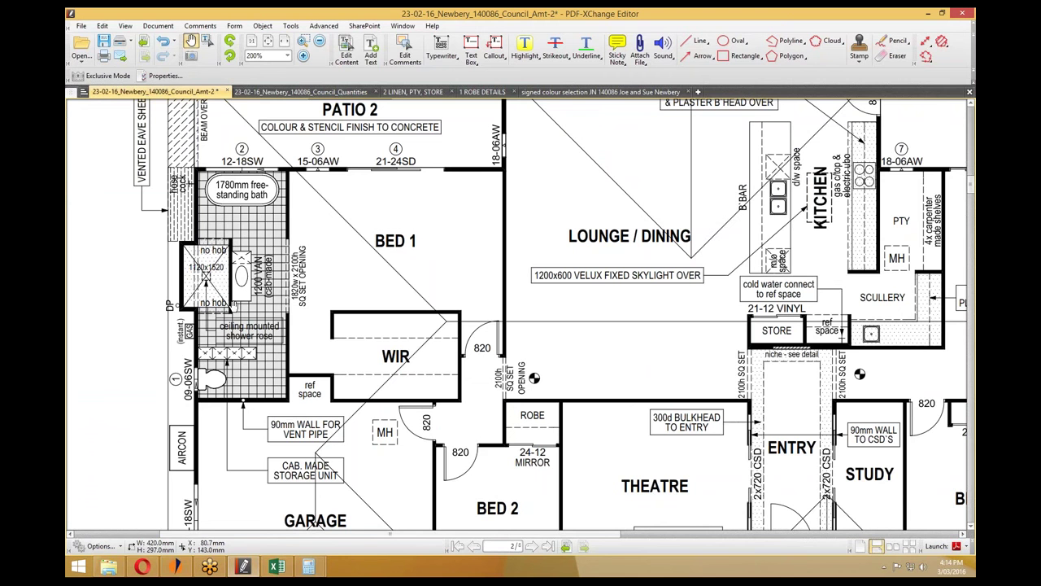
Trace the bathroom beside Bed 1 with the Perimeter tool, measuring 19.27 m.
scroll(231, 263, up, 1)
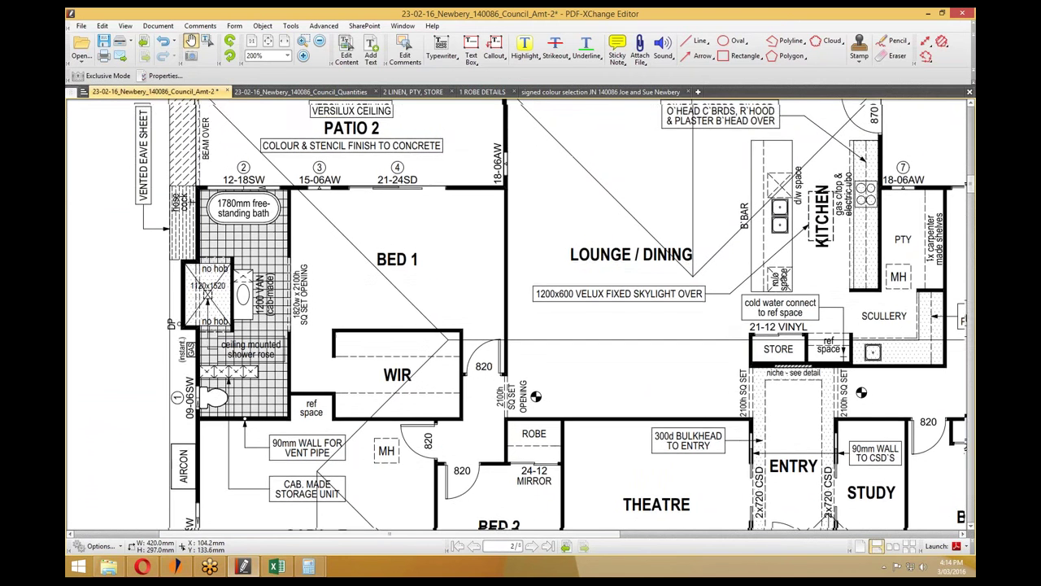
click(925, 56)
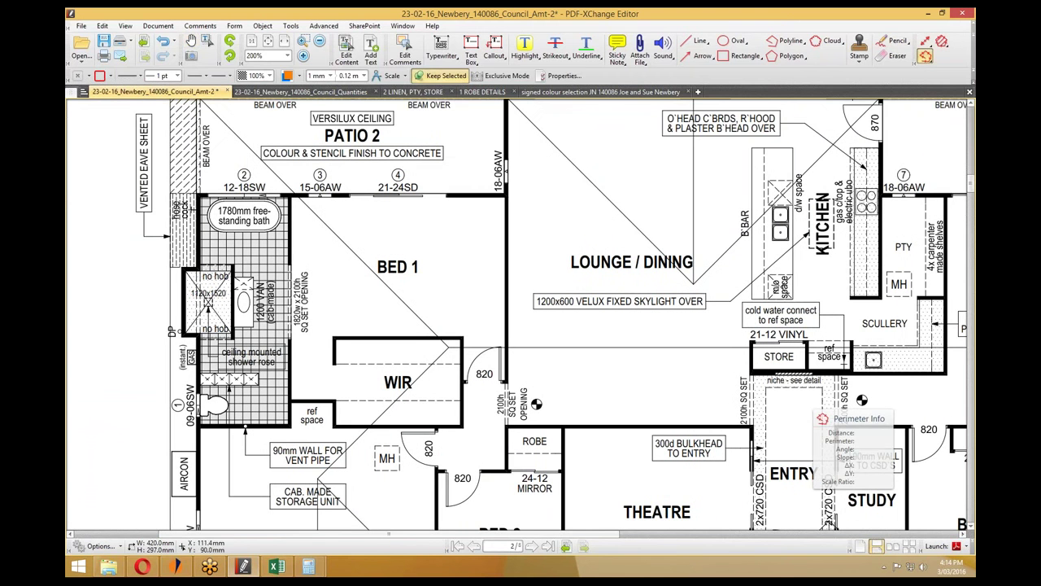
click(287, 423)
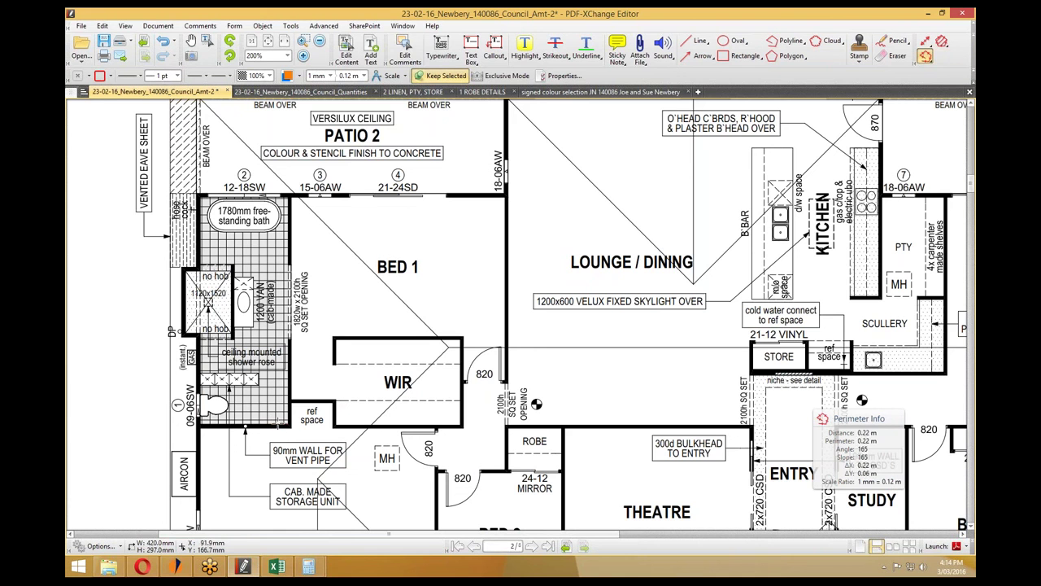
click(201, 423)
click(201, 331)
click(186, 331)
click(187, 268)
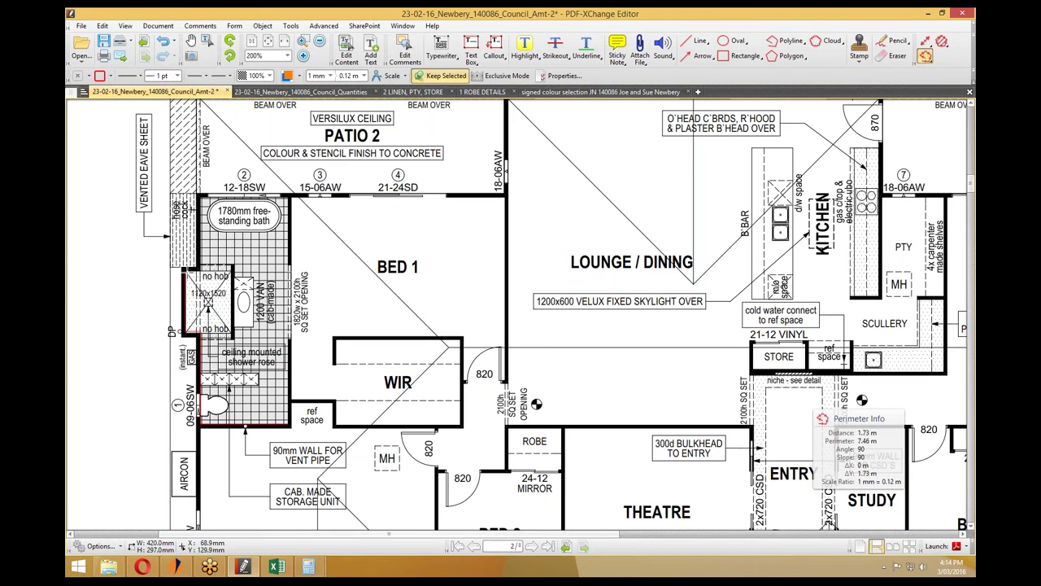
click(201, 268)
click(201, 197)
click(290, 197)
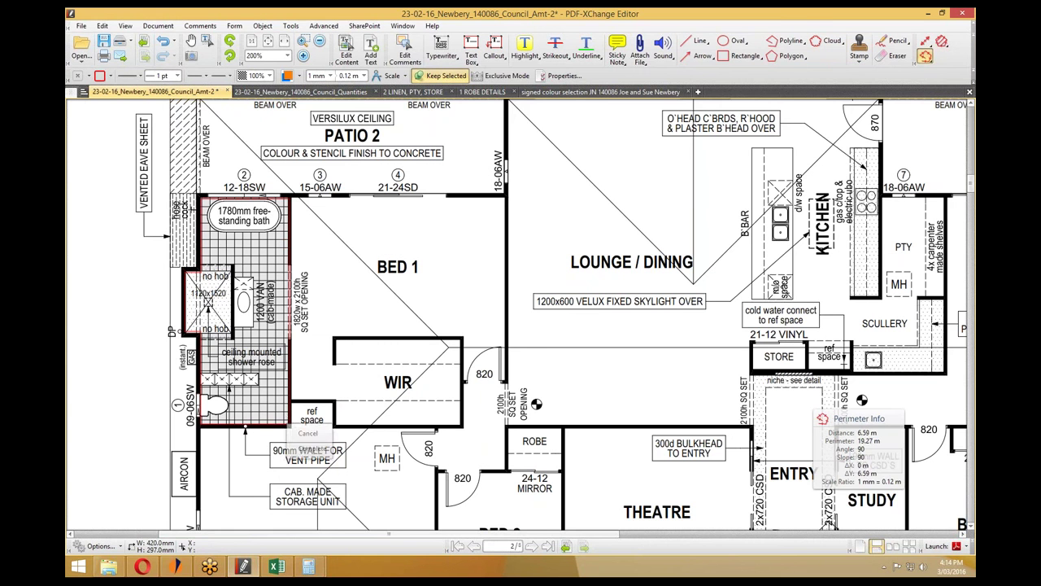
right_click(291, 424)
click(290, 402)
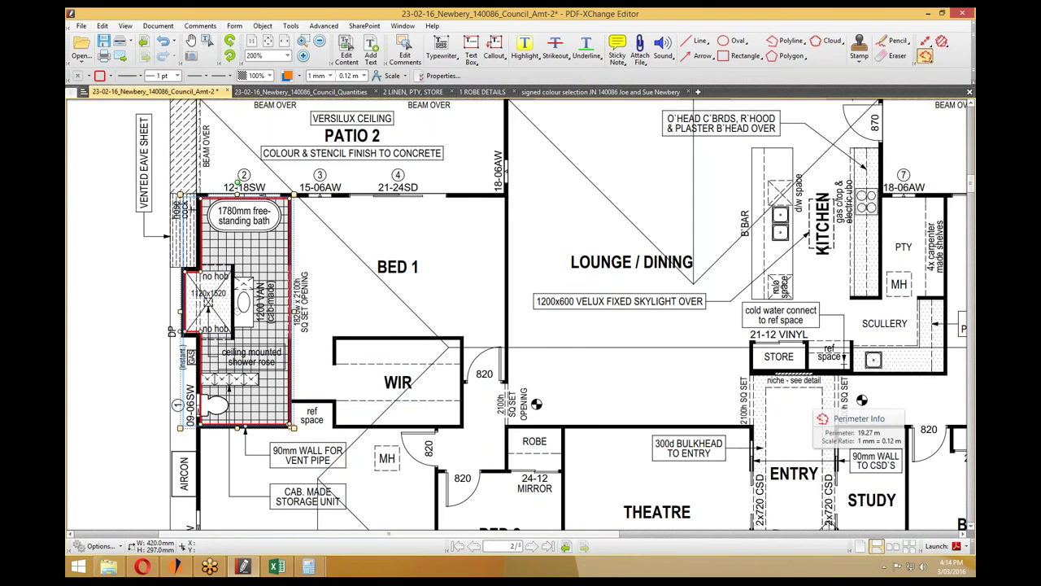
click(338, 92)
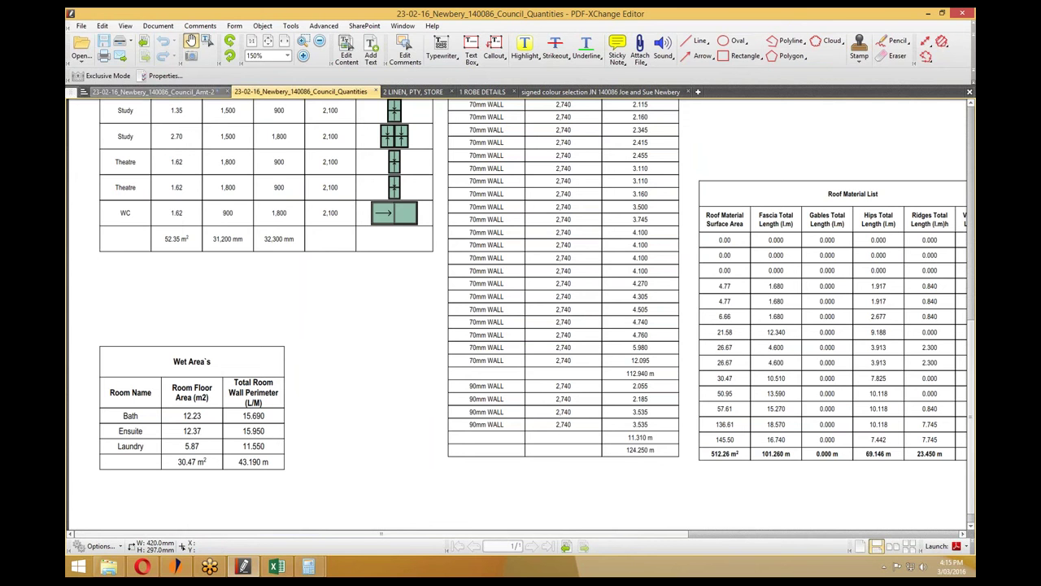
Change the floor plan measurement scale to 1 mm = 0.1 m.
click(185, 92)
scroll(307, 357, down, 6)
scroll(307, 358, down, 2)
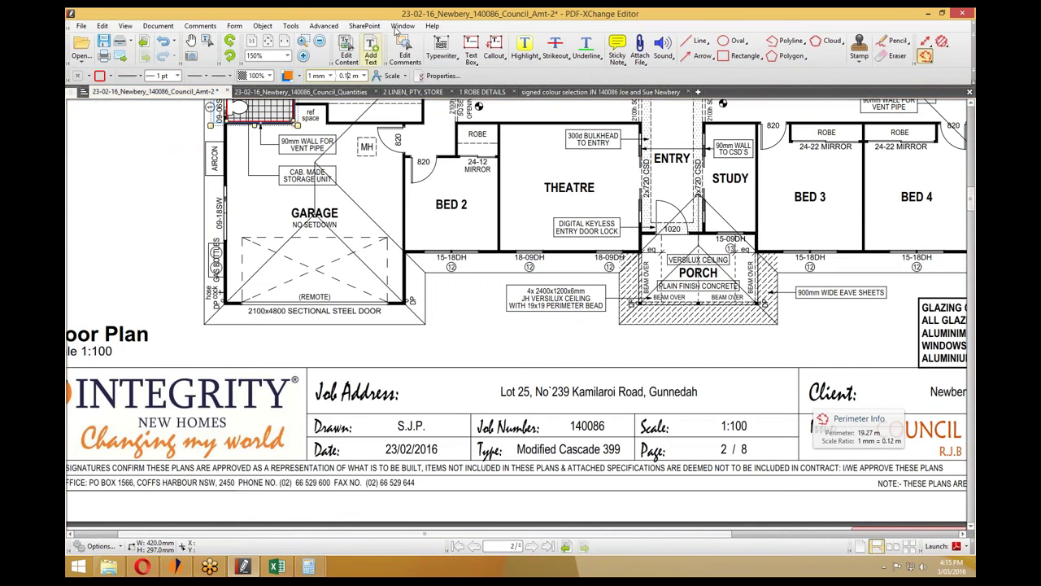
key(Return)
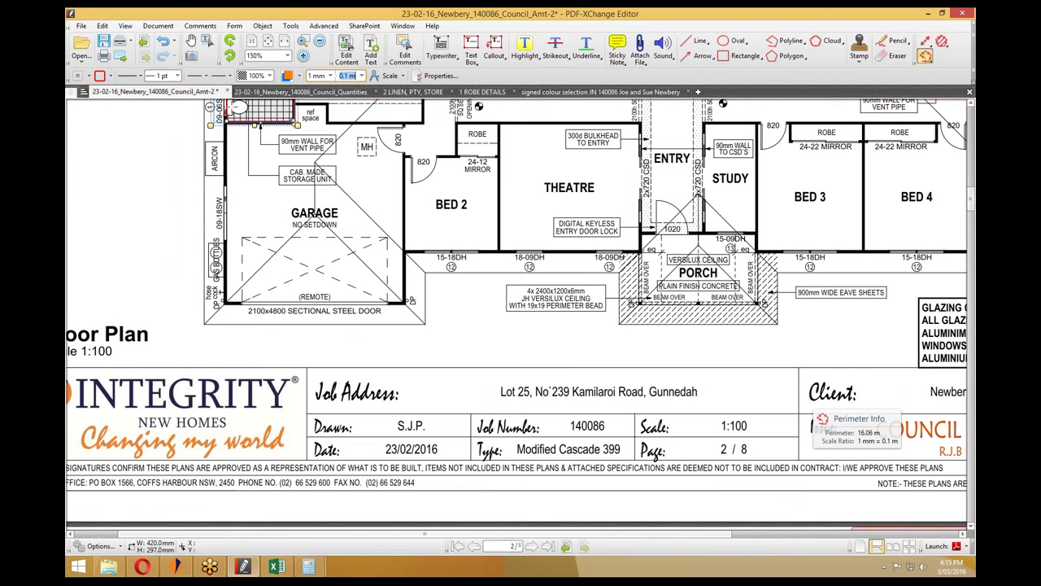
Compare against the quantities document and check the corrected 16.06 m perimeter on the plan.
click(277, 92)
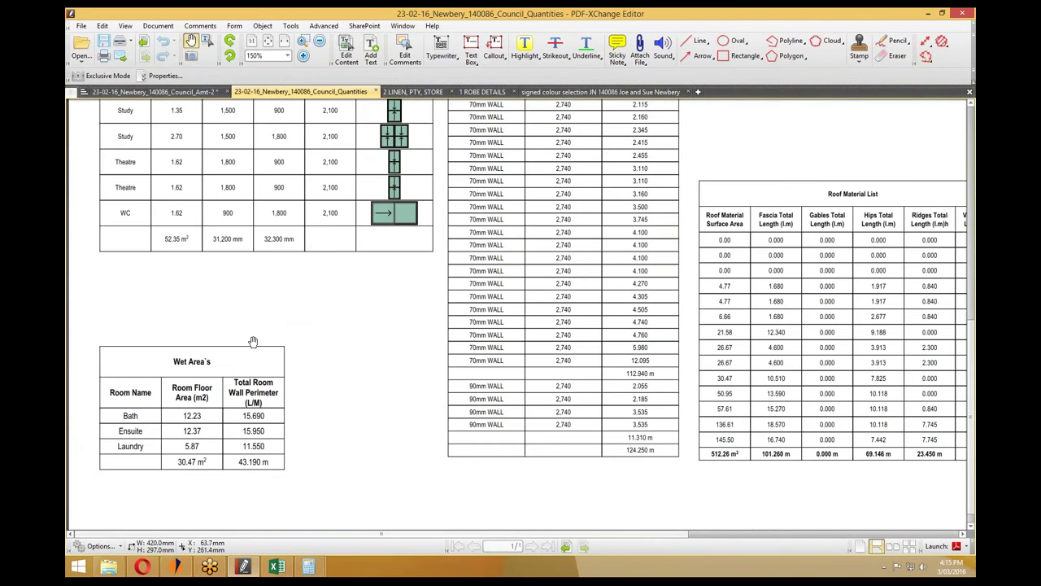
click(173, 91)
scroll(294, 303, up, 3)
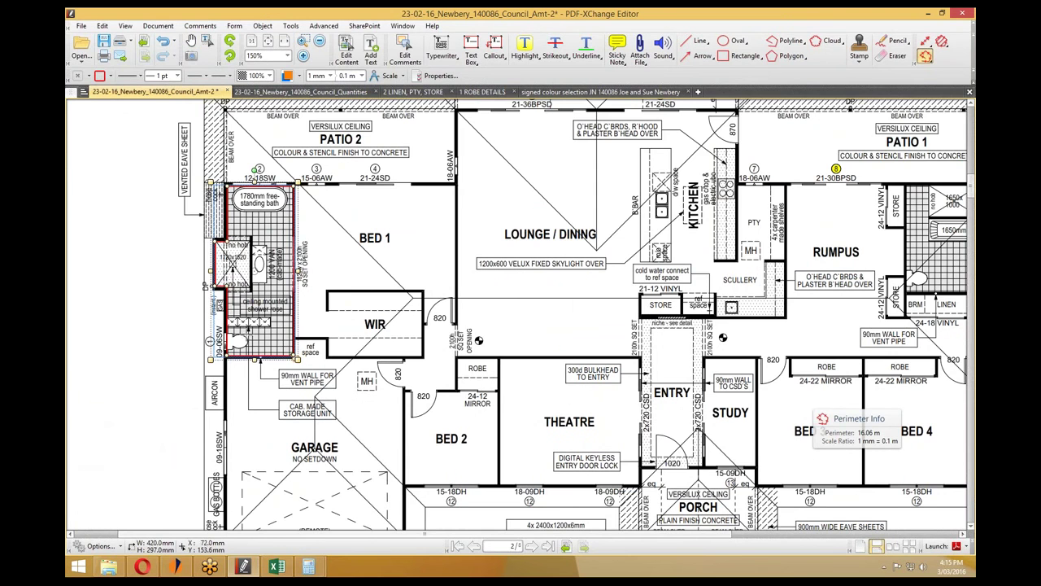
scroll(256, 254, up, 2)
scroll(237, 268, up, 2)
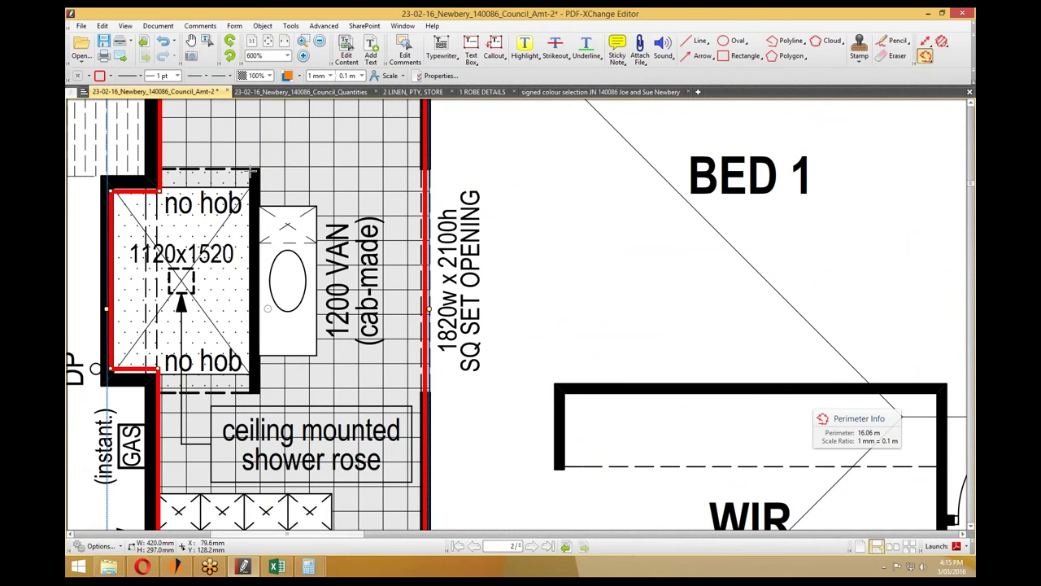
scroll(259, 170, down, 4)
scroll(352, 280, down, 8)
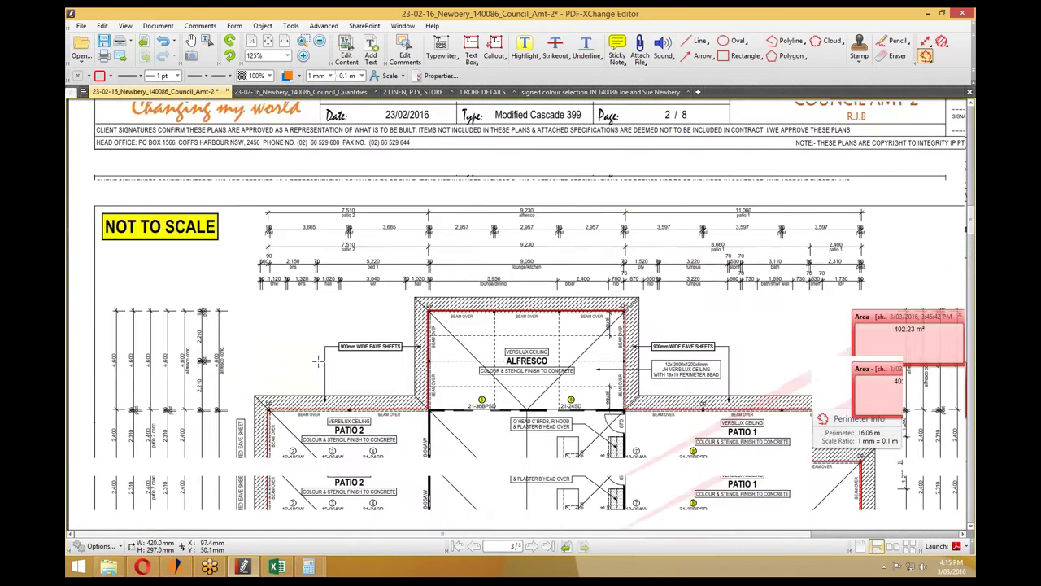
scroll(287, 310, up, 4)
scroll(287, 280, down, 3)
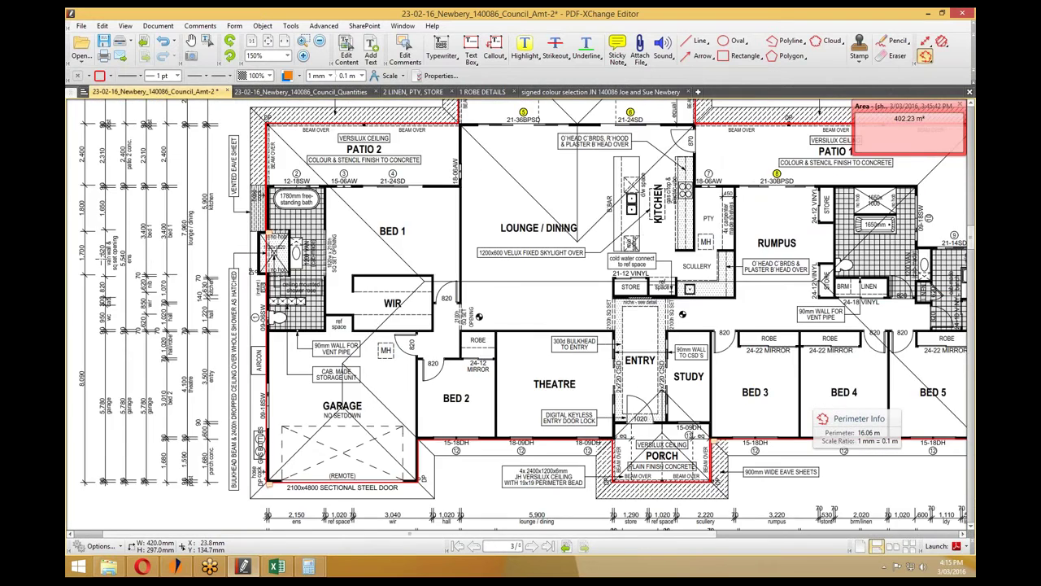
scroll(99, 255, up, 2)
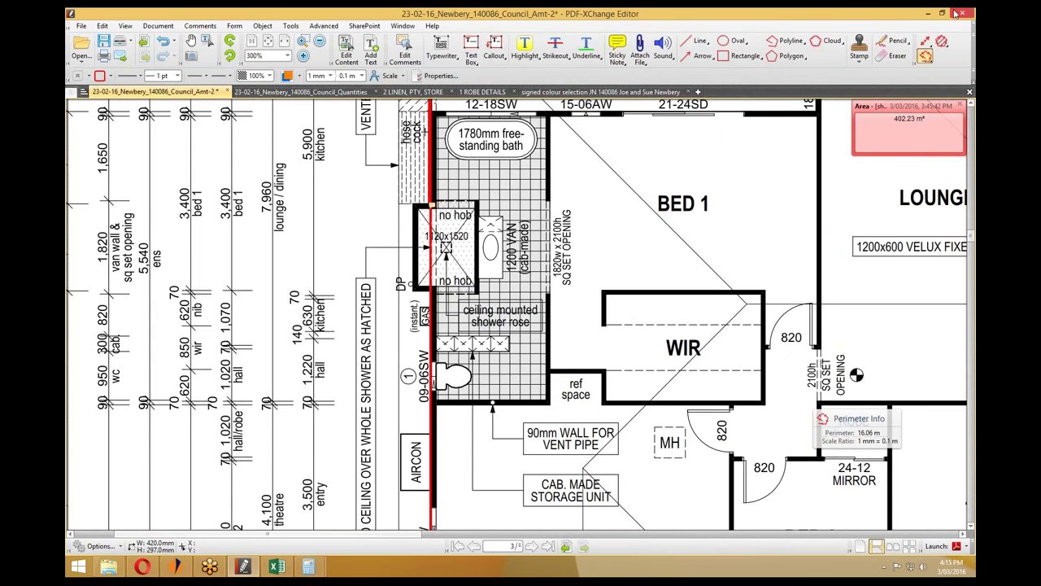
click(928, 13)
Set row 155 to Ensuite2 with wall length 1.82 and wall height 2.7.
click(167, 299)
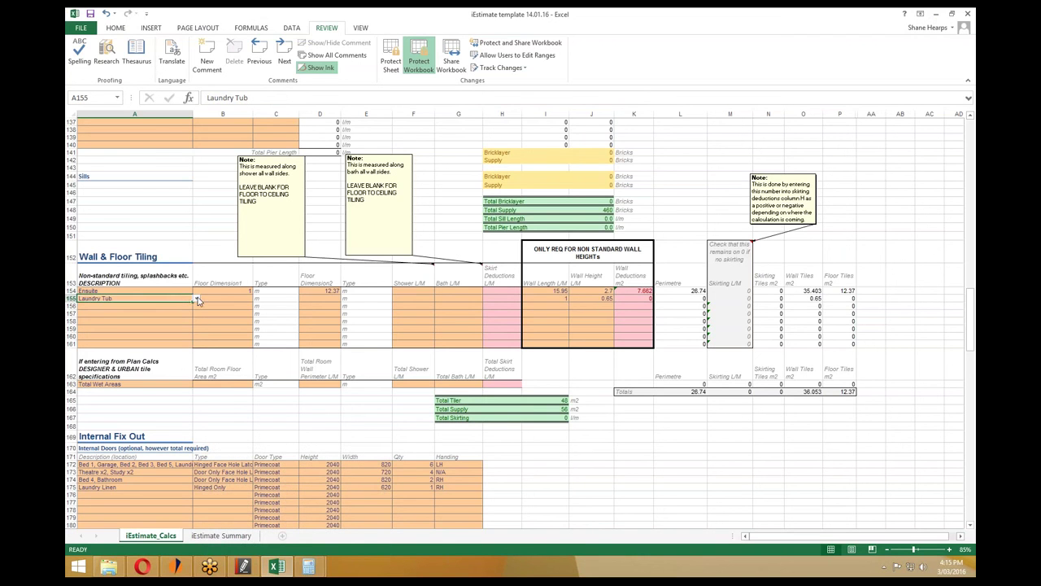
click(197, 301)
click(136, 319)
click(527, 301)
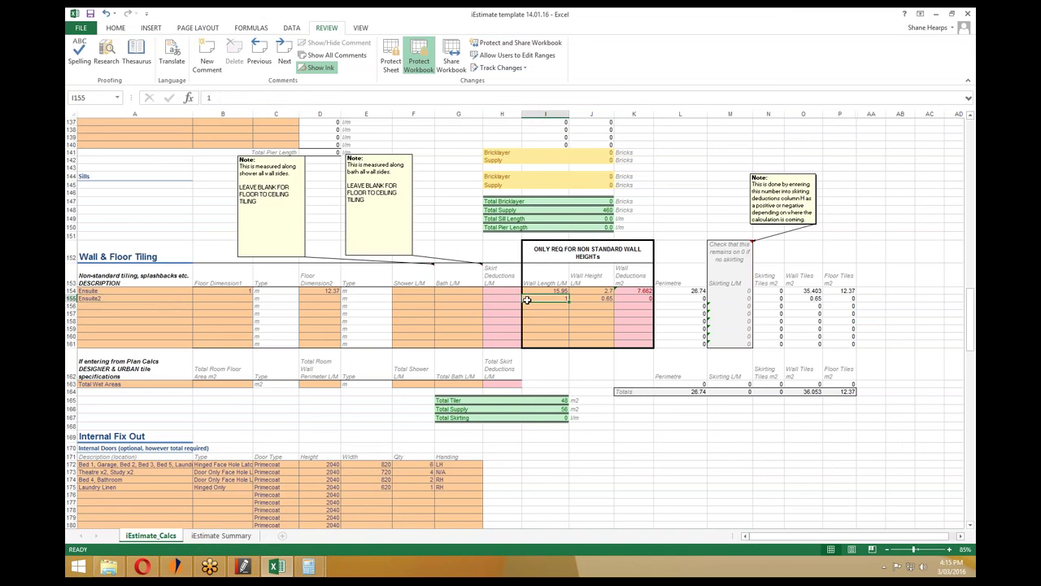
text(1.)
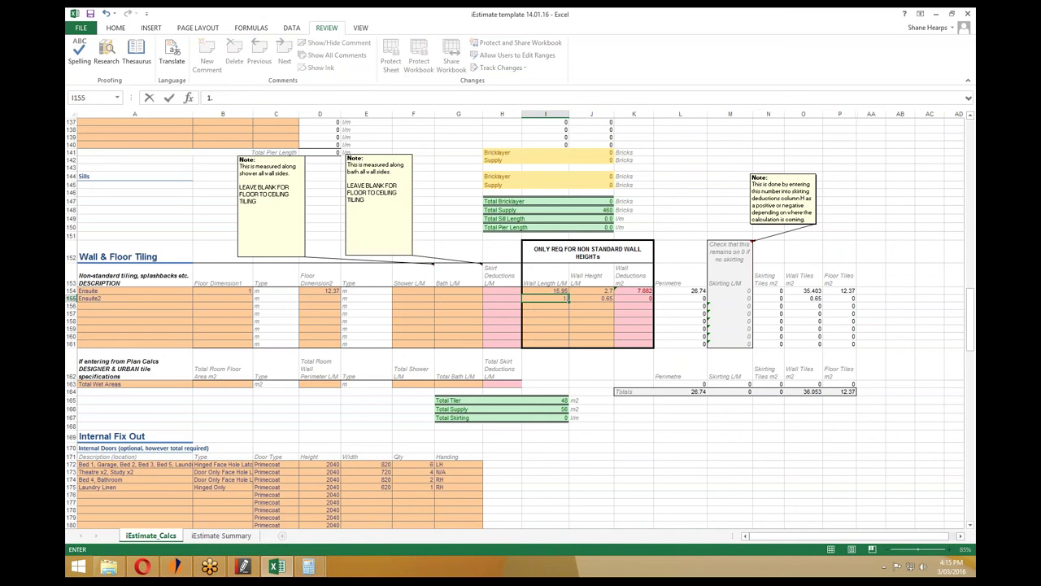
text(82)
key(Return)
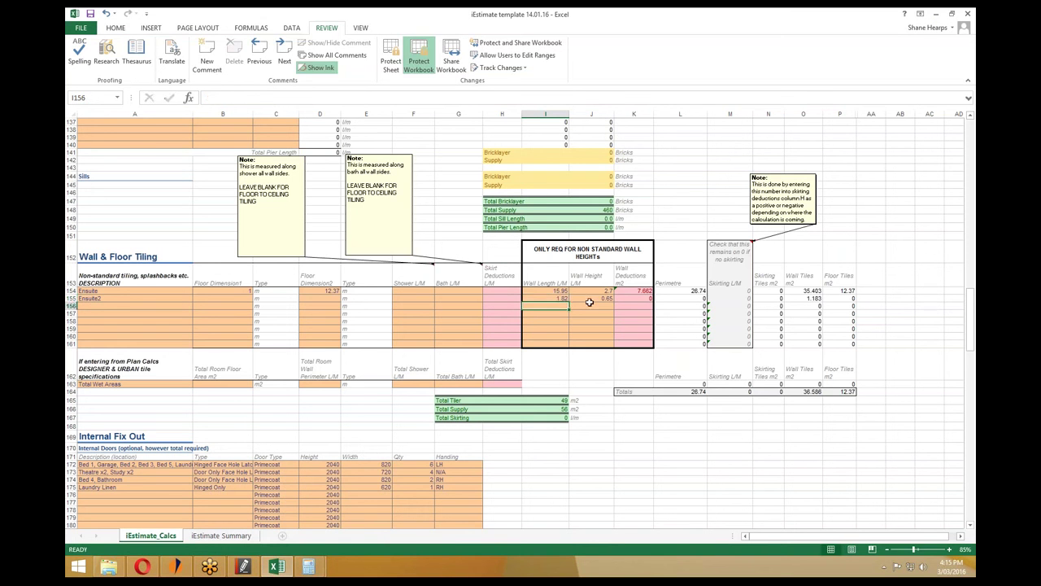
click(588, 301)
text(2.7)
key(Return)
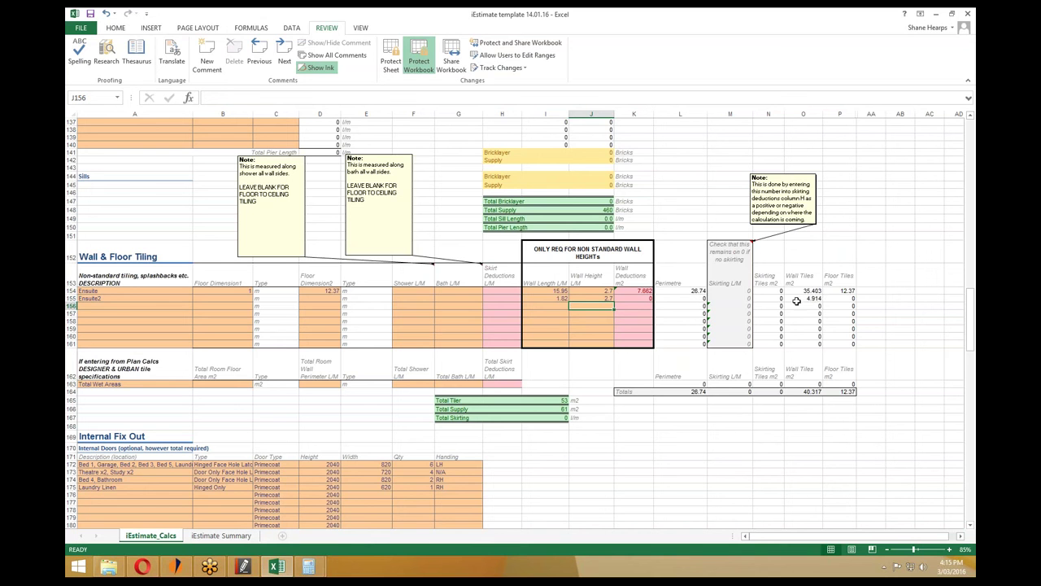
Try doubling the Ensuite2 wall length as 1.82*2, then delete the #VALUE!-causing entry.
click(563, 298)
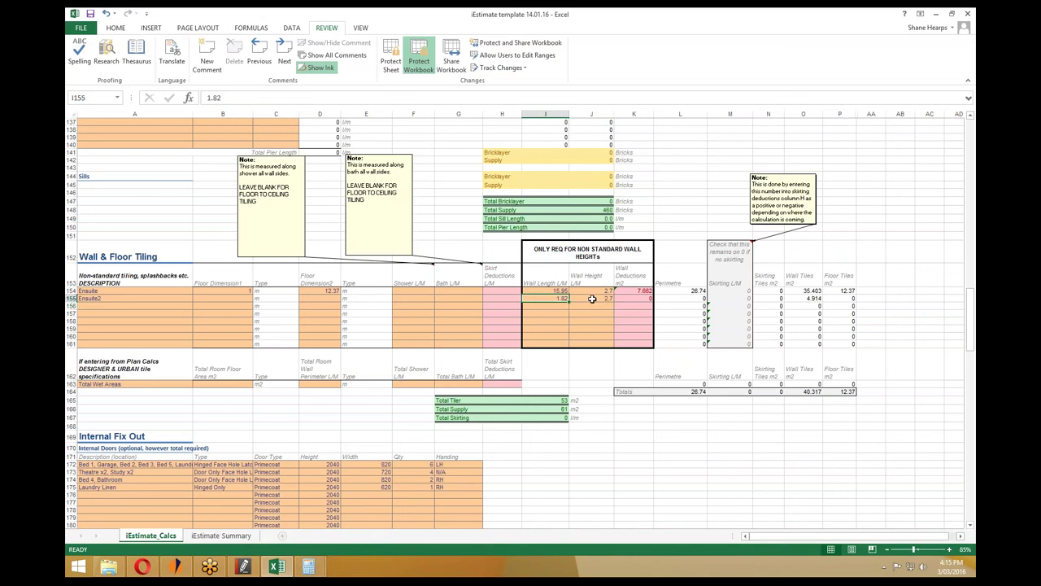
key(F2)
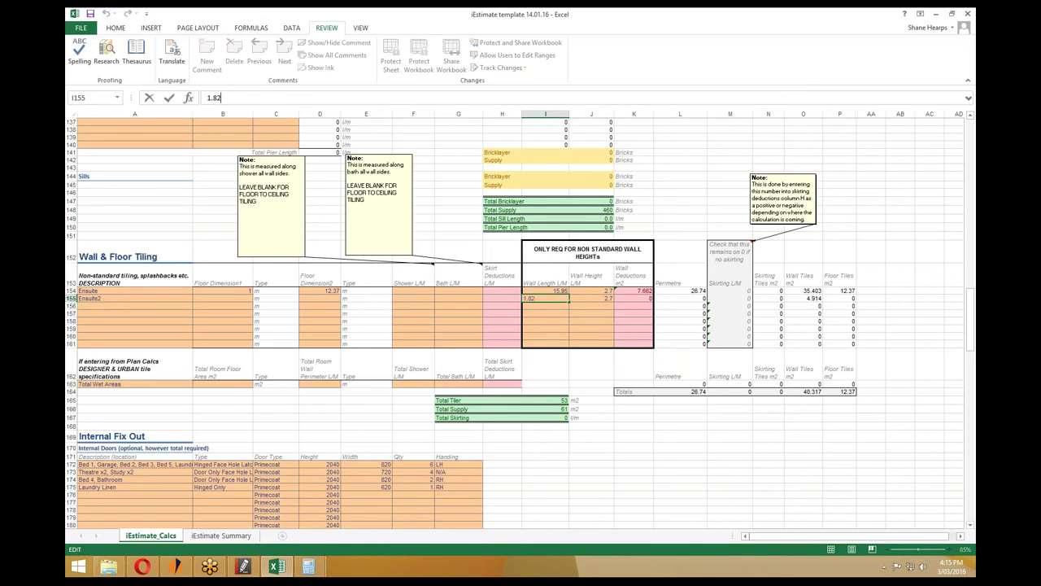
text(*2)
key(Return)
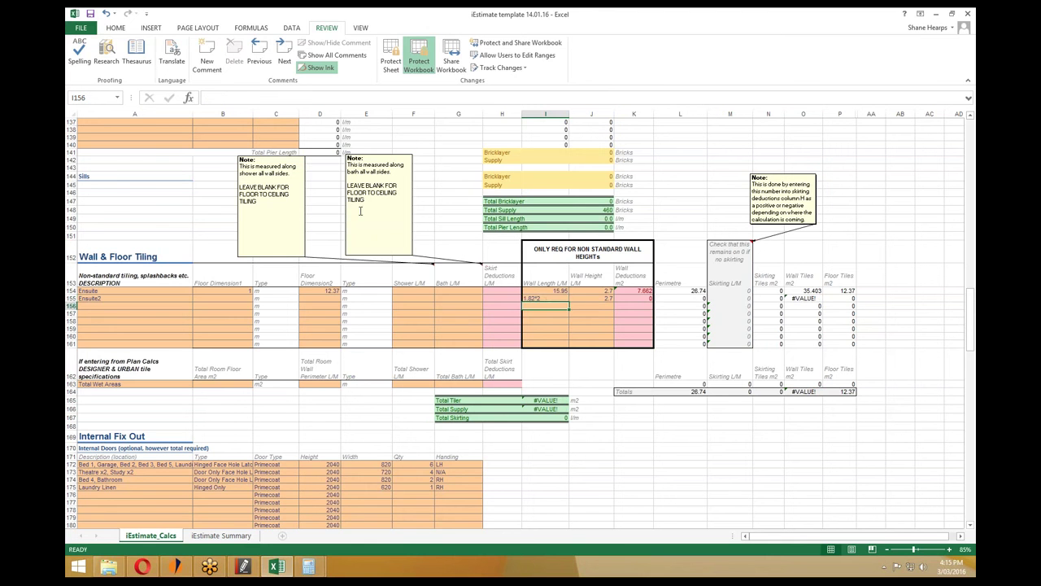
click(550, 299)
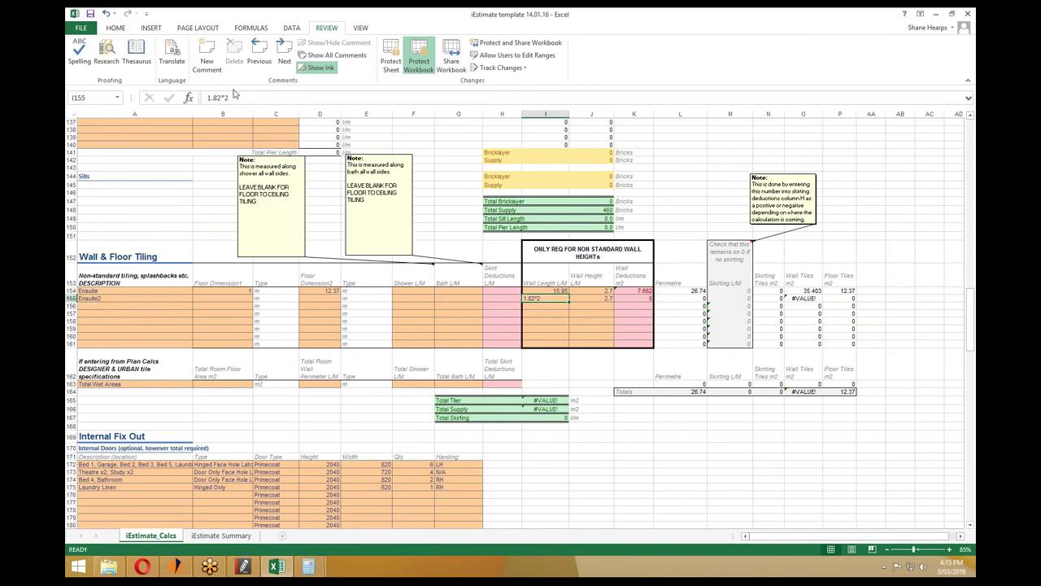
drag(234, 97, 205, 98)
key(BackSpace)
Compute 1.82 × 2 = 3.64 in Calculator and enter 3.64 as Ensuite2's wall length.
click(310, 568)
click(370, 504)
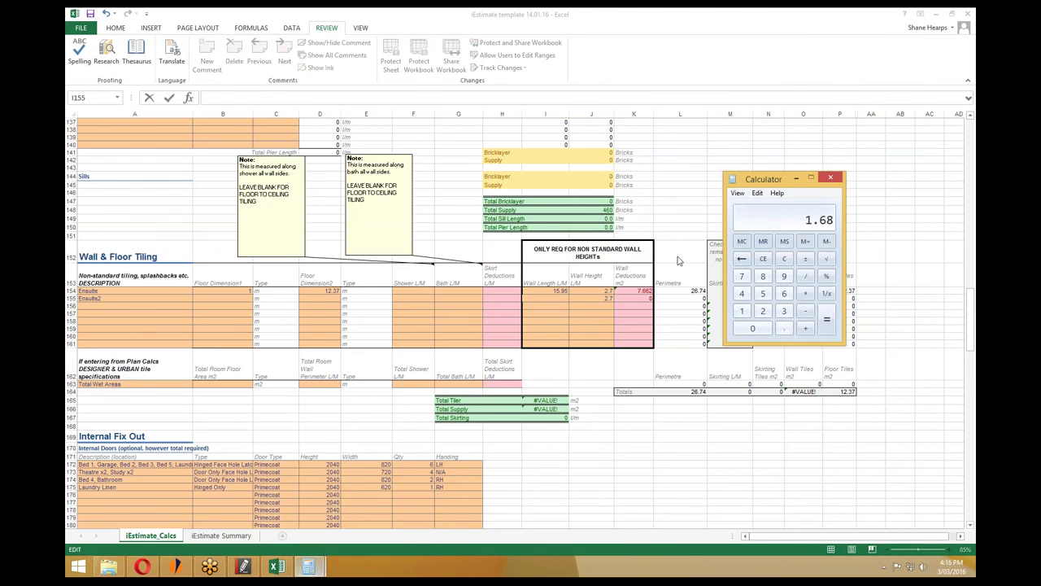
click(762, 258)
text(1.82*2)
key(Return)
click(550, 301)
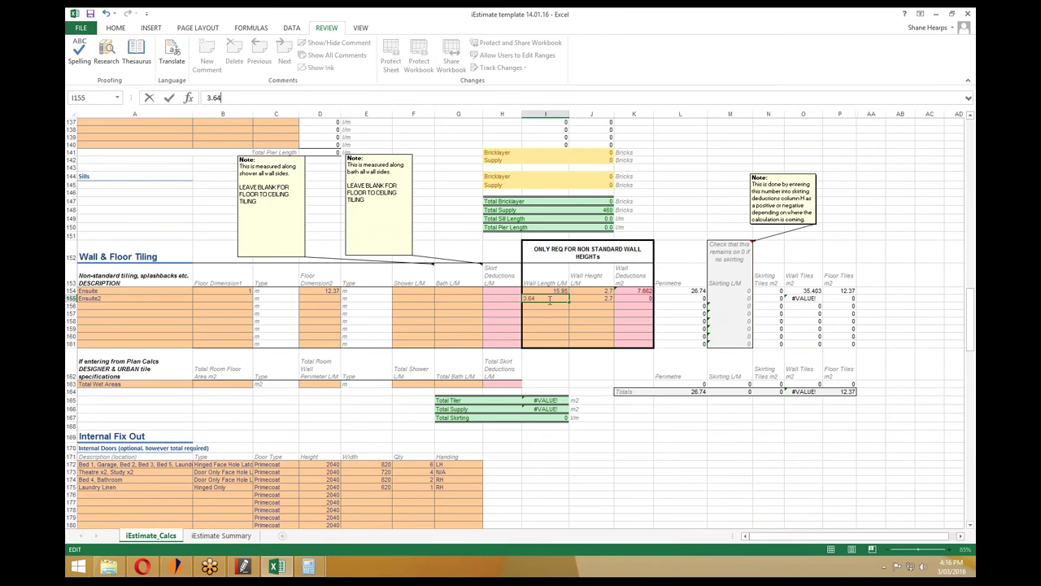
text(3.64)
key(Return)
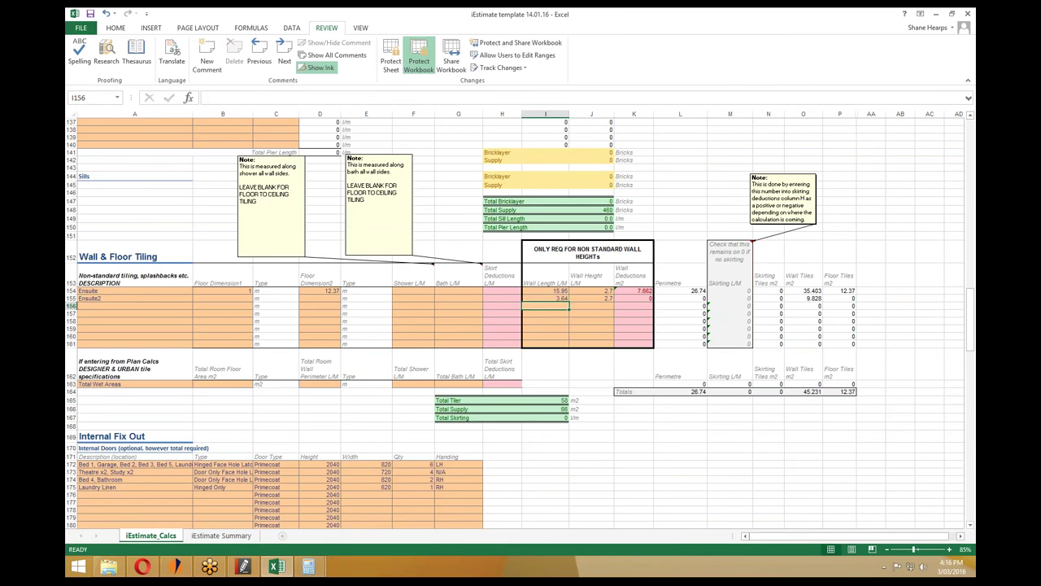
click(573, 299)
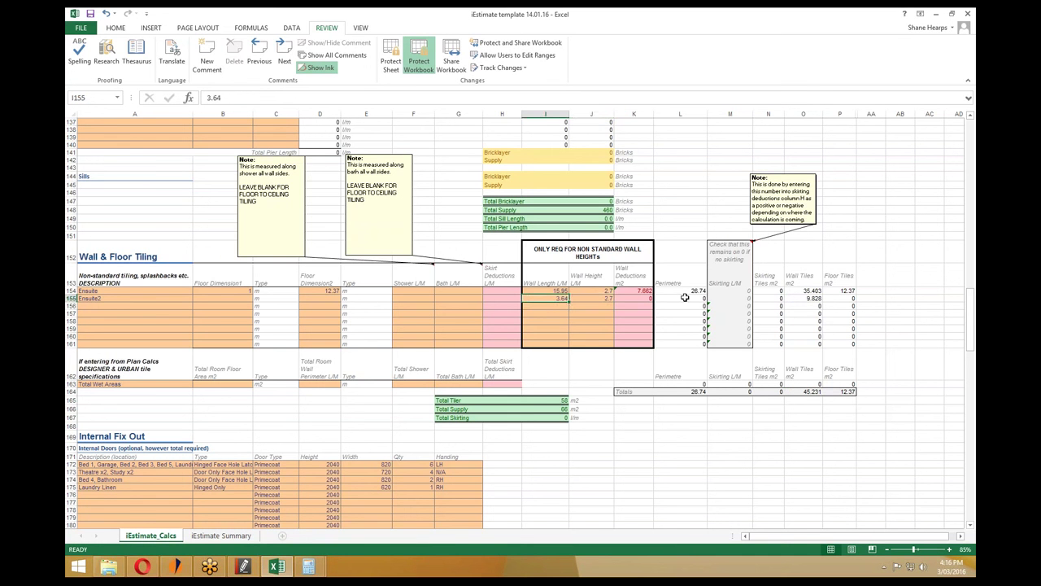
click(645, 290)
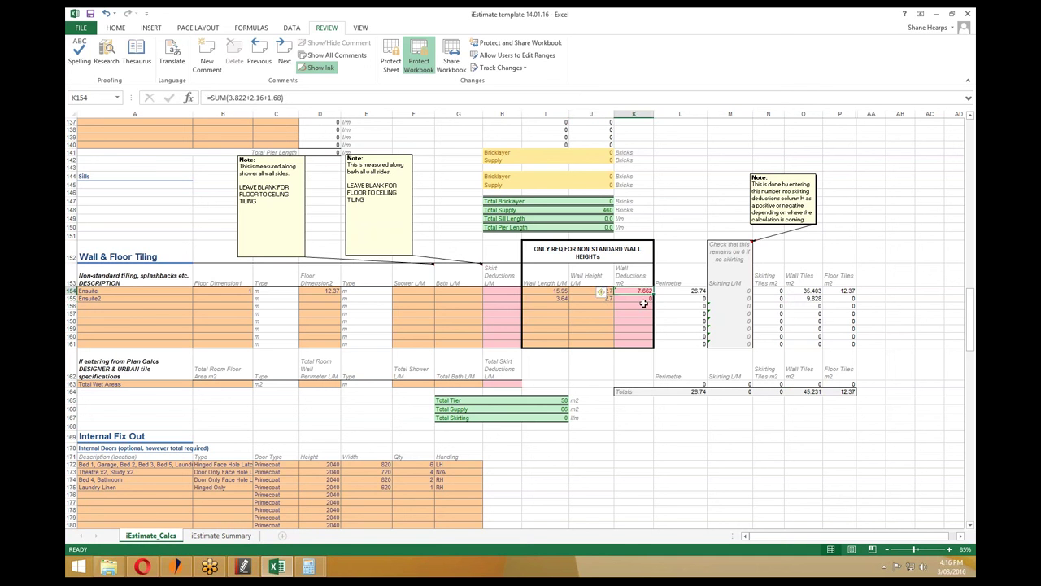
click(166, 297)
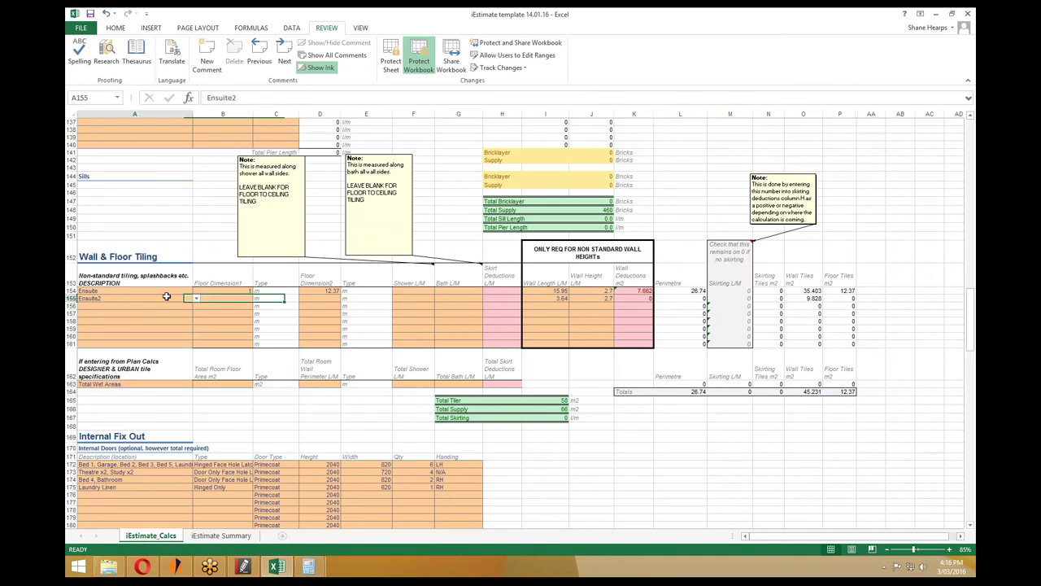
Pan the whole floor plan at 150% to review the right side and wet areas, then bring up job 140086.
click(243, 566)
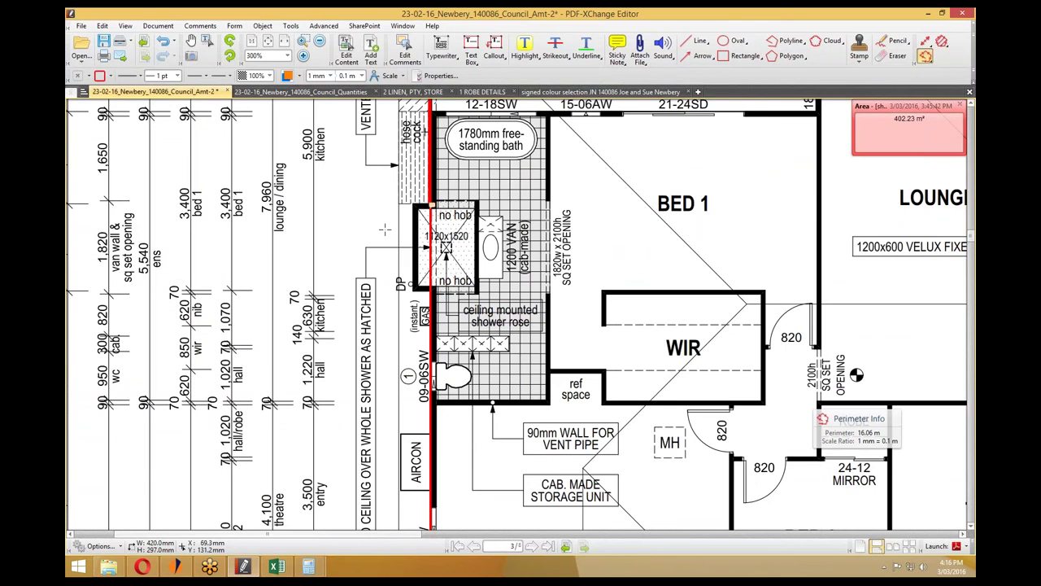
click(192, 42)
scroll(621, 221, up, 1)
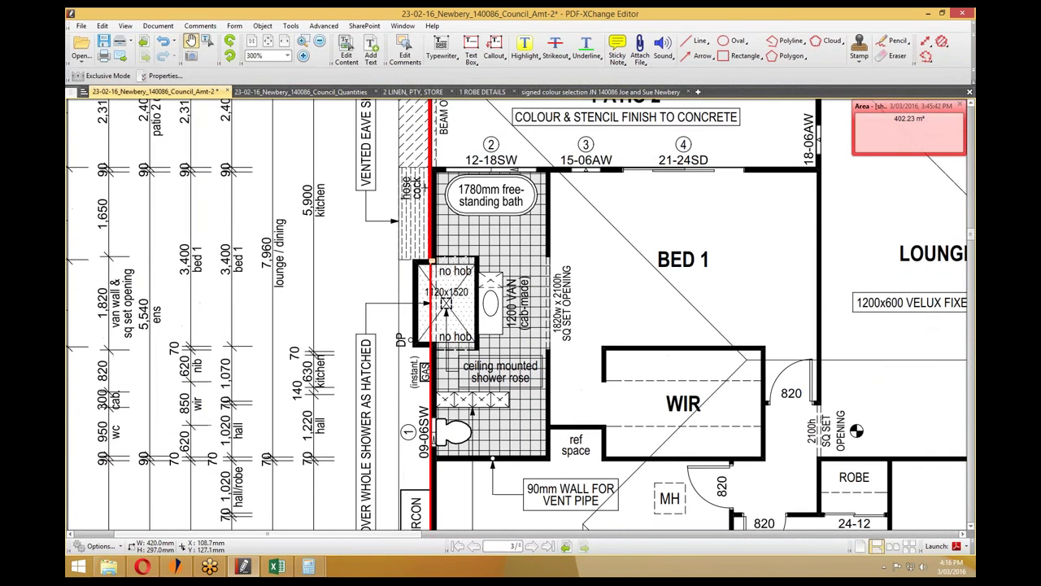
scroll(440, 296, down, 2)
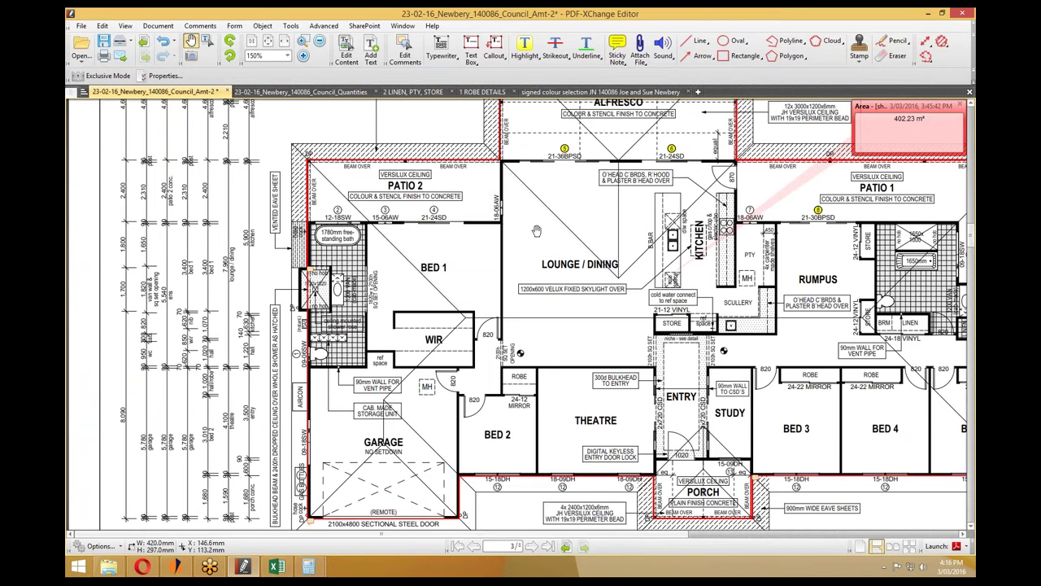
drag(820, 243, 580, 214)
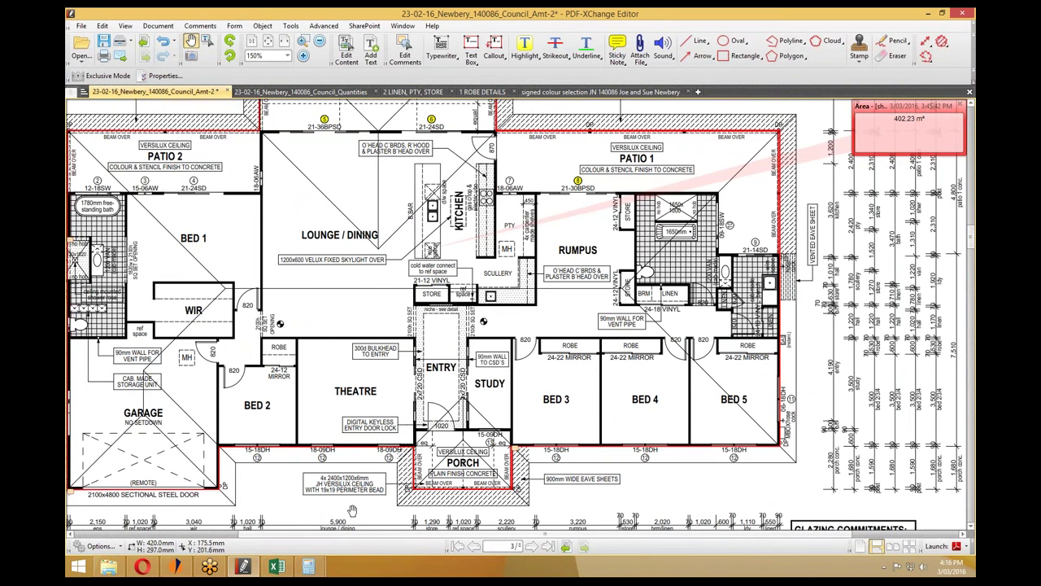
click(176, 566)
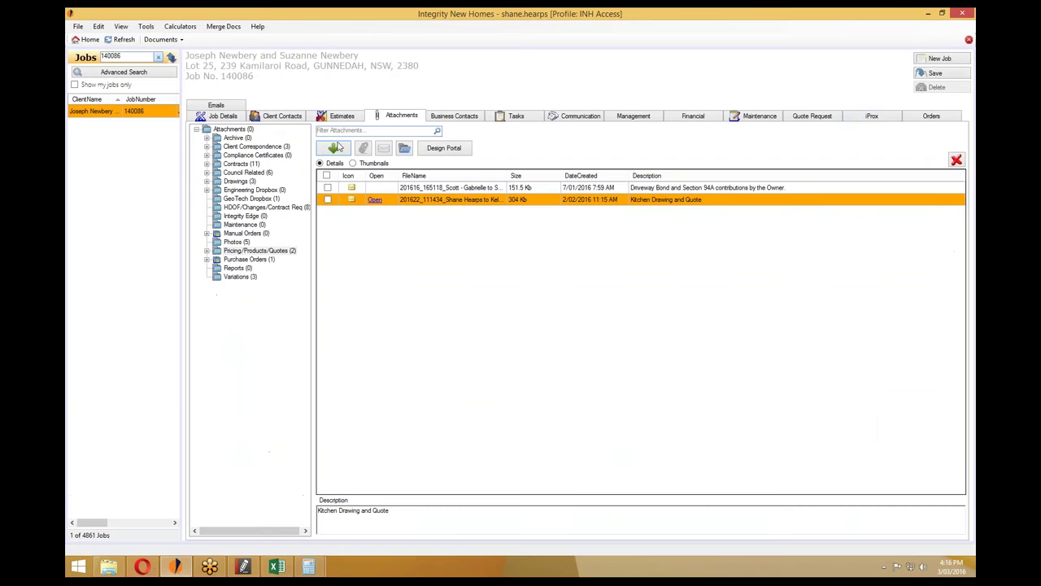
Filter the iProx price list by 'tile' and expand all groups to reveal the 58 m2 wall tile upgrade.
click(899, 115)
click(252, 128)
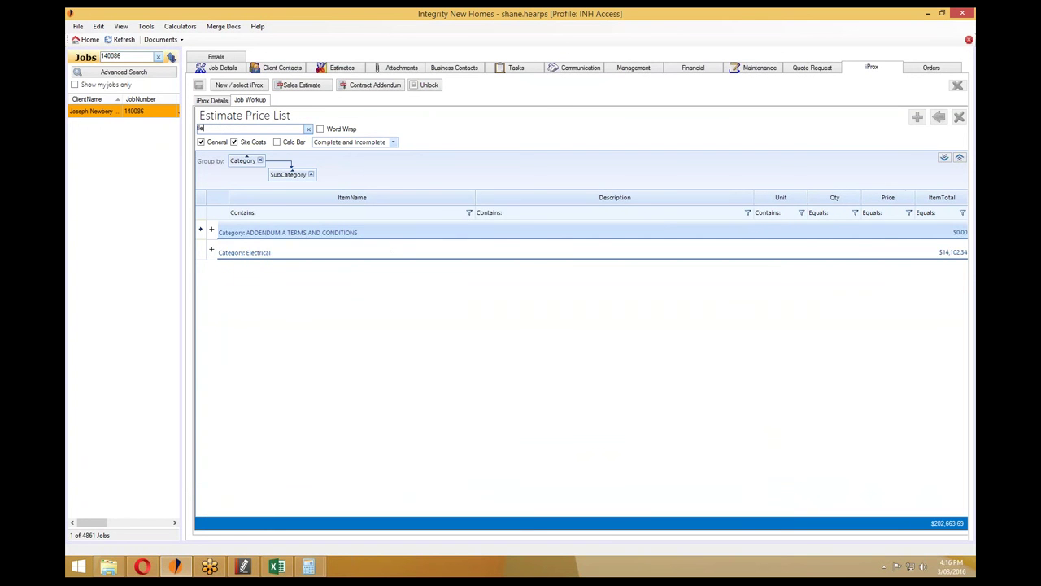
click(942, 155)
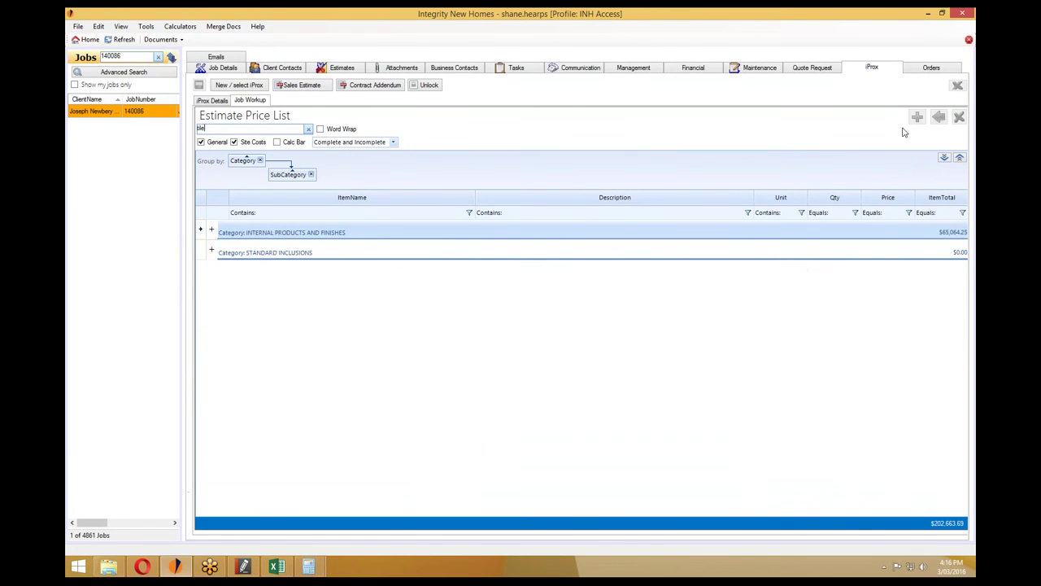
click(945, 157)
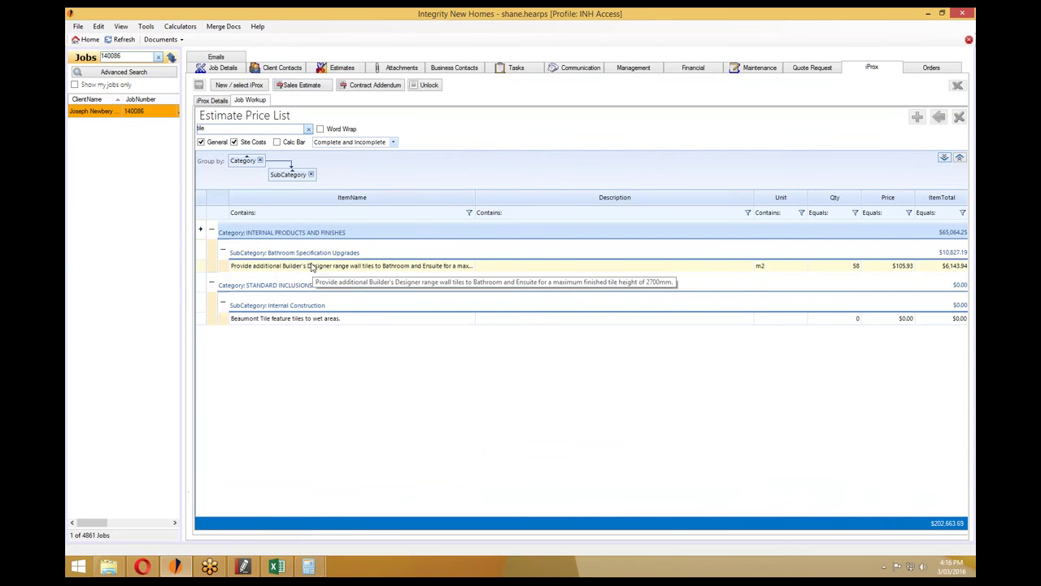
click(276, 566)
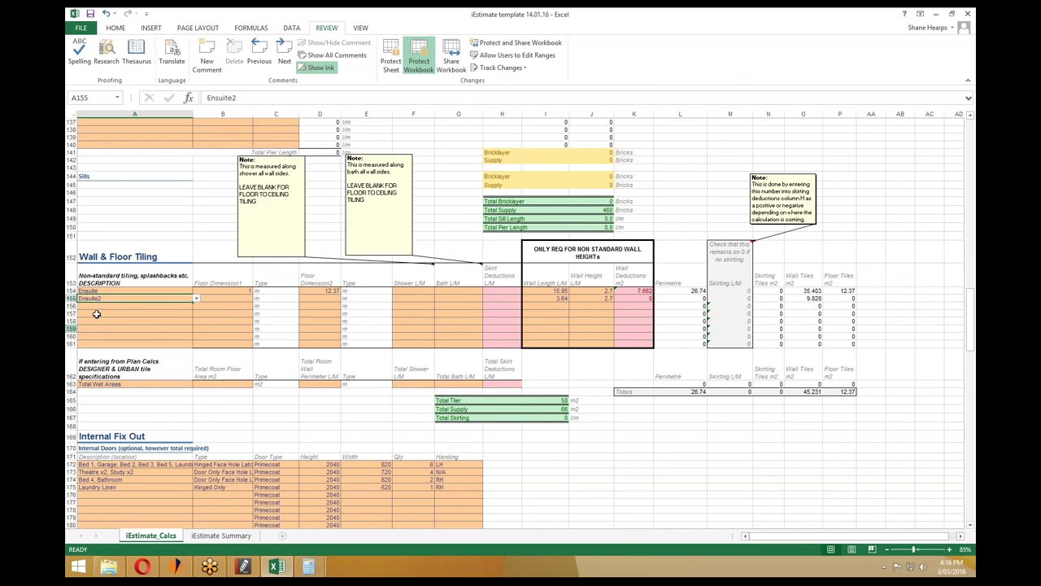
Set A156 to Bathroom and A157 to Bathroom #2 in the tiling table.
click(126, 305)
click(196, 306)
click(93, 312)
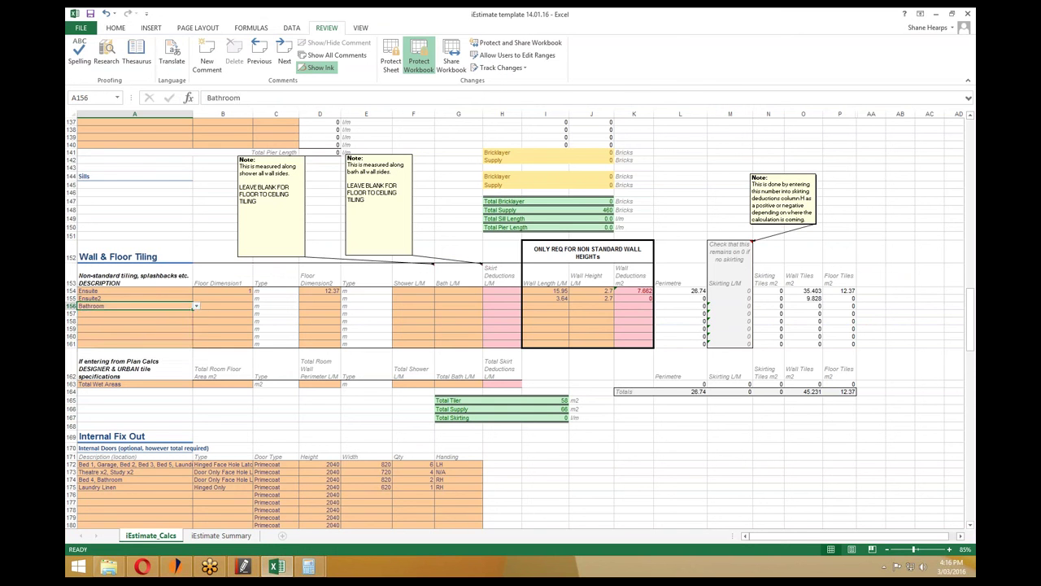
click(161, 314)
click(196, 313)
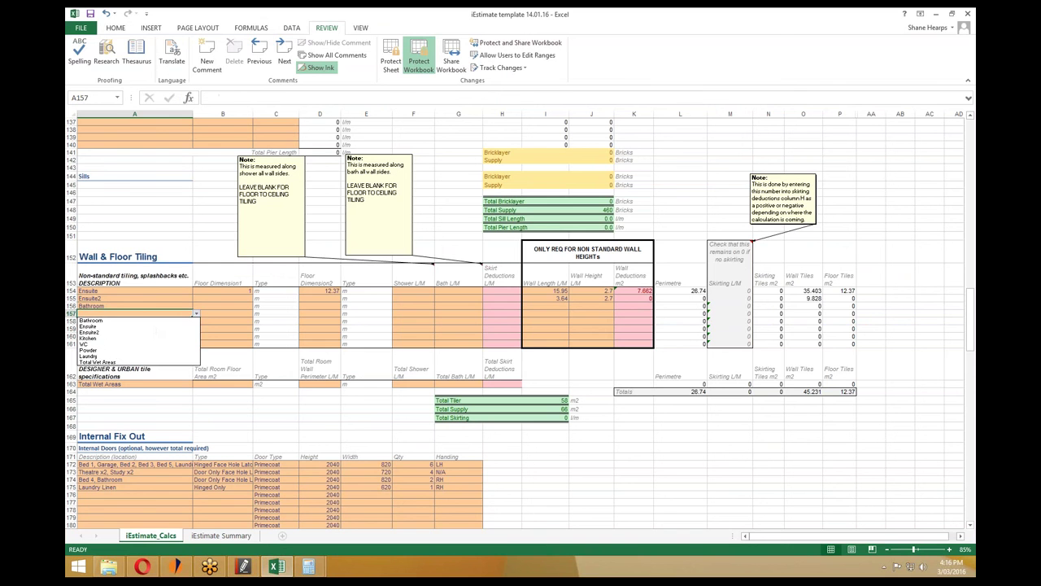
click(101, 321)
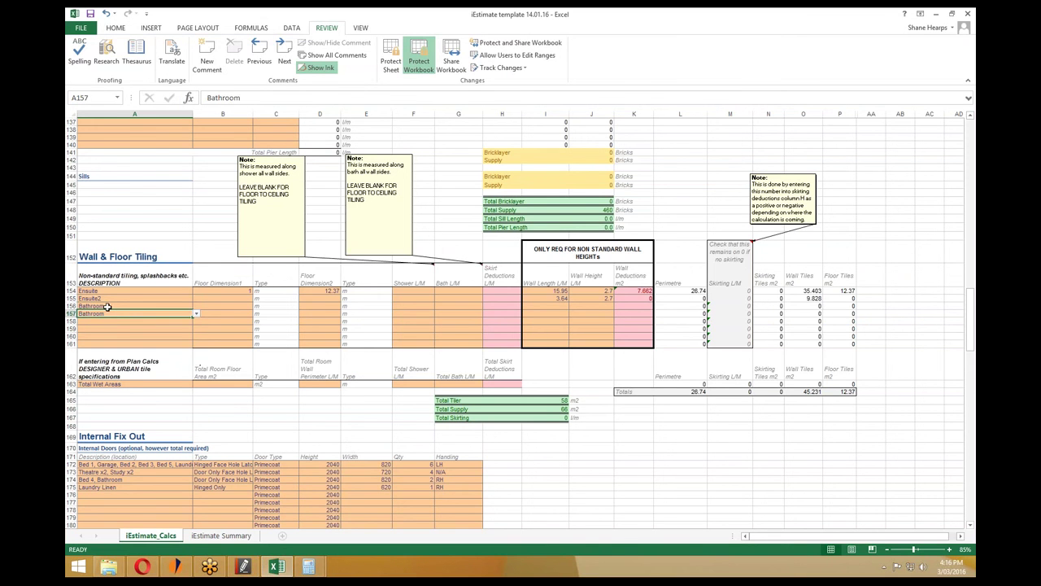
click(254, 97)
text(#2)
key(Return)
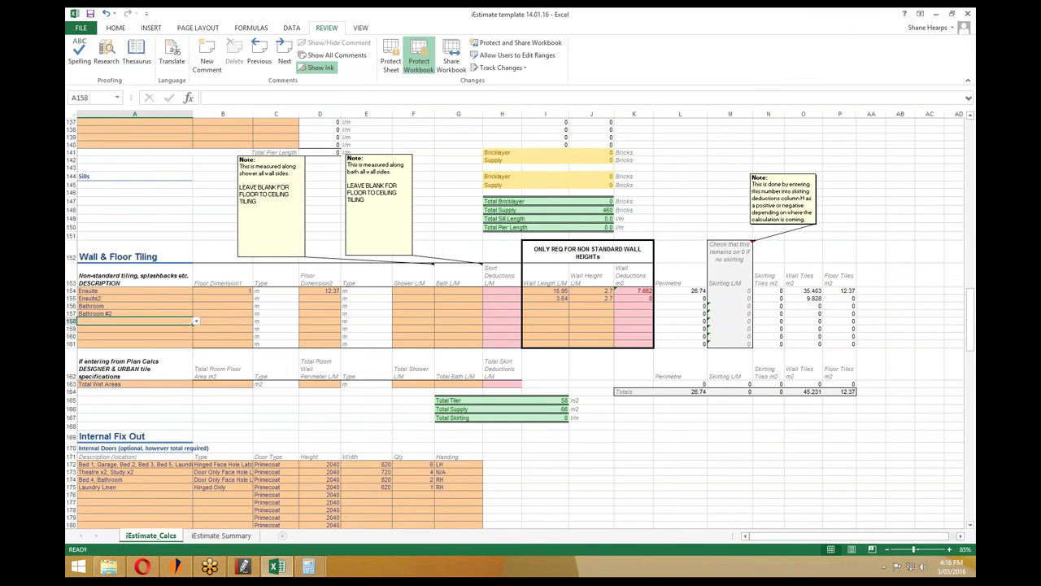
Enter the Bathroom floor as 1 × 12.23 in B156 and D156, checked against the council quantities.
click(234, 306)
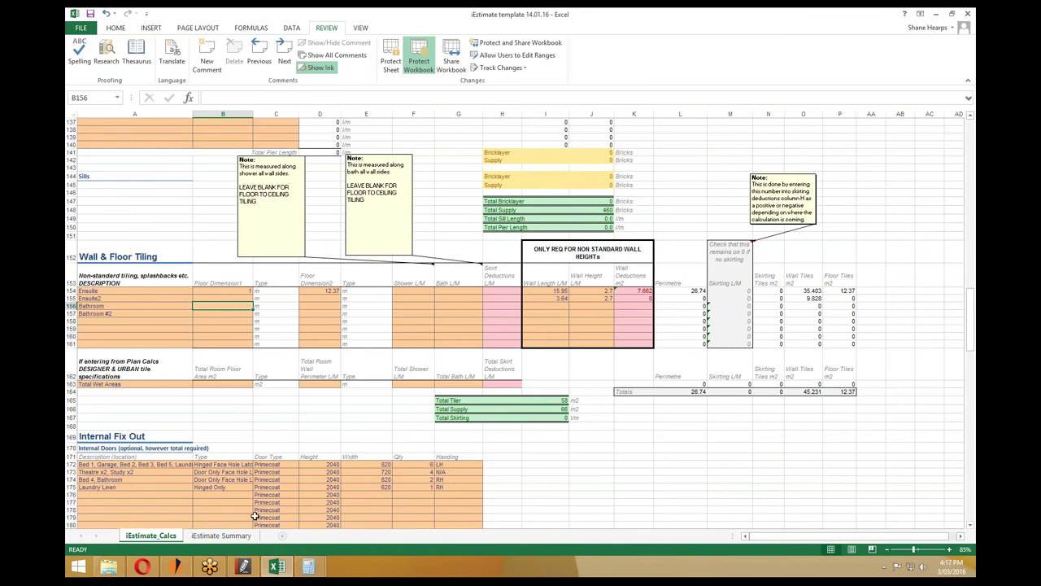
click(243, 567)
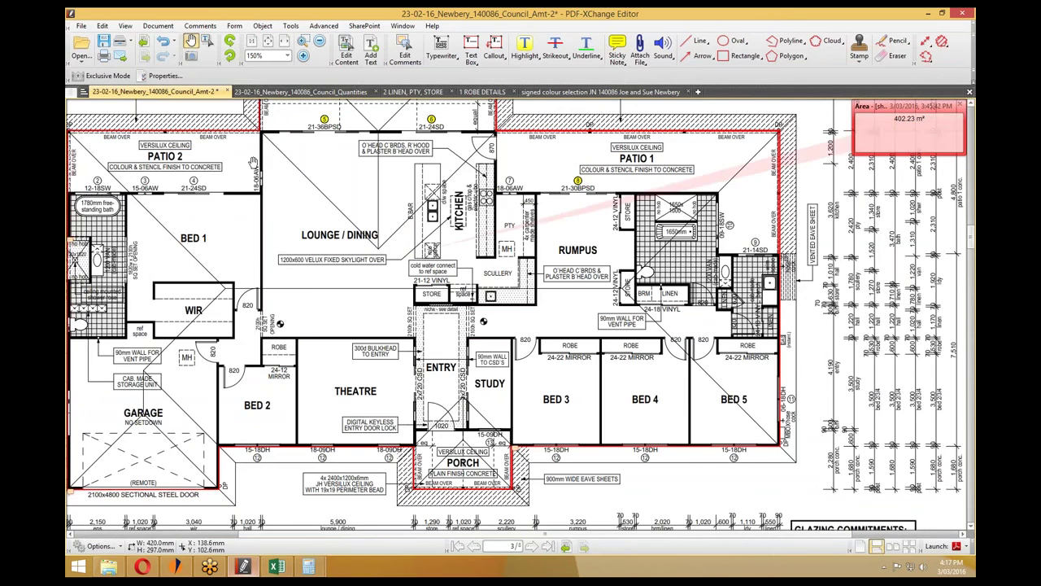
click(268, 92)
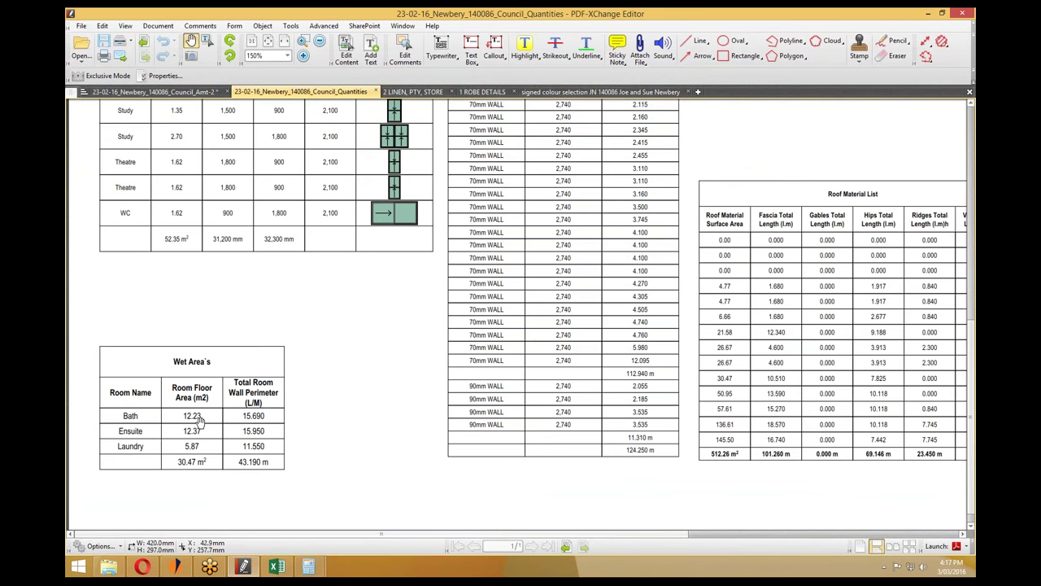
click(928, 13)
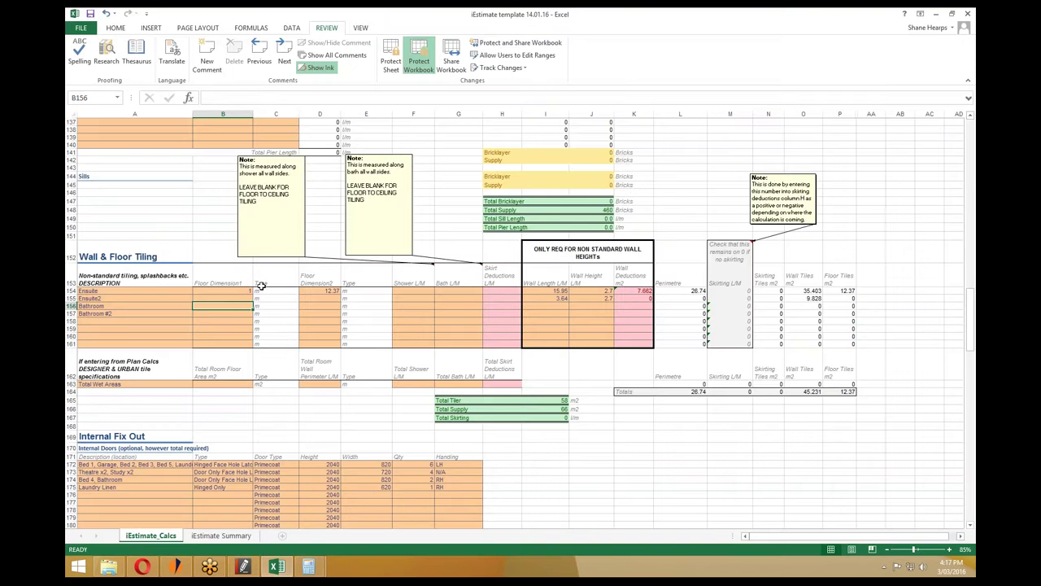
text(1)
click(317, 306)
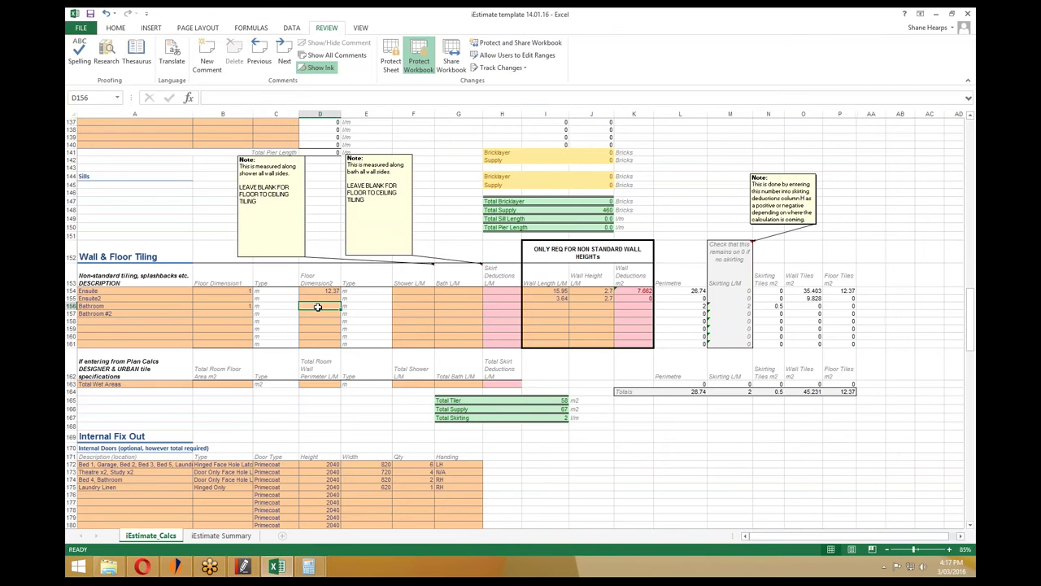
text(12.23)
key(Return)
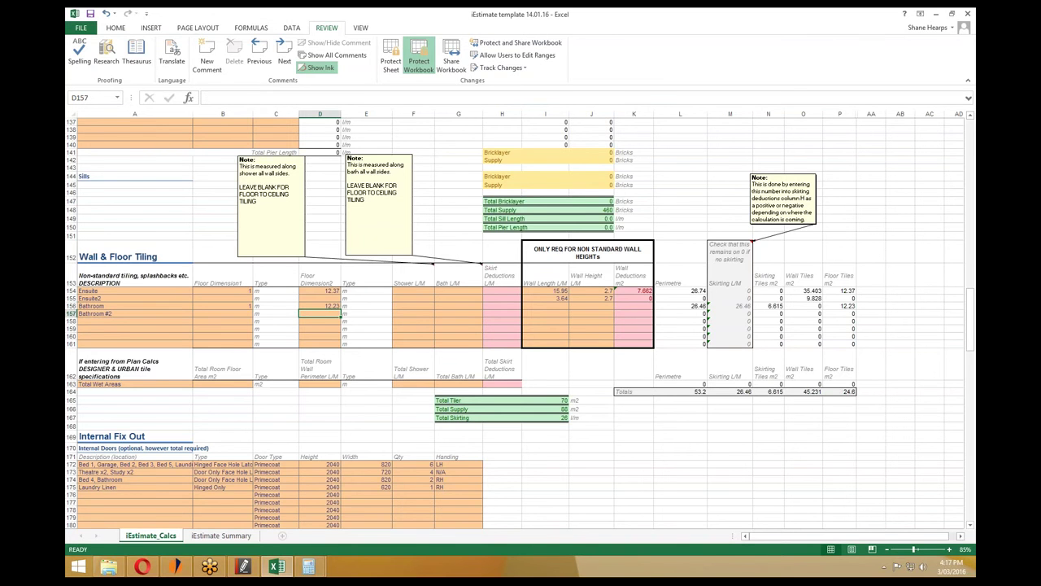
Give Bathroom a 15.69 m wall length and 2.7 m wall height, giving 42.363 m2 wall tiles.
click(417, 307)
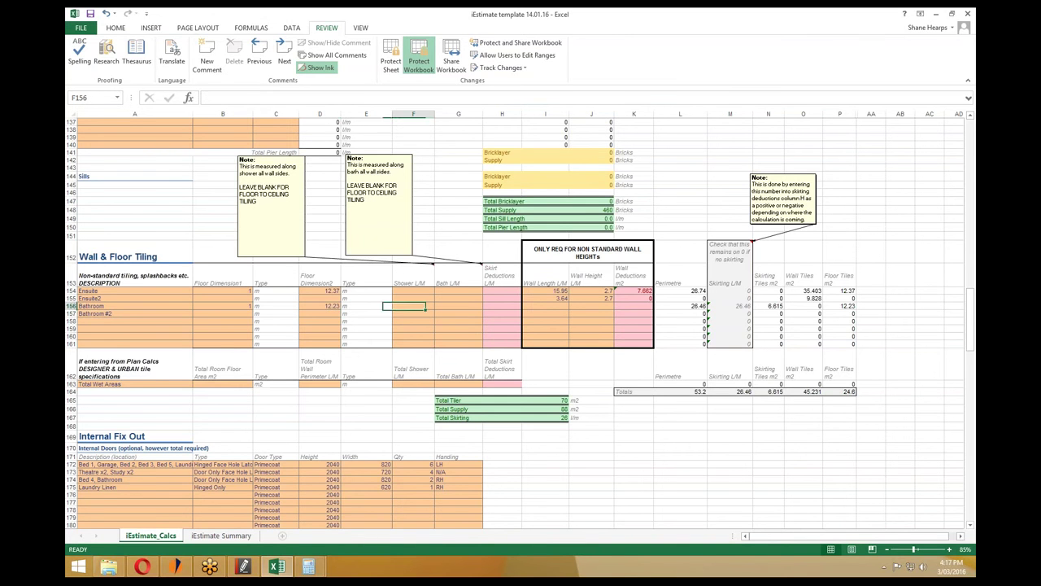
click(542, 306)
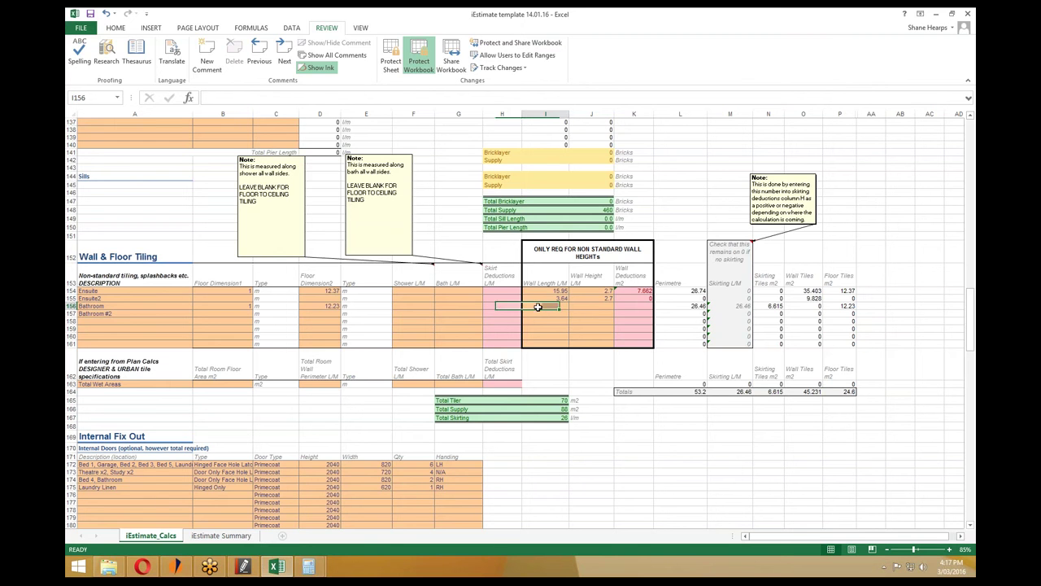
click(243, 566)
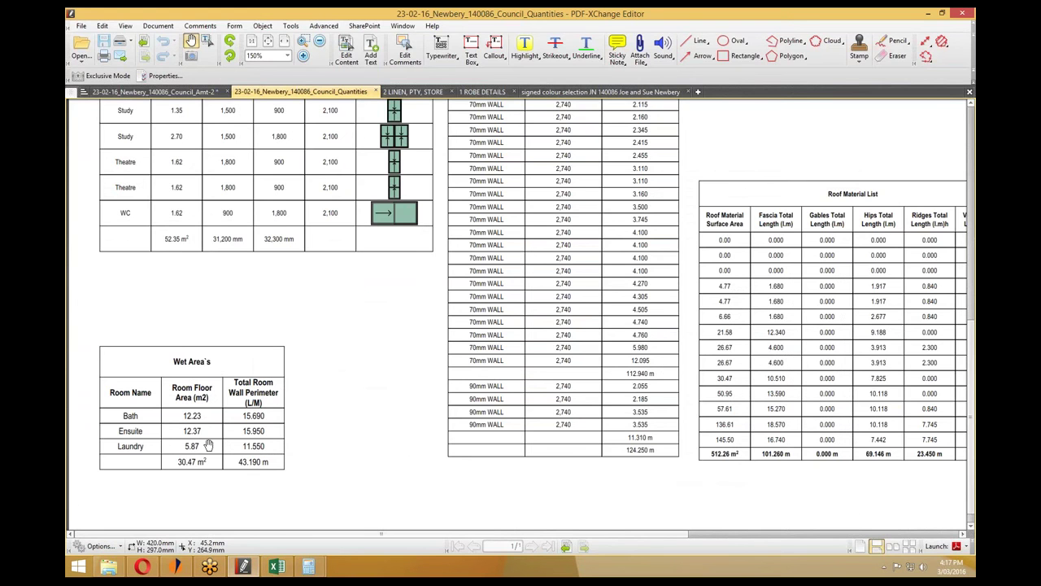
click(929, 14)
text(15.69)
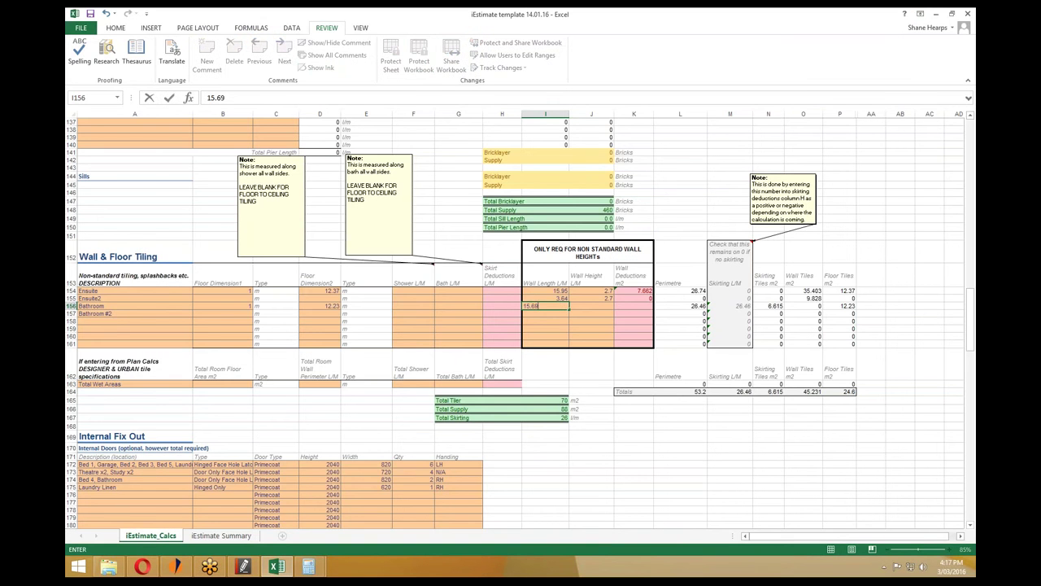
click(580, 305)
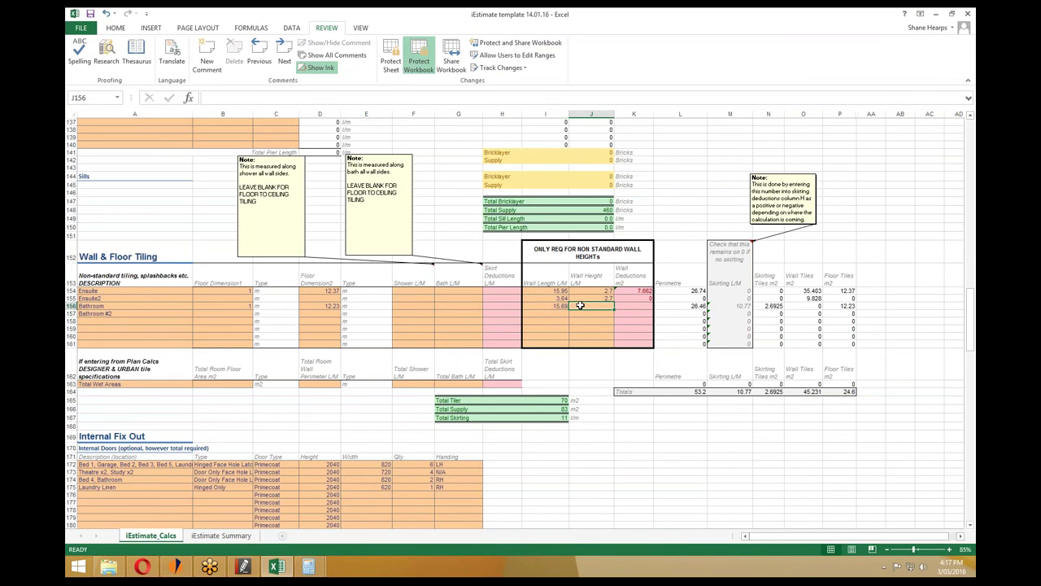
text(2.7)
key(Return)
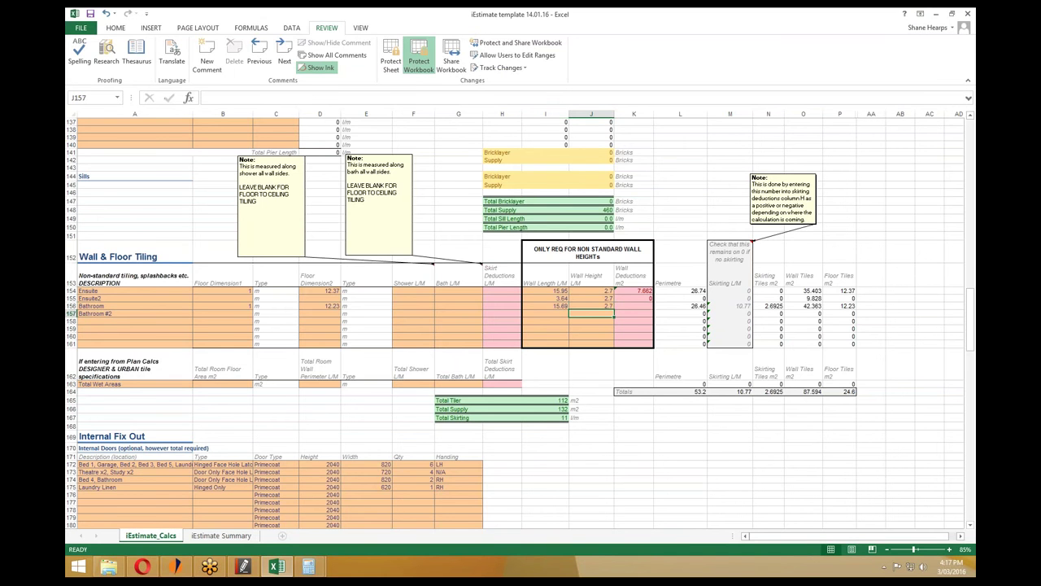
click(639, 304)
click(243, 567)
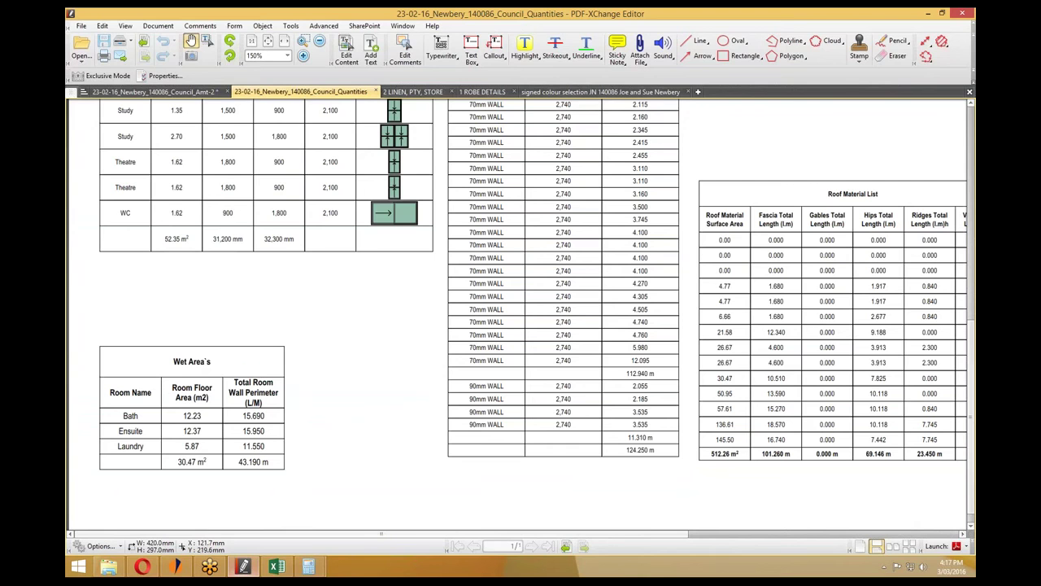
Enlarge the Council_Amt-2 floor plan to 200% around the rumpus-side bathroom.
click(154, 91)
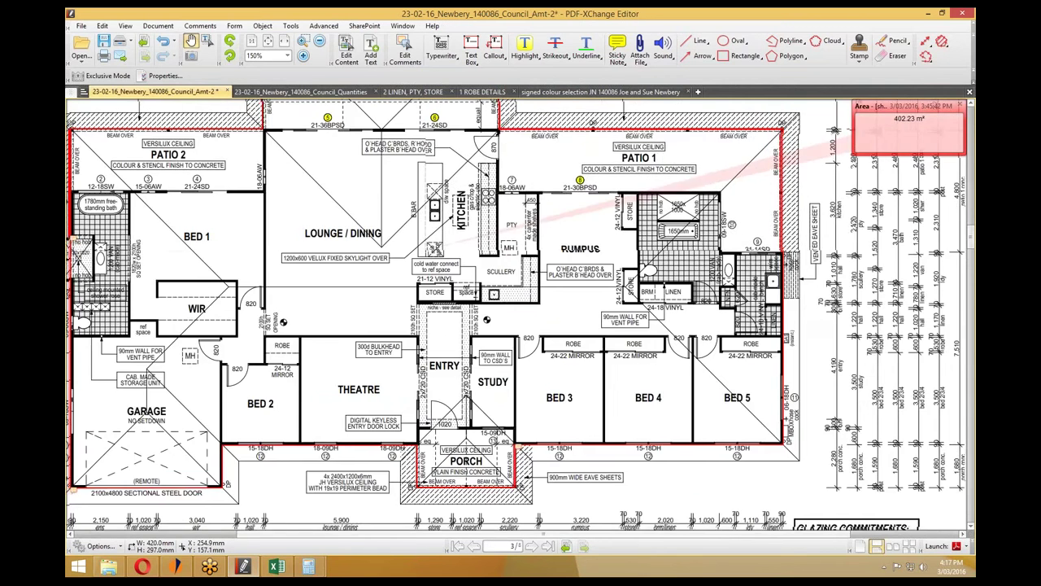
drag(724, 319, 601, 291)
scroll(595, 274, up, 1)
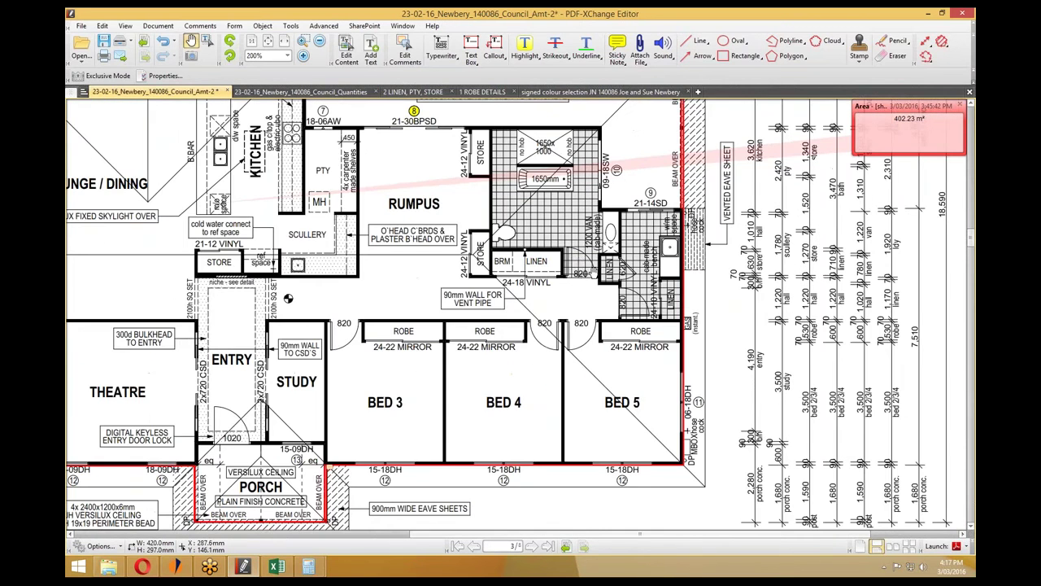
Compute 0.82 × 2.1 = 1.722 in the Calculator.
mouse_move(308, 566)
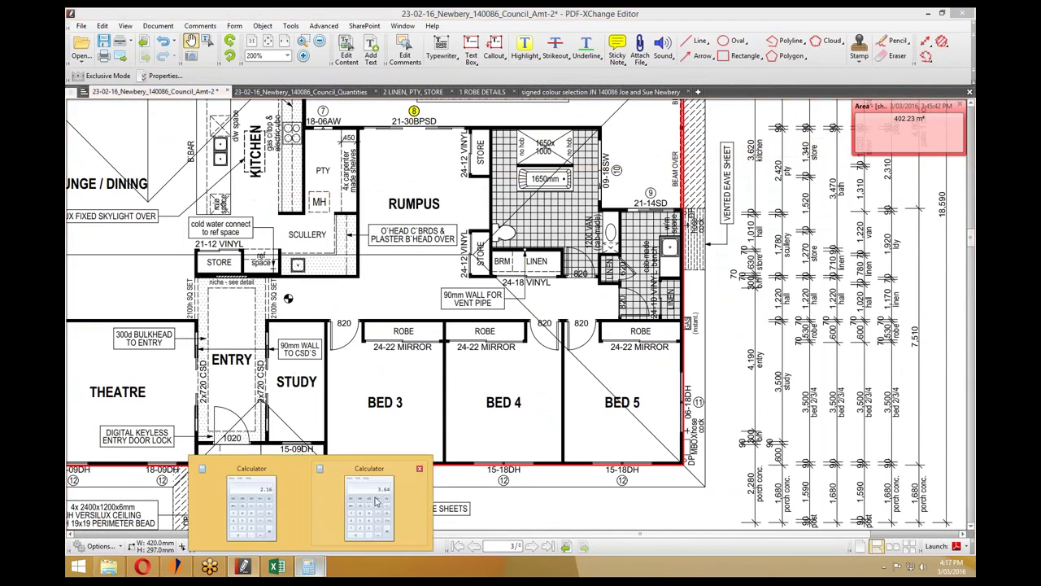
click(251, 507)
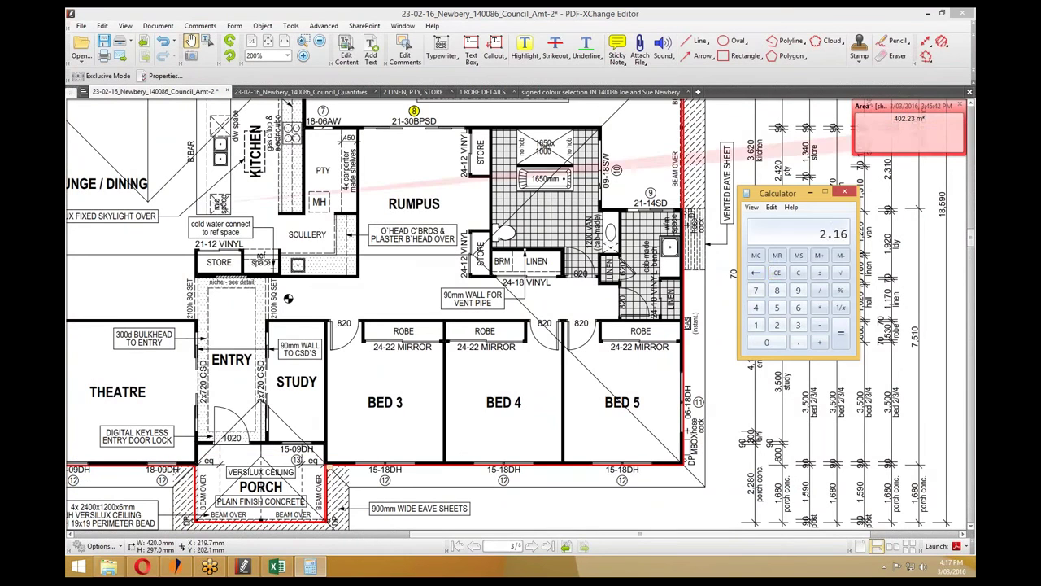
click(781, 275)
text(.82)
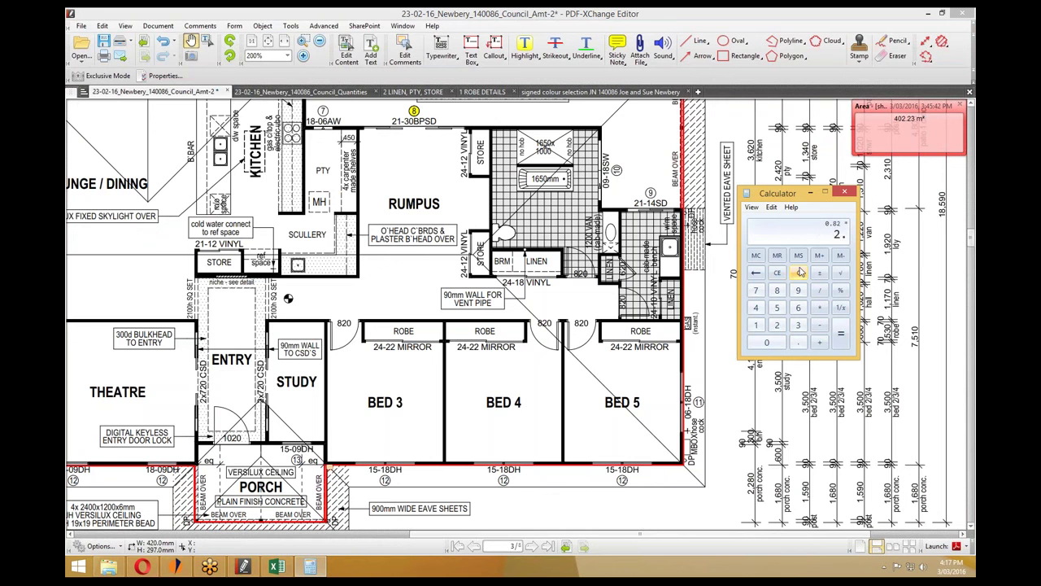
text(1)
key(Return)
click(277, 566)
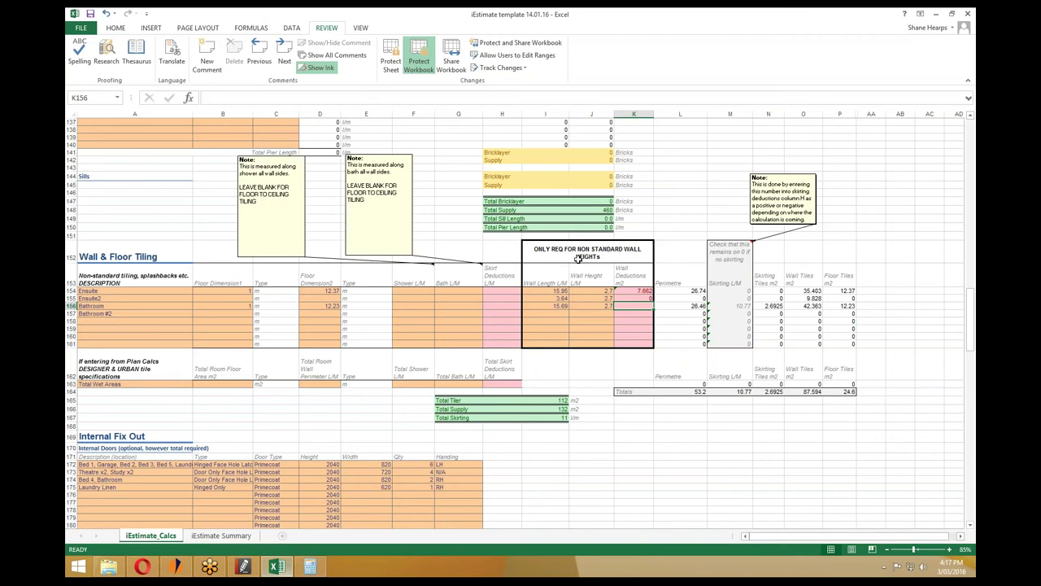
Start the Bathroom deductions formula in K156 as =SUM(1.722+.
click(633, 98)
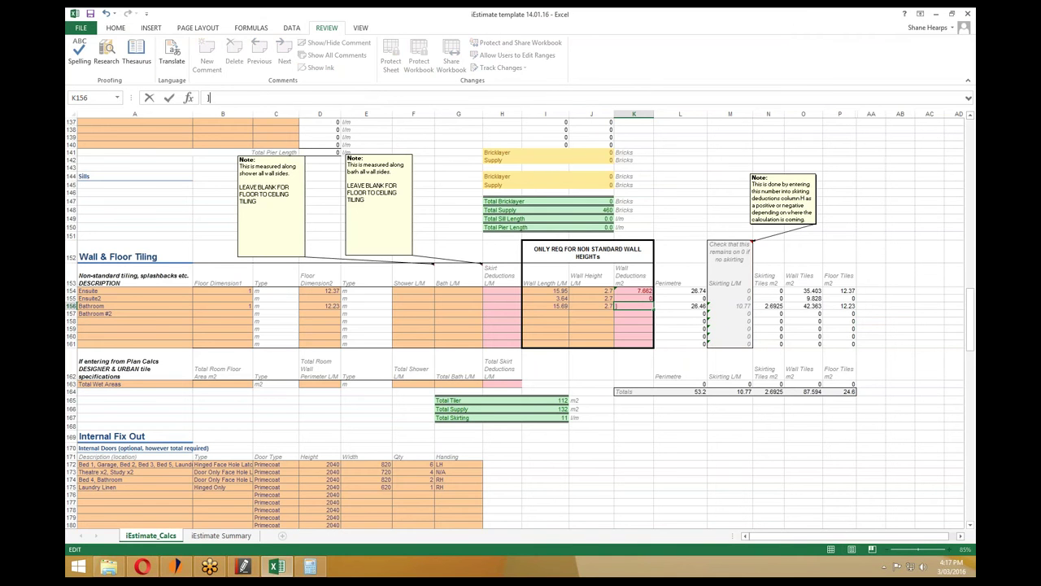
text(=SUM(1.722+)
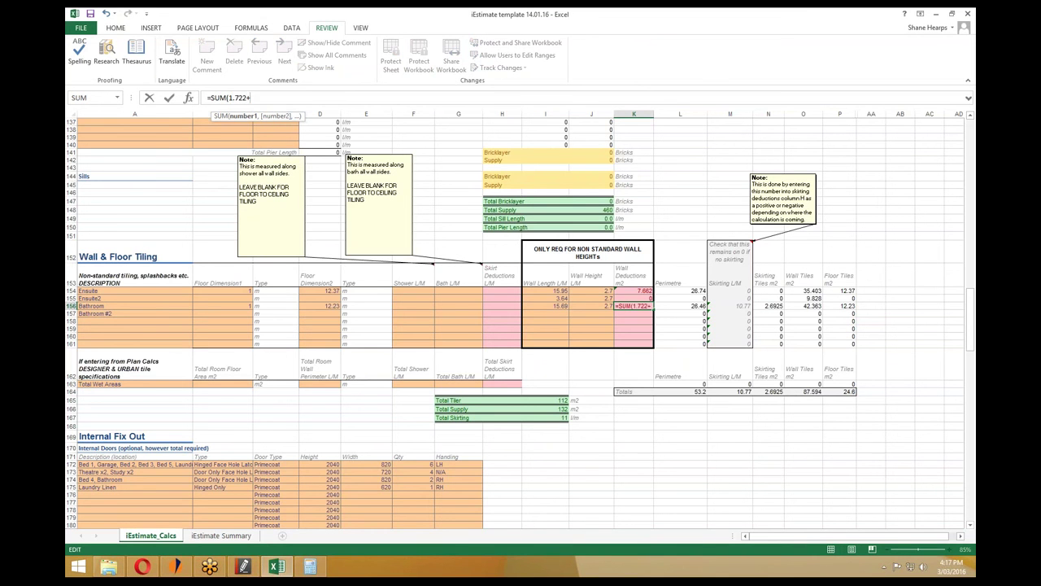
click(310, 567)
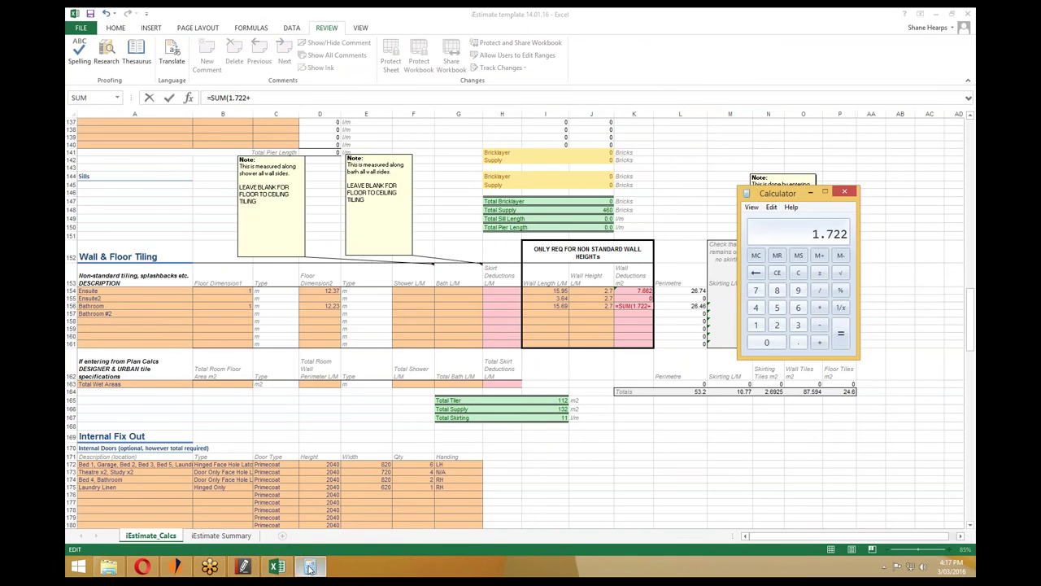
click(245, 567)
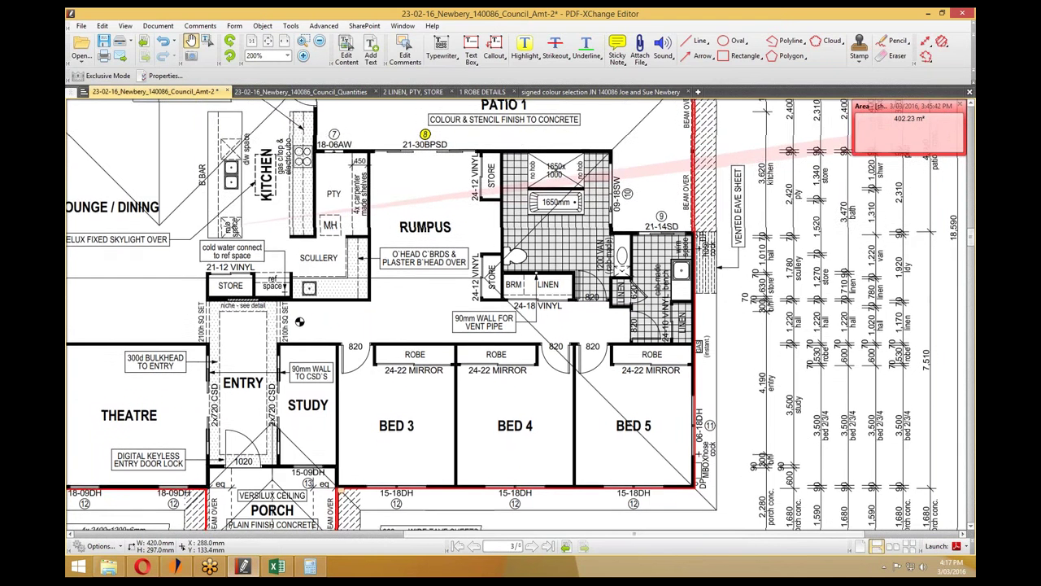
click(310, 567)
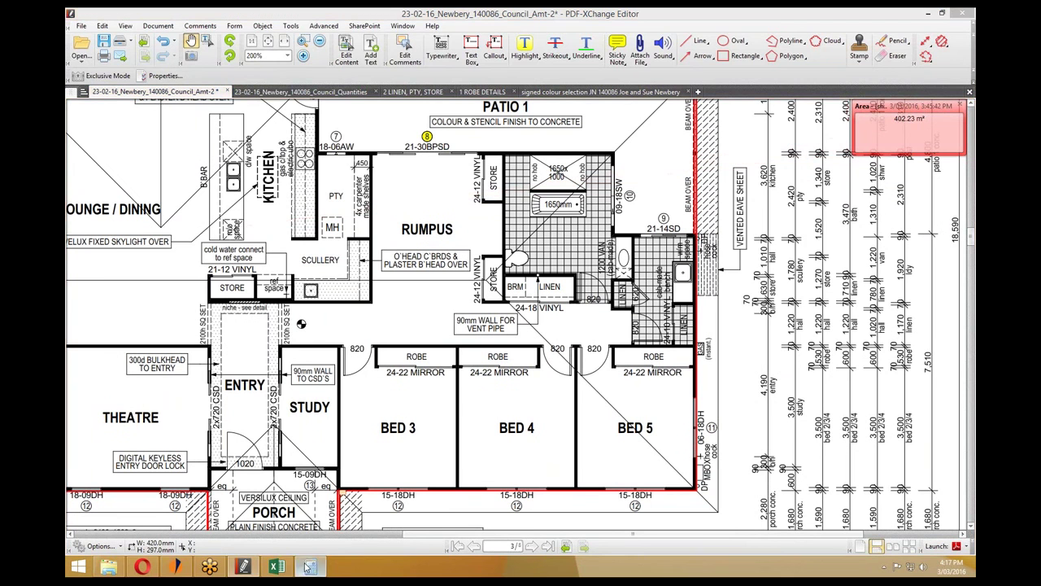
Calculate (0.5+0.9) × 1.2 = 1.68 and append 1.68+ to the K156 formula.
click(778, 273)
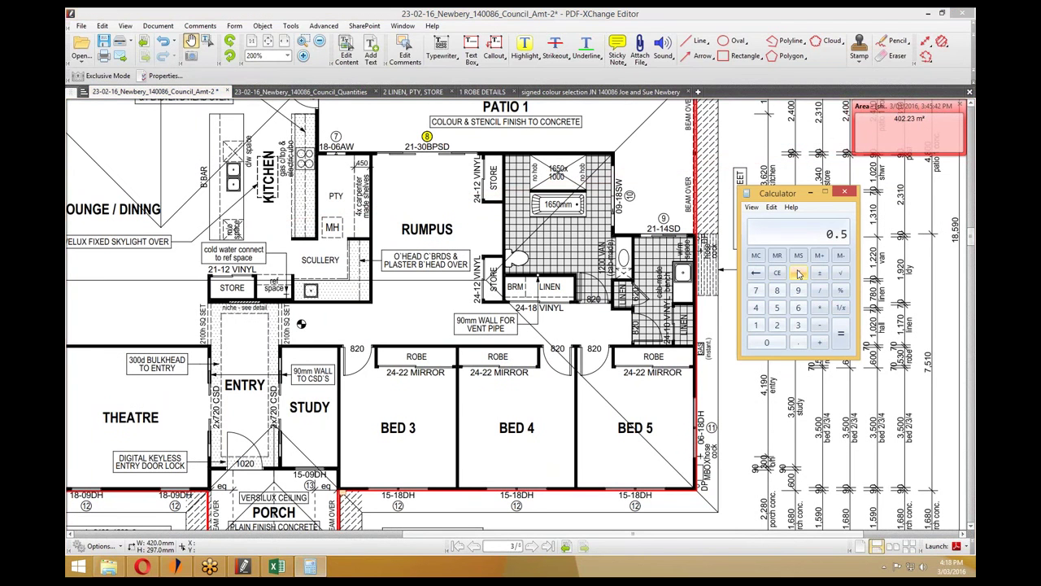
text(0.9)
key(Return)
text(1.2)
key(Return)
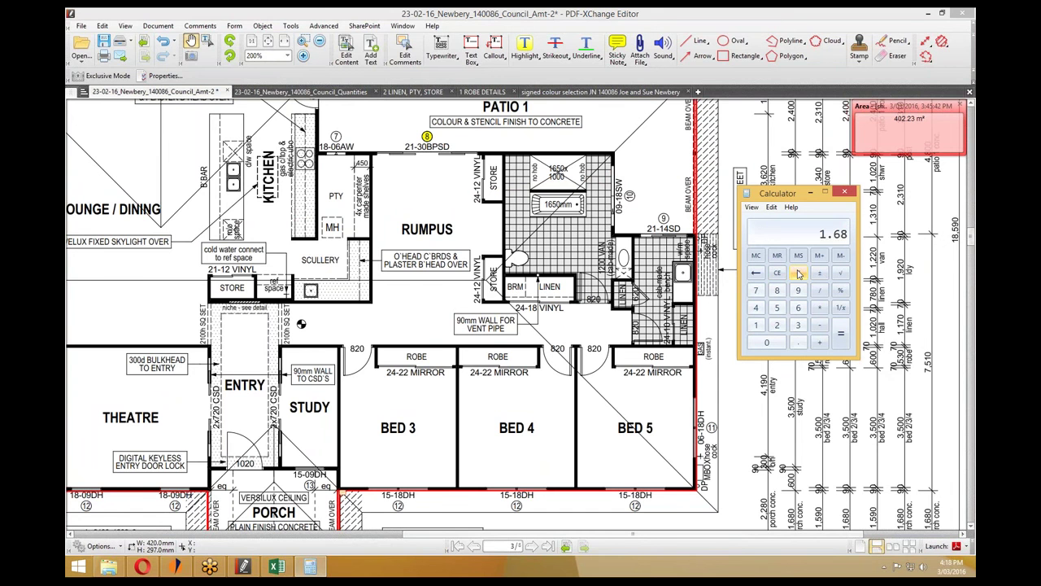
click(275, 566)
text(1.)
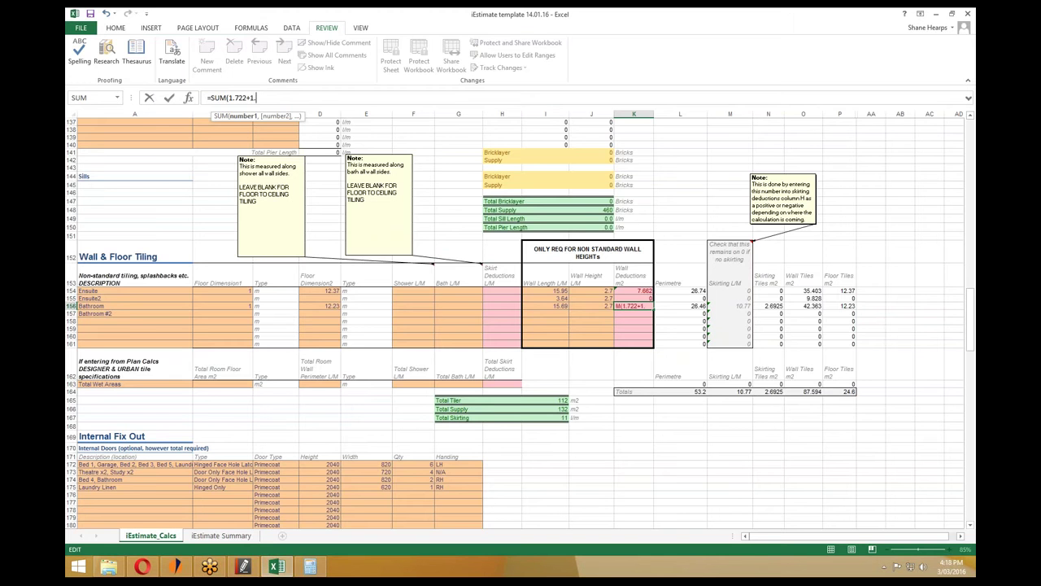
text(68+)
click(243, 566)
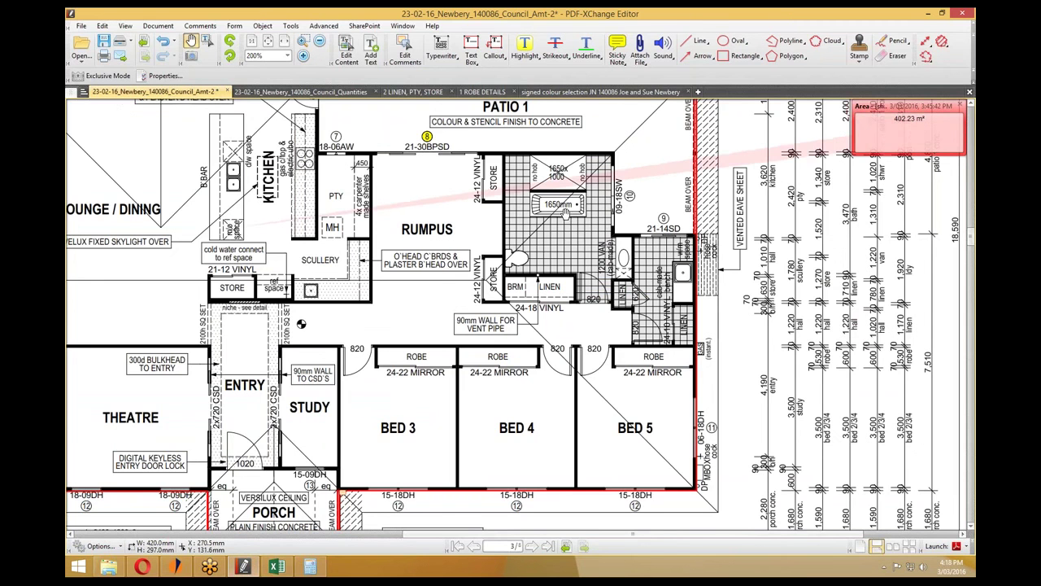
Calculate the bathroom opening as 0.9 × 1.8 = 1.62 and append 1.62+ to the K156 formula.
drag(537, 231, 549, 253)
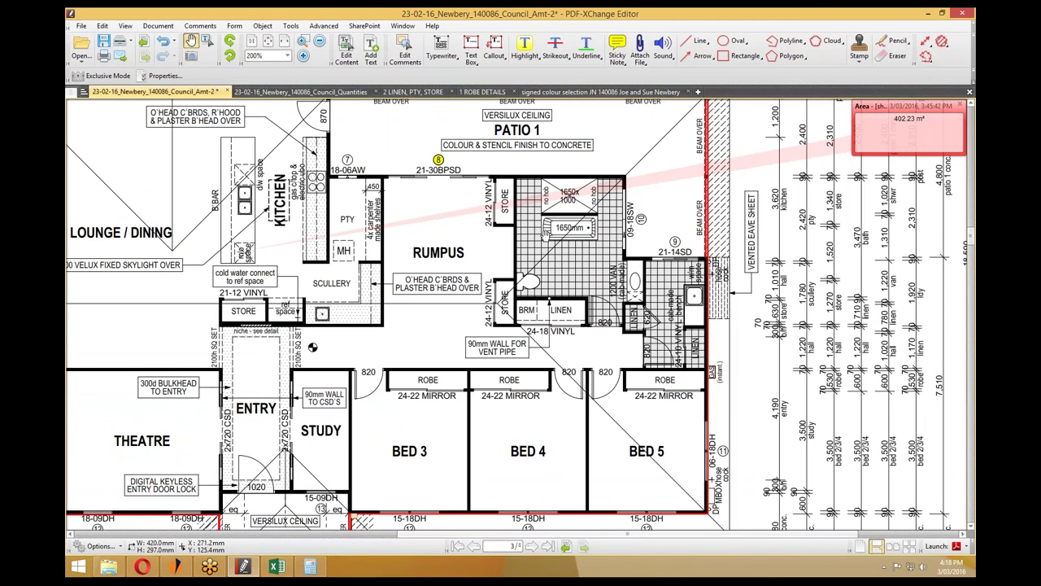
drag(535, 303, 524, 249)
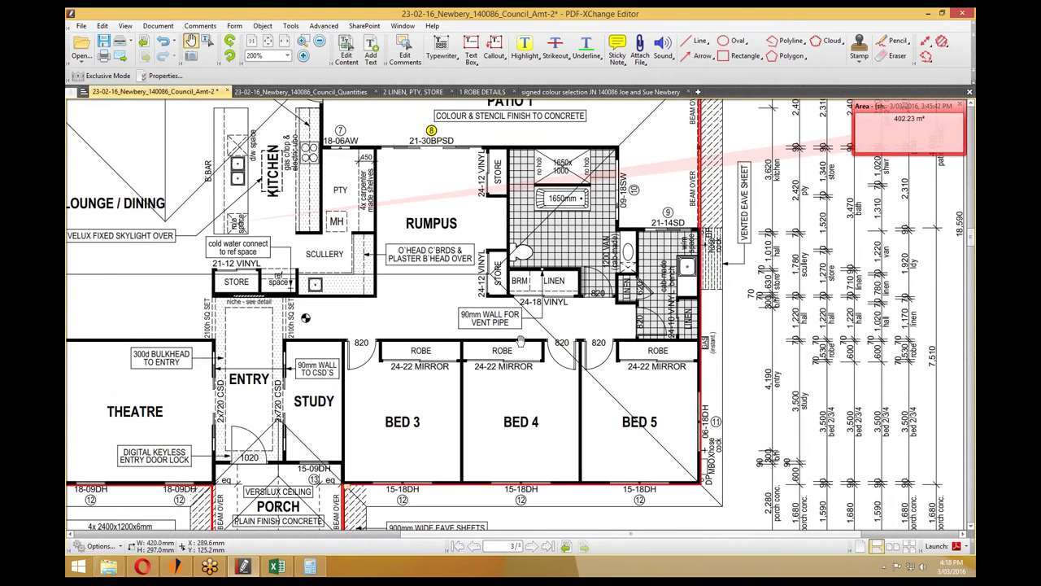
click(310, 566)
click(783, 273)
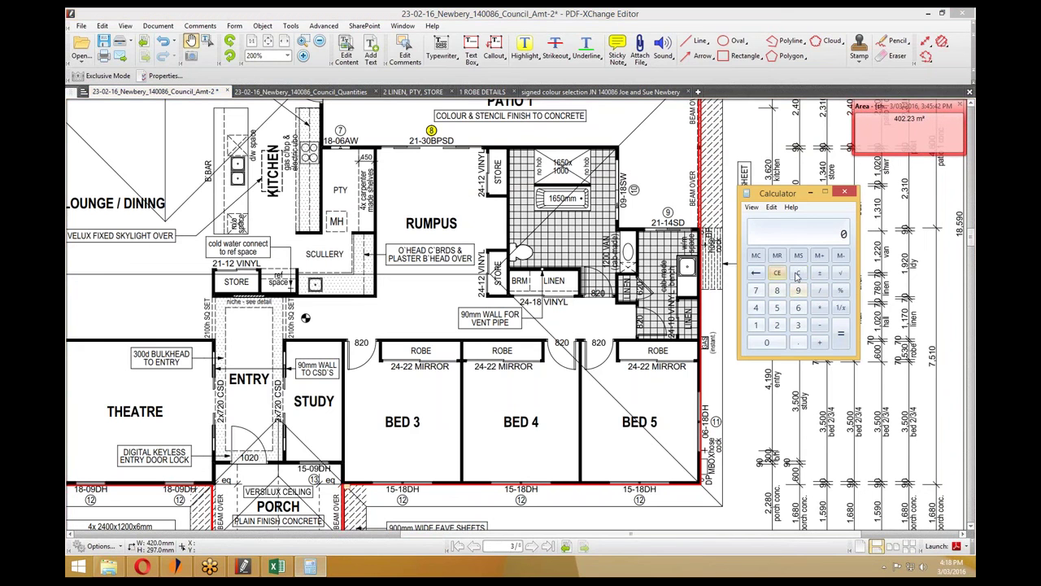
text(0.9*1.8)
key(Return)
click(275, 567)
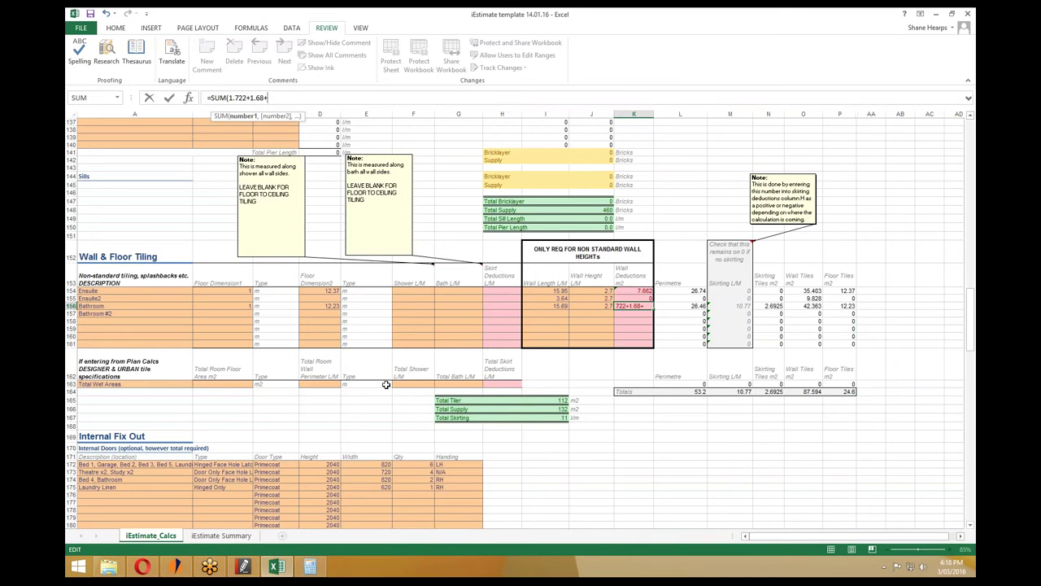
text(.62+)
click(243, 566)
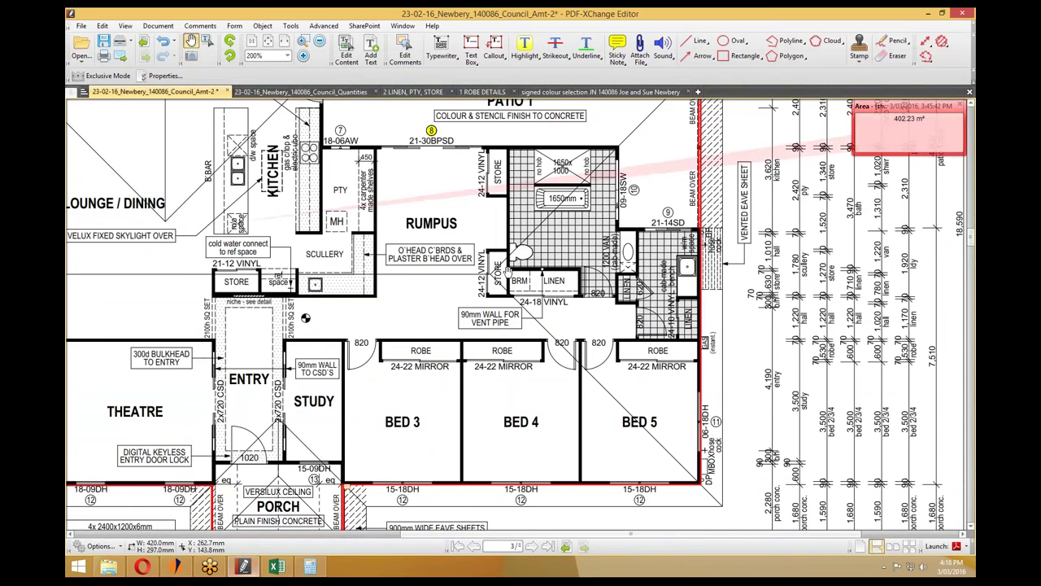
click(929, 13)
Close the K156 formula so Bathroom deductions total 5.022.
text(+1.68+1.62))
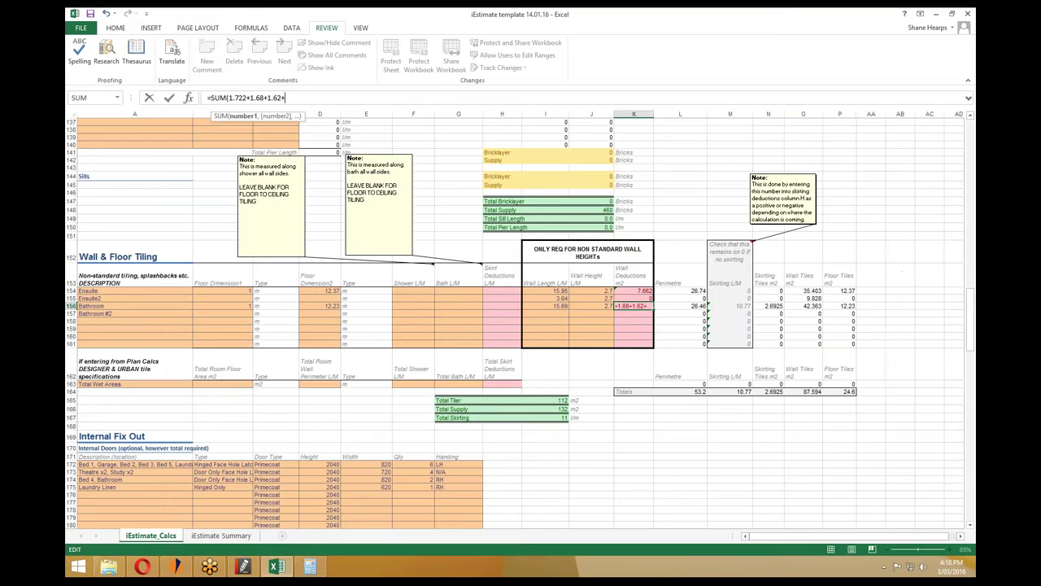
key(Return)
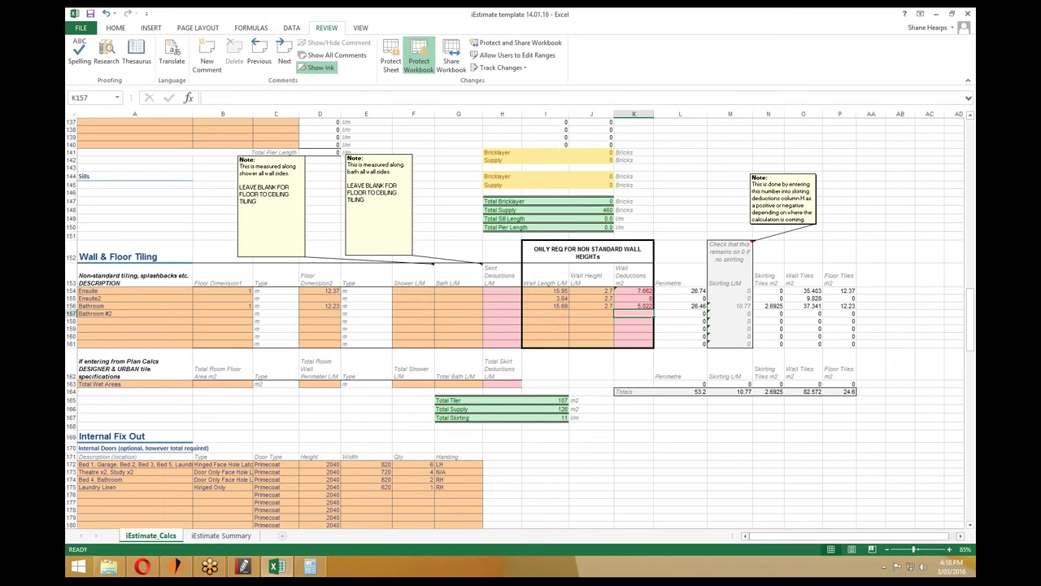
click(646, 306)
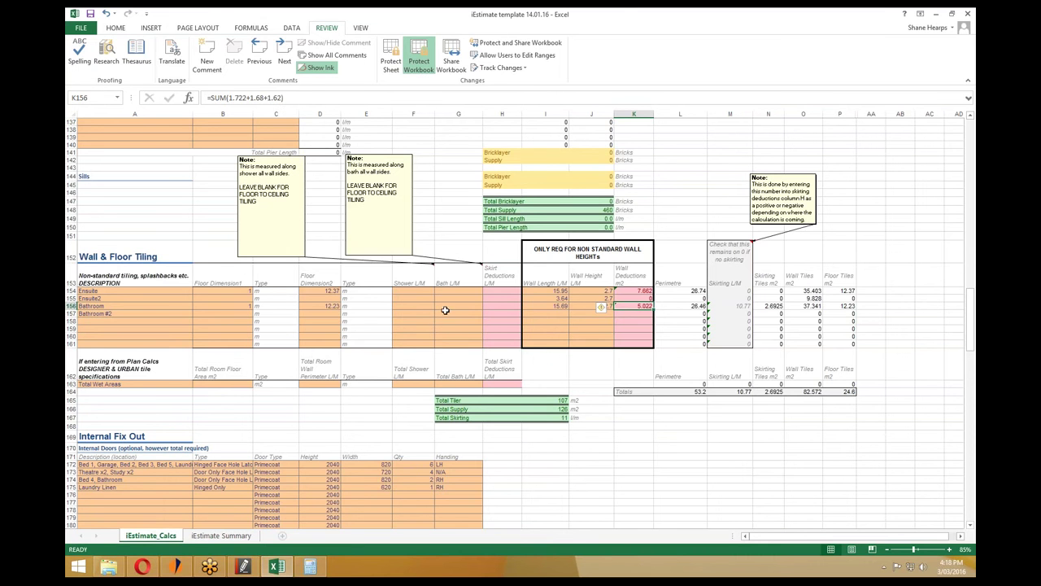
click(242, 313)
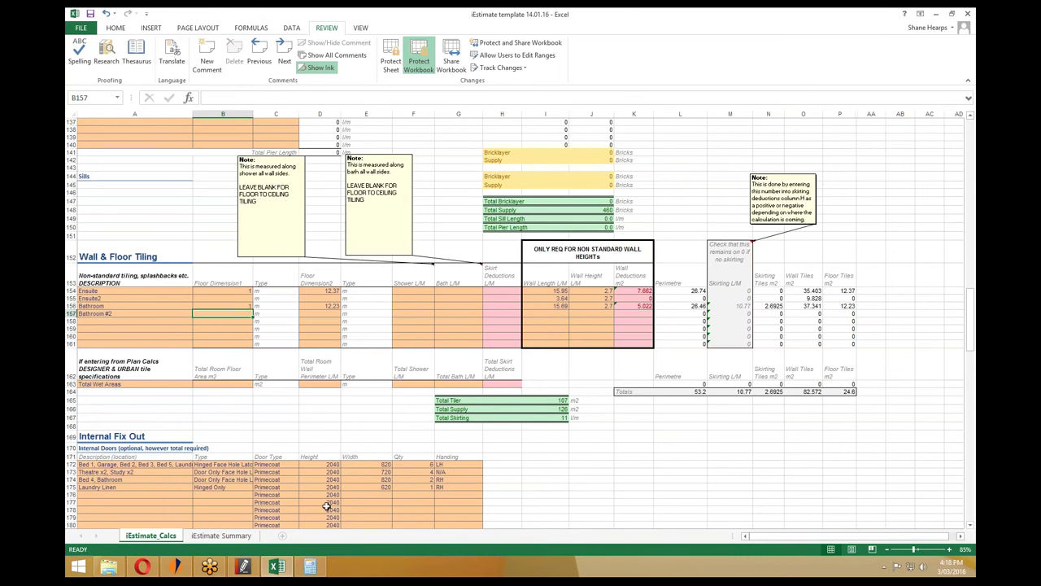
click(242, 567)
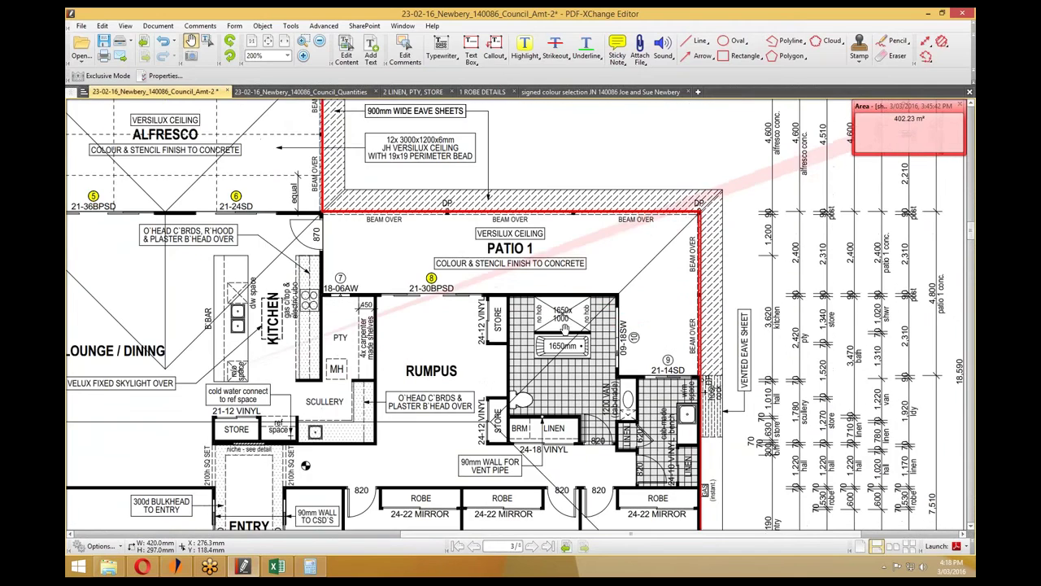
scroll(565, 321, down, 1)
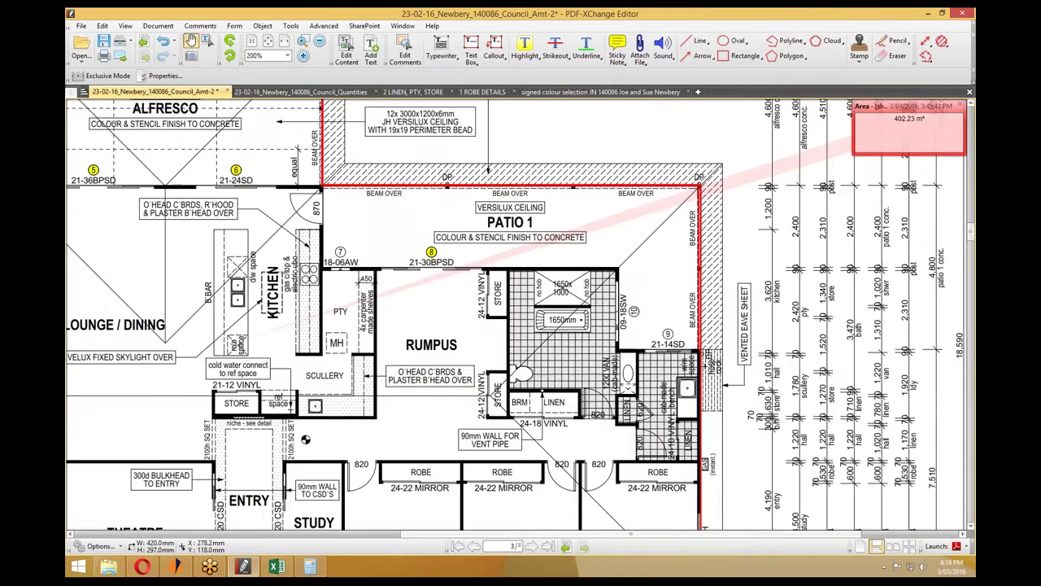
scroll(608, 366, down, 3)
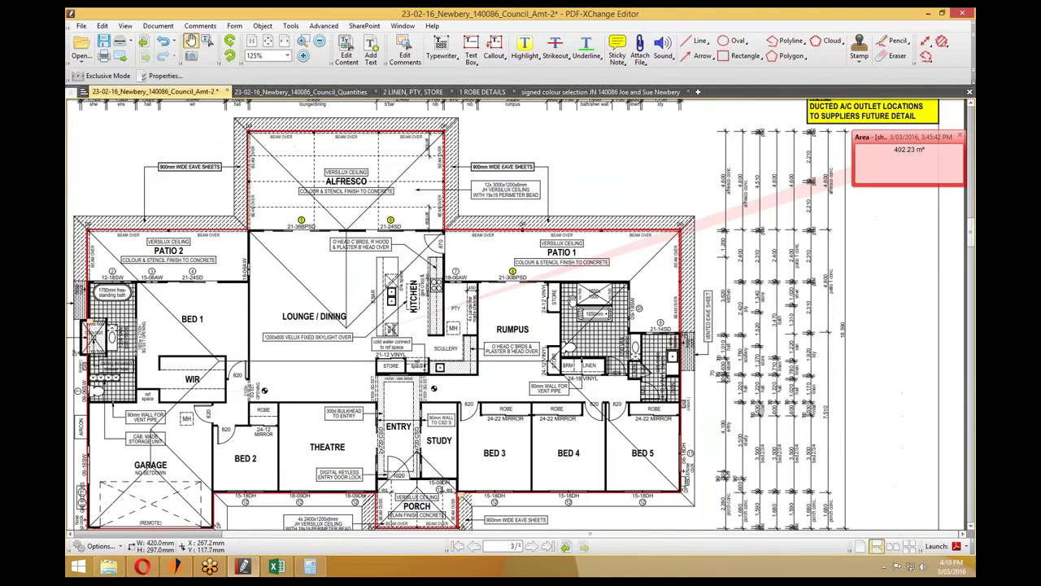
scroll(609, 366, up, 1)
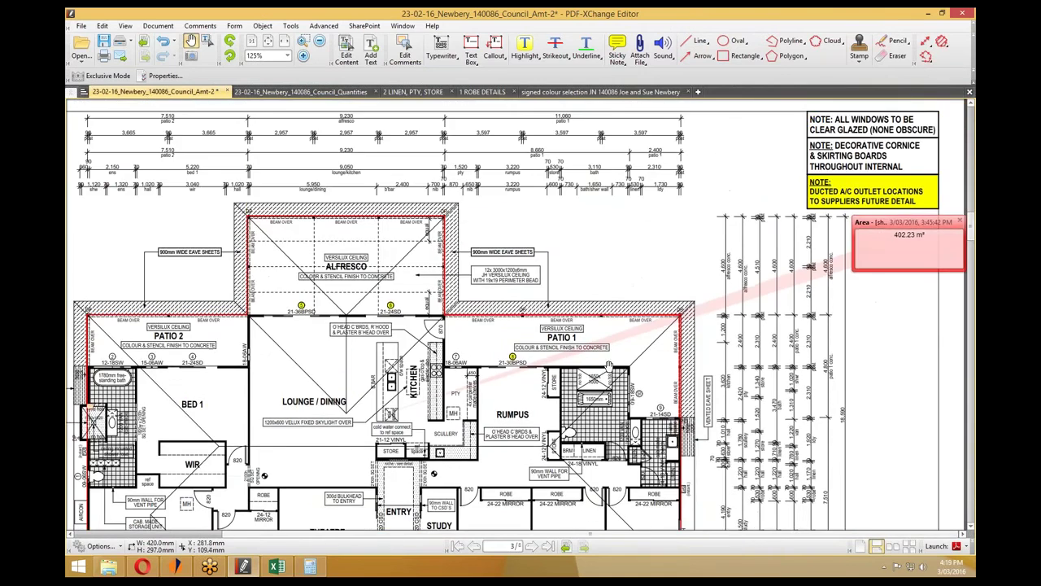
click(927, 13)
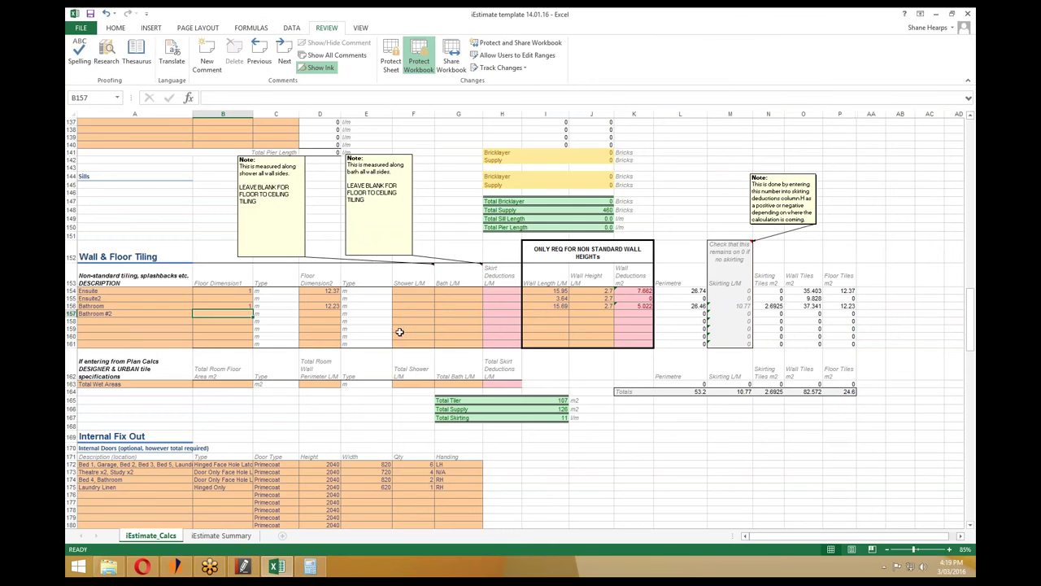
Give Bathroom #2 a 3.3 m wall length (1.65 + 1.65) and 2.7 m wall height.
click(541, 313)
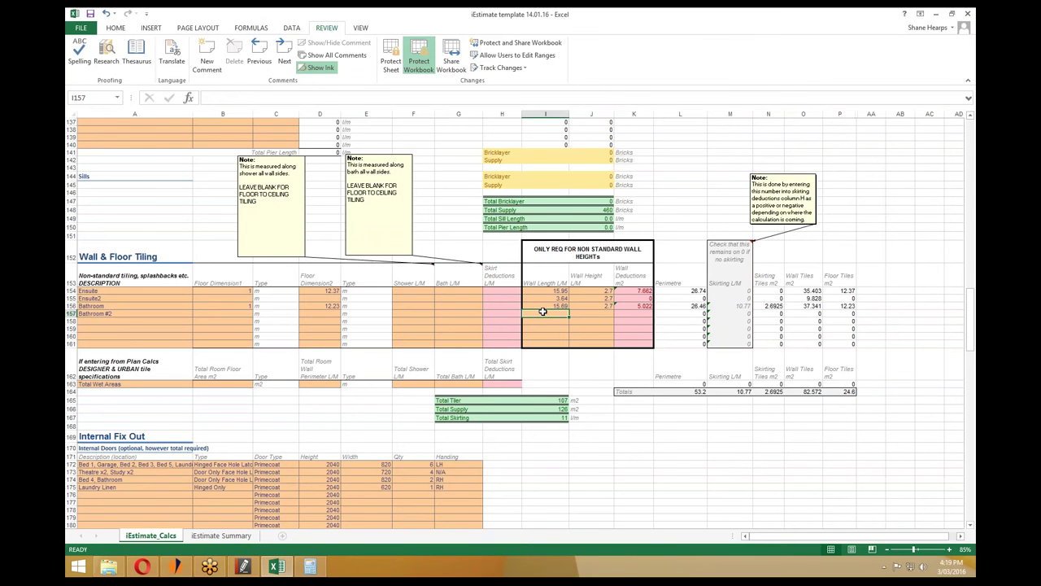
click(310, 567)
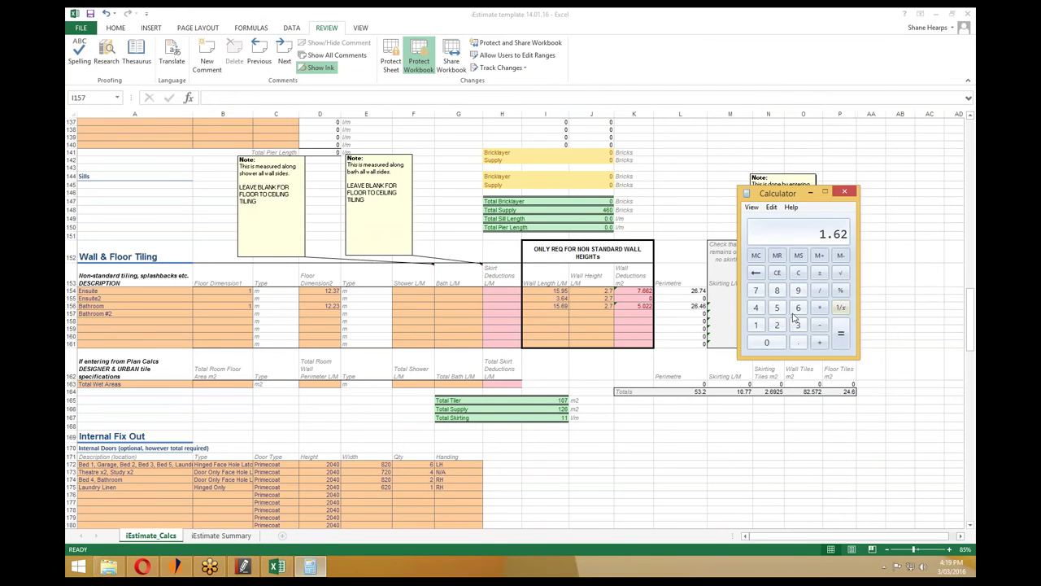
click(797, 274)
text(1.65+)
key(Return)
click(560, 314)
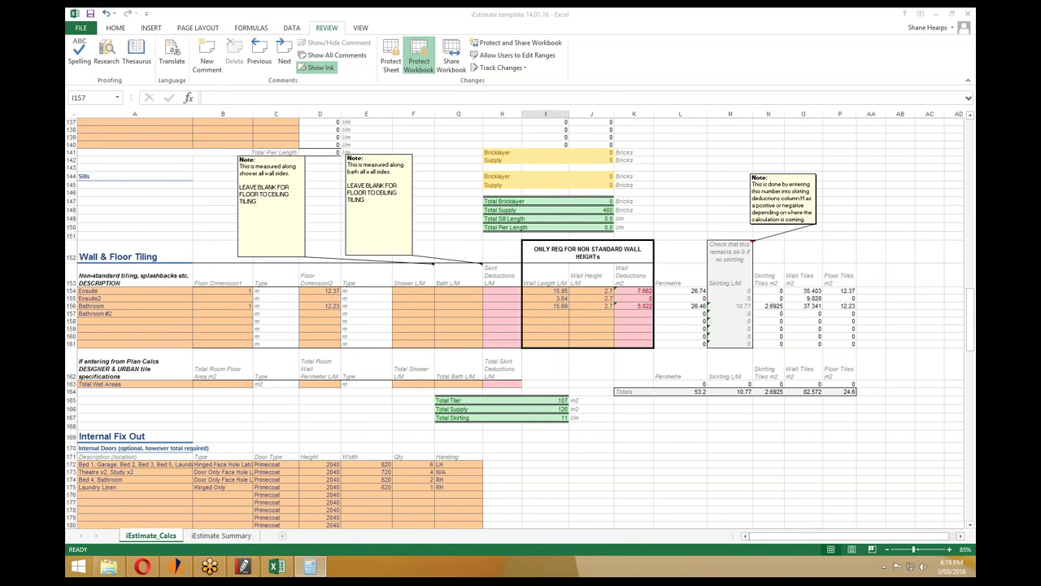
text(3.3)
key(Return)
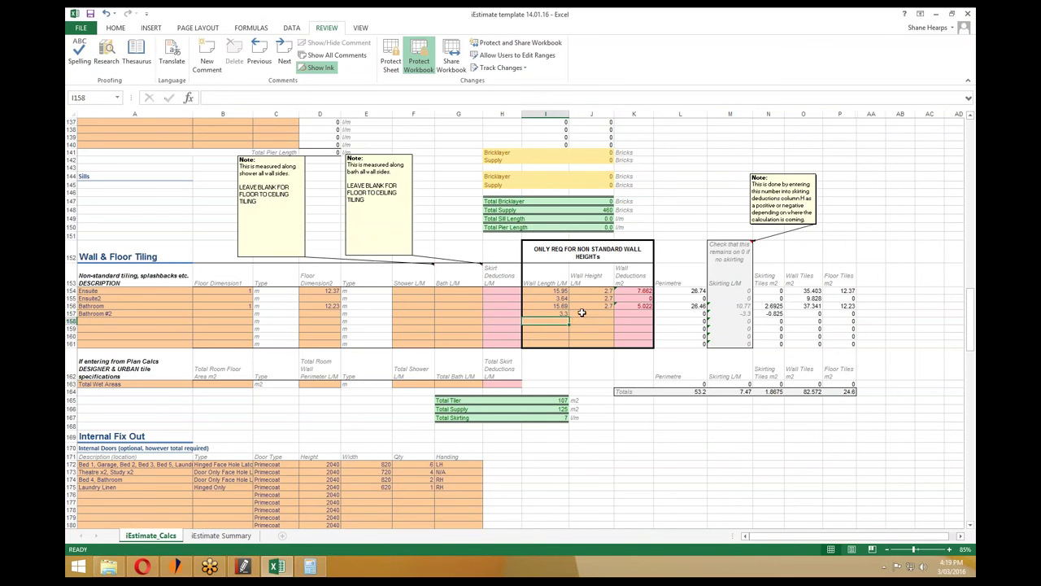
click(582, 313)
text(2.7)
key(Return)
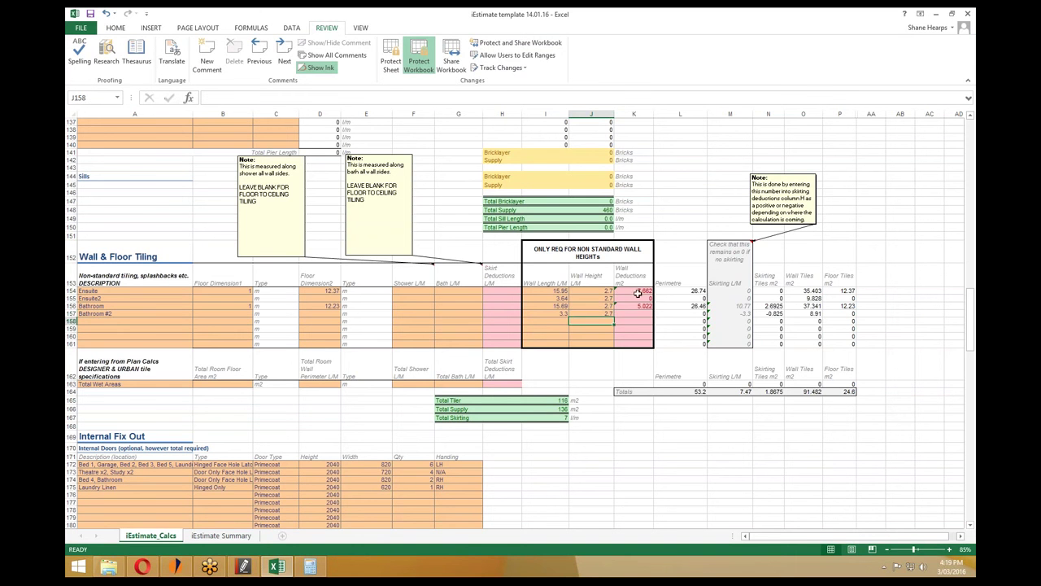
click(635, 321)
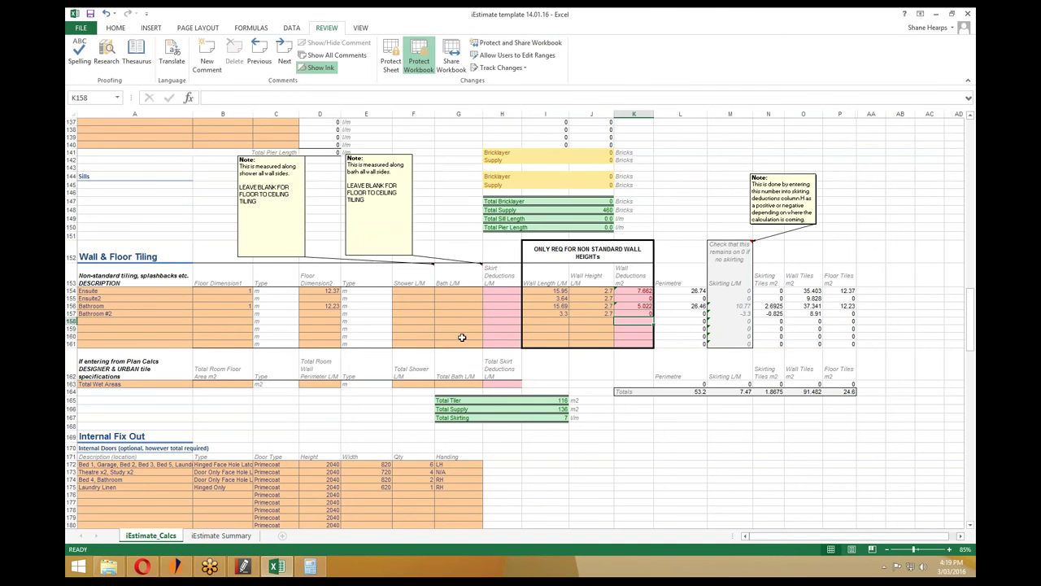
Measure the 0.68 m distance beside the bath on the floor plan with the Distance tool.
click(243, 566)
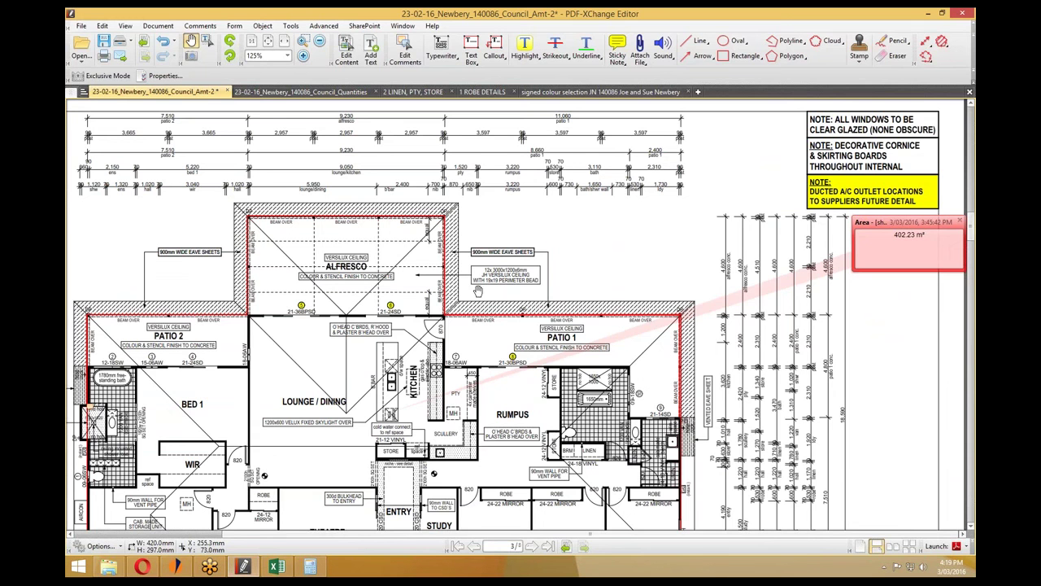
scroll(398, 370, down, 1)
scroll(612, 372, down, 1)
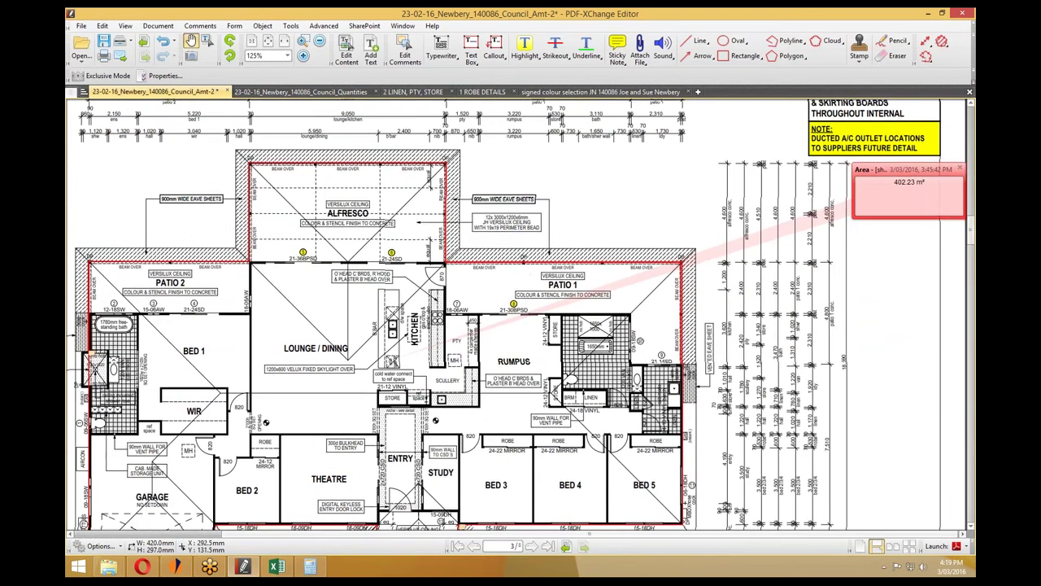
key(super)
key(super)
scroll(599, 394, up, 4)
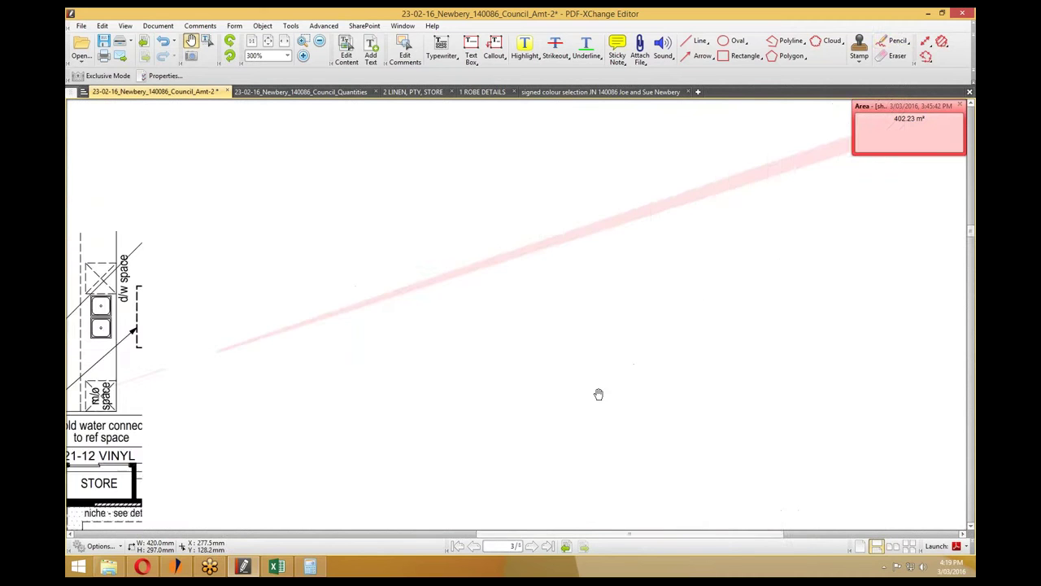
click(924, 42)
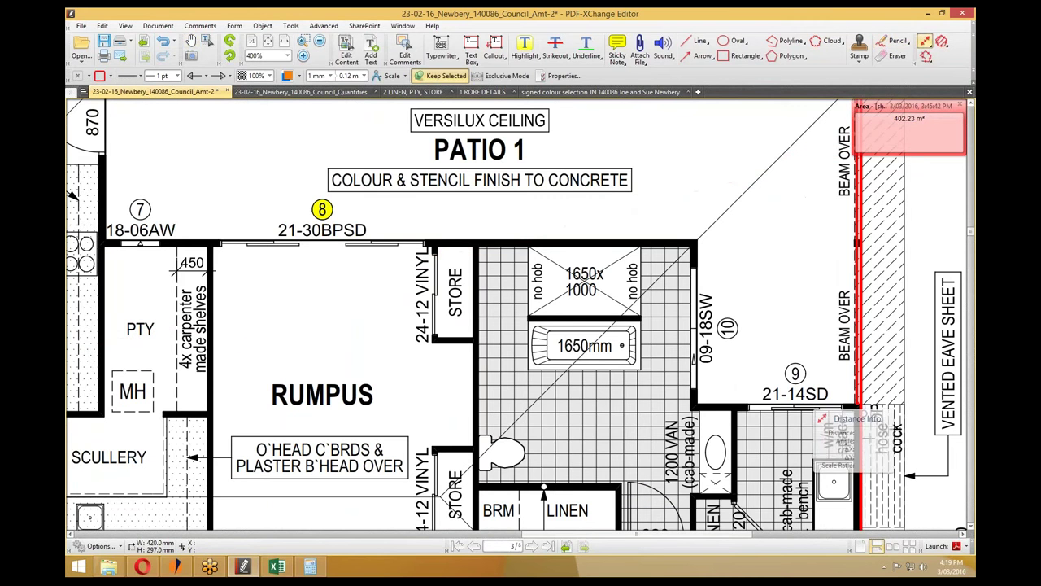
scroll(468, 309, down, 1)
scroll(468, 309, down, 3)
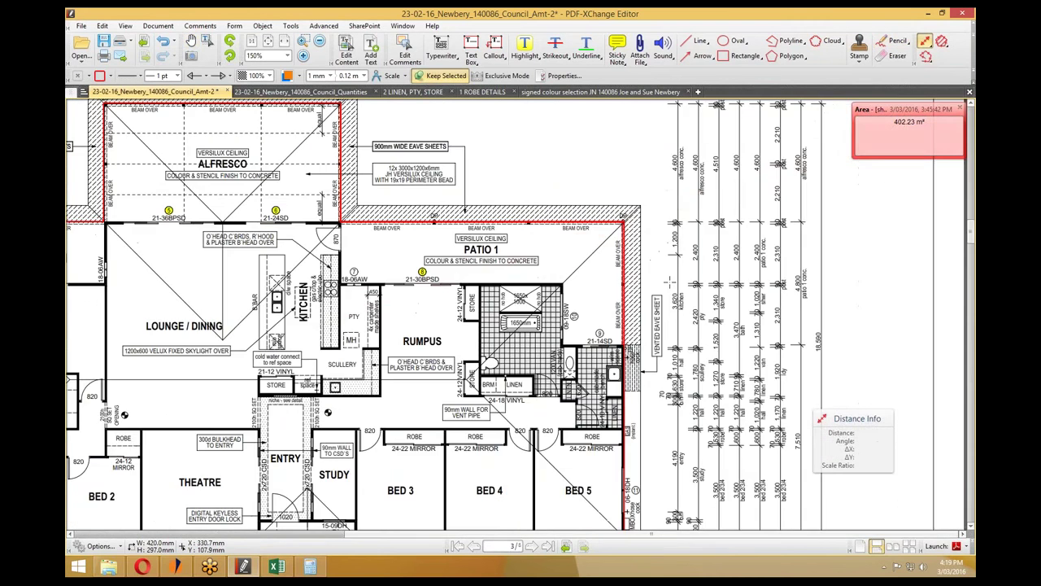
scroll(468, 310, up, 4)
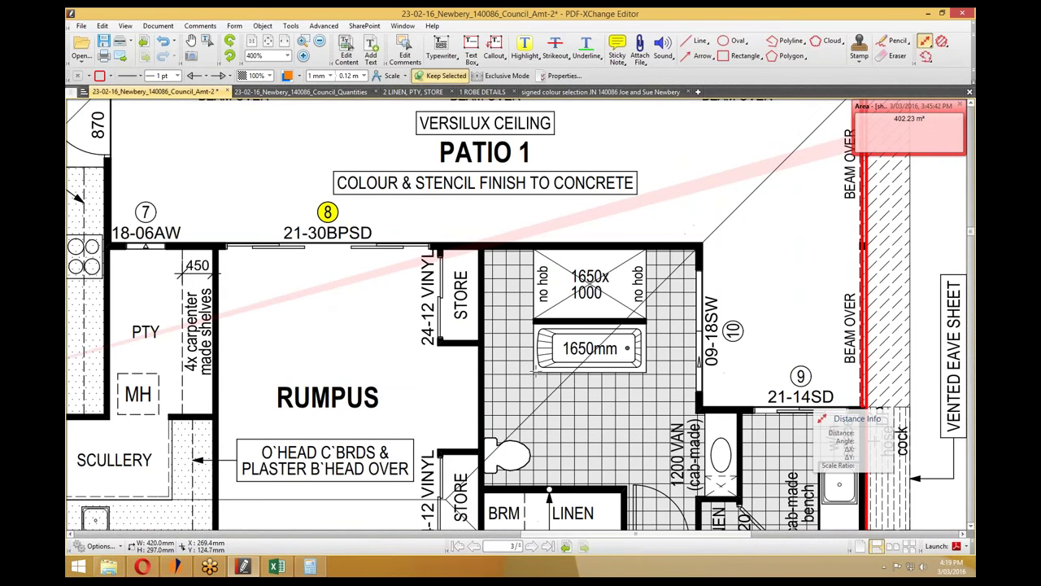
click(535, 372)
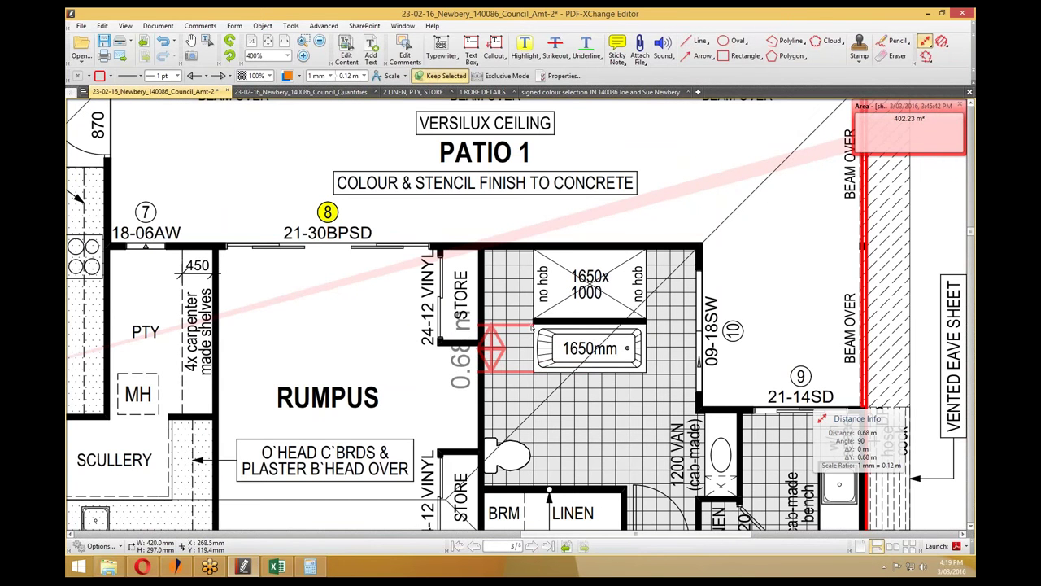
click(534, 327)
key(Escape)
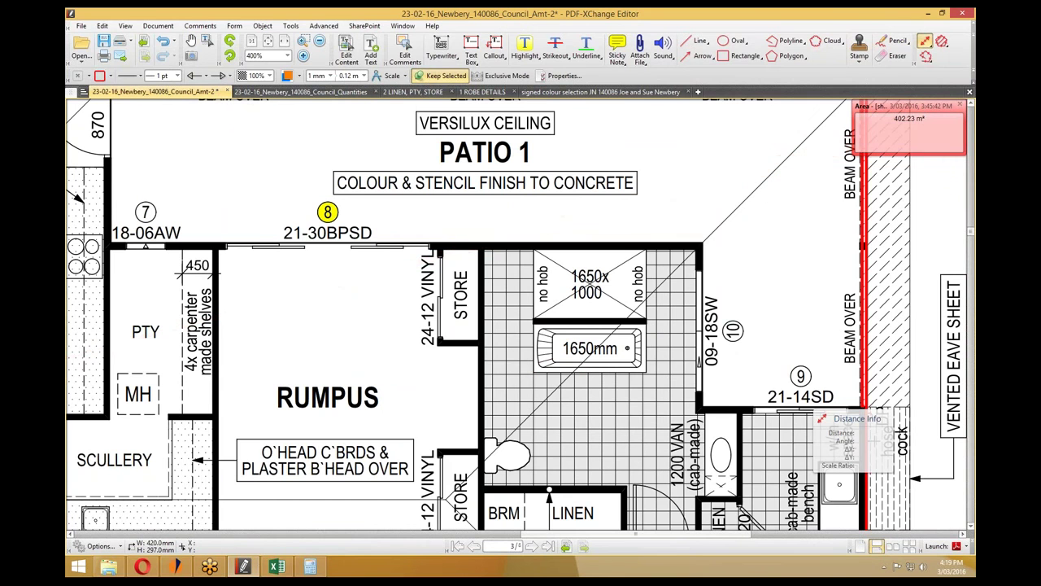
click(190, 41)
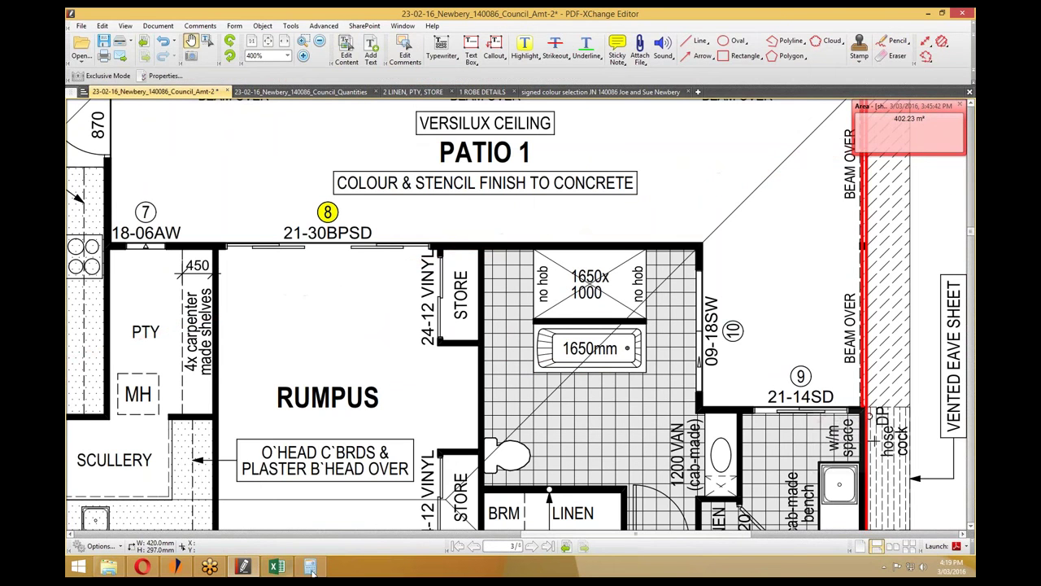
click(289, 568)
click(171, 322)
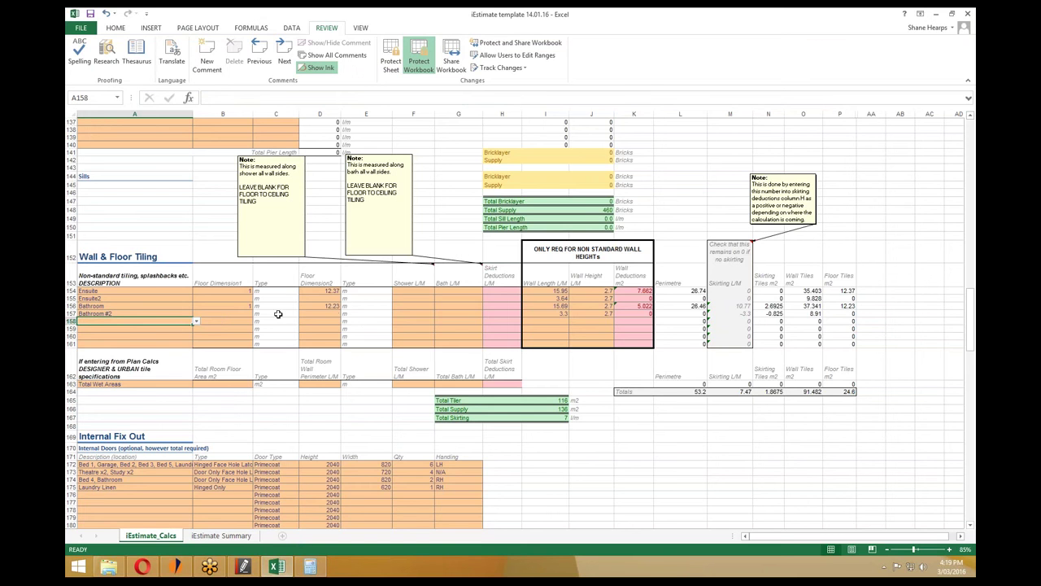
Enter a 1.4 m bath length in G156, bringing Bathroom wall tiles to 38.741 m2.
click(448, 307)
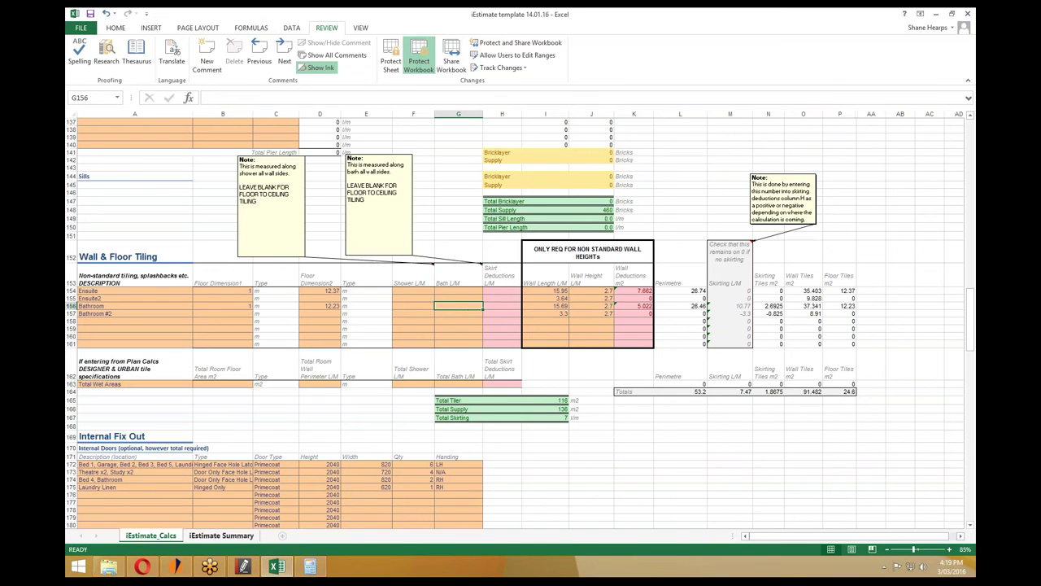
click(310, 567)
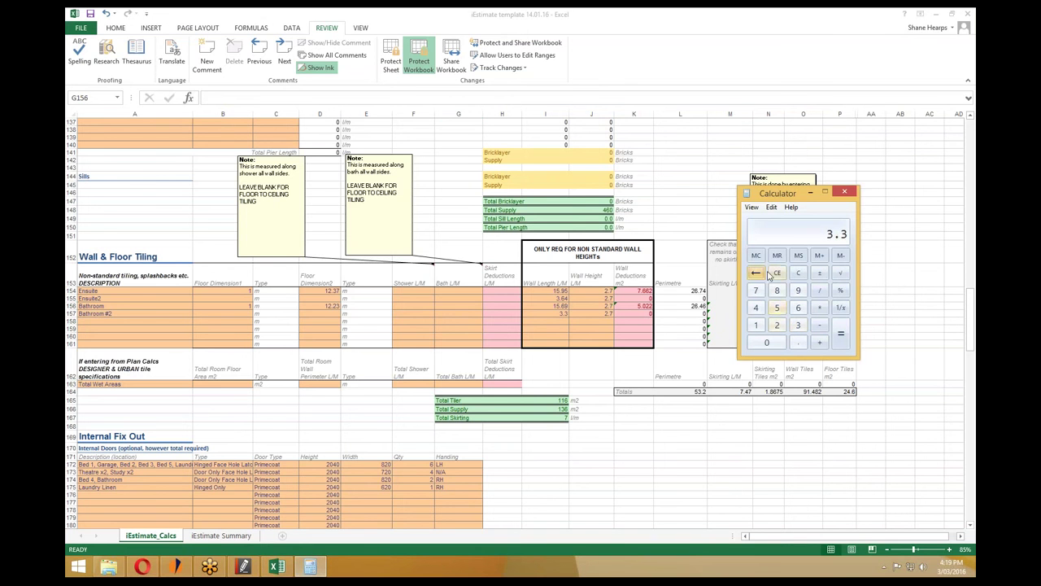
click(777, 272)
text(7)
click(795, 275)
click(444, 307)
text(1.4)
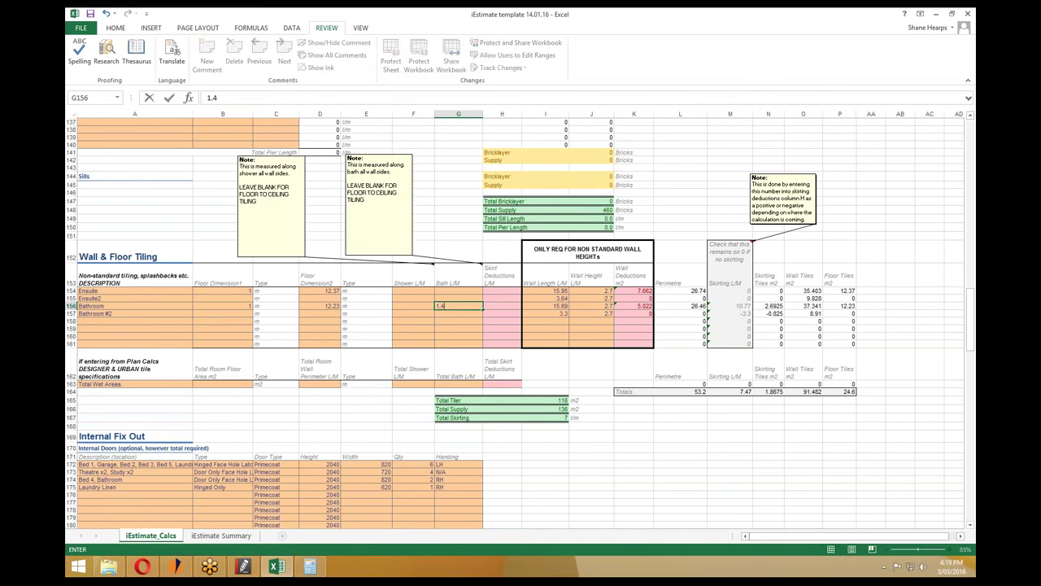
key(Return)
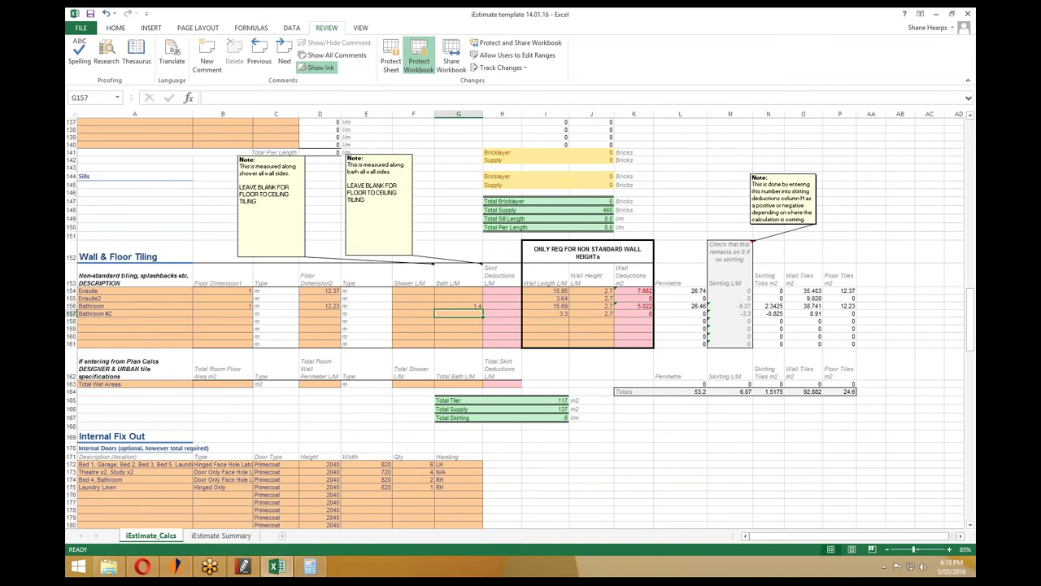
key(Up)
click(96, 315)
Pan the floor plan to look over the porch area.
click(244, 566)
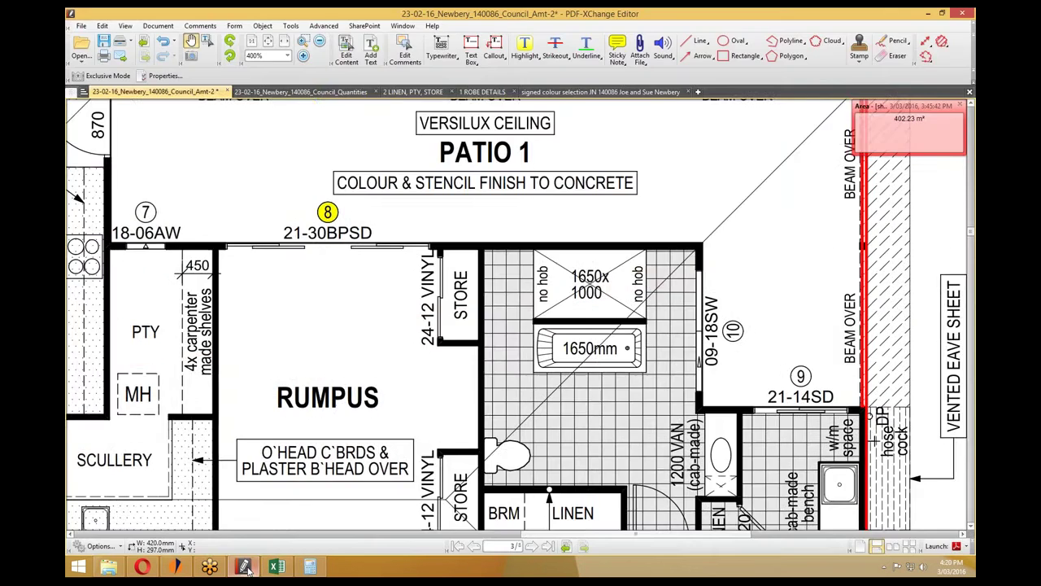
drag(665, 395, 644, 294)
scroll(643, 295, down, 2)
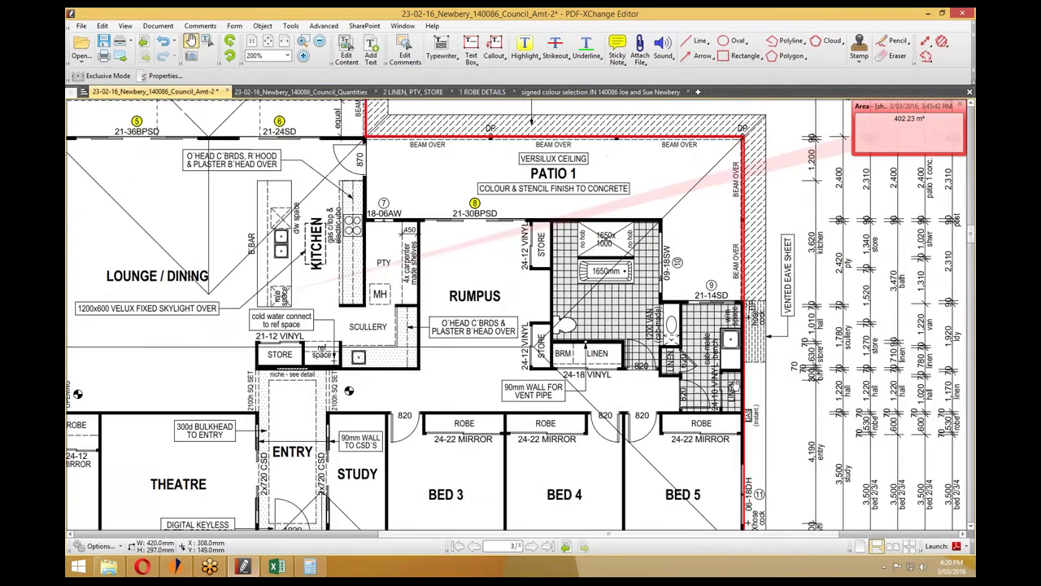
drag(735, 381, 696, 267)
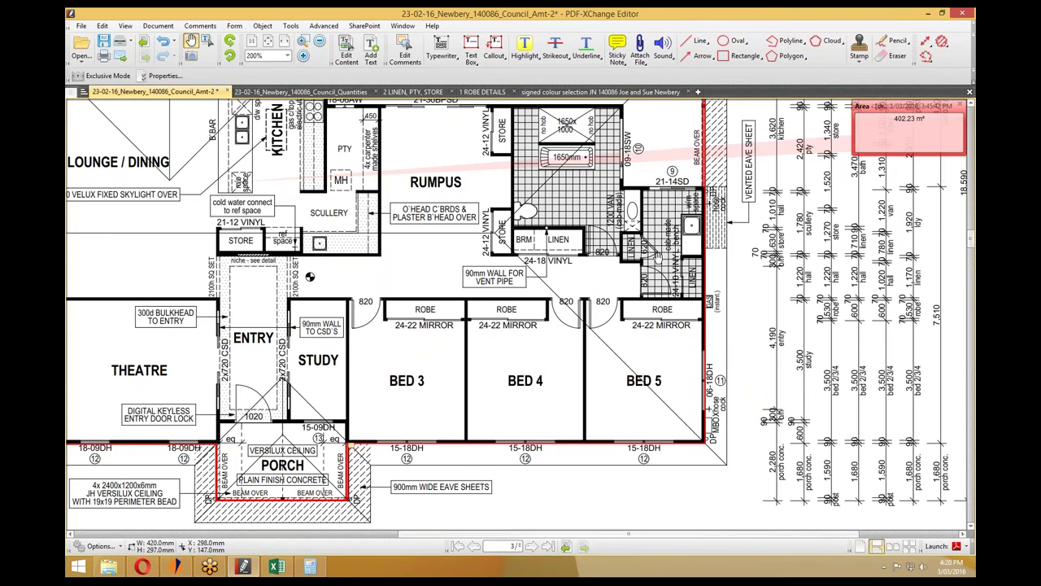
click(927, 13)
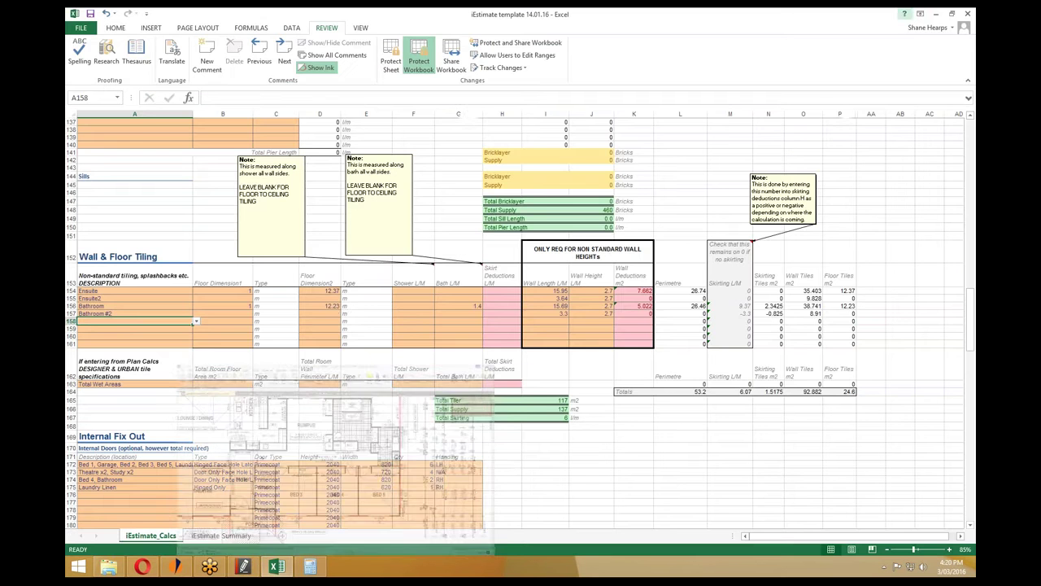
Set the A158 row description to Laundry.
click(397, 320)
click(505, 320)
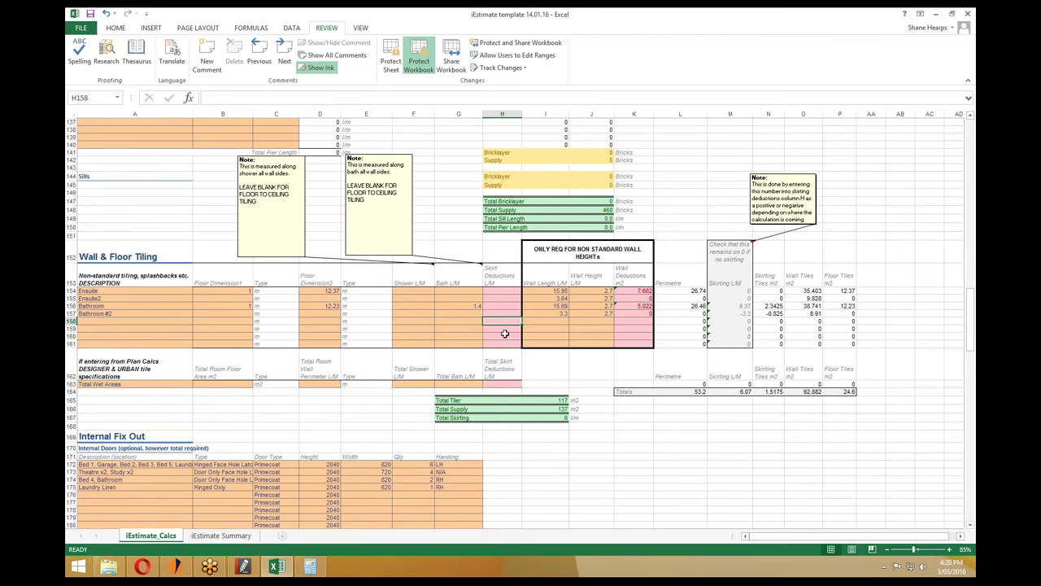
click(133, 321)
click(195, 322)
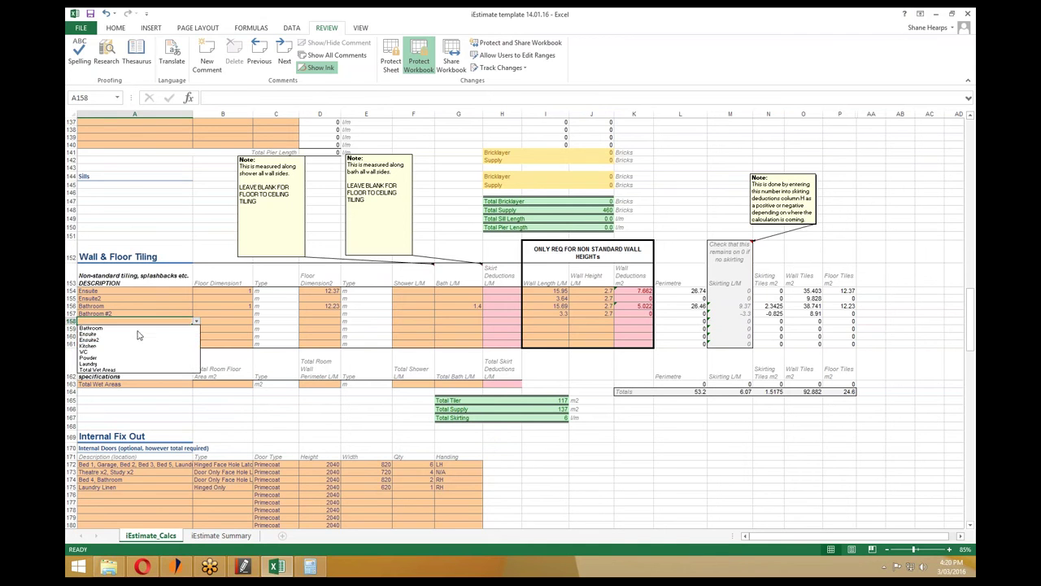
click(106, 363)
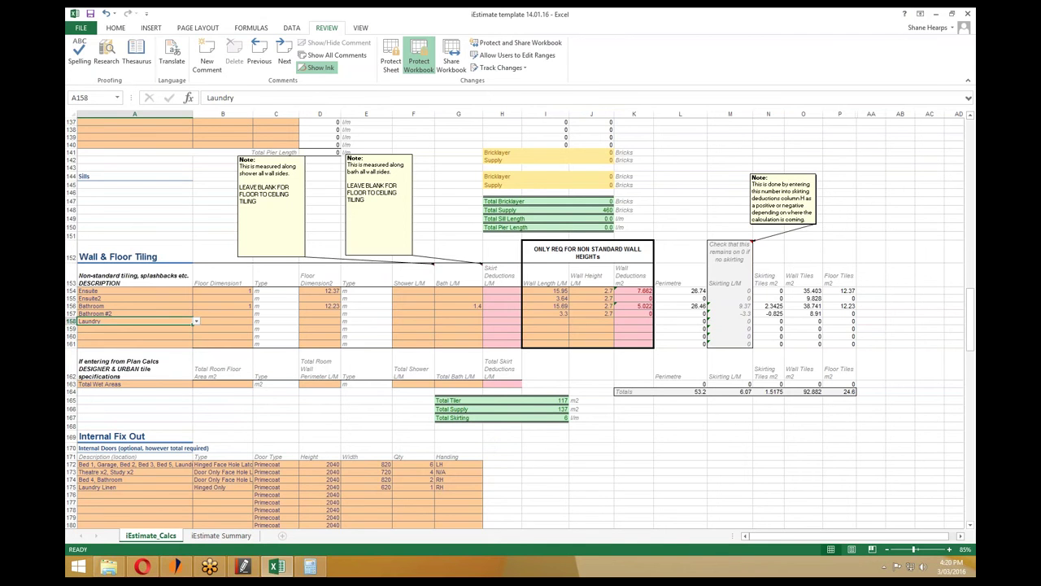
Enter the Laundry floor as 1 × 5.87 from the Council_Quantities wet areas, making 30.47 m2 floor tiles.
click(220, 320)
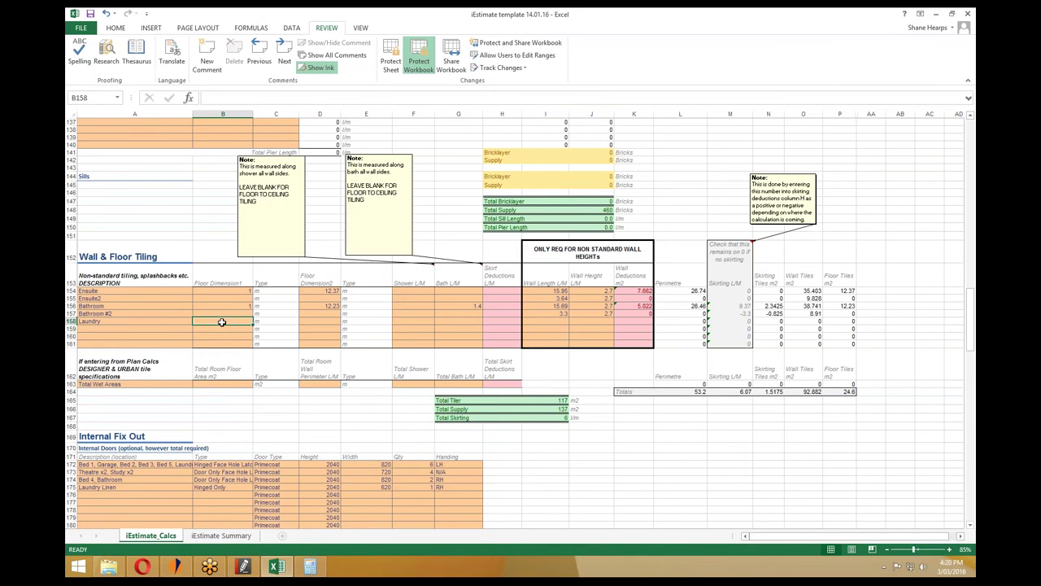
click(245, 566)
click(301, 92)
scroll(187, 428, down, 1)
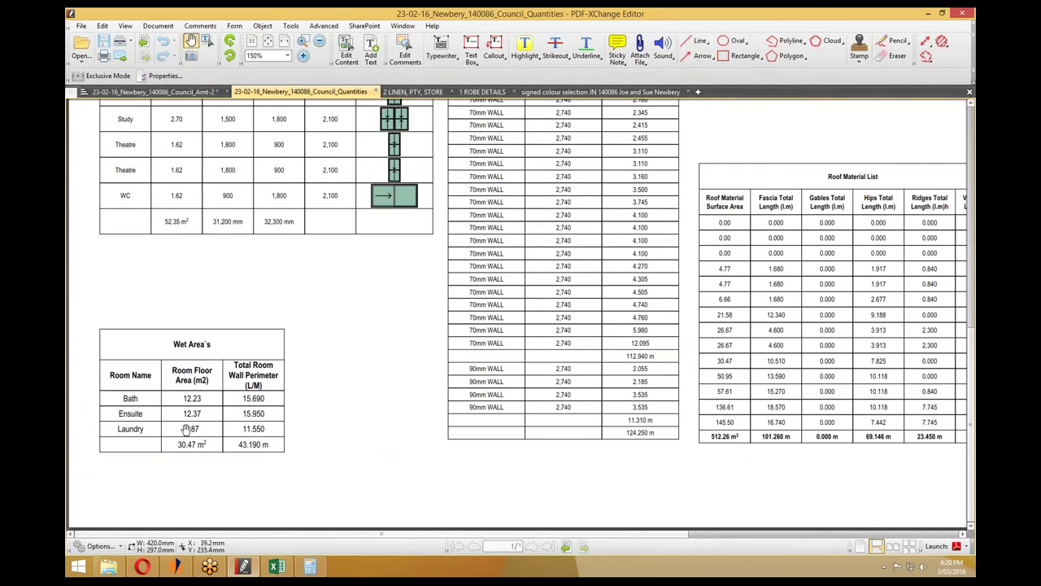
click(929, 13)
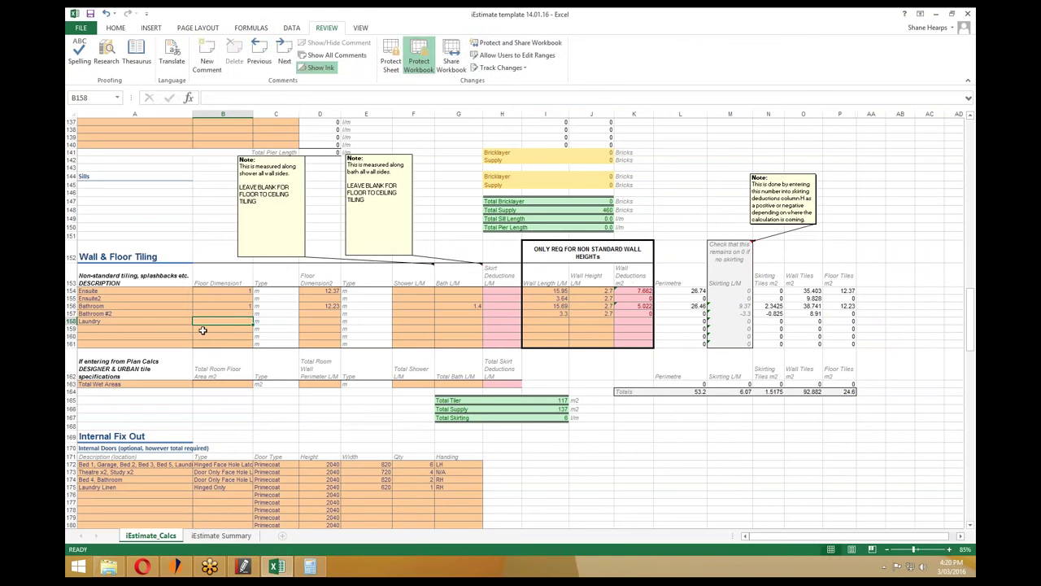
text(1)
key(Tab)
key(Tab)
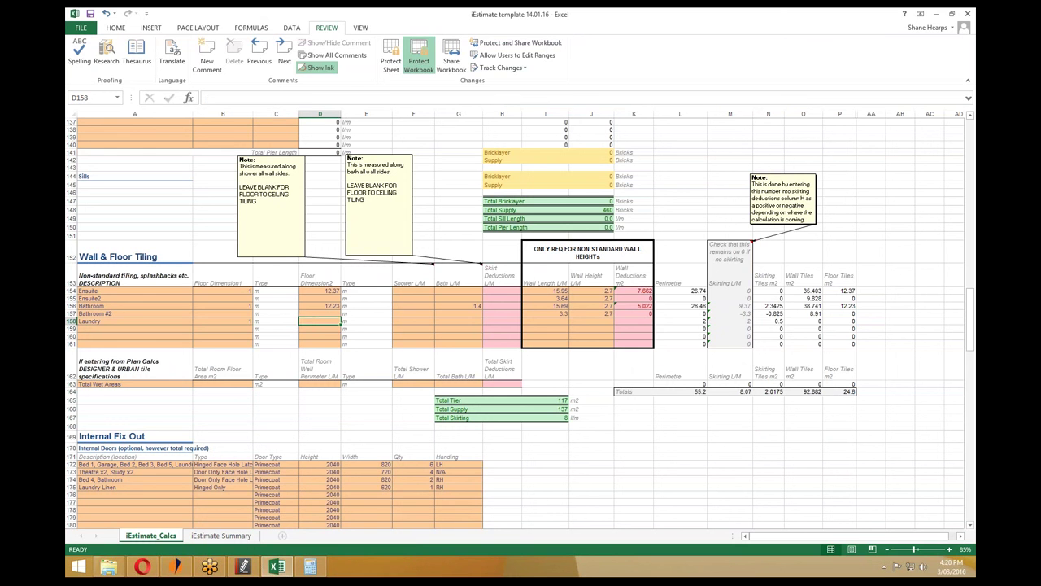
text(5.897)
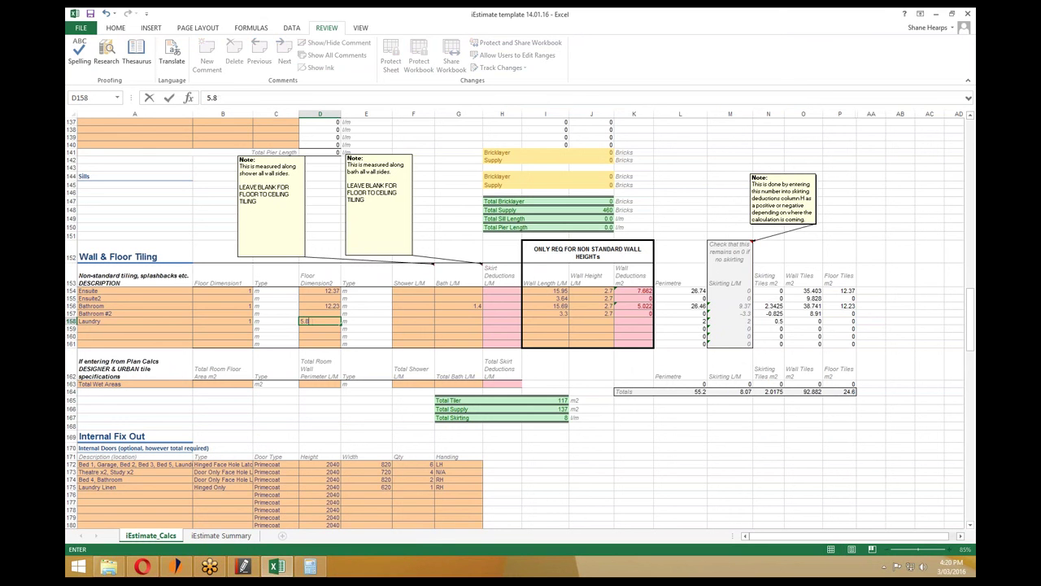
key(Tab)
key(Tab)
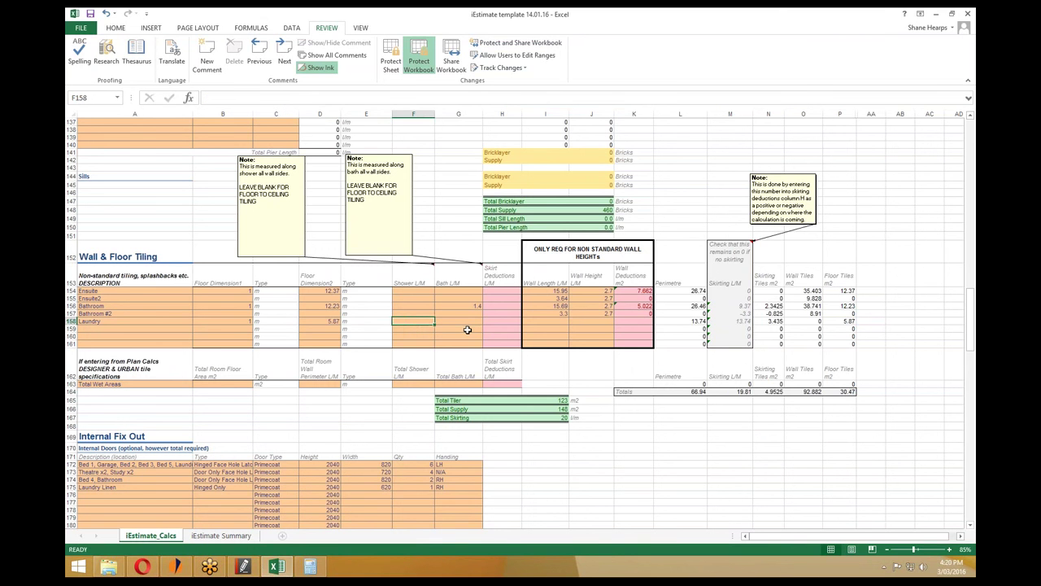
key(Tab)
key(Tab)
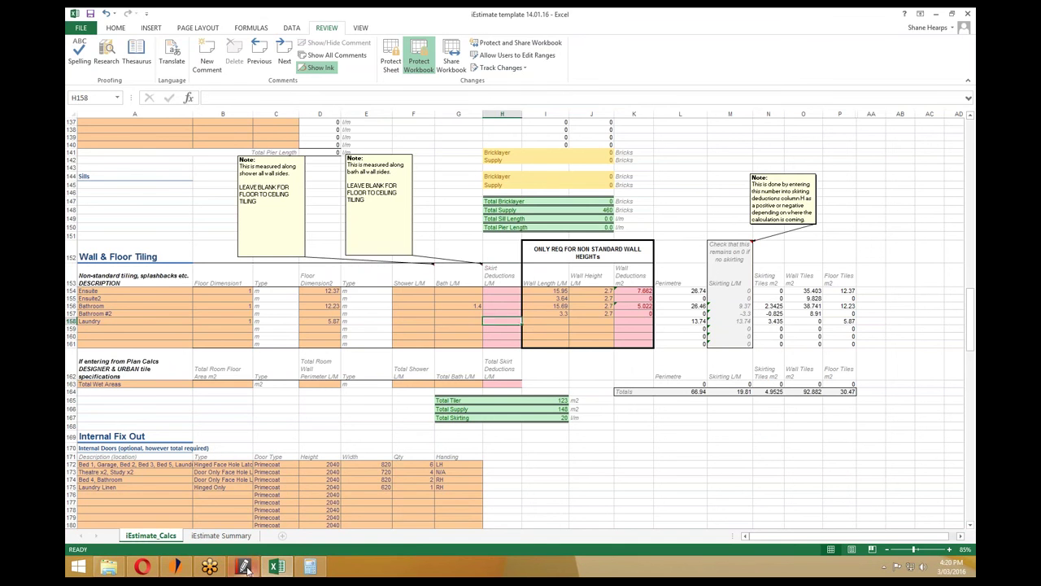
click(244, 567)
click(186, 92)
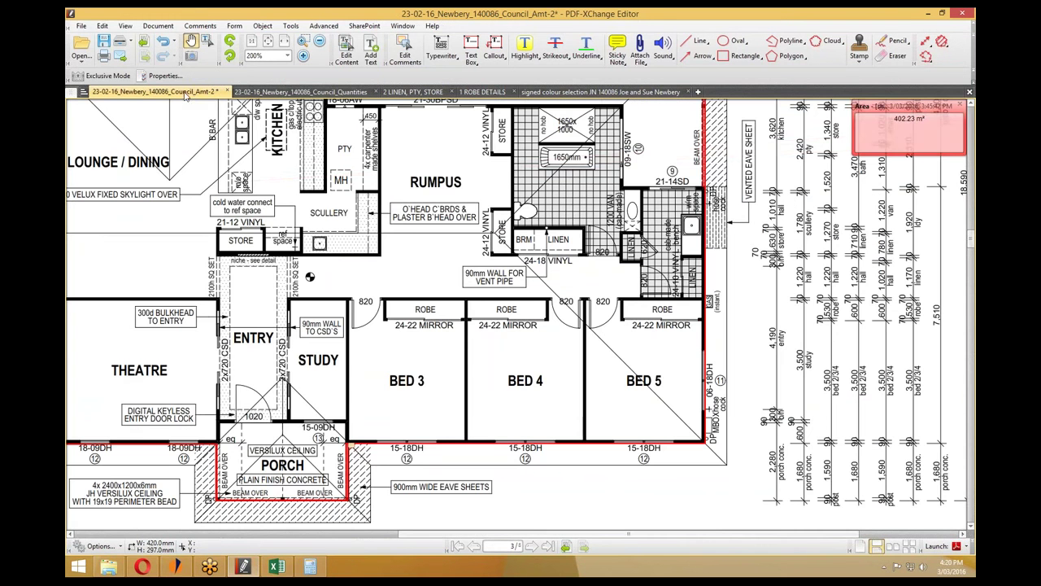
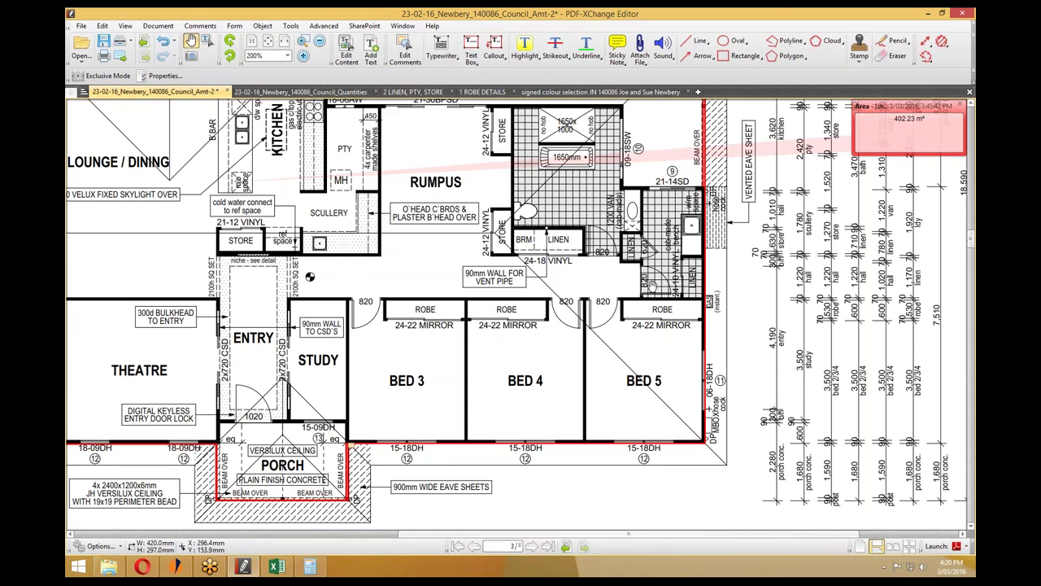
Enter 0.82 as the Laundry skirt deduction in H158.
click(929, 13)
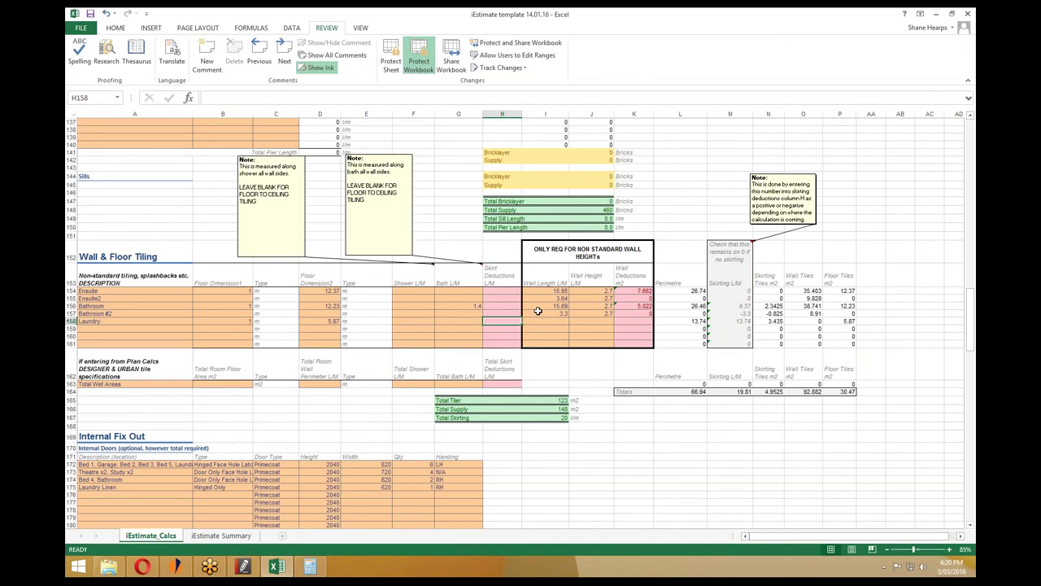
text(0.82)
key(Return)
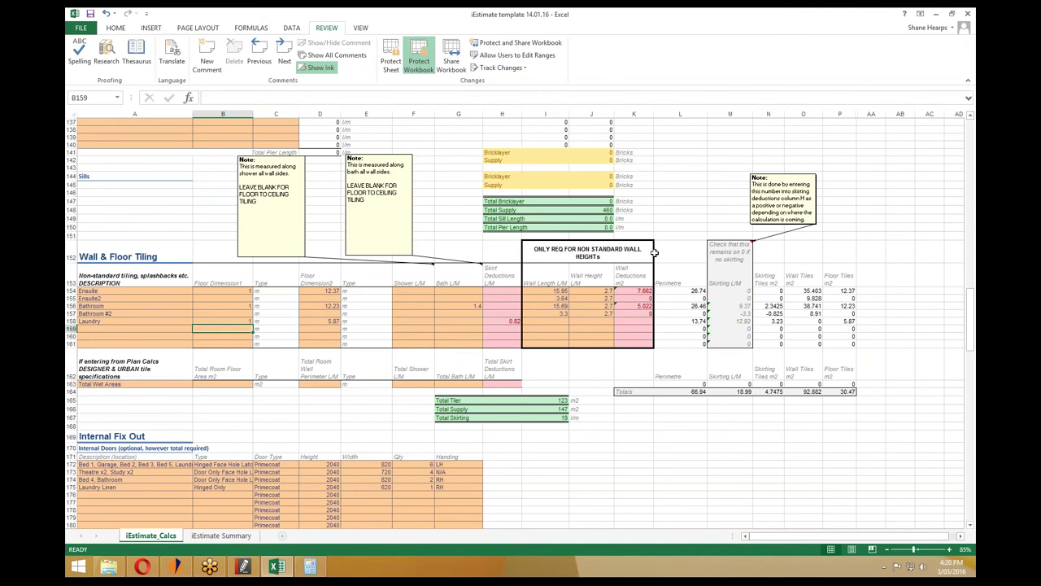
Review the Laundry row entries back to the 0.82 skirt deduction.
click(512, 323)
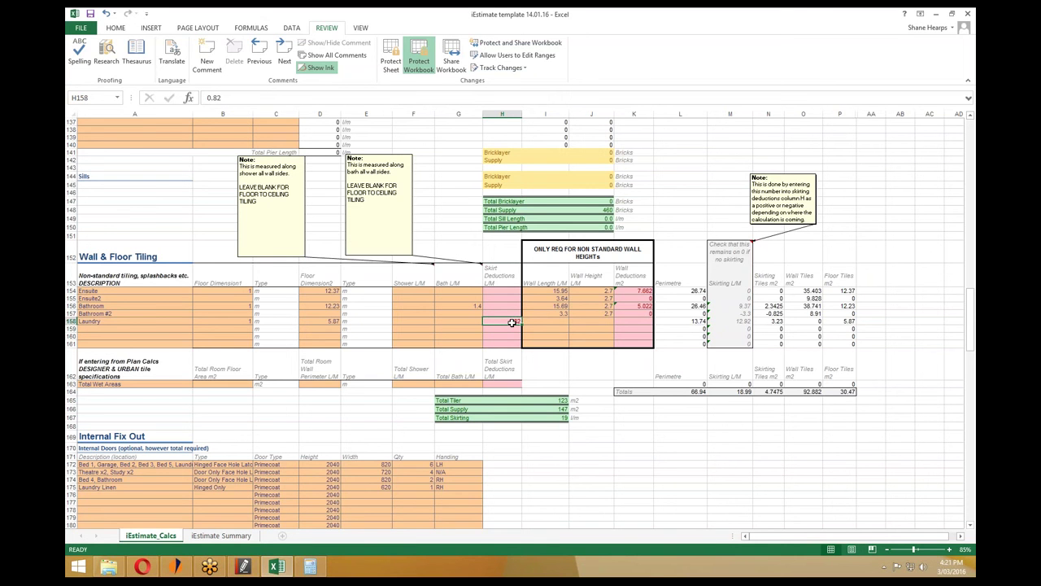
click(412, 322)
click(439, 319)
click(364, 322)
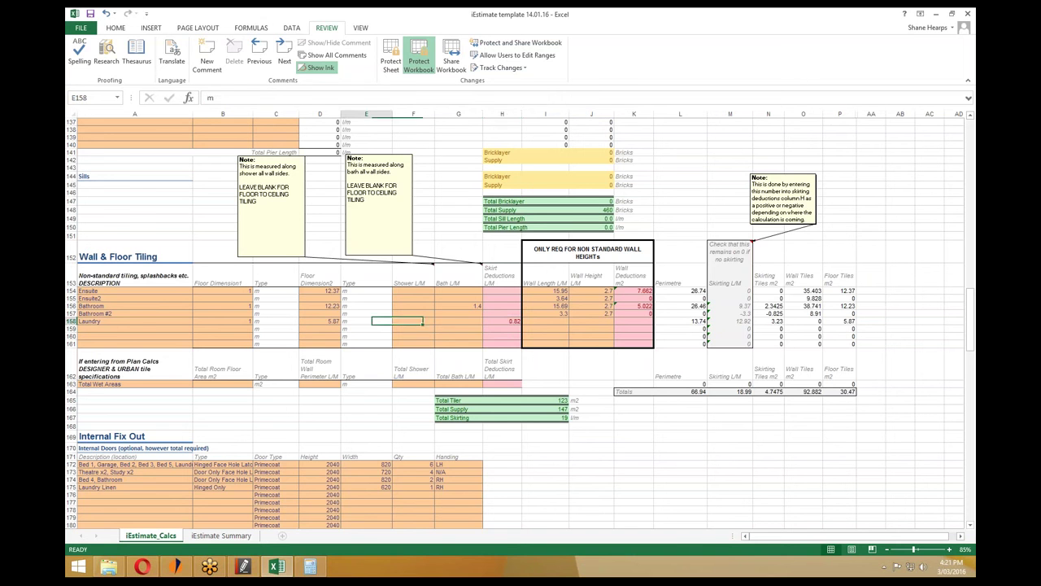
click(415, 322)
click(452, 320)
click(493, 319)
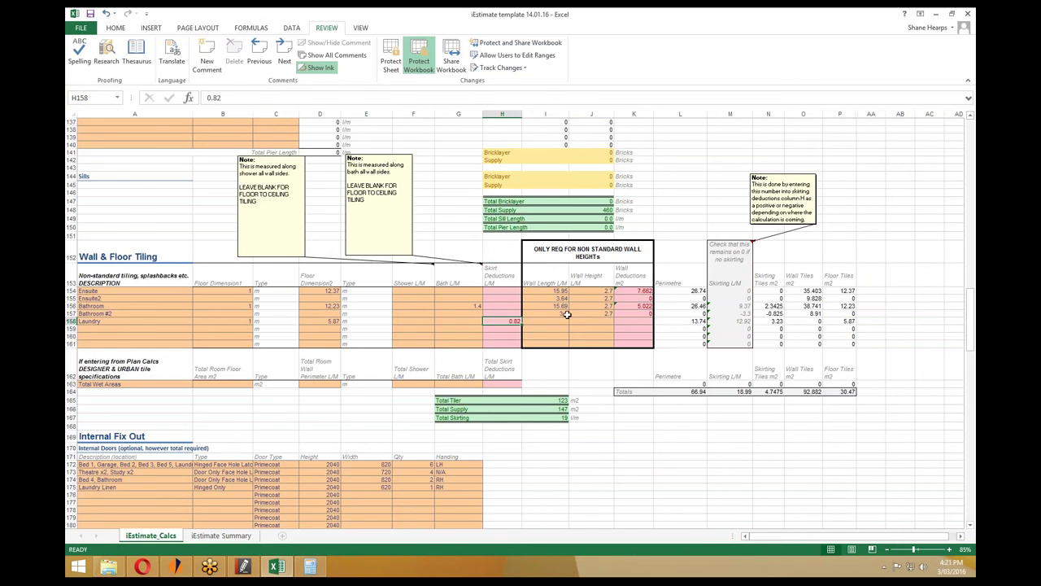
Check the Laundry quantity 1 and 5.87 floor dimension, then move to Total Wet Areas.
click(335, 322)
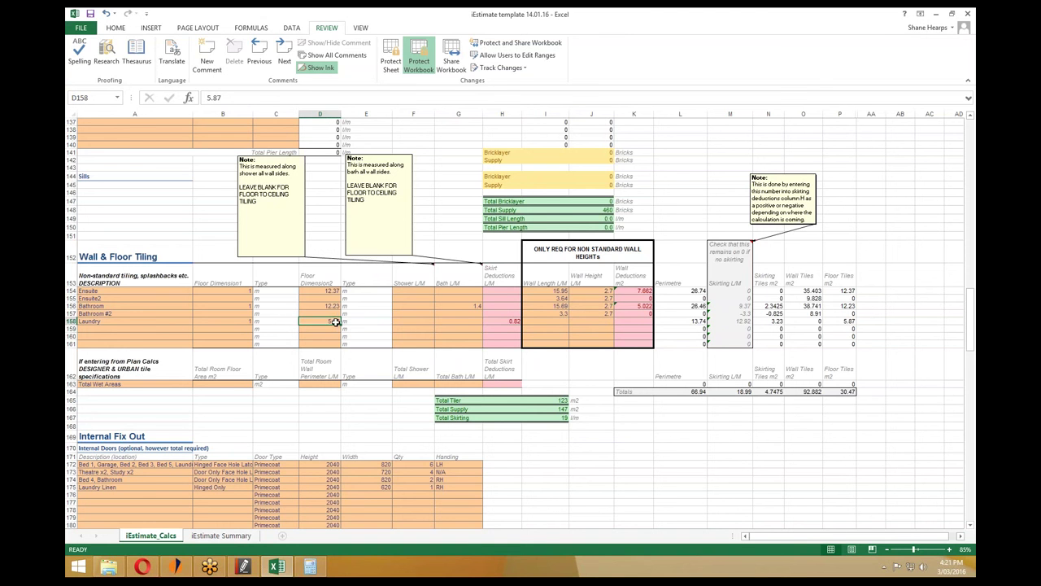
click(237, 322)
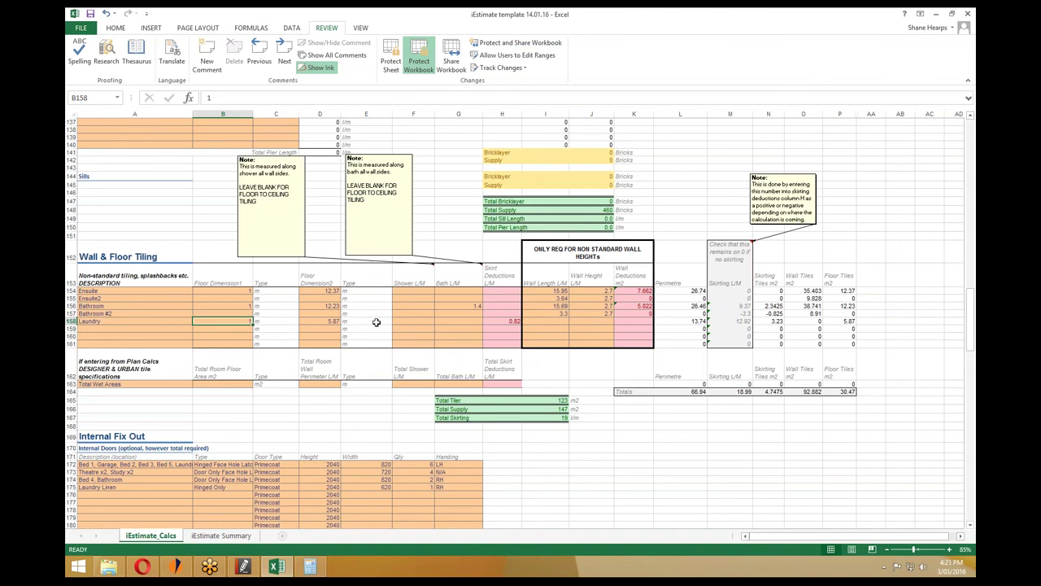
click(424, 322)
click(323, 324)
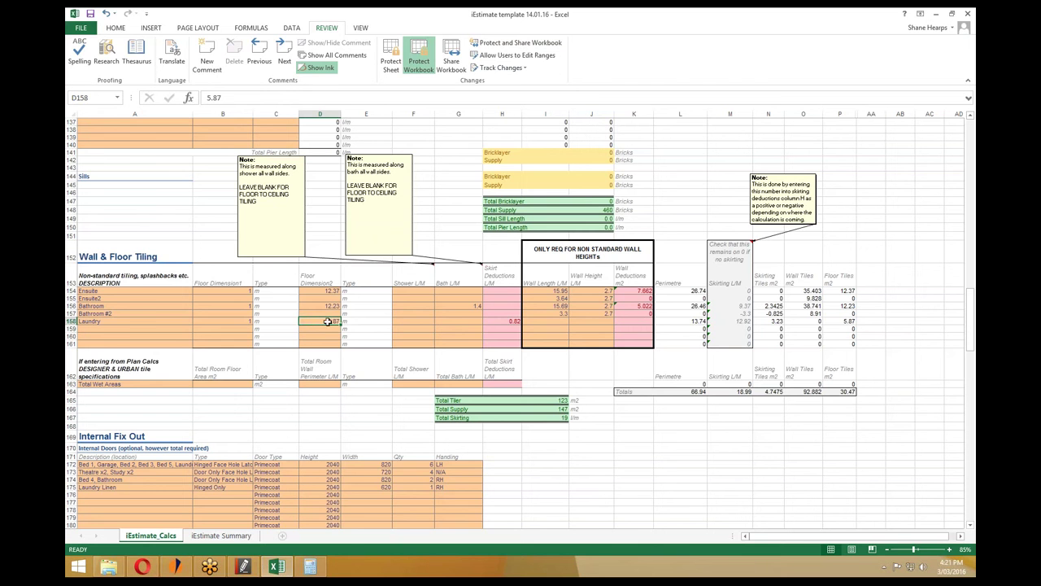
click(244, 319)
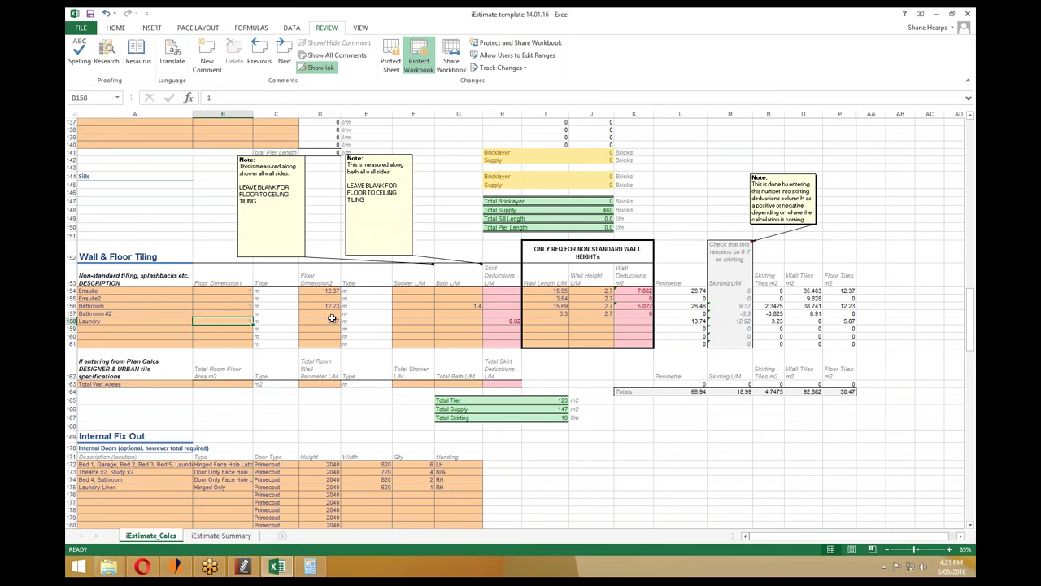
click(332, 322)
click(123, 319)
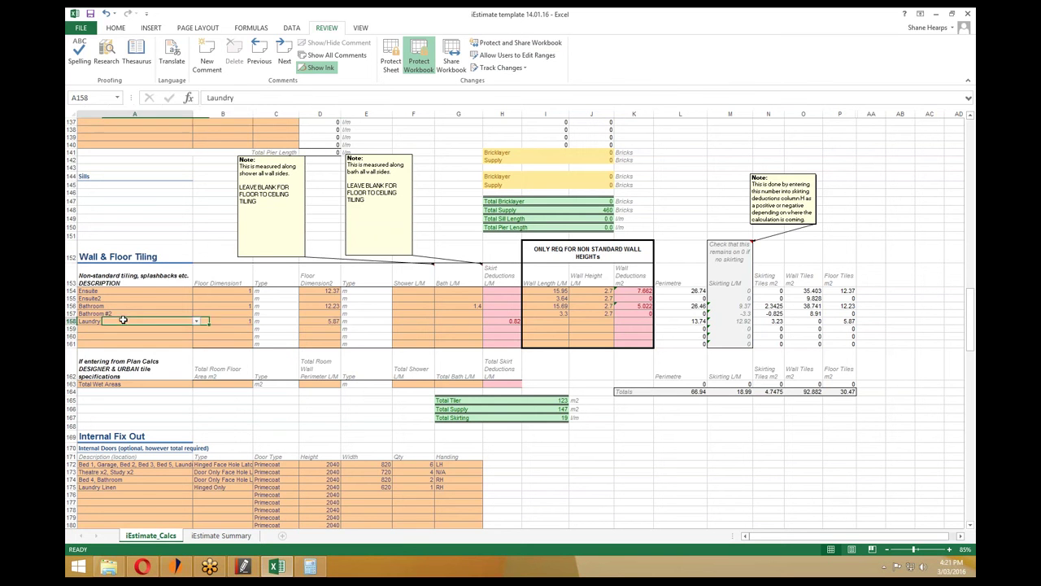
click(224, 383)
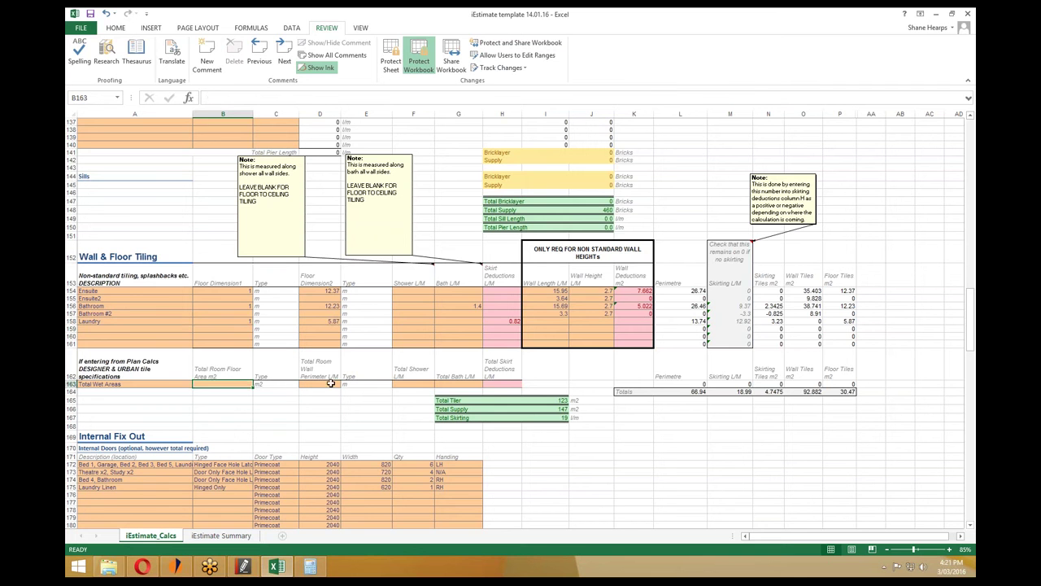
Enter 5.87 as the Total Wet Areas floor area in B163.
click(495, 383)
click(249, 384)
text(5.87)
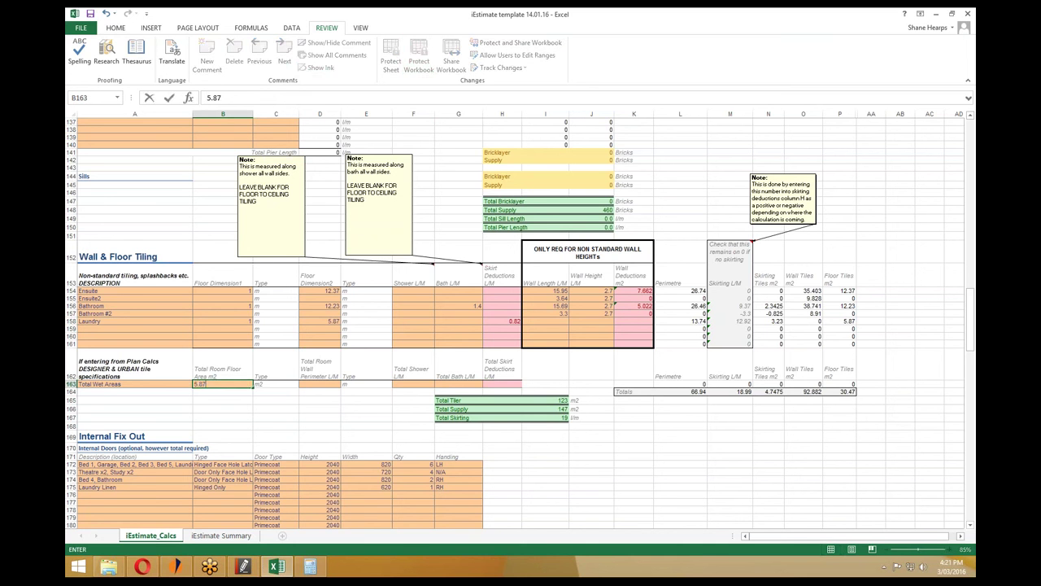
key(Tab)
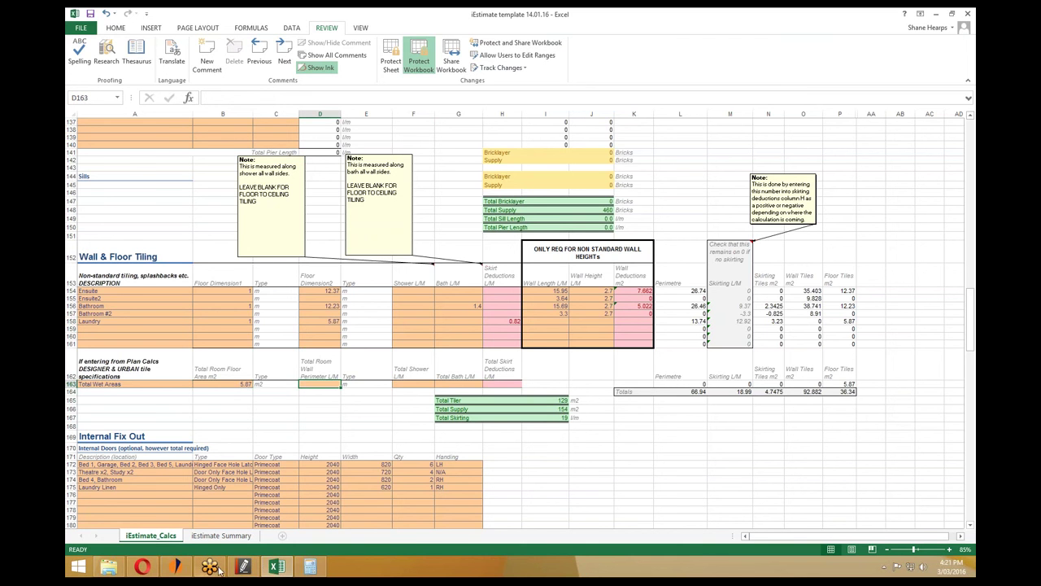
Check the Council_Quantities wet areas table and enter 11.55 as the total wall perimeter.
click(245, 566)
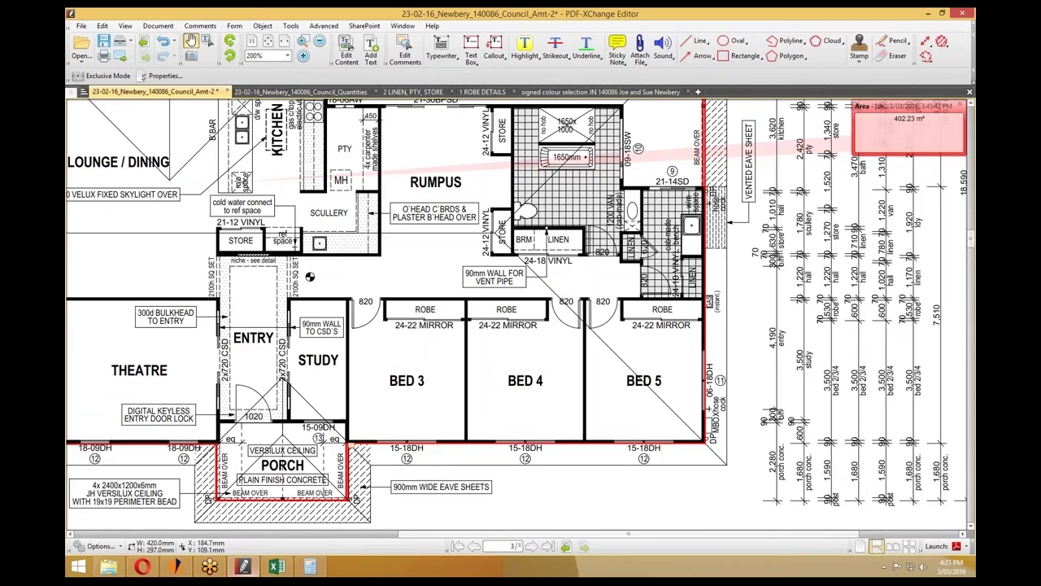
click(276, 92)
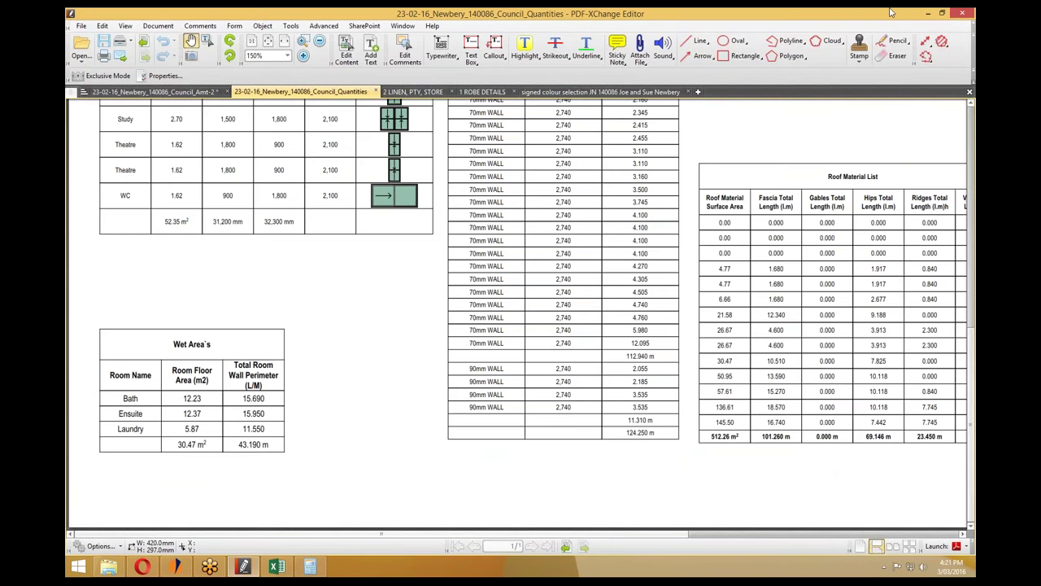
click(928, 13)
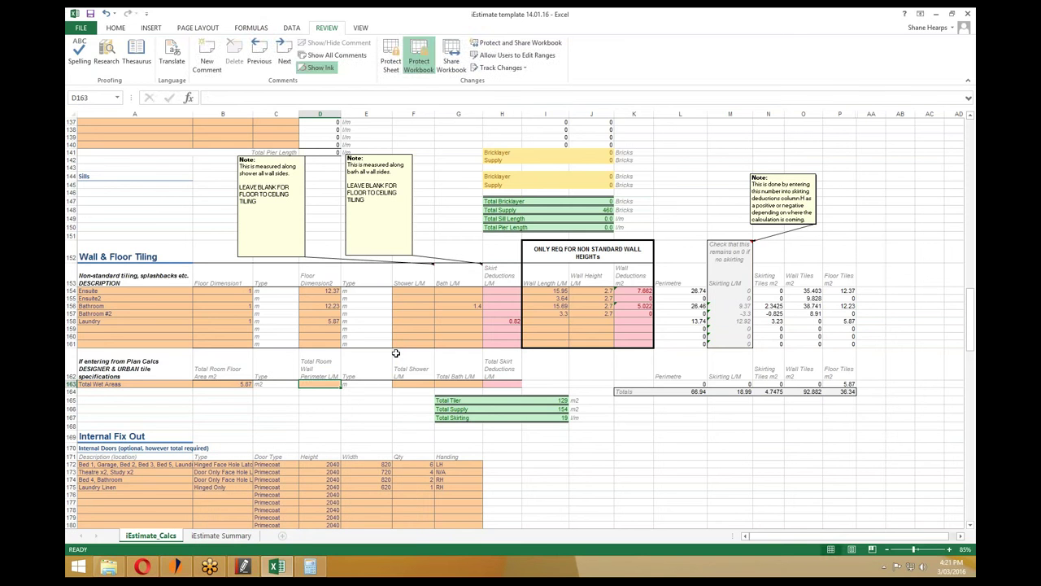
text(11.55)
key(Return)
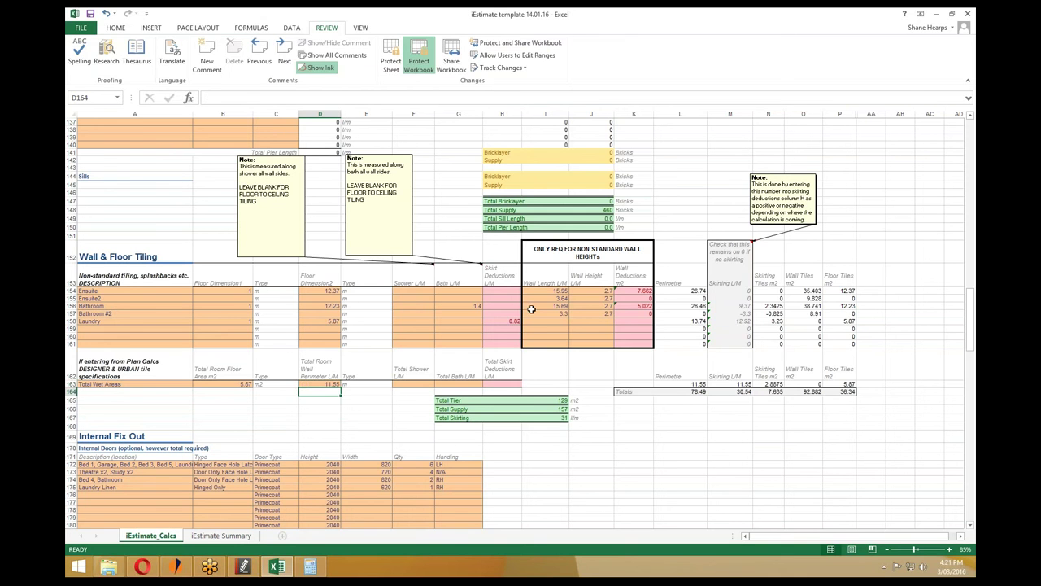
Clear the Laundry skirt deduction, floor dimension and description from row 158.
click(507, 321)
key(Delete)
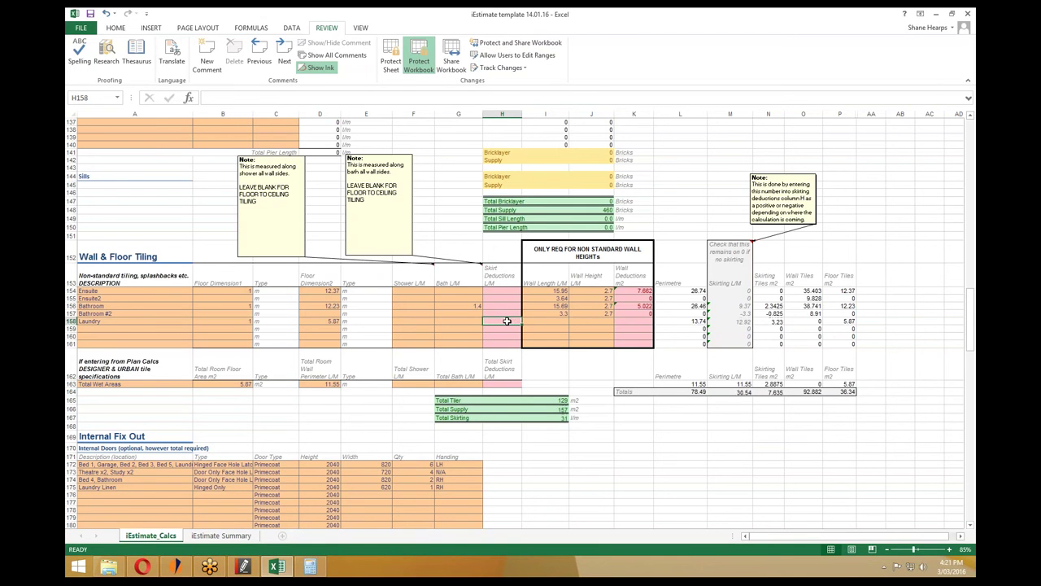
click(334, 321)
key(Delete)
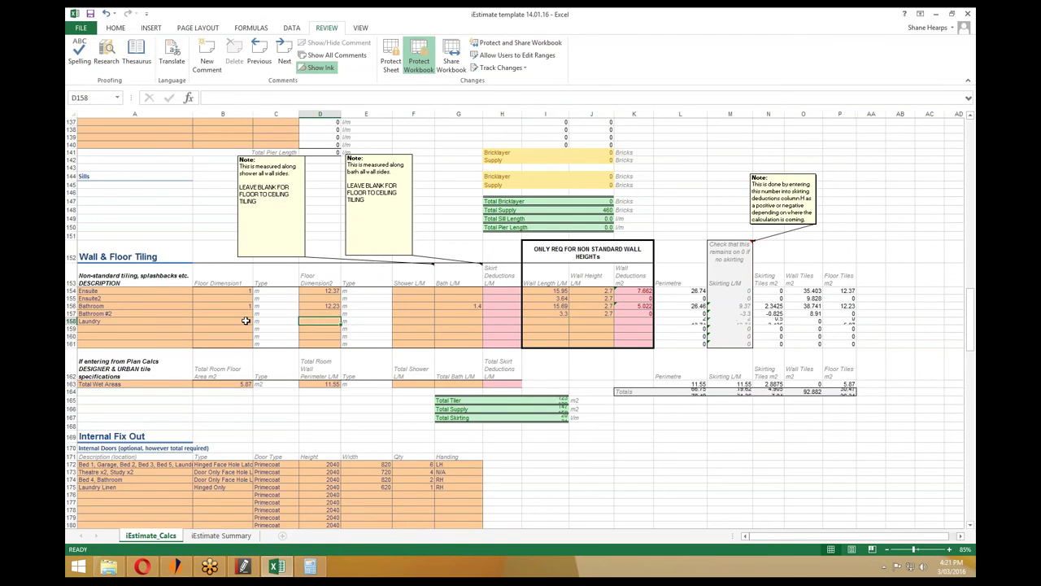
click(208, 320)
click(183, 321)
key(Delete)
Enter .82 as the Total Wet Areas skirt deduction in H163.
click(399, 384)
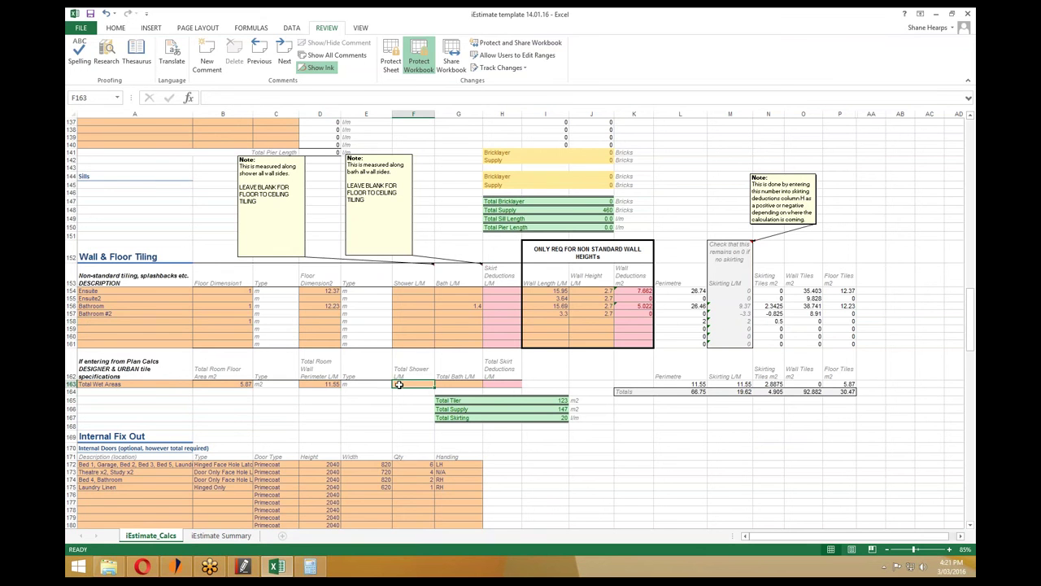
click(506, 384)
text(.82)
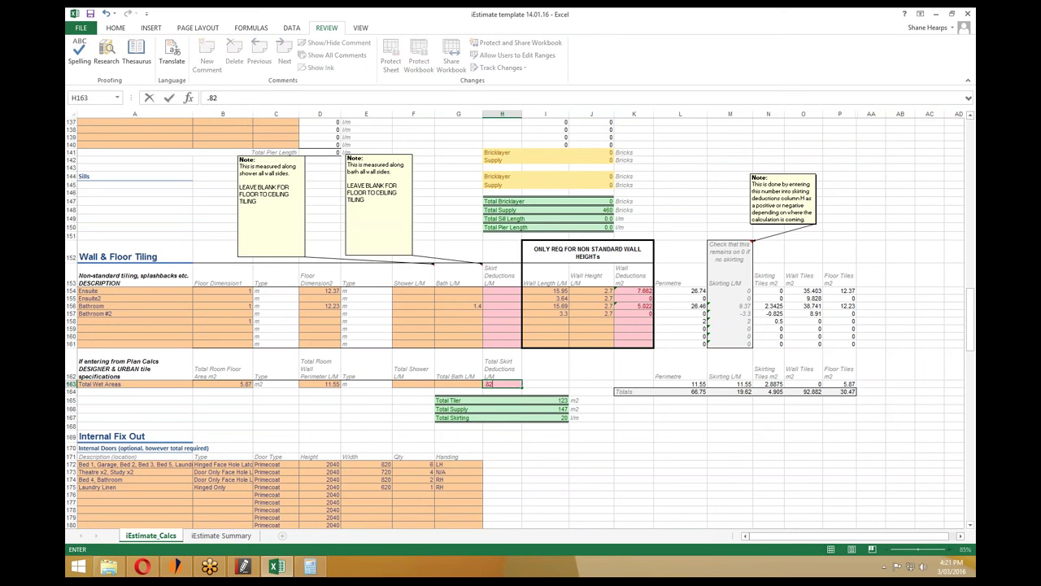
key(Return)
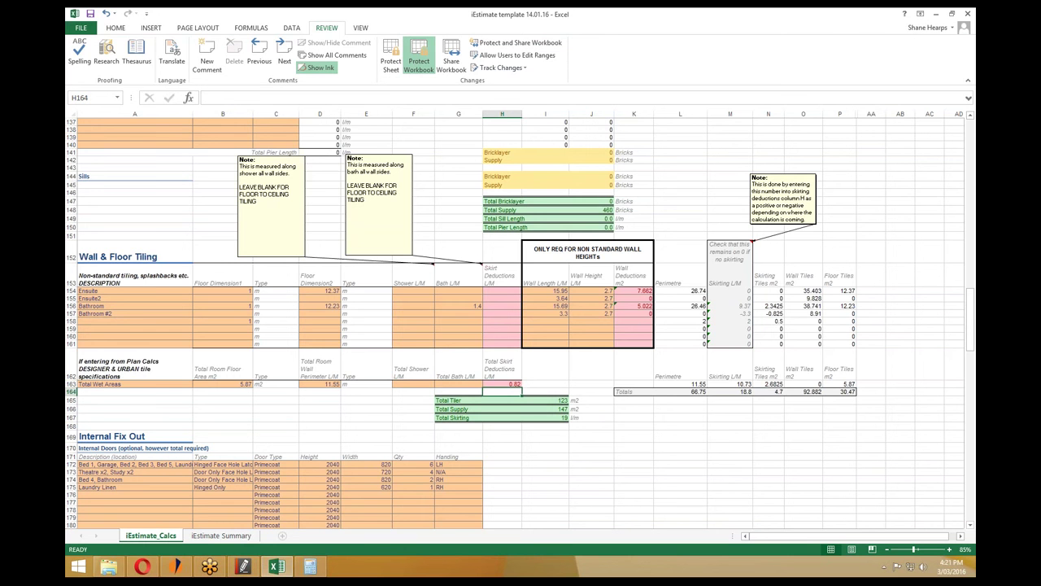
click(243, 566)
click(154, 92)
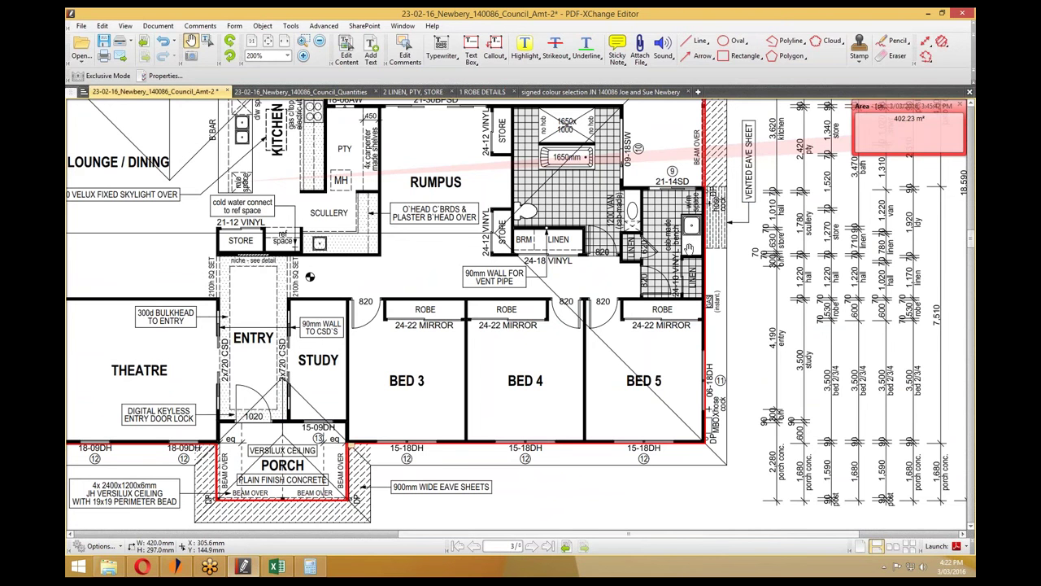
scroll(684, 233, up, 2)
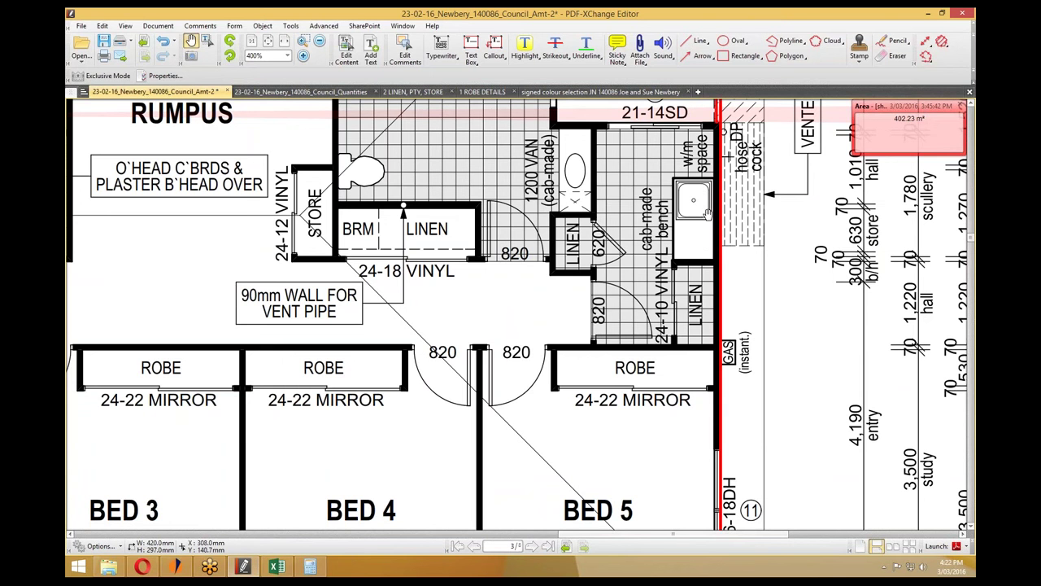
click(928, 13)
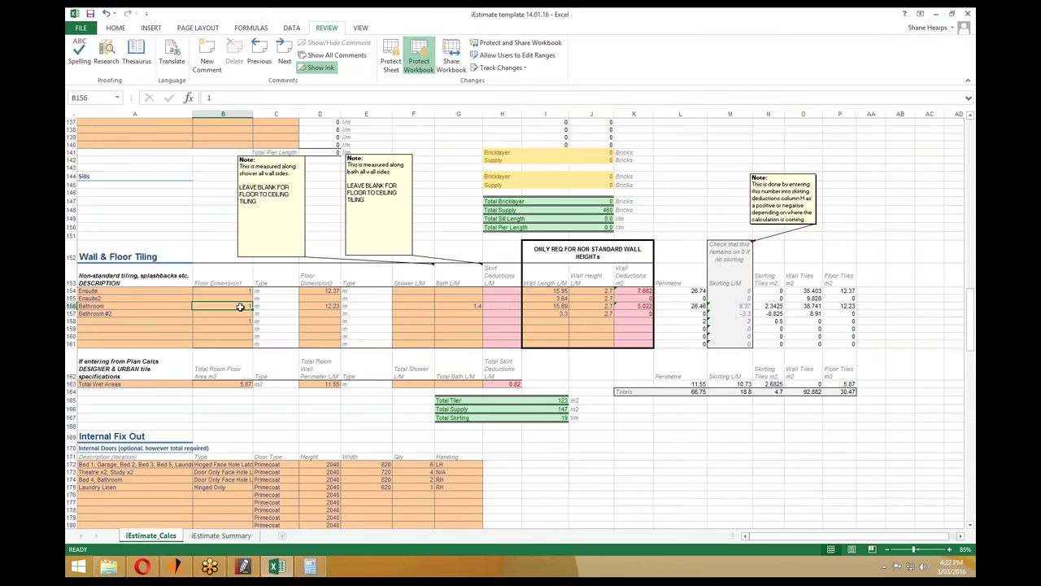
click(557, 399)
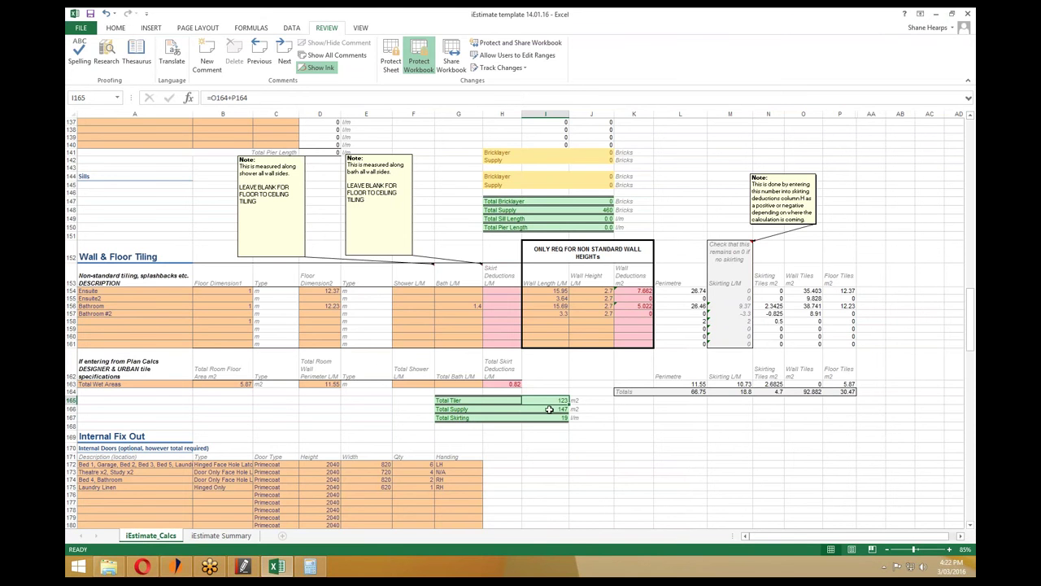
click(550, 409)
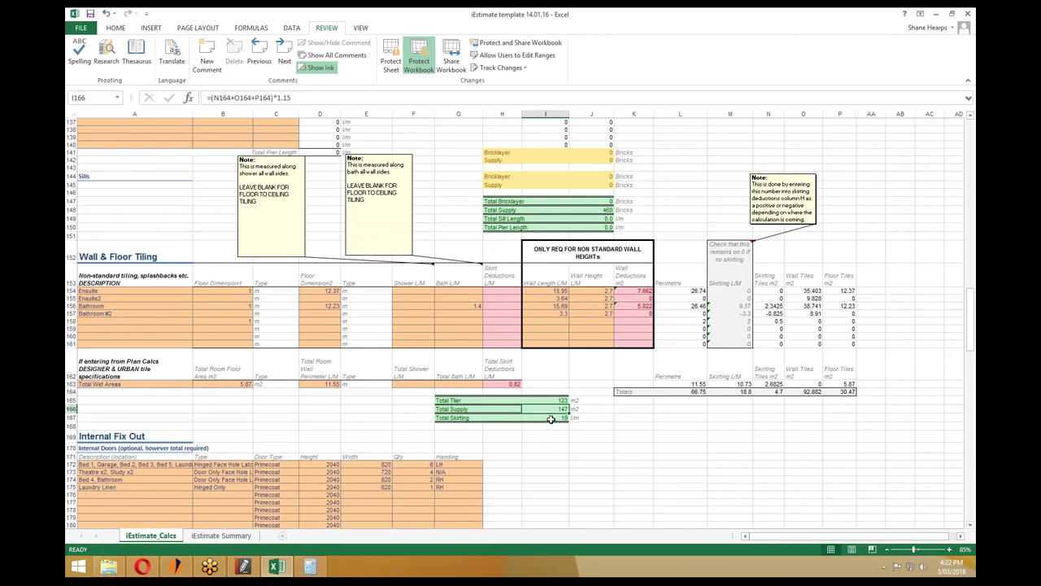
click(551, 419)
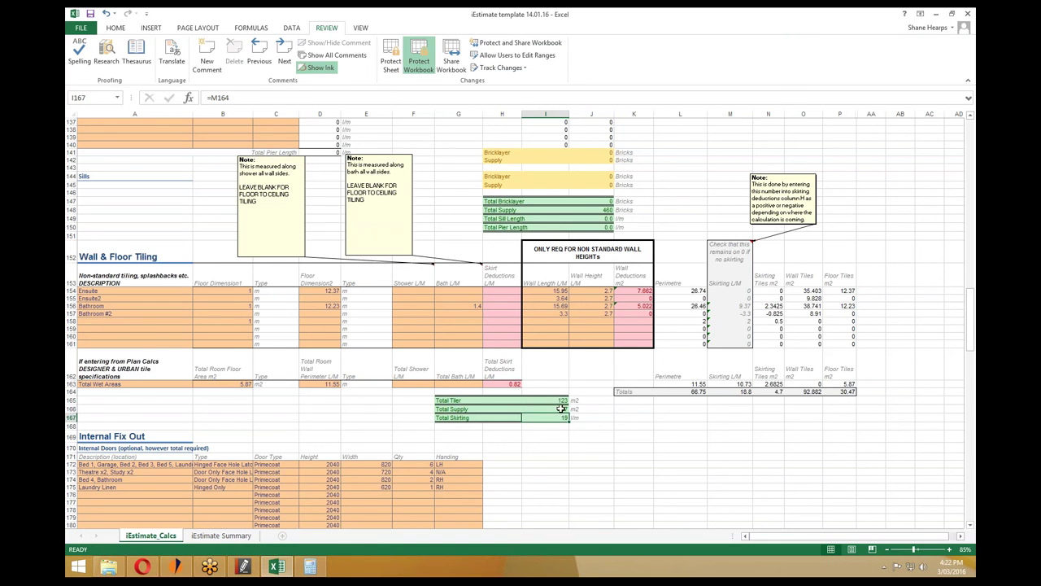
click(561, 409)
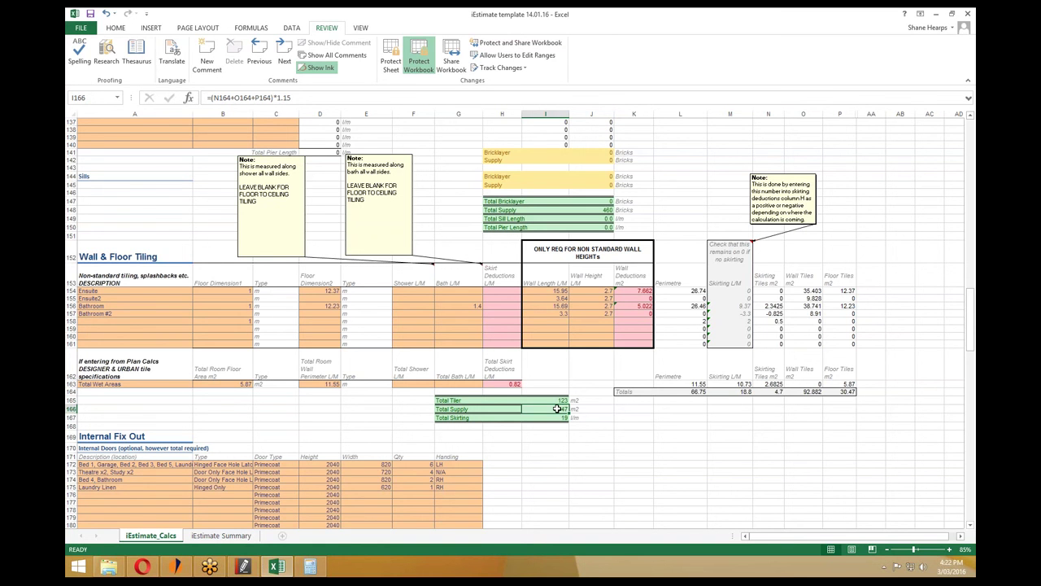
click(235, 323)
key(Delete)
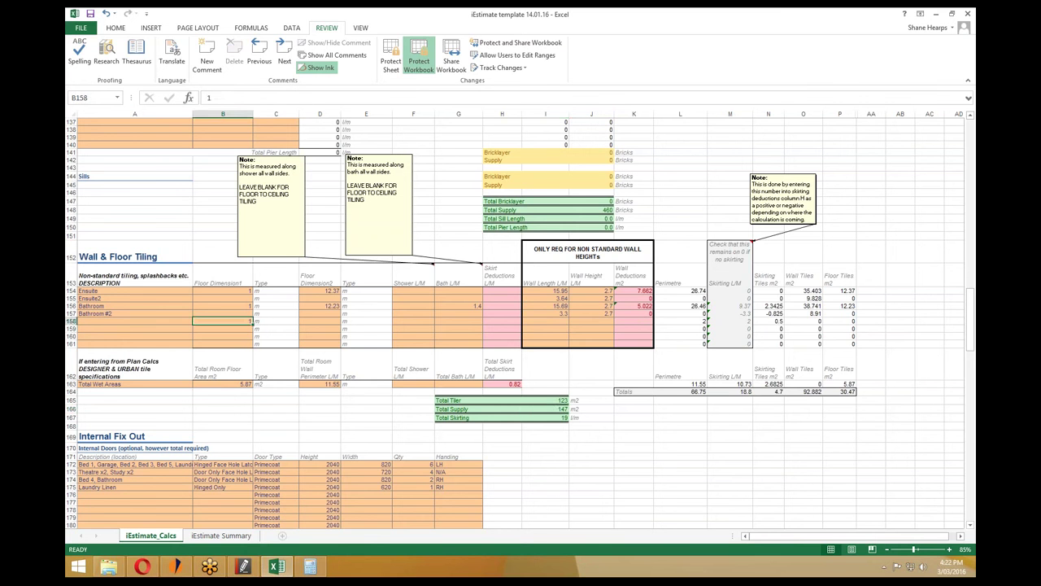
click(365, 367)
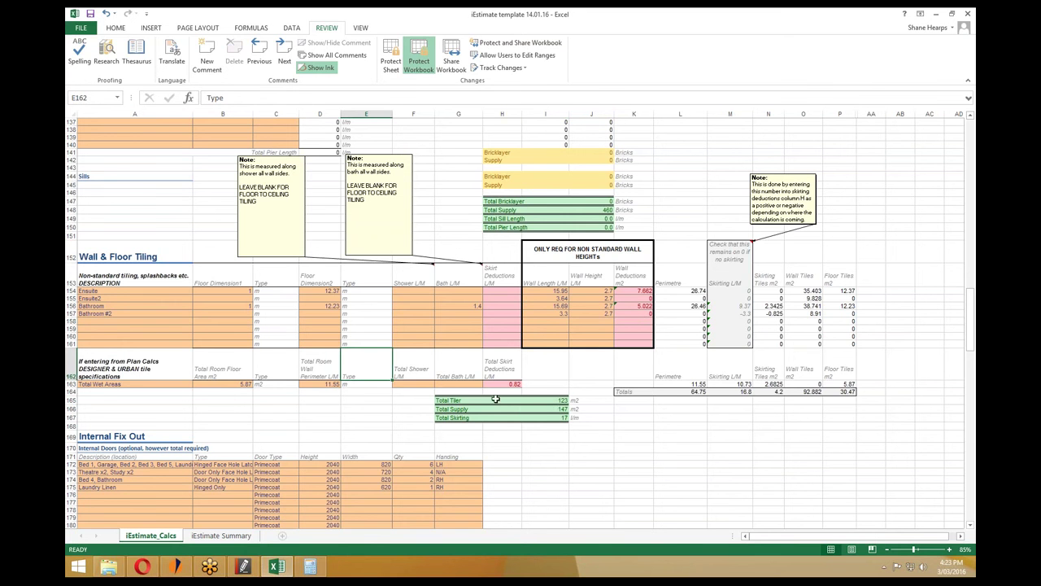
click(555, 409)
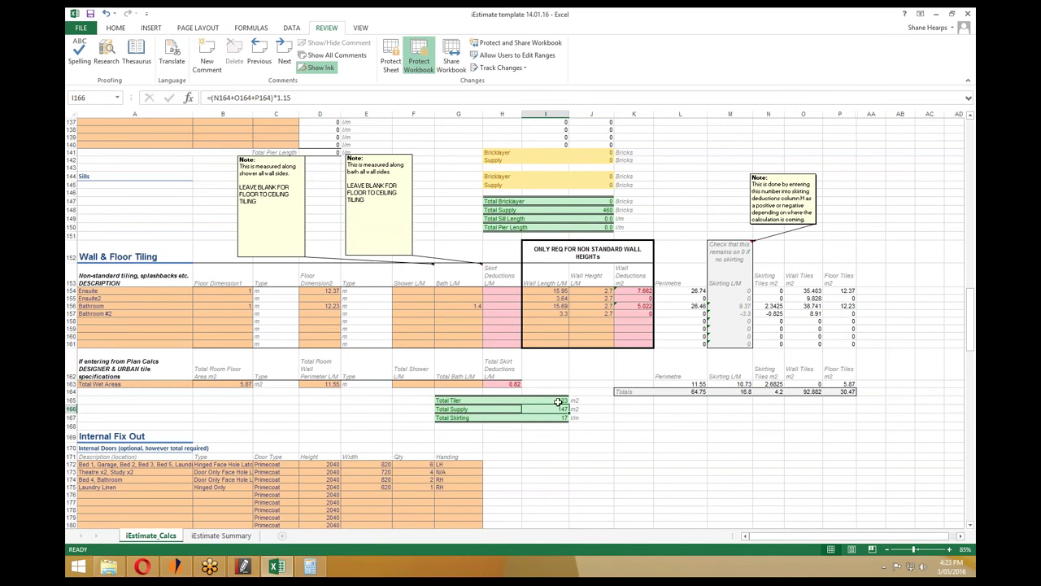
click(560, 401)
click(559, 407)
click(560, 399)
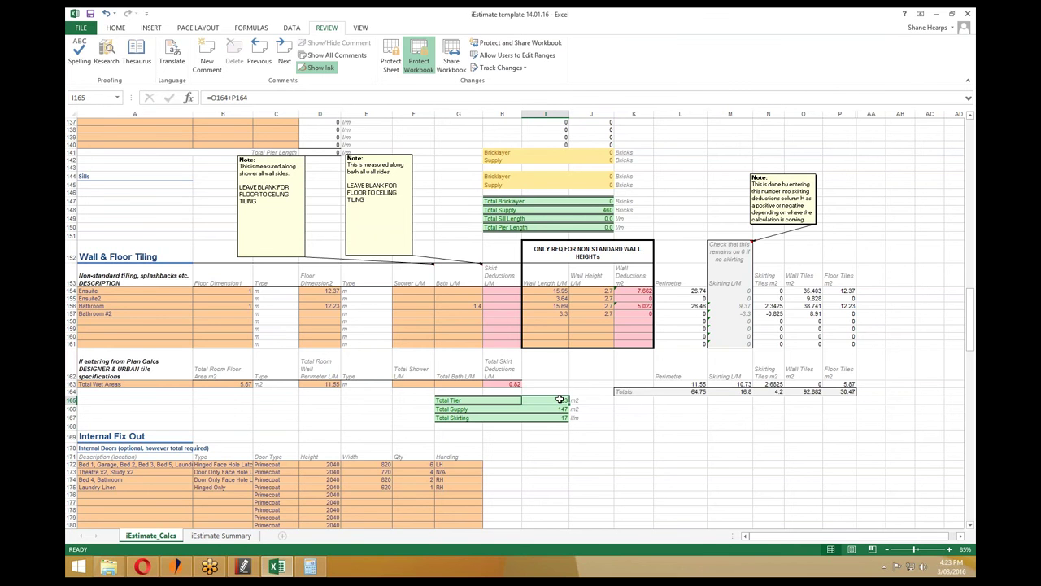
scroll(559, 400, up, 10)
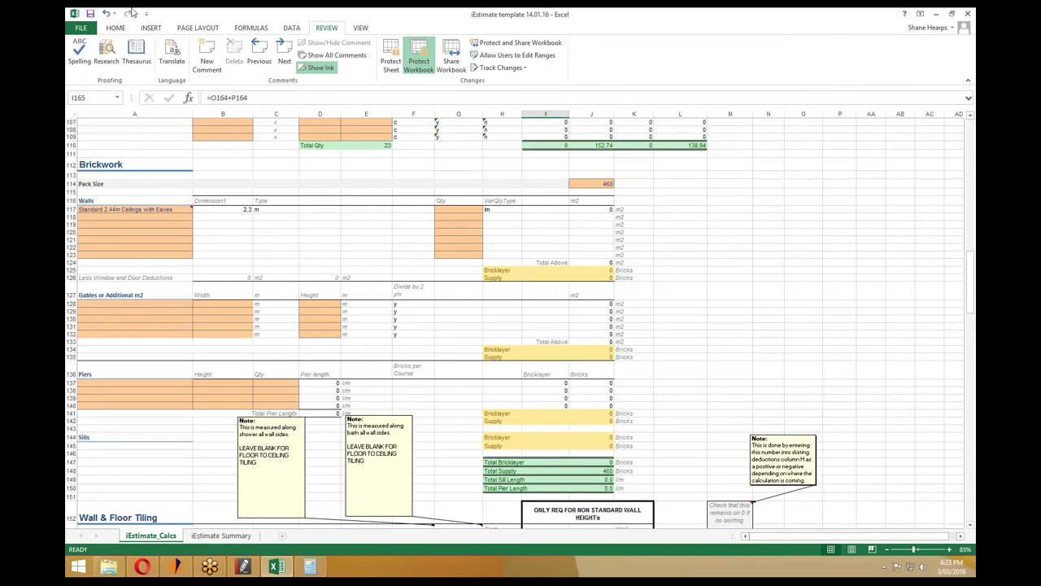
Scroll over the architrave, skirting and eave sheet quantities, then bring up the Start screen.
scroll(198, 293, up, 15)
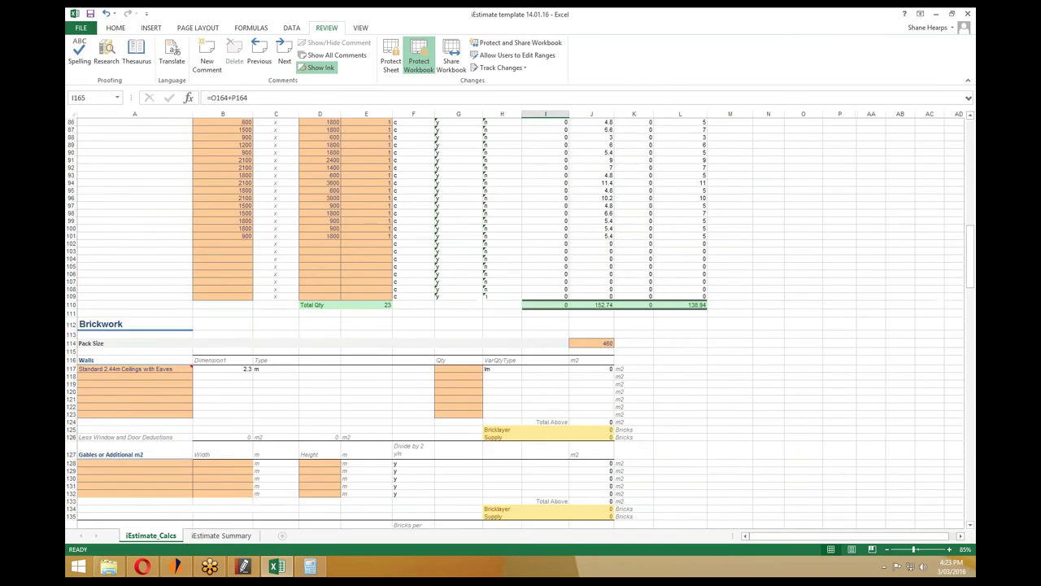
scroll(214, 465, up, 20)
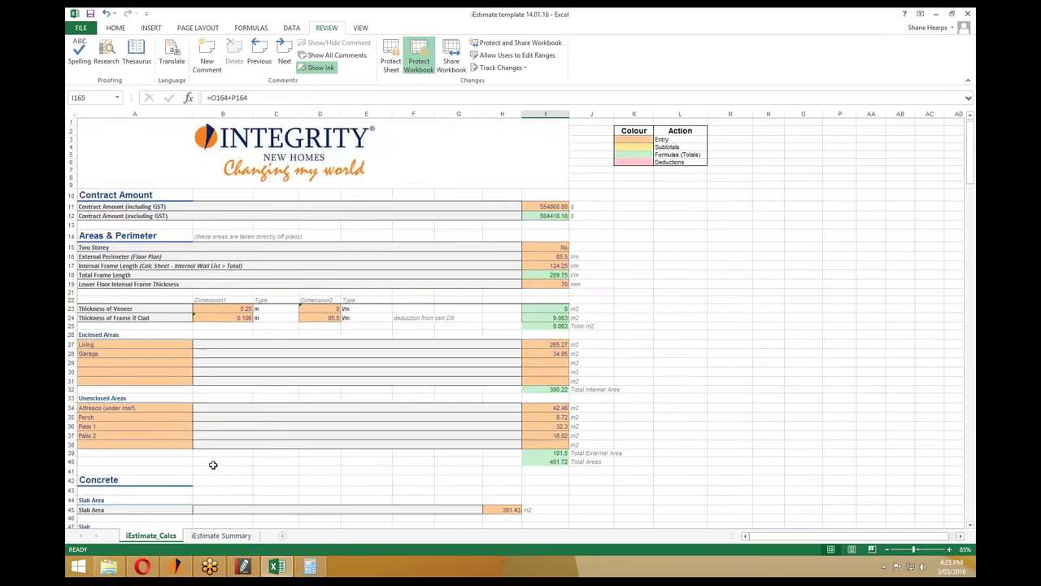
scroll(213, 465, down, 8)
scroll(213, 465, down, 20)
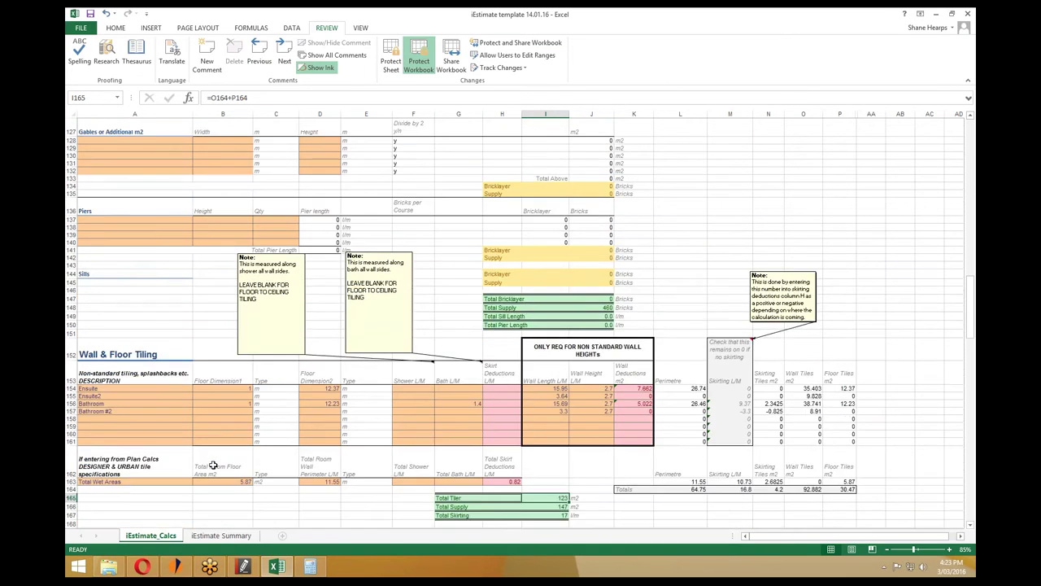
scroll(214, 465, down, 20)
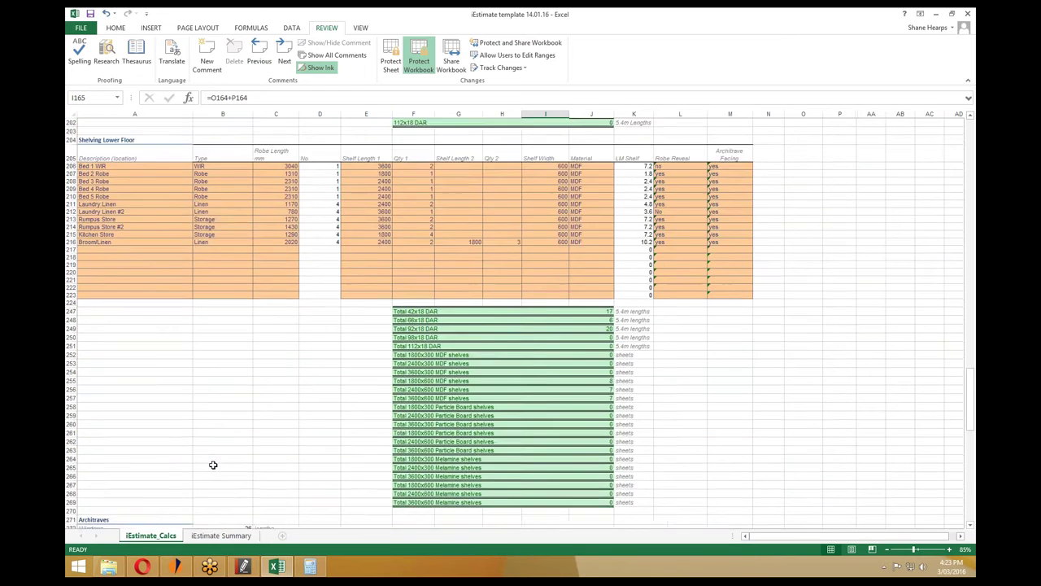
scroll(213, 465, down, 10)
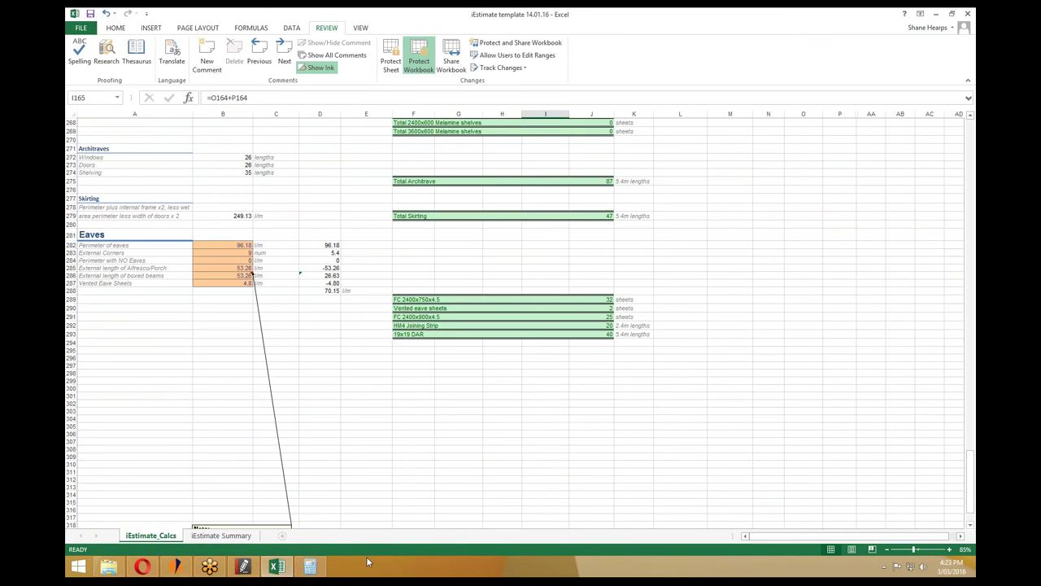
key(super)
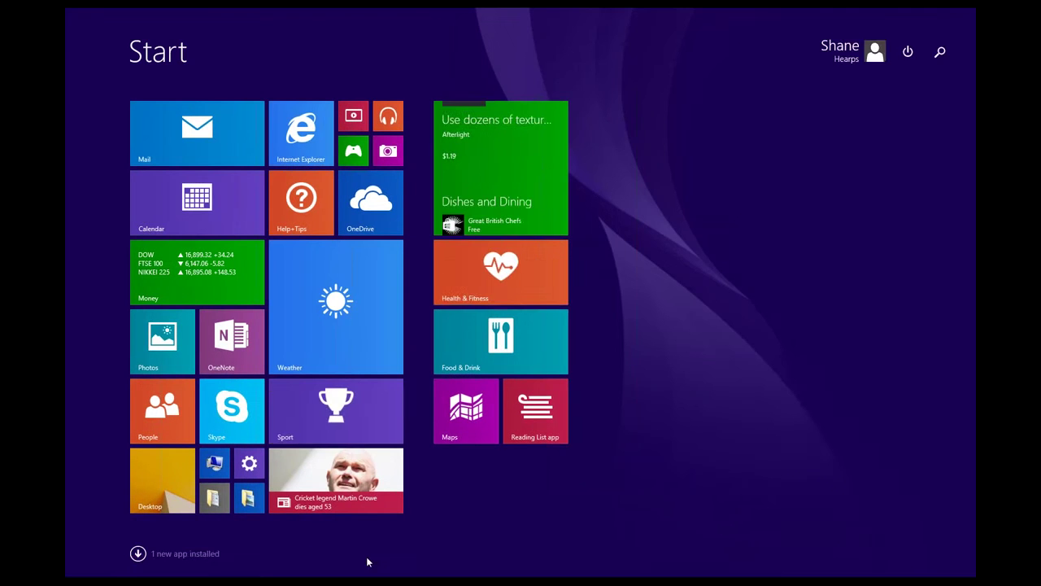
Launch Remote Desktop Connection, connect to \\ch-rds01 and sign in with the account password.
text(remote Desktop Connection)
key(Return)
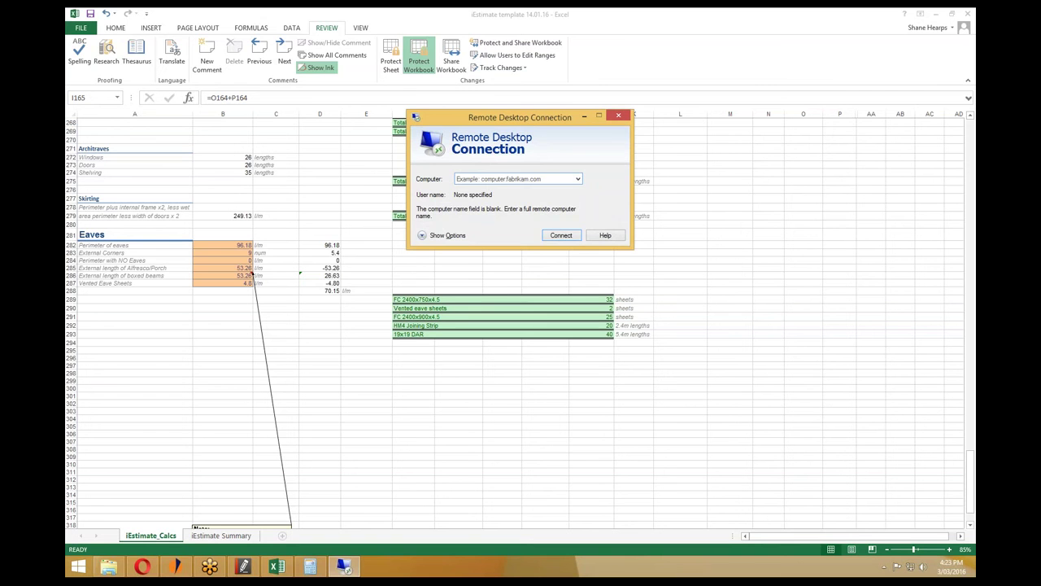
text(\\ch-rds01)
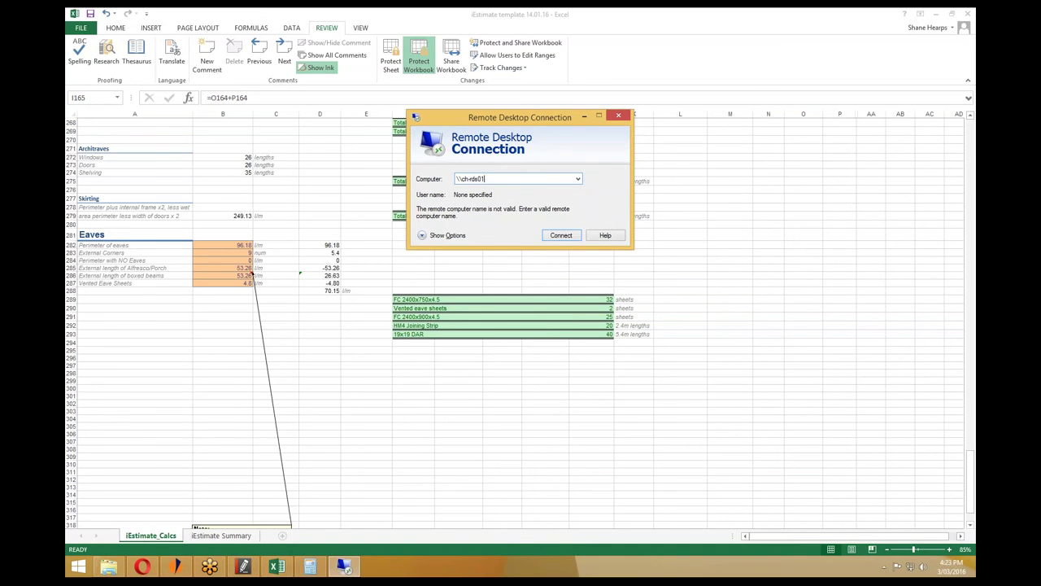
key(Return)
text(••)
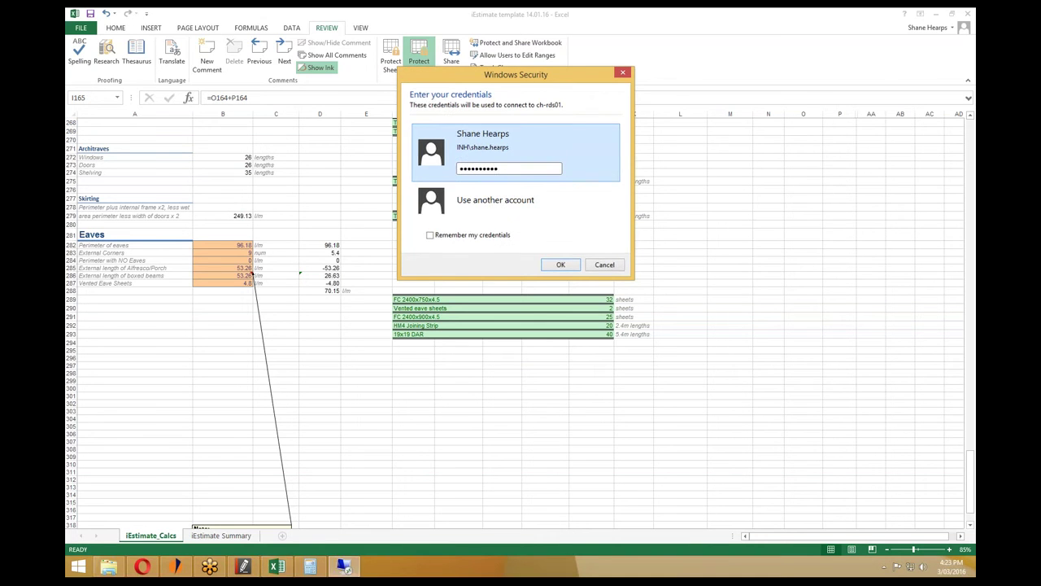
key(Return)
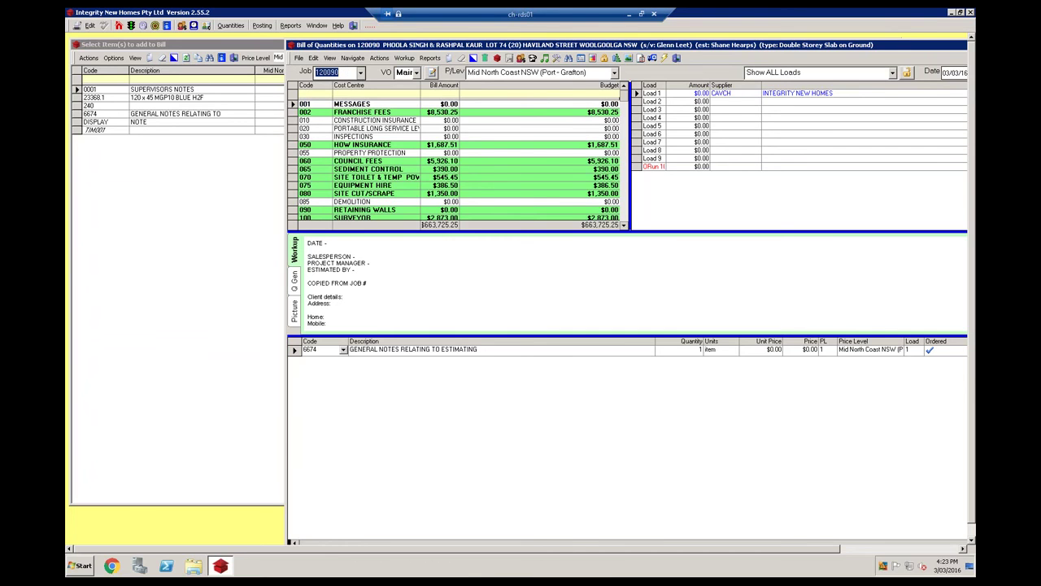
Load job 140086, then close the Select Item(s) and Bill of Quantities windows.
text(140086)
key(Return)
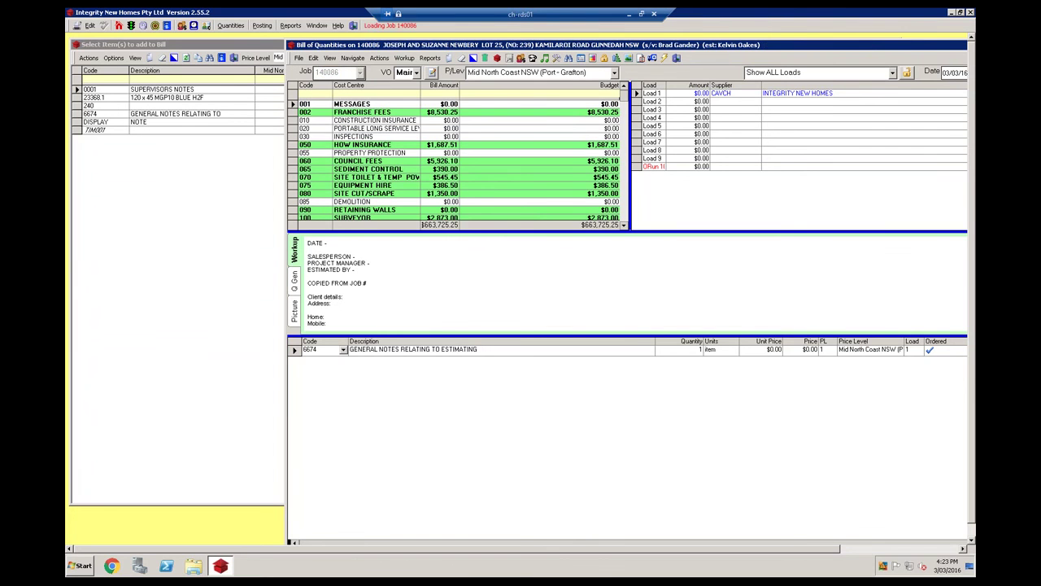
drag(387, 47, 255, 42)
click(122, 45)
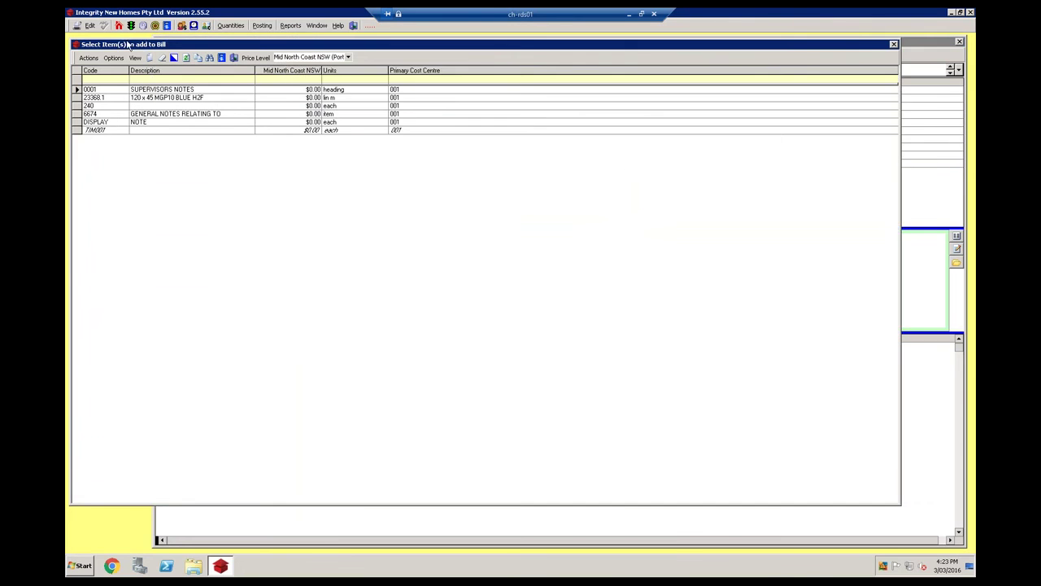
click(894, 44)
click(960, 41)
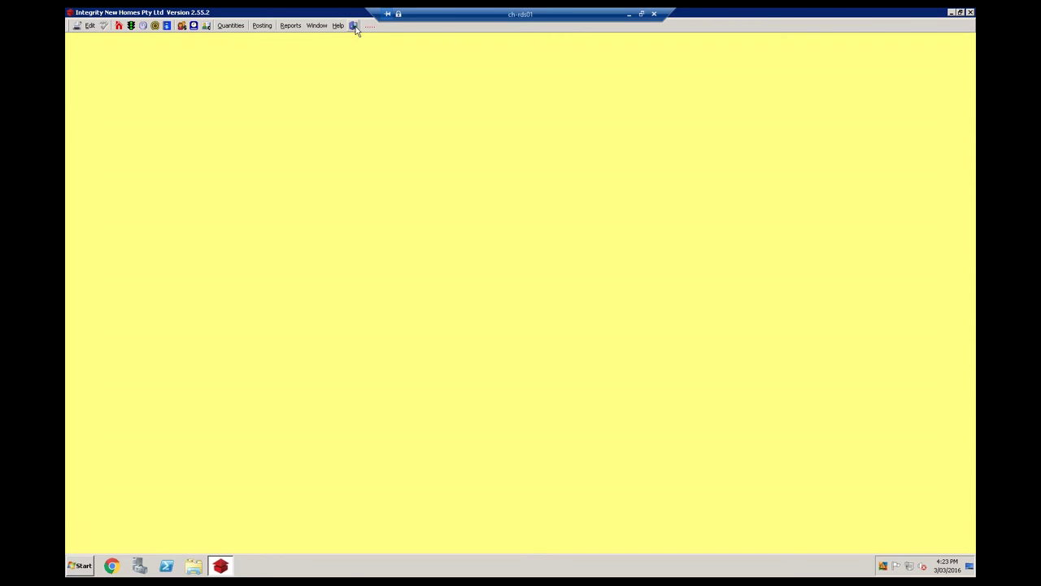
Restart Databuild and log back in with the Databuild password.
click(354, 26)
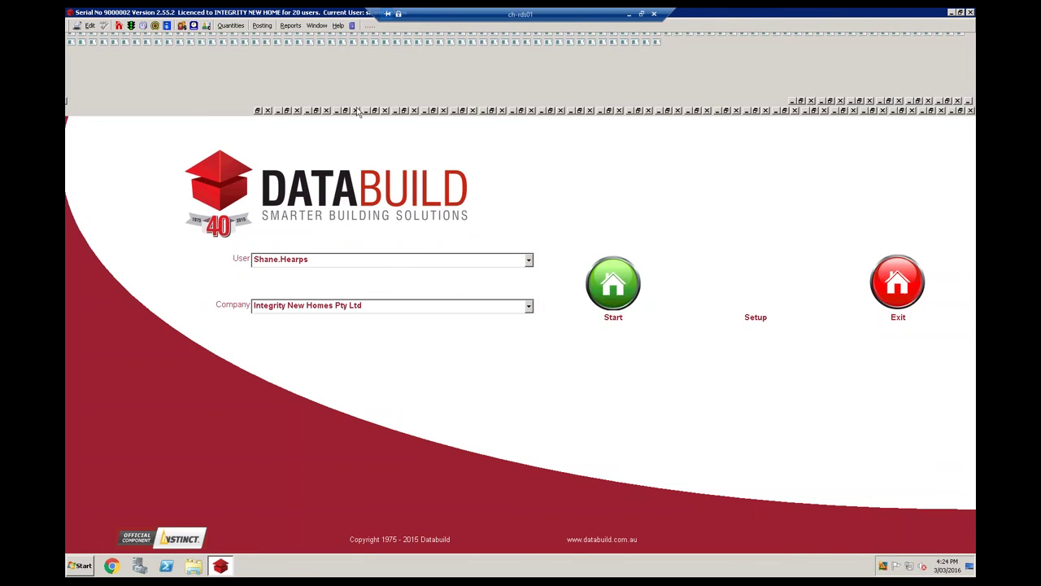
click(618, 293)
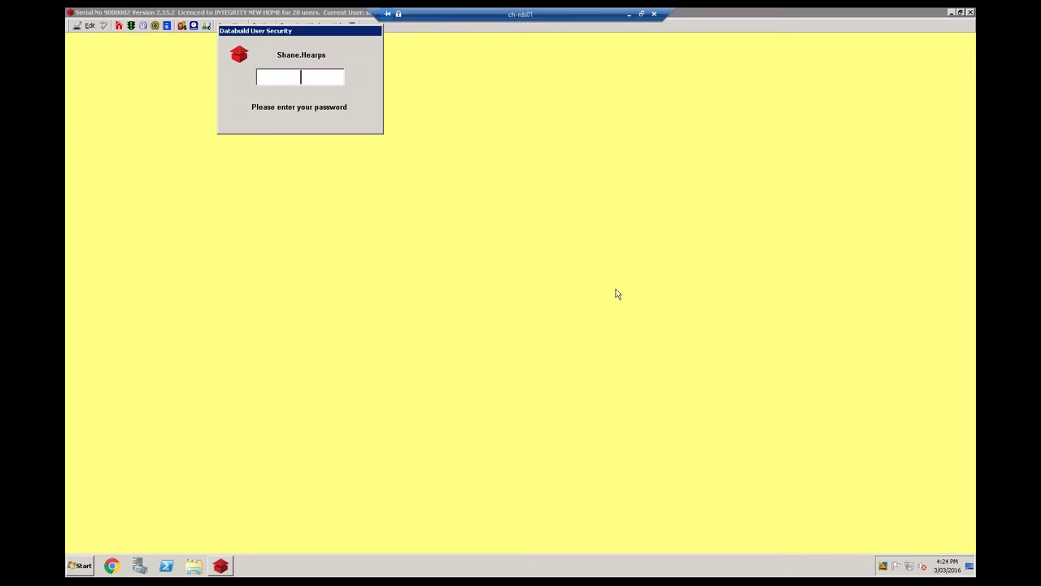
text(******)
key(Return)
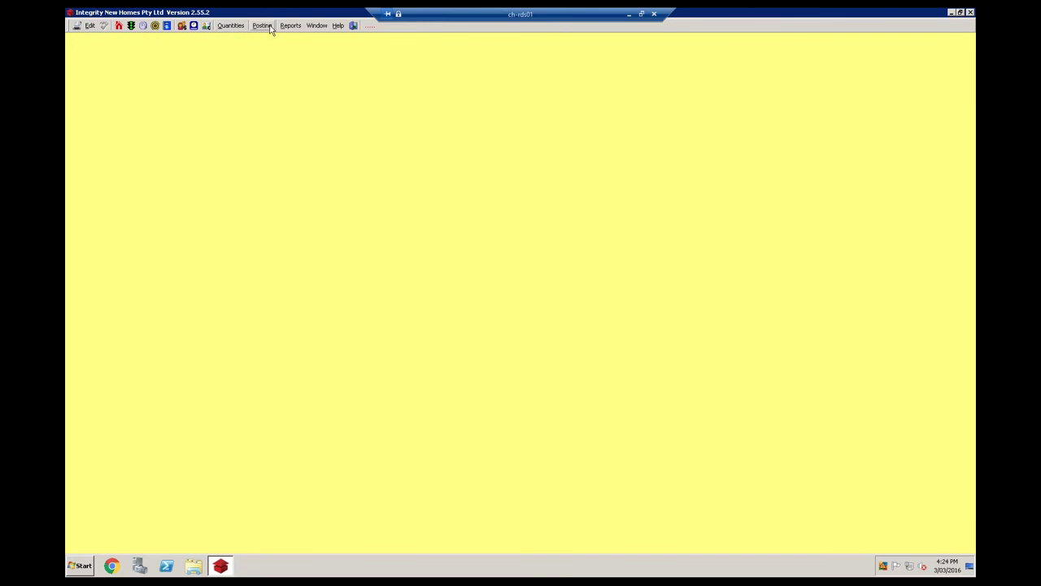
Open the Bill of Quantities for job 140086.
click(234, 28)
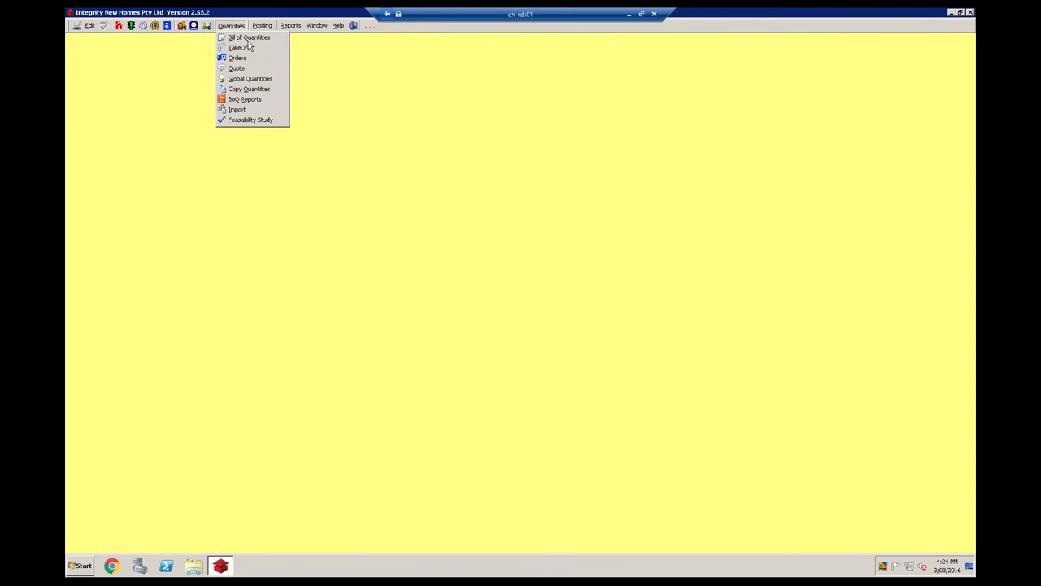
click(252, 63)
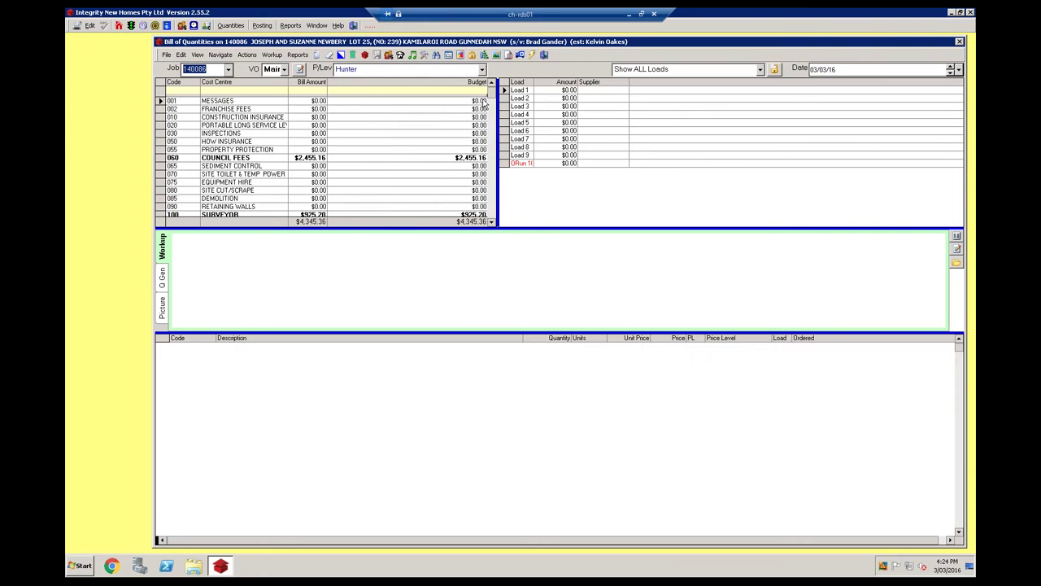
mouse_move(492, 93)
mouse_down()
mouse_move(493, 180)
mouse_move(492, 91)
mouse_up()
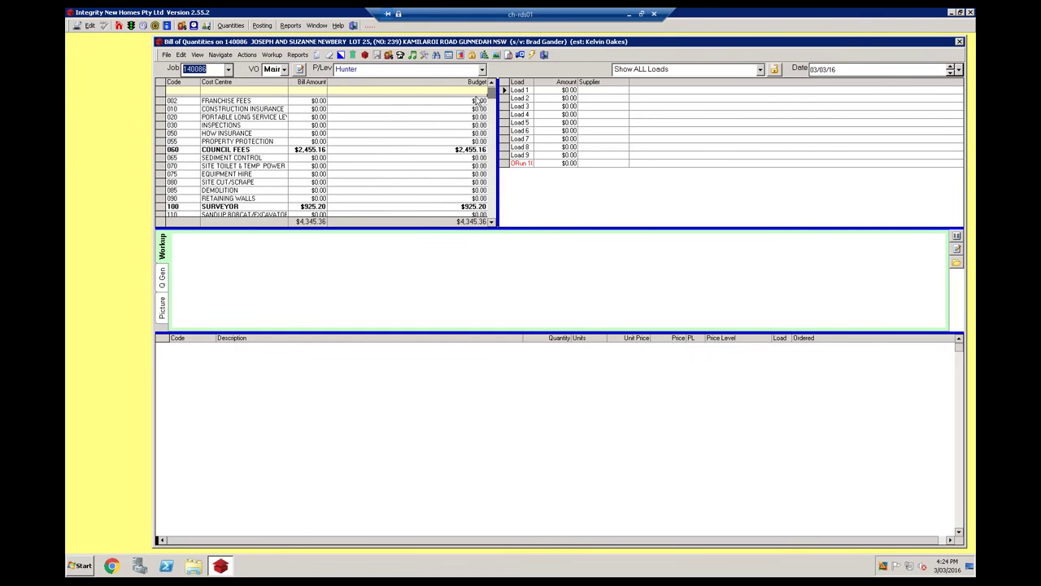
Show only live cost centres and review 100 SURVEYOR, 924 ENGINEER and 940 PS ITEM RECONCILIATION.
click(195, 54)
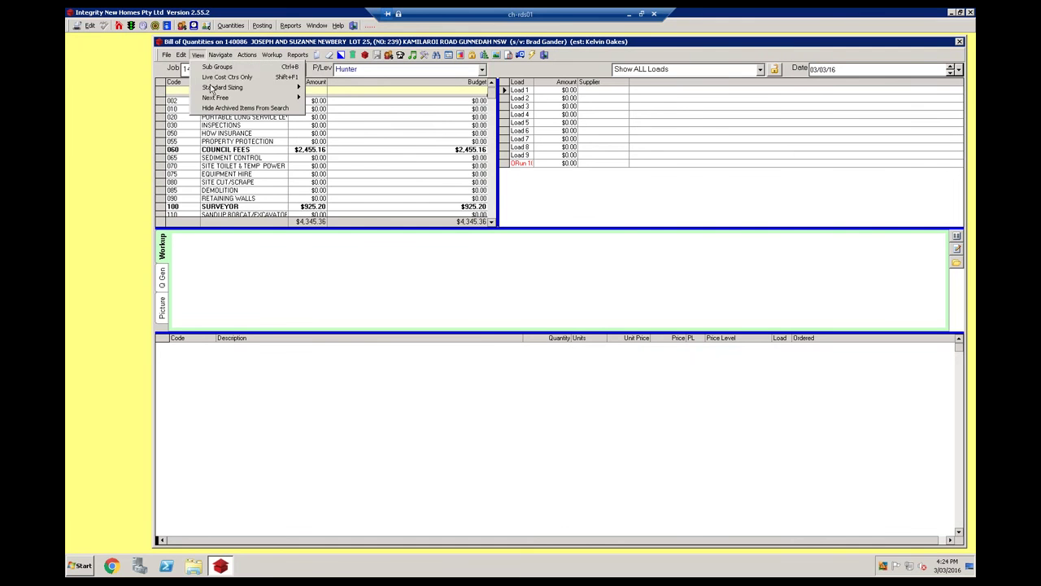
click(216, 81)
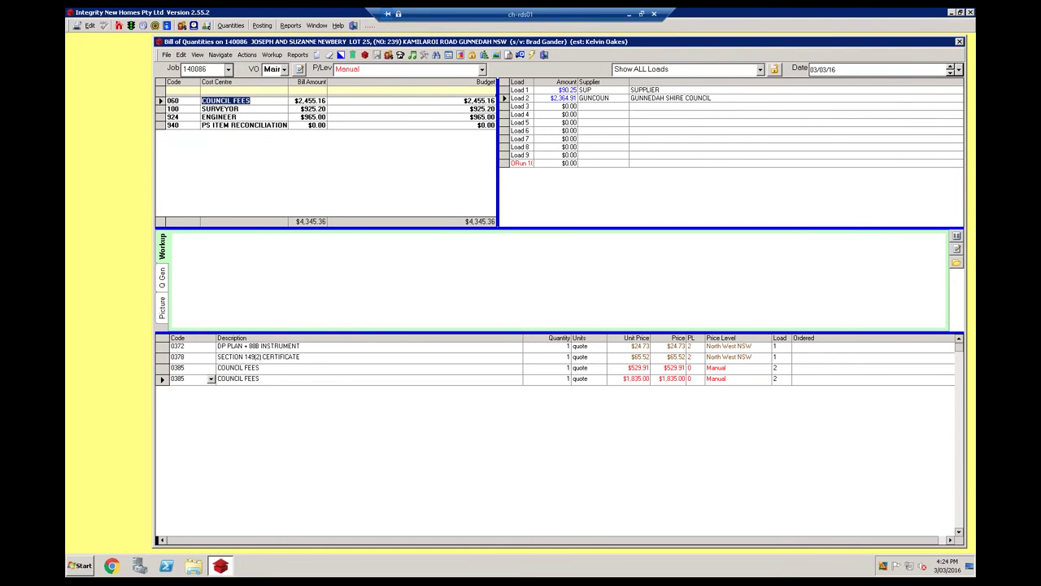
click(240, 110)
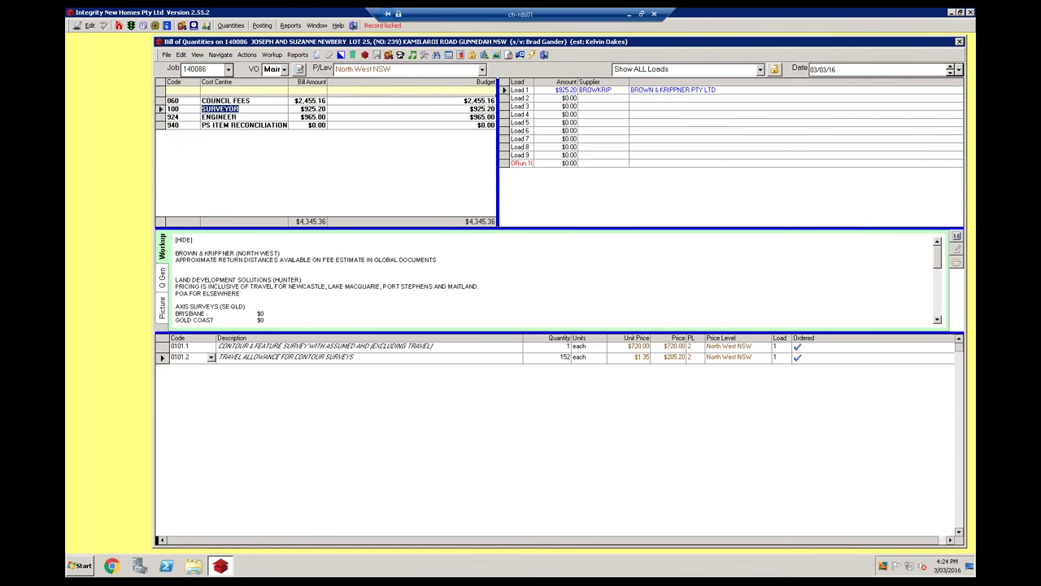
click(248, 126)
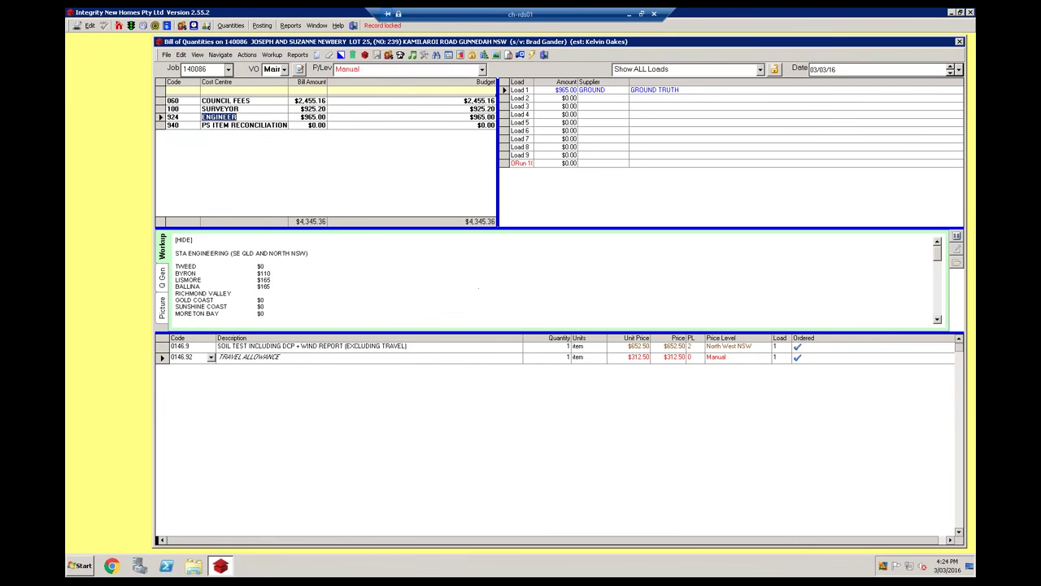
click(253, 118)
key(Down)
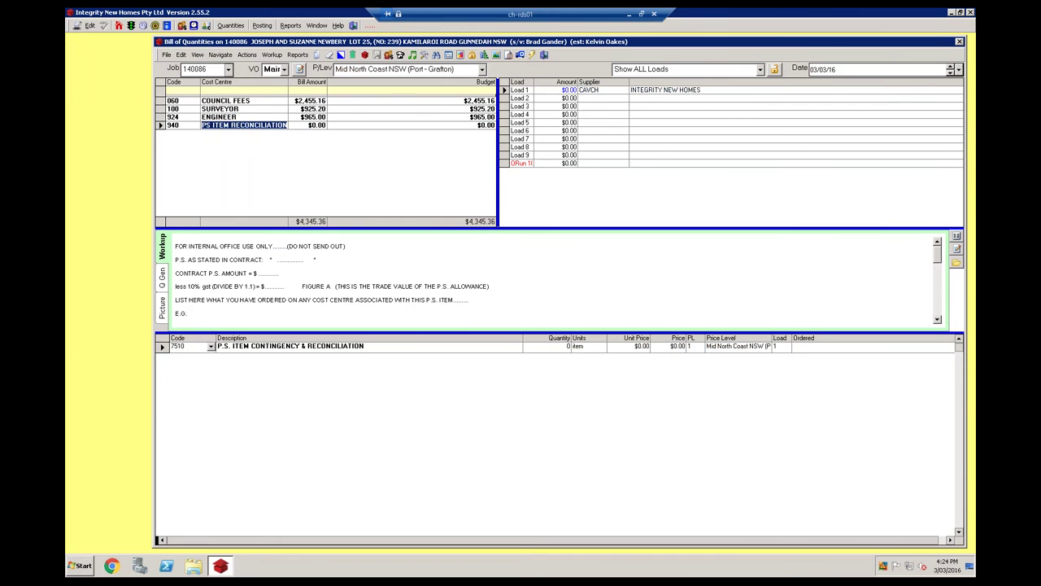
click(274, 274)
scroll(275, 275, down, 3)
scroll(274, 275, up, 3)
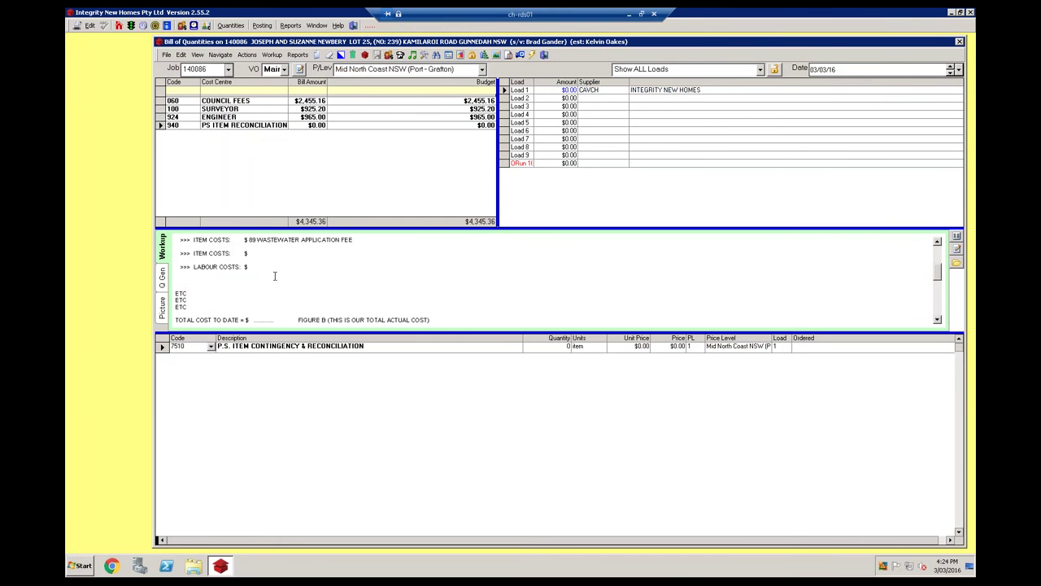
Show all cost centres again and look over 050, 065 and 060 COUNCIL FEES items.
click(198, 55)
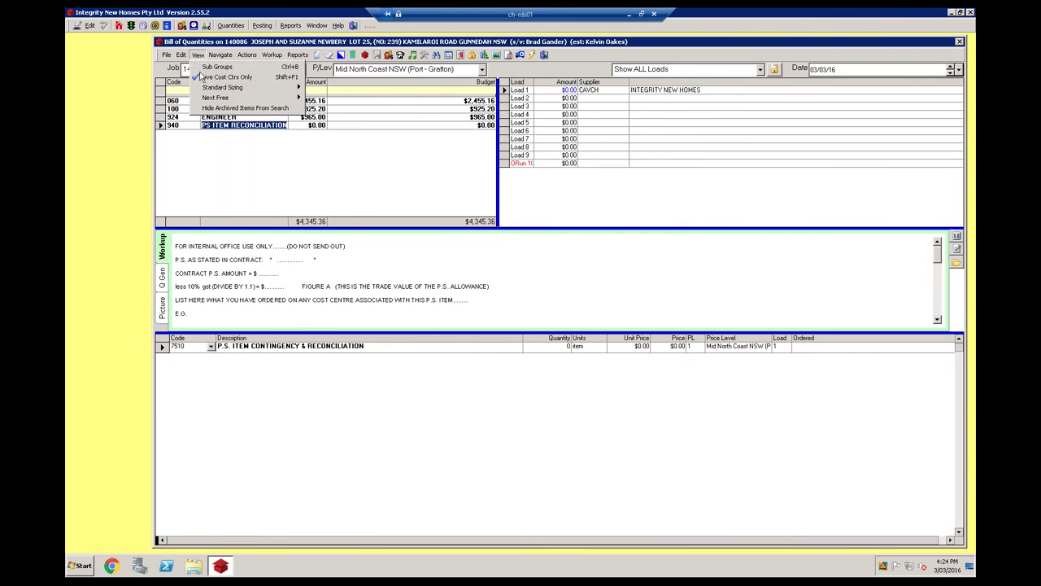
click(202, 79)
key(Down)
key(Down)
key(Down)
key(Down)
key(Down)
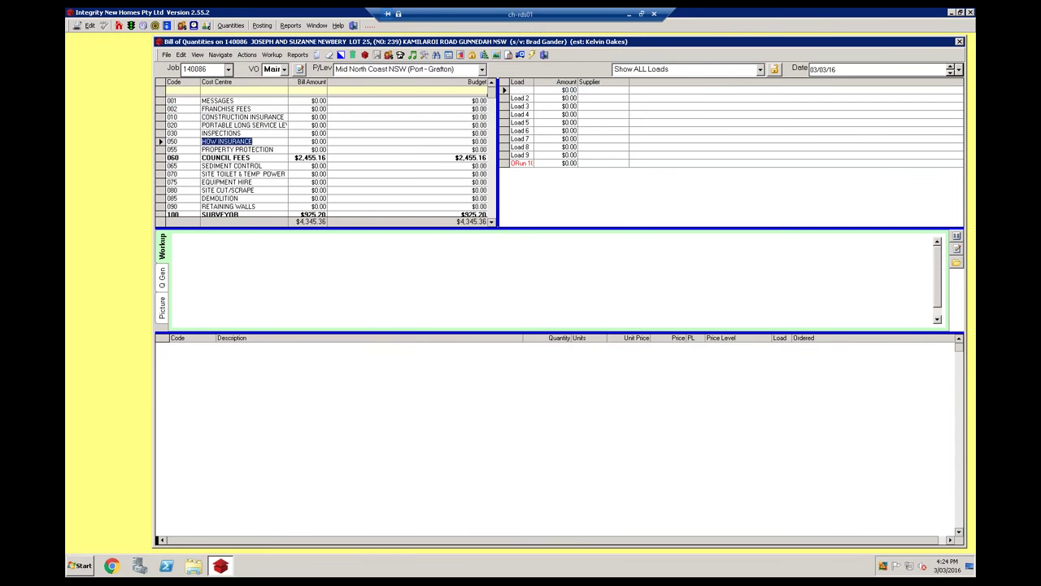
key(Down)
key(Down)
key(Down)
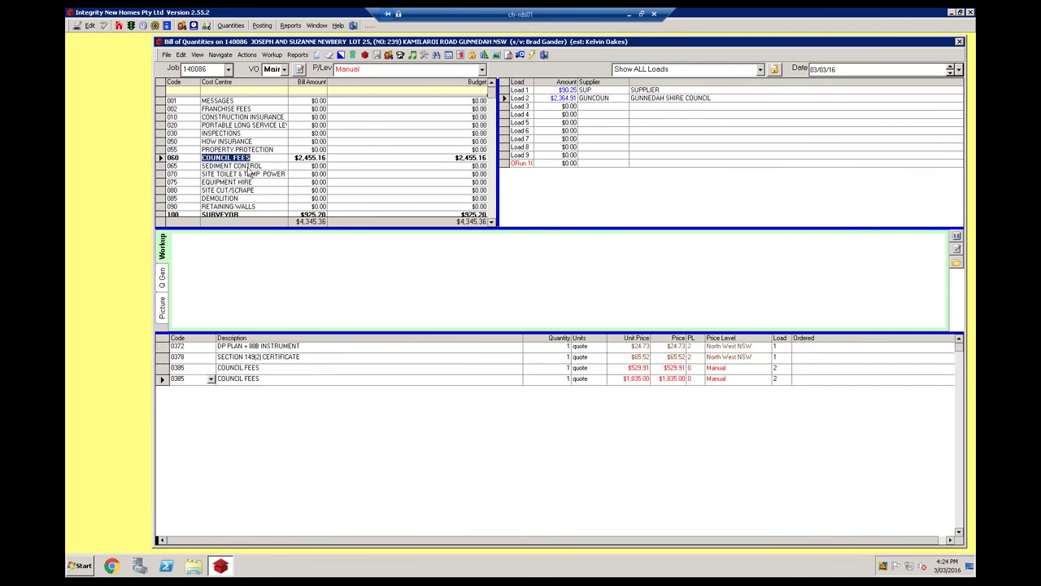
mouse_move(491, 98)
mouse_down()
mouse_move(493, 111)
mouse_move(491, 93)
mouse_up()
click(241, 157)
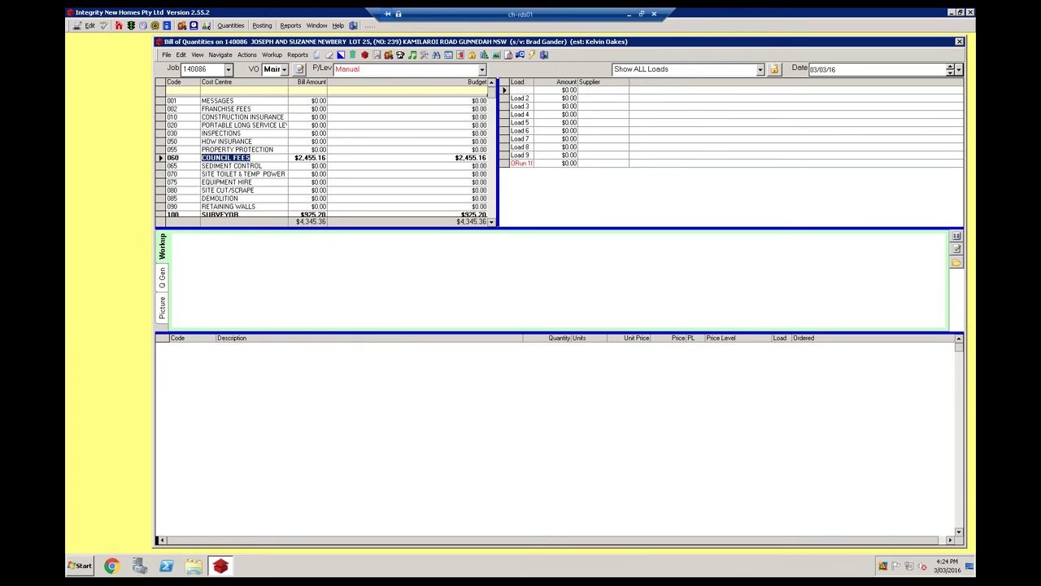
scroll(242, 150, down, 3)
Save the budgets for job 140086, confirm, and close the Bill of Quantities.
click(167, 54)
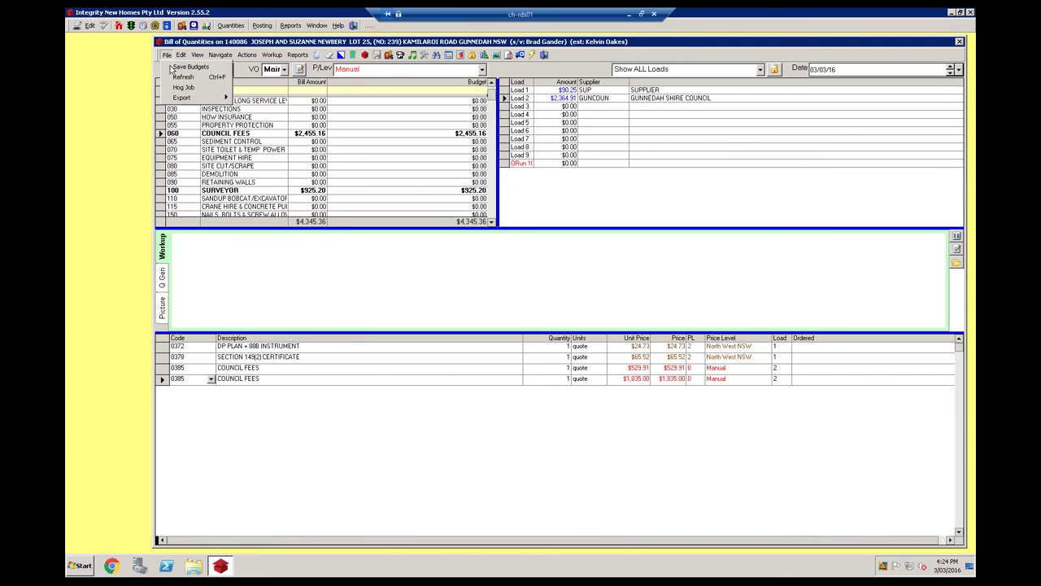
click(171, 67)
click(542, 318)
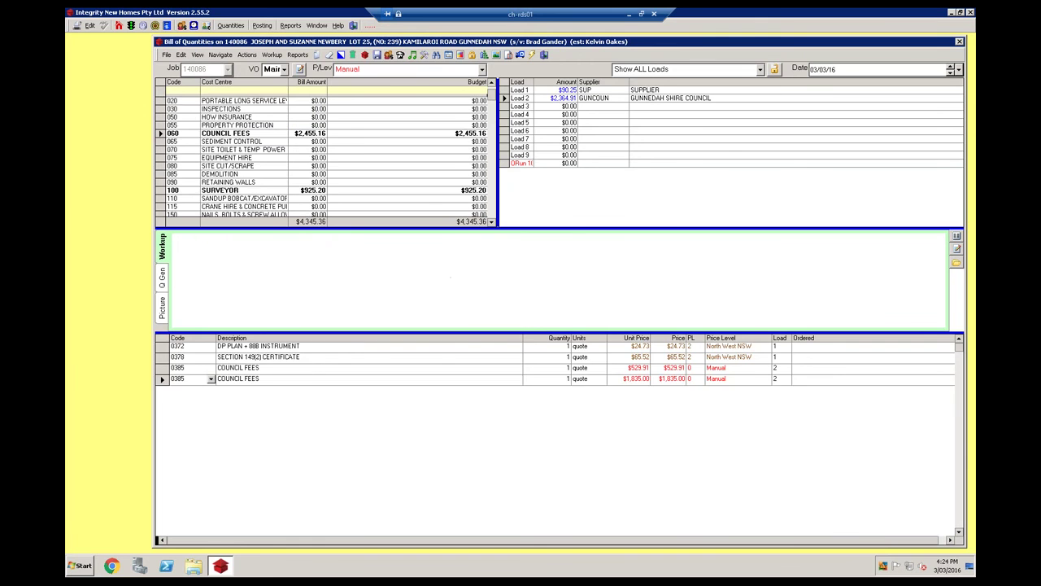
click(960, 41)
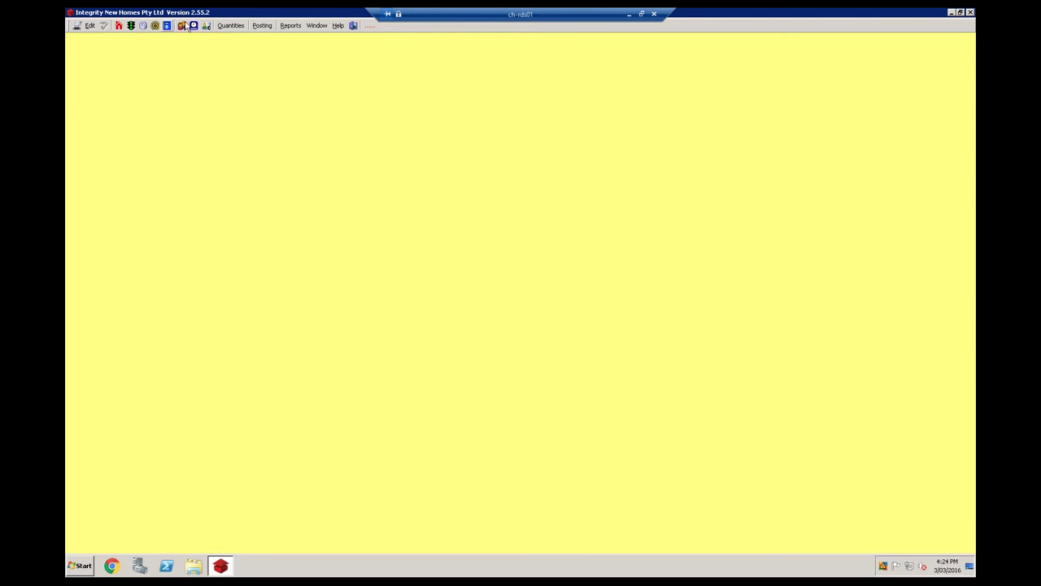
Set job 140086's C/C Bank to 5 RESIDENTIAL 2015 in Jobs and Debtors.
click(195, 27)
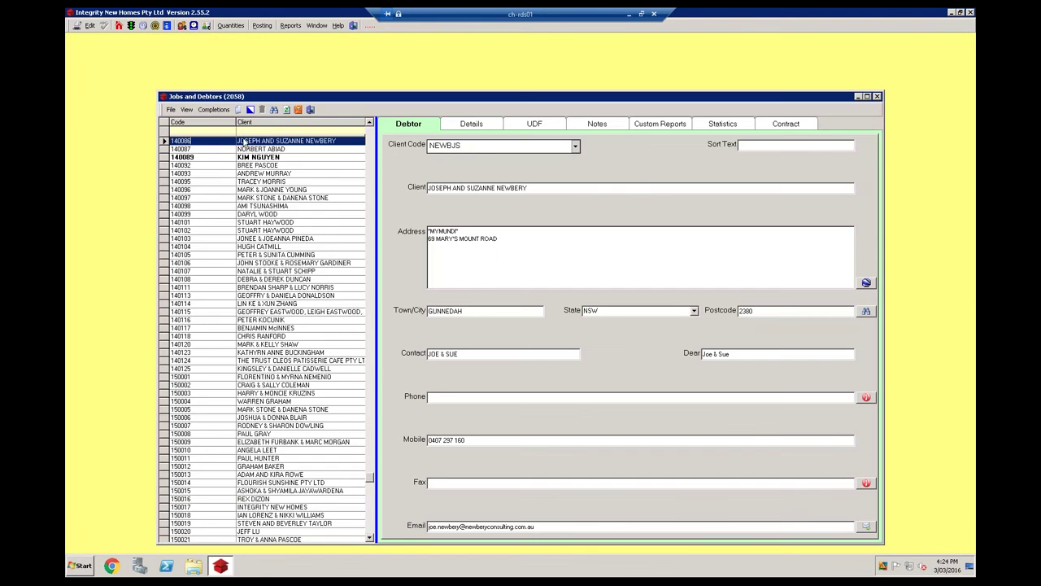
click(471, 124)
click(599, 218)
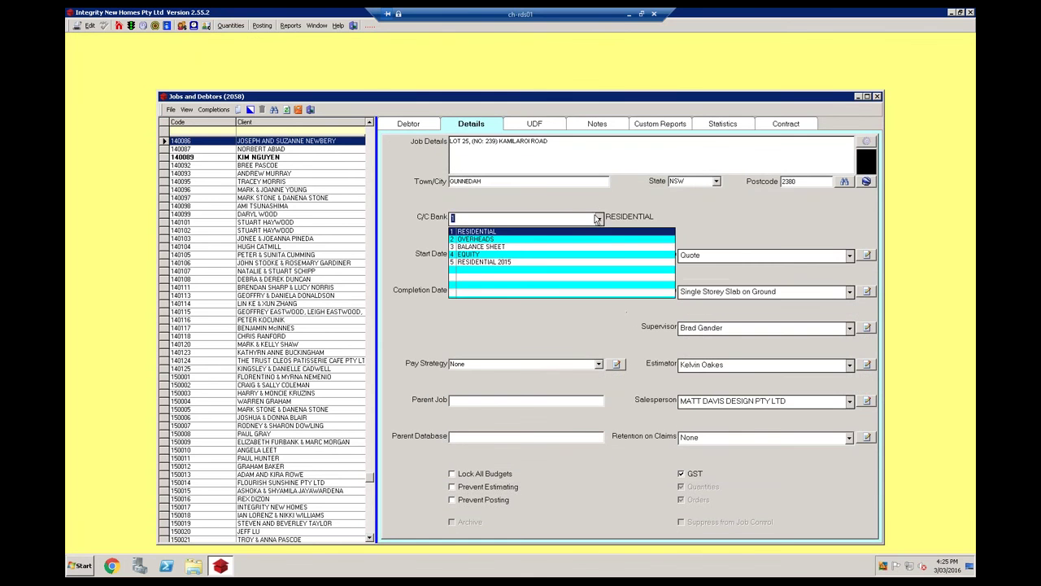
click(476, 263)
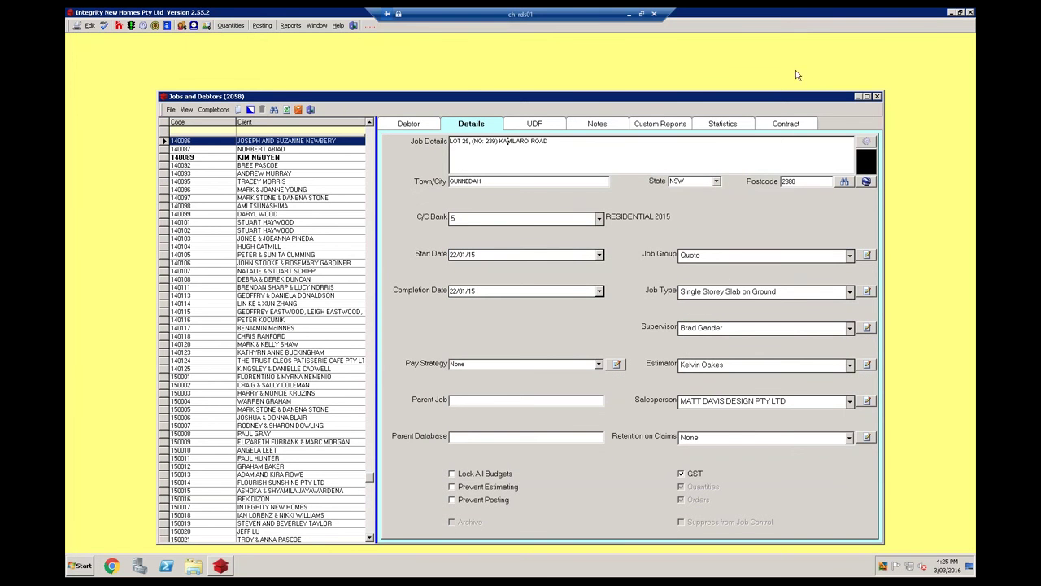
Reopen the Bill of Quantities, look over the REPORTS cost centre, and minimise the remote session.
click(230, 26)
click(228, 36)
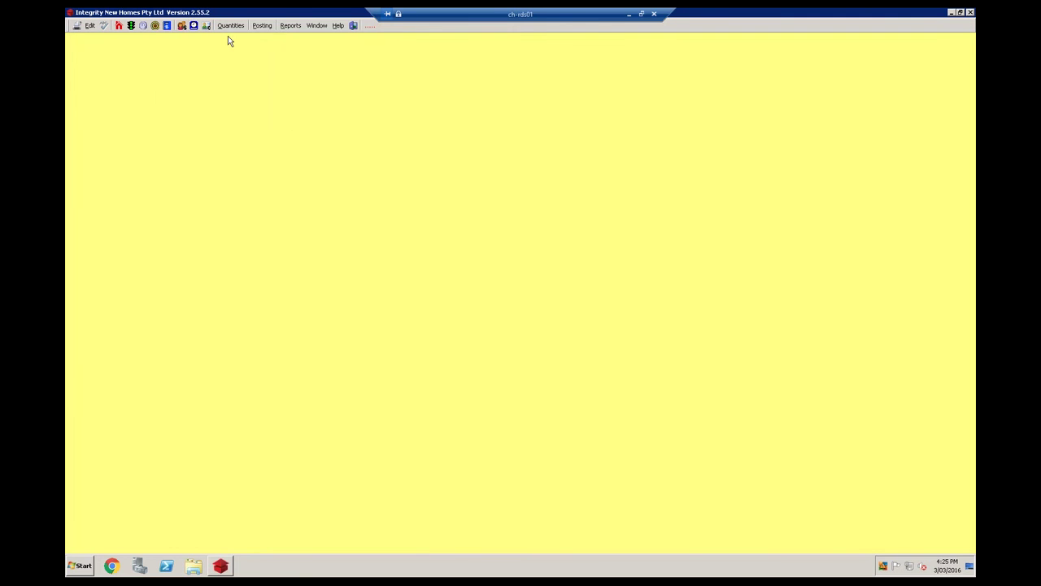
click(241, 125)
scroll(250, 149, down, 2)
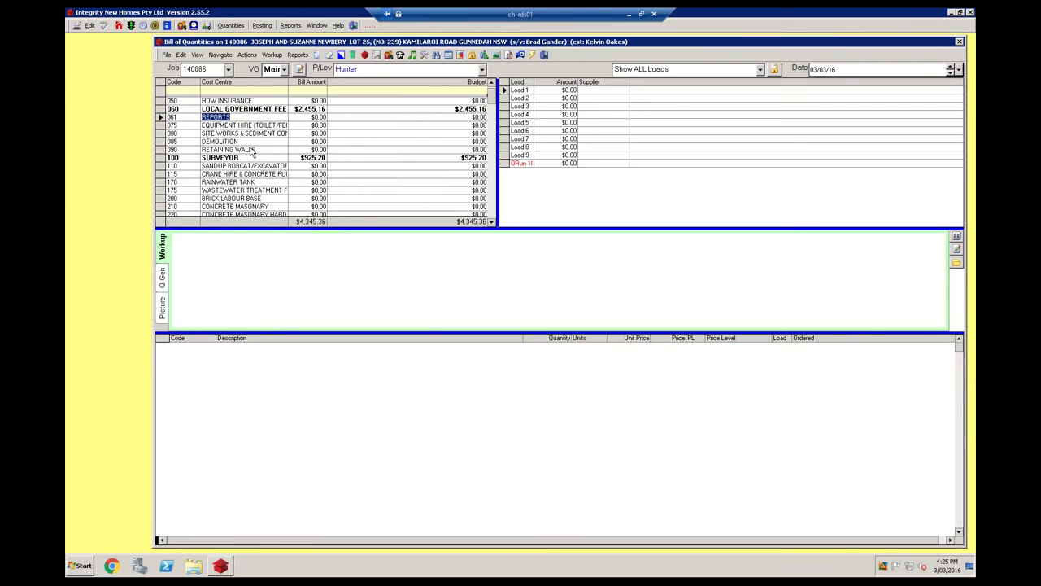
scroll(279, 151, down, 2)
scroll(279, 151, up, 2)
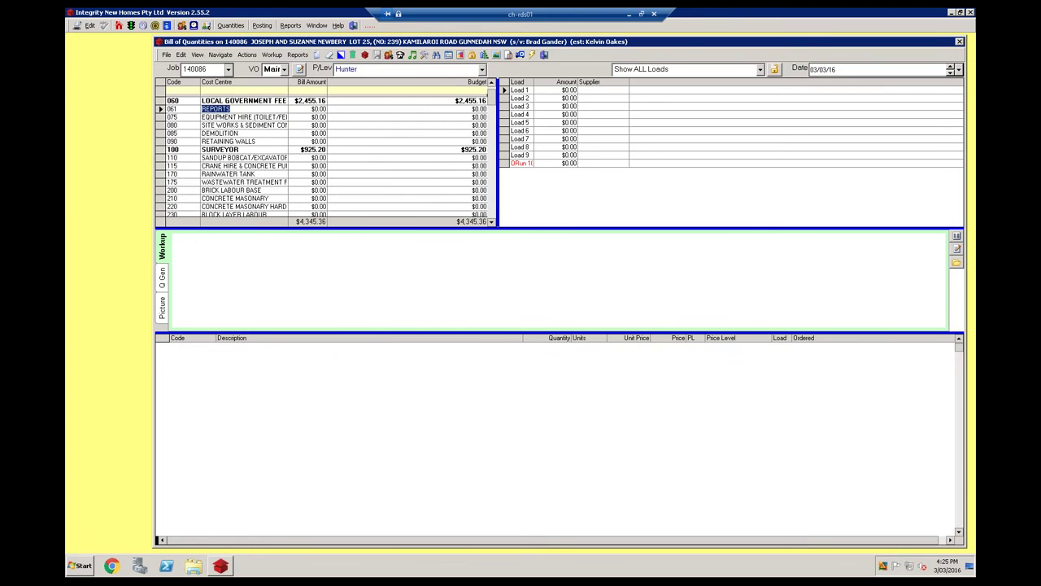
click(629, 14)
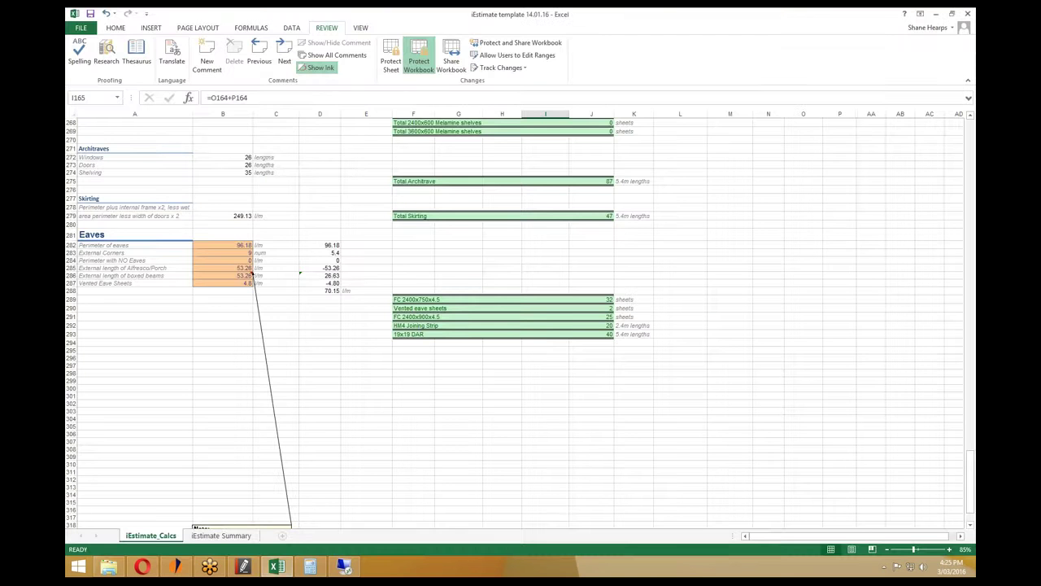
Download and view the Procedure Estimating Spreadsheet PDF from Global Documents > Estimators > Job Calcs.
click(176, 565)
click(161, 39)
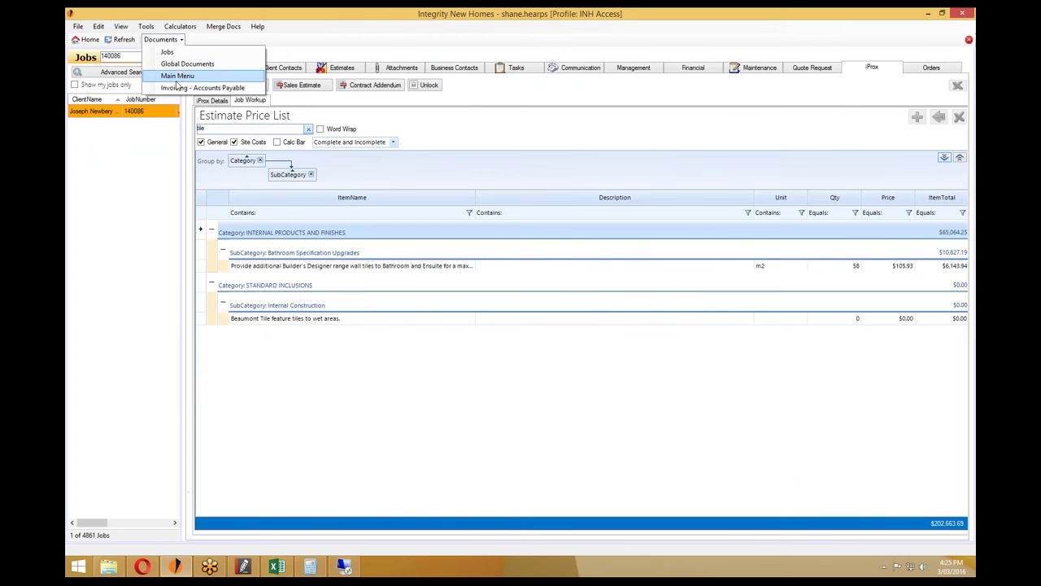
click(187, 63)
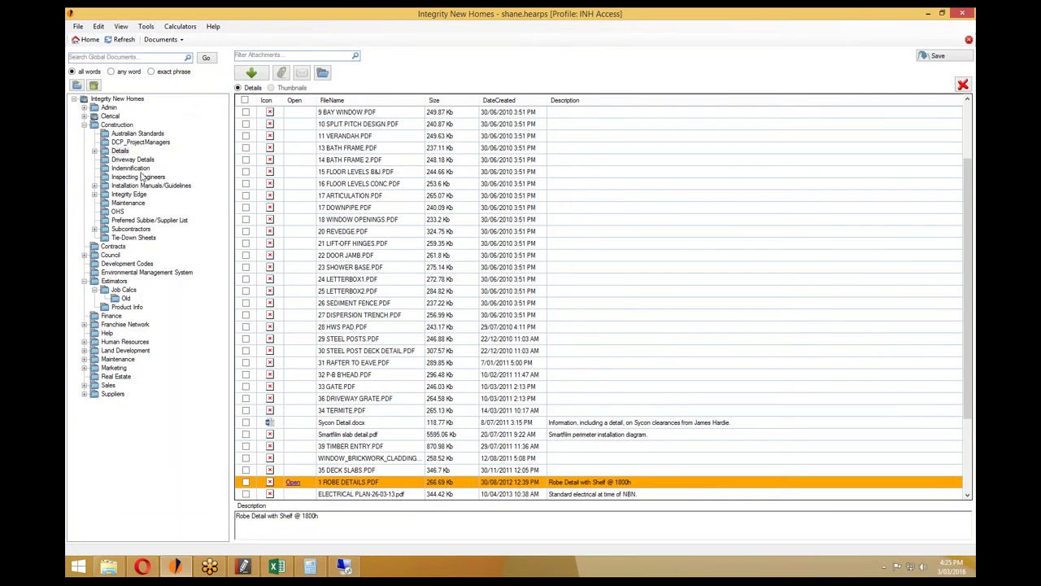
click(121, 290)
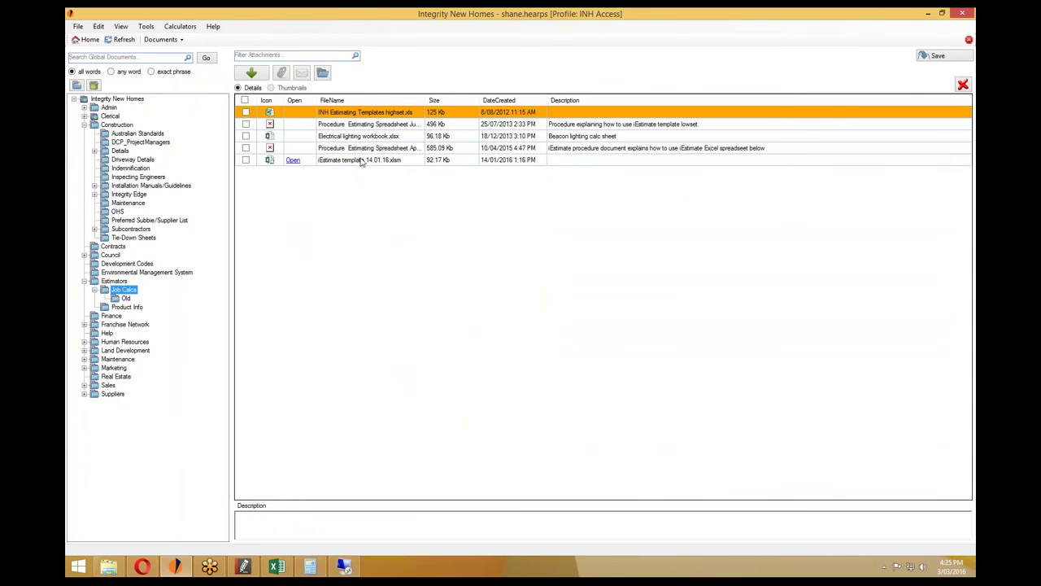
click(367, 148)
click(249, 73)
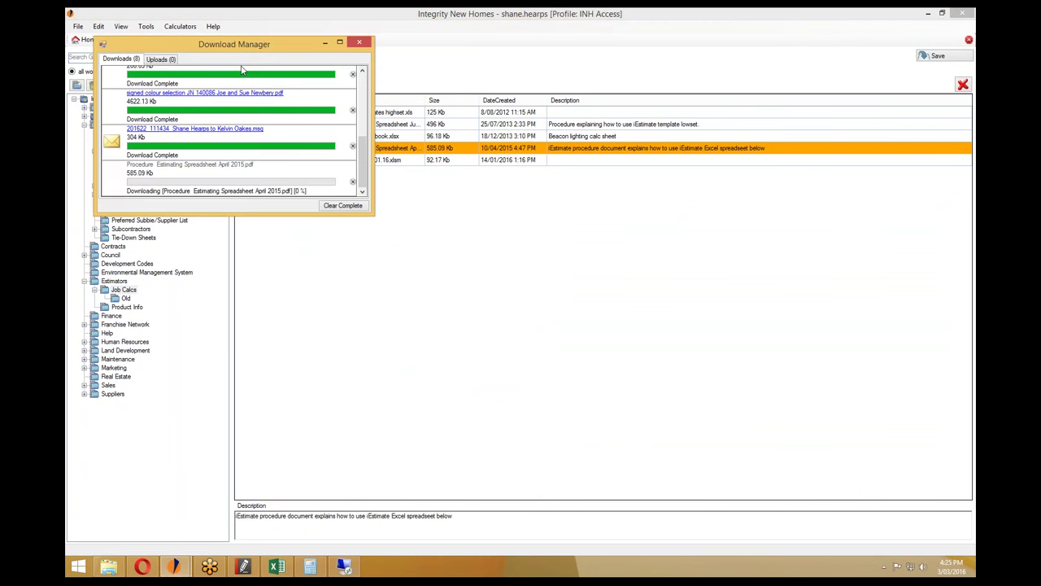
click(243, 166)
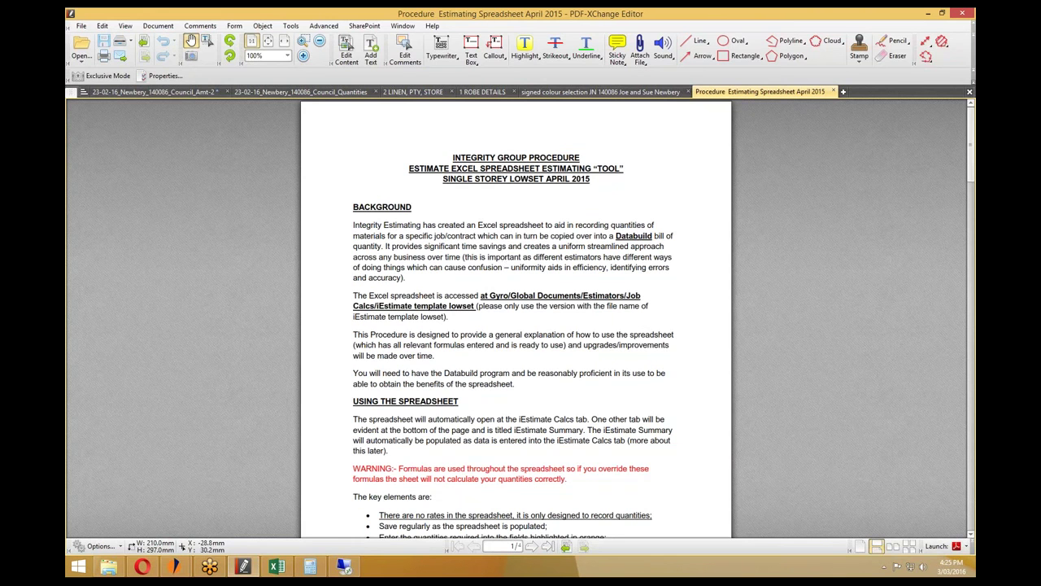
Scroll through procedure pages 1–4 and back to Transferring Spreadsheet Information into Databuild.
scroll(510, 262, down, 15)
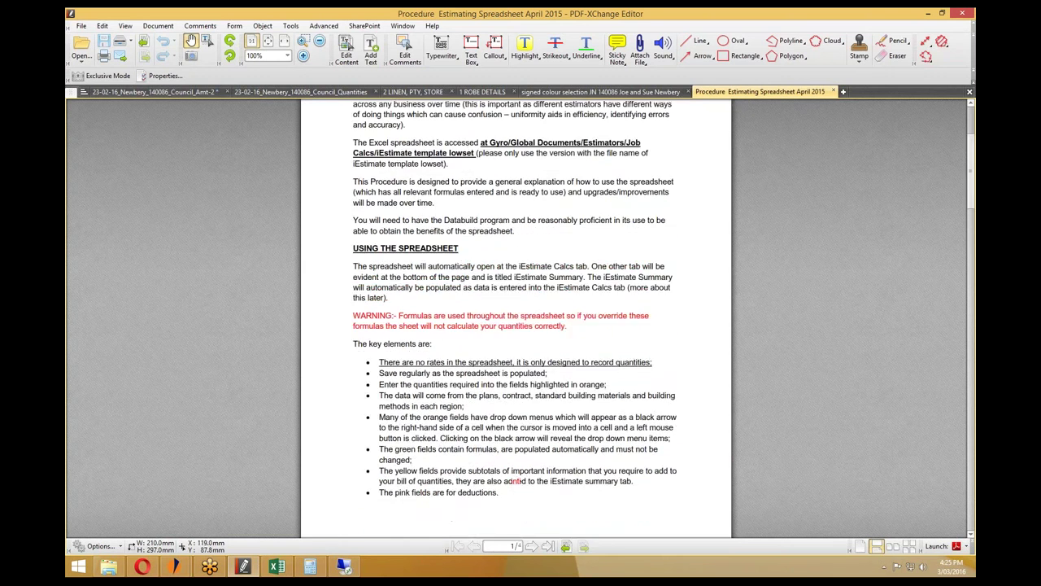
scroll(522, 301, down, 15)
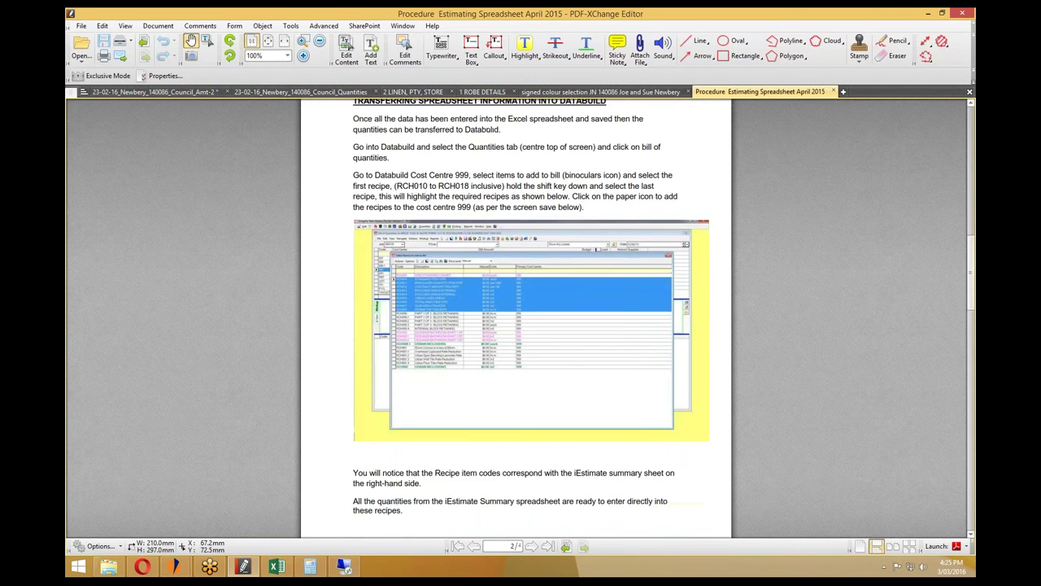
scroll(516, 317, down, 5)
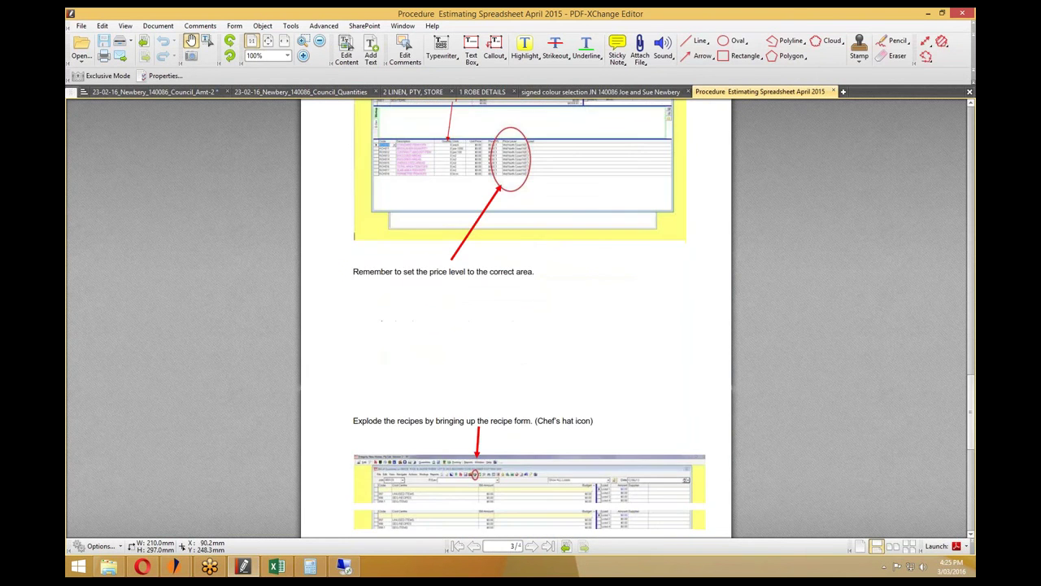
scroll(957, 451, down, 4)
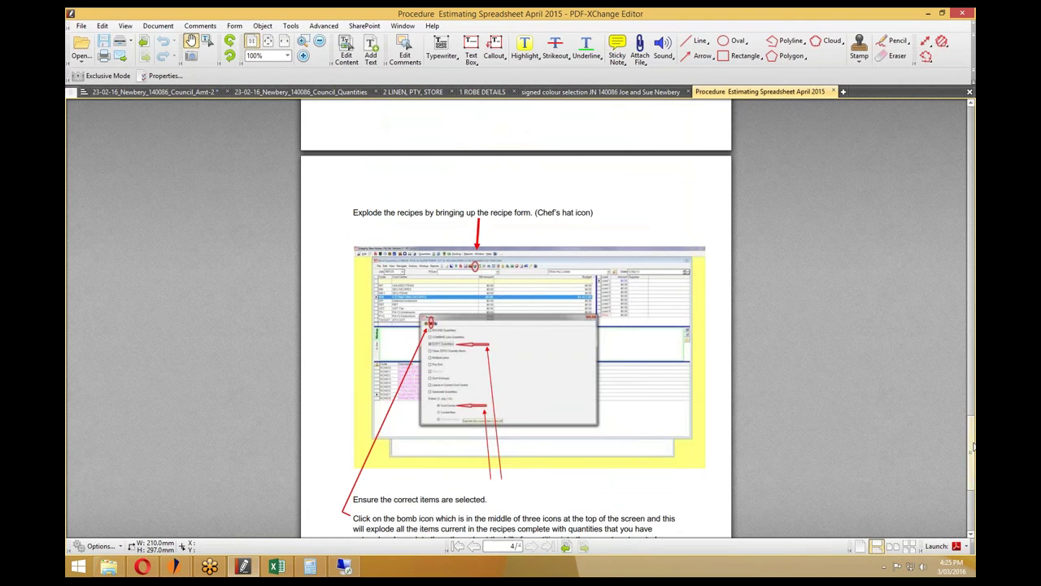
scroll(972, 469, down, 1)
drag(972, 469, 932, 129)
scroll(530, 174, down, 1)
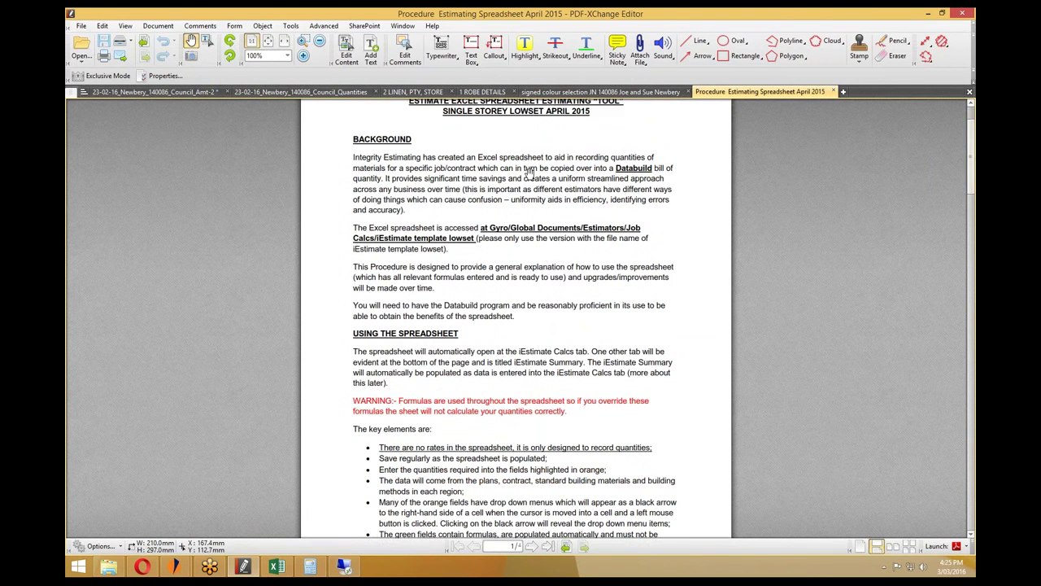
scroll(550, 258, down, 3)
scroll(496, 383, up, 5)
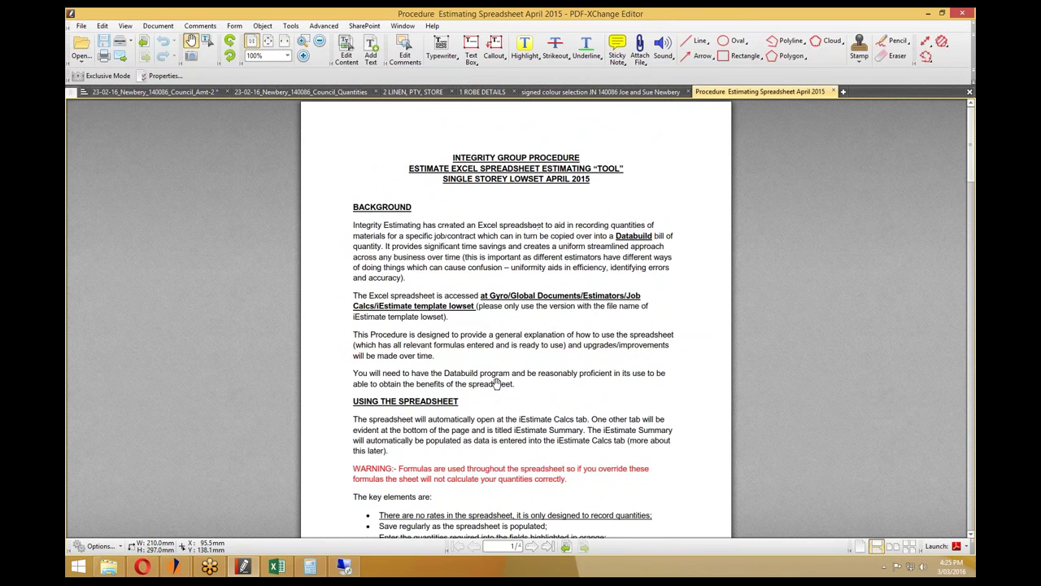
scroll(496, 383, down, 18)
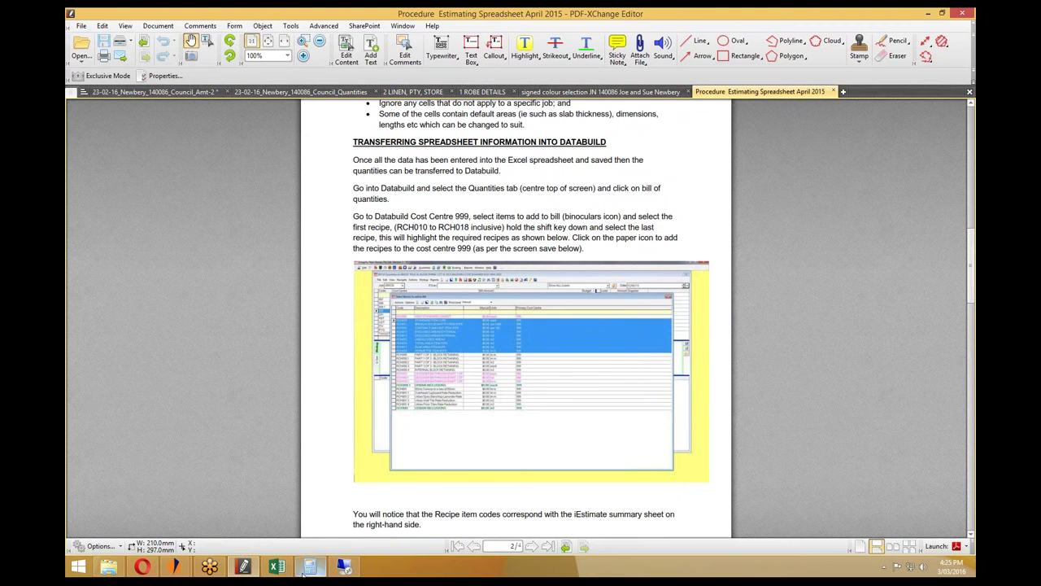
Filter the cost-centre grid by code 999 and select 999 ESTIMATING RECIPES.
click(341, 565)
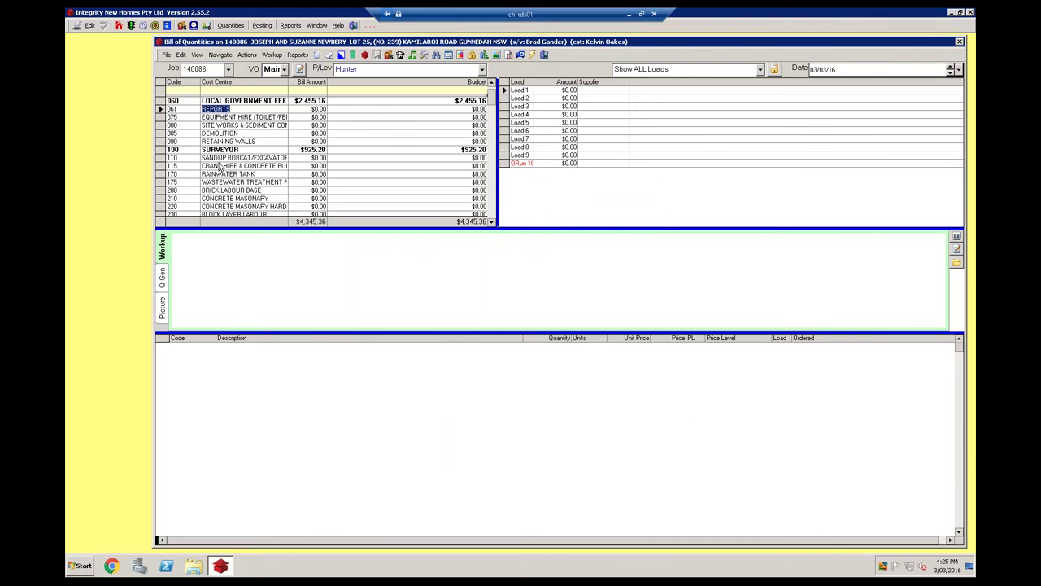
click(214, 91)
key(Return)
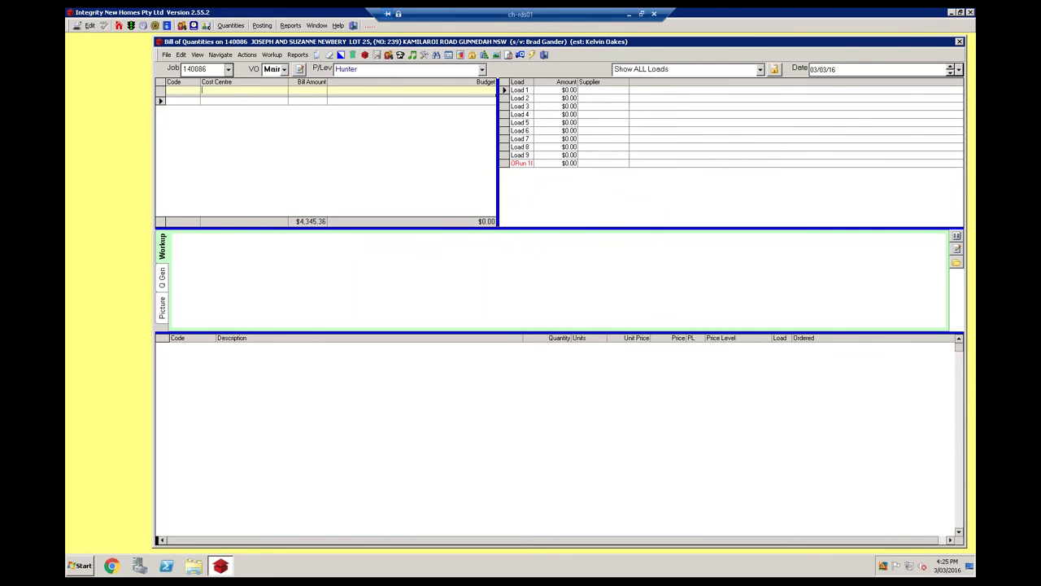
click(191, 91)
text(999)
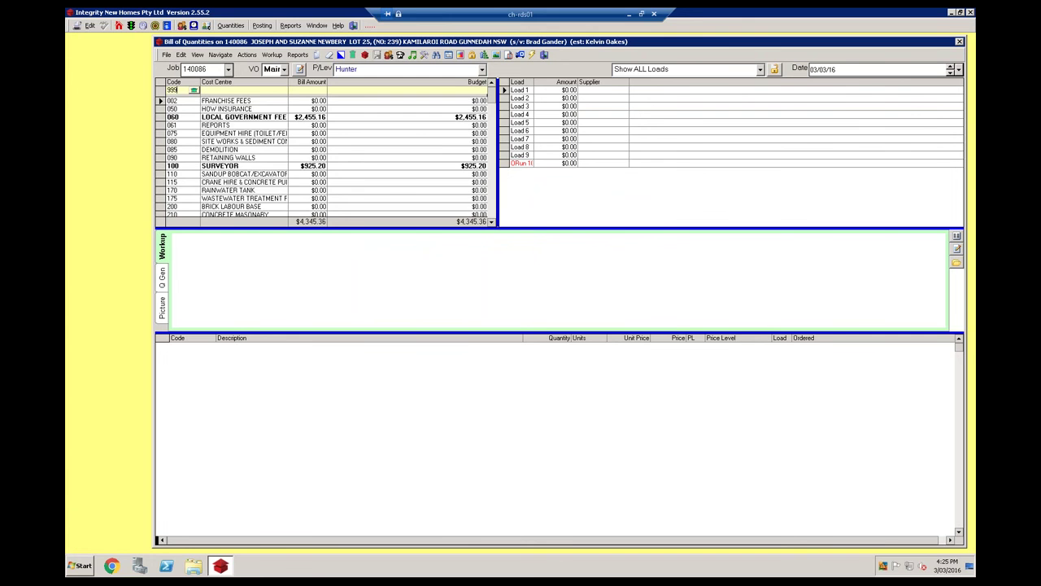
key(Return)
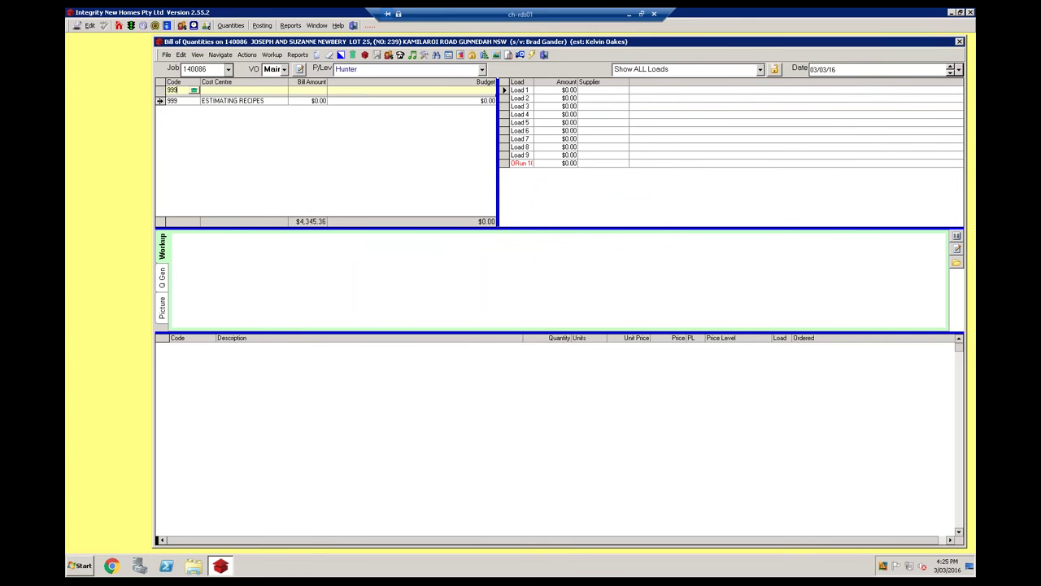
click(198, 100)
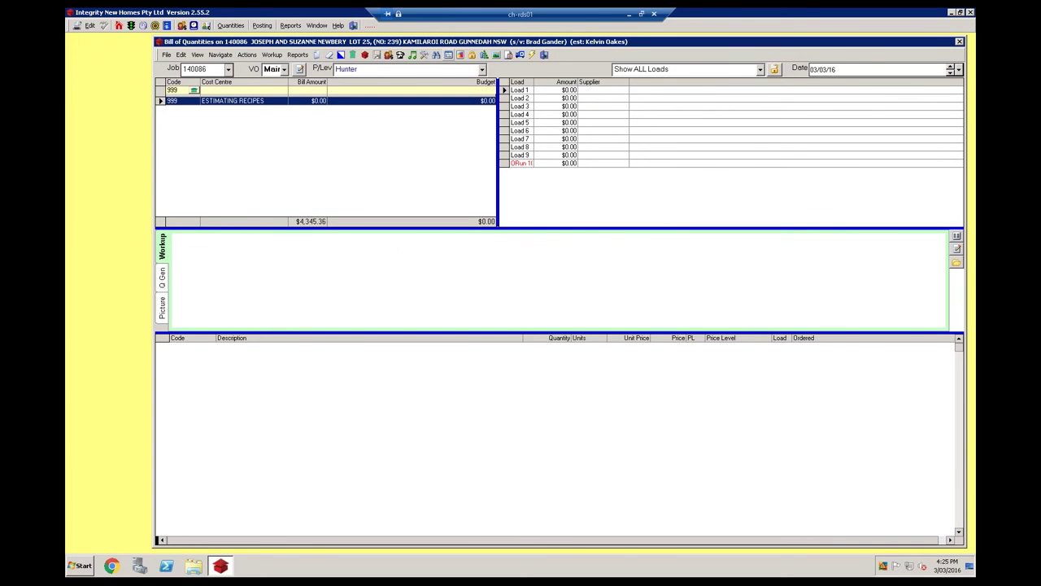
Select recipes RCH010 through RCH018 in the item search and add them to cost centre 999.
click(437, 56)
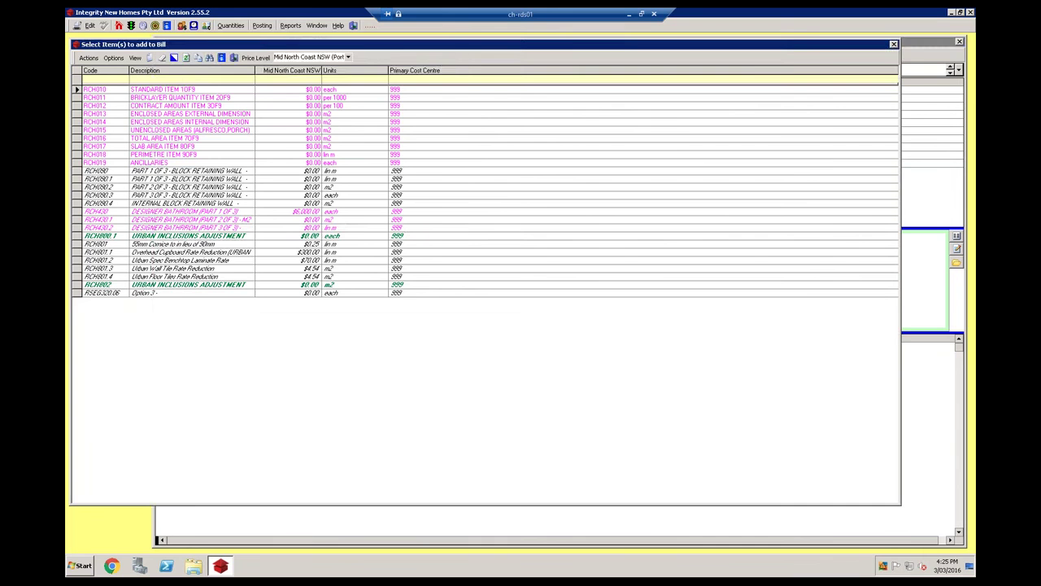
click(921, 45)
click(134, 44)
click(86, 89)
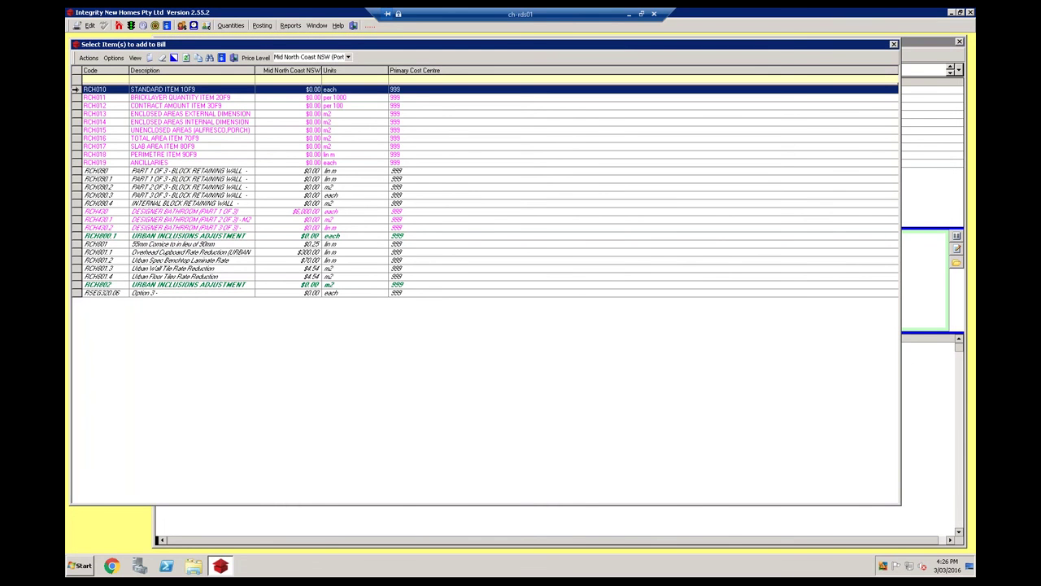
shift+click(77, 155)
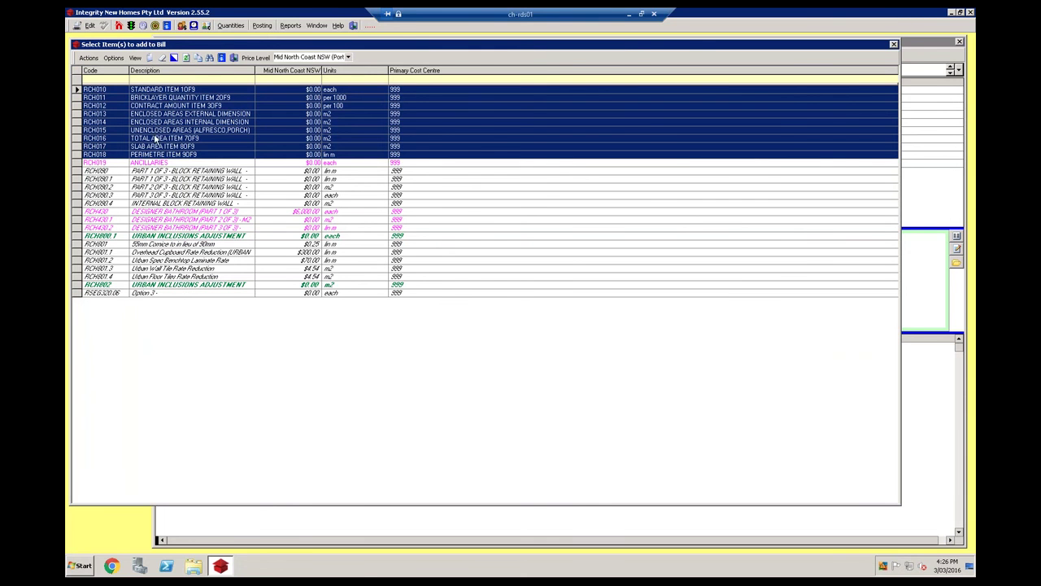
click(151, 59)
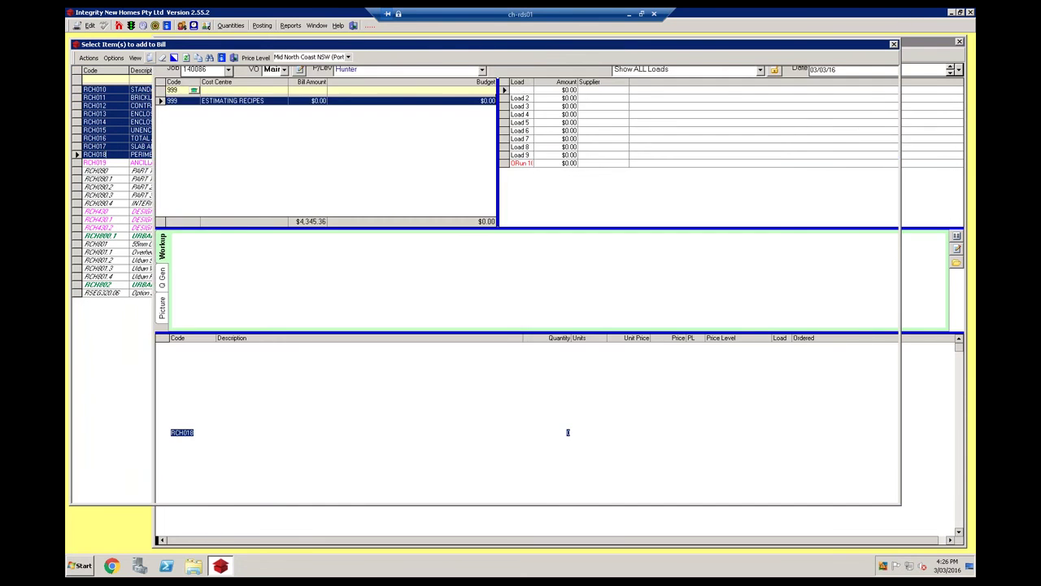
click(930, 48)
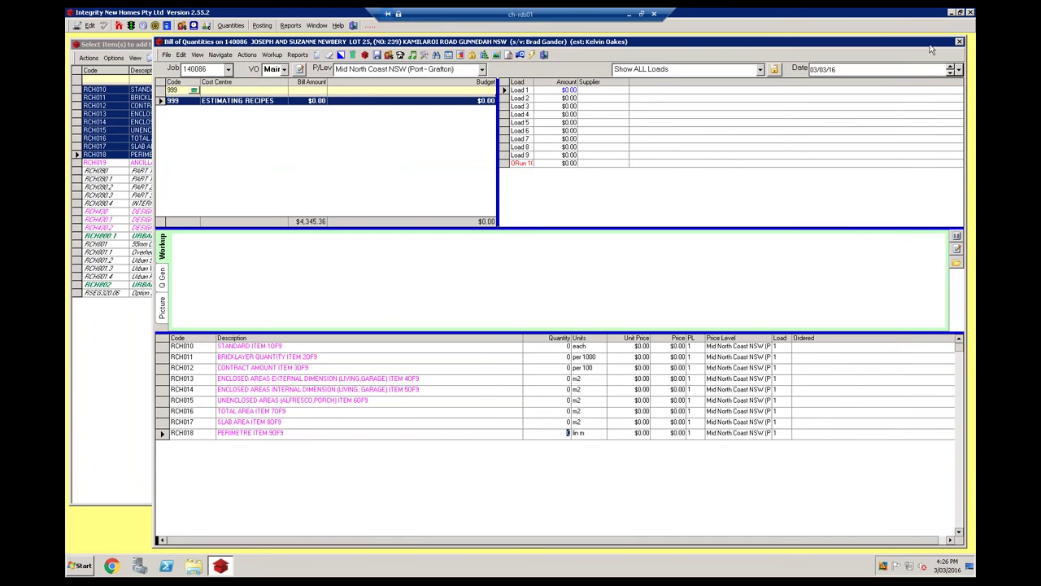
Set price level 2 (North West NSW) on every recipe row from RCH010 down.
click(186, 346)
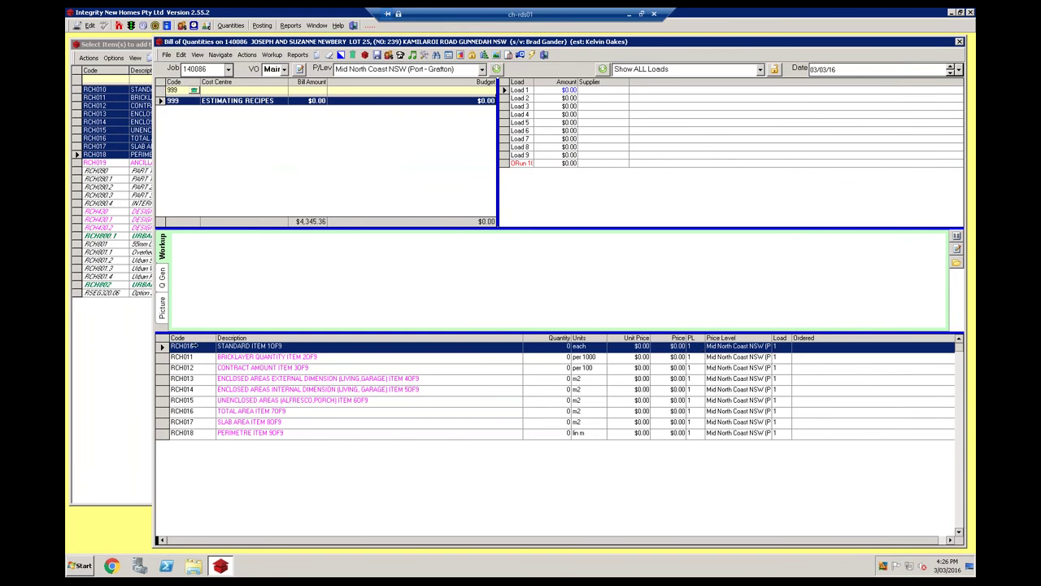
click(698, 349)
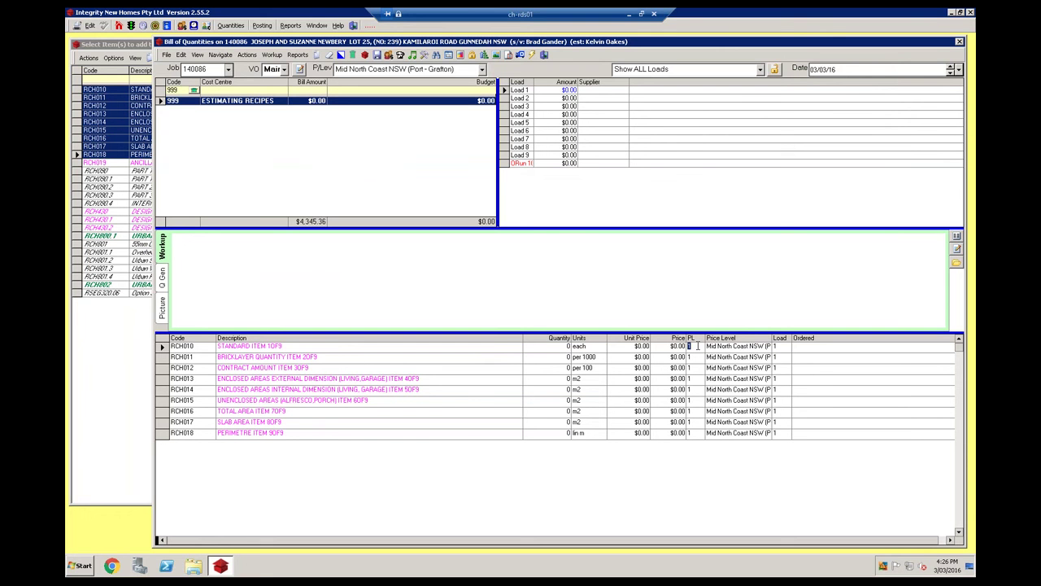
text(2)
key(Down)
text(2)
key(Down)
key(2)
key(Down)
key(2)
key(Down)
key(2)
key(Down)
key(2)
key(Down)
key(2)
key(Down)
text(2)
key(Down)
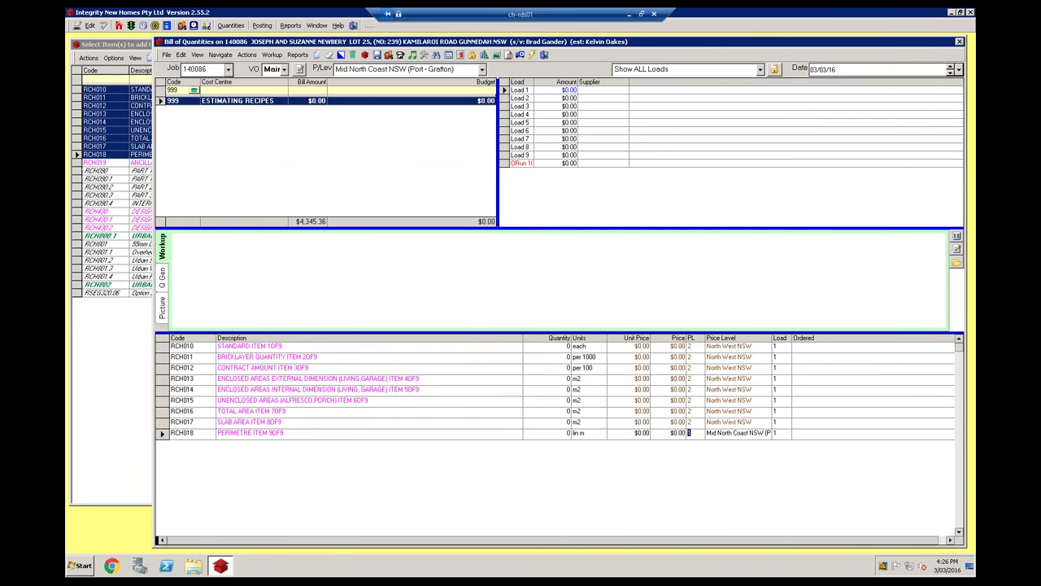
text(2)
key(Up)
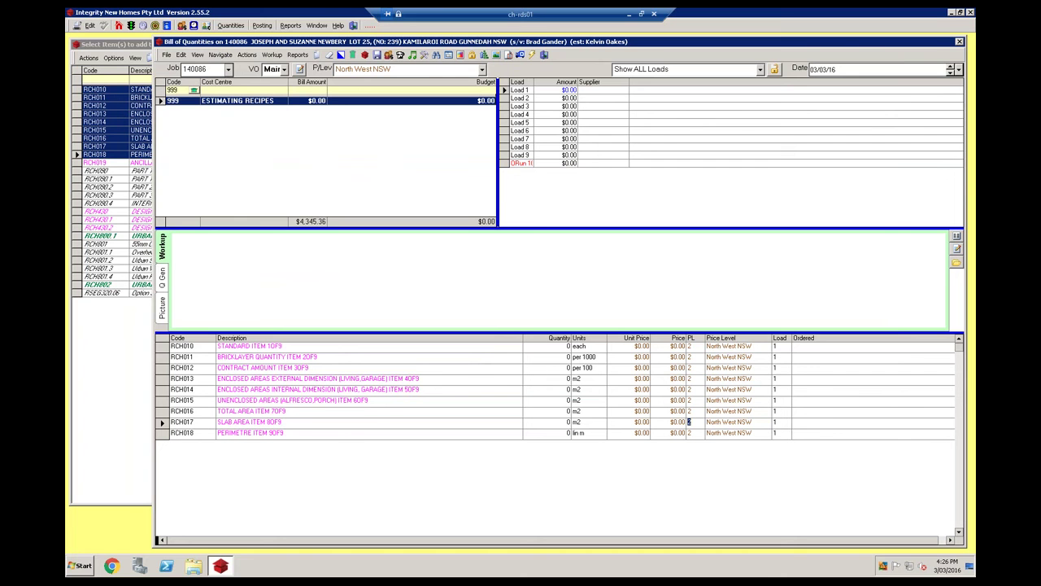
Assign supplier INTNEW (Integrity New Homes) to Load 1.
click(622, 91)
click(625, 90)
click(602, 100)
click(624, 89)
click(600, 108)
click(525, 99)
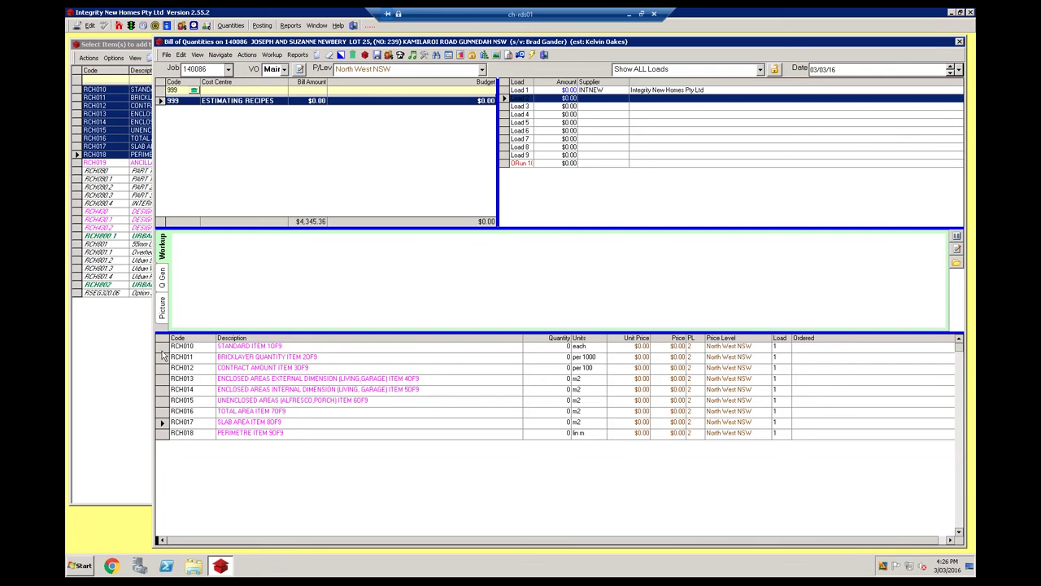
click(563, 347)
Read the Standard Item quantity of 1 in H12 of Excel's iEstimate Summary for RCH010.
click(630, 13)
click(277, 567)
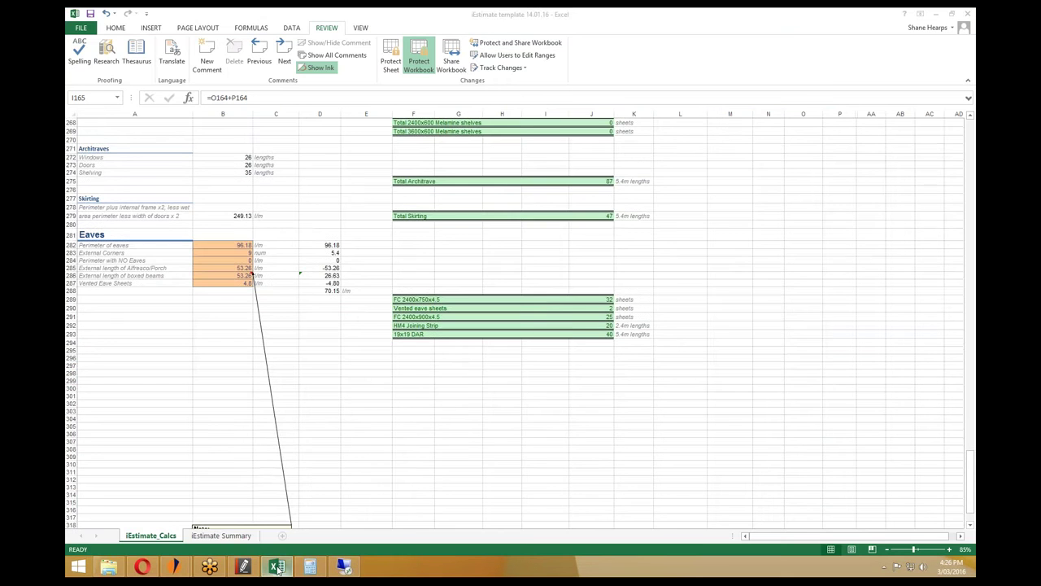
scroll(263, 440, up, 5)
click(232, 537)
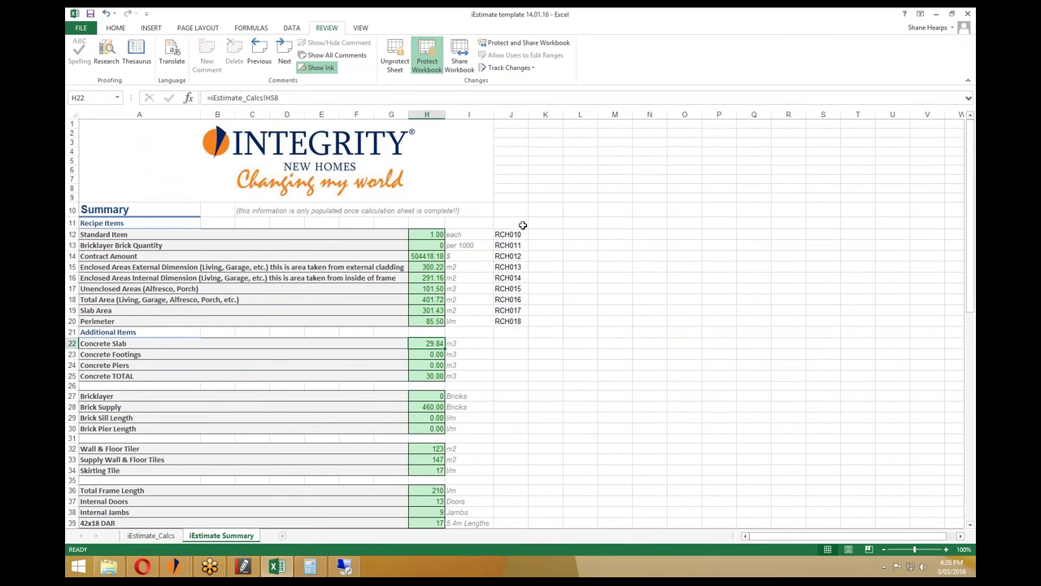
click(344, 567)
click(163, 348)
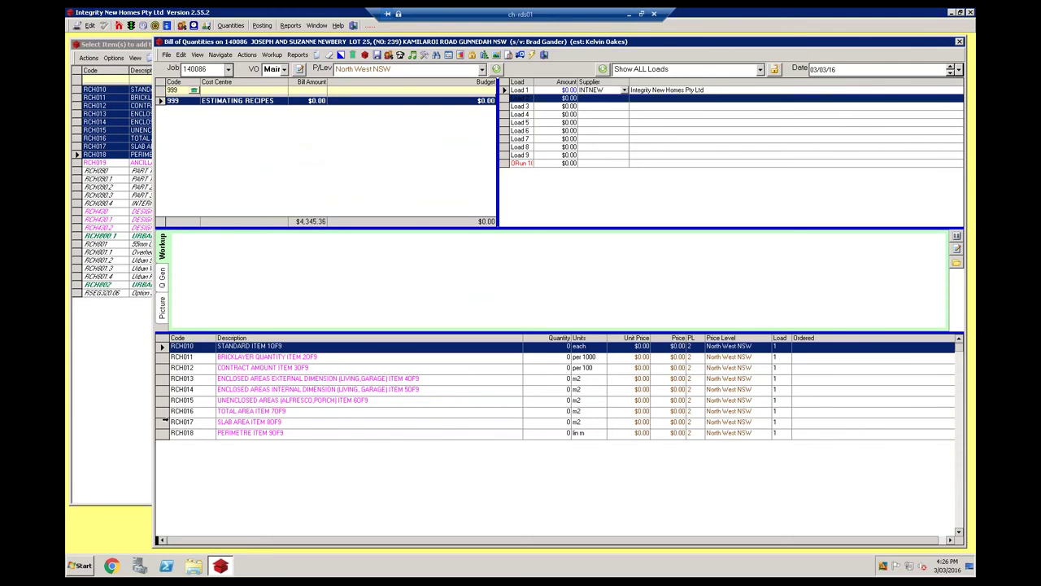
click(629, 14)
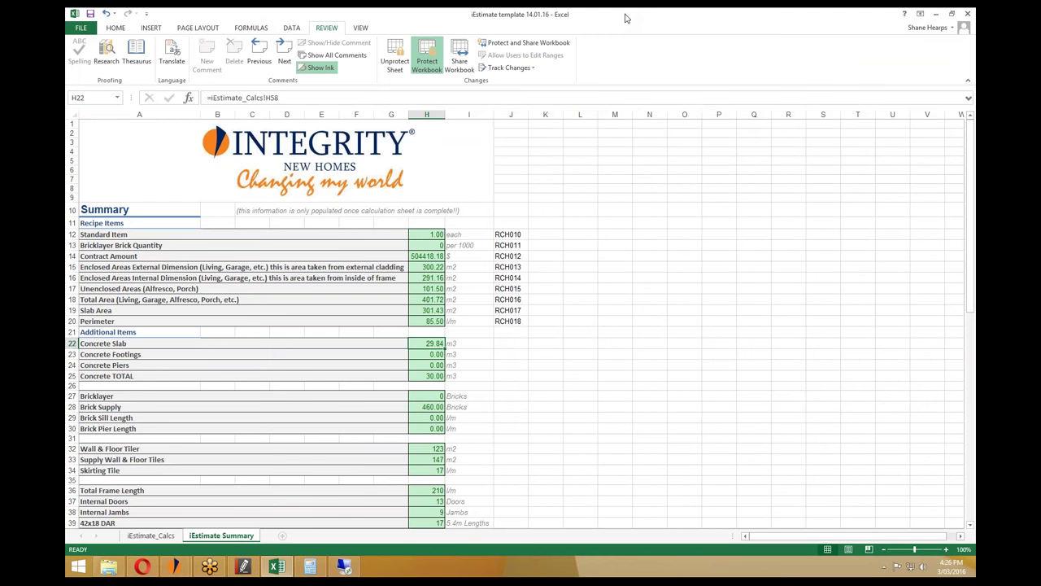
click(427, 246)
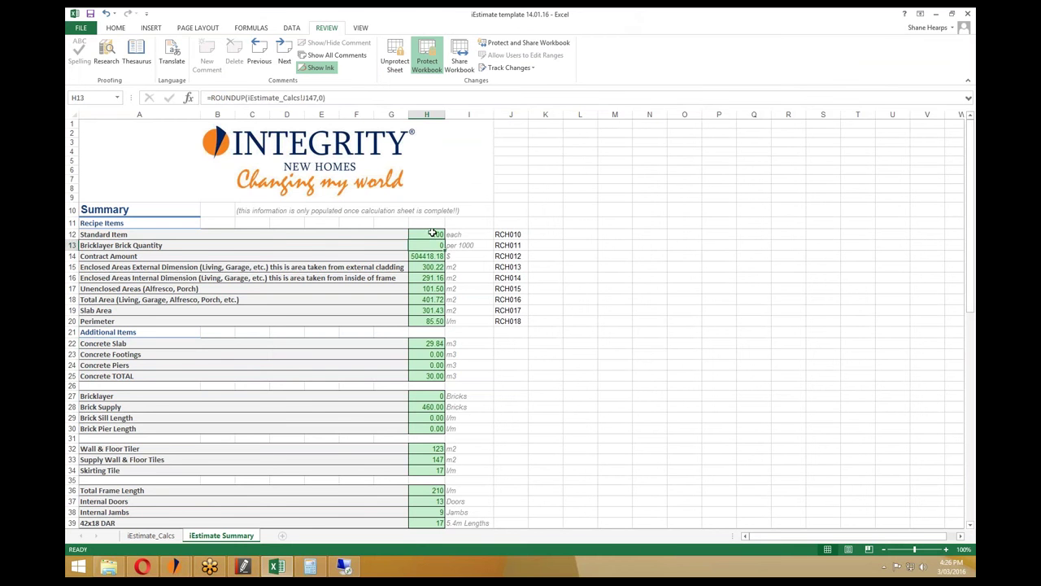
click(431, 235)
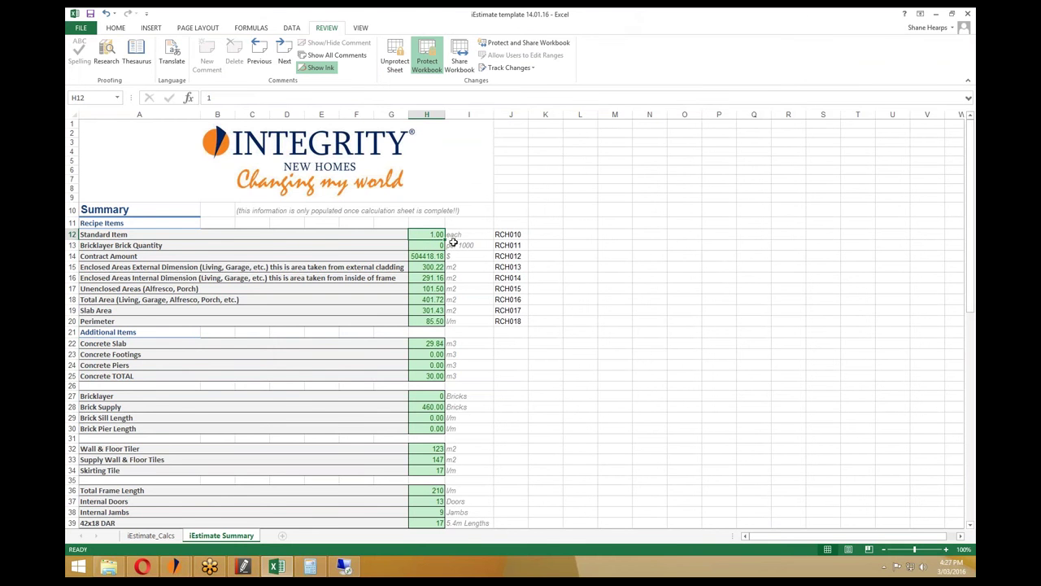
click(343, 566)
click(558, 346)
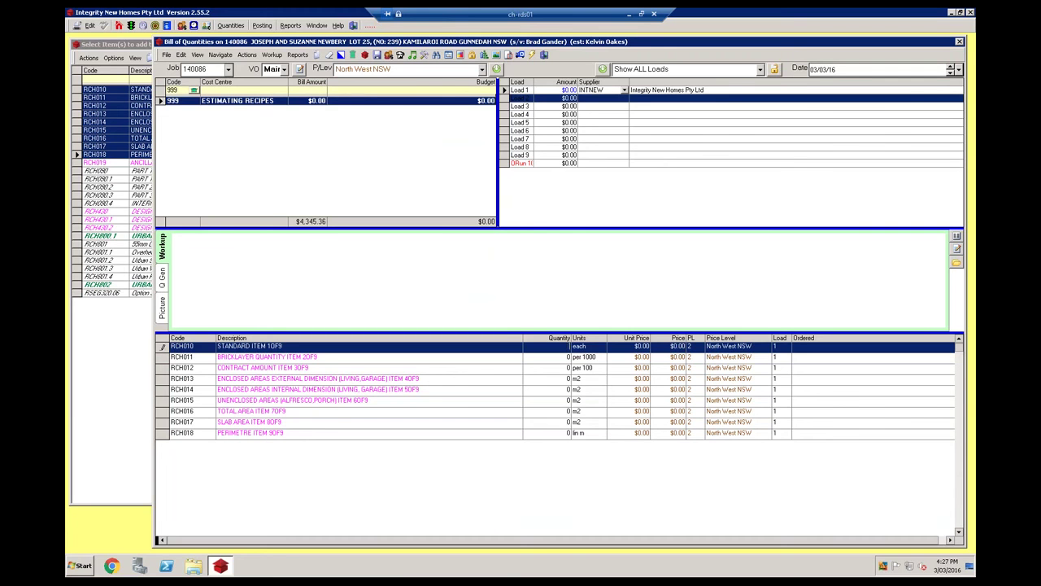
Enter quantity 1 for RCH010 and paste the 504418.18 contract amount from H14 into RCH012.
click(568, 368)
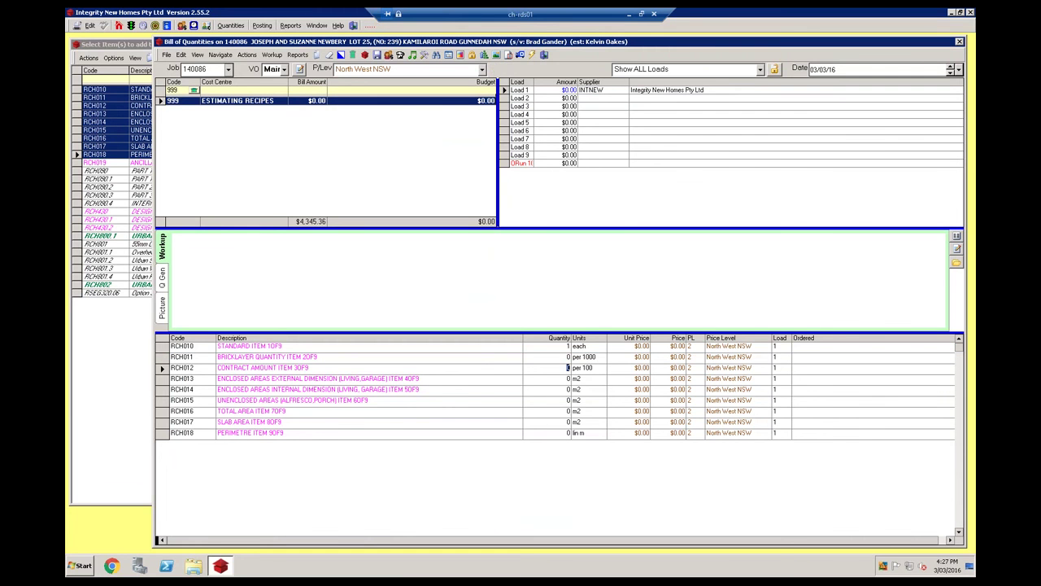
click(629, 14)
click(423, 255)
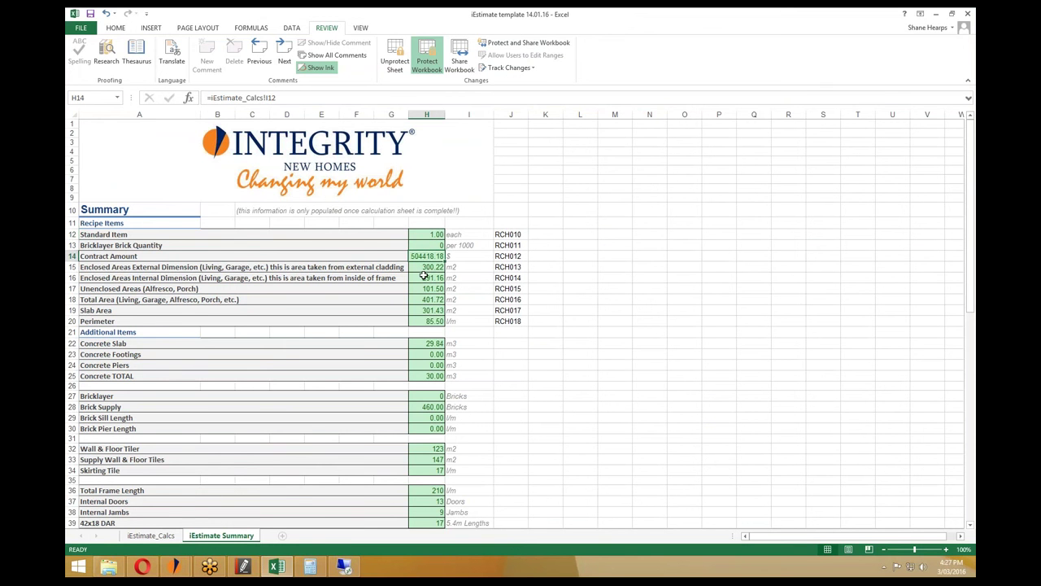
right_click(428, 258)
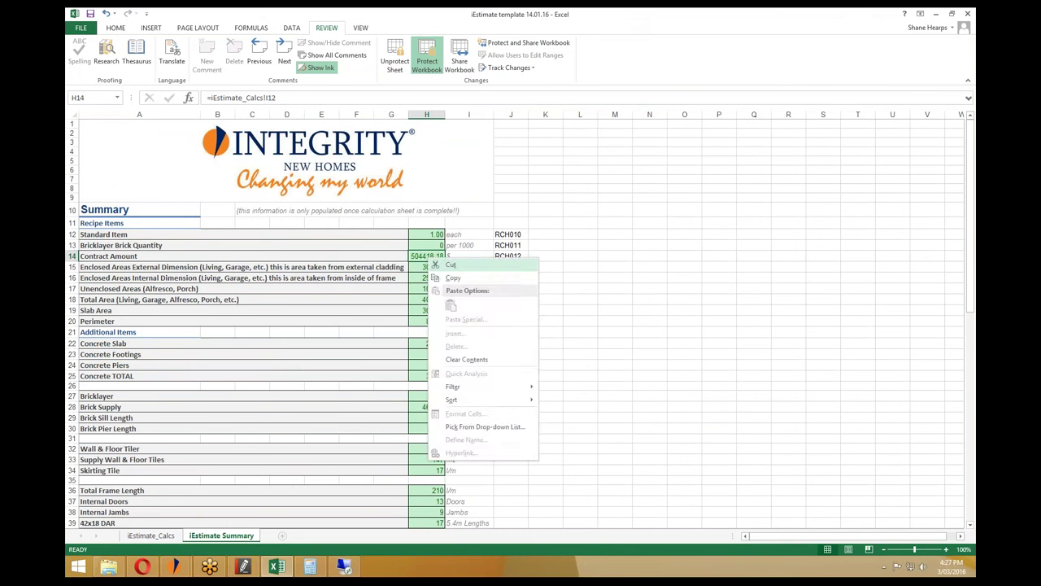
key(Escape)
click(436, 266)
click(436, 256)
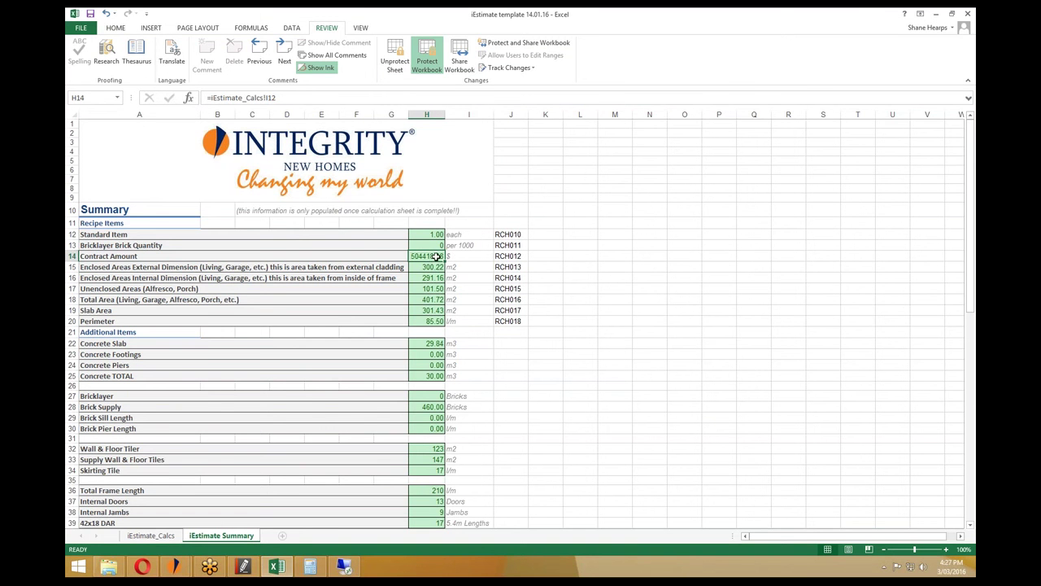
key(alt+Tab)
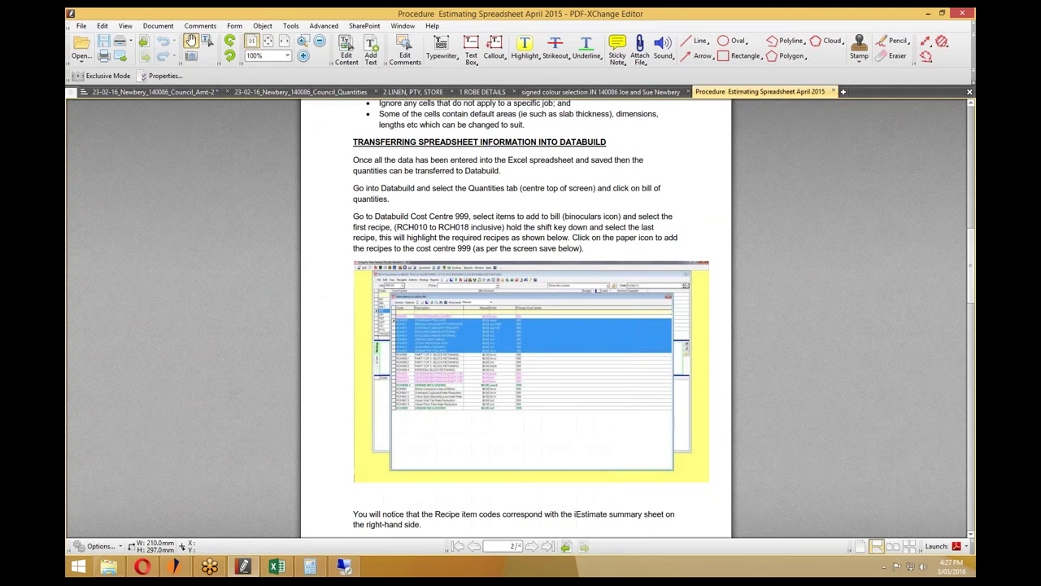
click(310, 567)
right_click(559, 372)
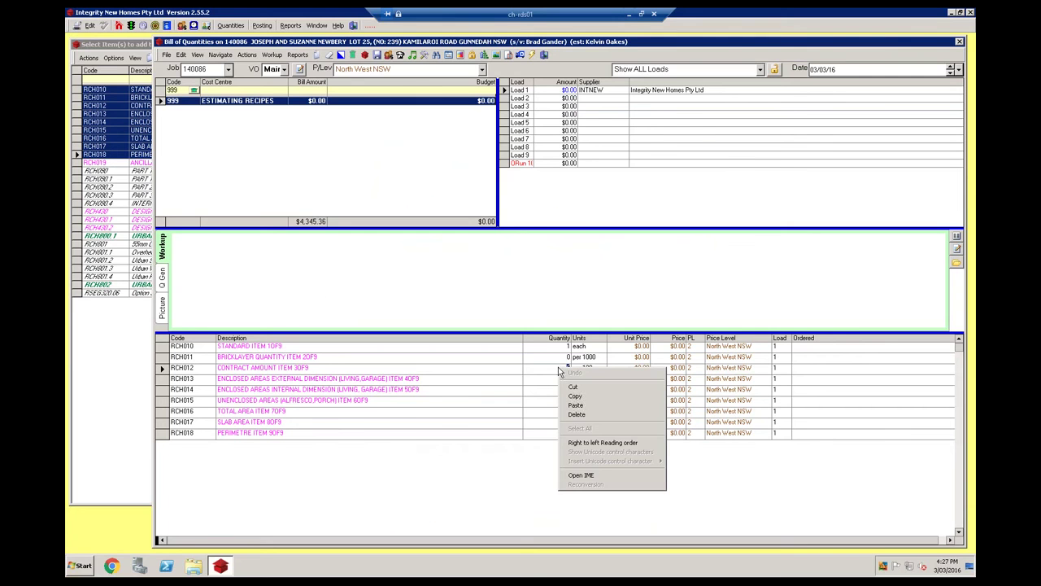
click(575, 405)
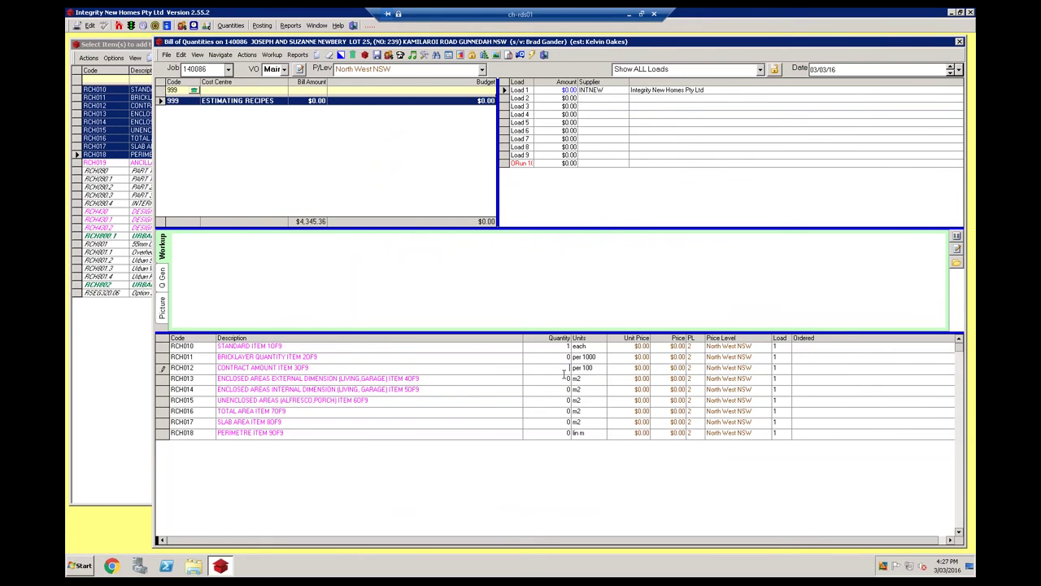
click(552, 380)
Copy the 300.22 external enclosed area from H15 into RCH013's quantity.
click(629, 14)
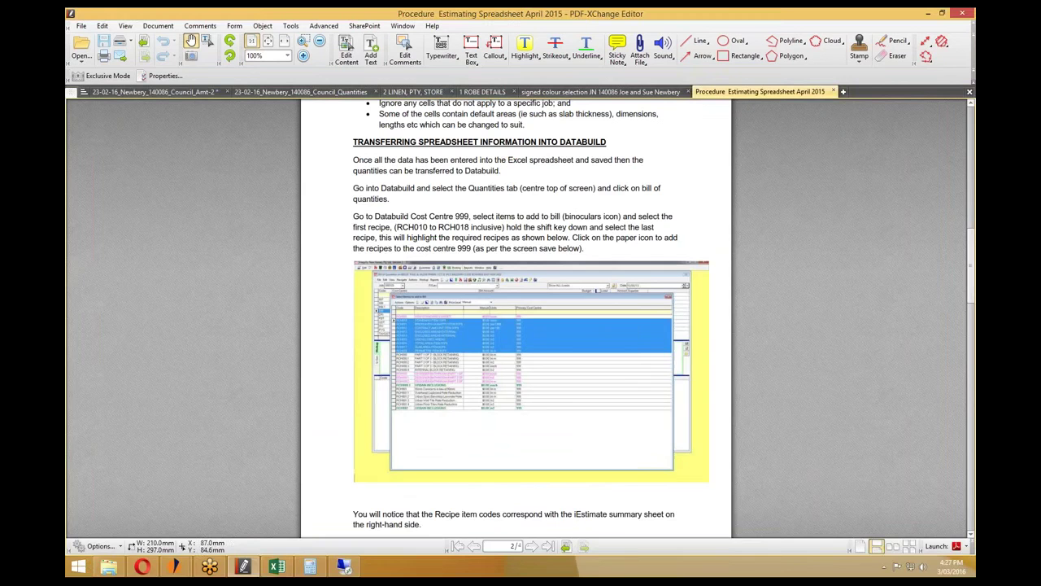
click(277, 567)
click(428, 268)
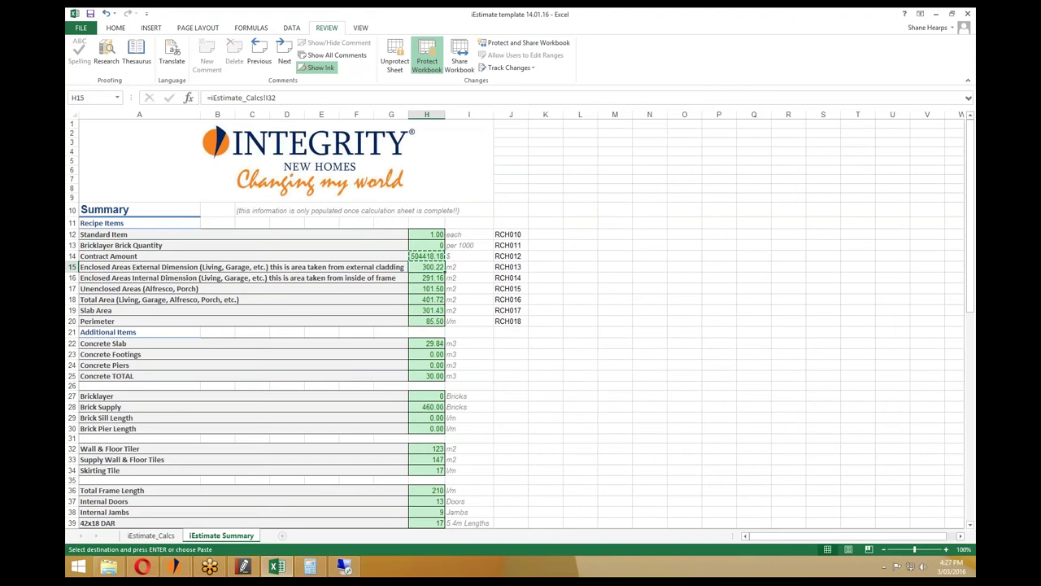
key(ctrl+c)
click(310, 567)
right_click(567, 379)
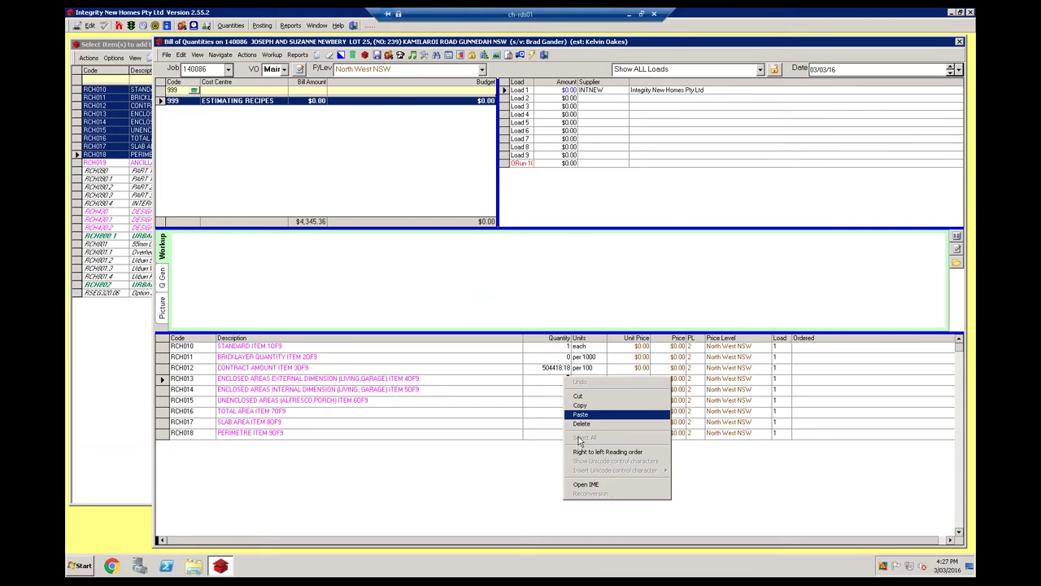
click(579, 415)
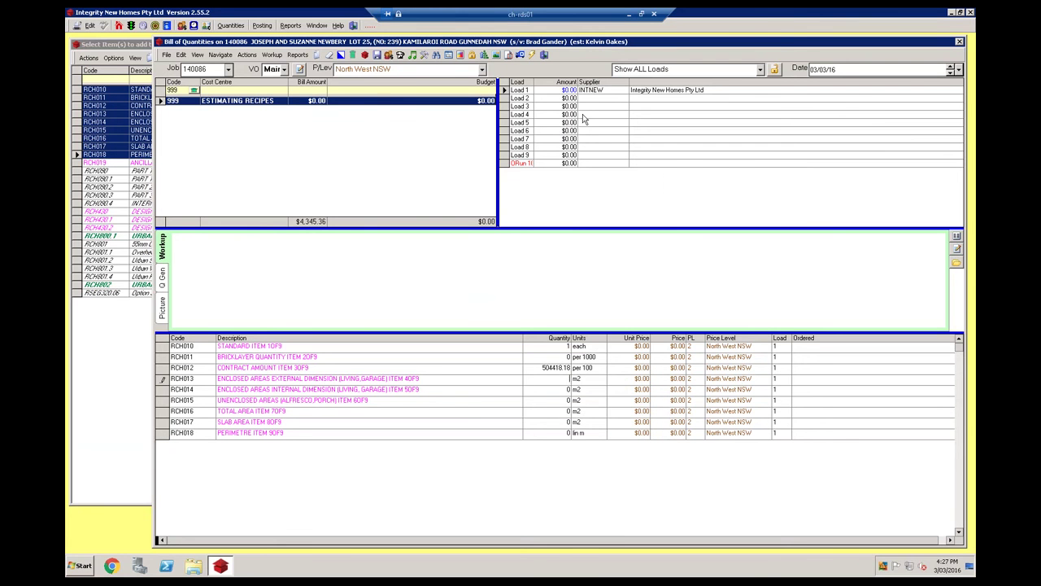
click(567, 389)
click(629, 14)
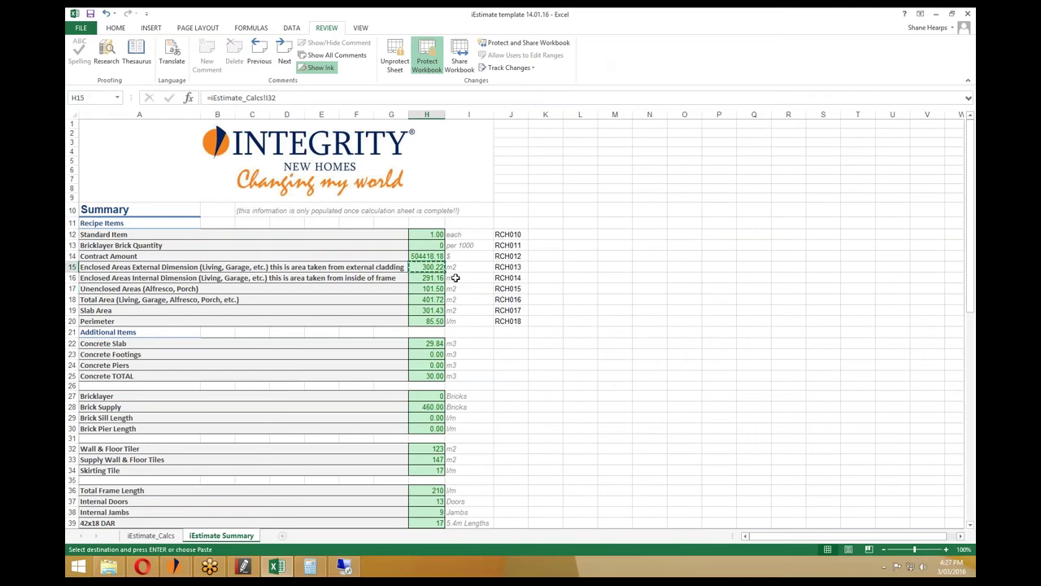
click(441, 280)
Copy the 291.16 internal enclosed area from H16 and check the H15 and H18 formulas.
key(ctrl+c)
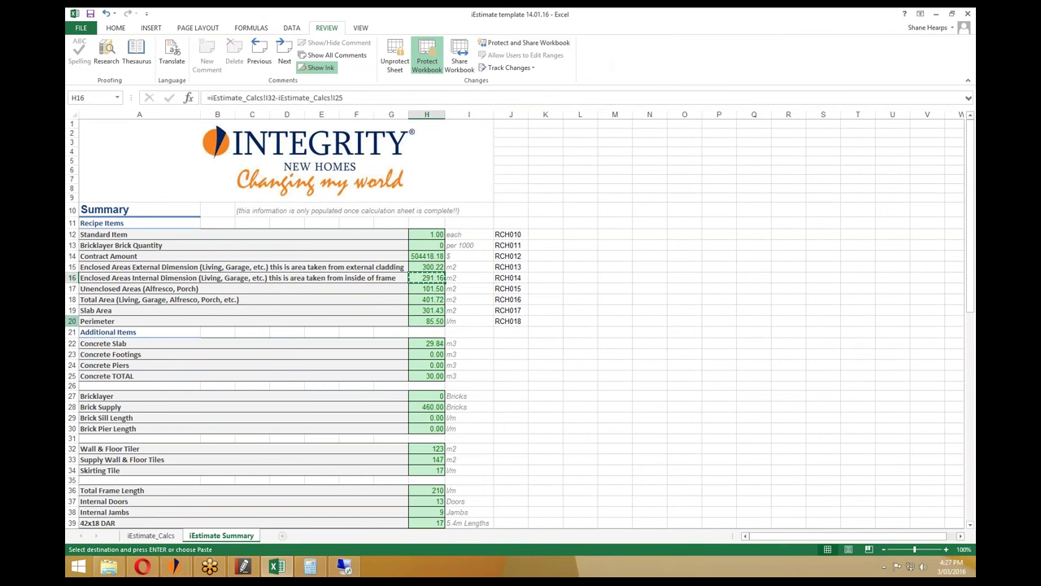
click(436, 266)
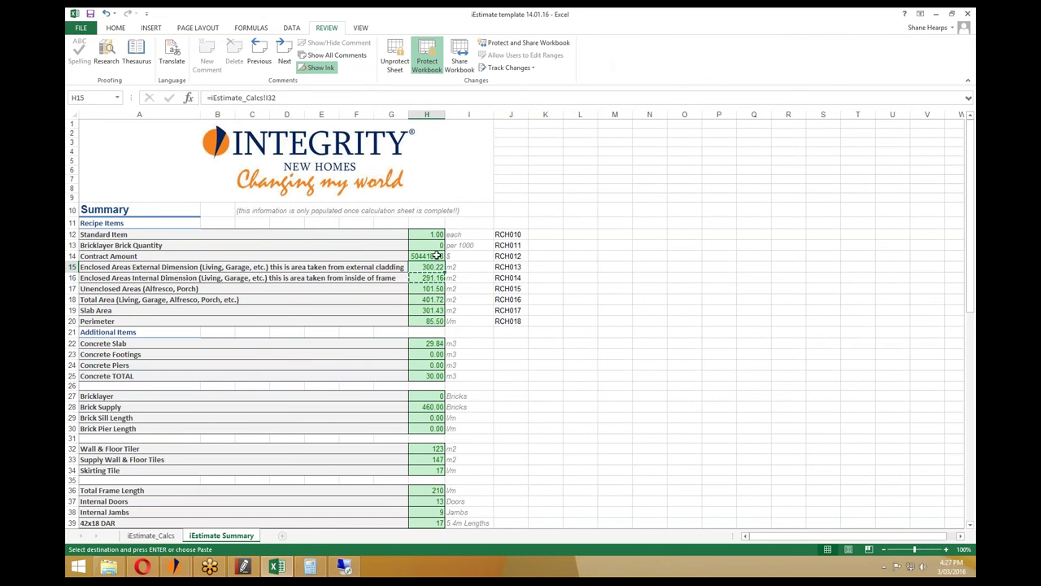
click(428, 301)
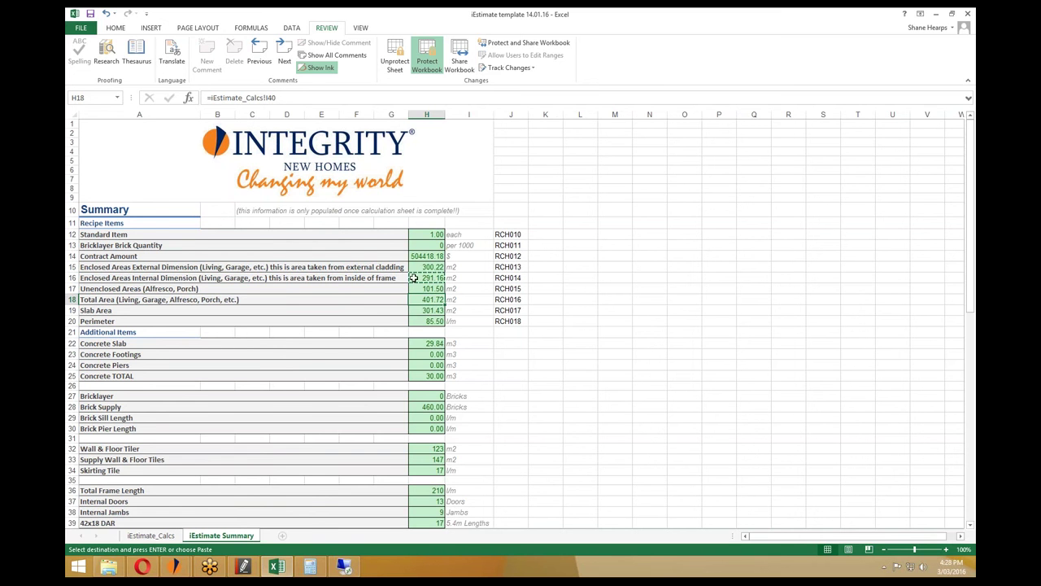
Paste 291.16 into RCH014's quantity and copy the 101.5 unenclosed area from H17.
click(344, 567)
right_click(572, 389)
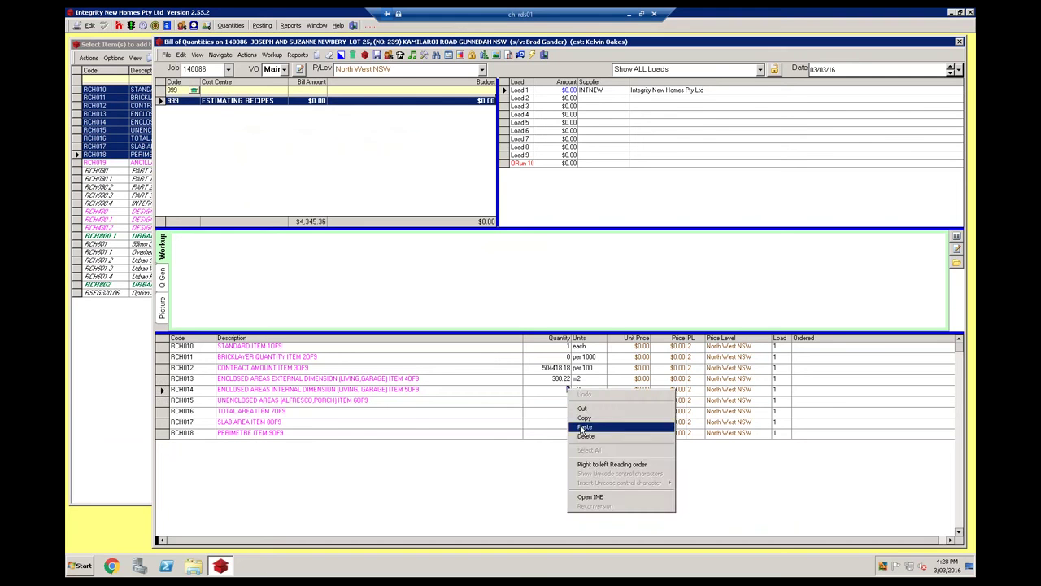
click(582, 429)
click(629, 15)
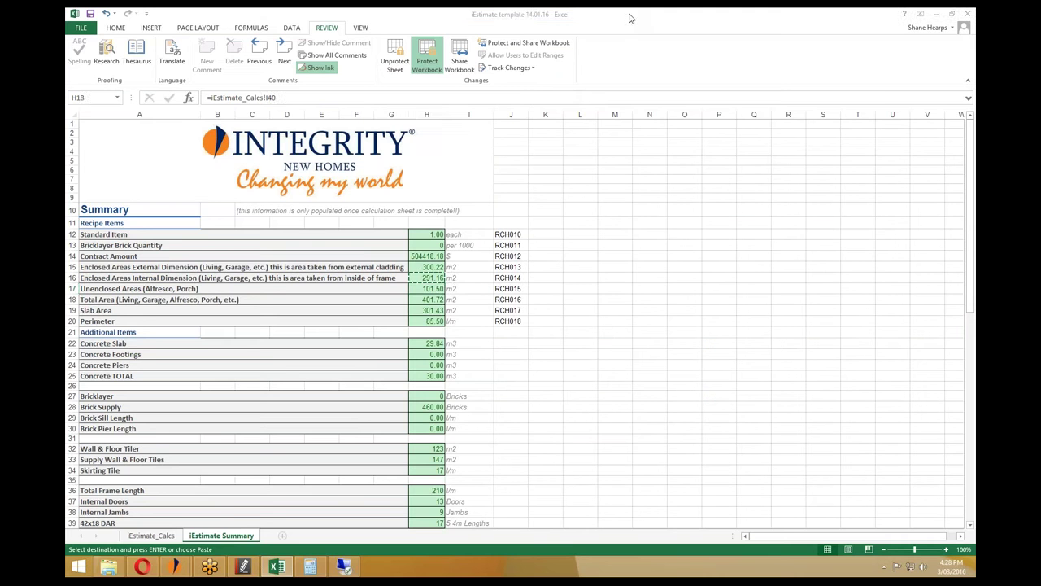
right_click(440, 288)
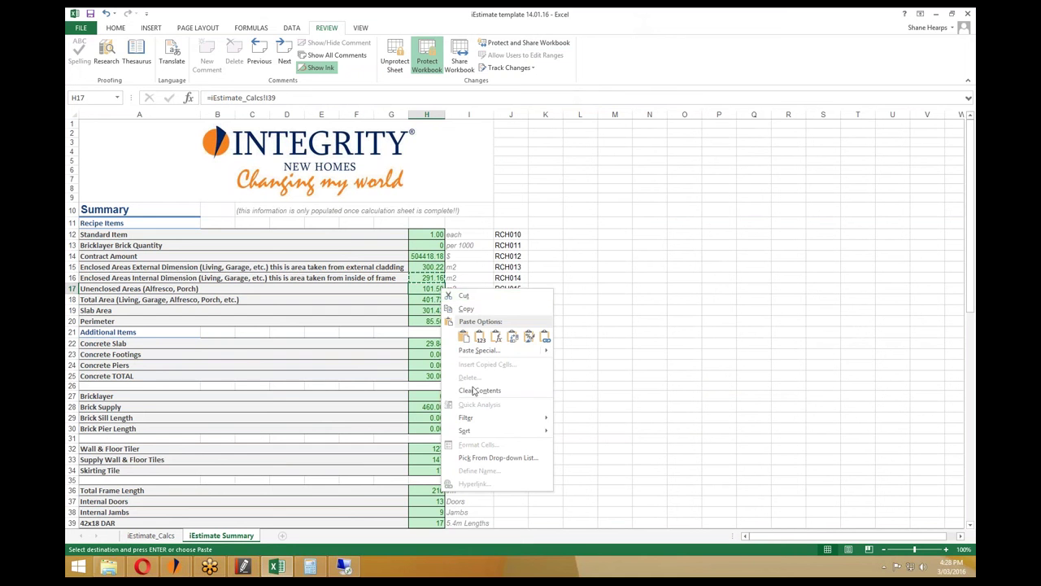
click(364, 10)
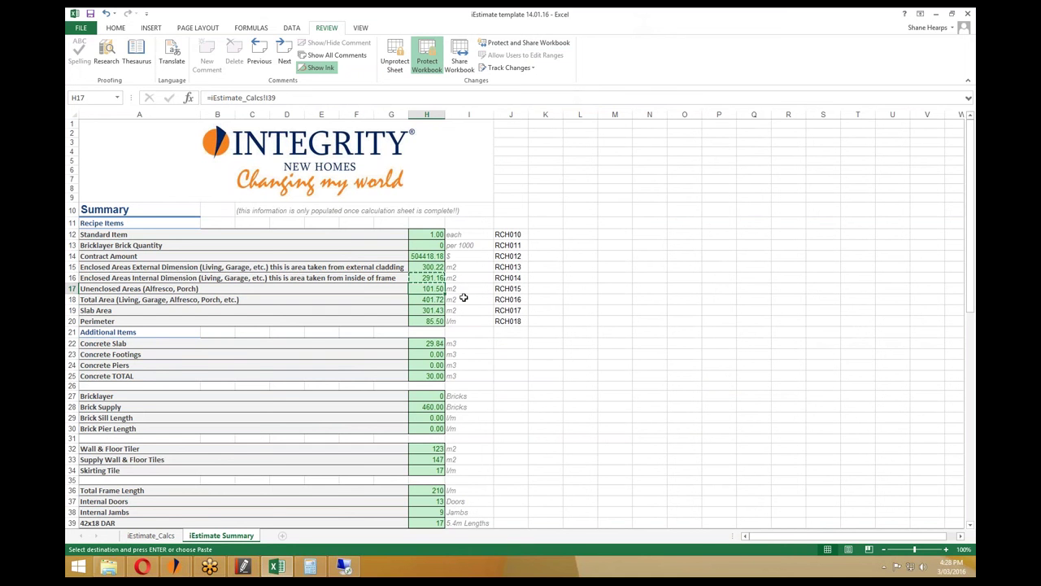
key(ctrl+c)
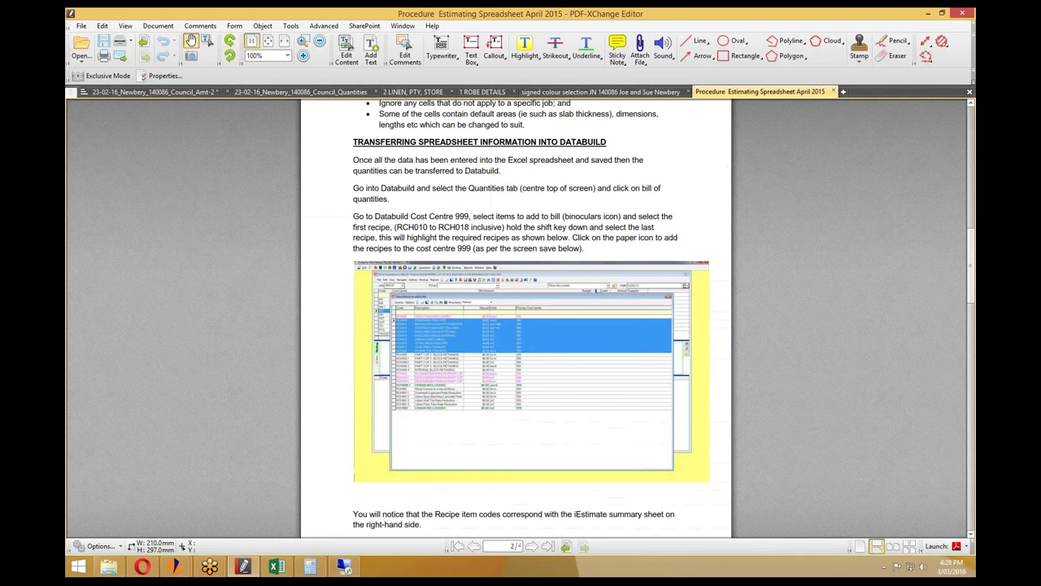
Give RCH015 quantity 101.5 and RCH016 the 401.72 total area from H18.
click(345, 566)
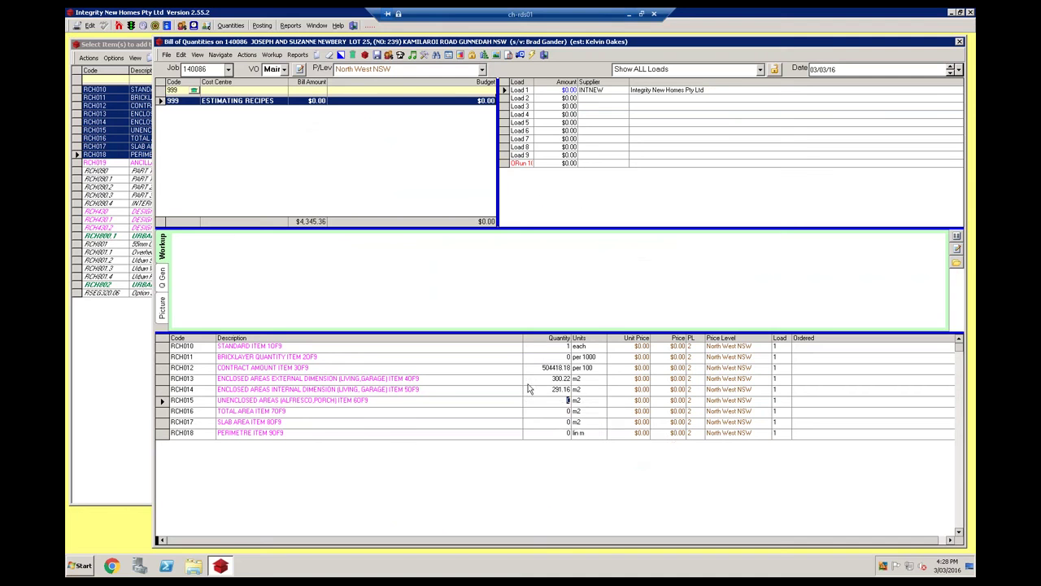
right_click(563, 402)
click(579, 440)
click(567, 411)
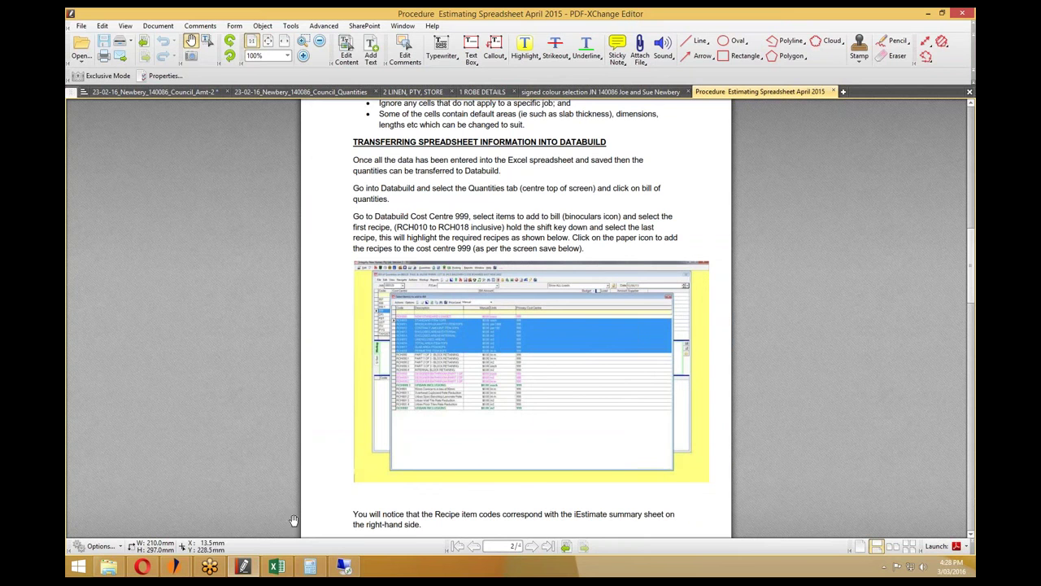
click(277, 566)
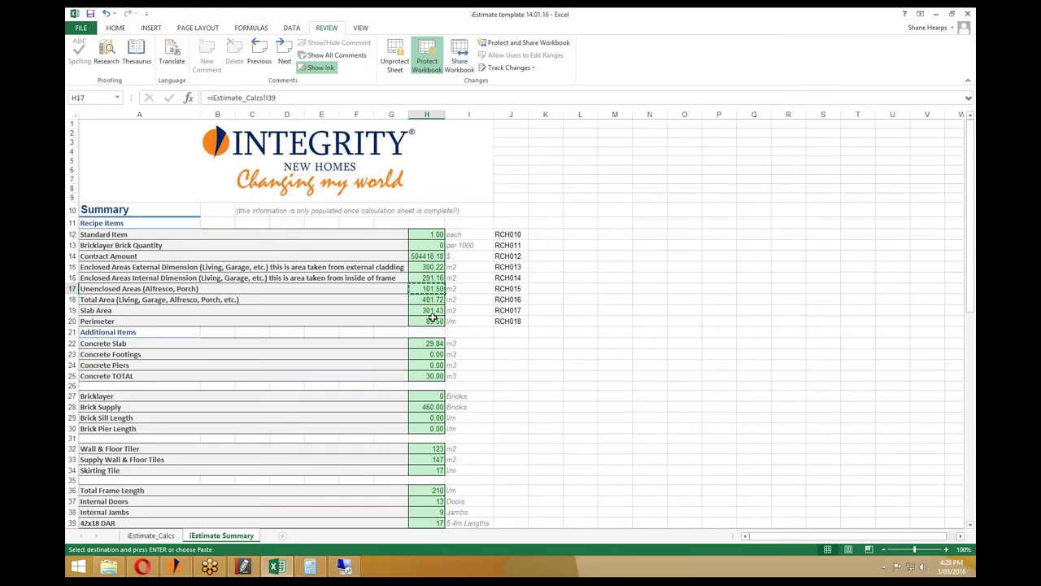
click(435, 301)
key(ctrl+c)
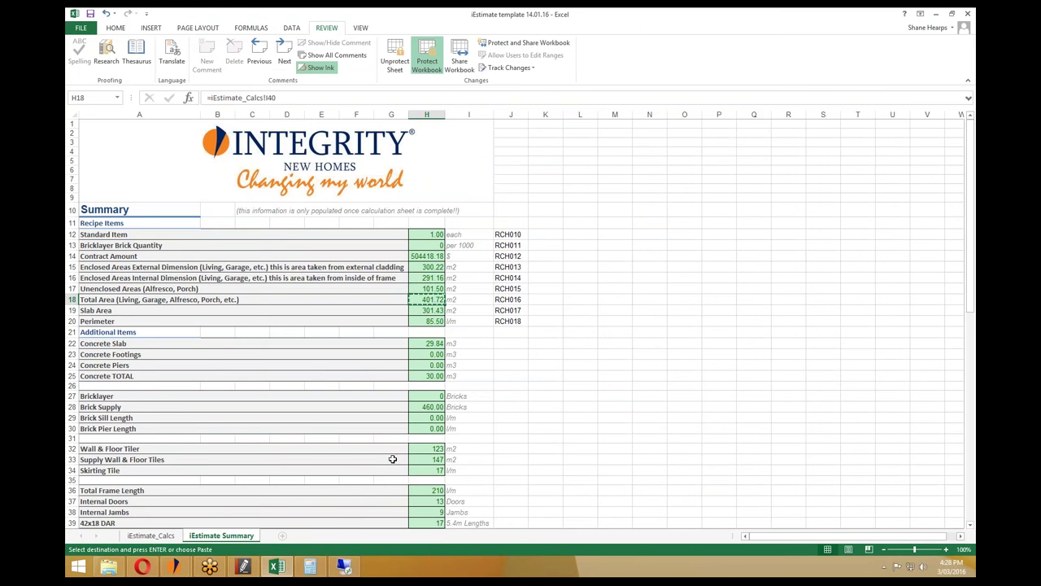
click(344, 566)
right_click(556, 409)
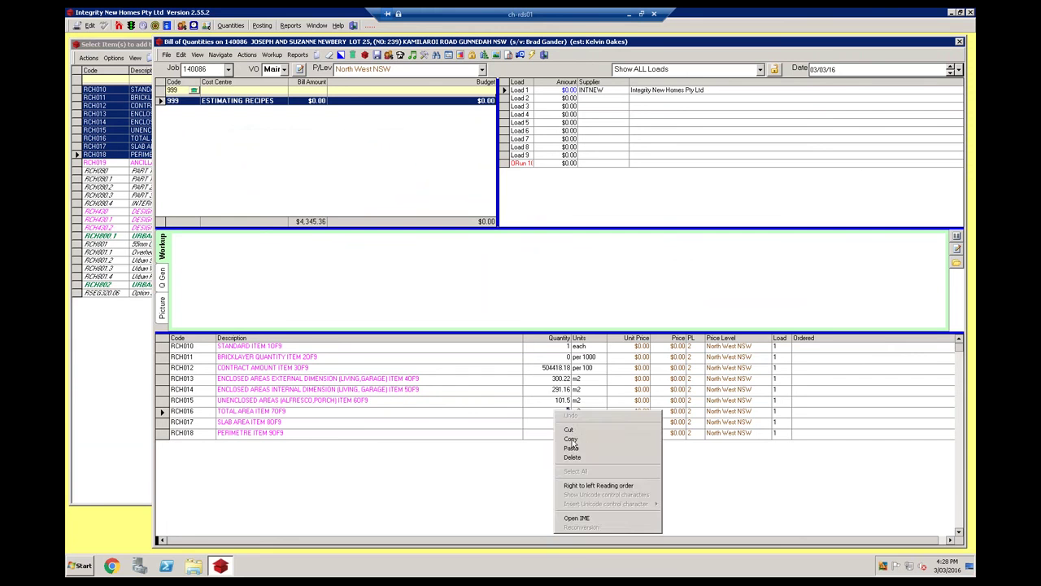
click(574, 452)
key(Return)
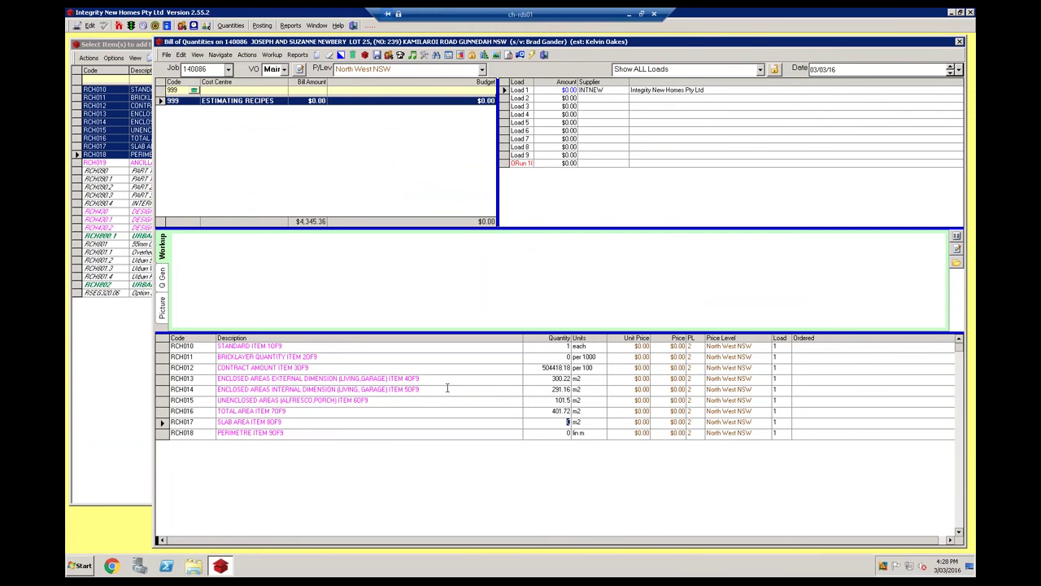
Give RCH017 the 301.43 slab area and RCH018 the 85.5 perimeter from H19 and H20.
click(629, 14)
click(438, 311)
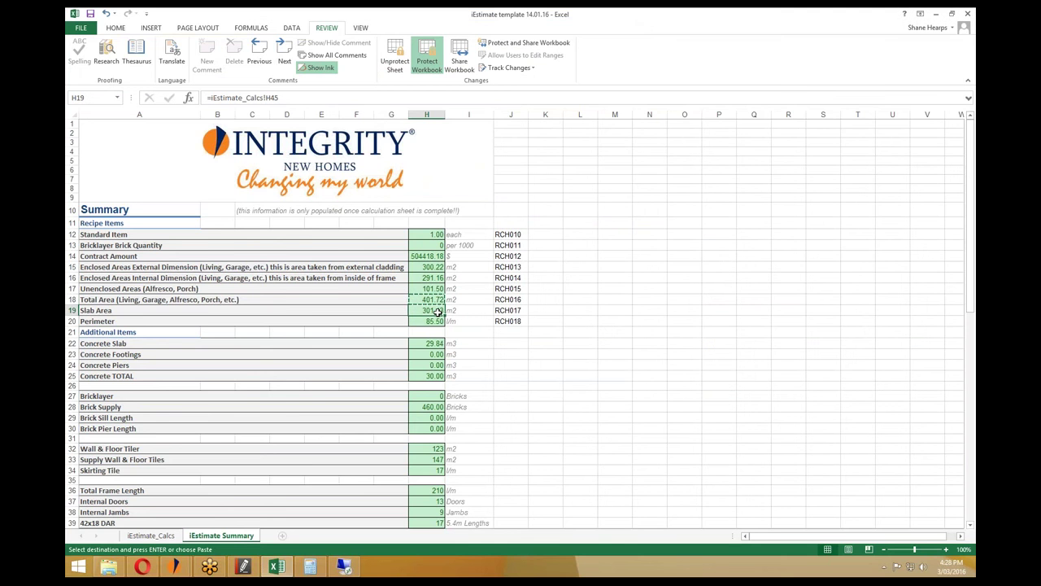
key(alt+Tab)
right_click(561, 422)
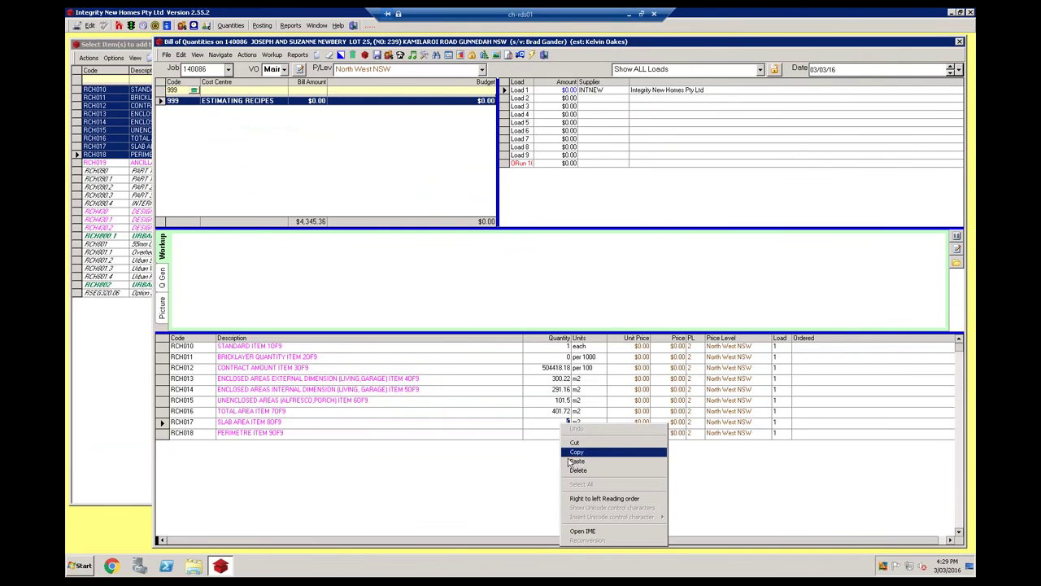
click(577, 461)
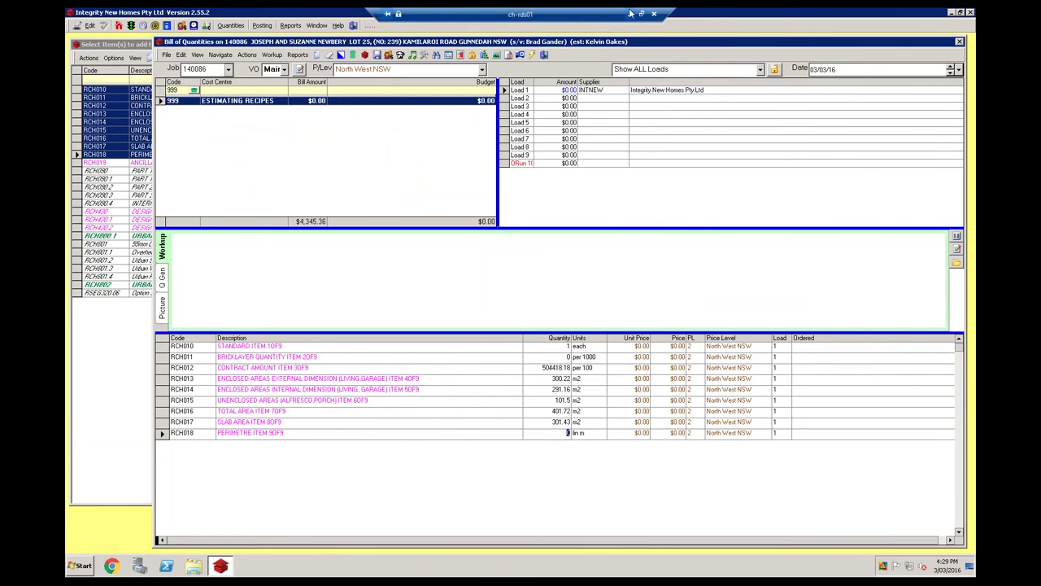
click(629, 14)
click(439, 320)
key(ctrl+c)
click(345, 567)
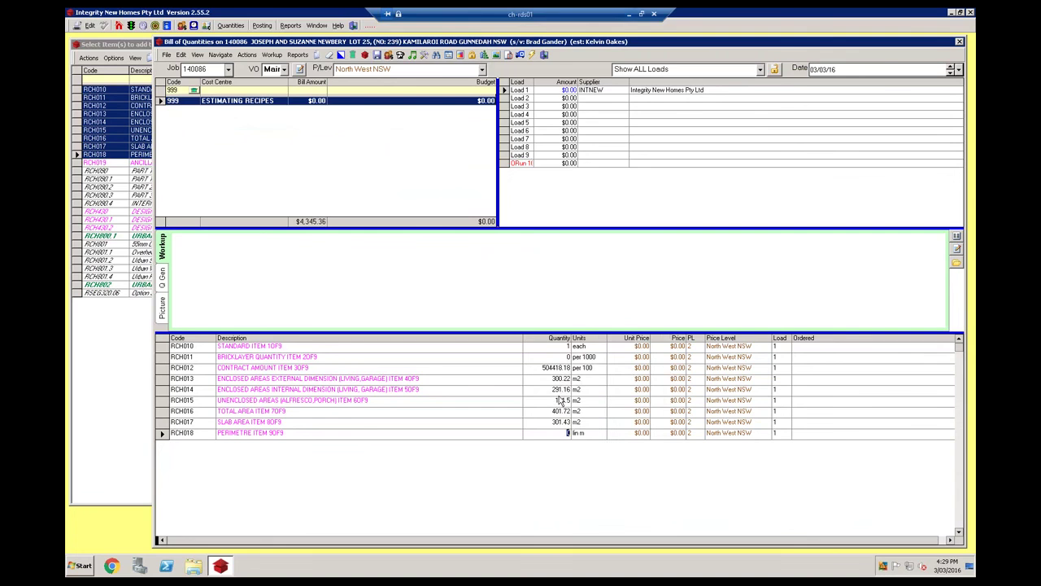
right_click(567, 433)
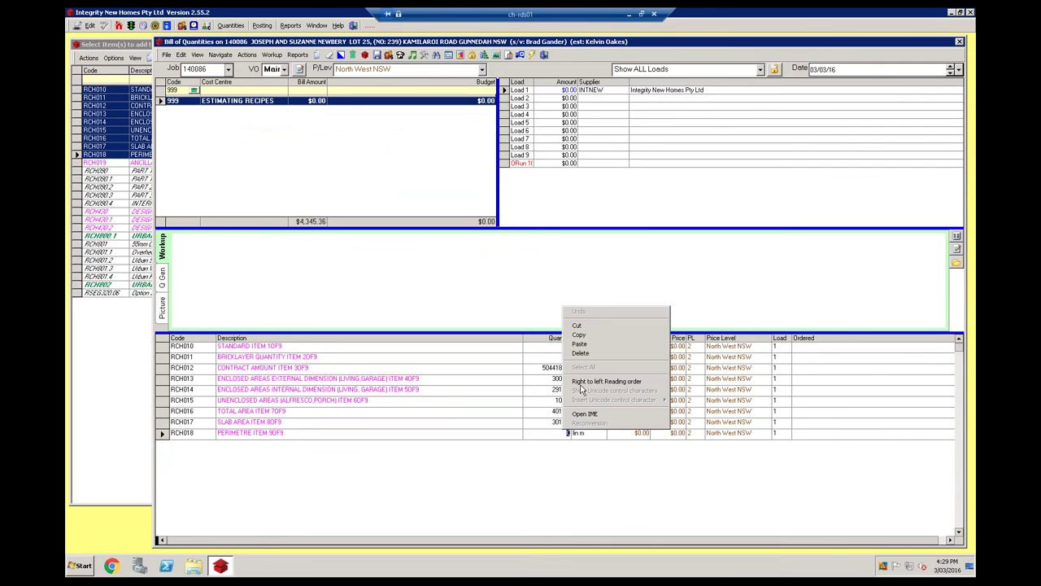
click(580, 345)
click(576, 356)
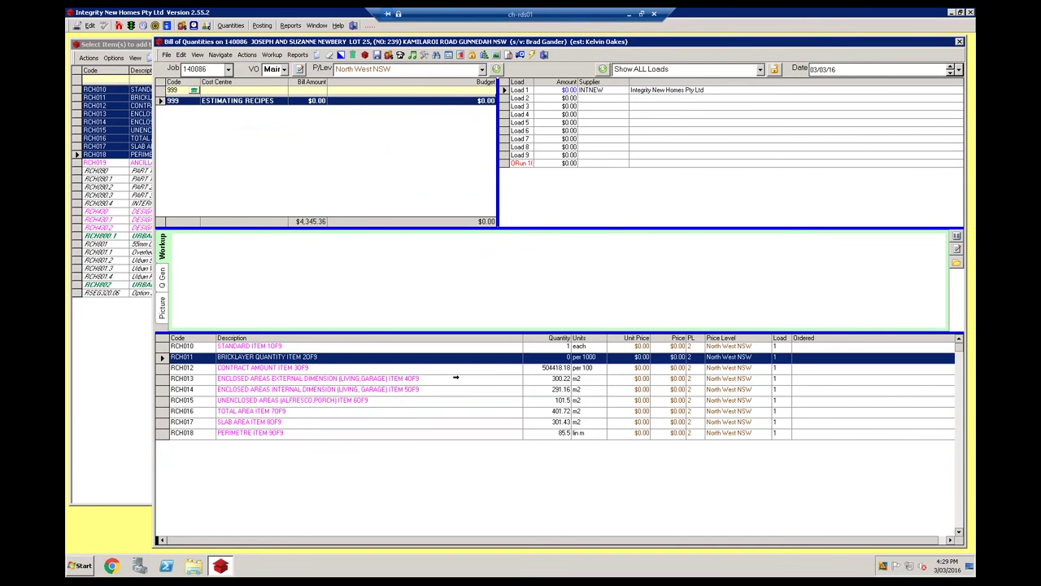
Select the RCH010 through RCH013 item rows.
click(163, 348)
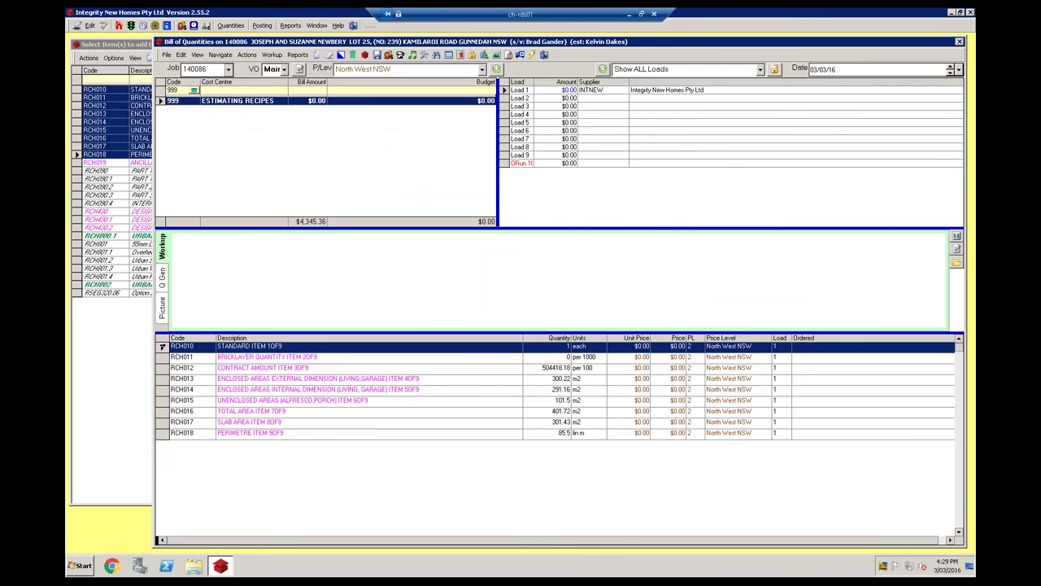
click(162, 358)
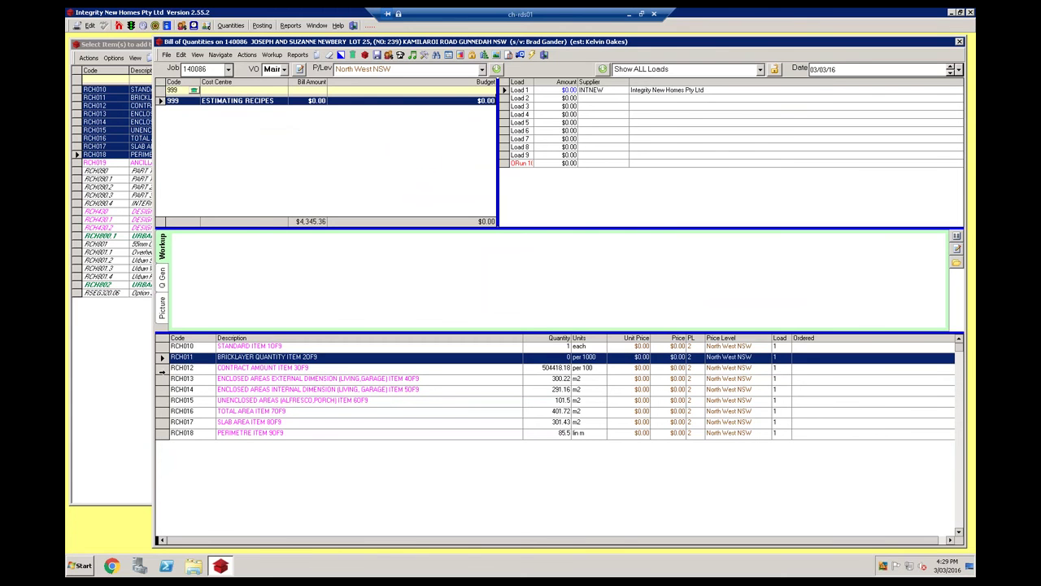
click(162, 370)
click(162, 380)
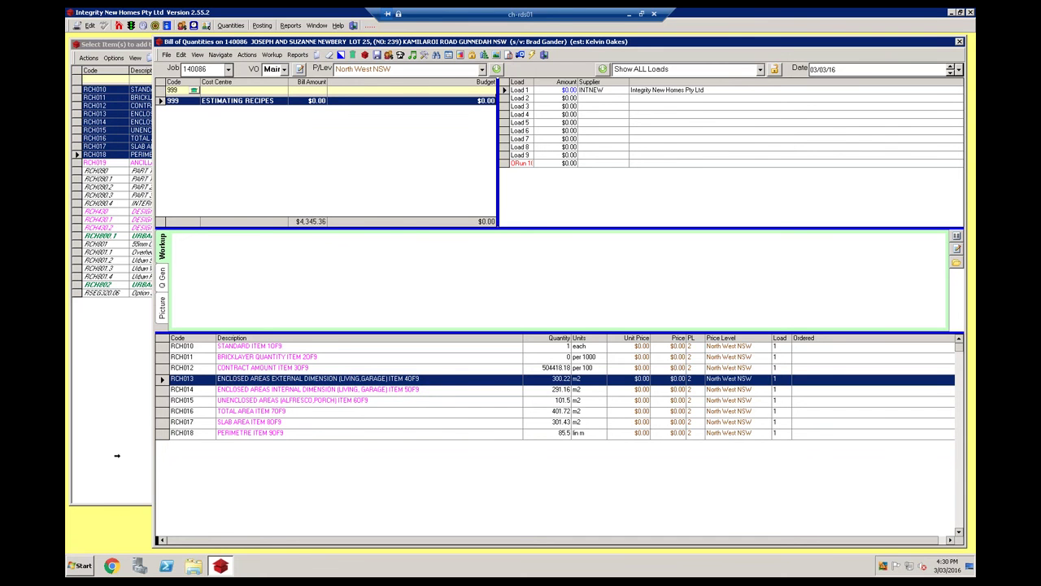
click(183, 347)
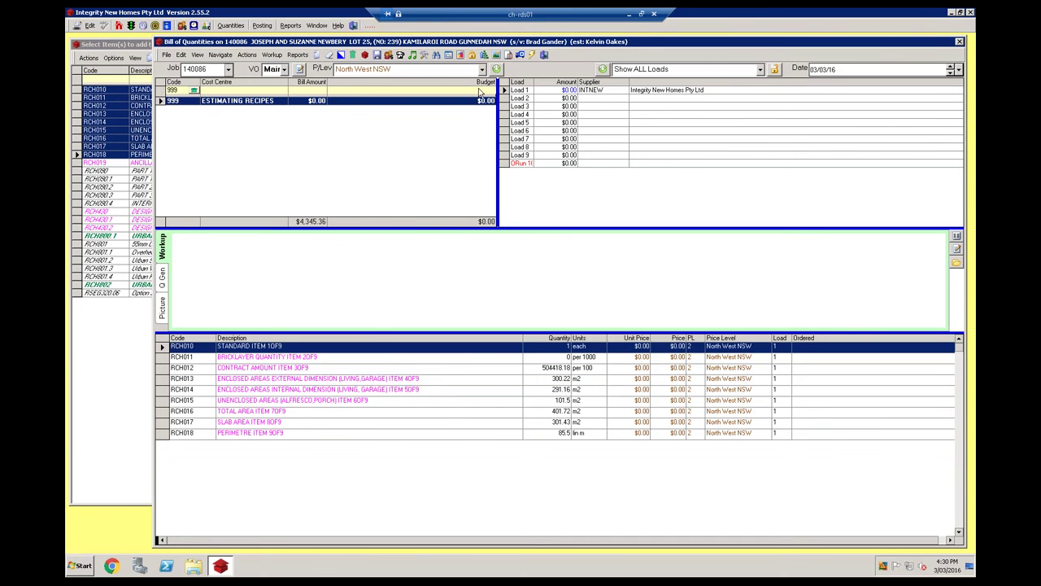
Explode the recipes with Sort Workups turned off, bringing the bill to $157,632.93.
click(401, 56)
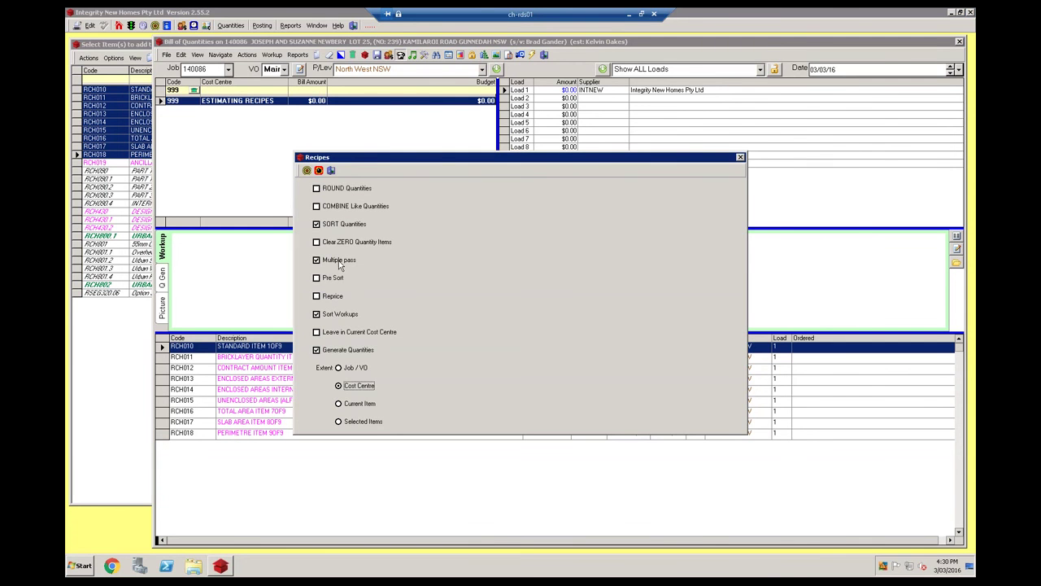
click(333, 315)
click(319, 171)
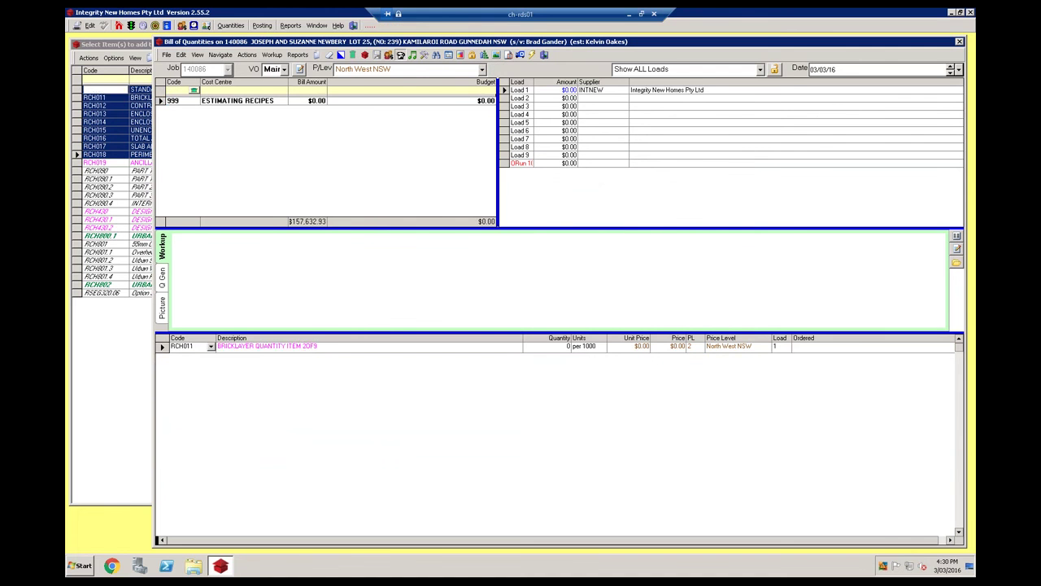
Show Line Cost Ctrs Only and review cost centres 110 through Footing & Slab Labour.
click(220, 54)
mouse_move(197, 55)
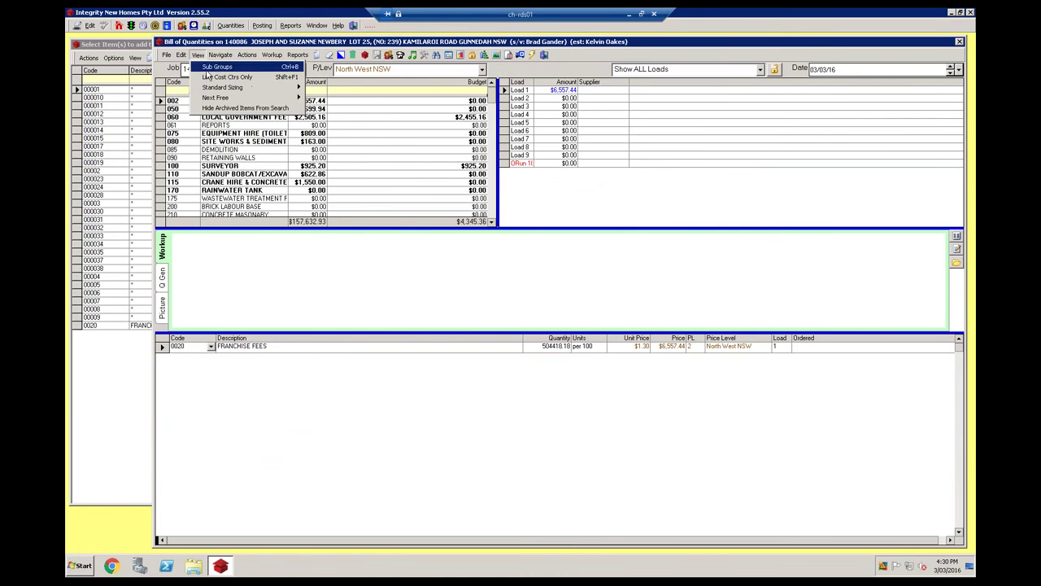
click(228, 76)
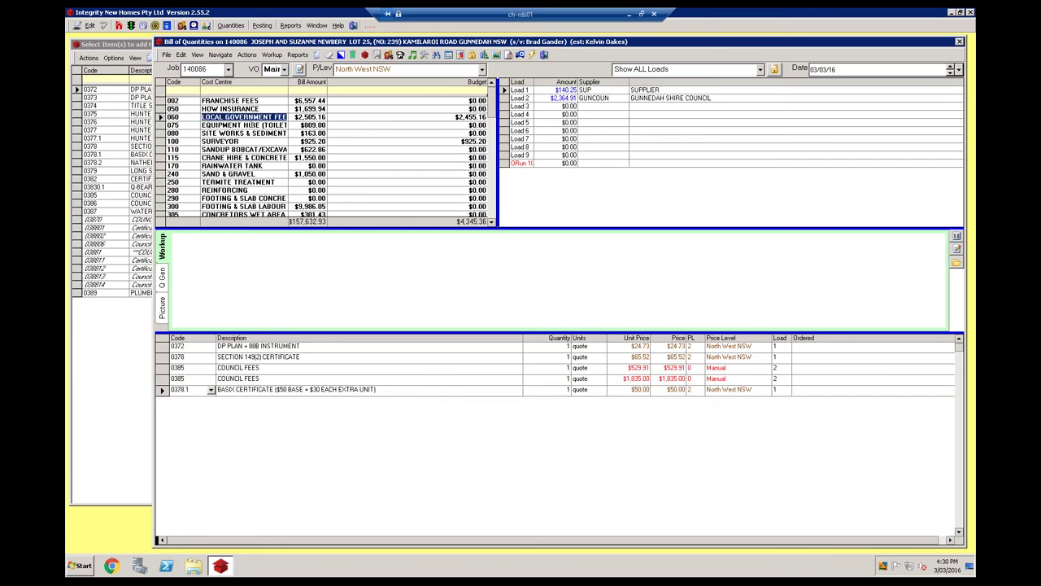
key(Down)
key(Down)
key(Down)
key(Down)
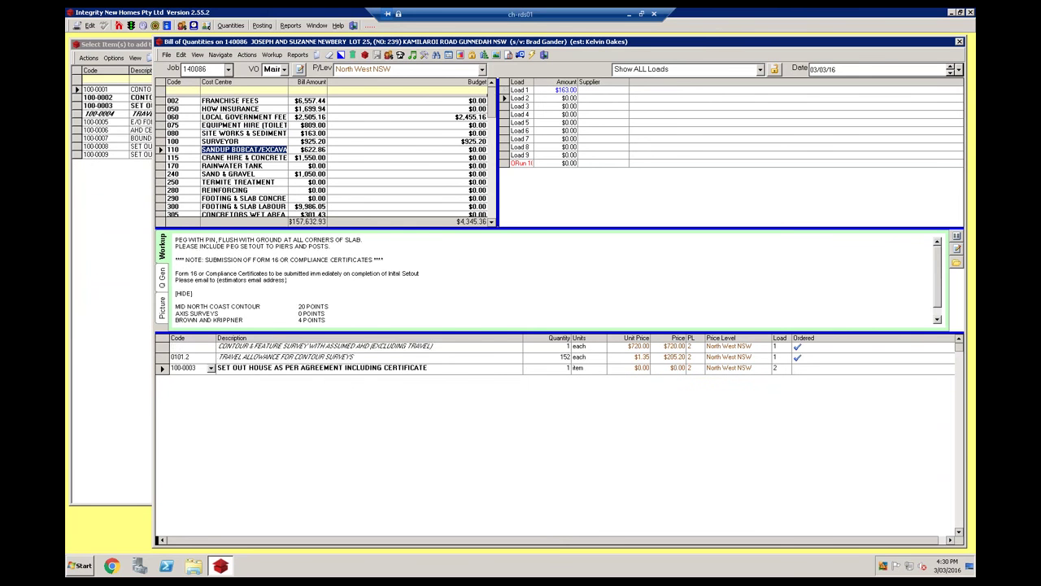
key(Down)
key(Down)
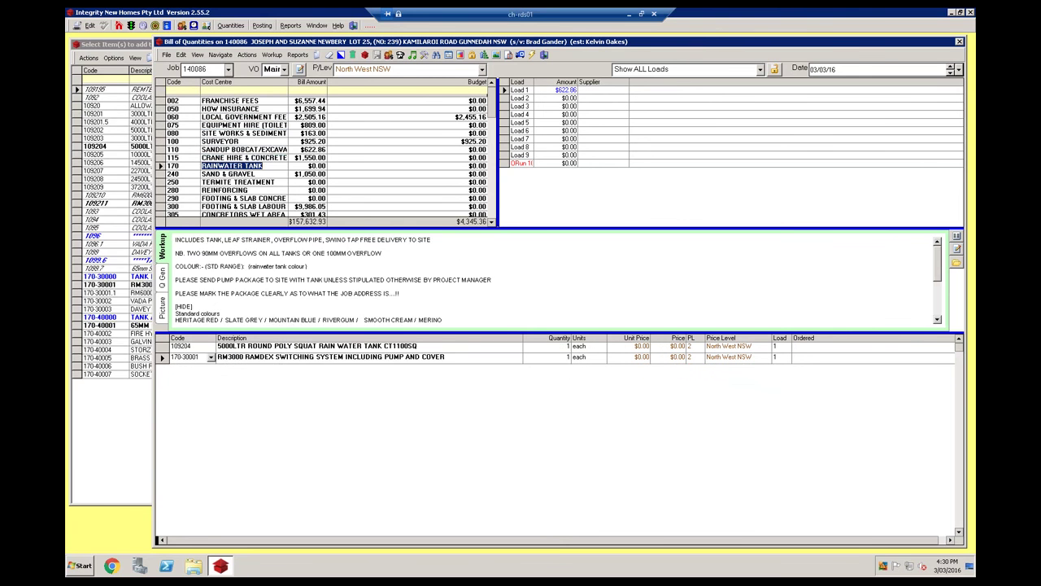
key(Down)
key(Down)
key(Down)
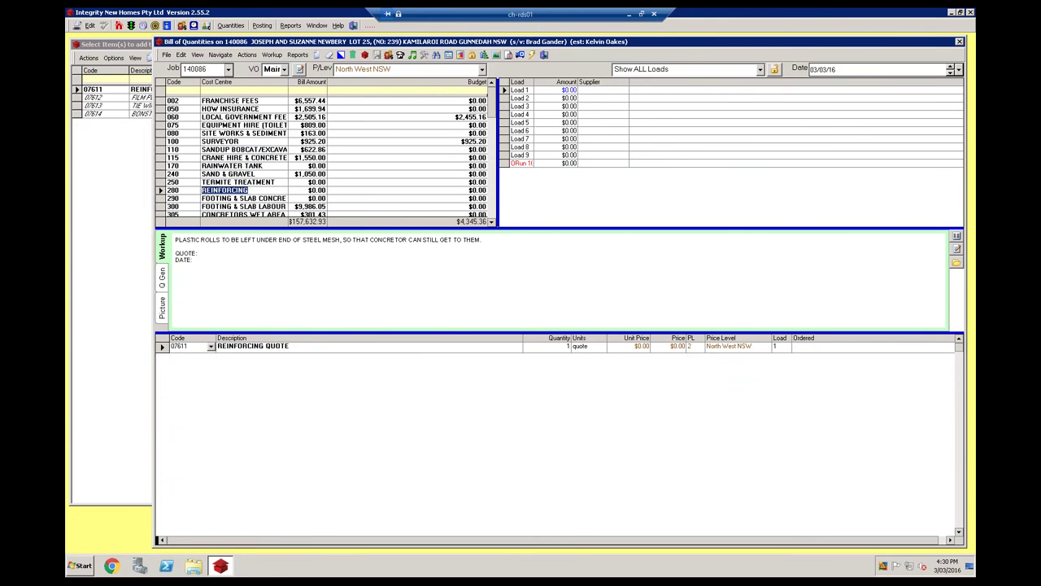
key(Down)
key(Down)
key(Up)
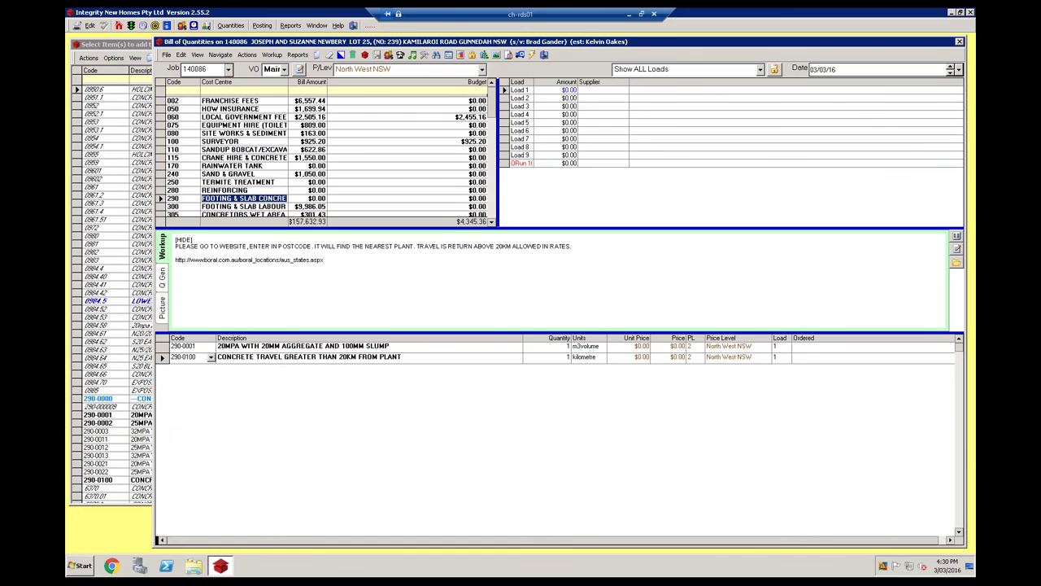
key(Down)
key(Up)
key(Down)
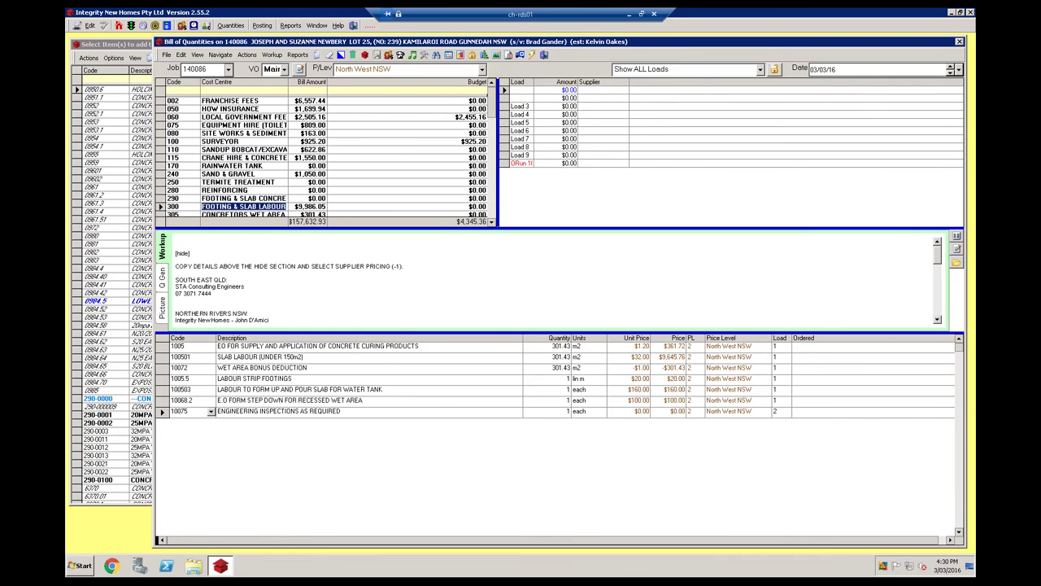
key(Down)
key(Up)
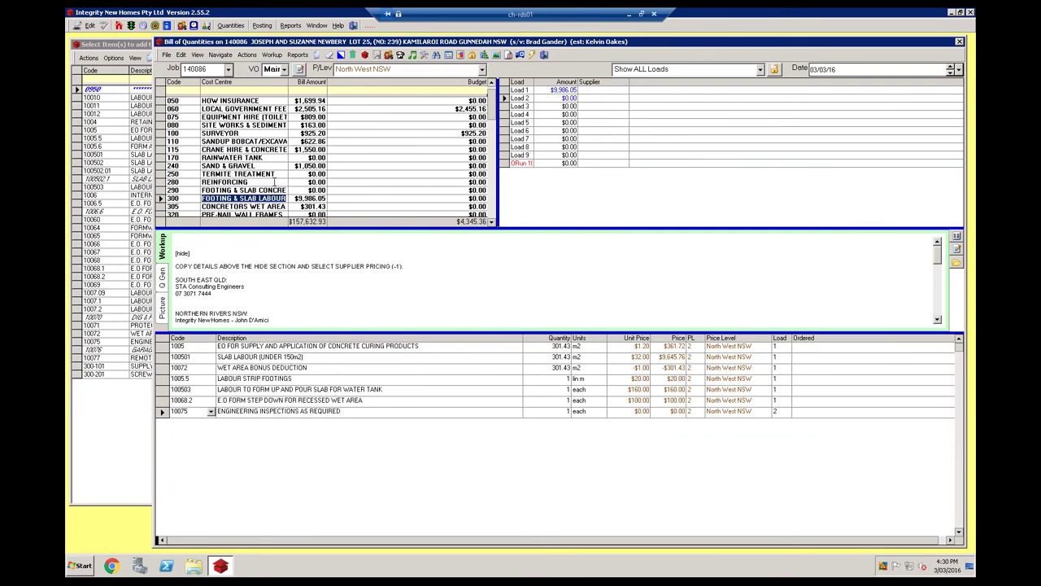
Review the remaining cost centres from Pre-Fab Roof Trusses through Plumber & Gas.
scroll(275, 183, down, 1)
key(Down)
key(Down)
key(Down)
key(Down)
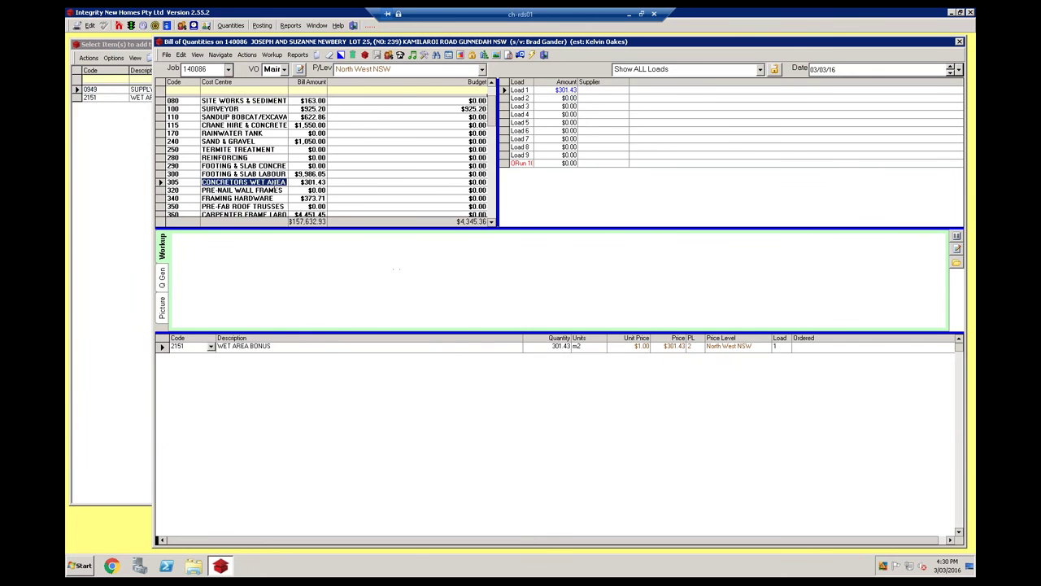
key(Down)
key(Down)
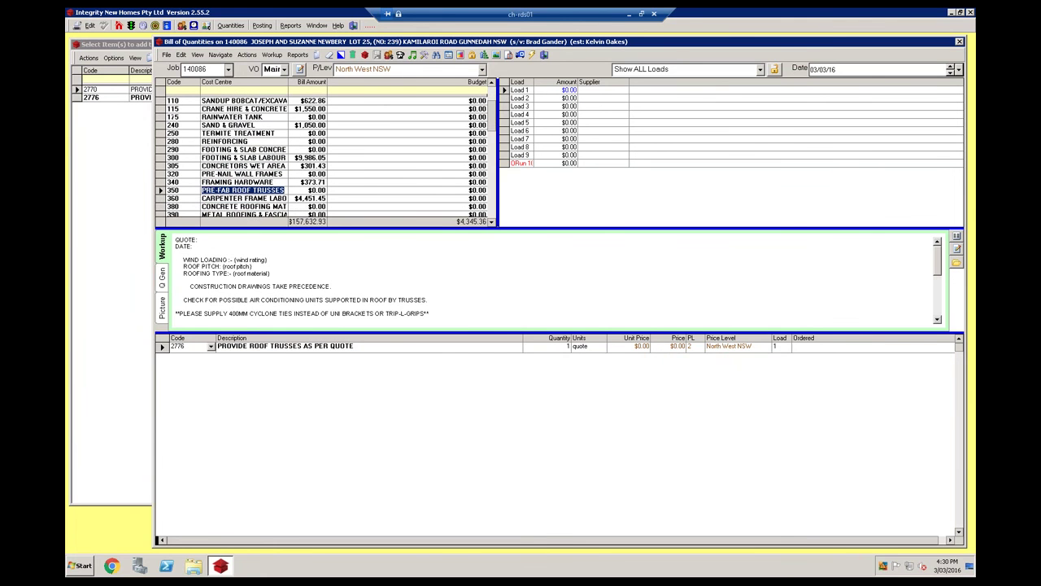
scroll(277, 187, down, 3)
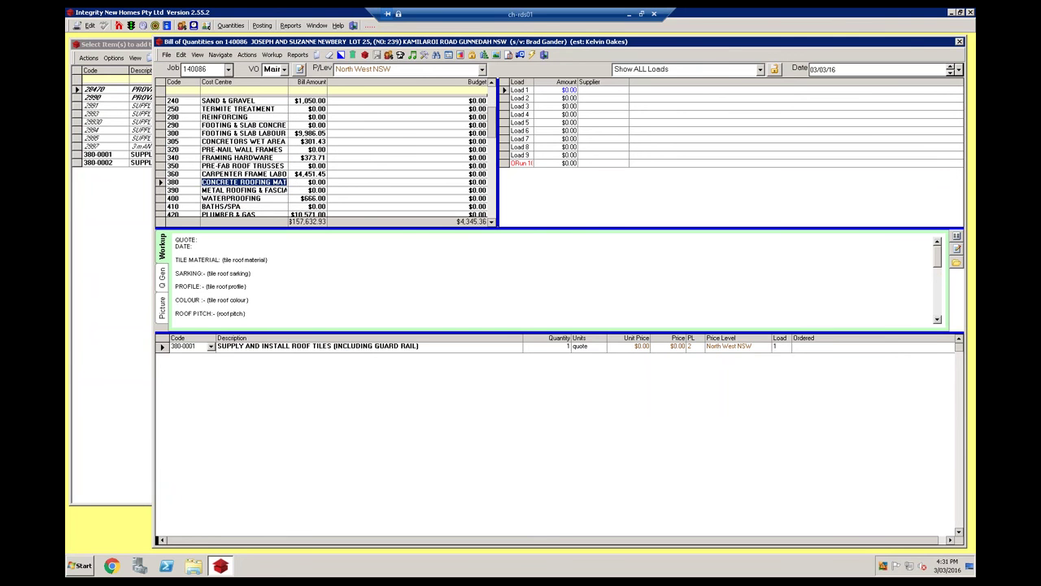
key(Down)
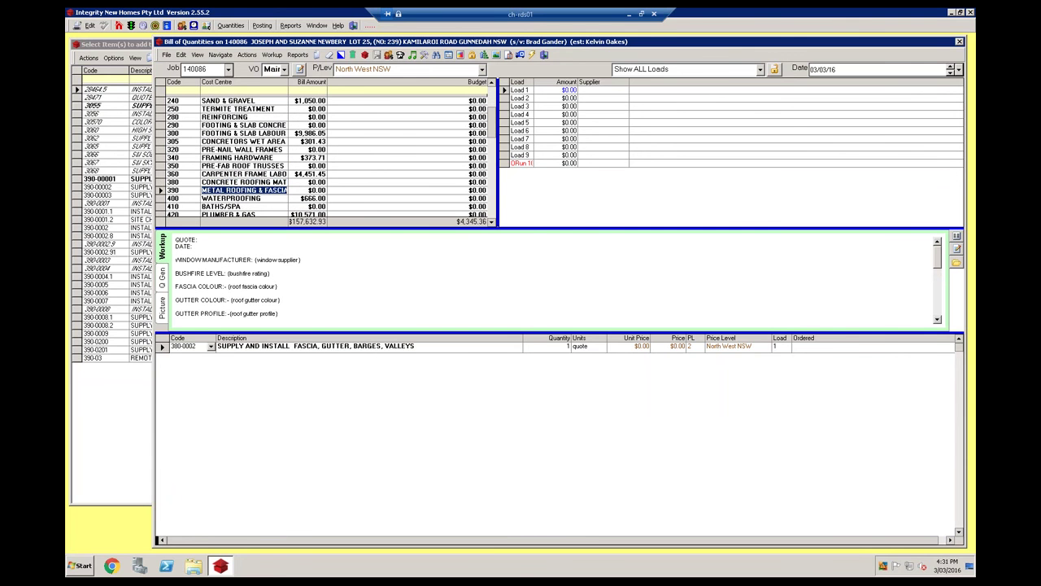
scroll(273, 186, down, 3)
scroll(274, 186, down, 1)
key(Down)
key(Down)
key(Down)
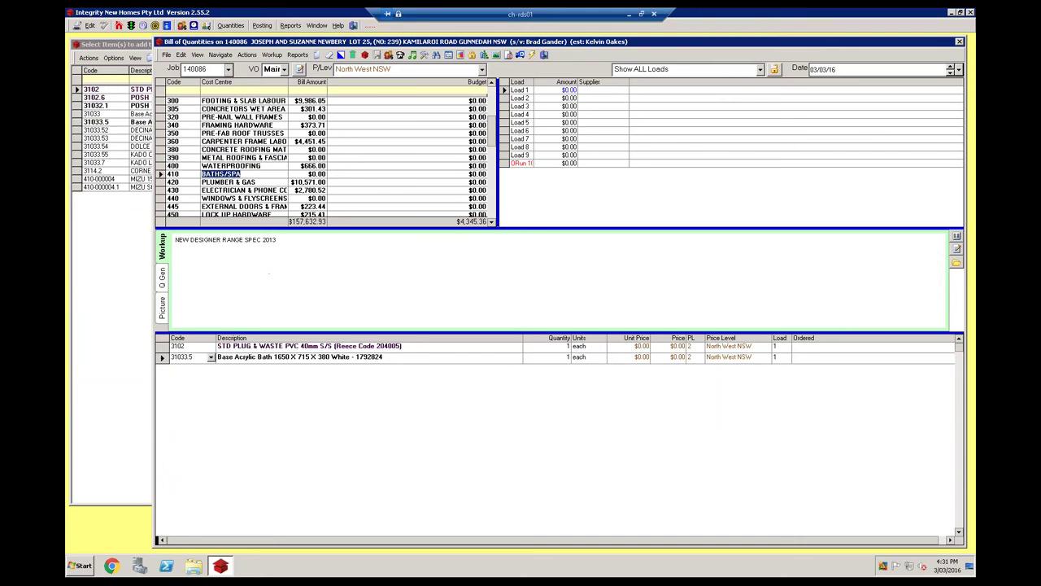
Store the budgets so the Budget column totals $157,632.93.
click(169, 55)
click(186, 98)
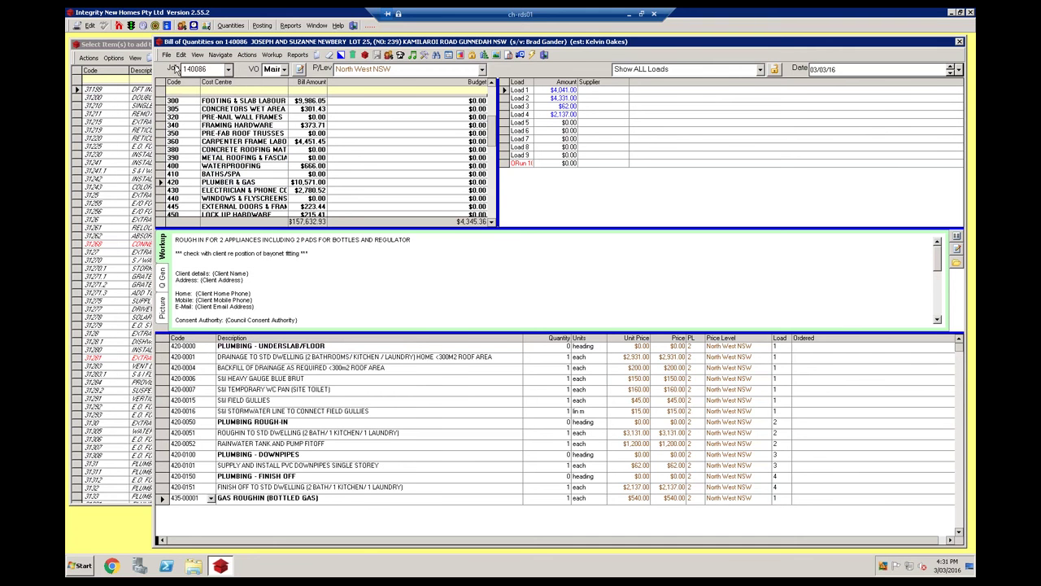
click(541, 314)
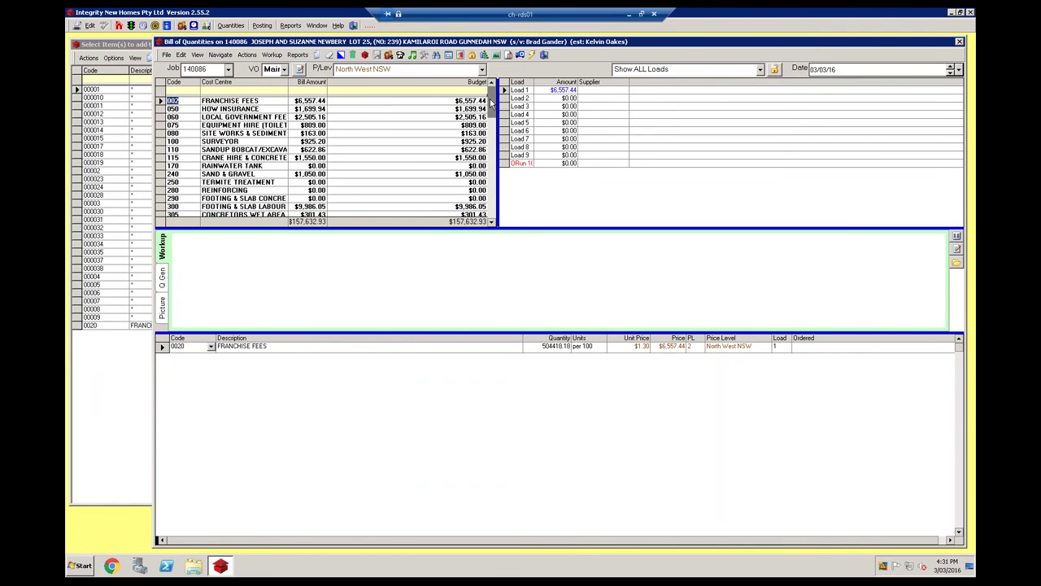
Delete the 999 ESTIMATING RECIPES cost centre, so the bill now ends at 980 REBATES.
click(324, 116)
drag(492, 101, 501, 201)
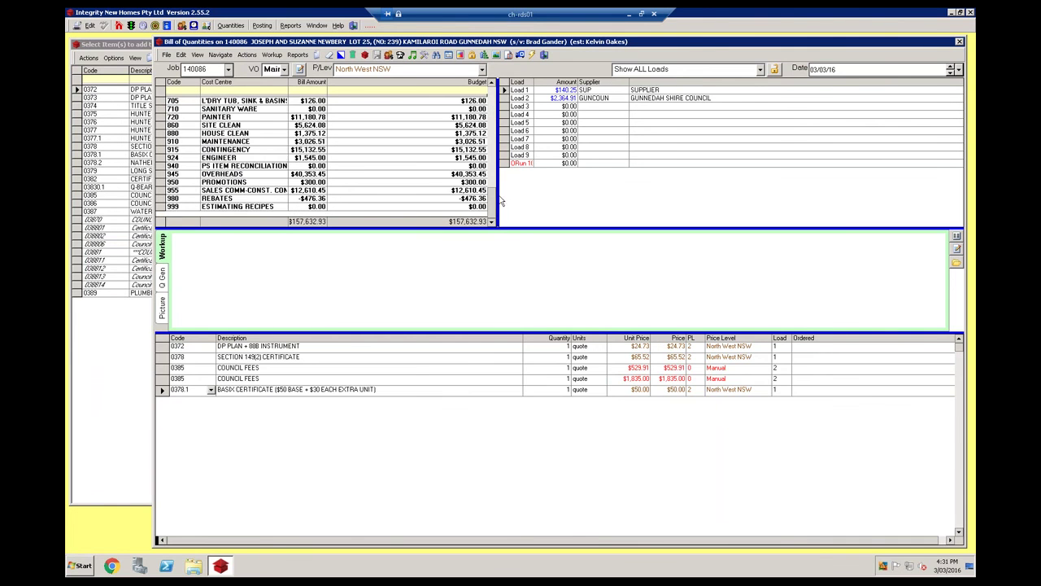
click(244, 208)
click(161, 207)
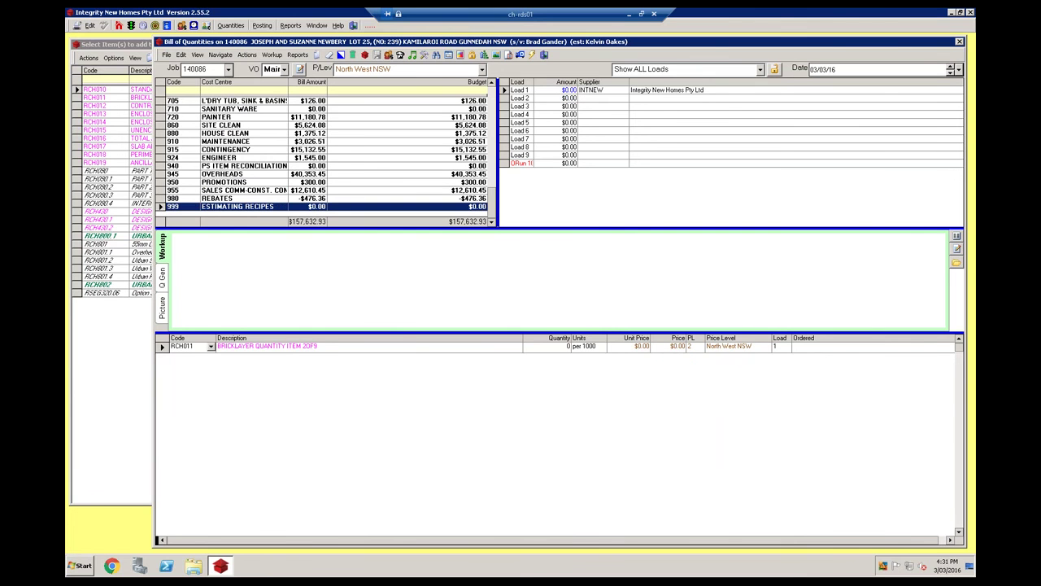
click(354, 54)
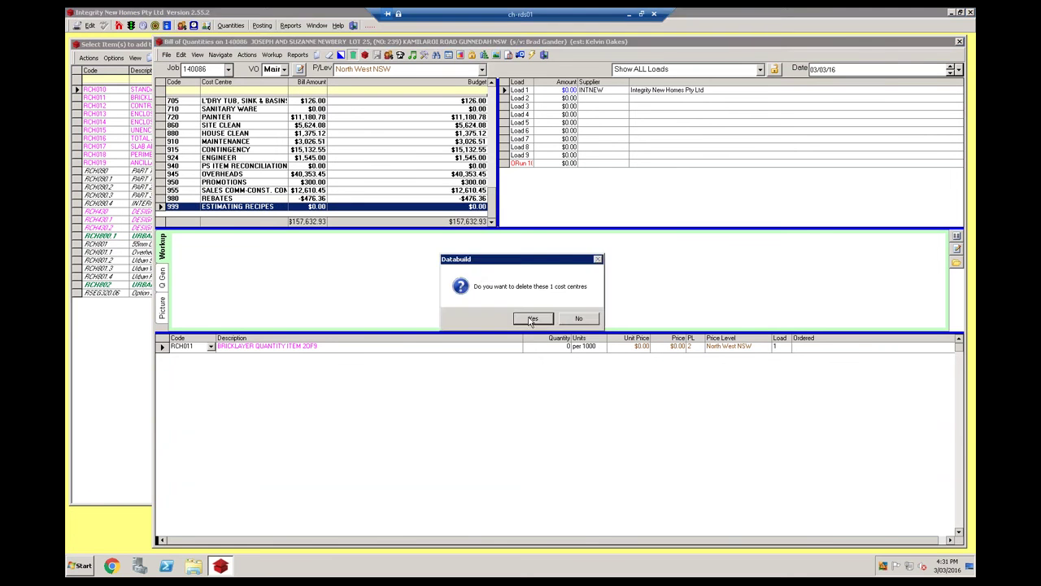
click(531, 318)
Select the 955 sales commission cost centre row.
drag(492, 106, 491, 202)
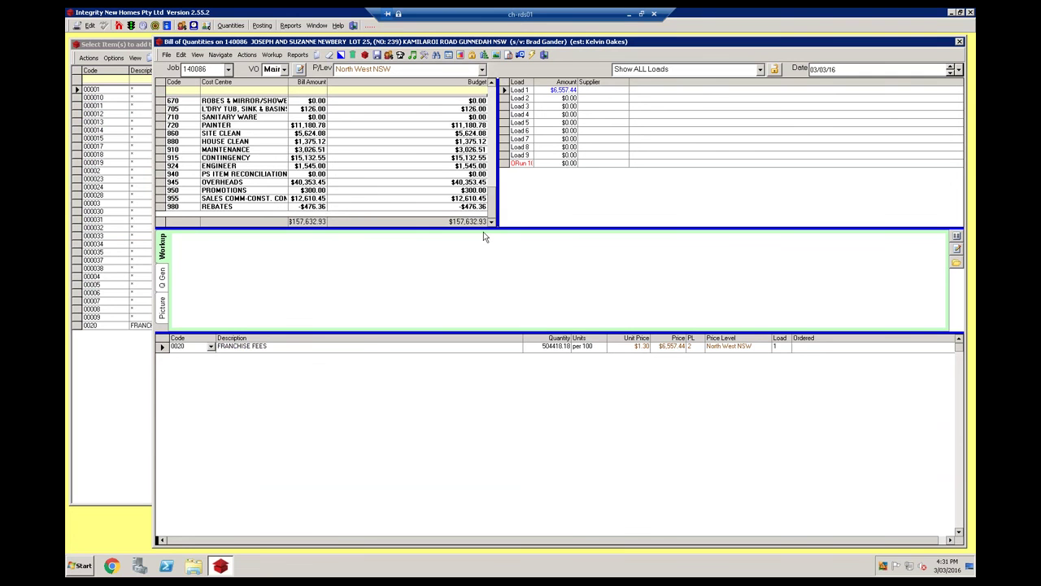
click(267, 199)
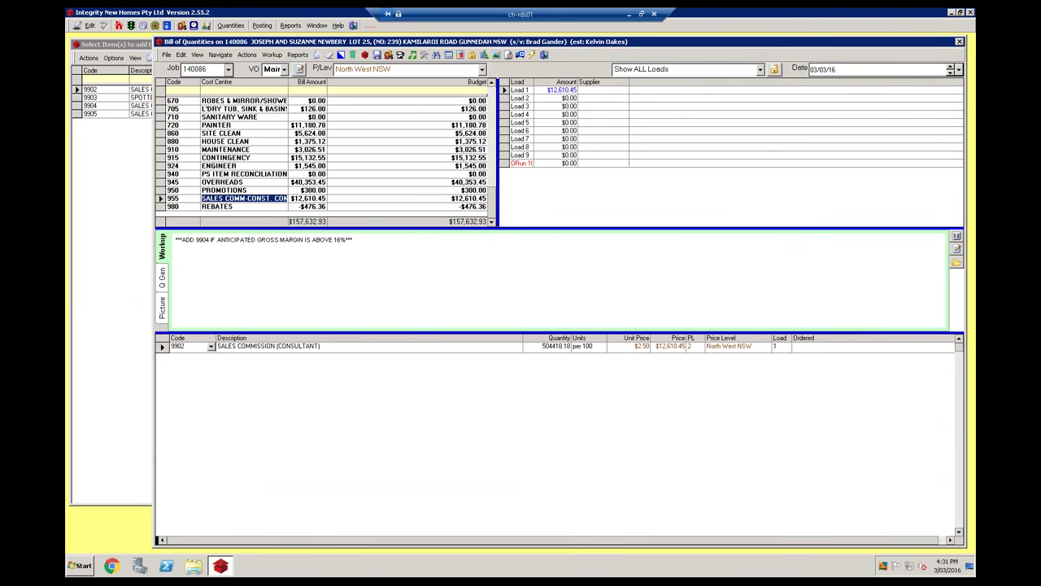
click(169, 199)
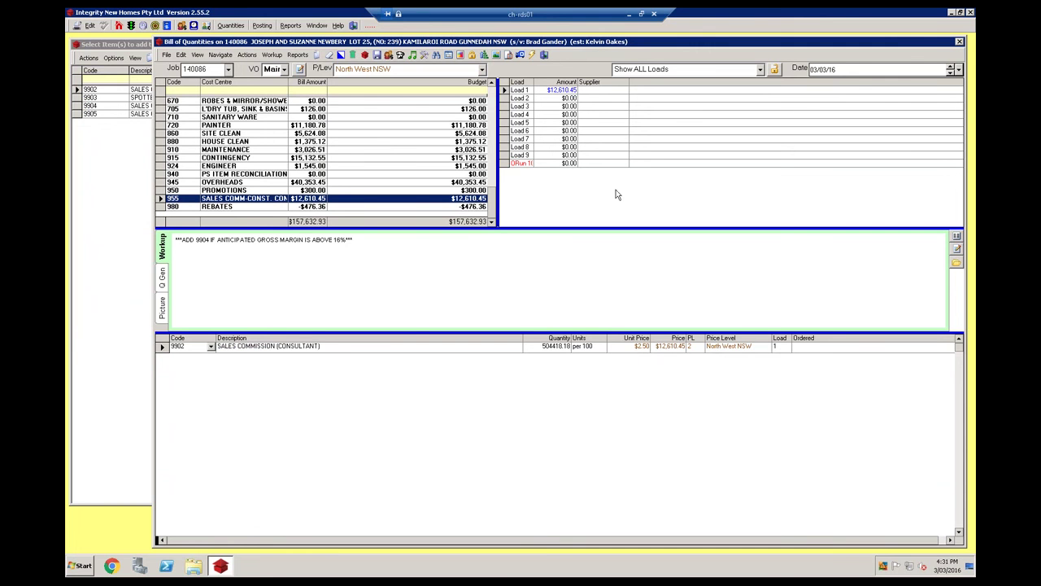
Set INTEGRITY NEW HOMES as the Load 1 supplier for cost centre 955 sales commission.
click(604, 92)
click(624, 91)
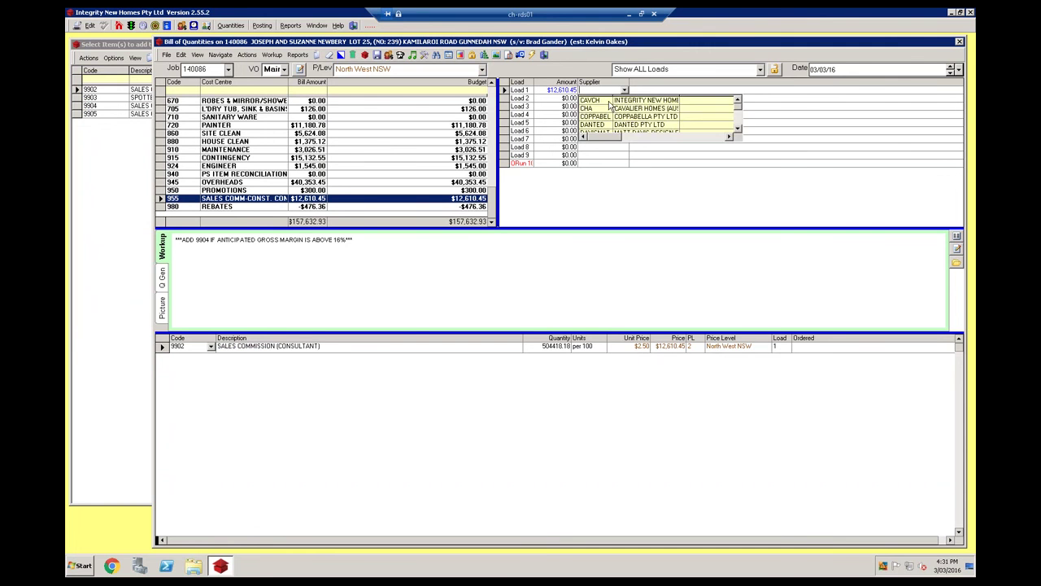
click(609, 103)
click(518, 101)
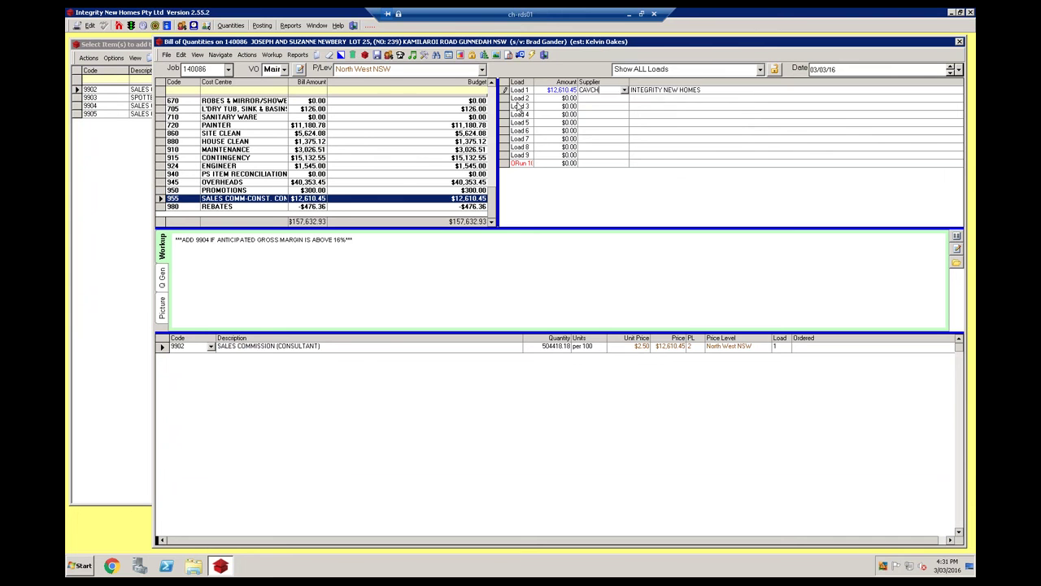
Colour the 955 sales commission row green.
click(167, 198)
click(450, 55)
click(105, 38)
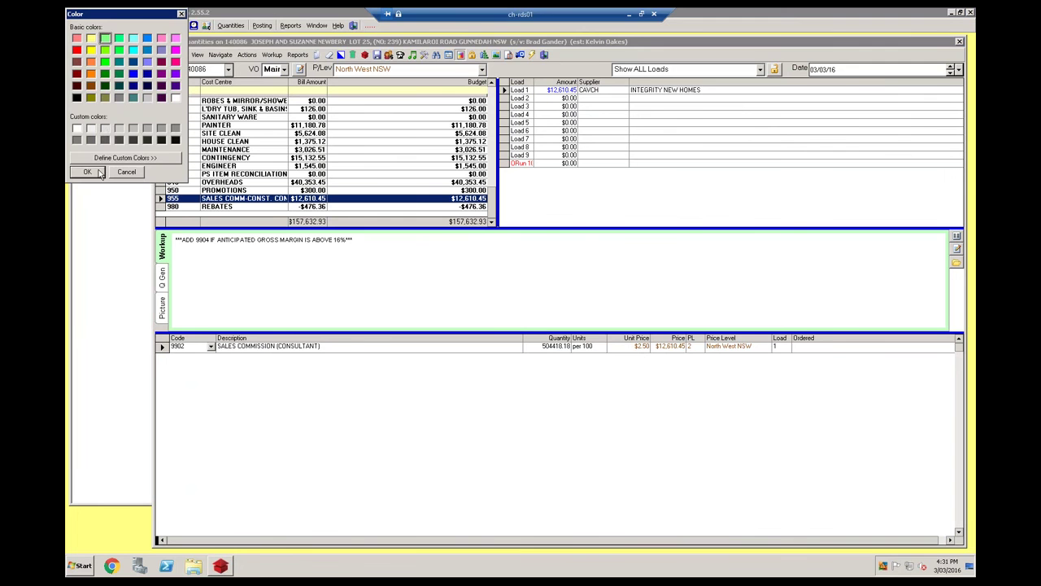
click(87, 172)
click(230, 191)
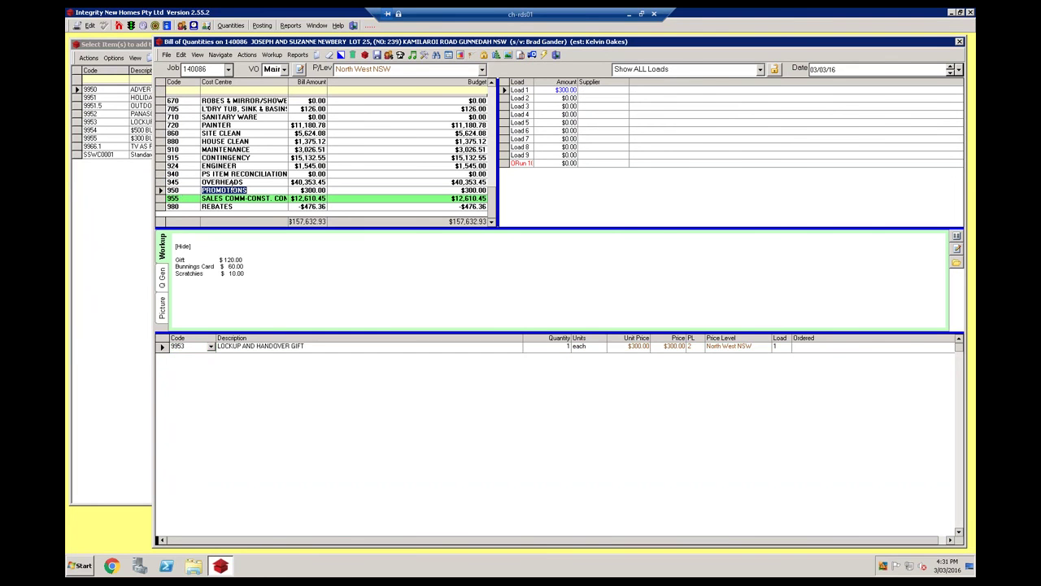
key(Up)
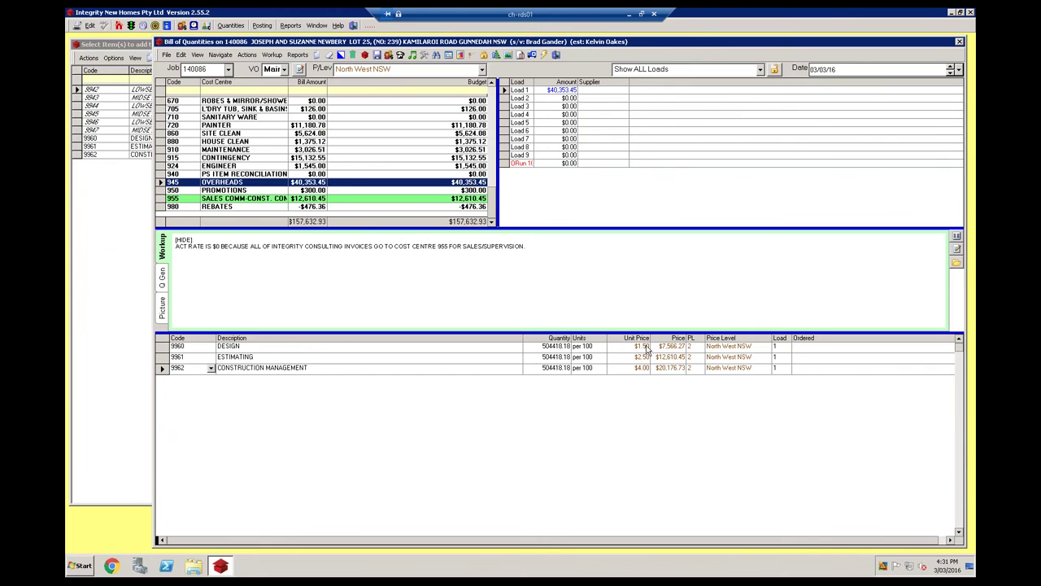
Give OVERHEADS the CAVCH (INTEGRITY NEW HOMES) Load 1 supplier and colour its items green.
click(621, 93)
text(CAVCH)
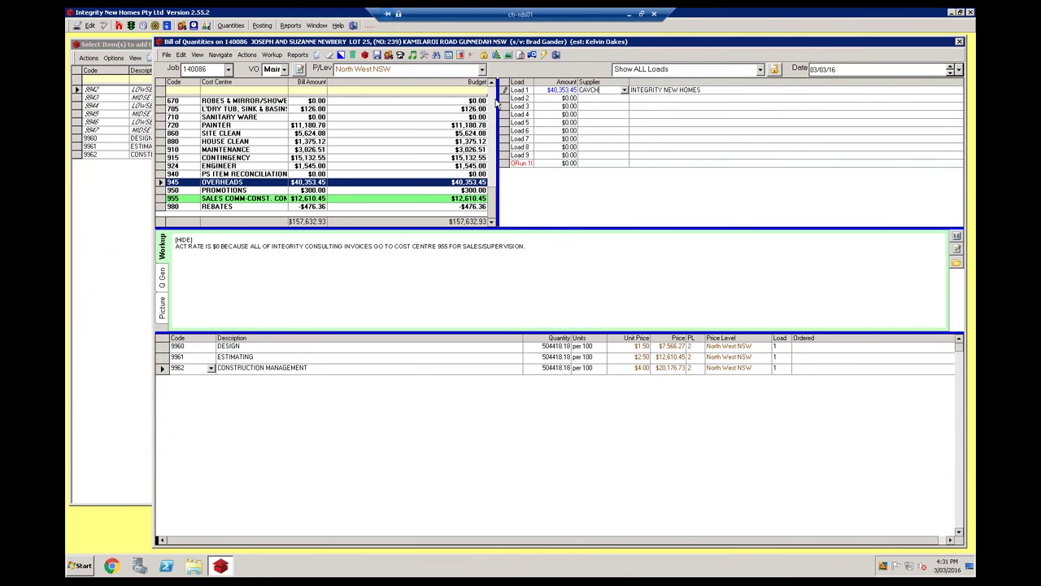
click(501, 98)
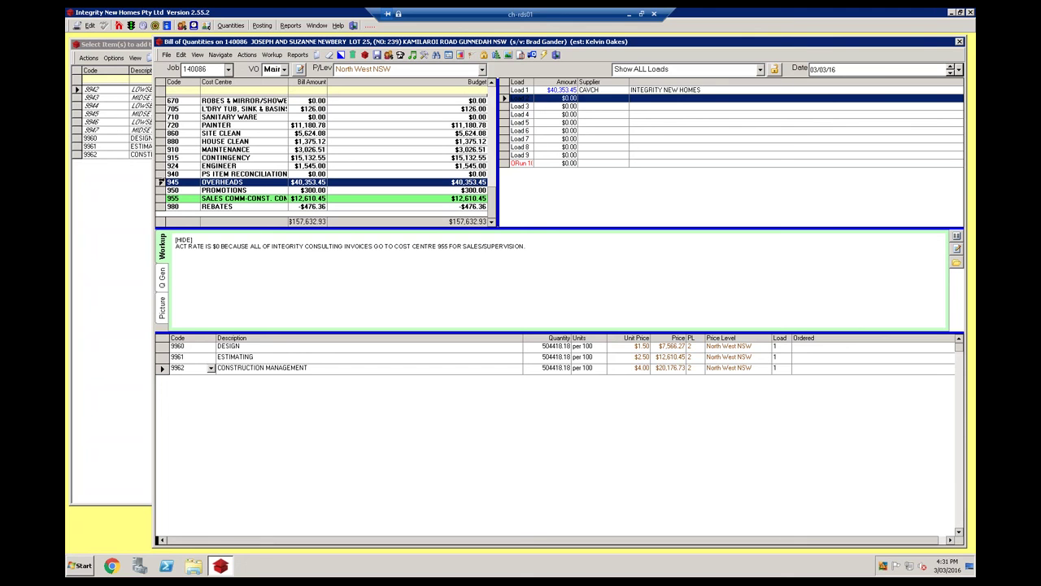
click(472, 54)
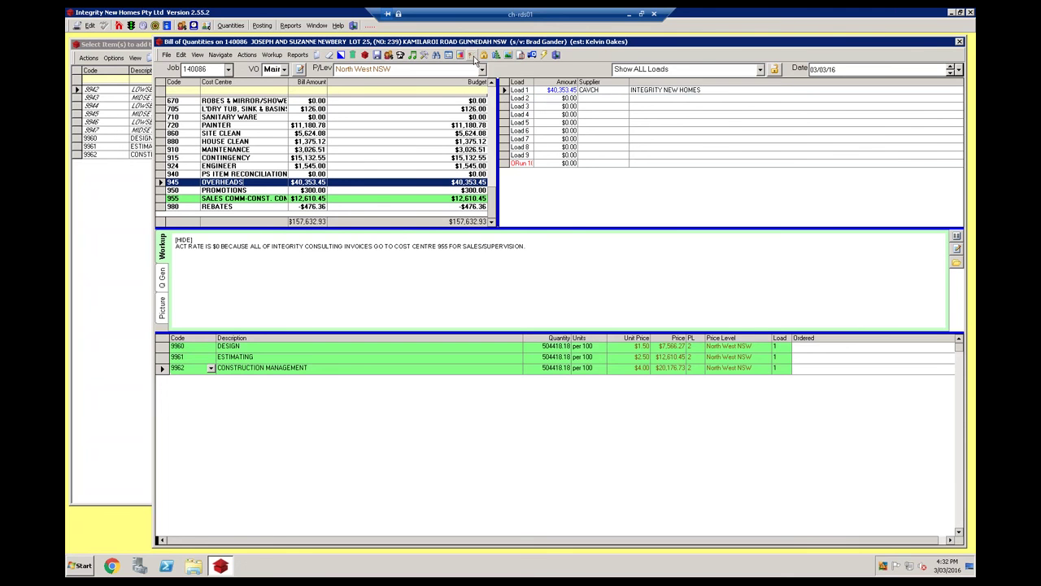
Set INTEGRITY NEW HOMES as the Load 1 supplier for the CONTINGENCY cost centre.
click(232, 166)
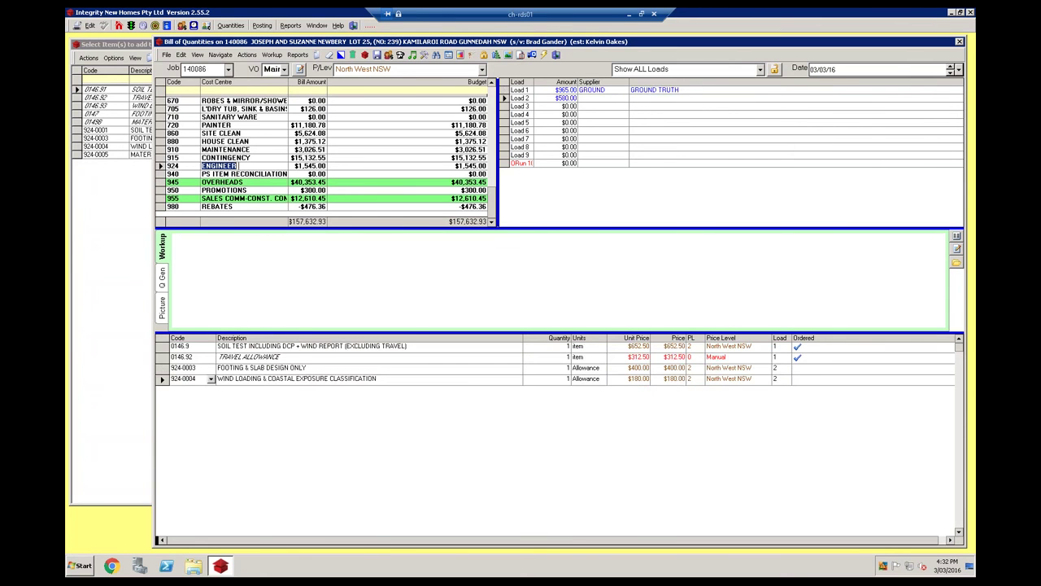
click(239, 150)
click(249, 159)
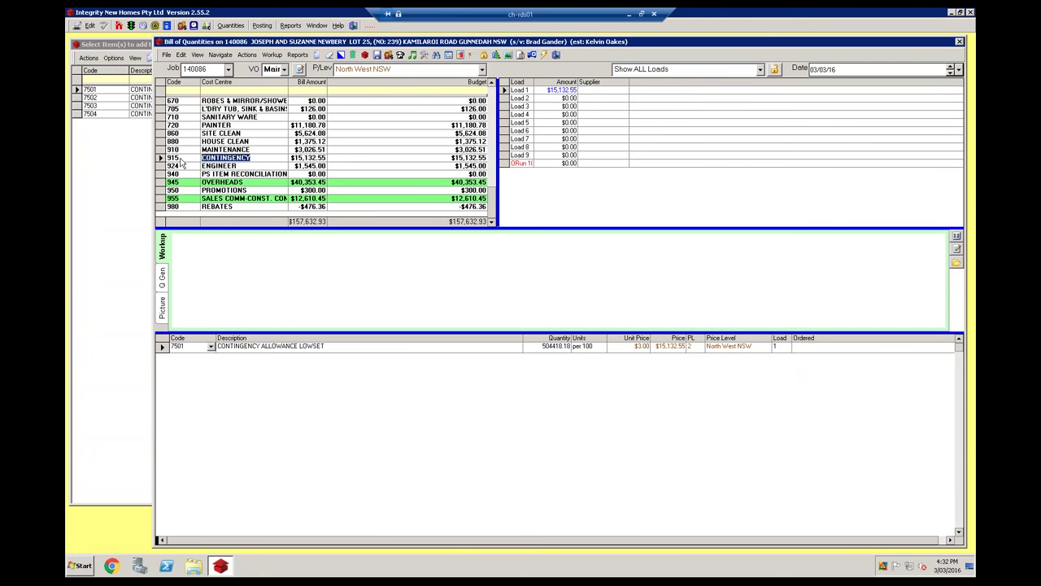
click(625, 90)
click(614, 102)
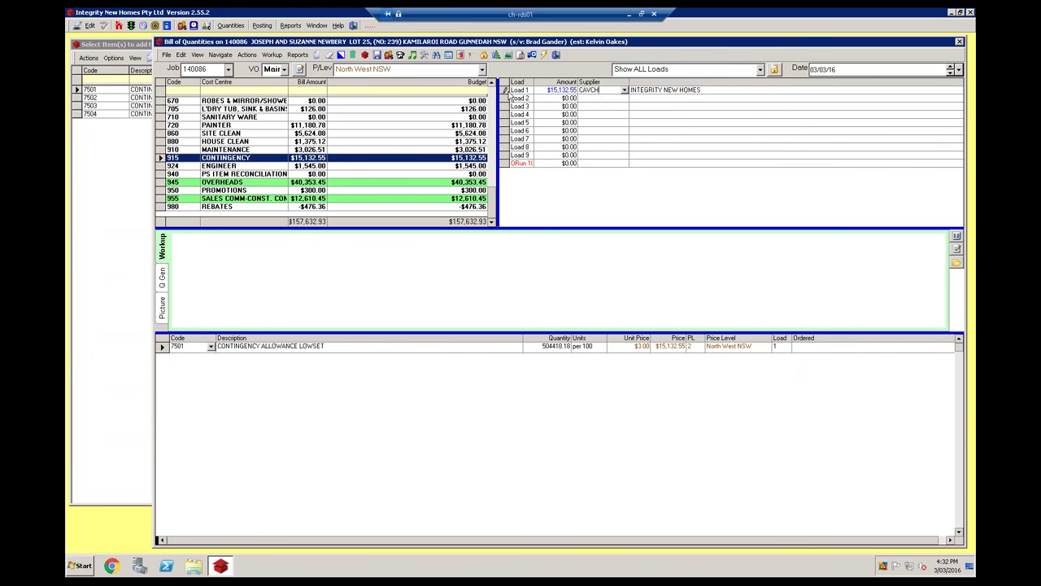
click(512, 97)
Colour the whole MAINTENANCE cost centre row green.
click(173, 150)
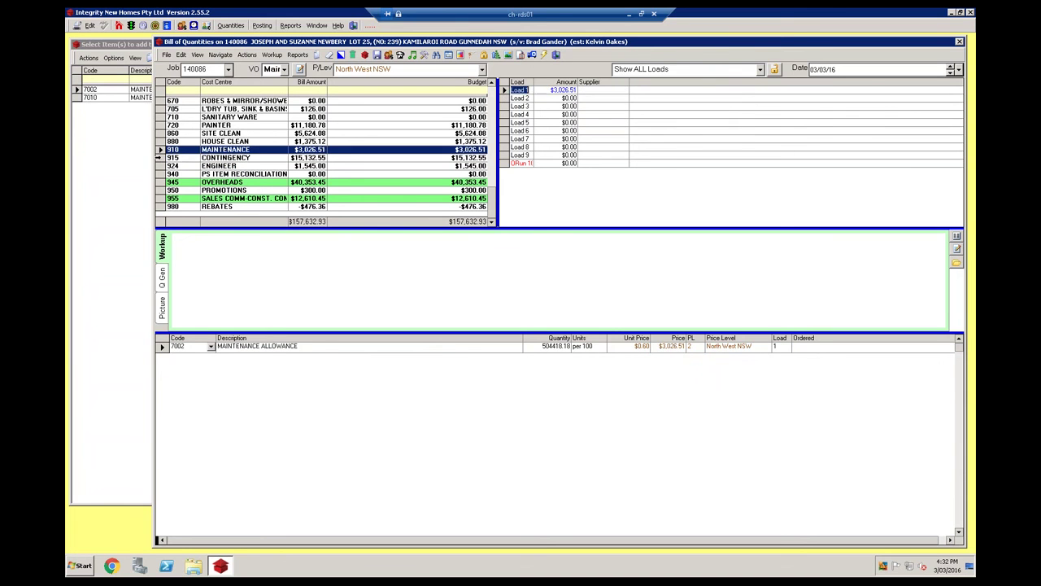
click(173, 158)
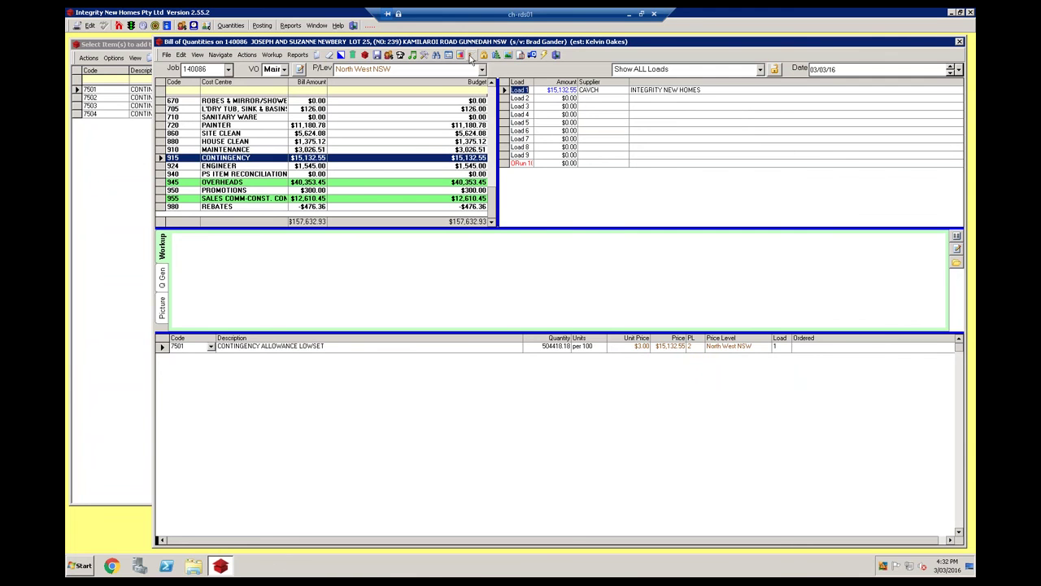
click(246, 150)
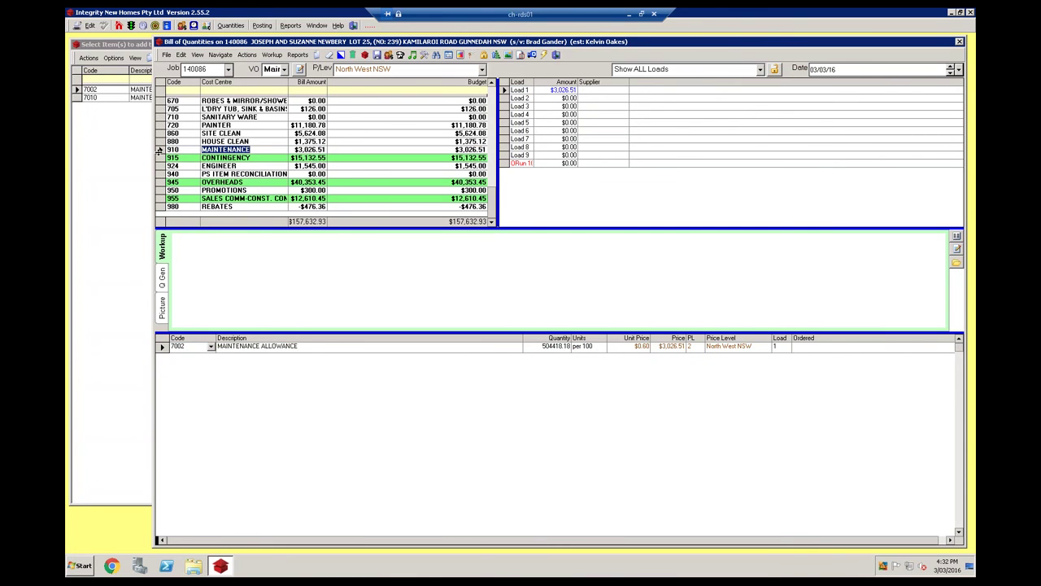
click(161, 150)
click(471, 55)
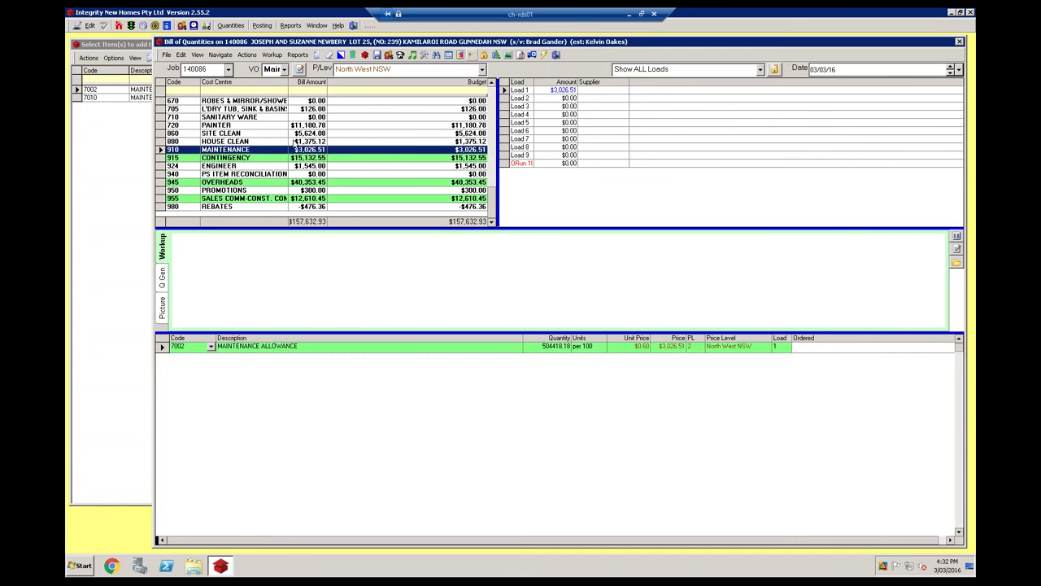
Review the HOUSE CLEAN items (external, builders lowset, handover clean) and return to SITE CLEAN.
click(228, 134)
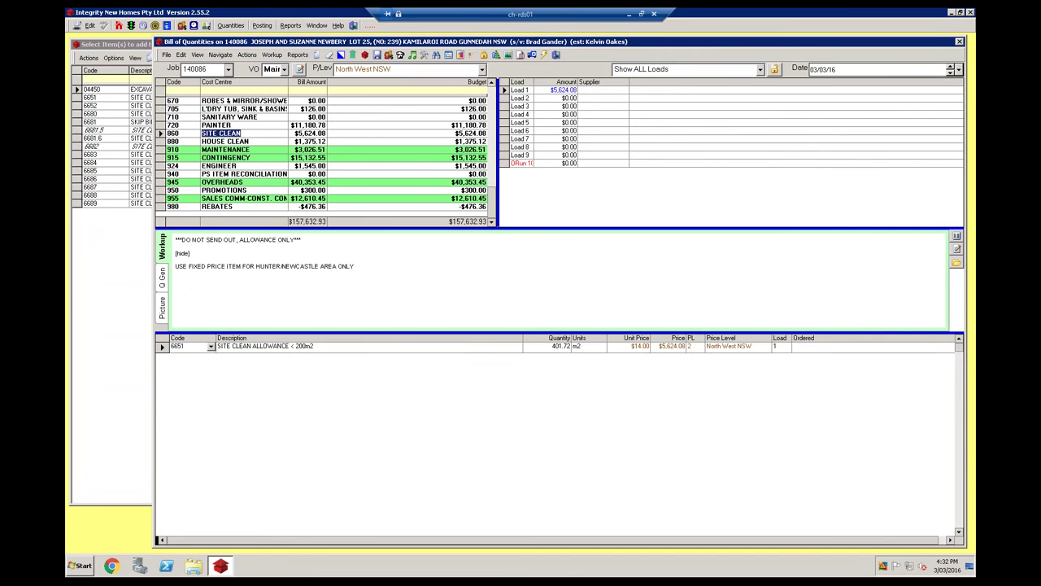
click(226, 142)
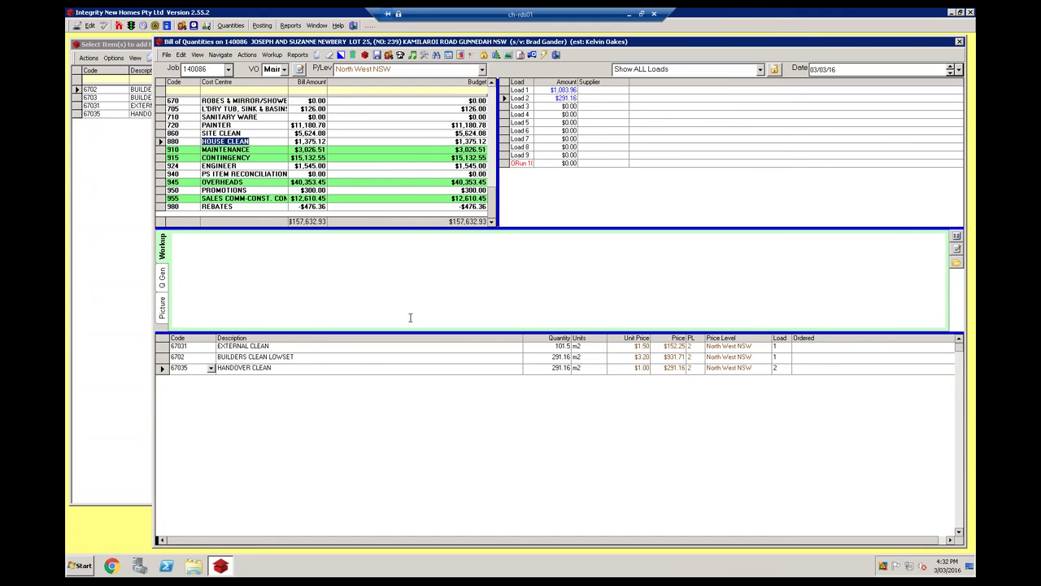
click(366, 346)
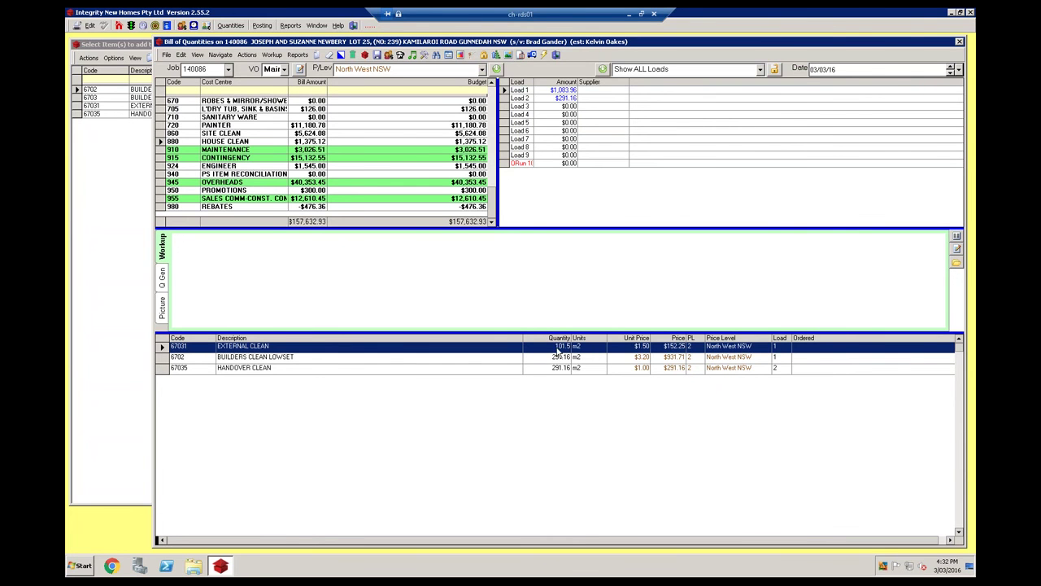
key(Down)
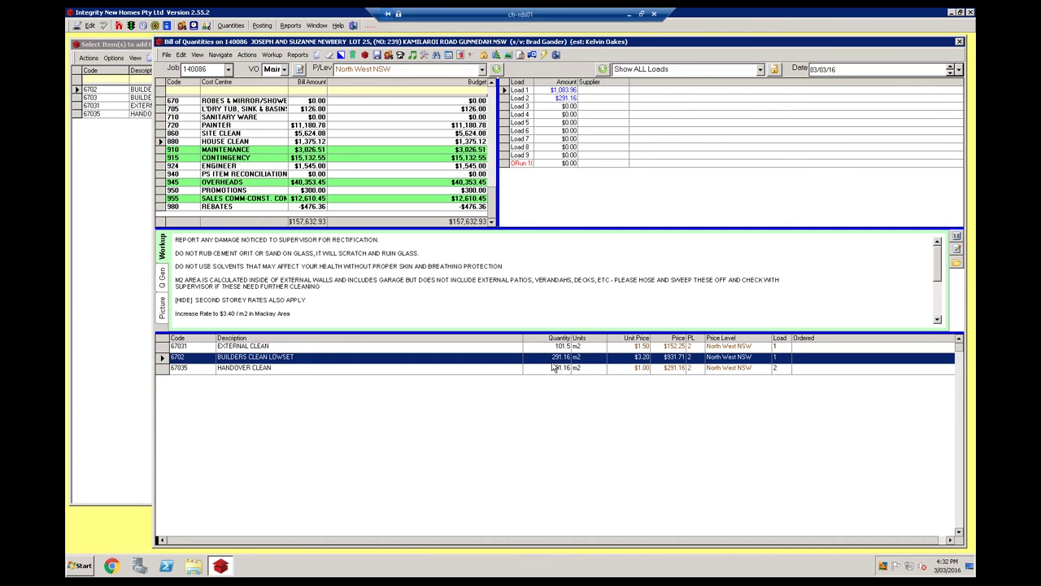
click(173, 370)
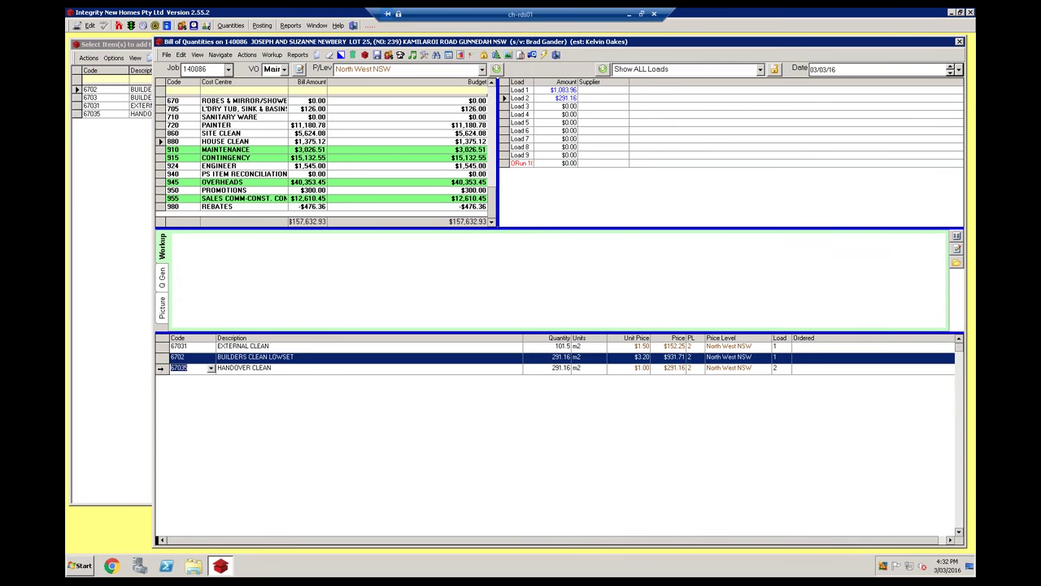
click(160, 133)
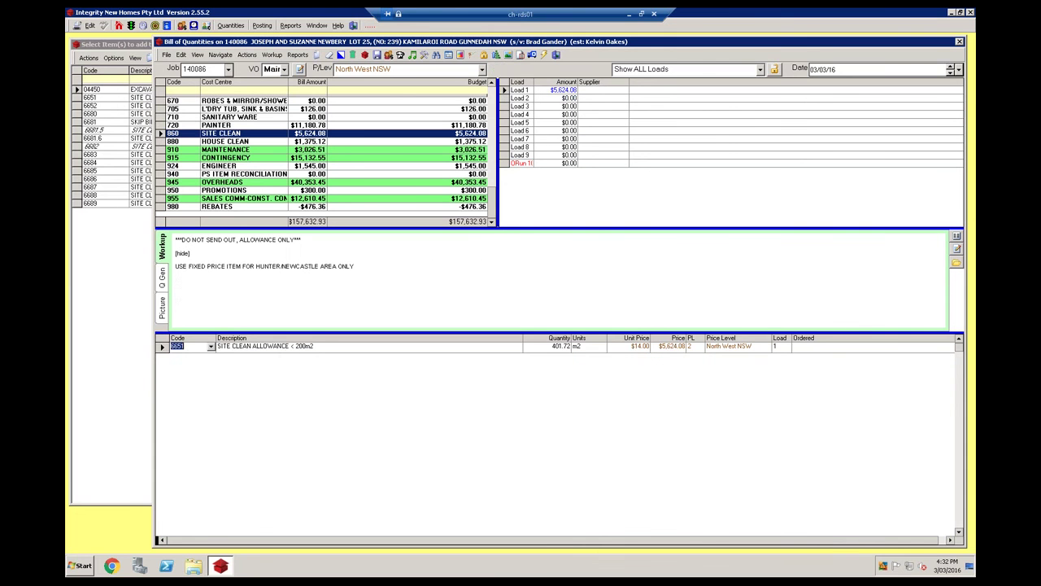
Change the site clean item to 6680 SITE CLEAN ALLOWANCE > 300m2 and colour it green.
click(210, 347)
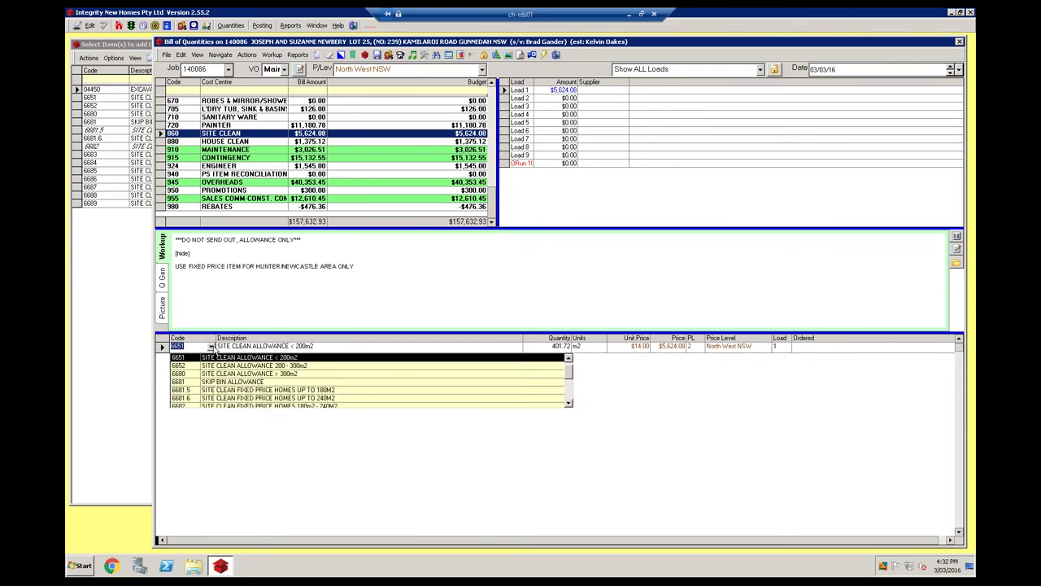
click(282, 375)
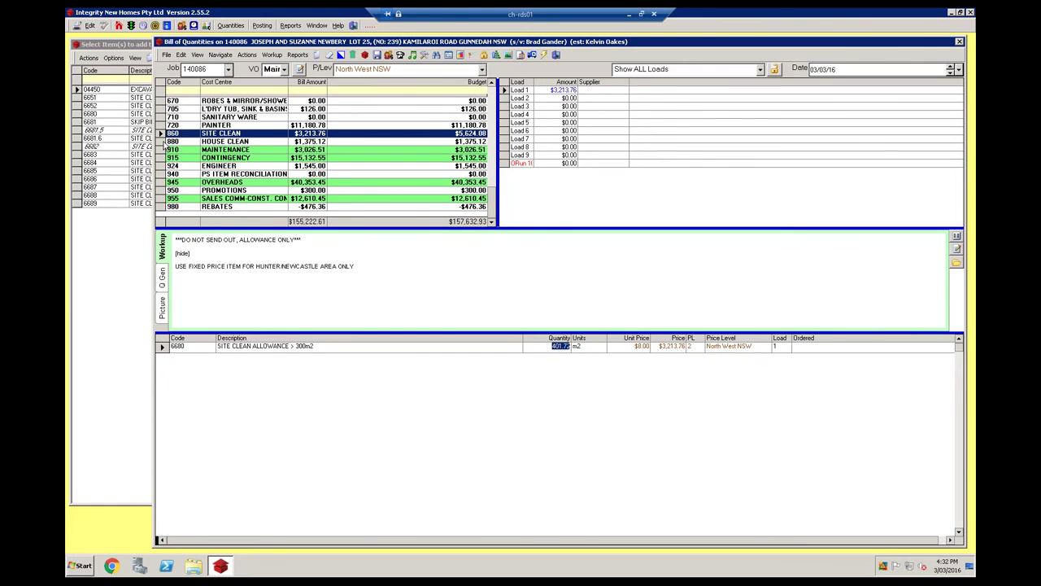
click(470, 53)
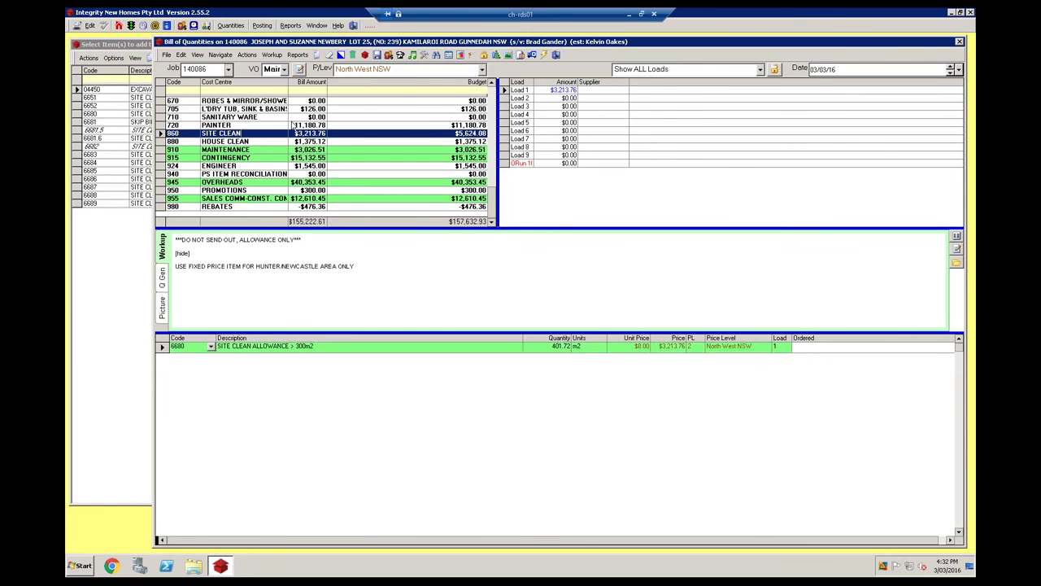
Check the PAINTER items, then bring up the SANITARY WARE cost centre.
click(240, 125)
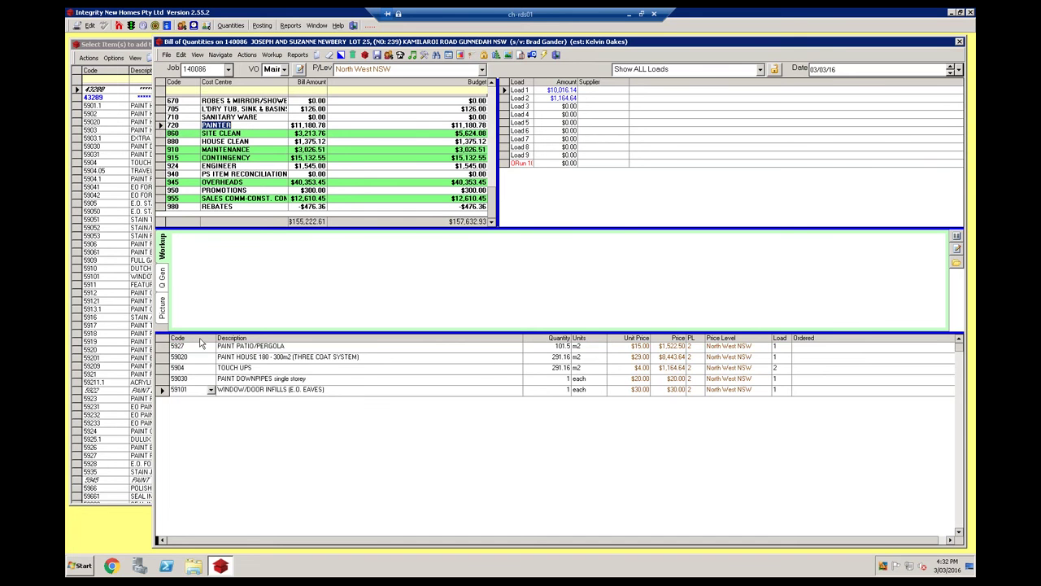
click(173, 358)
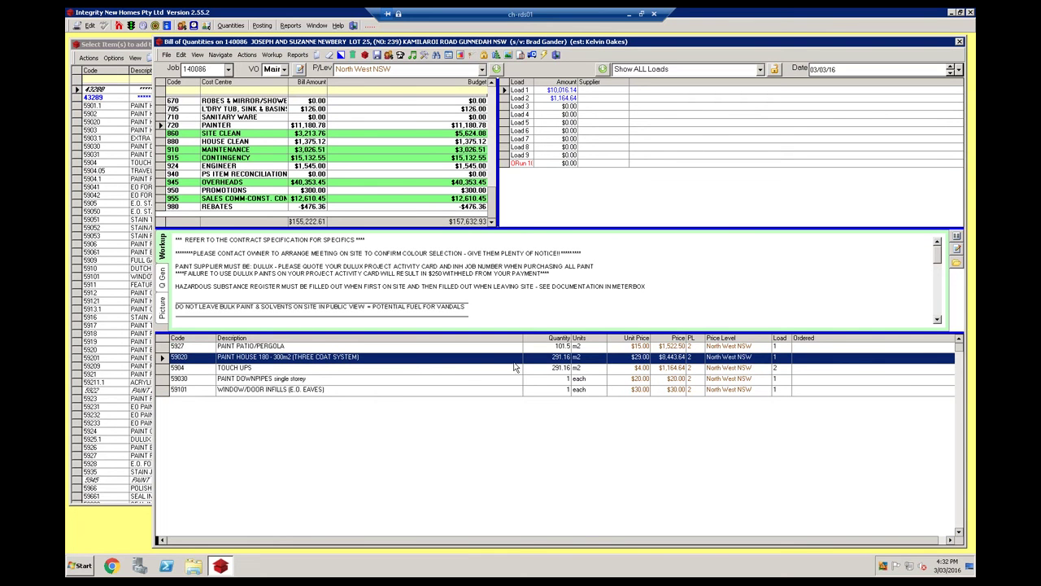
click(177, 346)
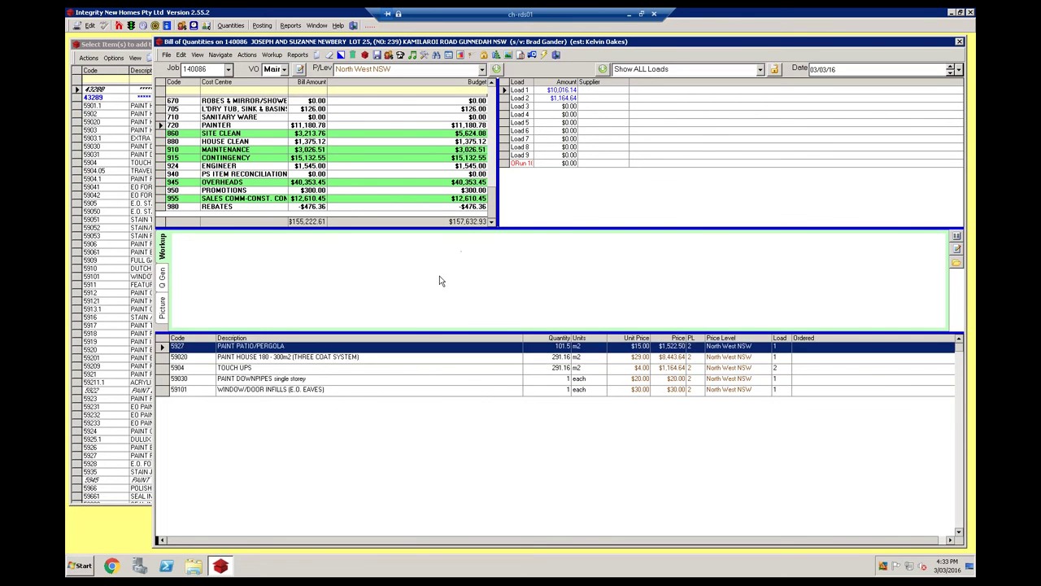
click(244, 118)
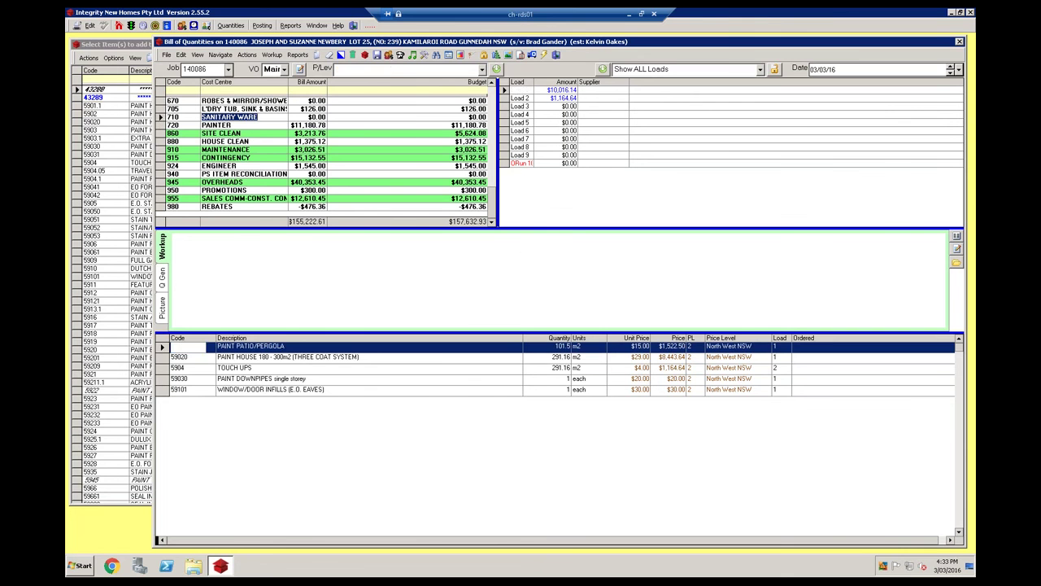
Step through the tiler, tiles supply, cabinetmaker and bobcat excavation cost centres' loads.
key(Up)
key(Up)
key(Up)
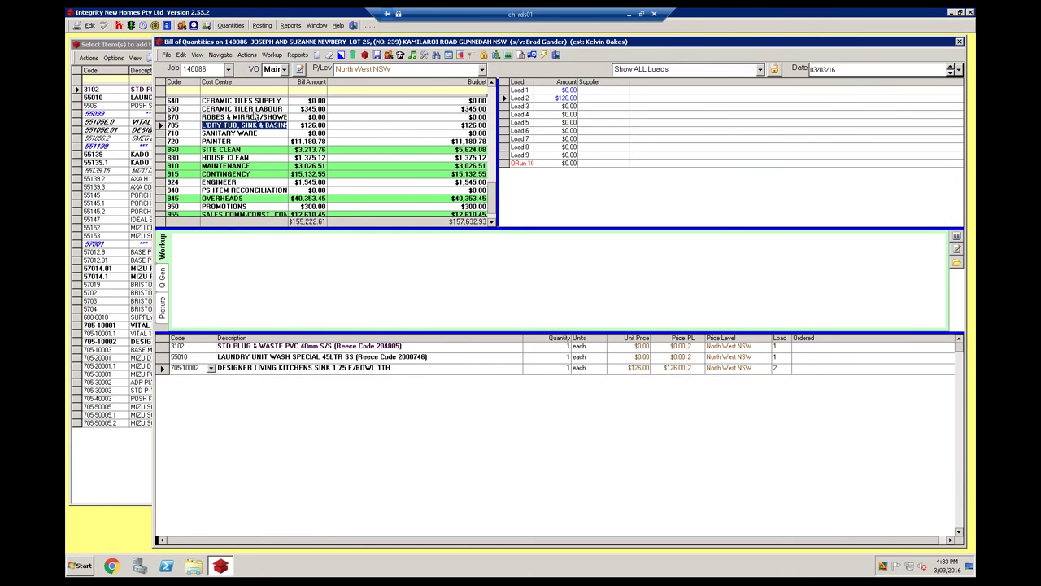
key(Up)
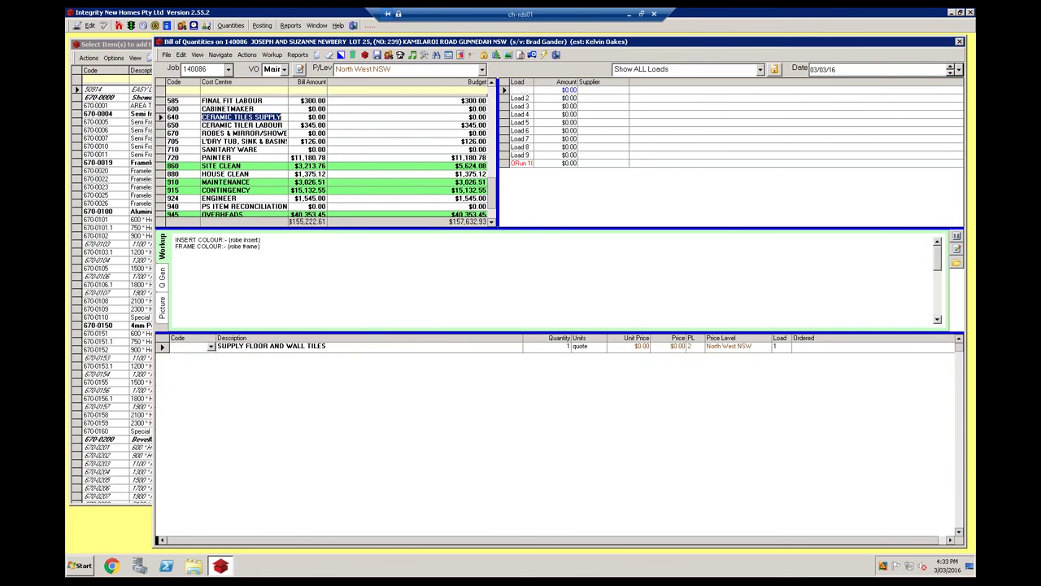
key(Up)
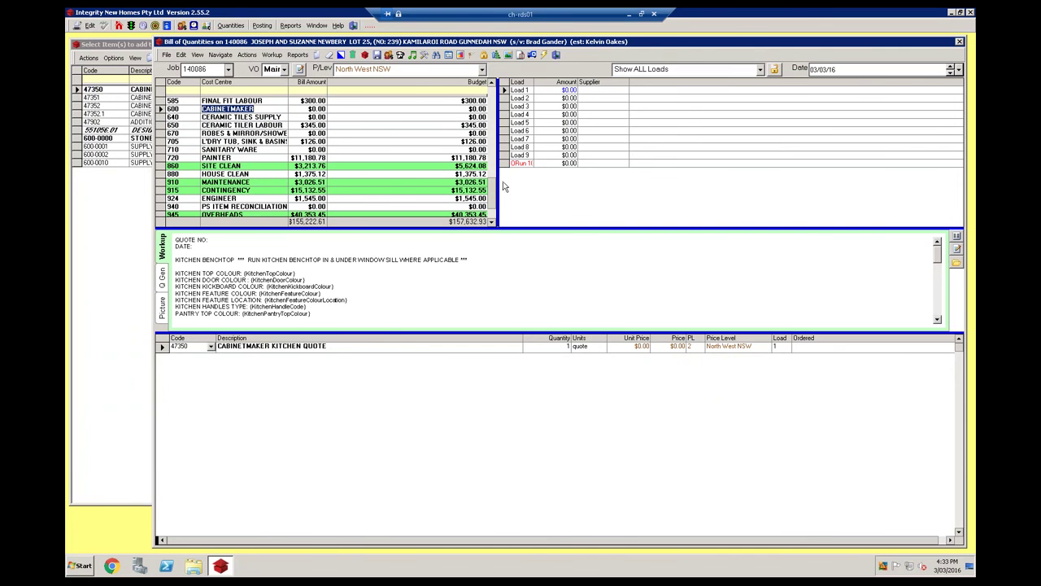
drag(491, 171, 492, 97)
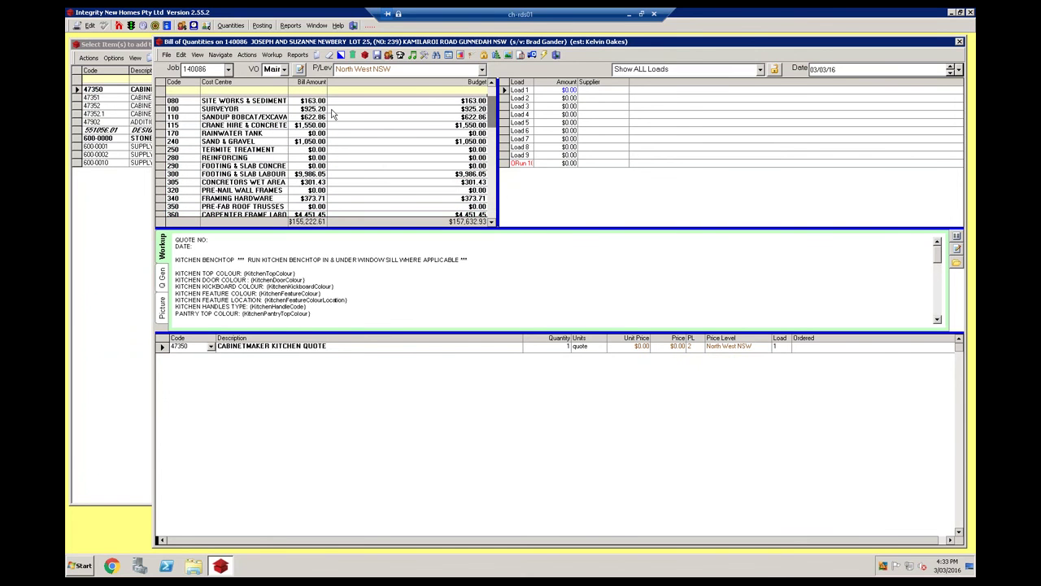
click(270, 118)
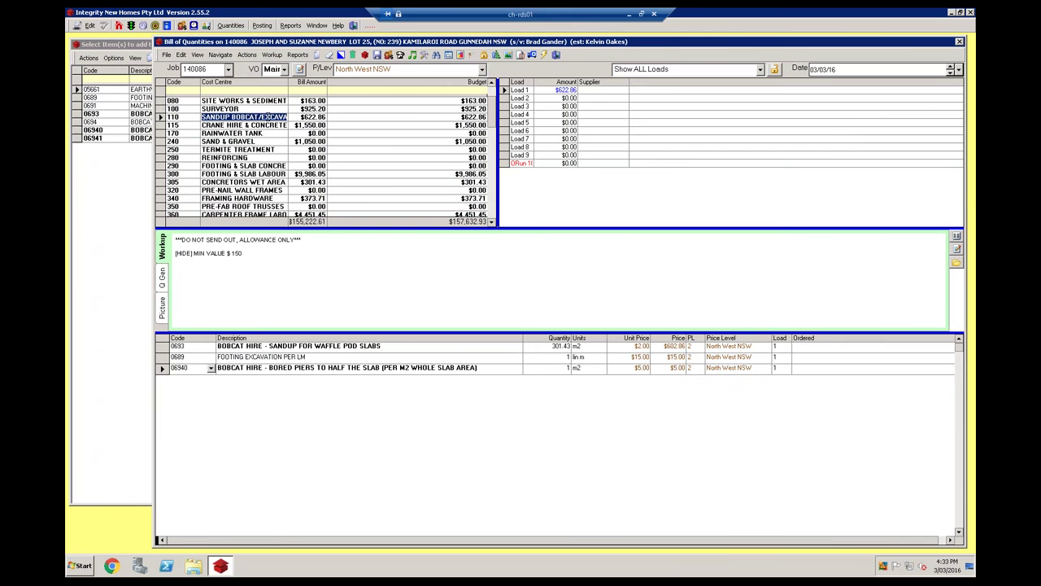
scroll(265, 116, down, 3)
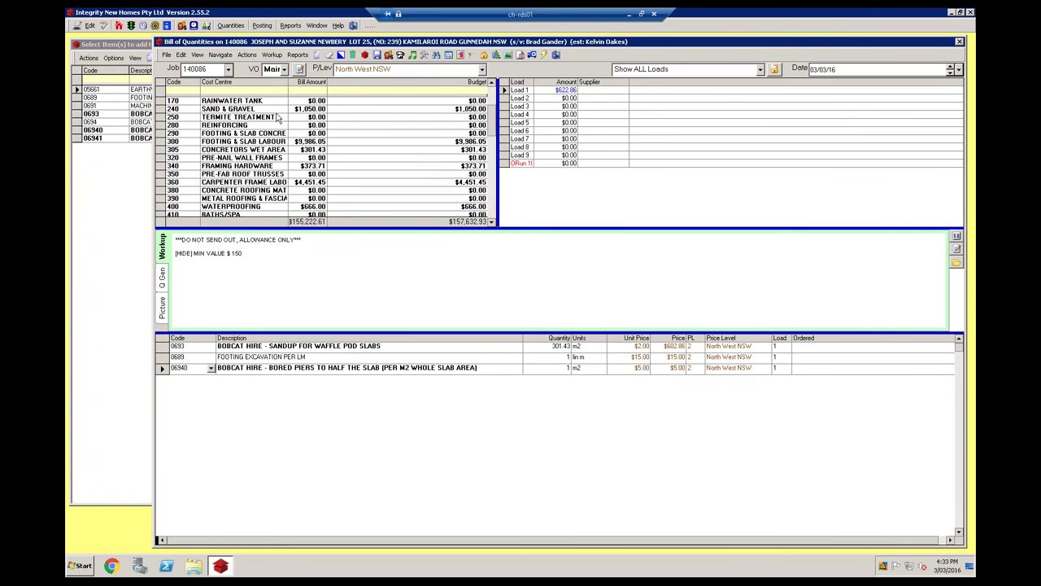
scroll(491, 225, down, 4)
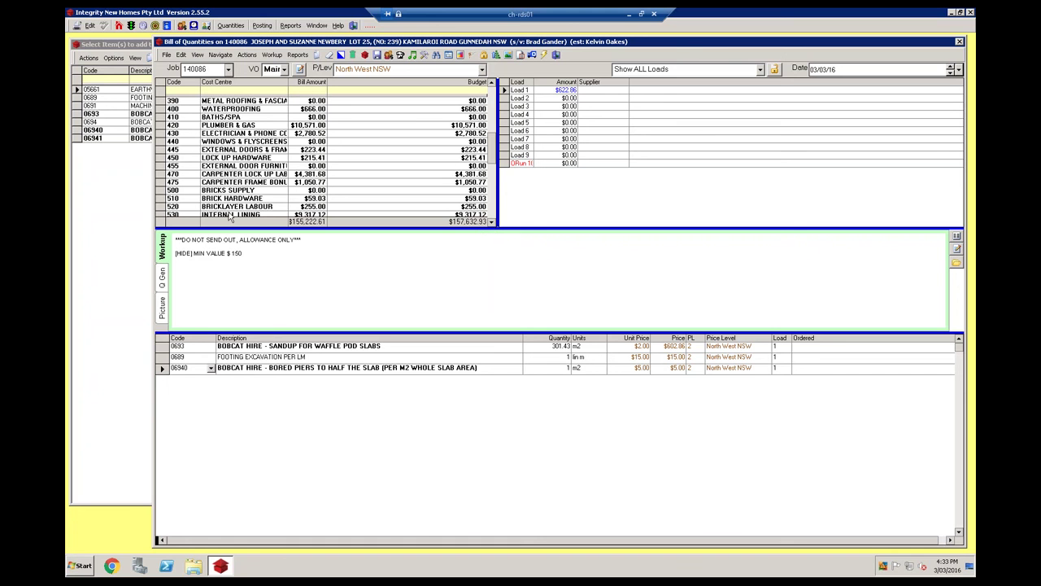
Check the loads on internal lining, bricklayer labour, brick hardware and bricks supply cost centres.
click(244, 215)
click(244, 199)
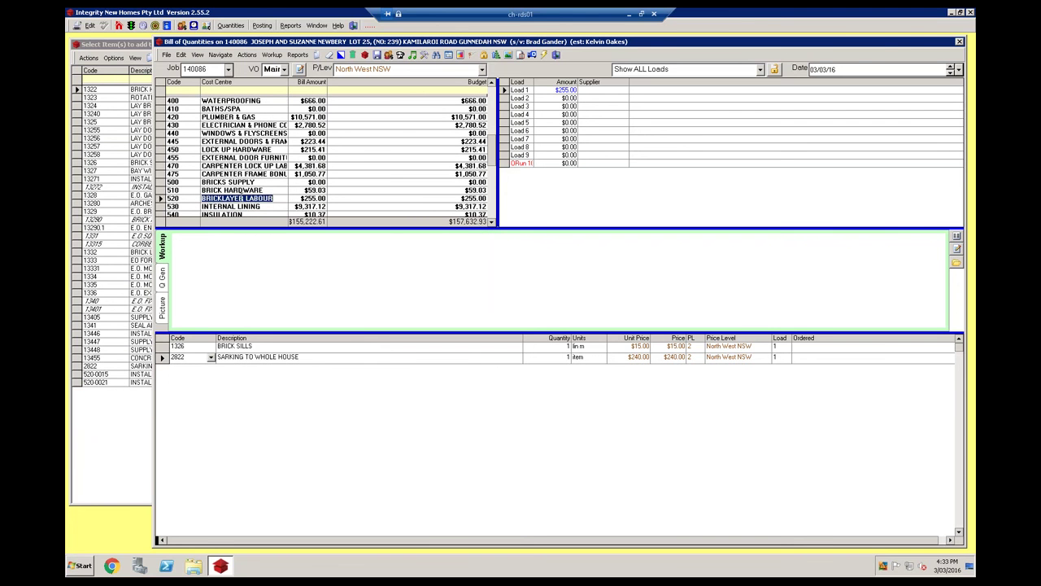
click(232, 190)
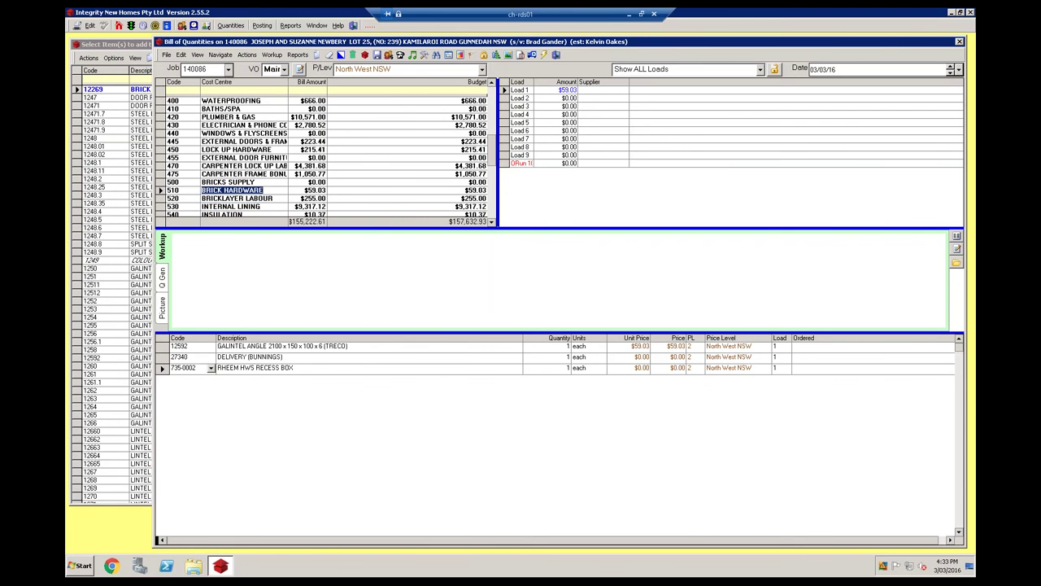
click(228, 182)
click(232, 190)
click(232, 206)
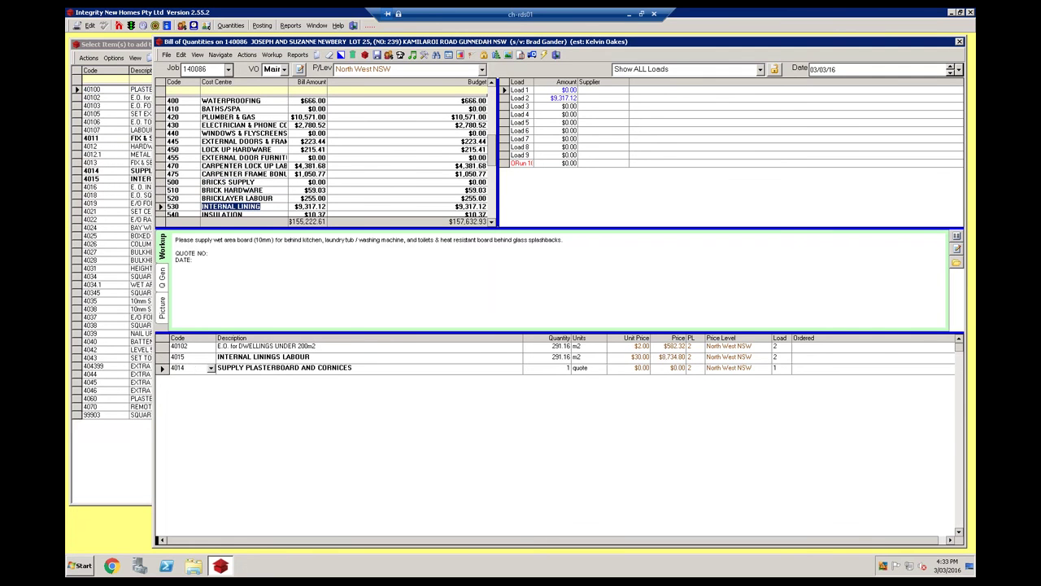
click(228, 183)
click(232, 191)
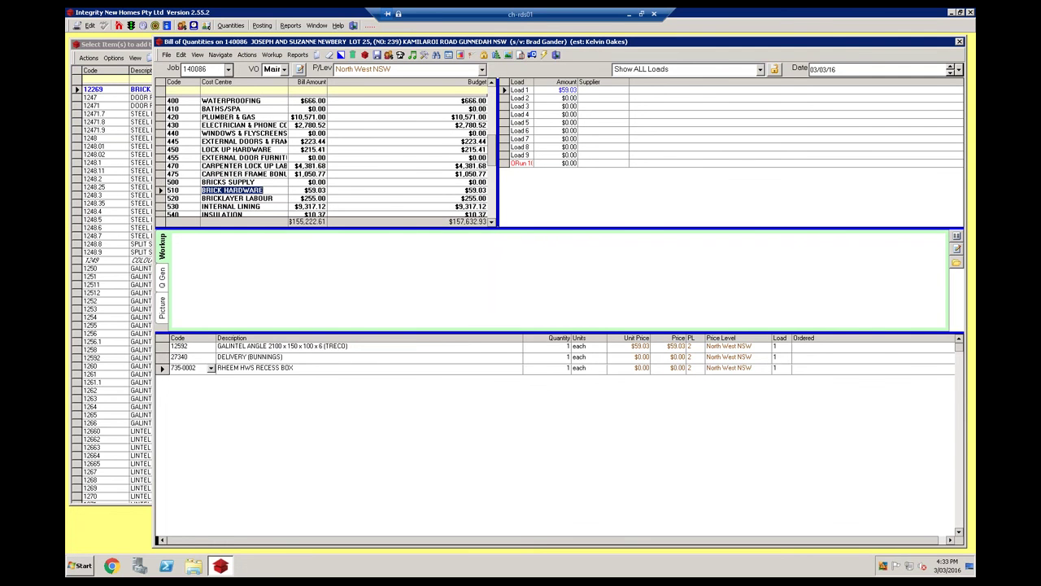
scroll(232, 190, down, 3)
Save the job budgets and confirm storing them.
click(169, 56)
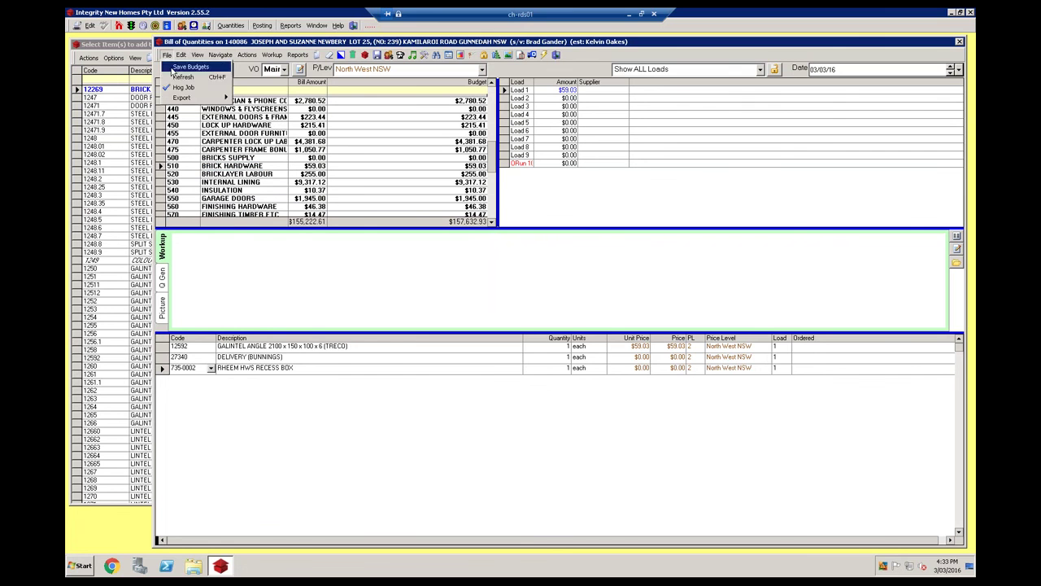
click(188, 65)
click(545, 317)
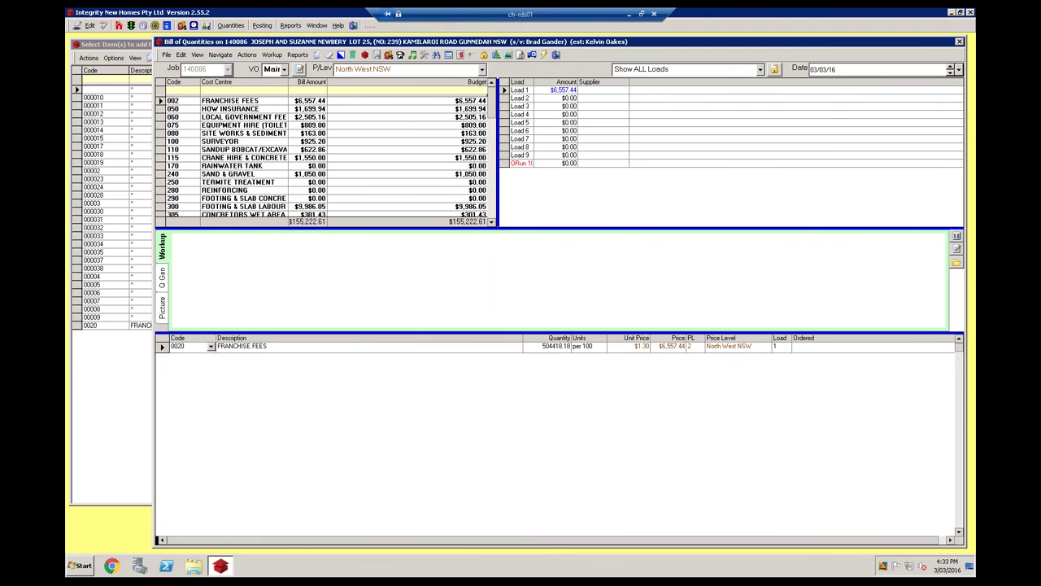
click(629, 15)
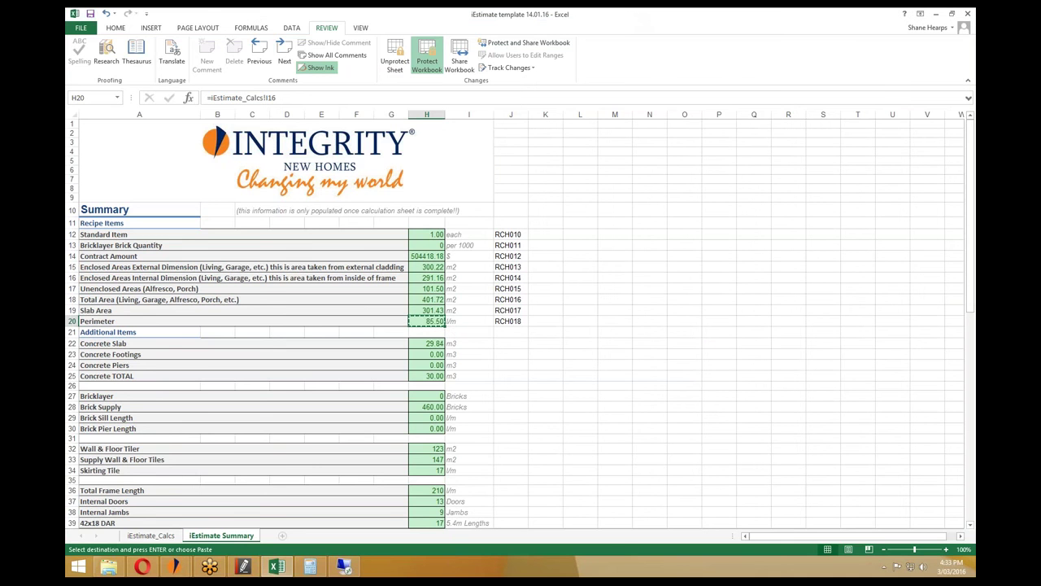
Save the estimate workbook and look over the iEstimate_Calcs sheet.
click(89, 14)
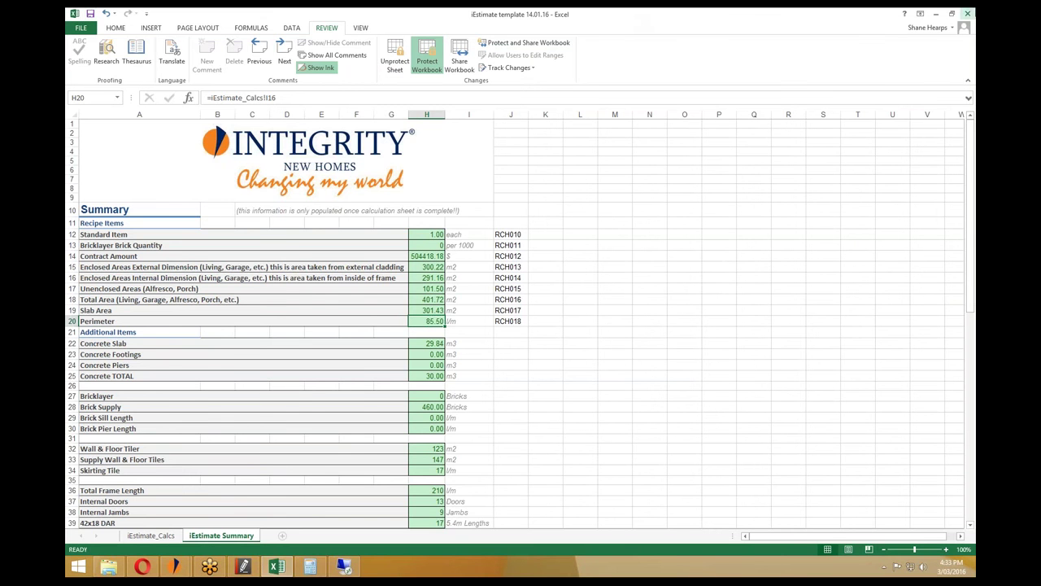
click(151, 535)
mouse_move(347, 561)
click(456, 247)
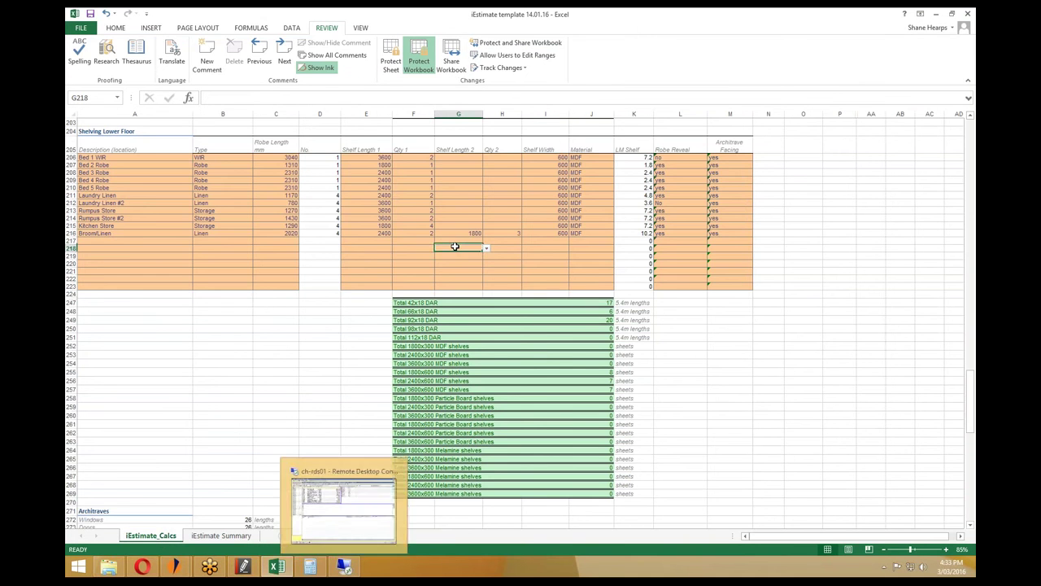
click(276, 406)
scroll(293, 405, down, 7)
scroll(292, 405, up, 20)
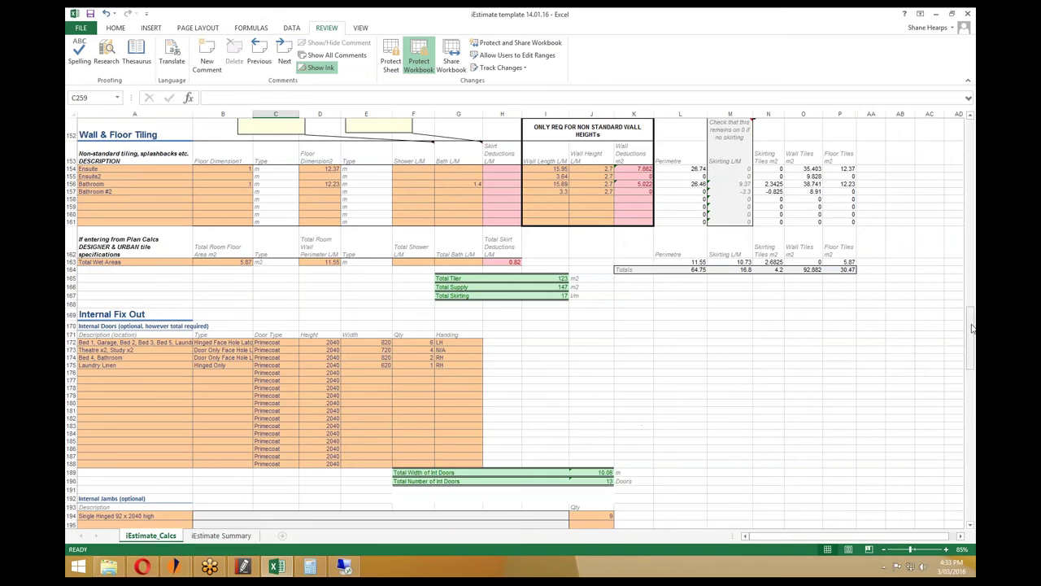
drag(971, 338, 971, 151)
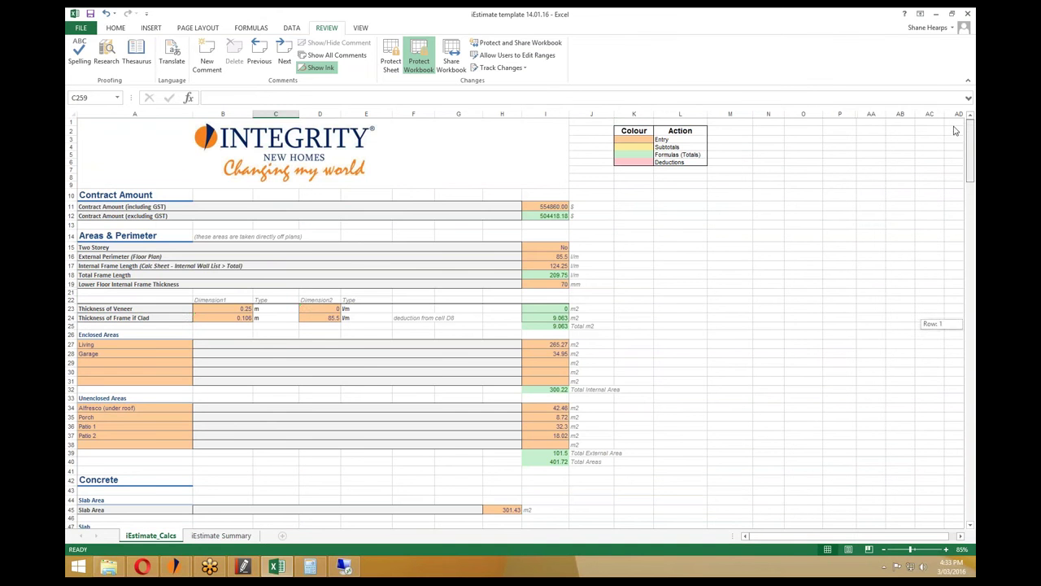
click(631, 233)
click(519, 249)
Compare Databuild's SAND & GRAVEL and RAINWATER TANK cost centres against the workbook.
click(345, 566)
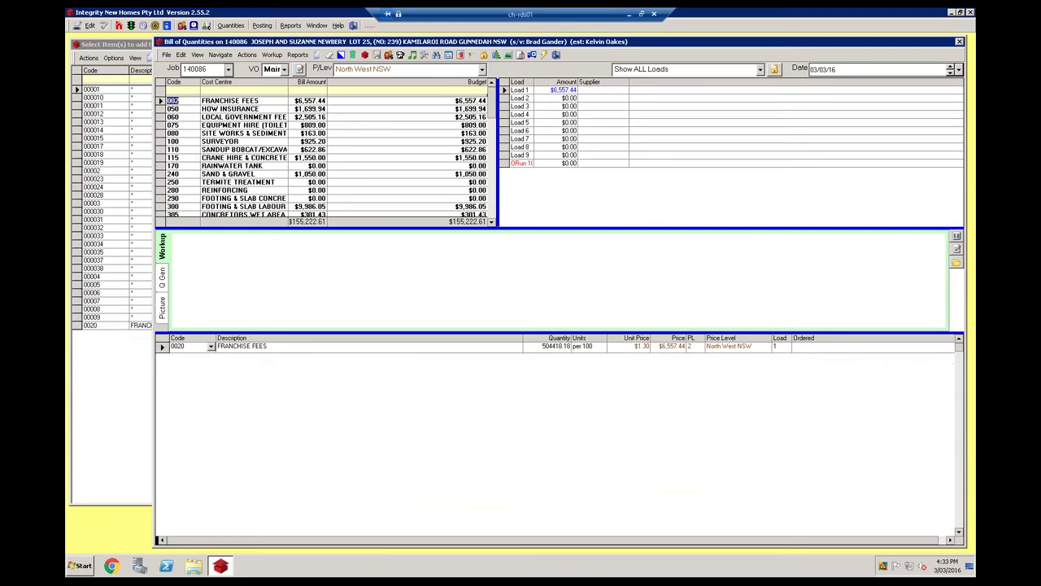
click(230, 174)
click(244, 165)
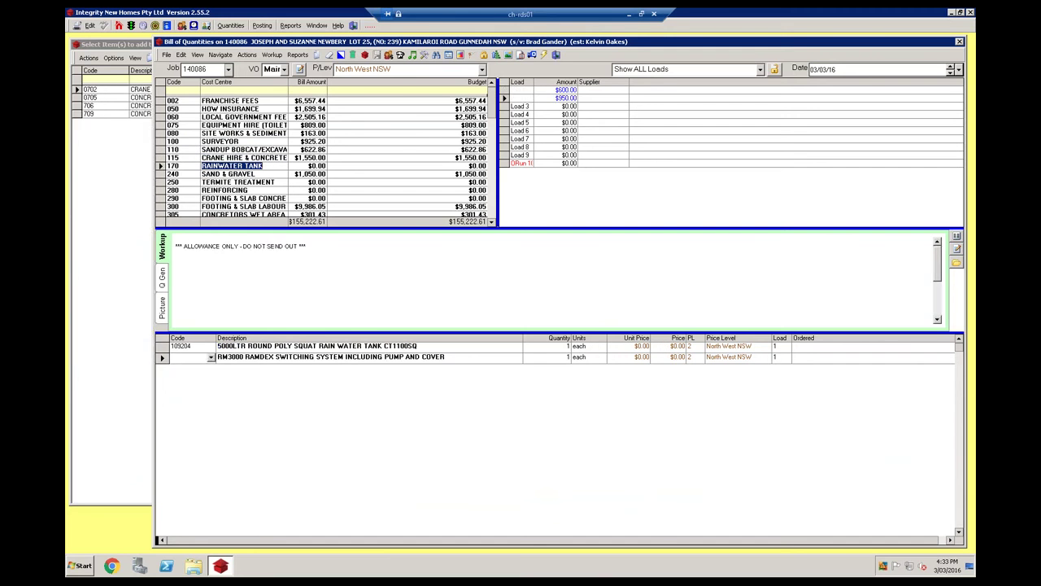
click(629, 14)
click(359, 196)
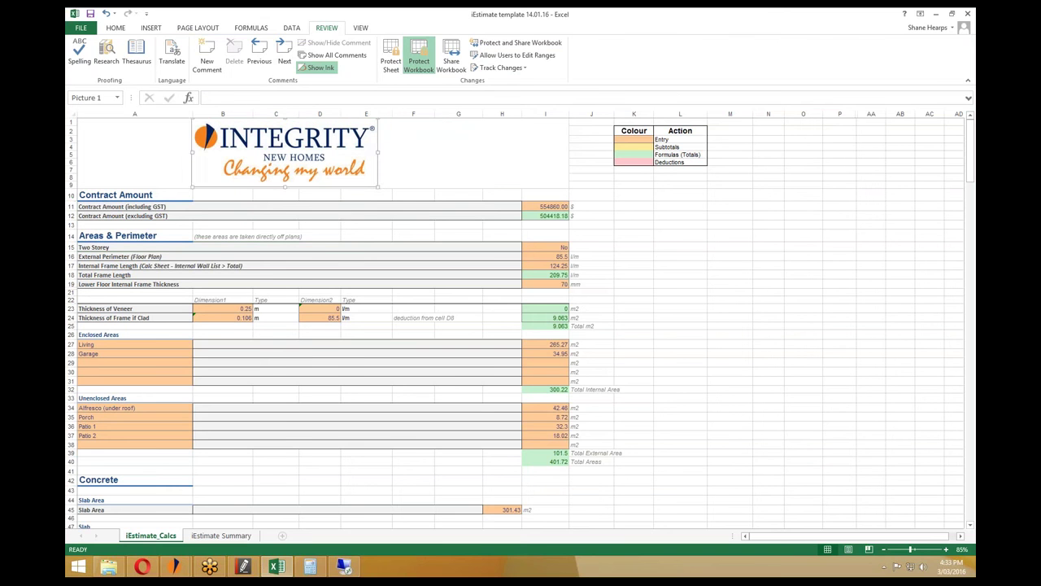
click(281, 206)
Close the iEstimate template workbook keeping its changes, and close Download Manager.
click(967, 14)
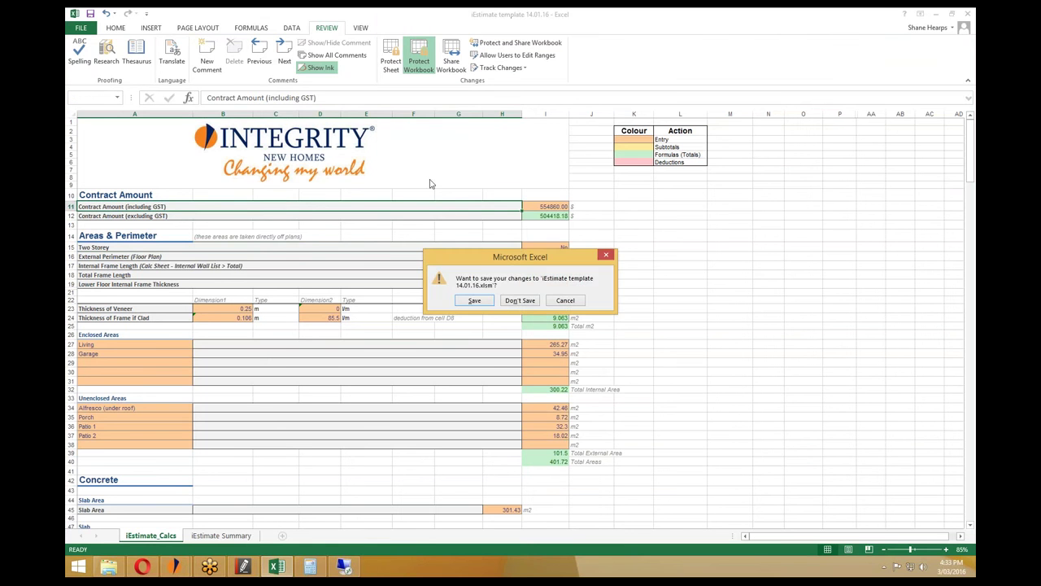
click(477, 297)
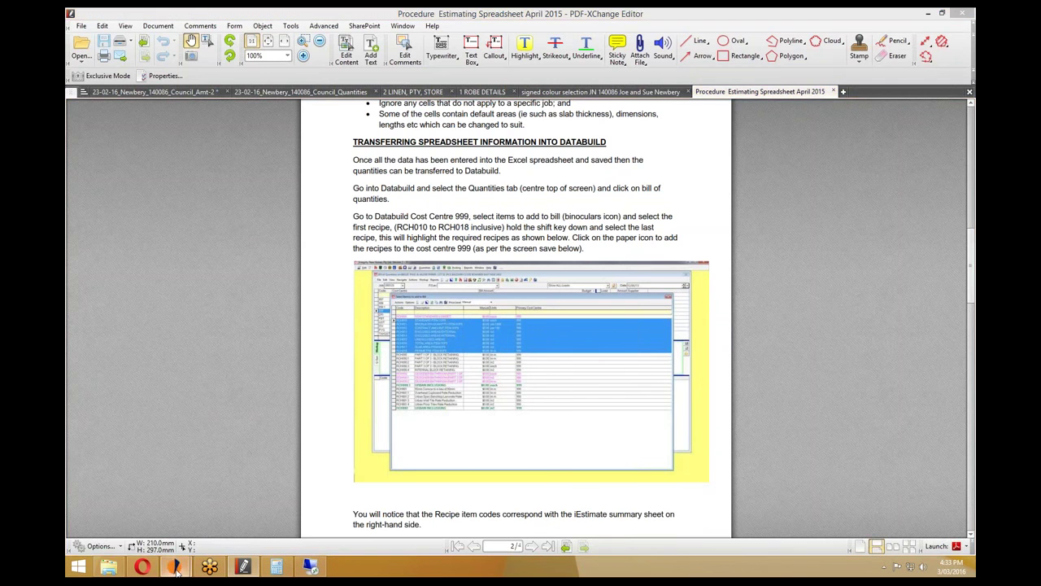
mouse_move(174, 566)
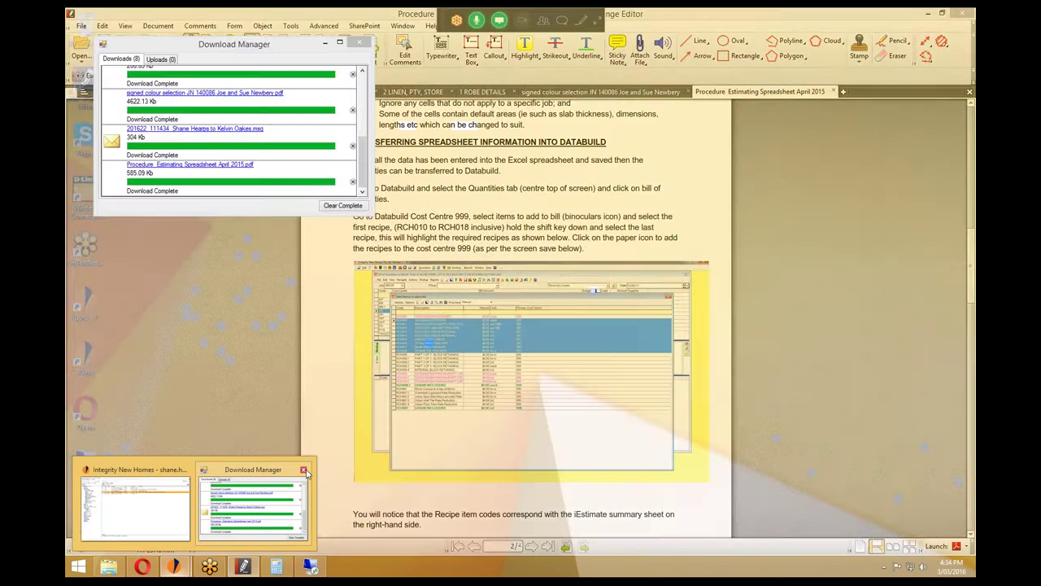
click(304, 470)
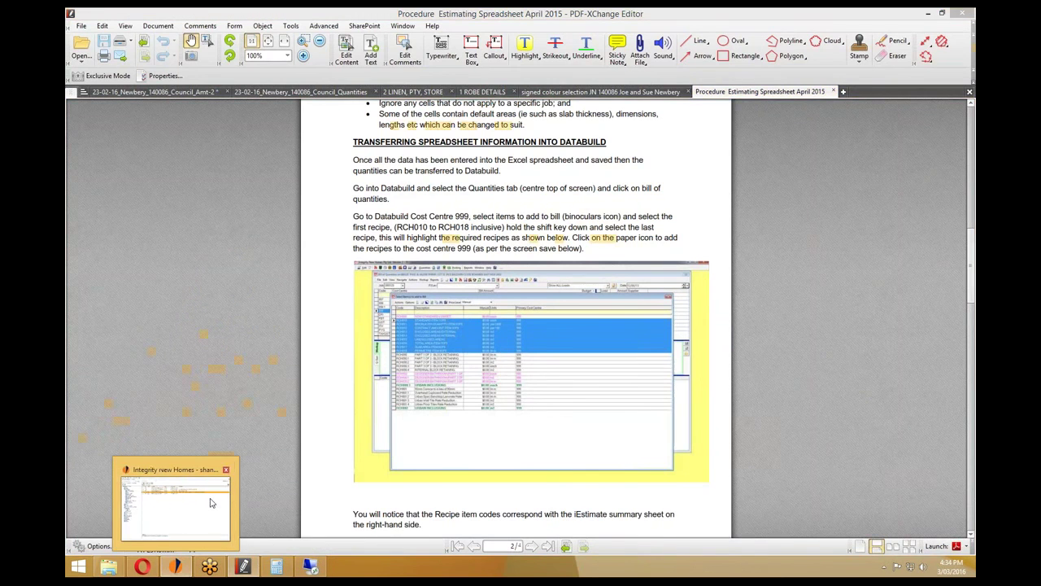
click(195, 505)
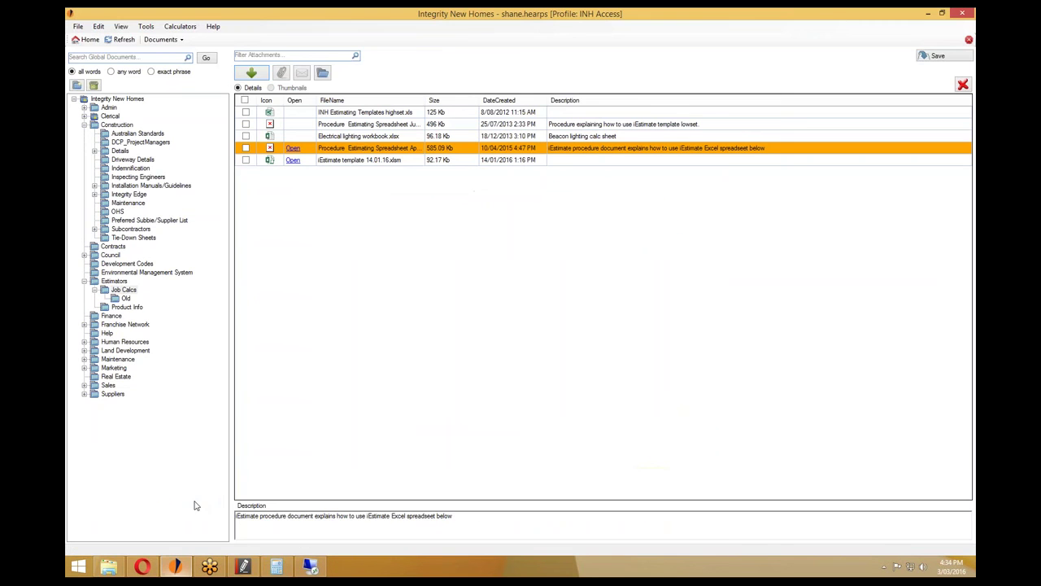
Look over the Electrical lighting, estimating procedure and INH Estimating Templates highset.xls entries.
click(363, 137)
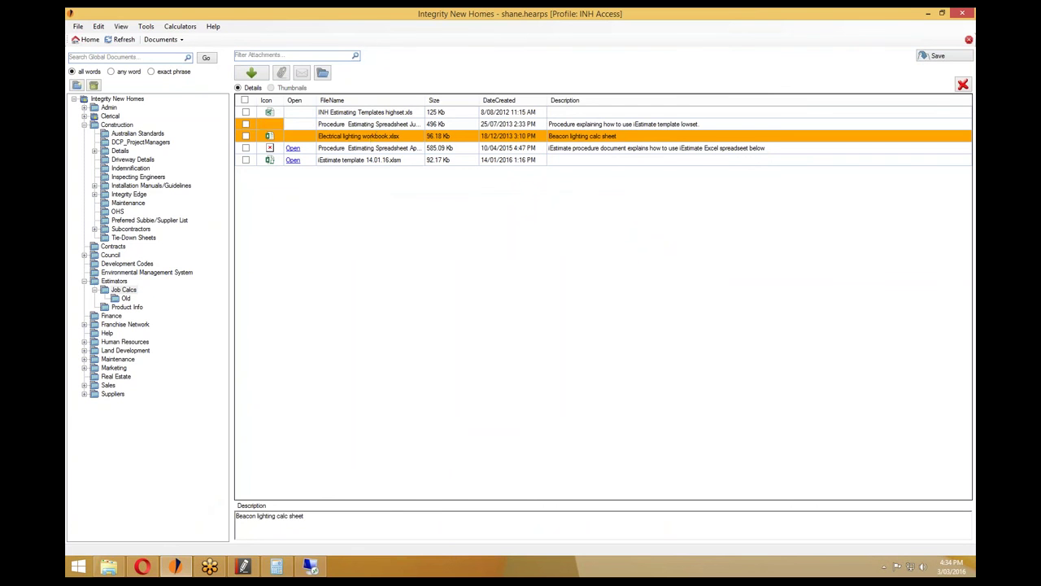
click(378, 125)
click(378, 112)
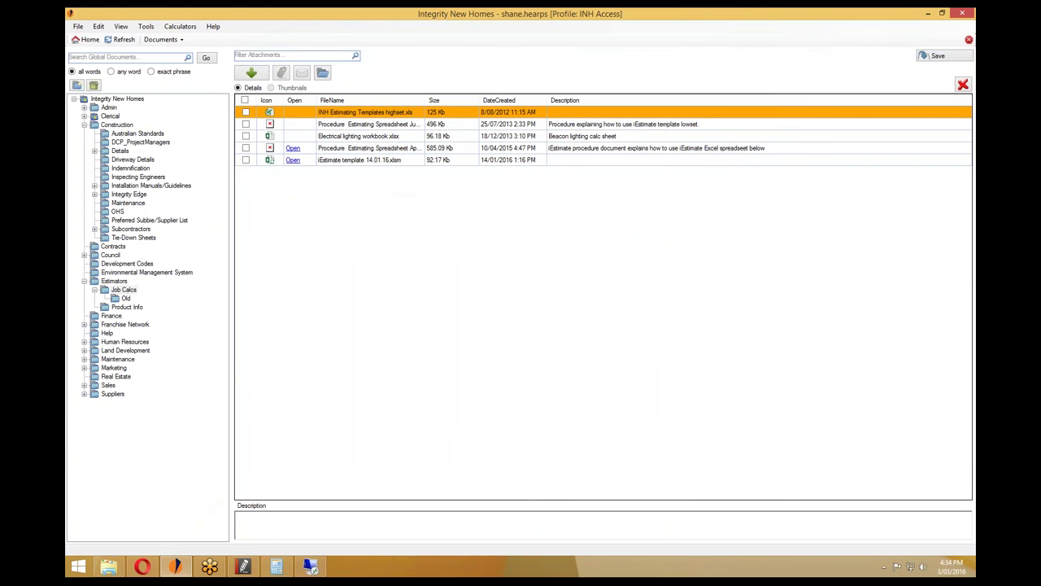
Open job 140086's estimate price list and disconnect the remote Databuild session.
click(161, 39)
click(173, 74)
click(162, 39)
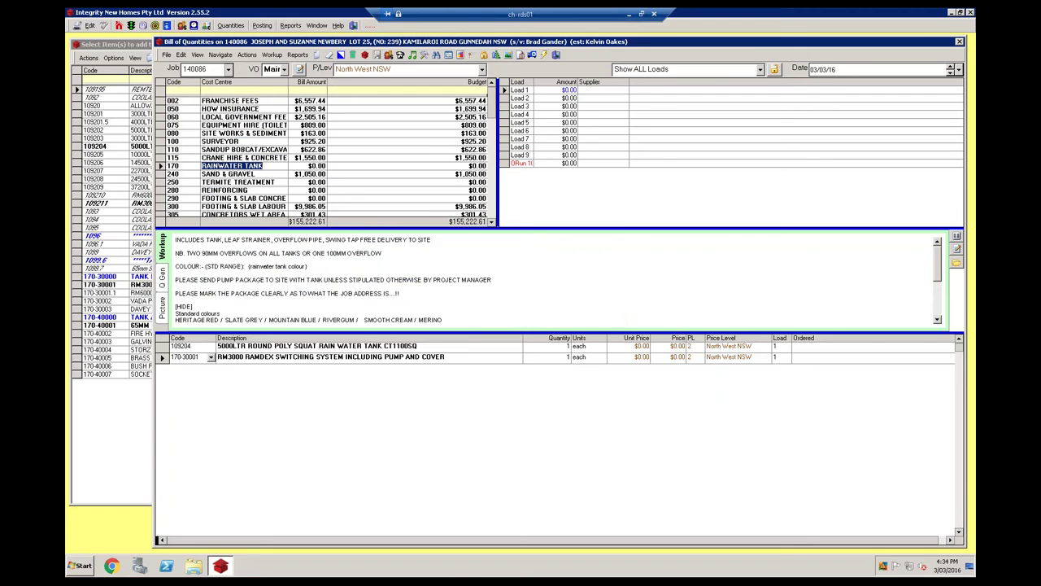
click(655, 14)
click(551, 313)
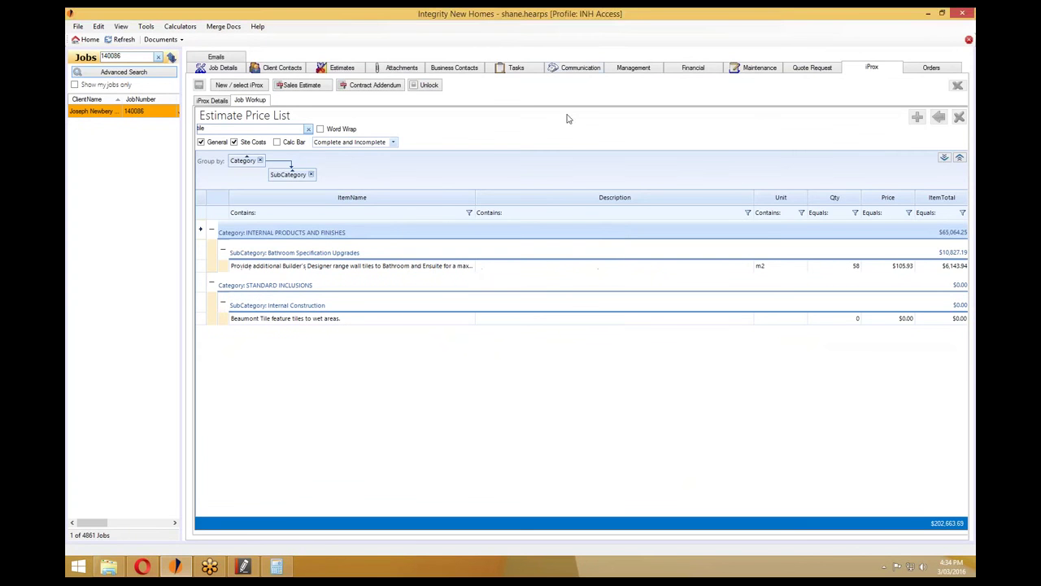